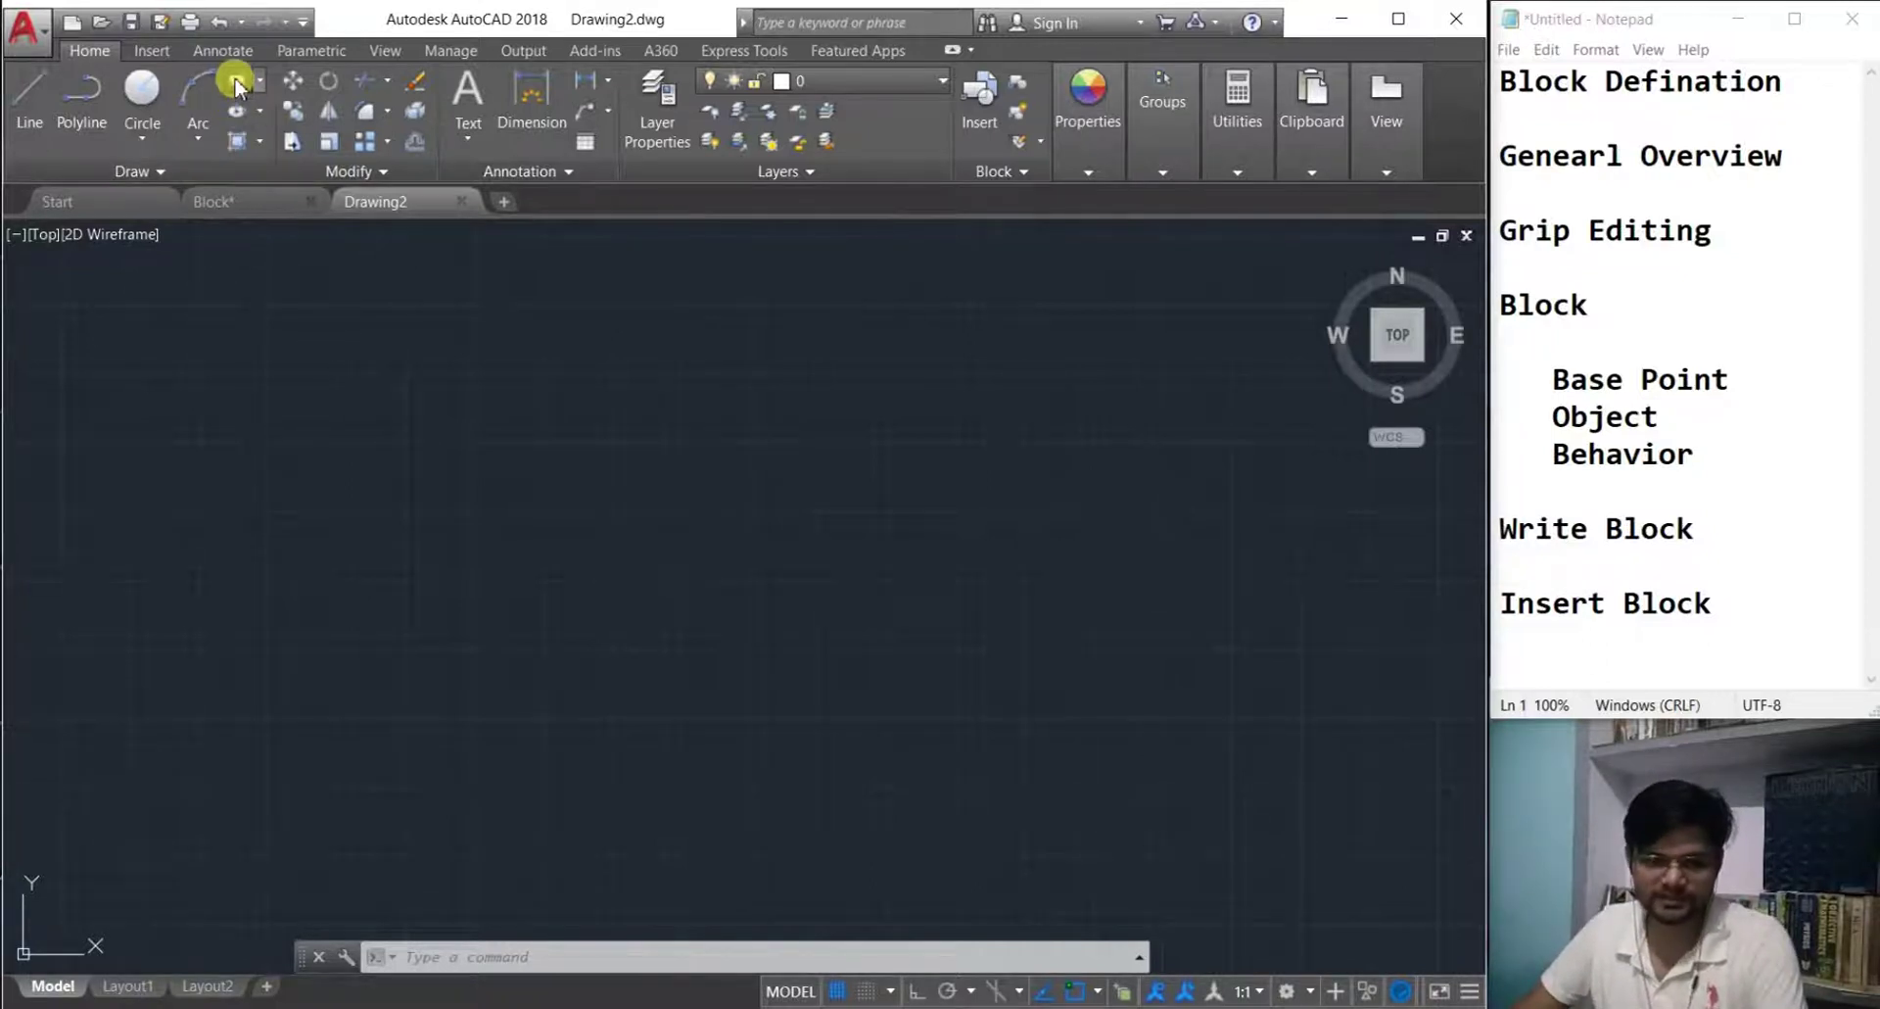
# - Draw a rectangle by picking two opposite corners on the empty Drawing2 canvas, then zoom out
pyautogui.click(237, 81)
pyautogui.click(413, 361)
pyautogui.click(986, 728)
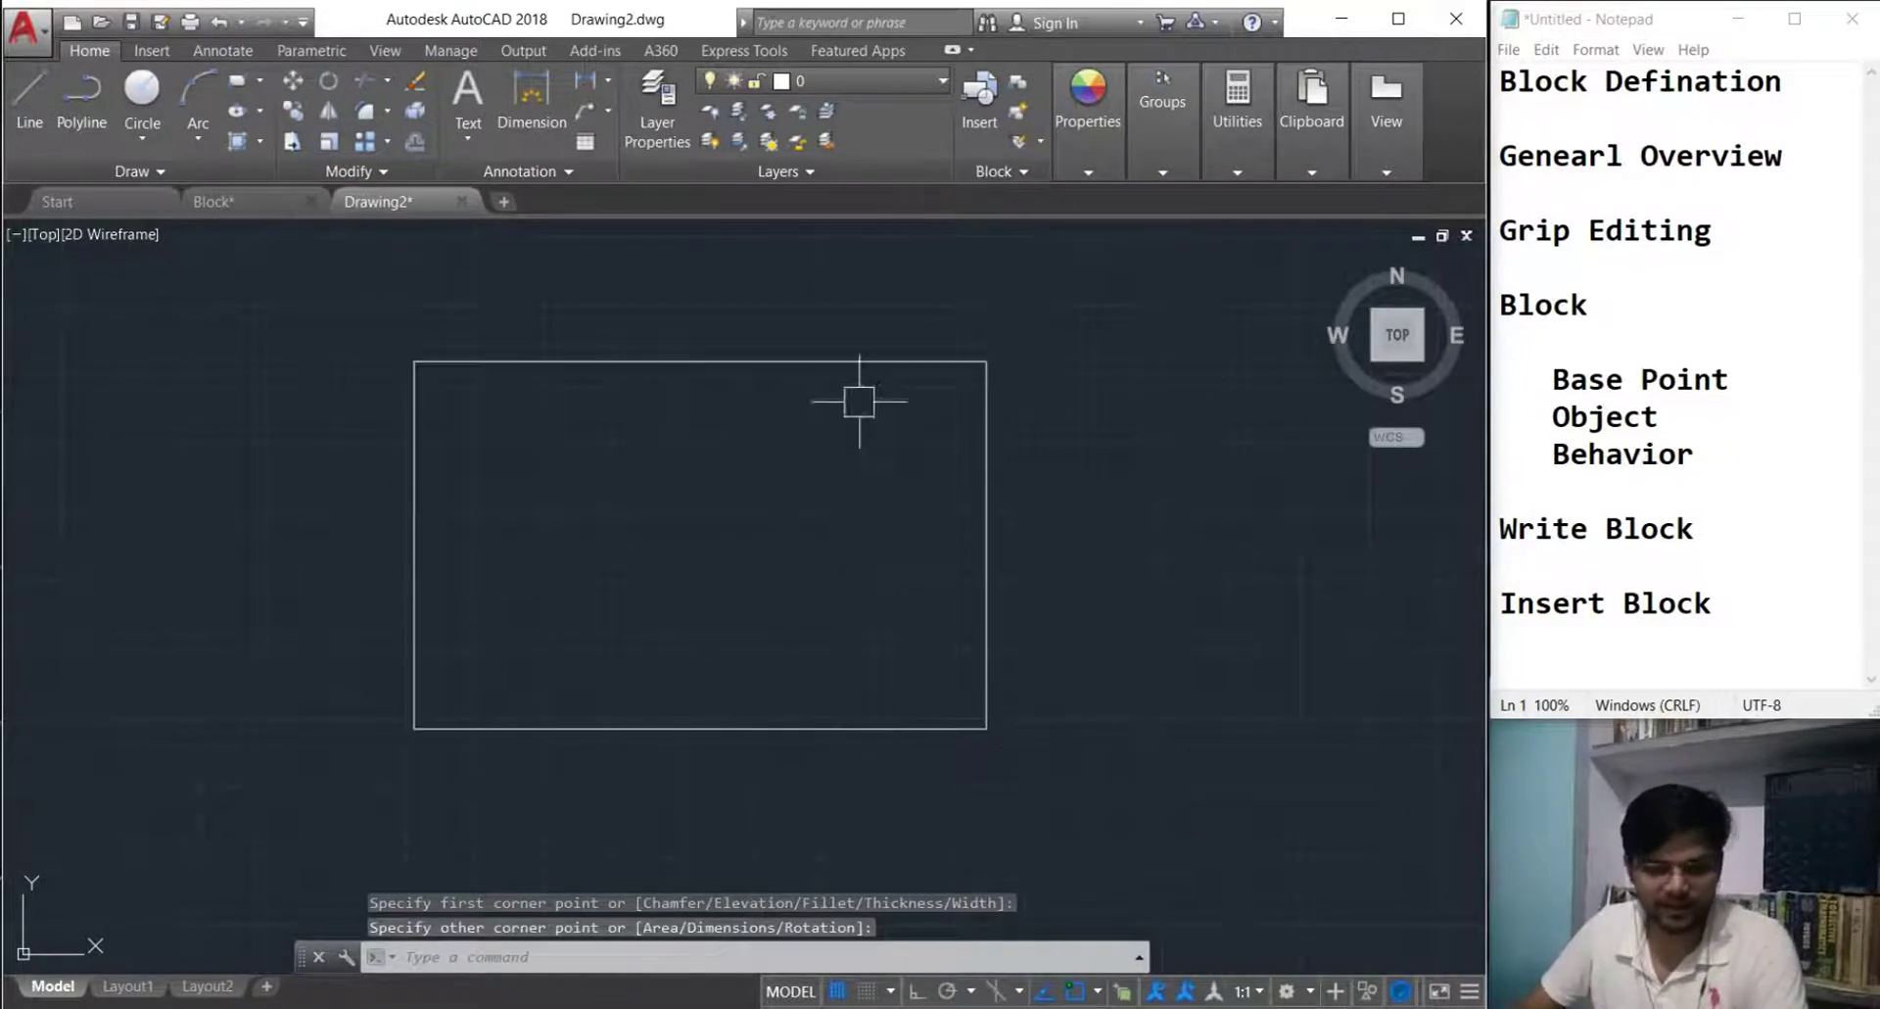
pyautogui.click(998, 572)
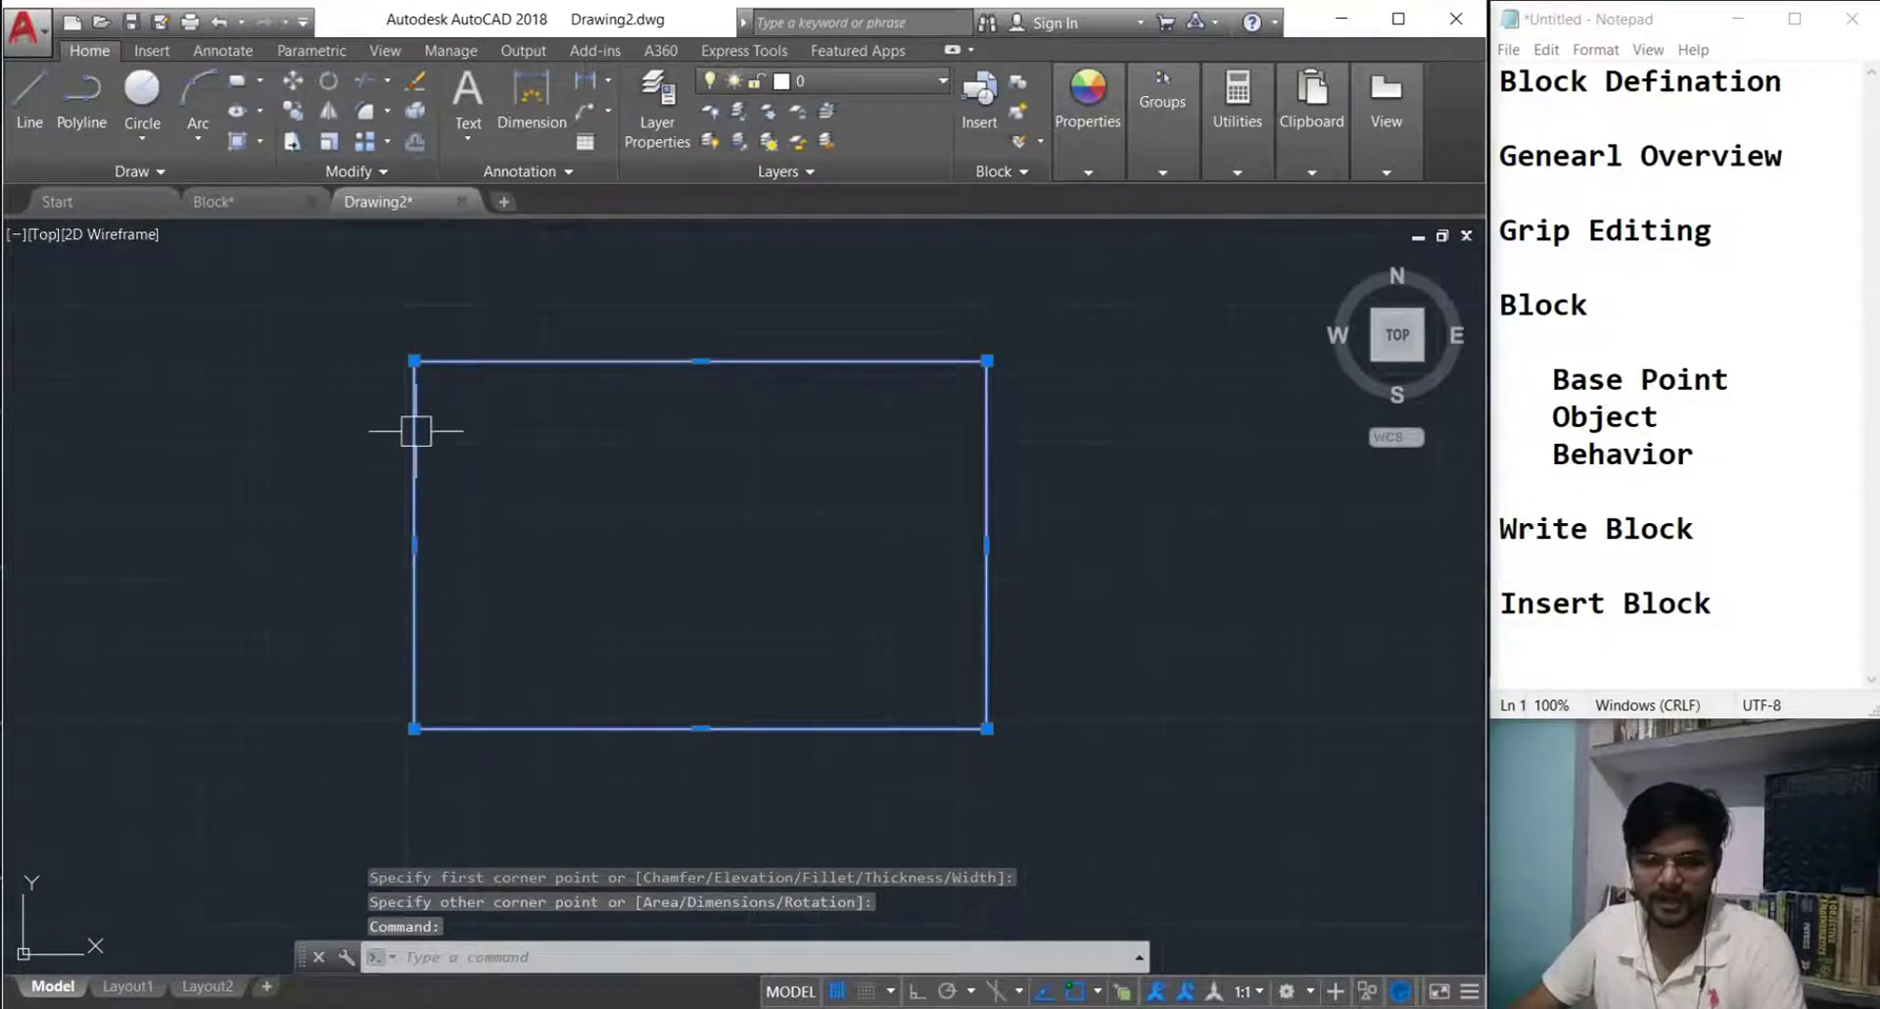
pyautogui.scroll(-1, 1049, 675)
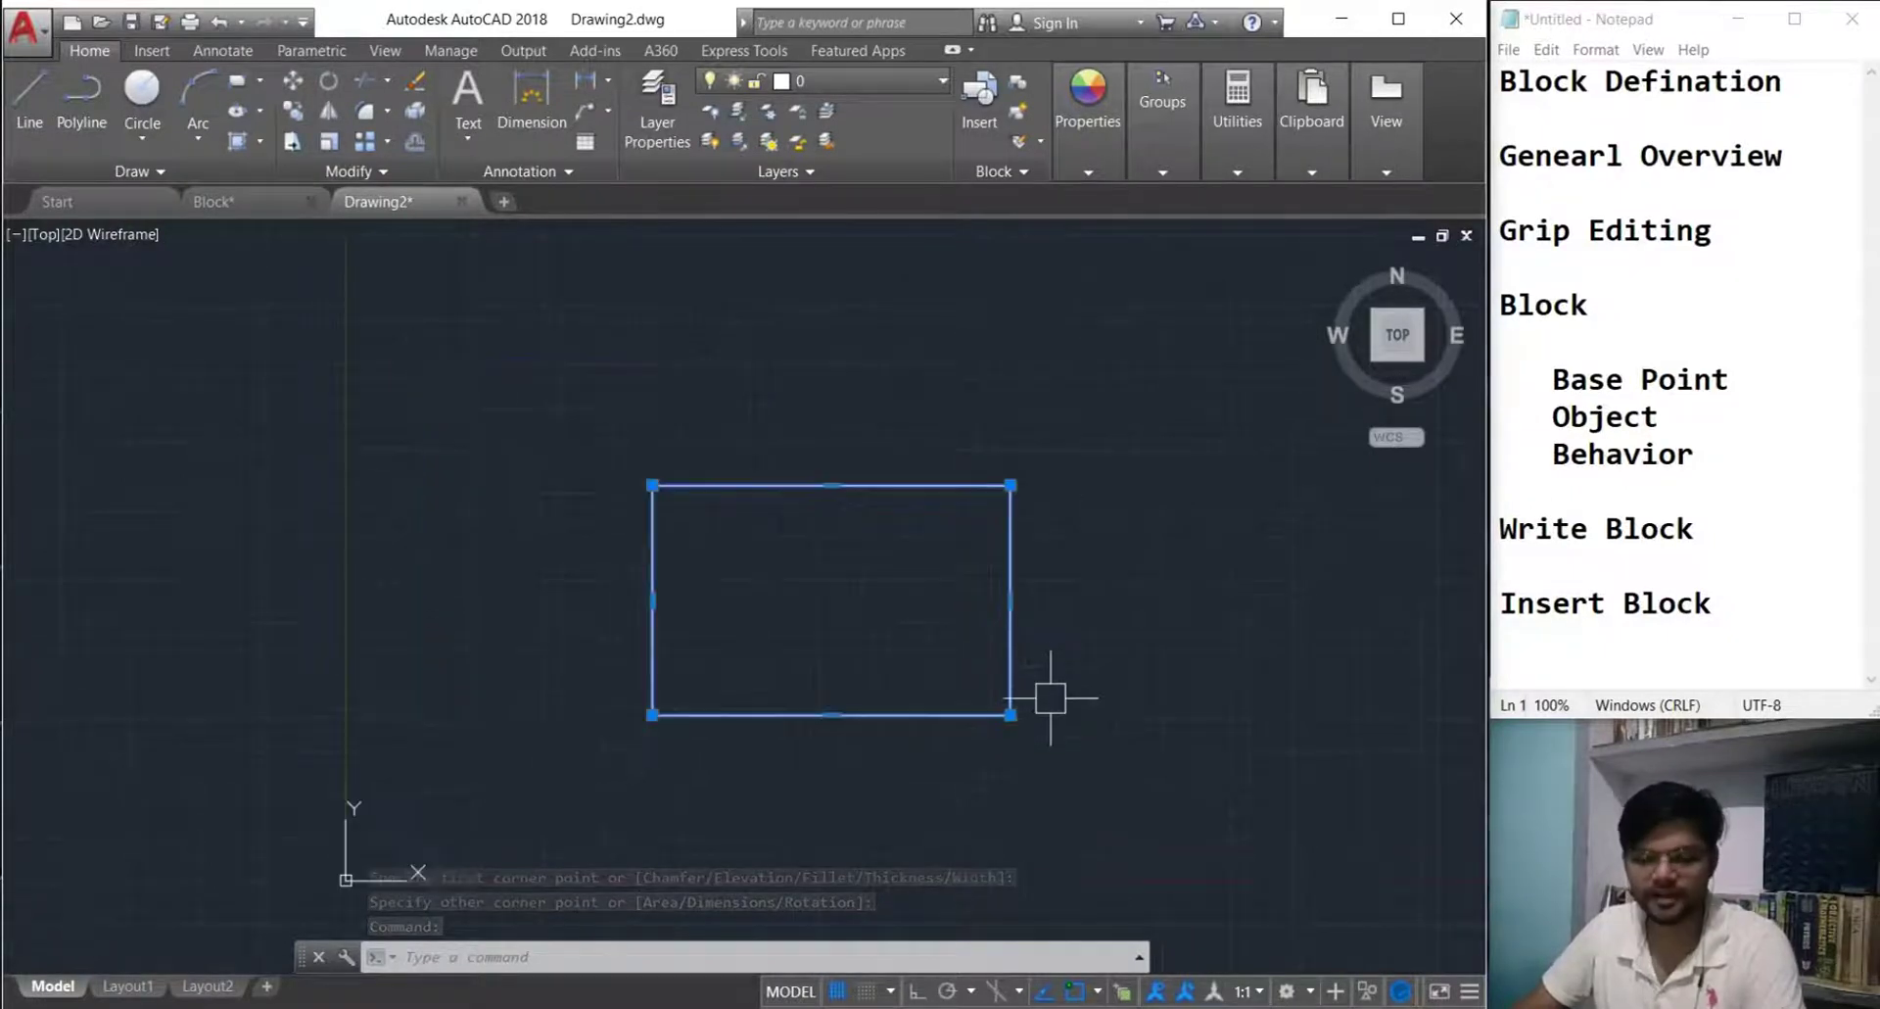
pyautogui.scroll(-1, 1043, 637)
pyautogui.press('Escape')
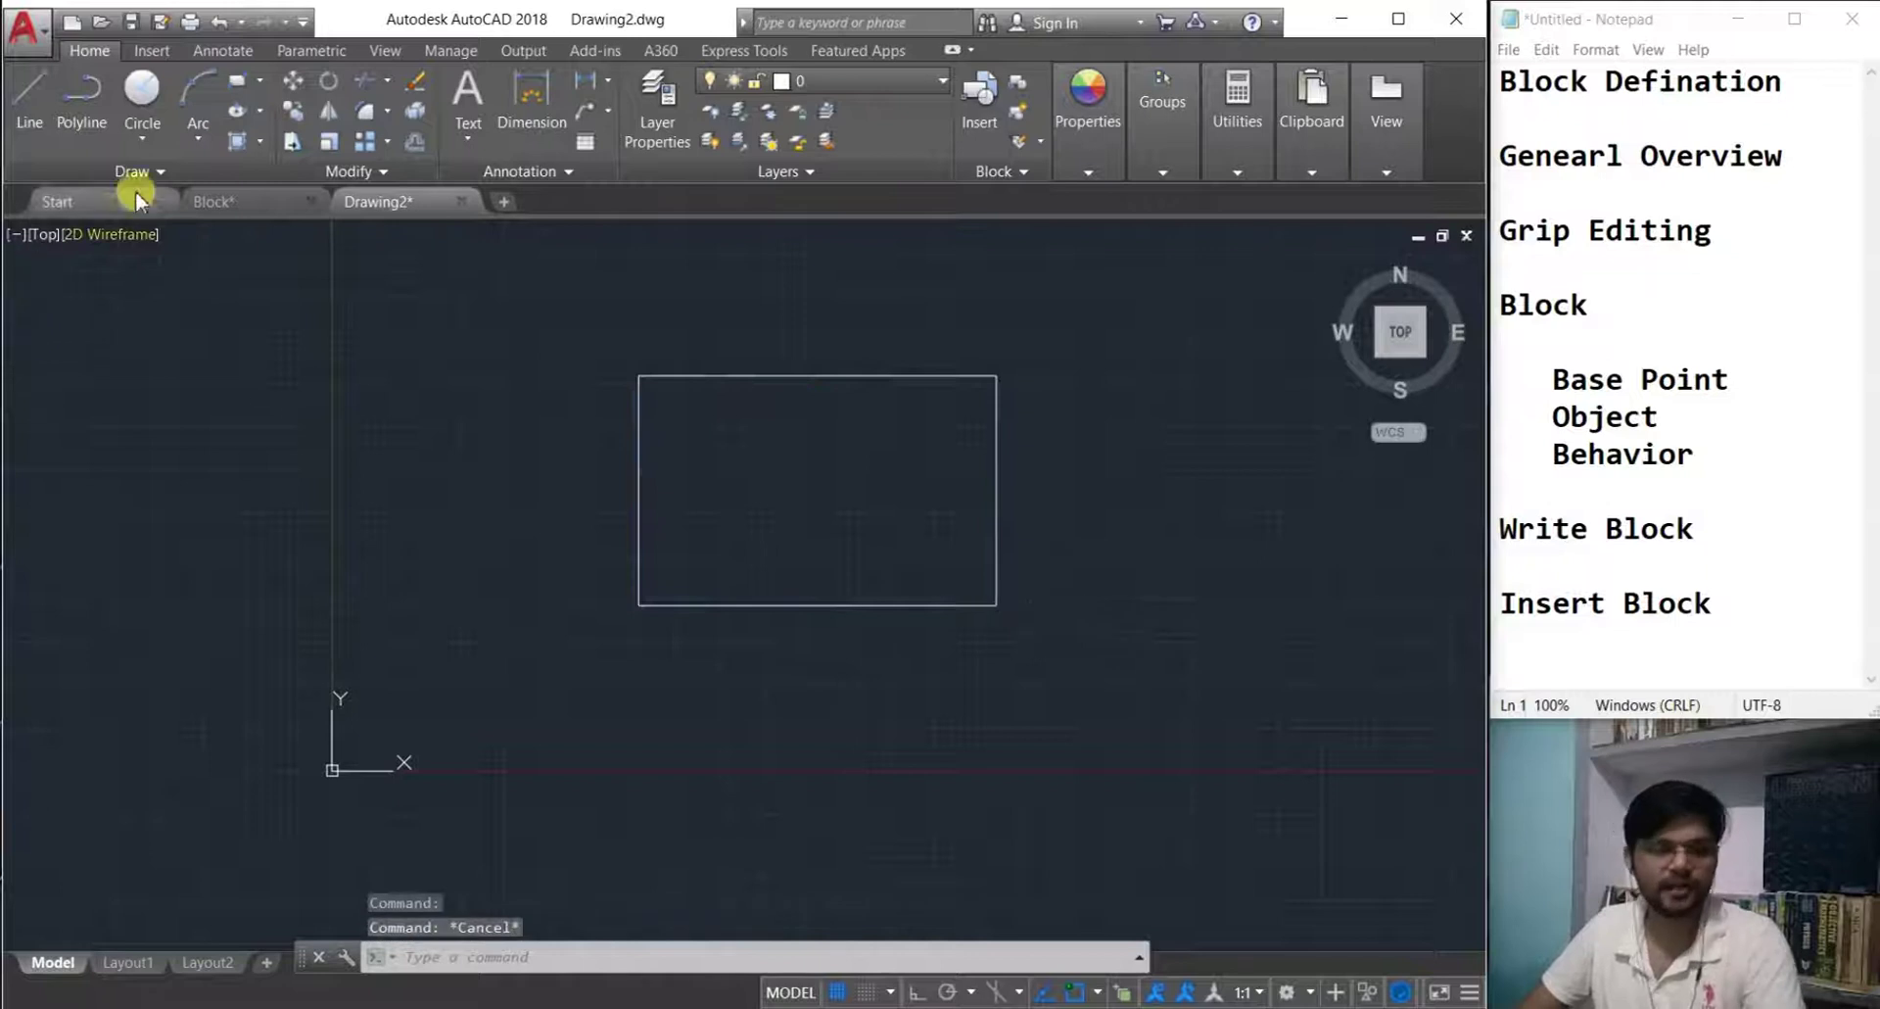
# - Draw a circle left of the rectangle by picking its center and a radius point
pyautogui.click(147, 93)
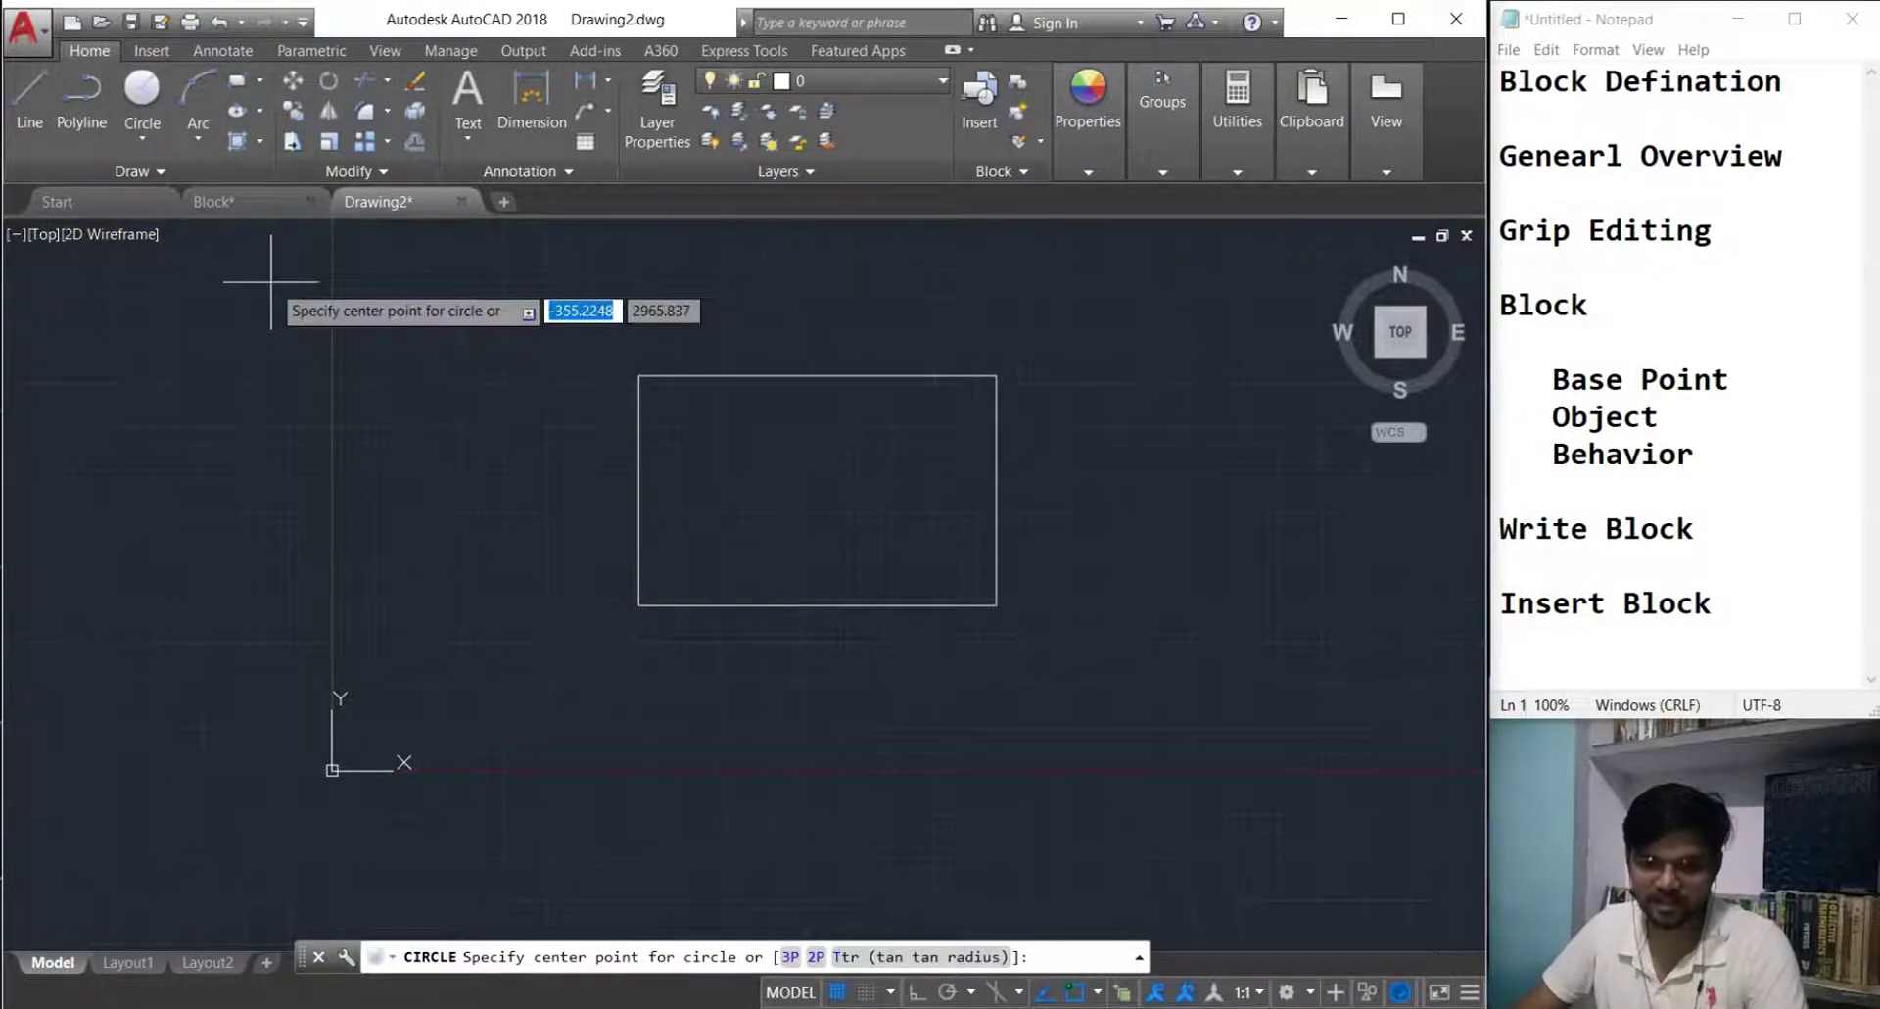
pyautogui.click(283, 465)
pyautogui.click(402, 614)
pyautogui.click(363, 639)
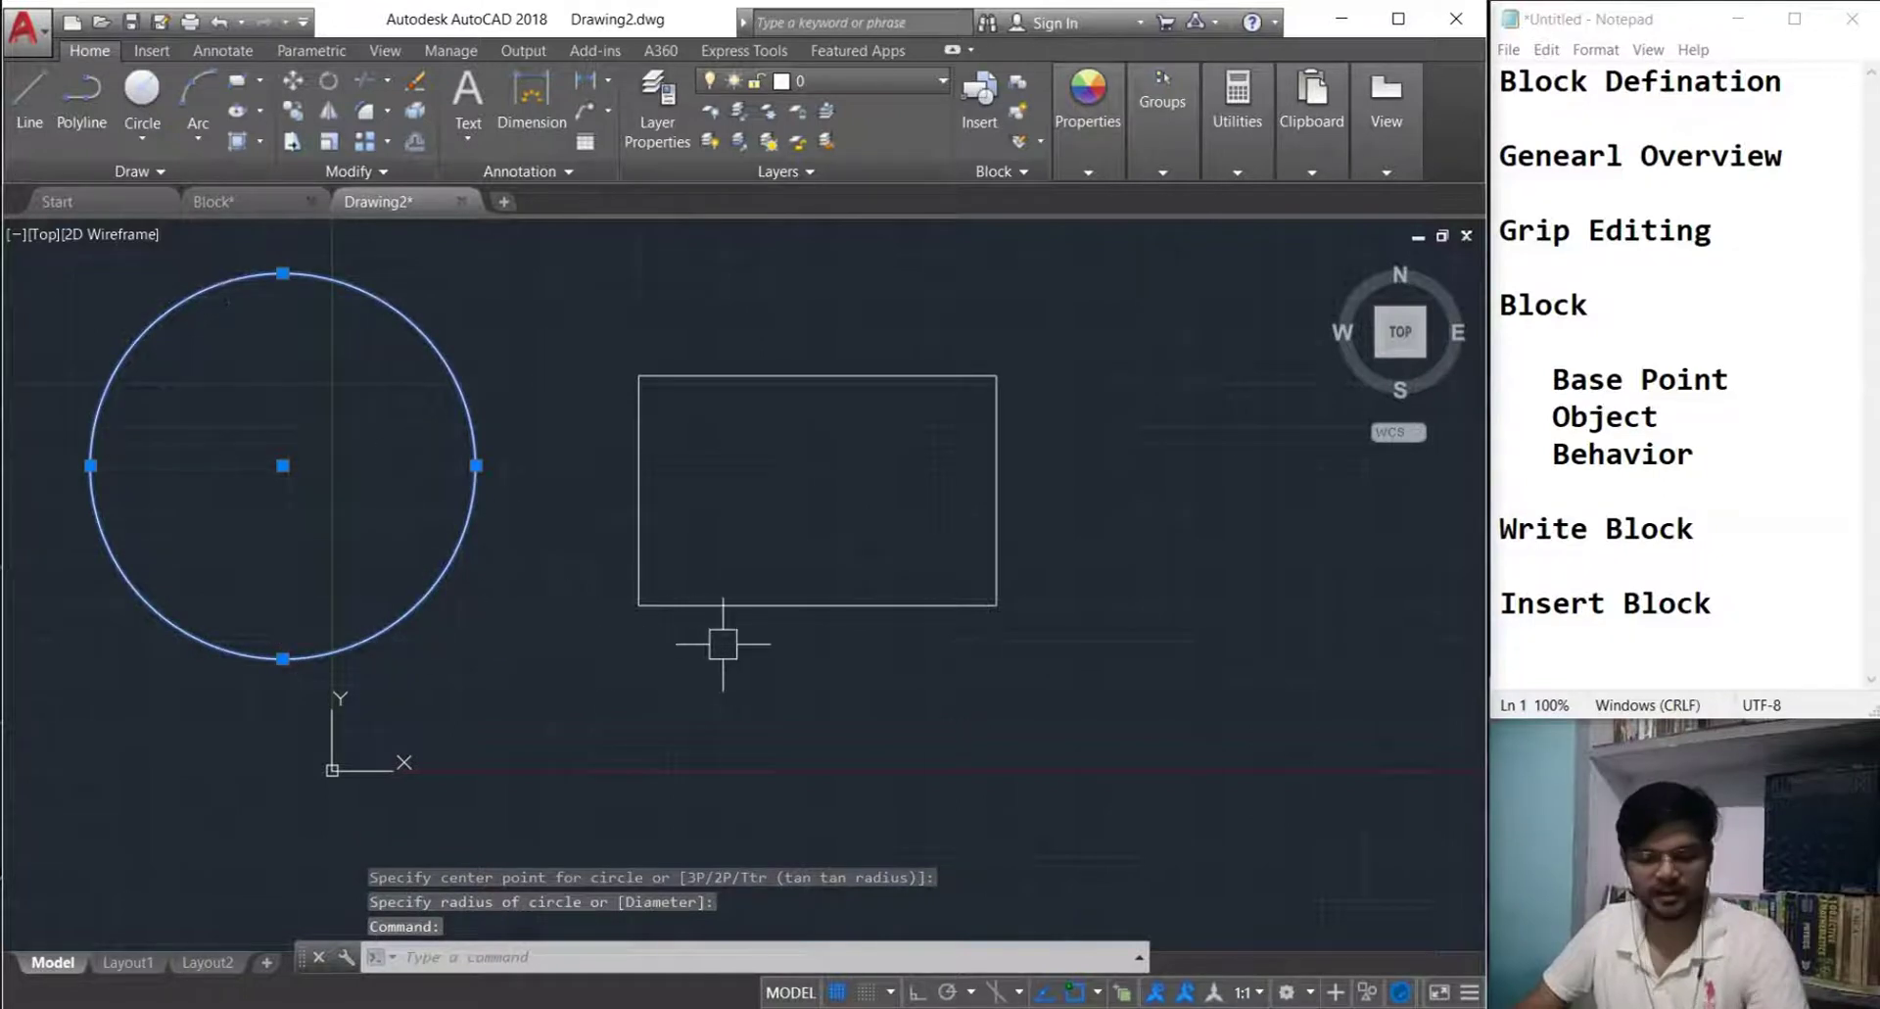
pyautogui.press('Escape')
pyautogui.click(720, 605)
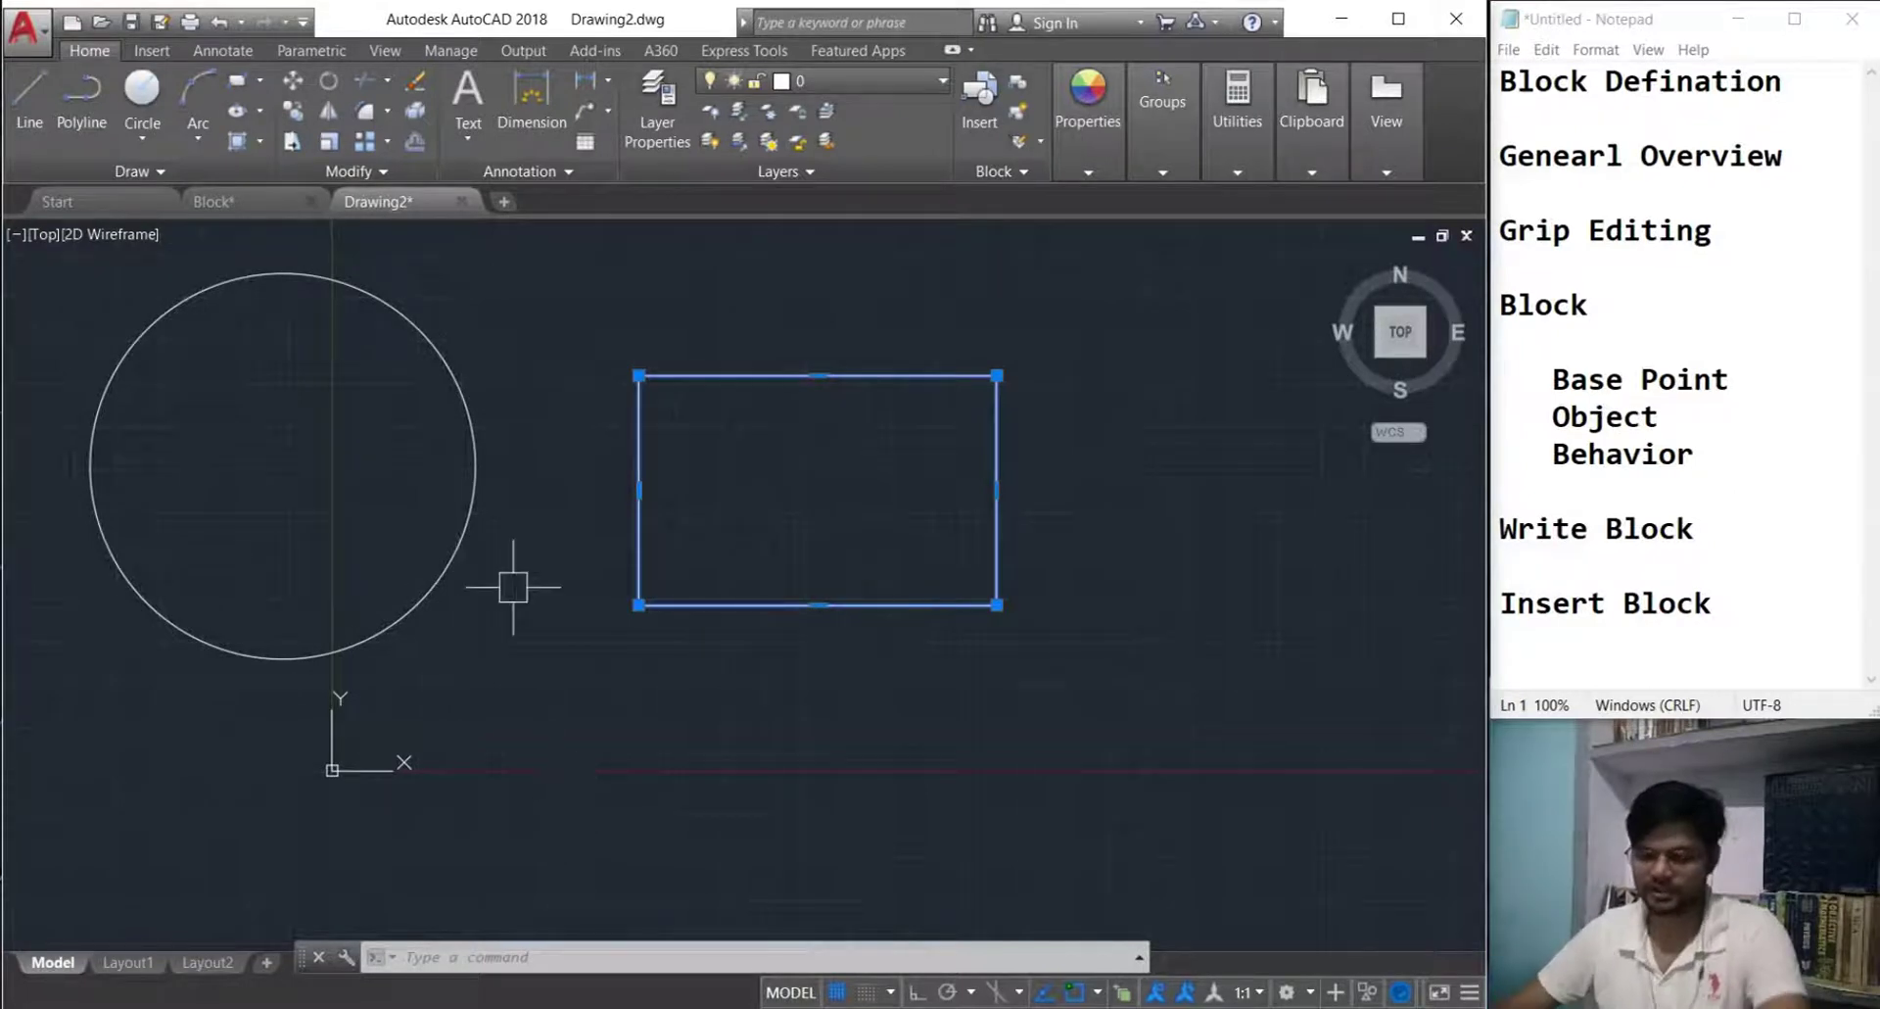
pyautogui.press('Escape')
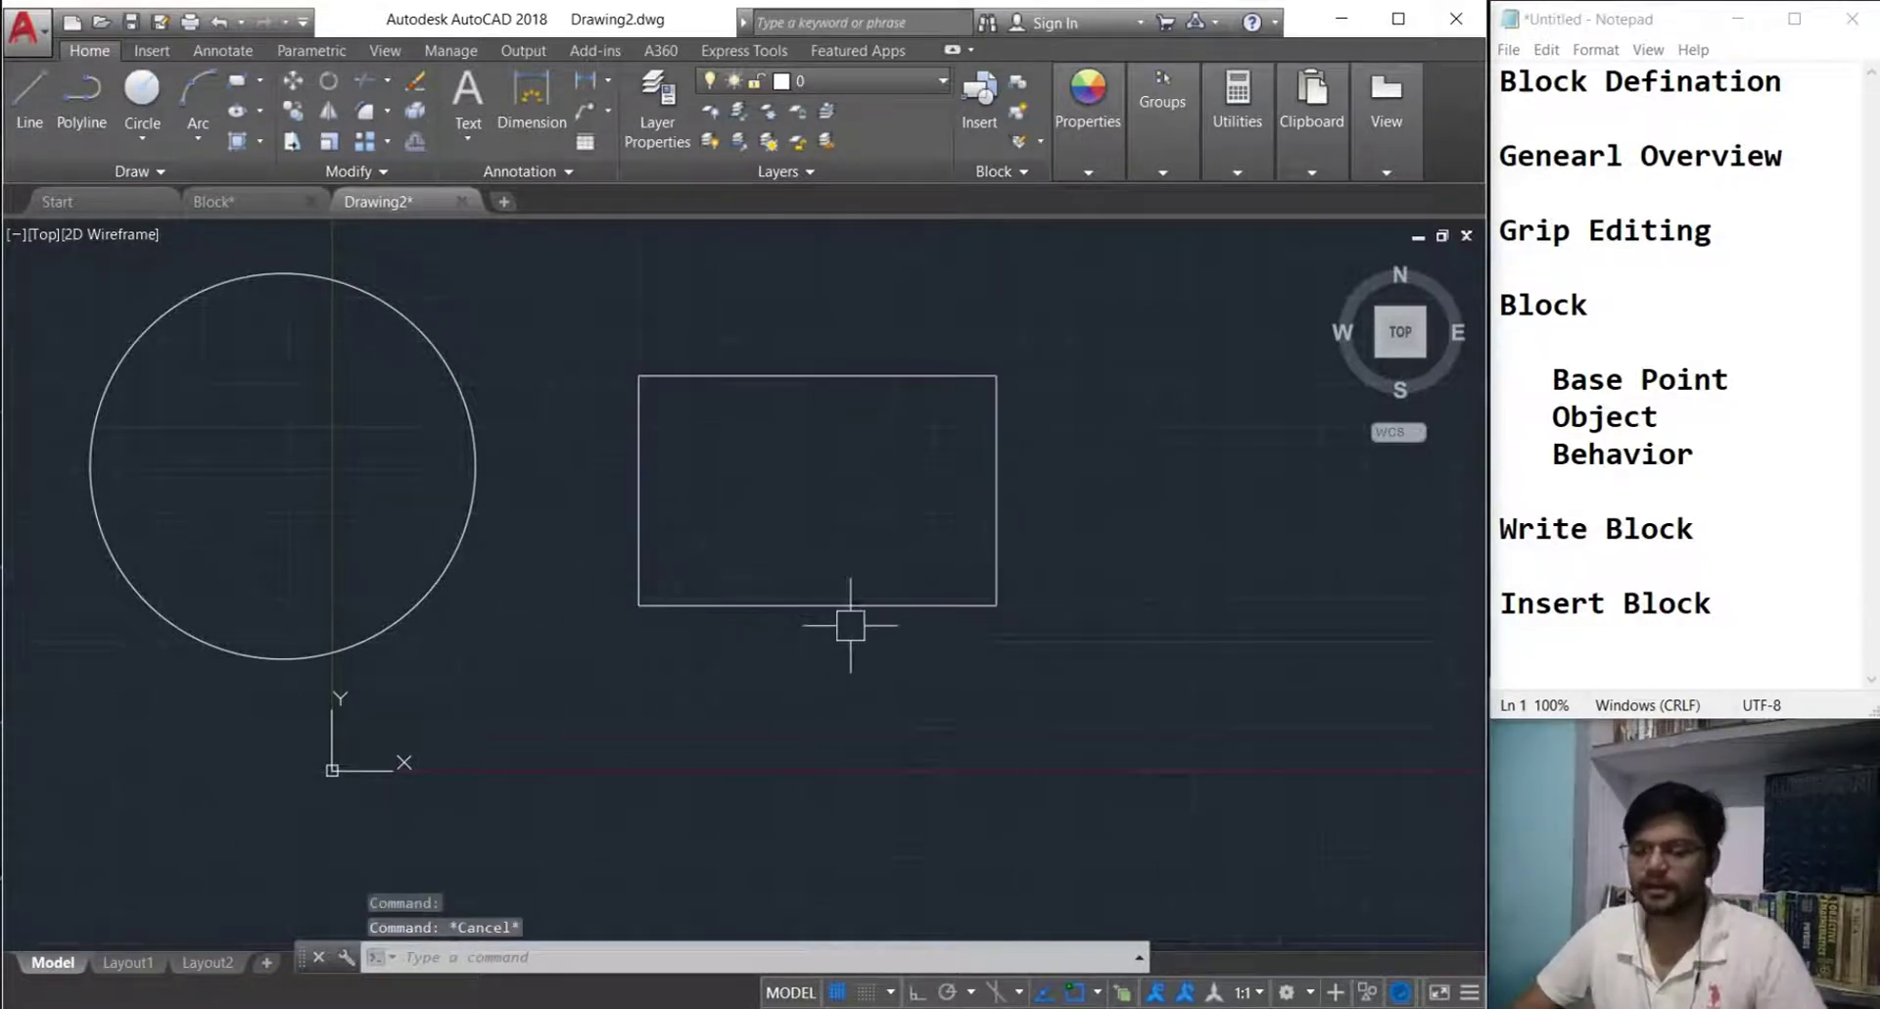
pyautogui.click(868, 604)
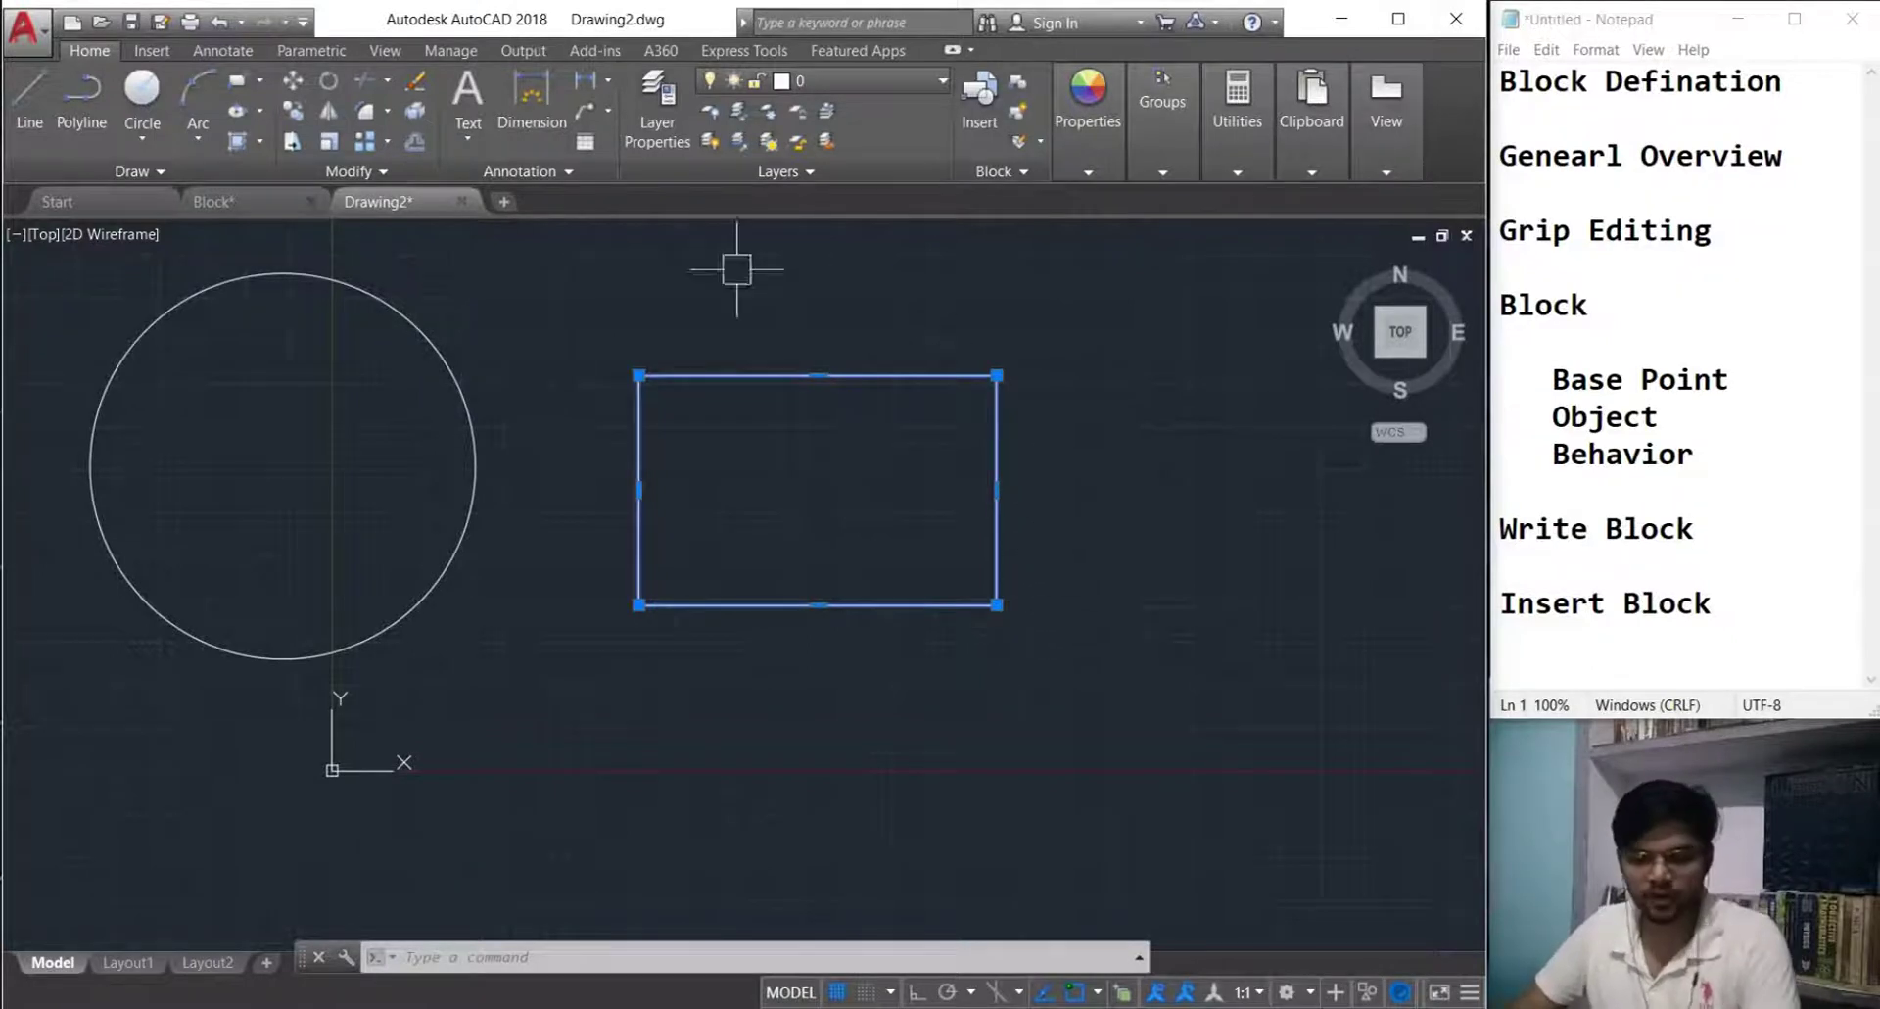
pyautogui.click(997, 605)
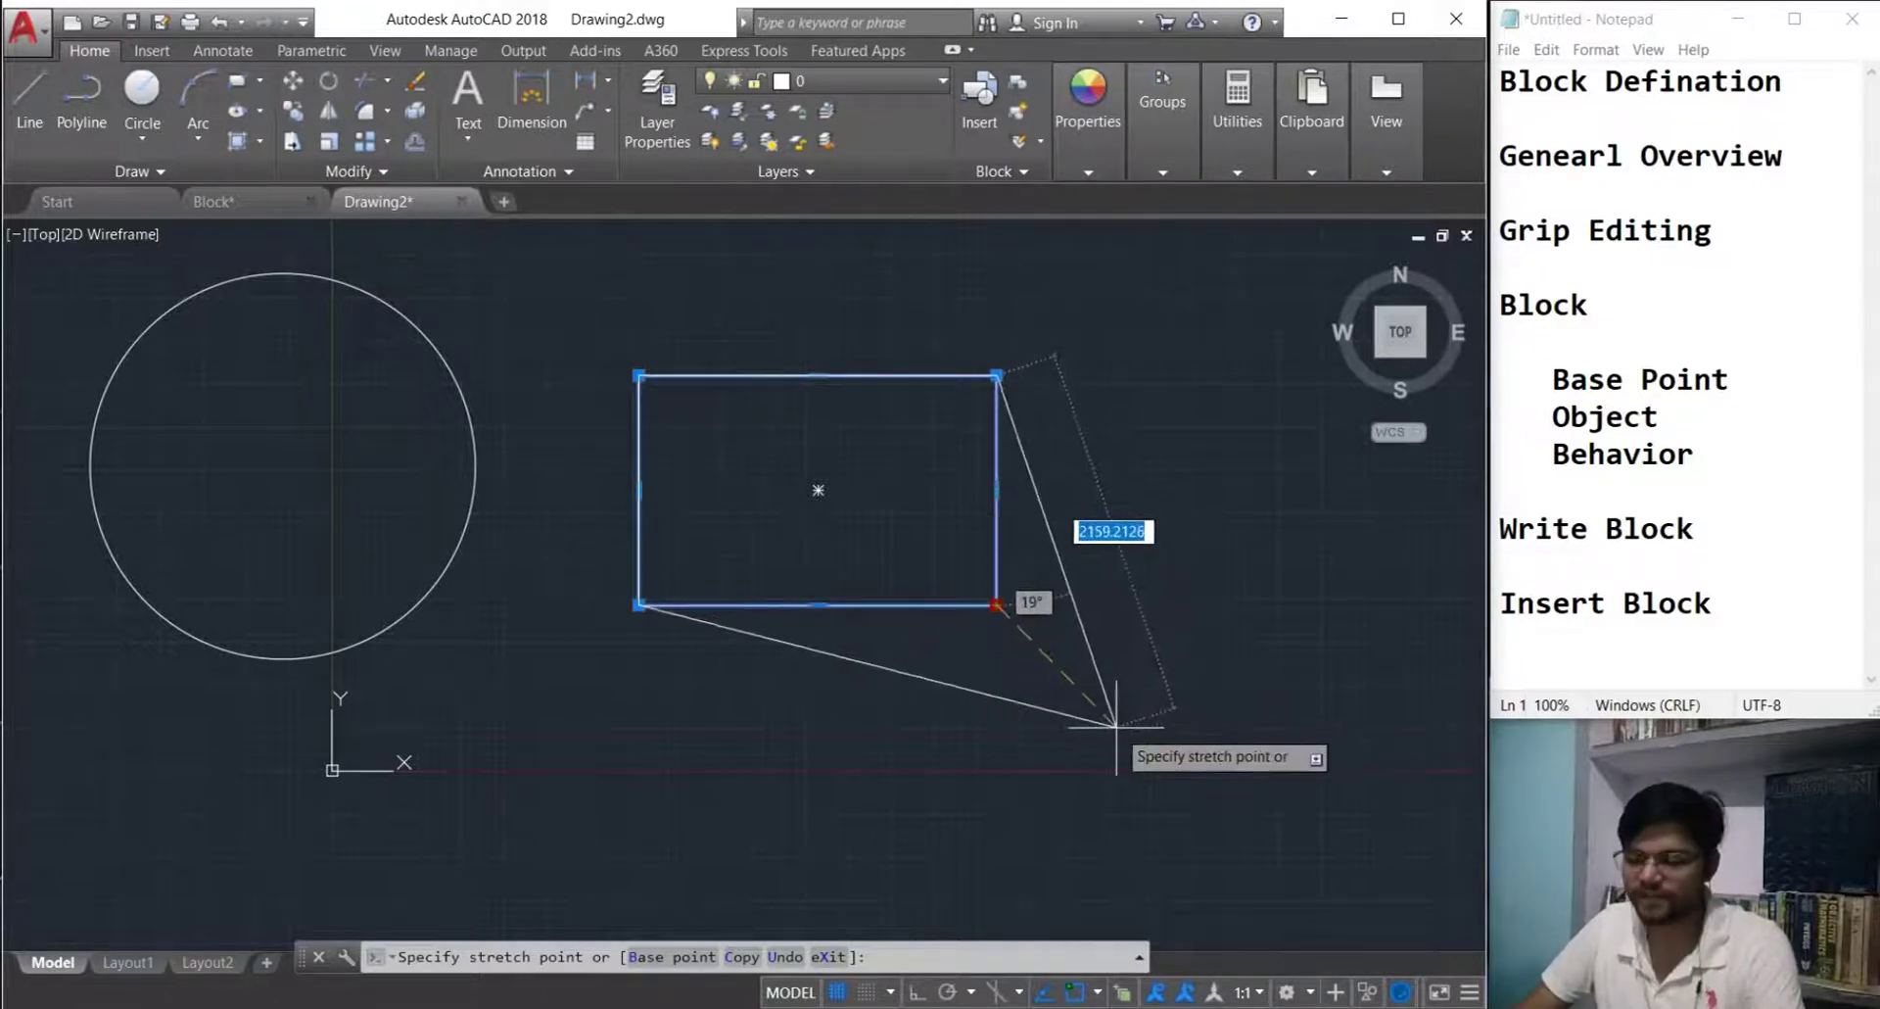
pyautogui.click(1158, 712)
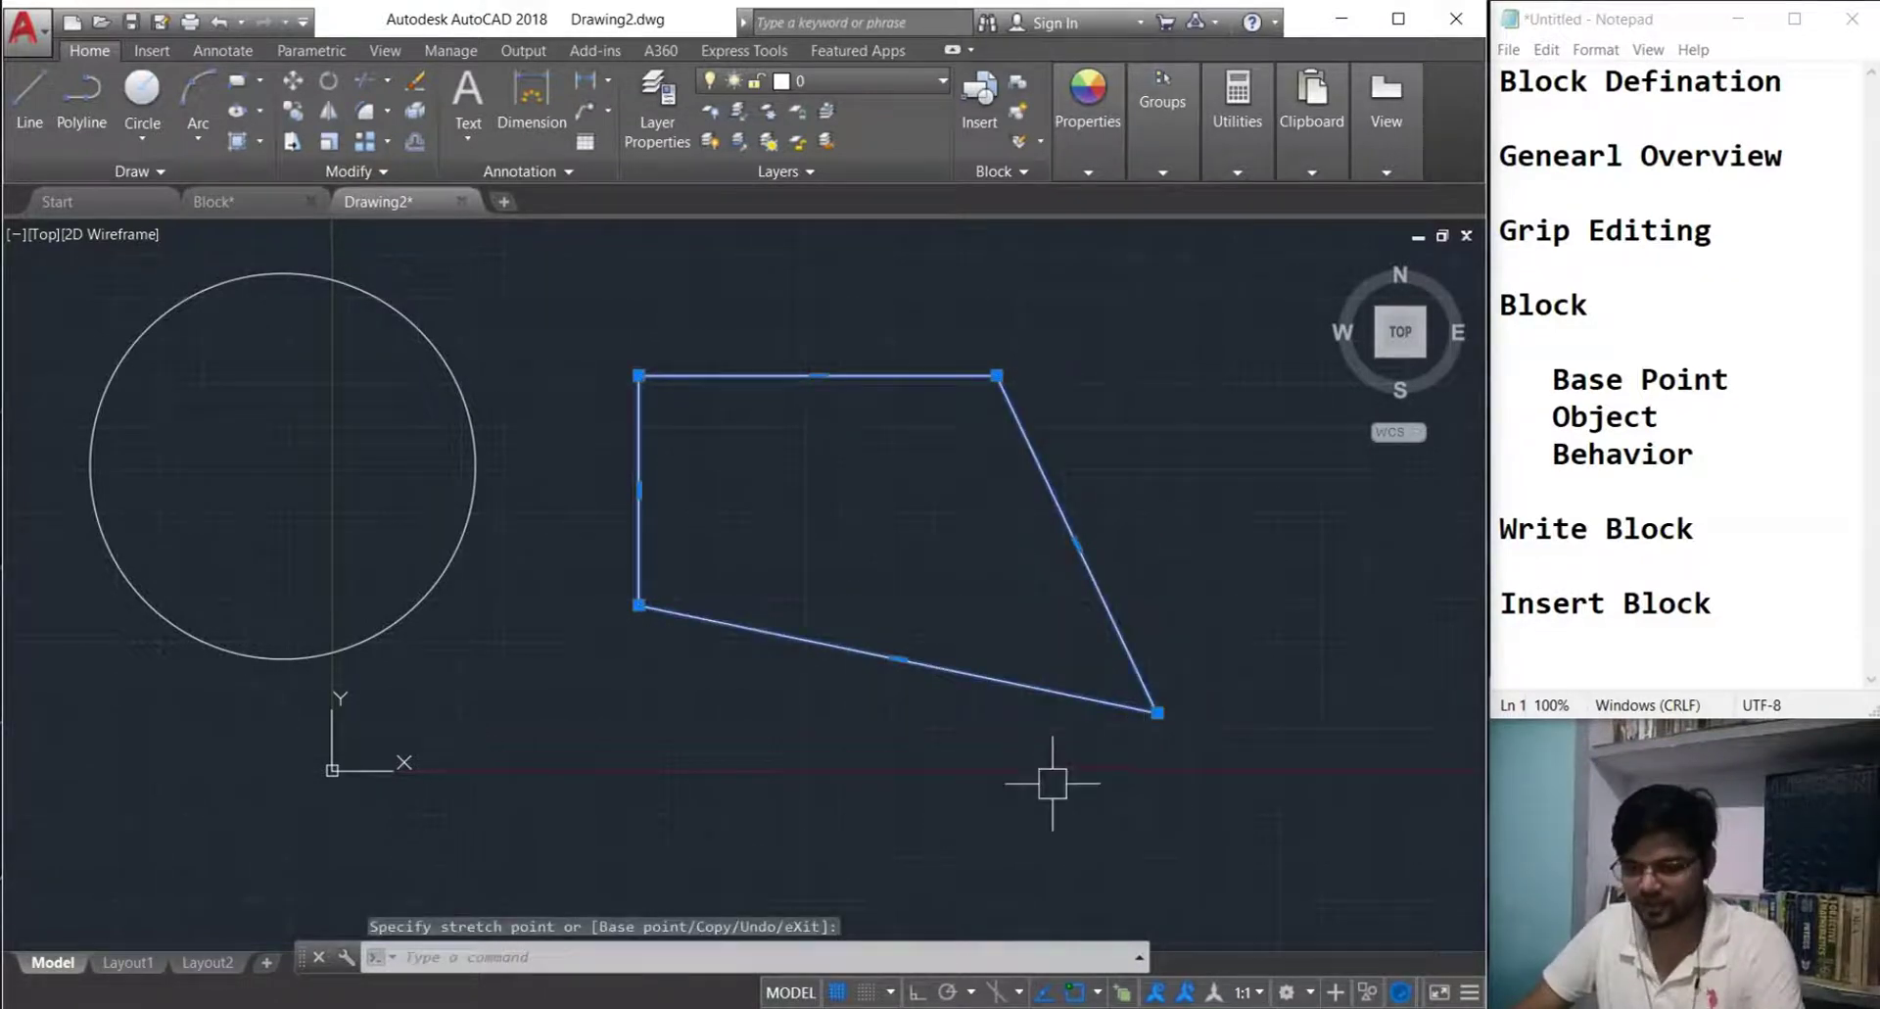
pyautogui.press('Escape')
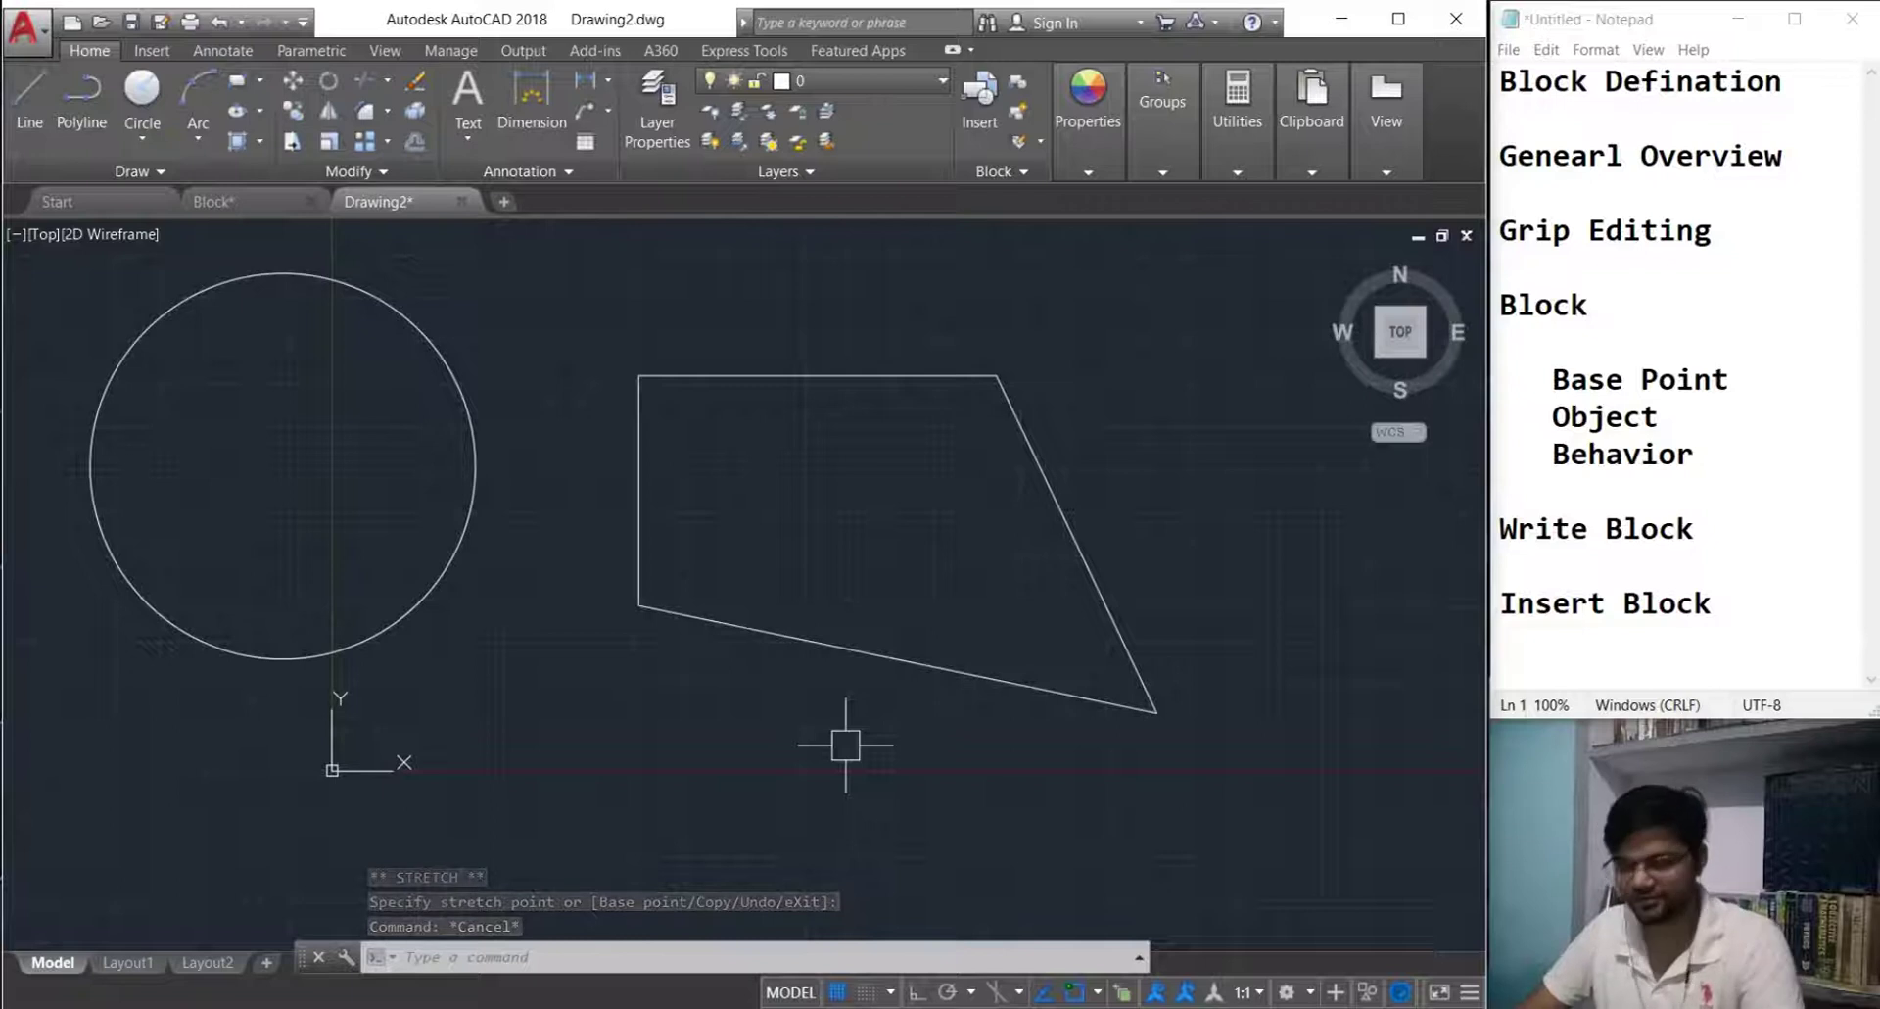
pyautogui.hotkey('ctrl', 'z')
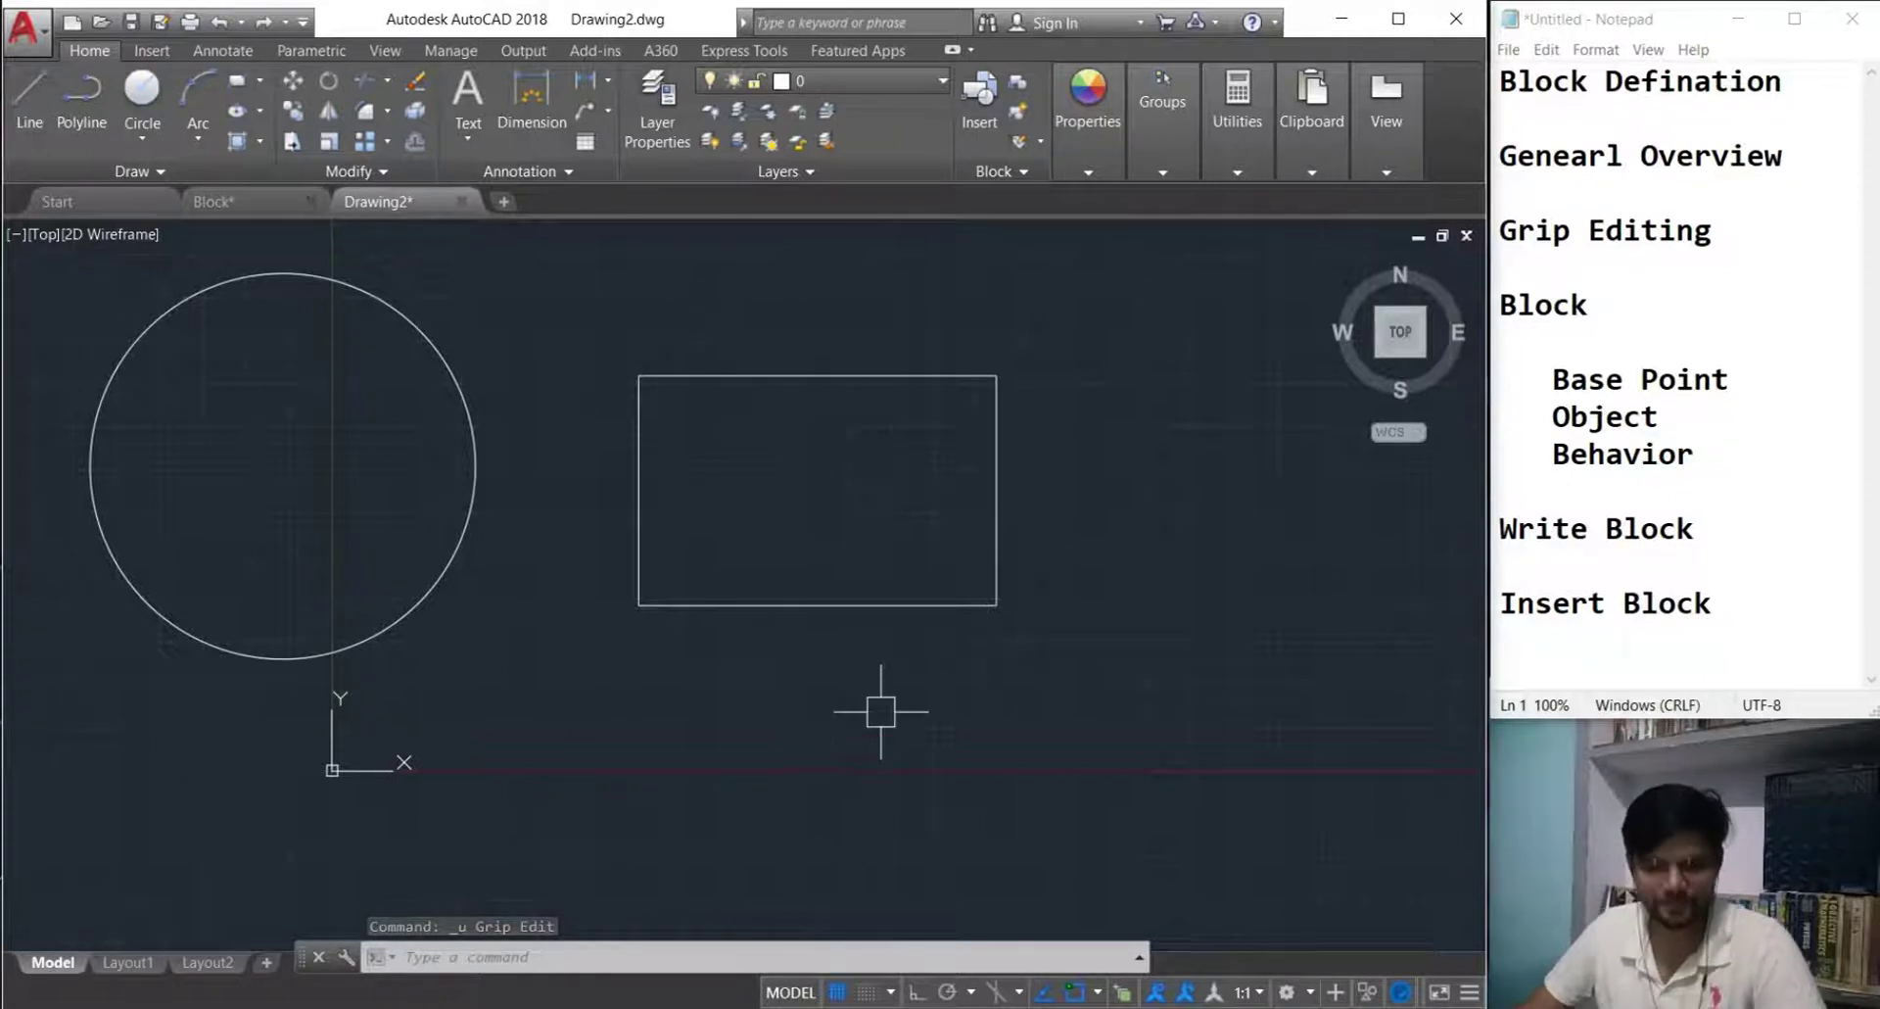
# - Mirror the rectangle across its right edge with grip editing, moving it farther from the circle
pyautogui.click(972, 614)
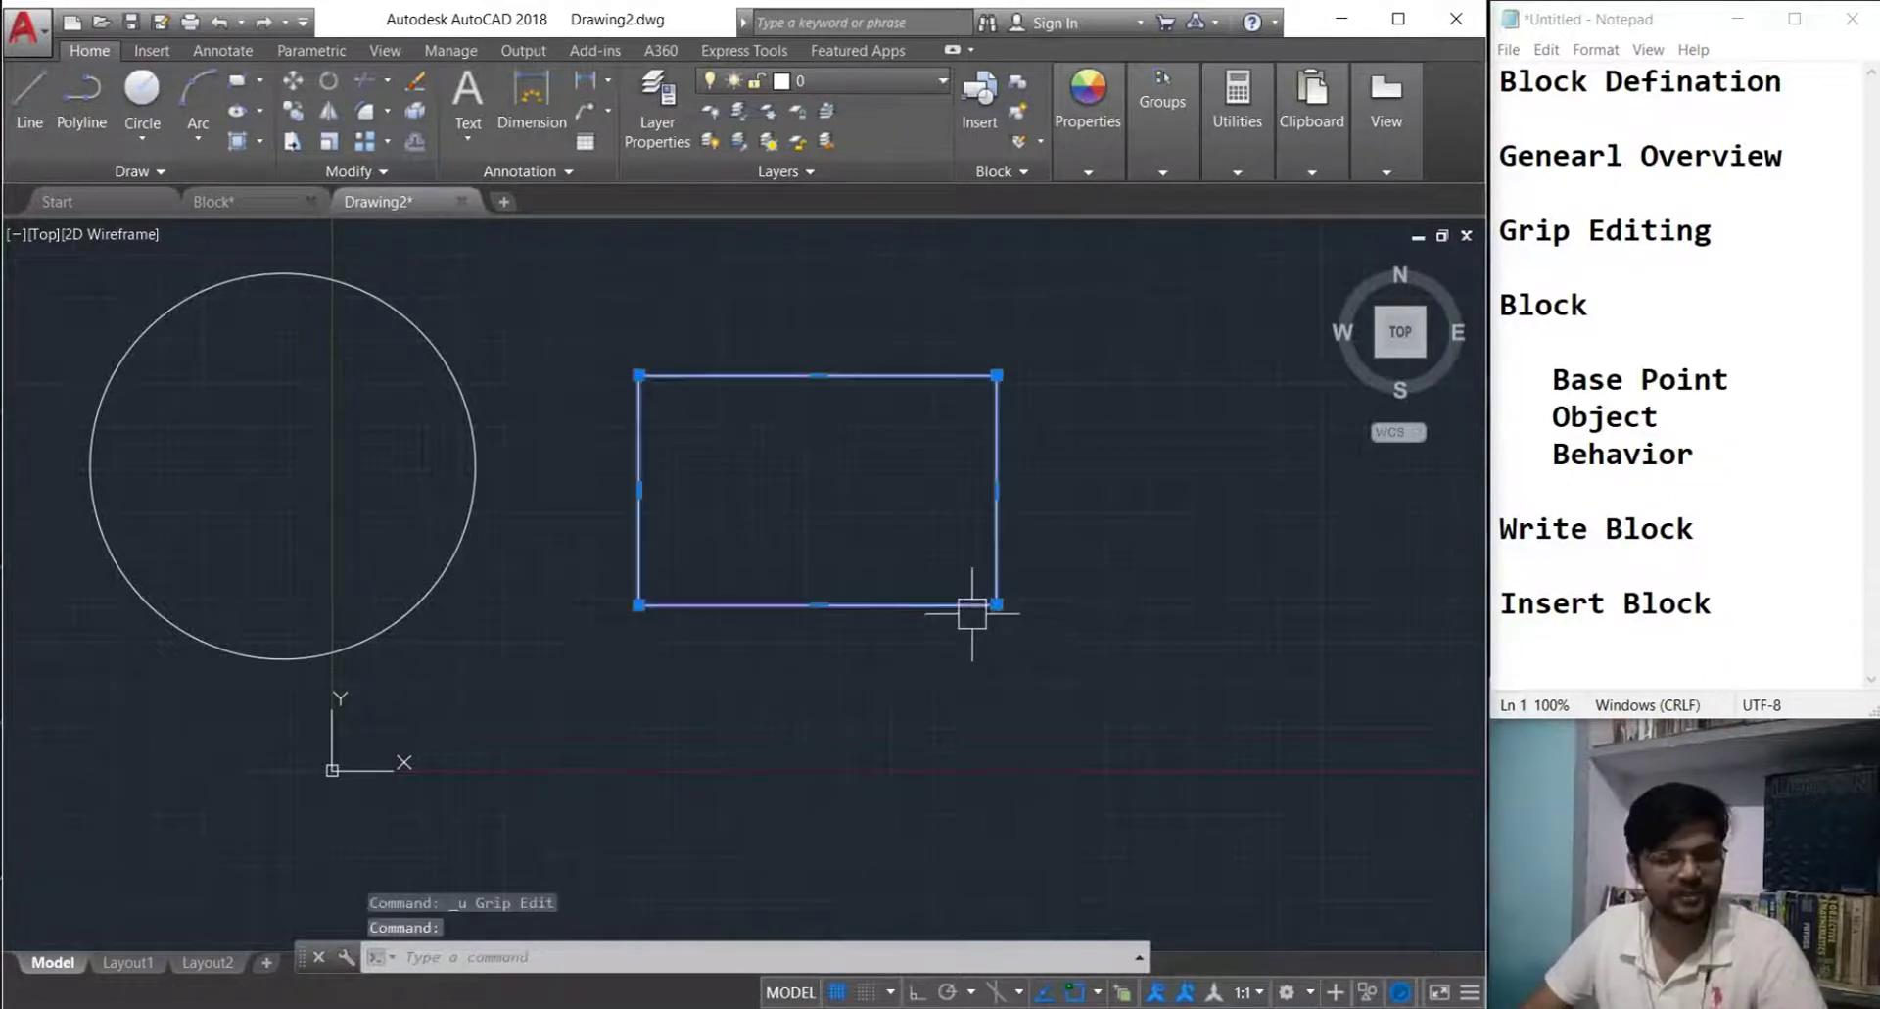
pyautogui.click(997, 604)
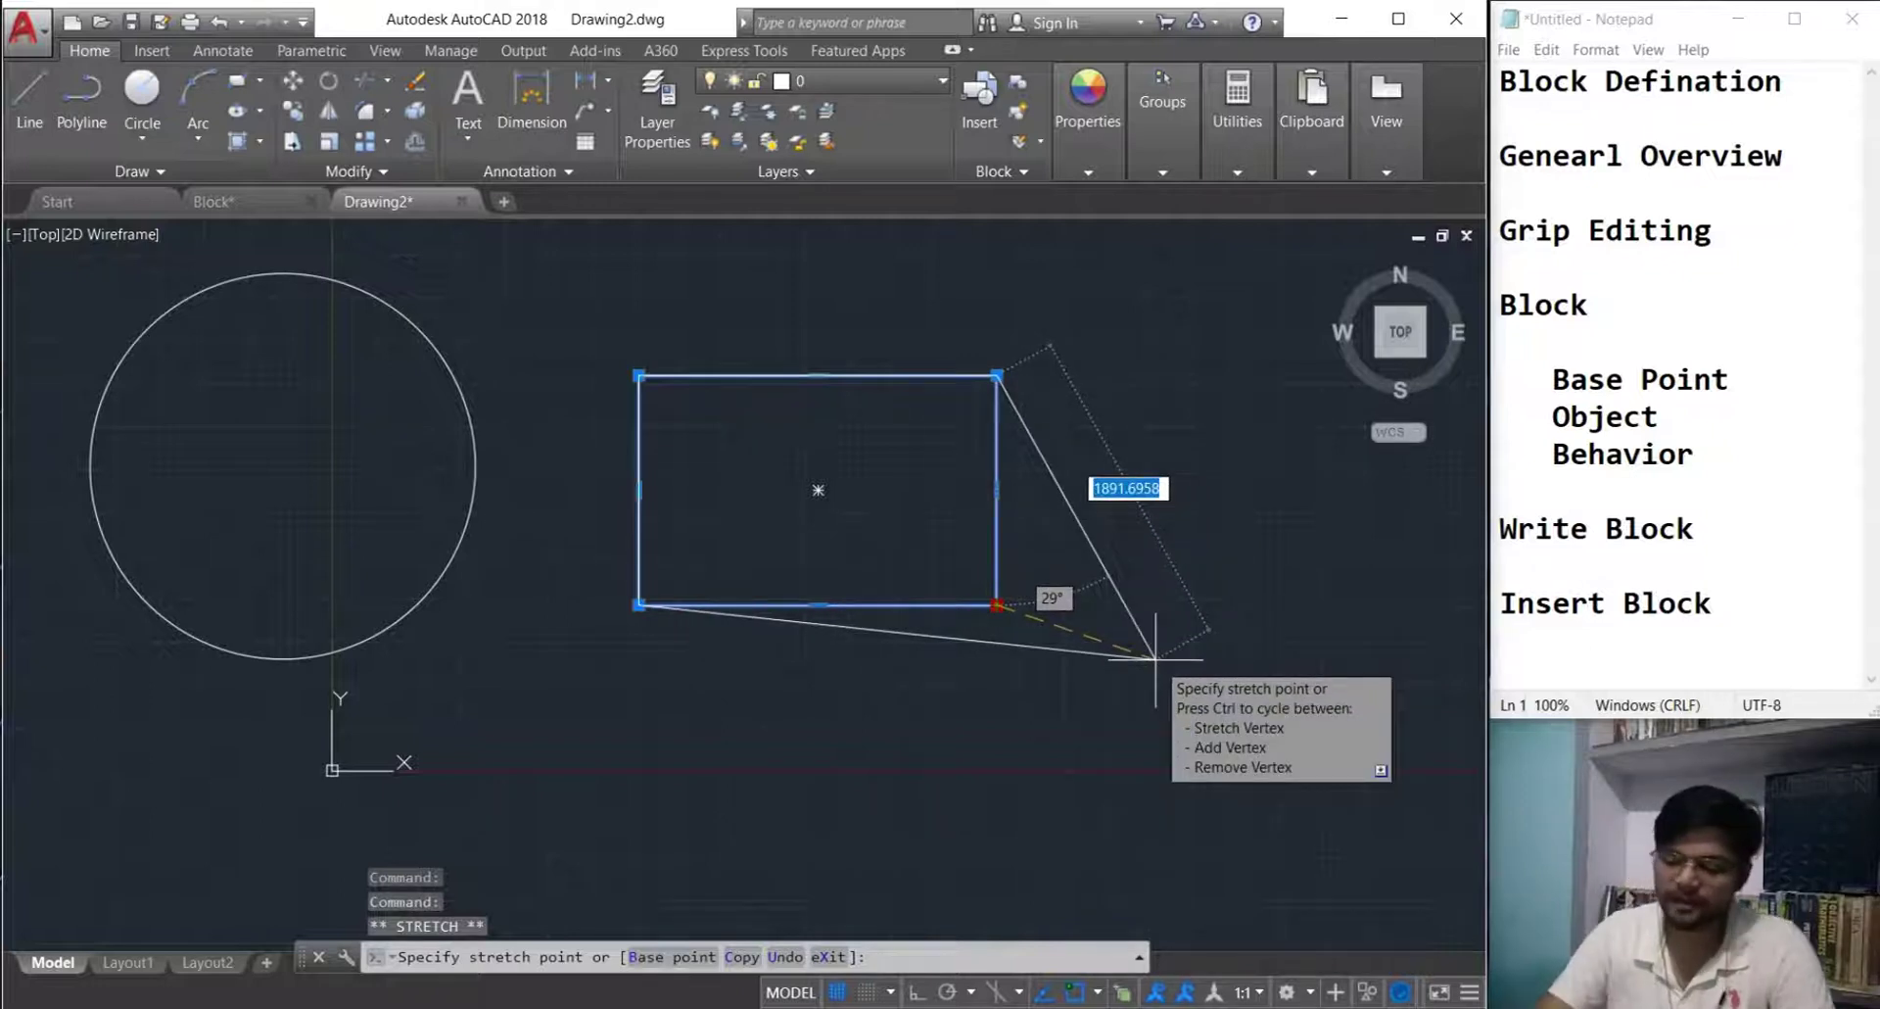
pyautogui.press('space')
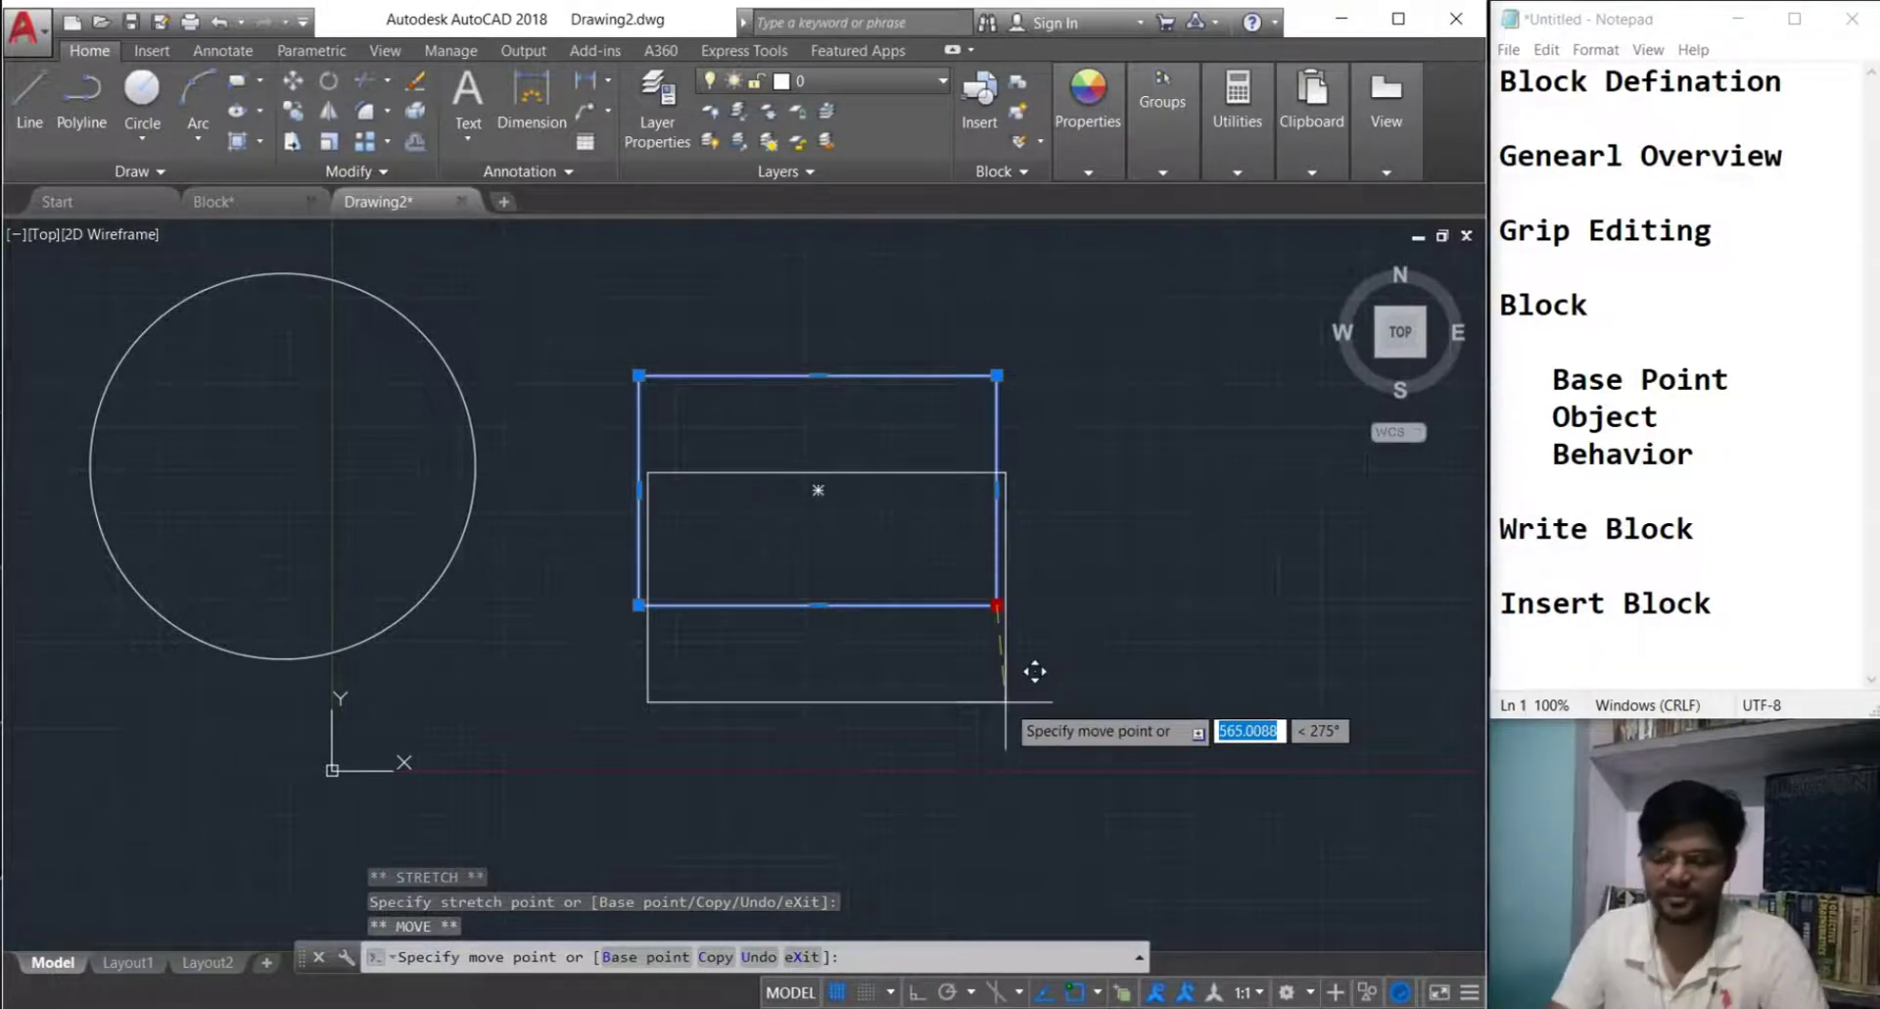
pyautogui.press('space')
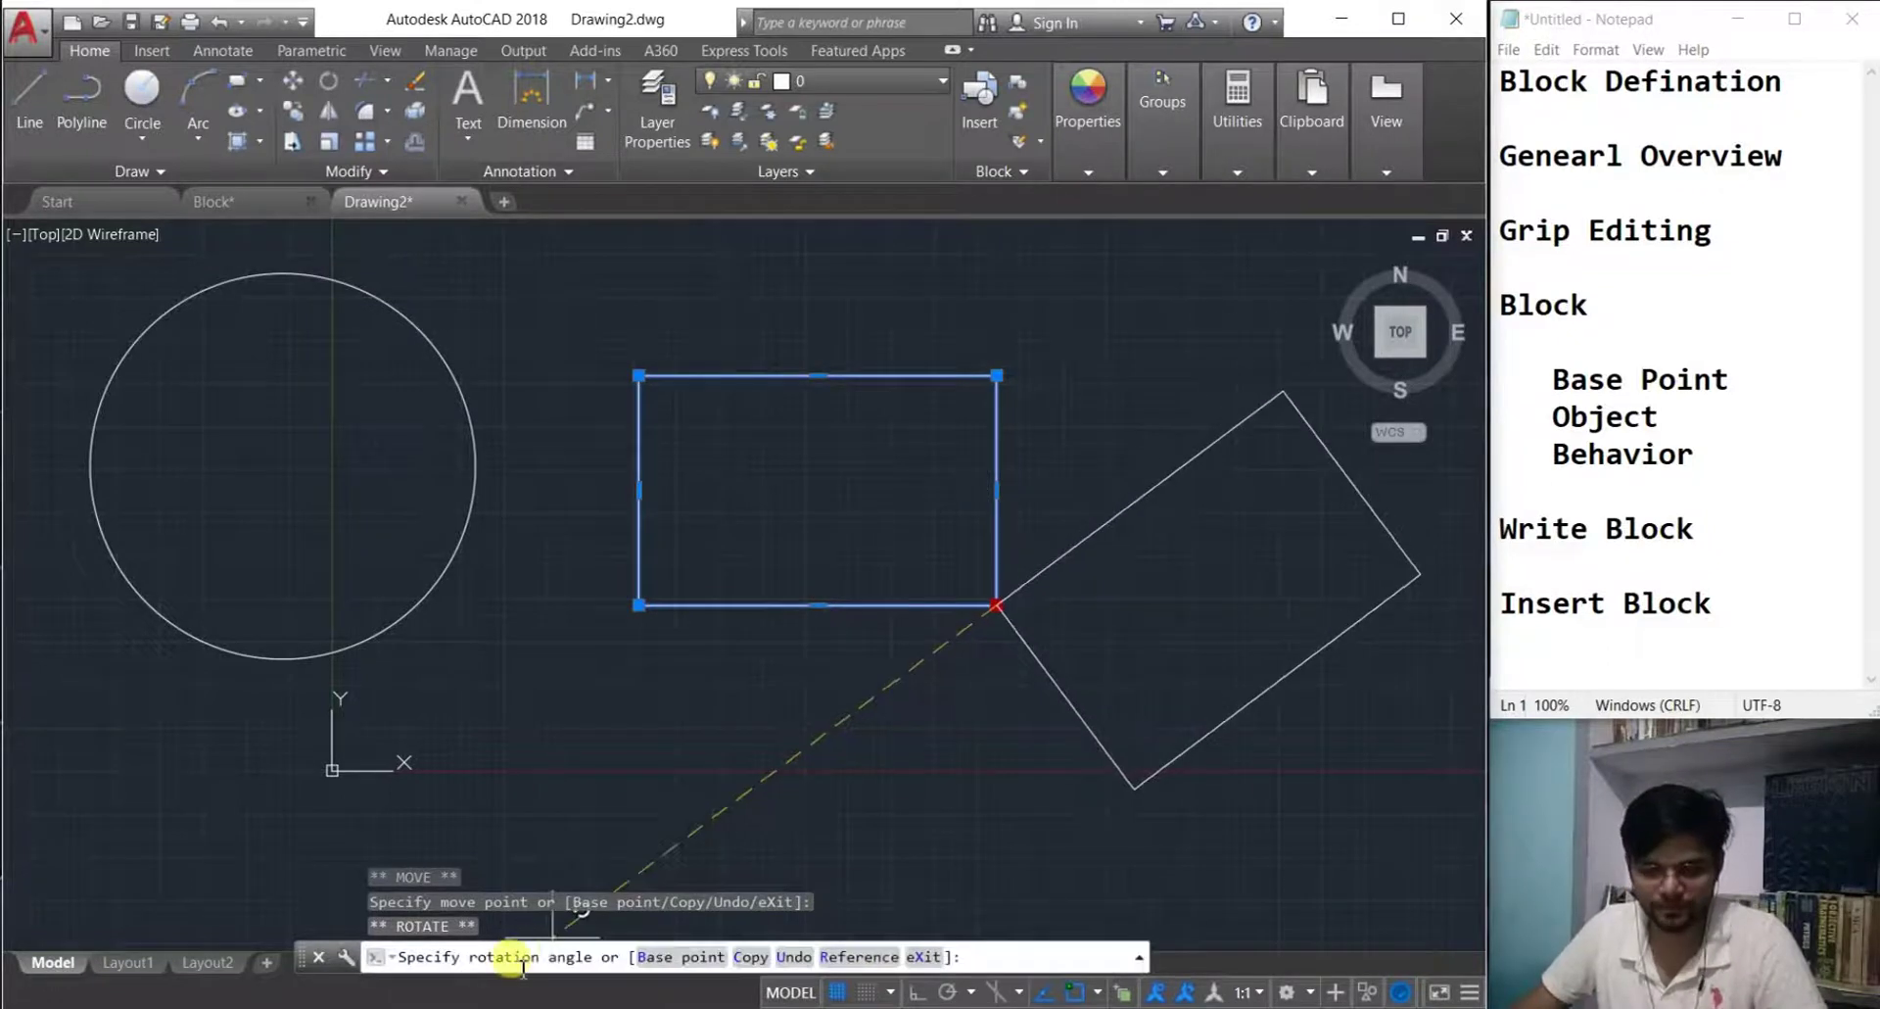
pyautogui.press('space')
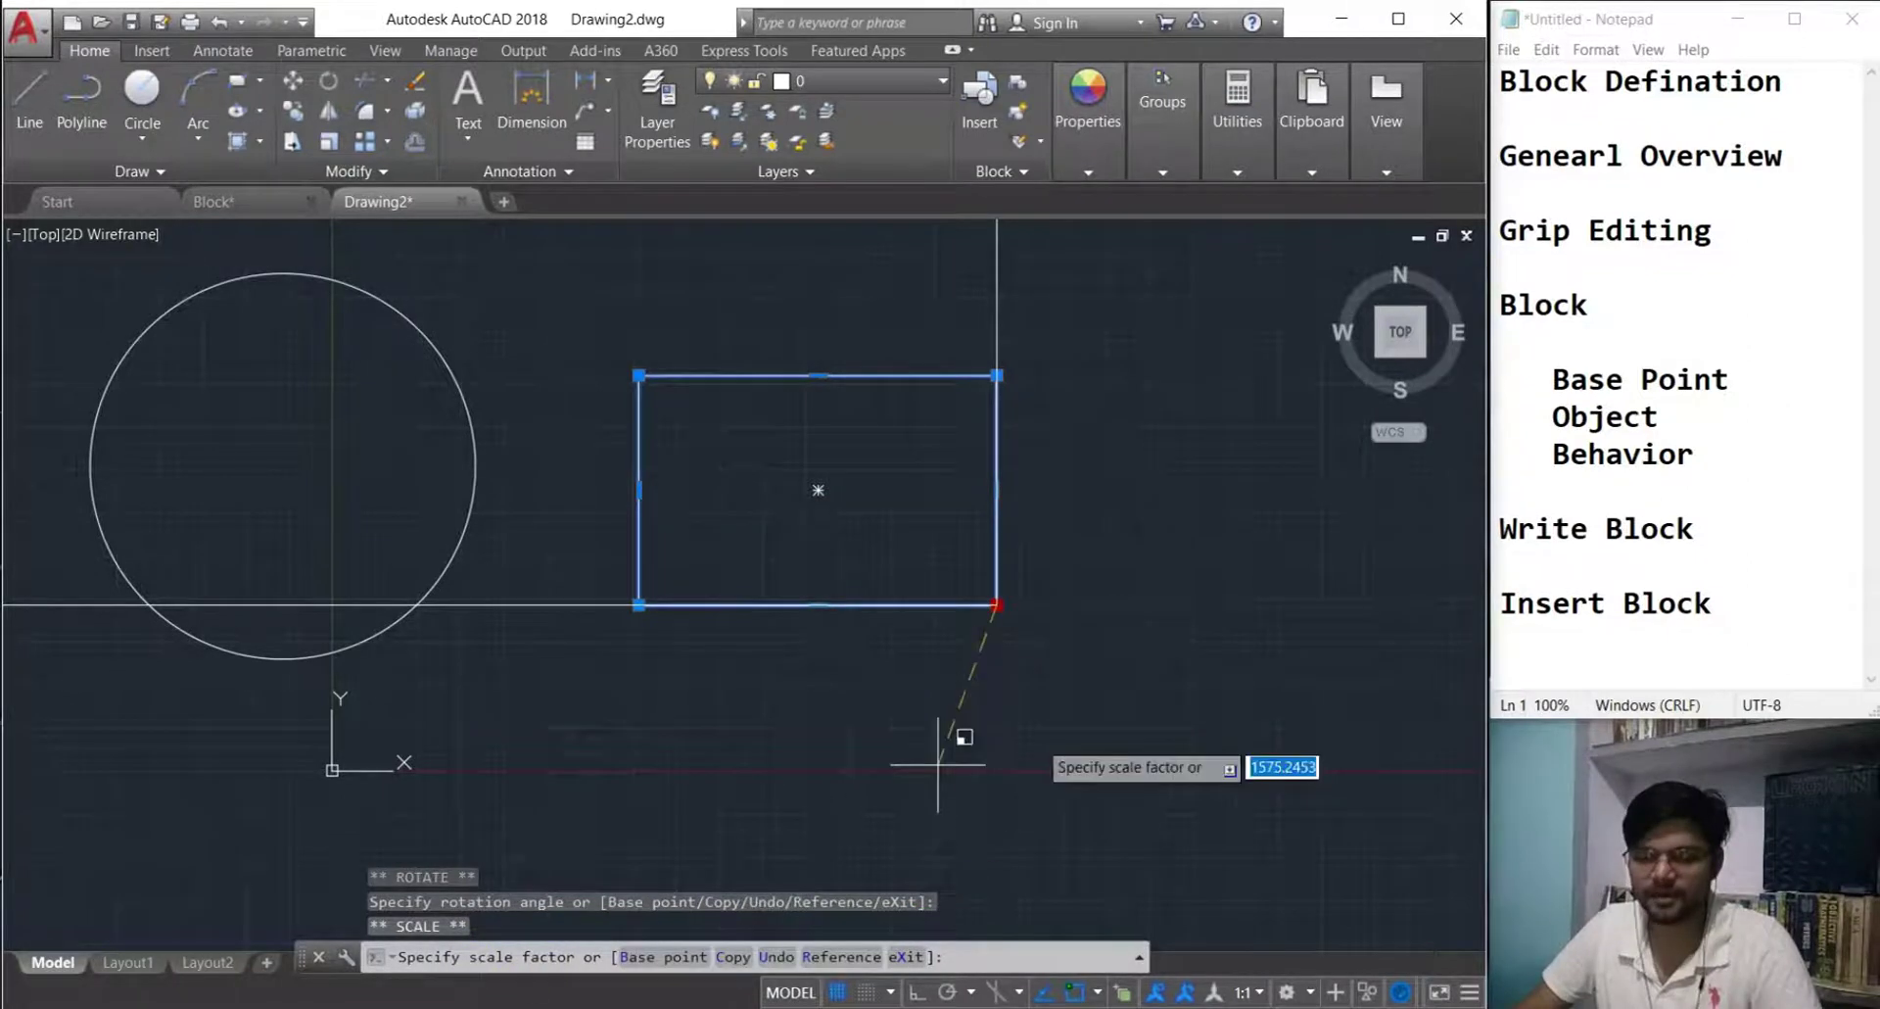
pyautogui.press('space')
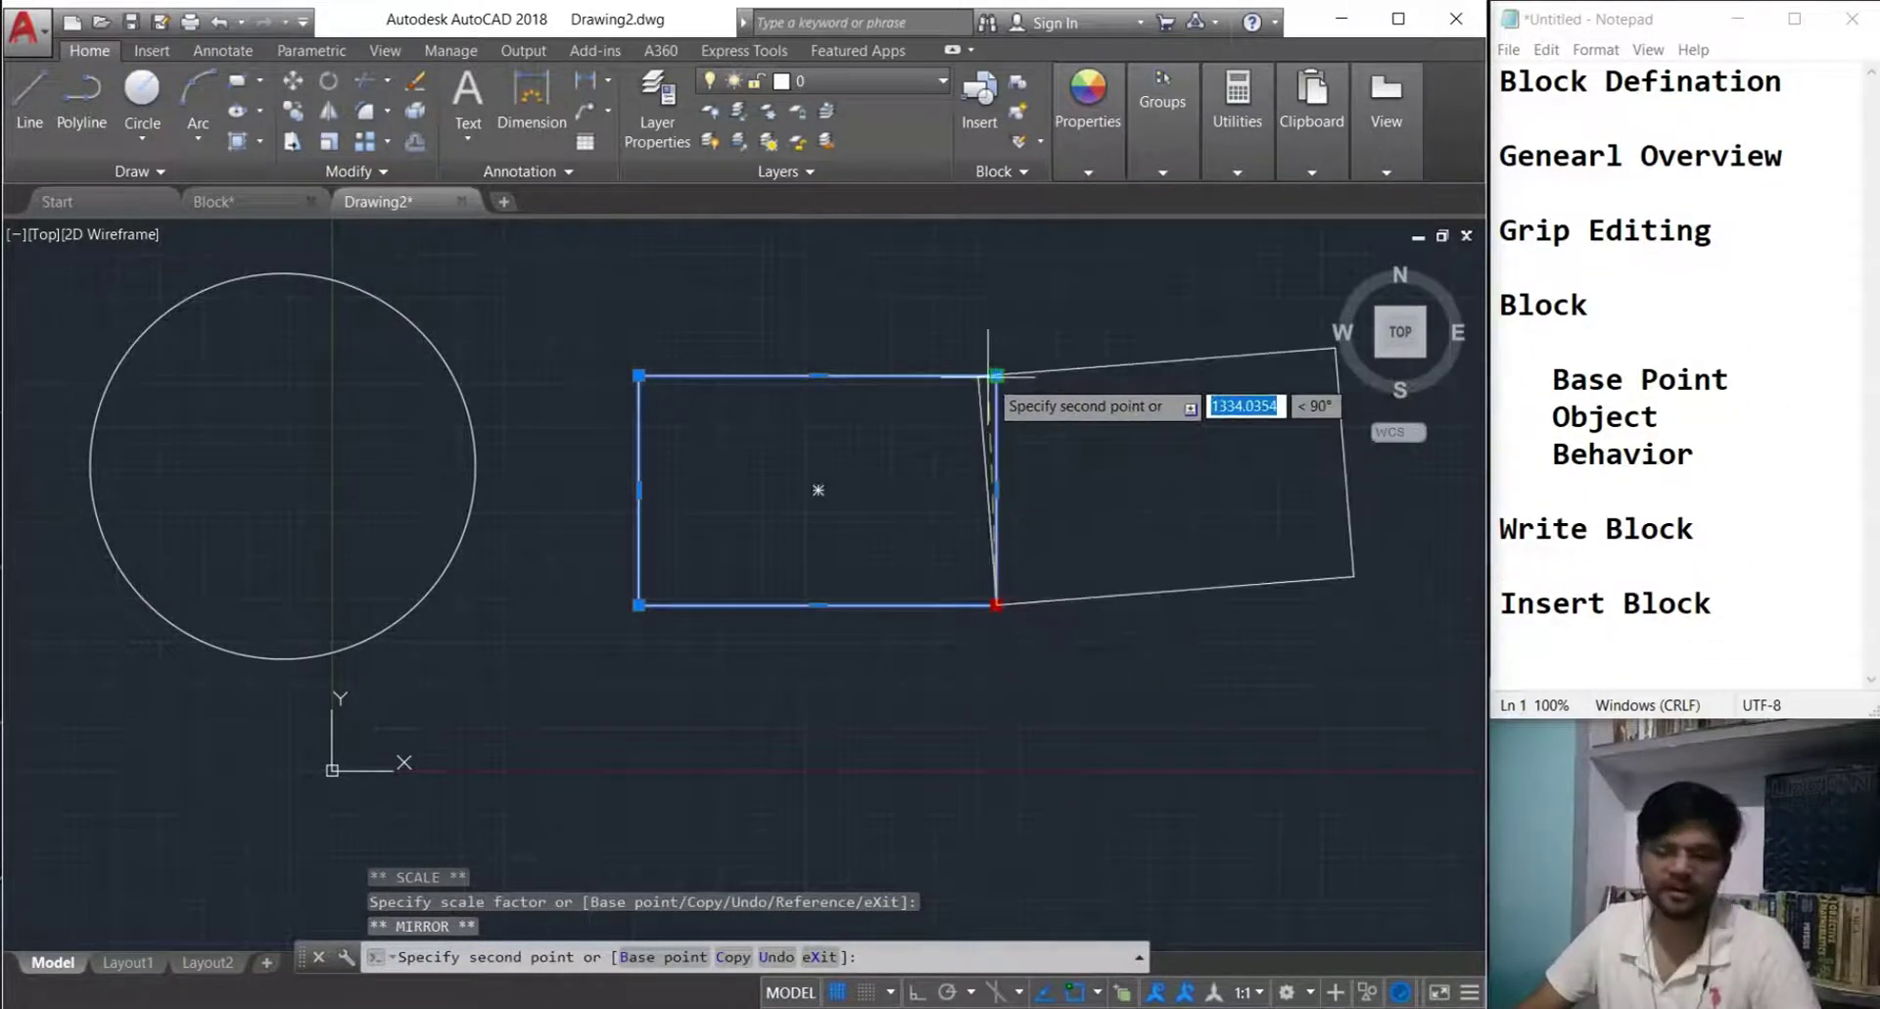
pyautogui.click(997, 375)
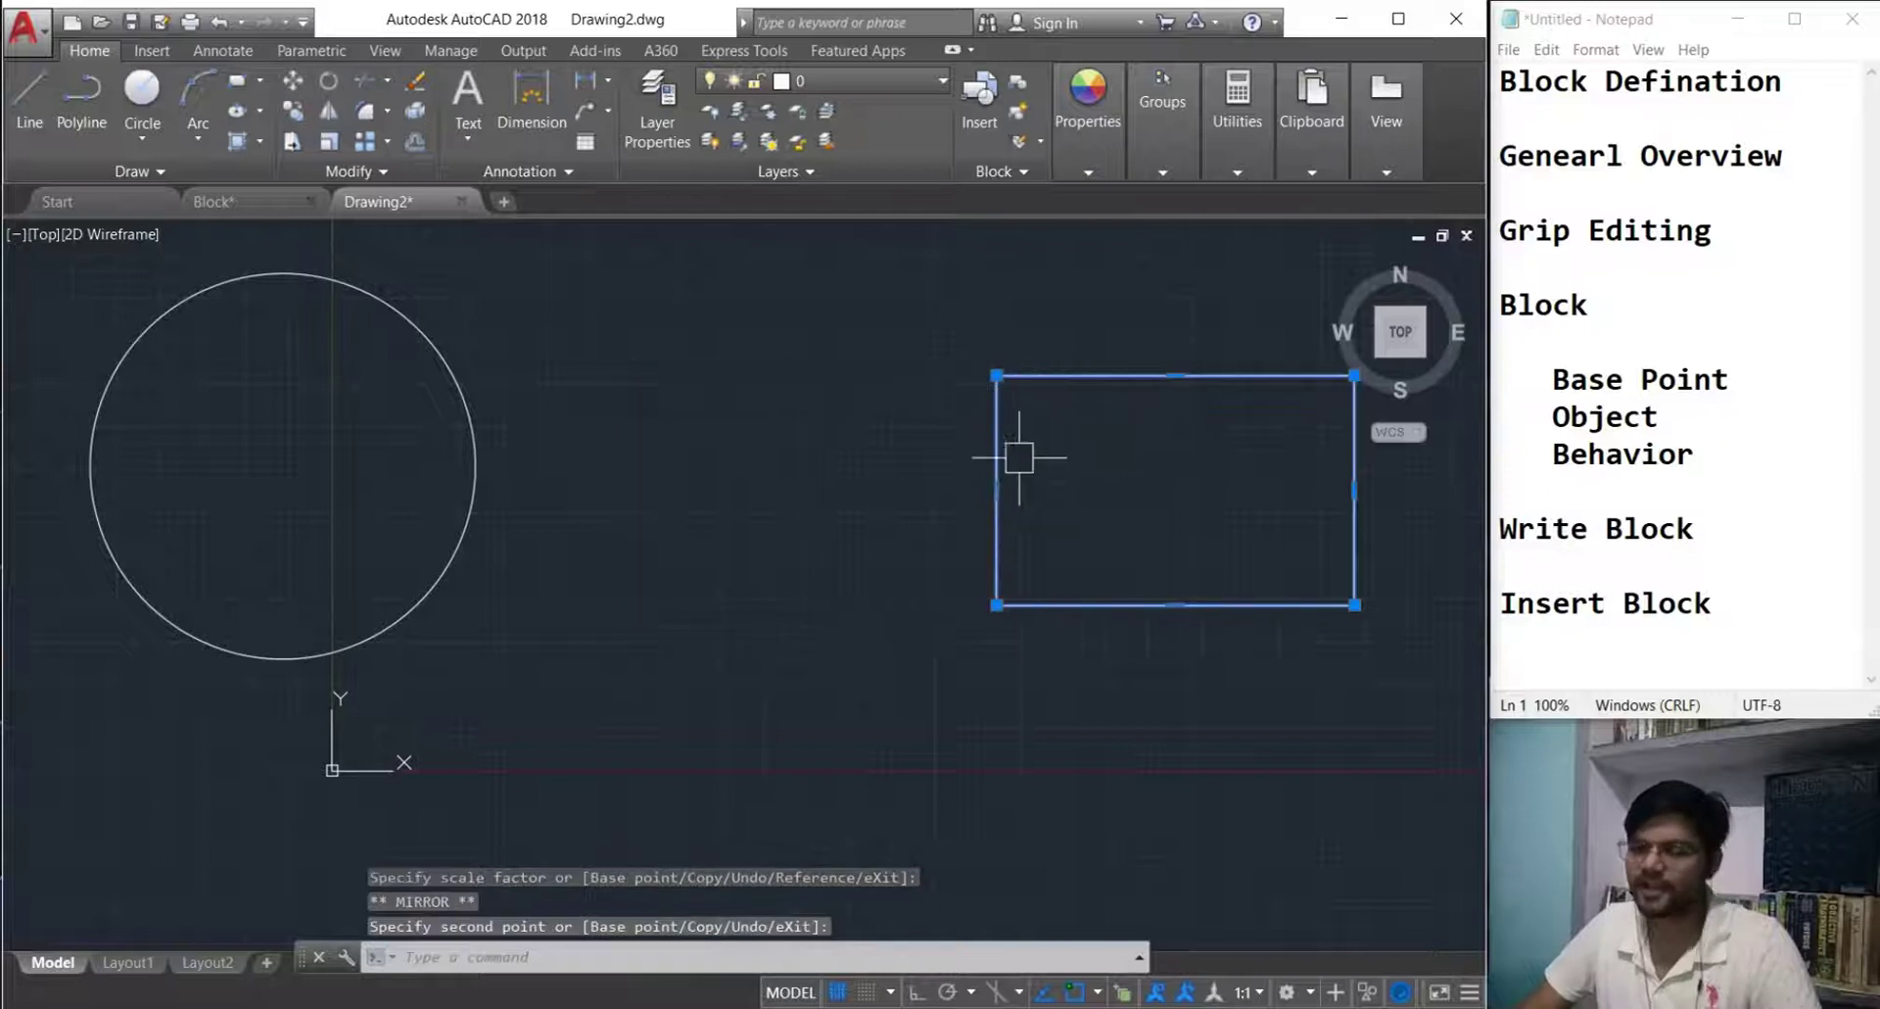
pyautogui.press('Escape')
pyautogui.moveTo(1079, 525)
pyautogui.mouseDown(button='middle')
pyautogui.moveTo(915, 552)
pyautogui.moveTo(805, 522)
pyautogui.mouseUp(button='middle')
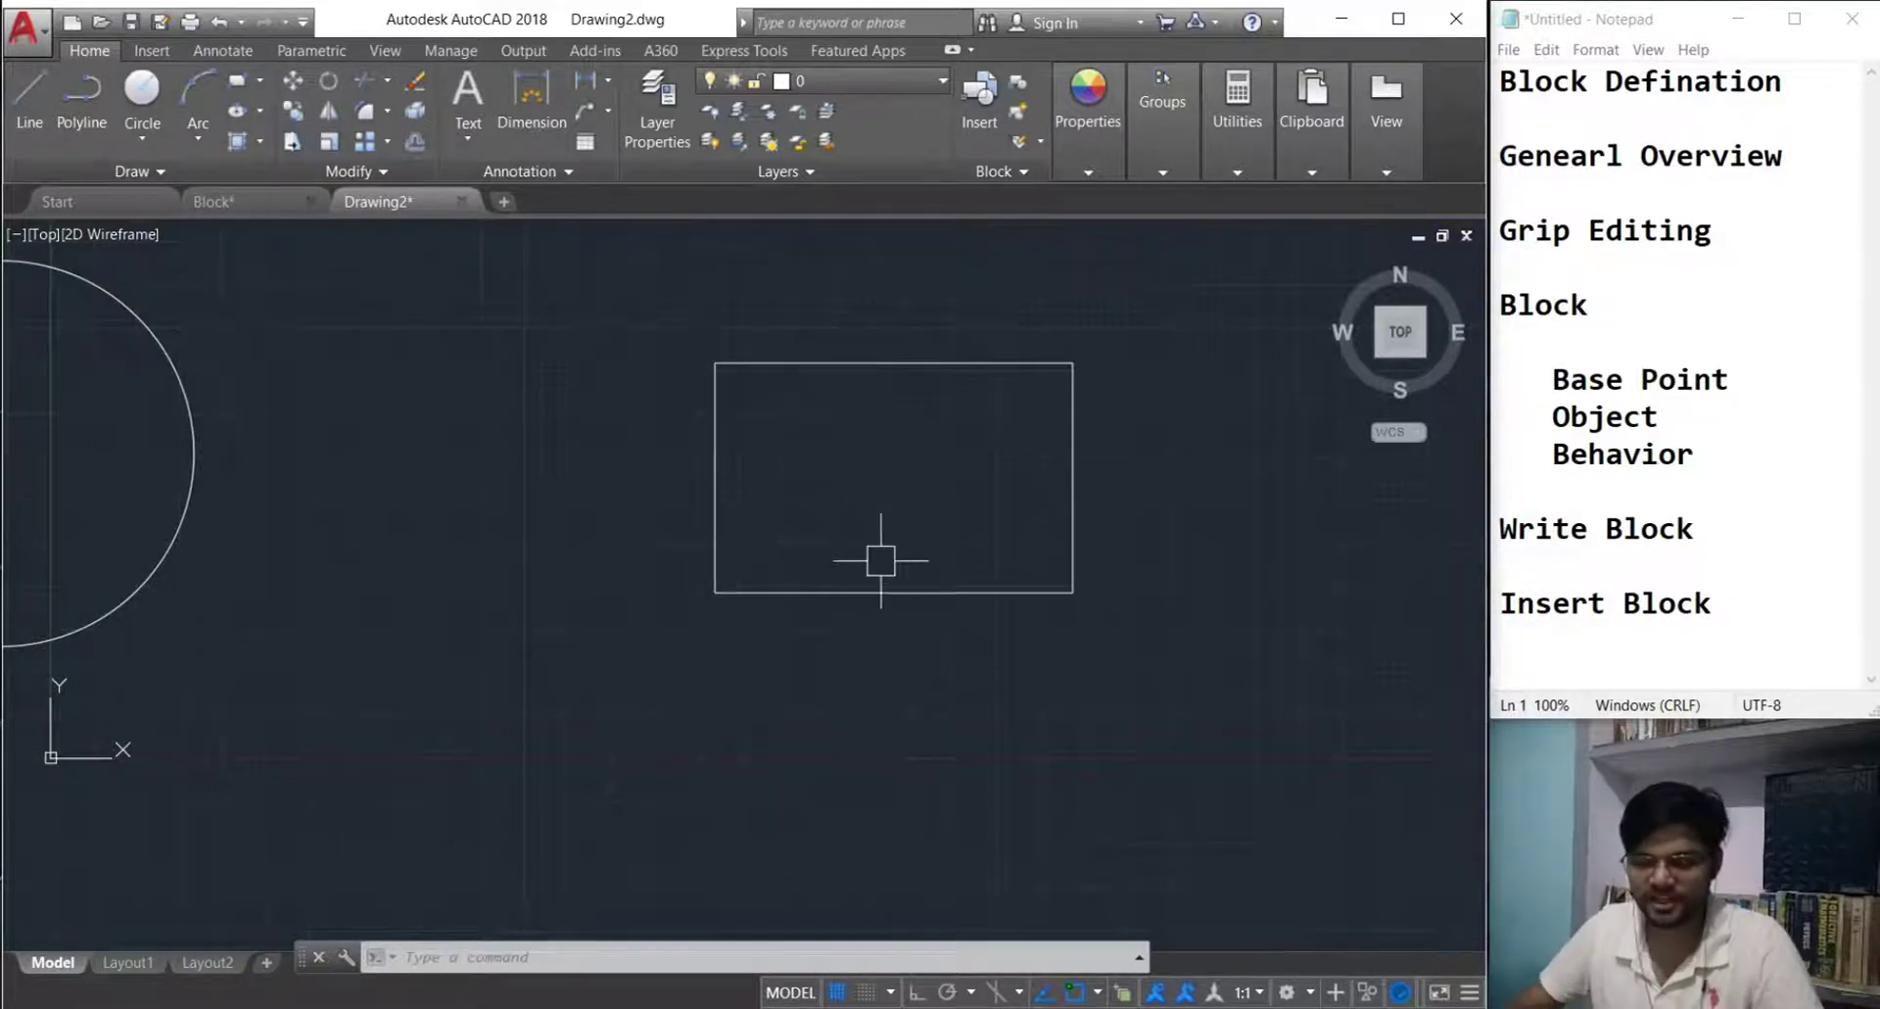
pyautogui.click(895, 585)
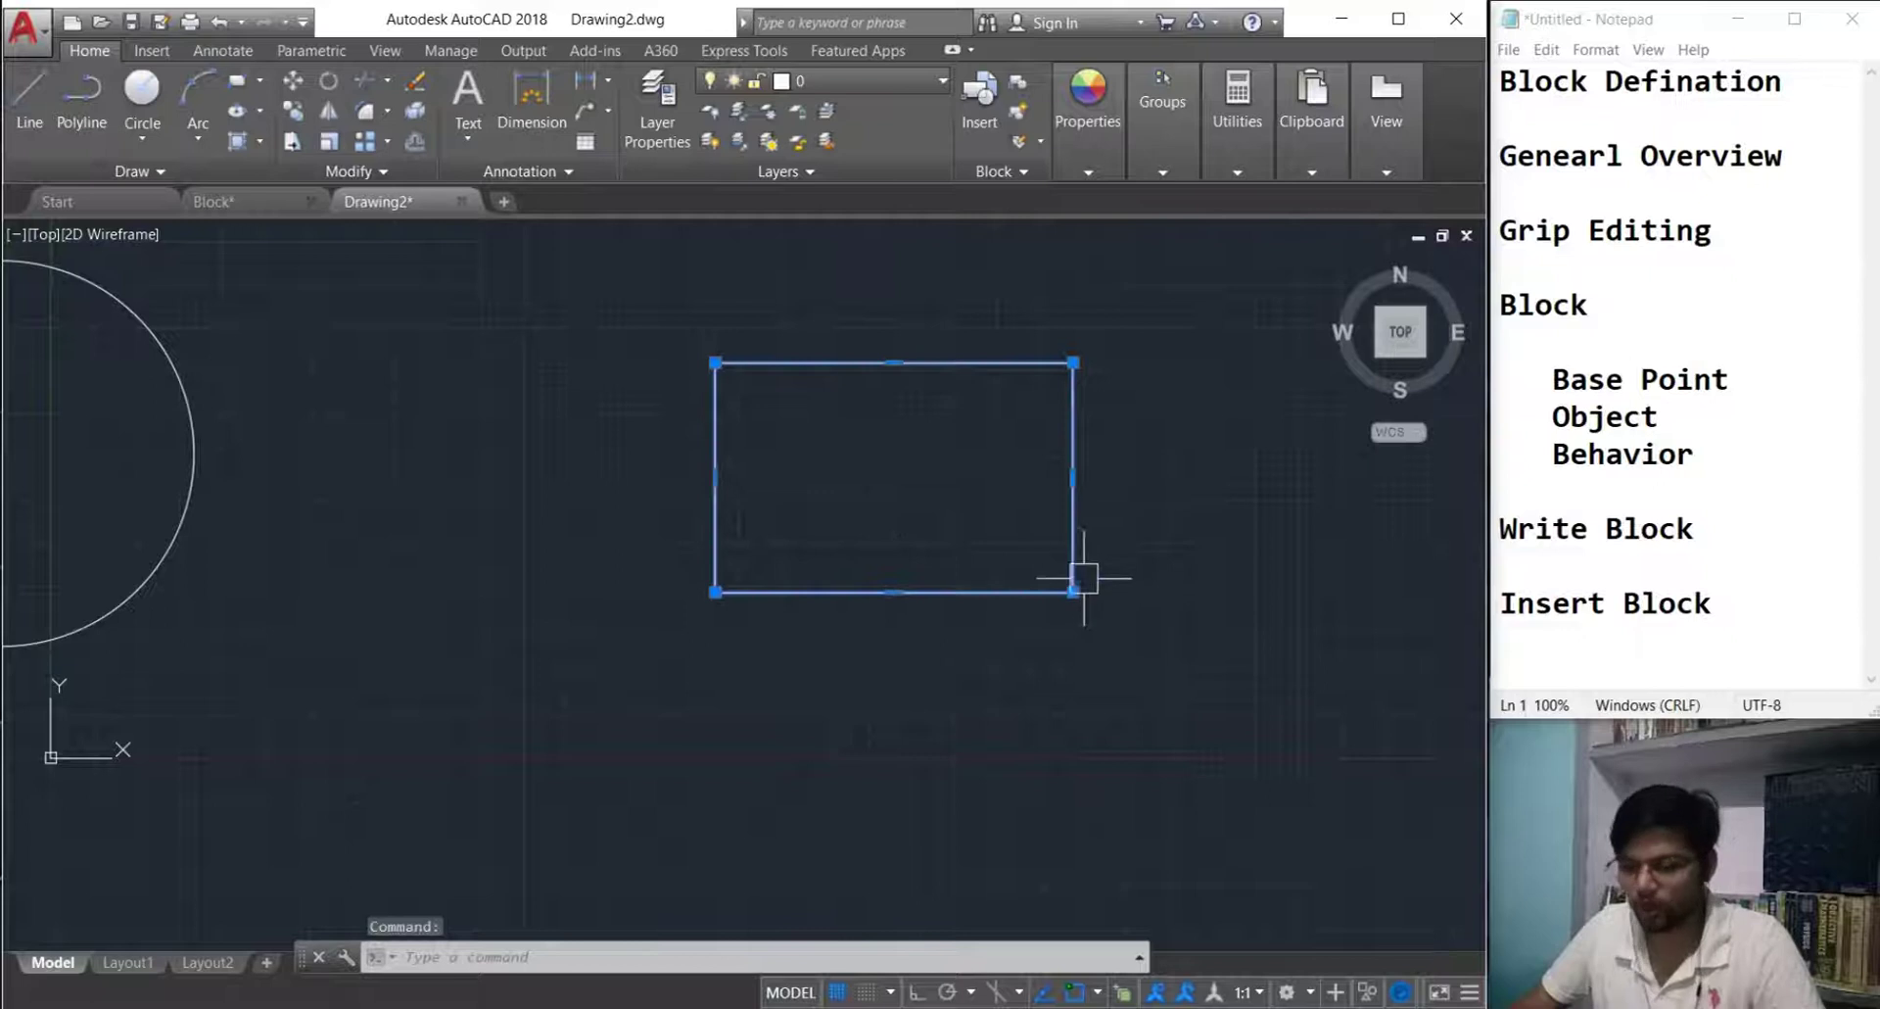
pyautogui.click(1073, 591)
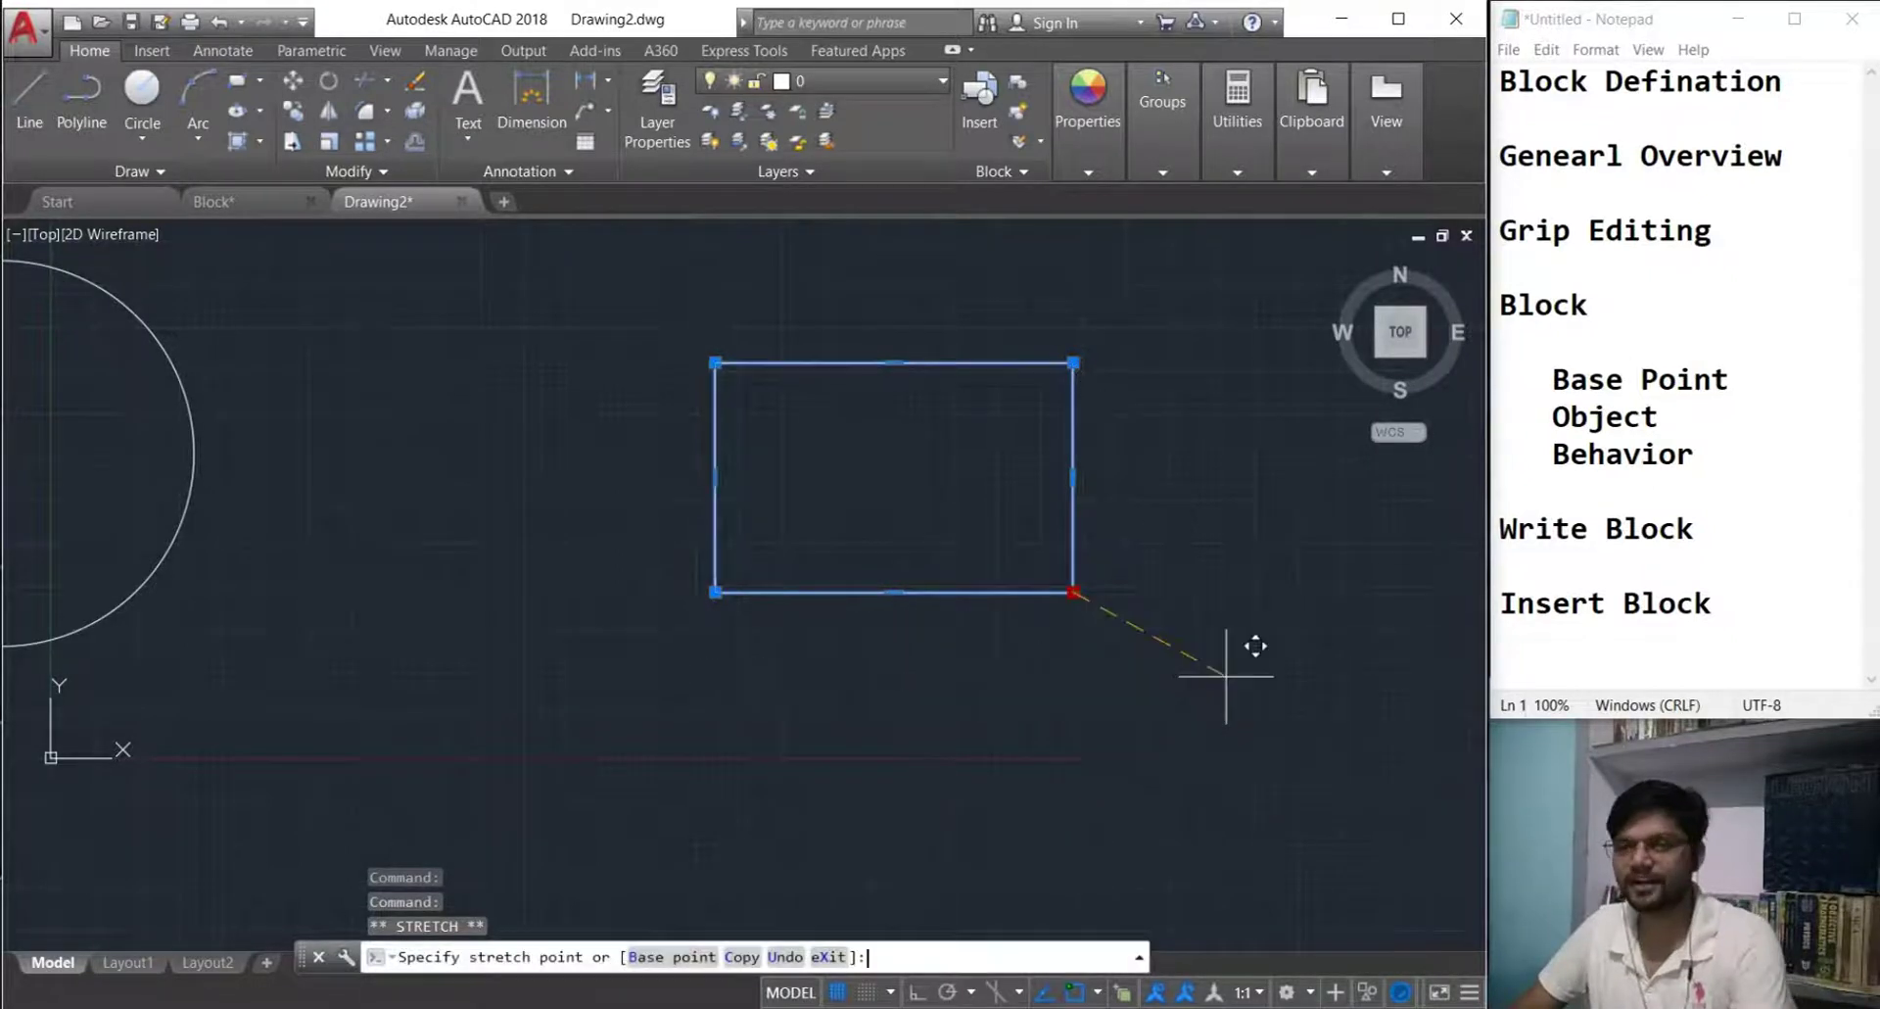
pyautogui.press('space')
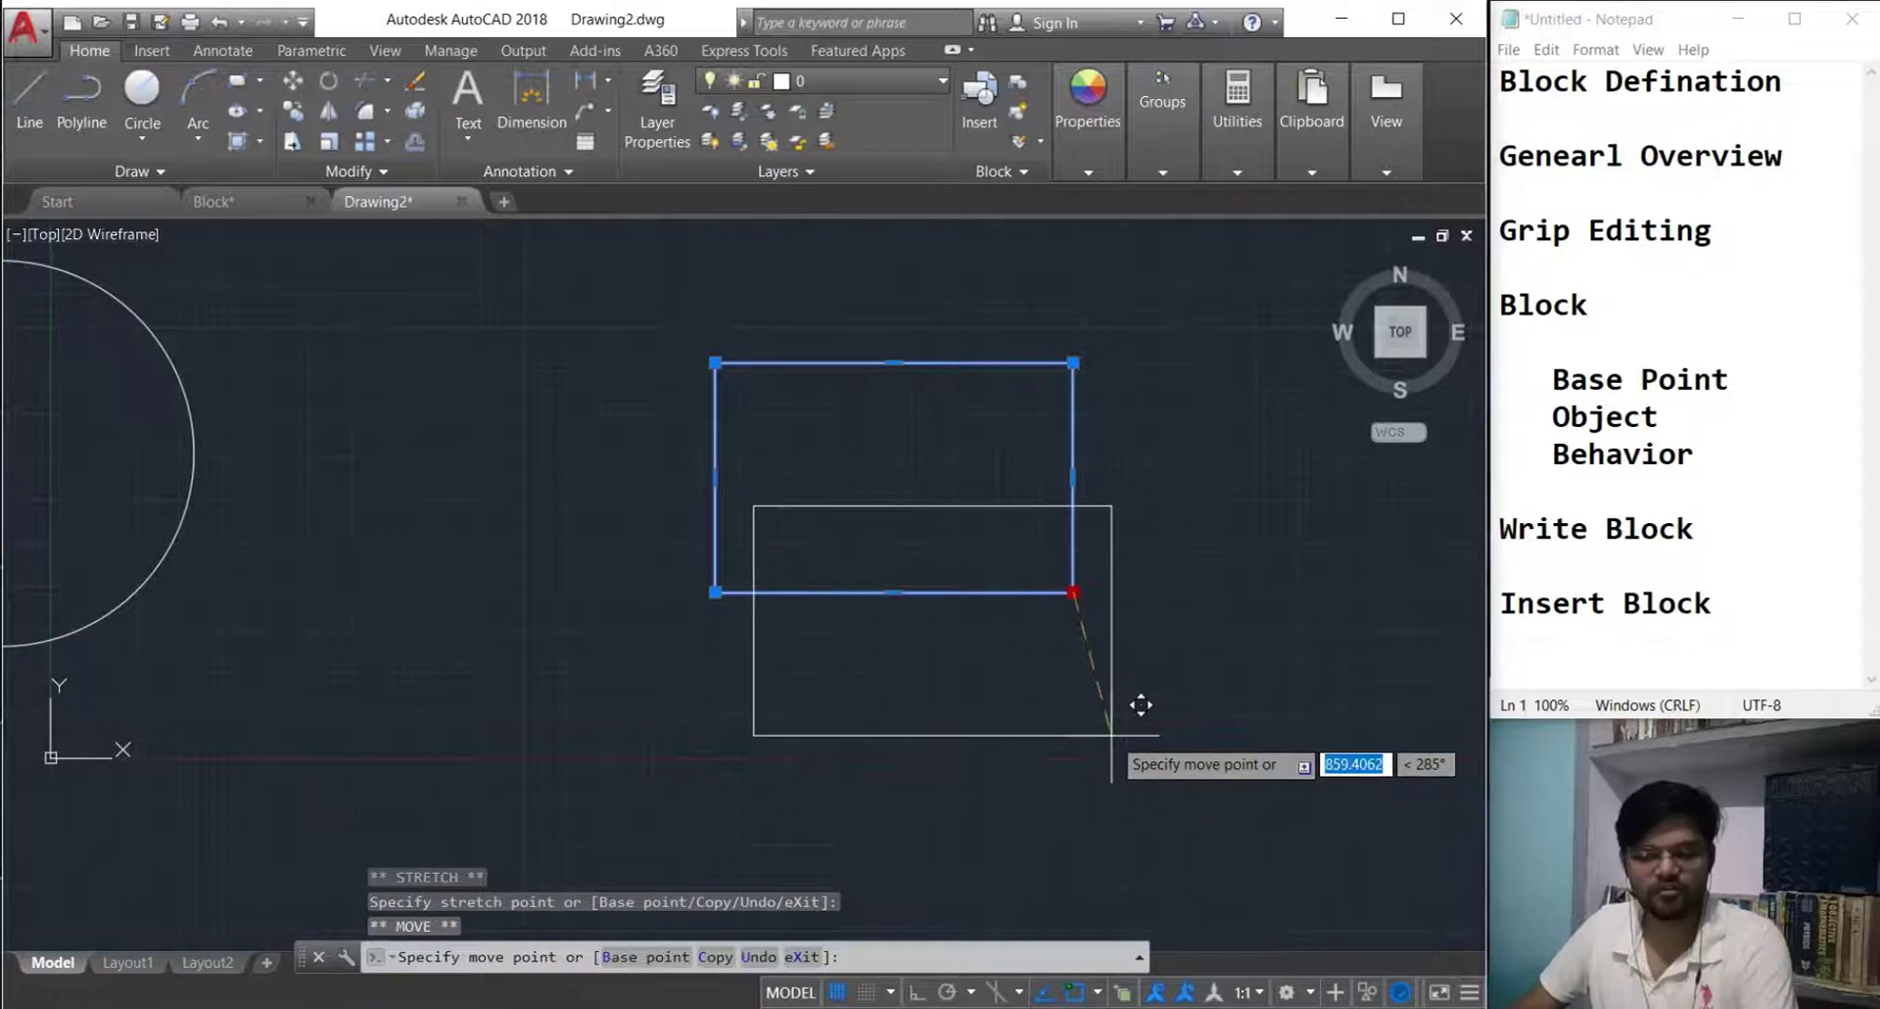
pyautogui.press('space')
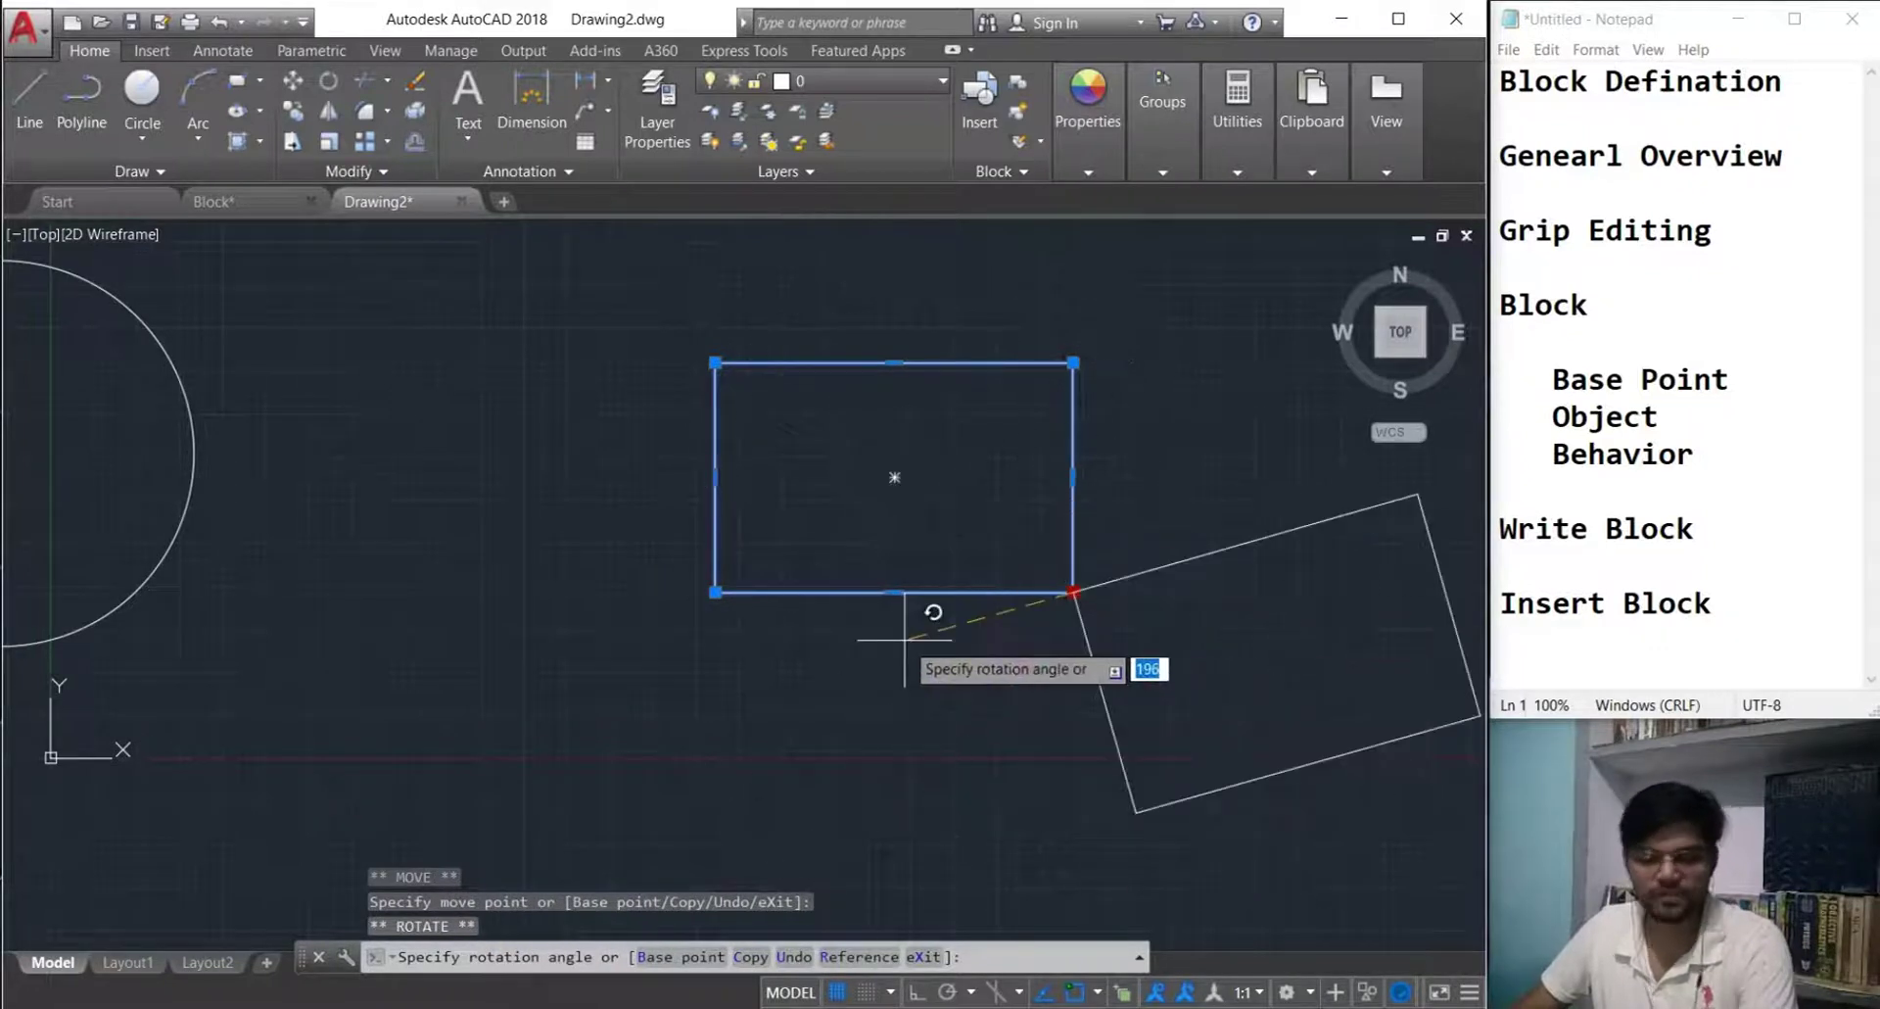
pyautogui.press('space')
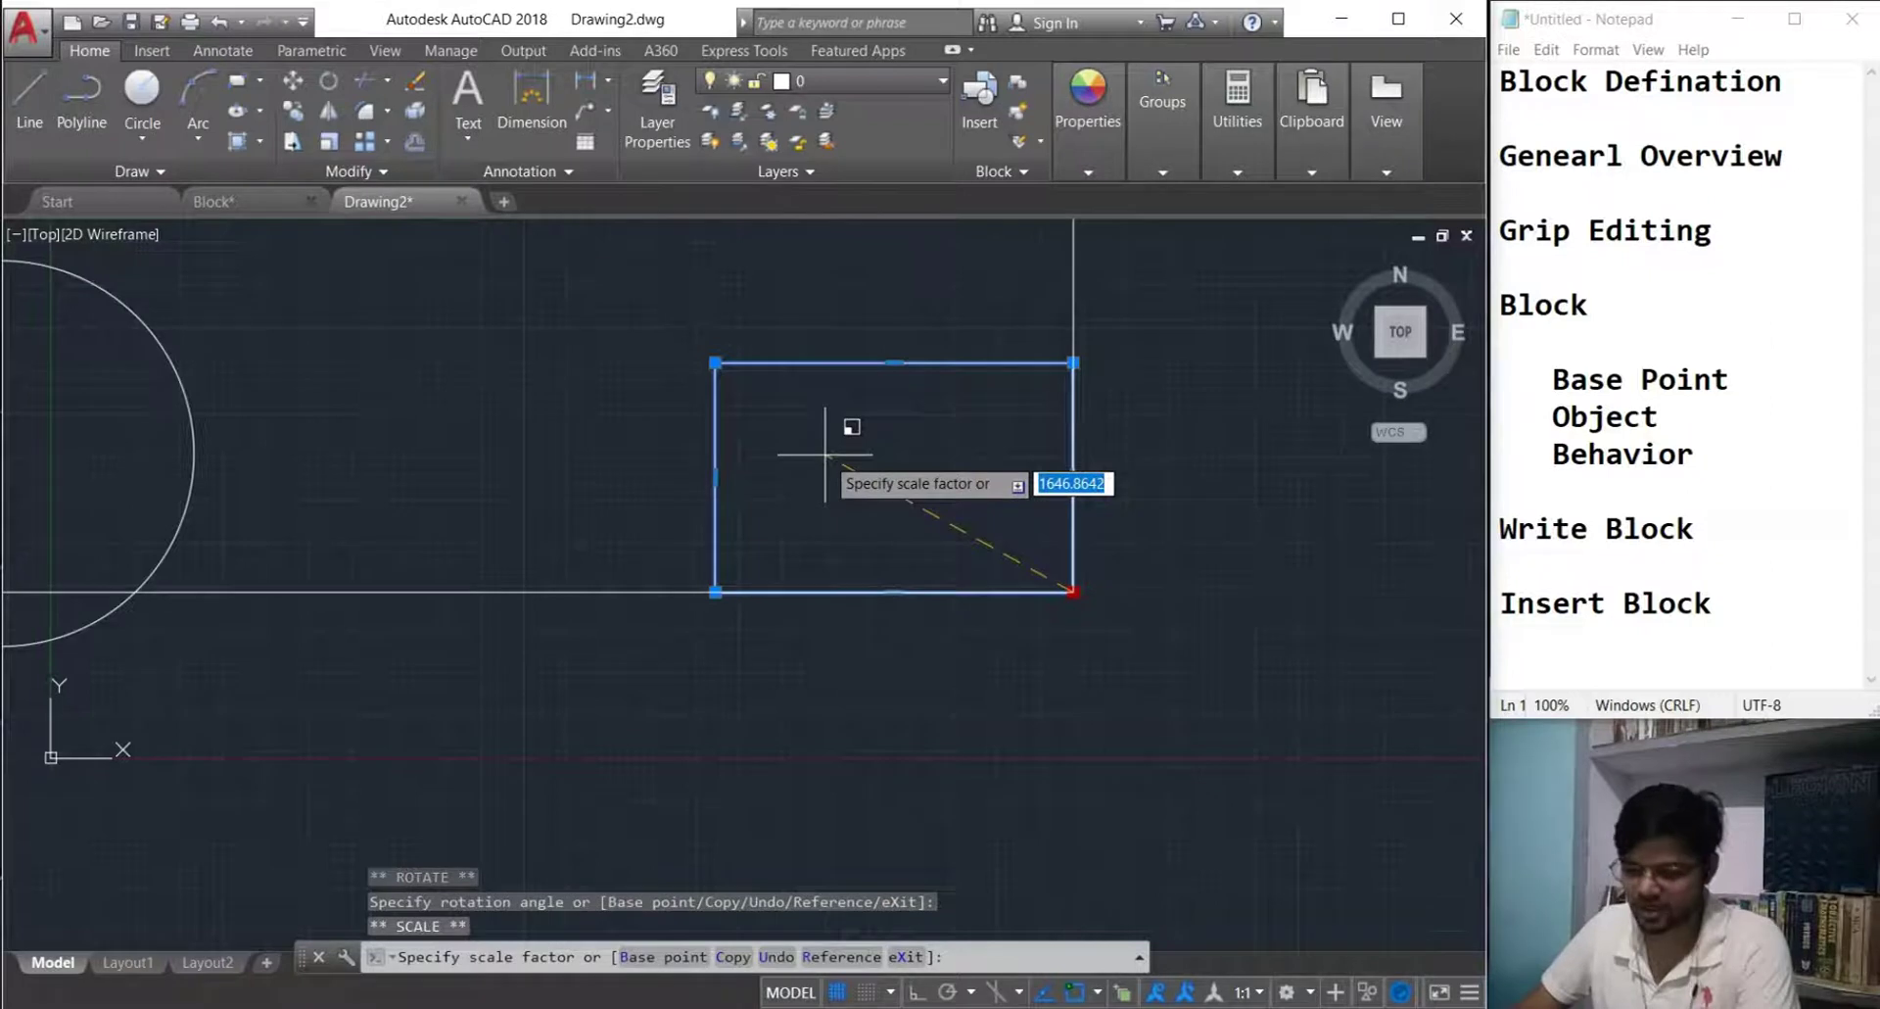
pyautogui.press('space')
pyautogui.press('Escape')
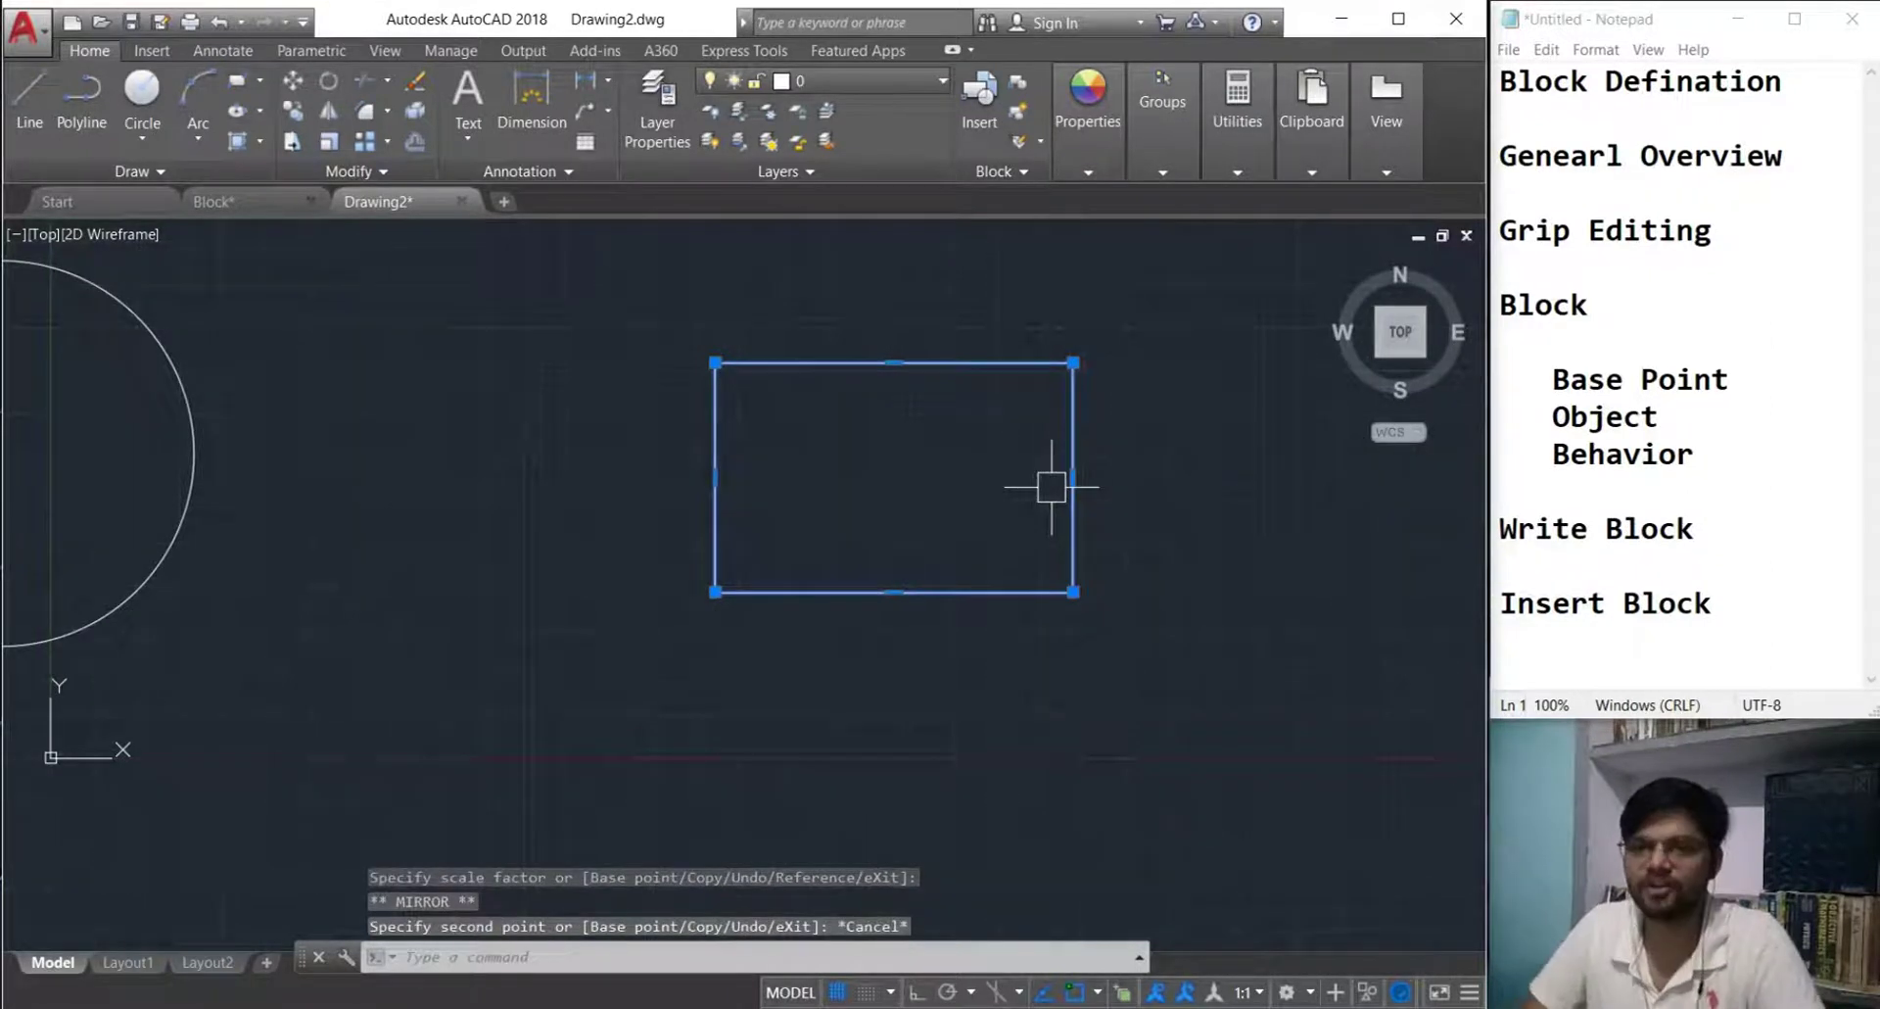
pyautogui.press('Escape')
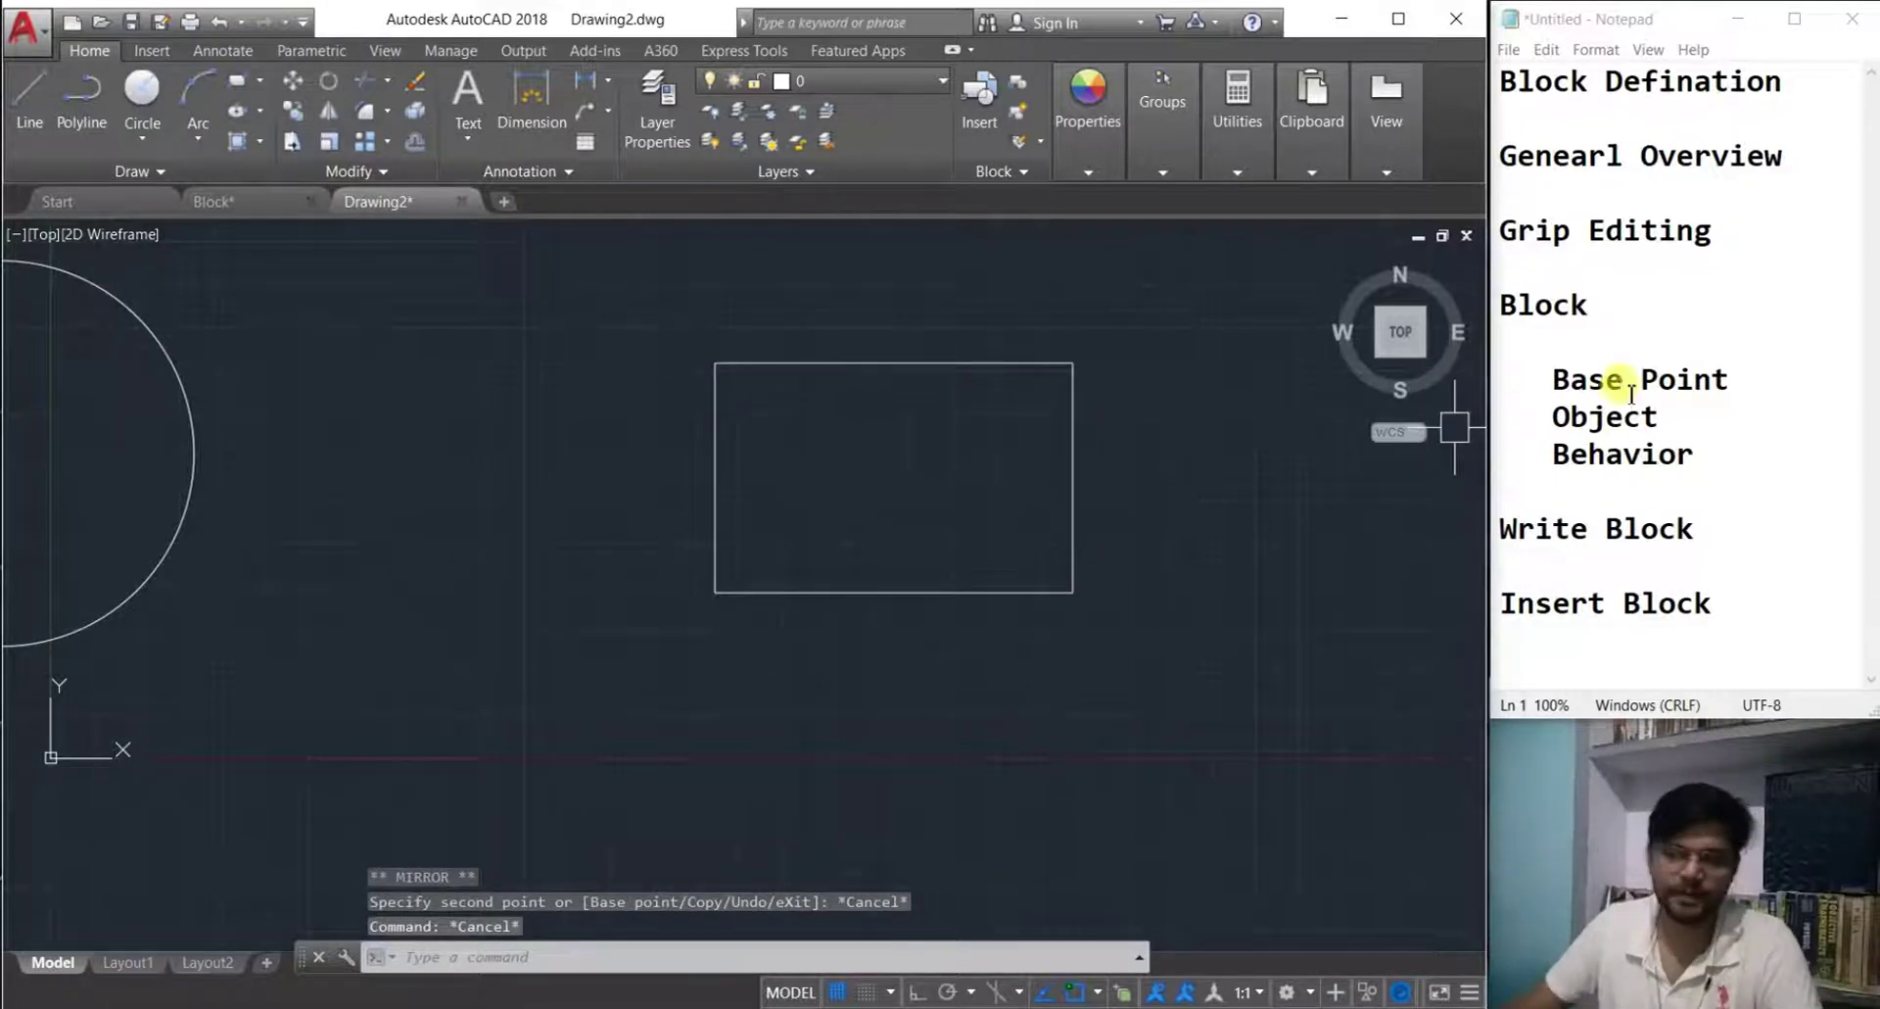
pyautogui.moveTo(1073, 526)
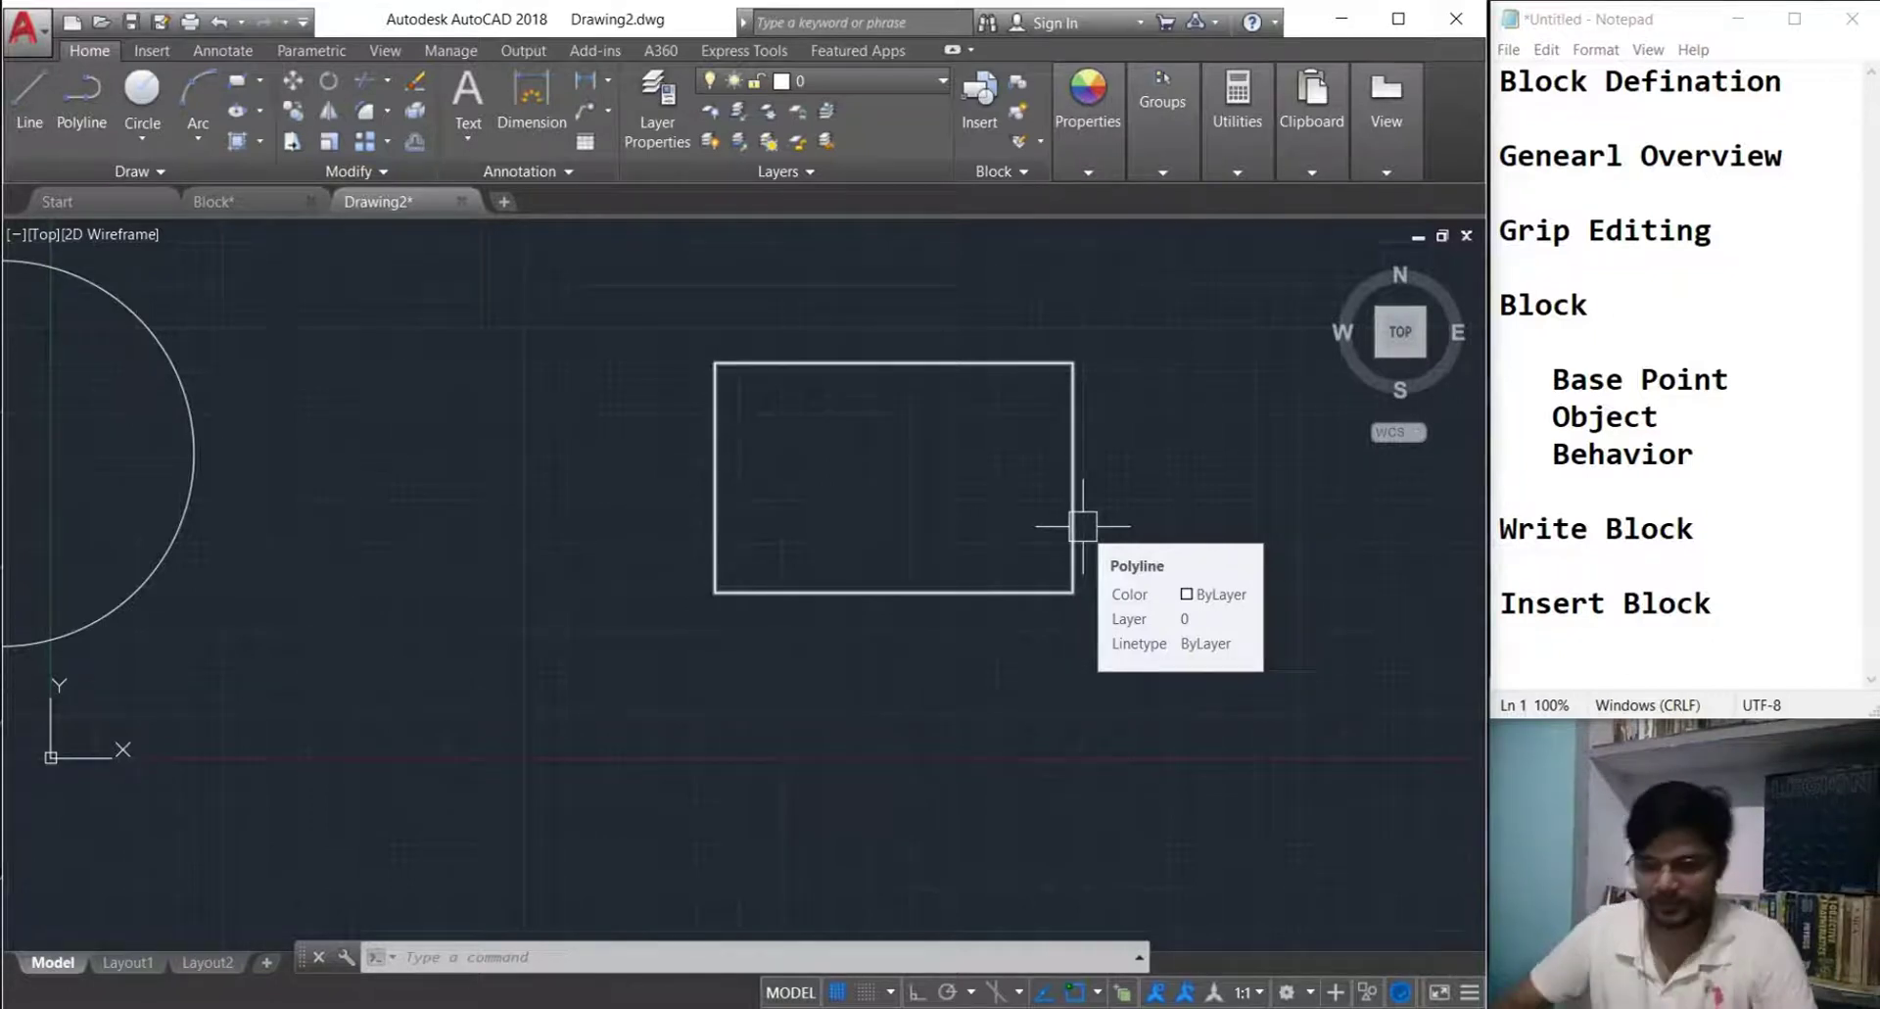
# - Cancel the accidental corner stretch on the rectangle and open Block Definition with the B command
pyautogui.click(1072, 572)
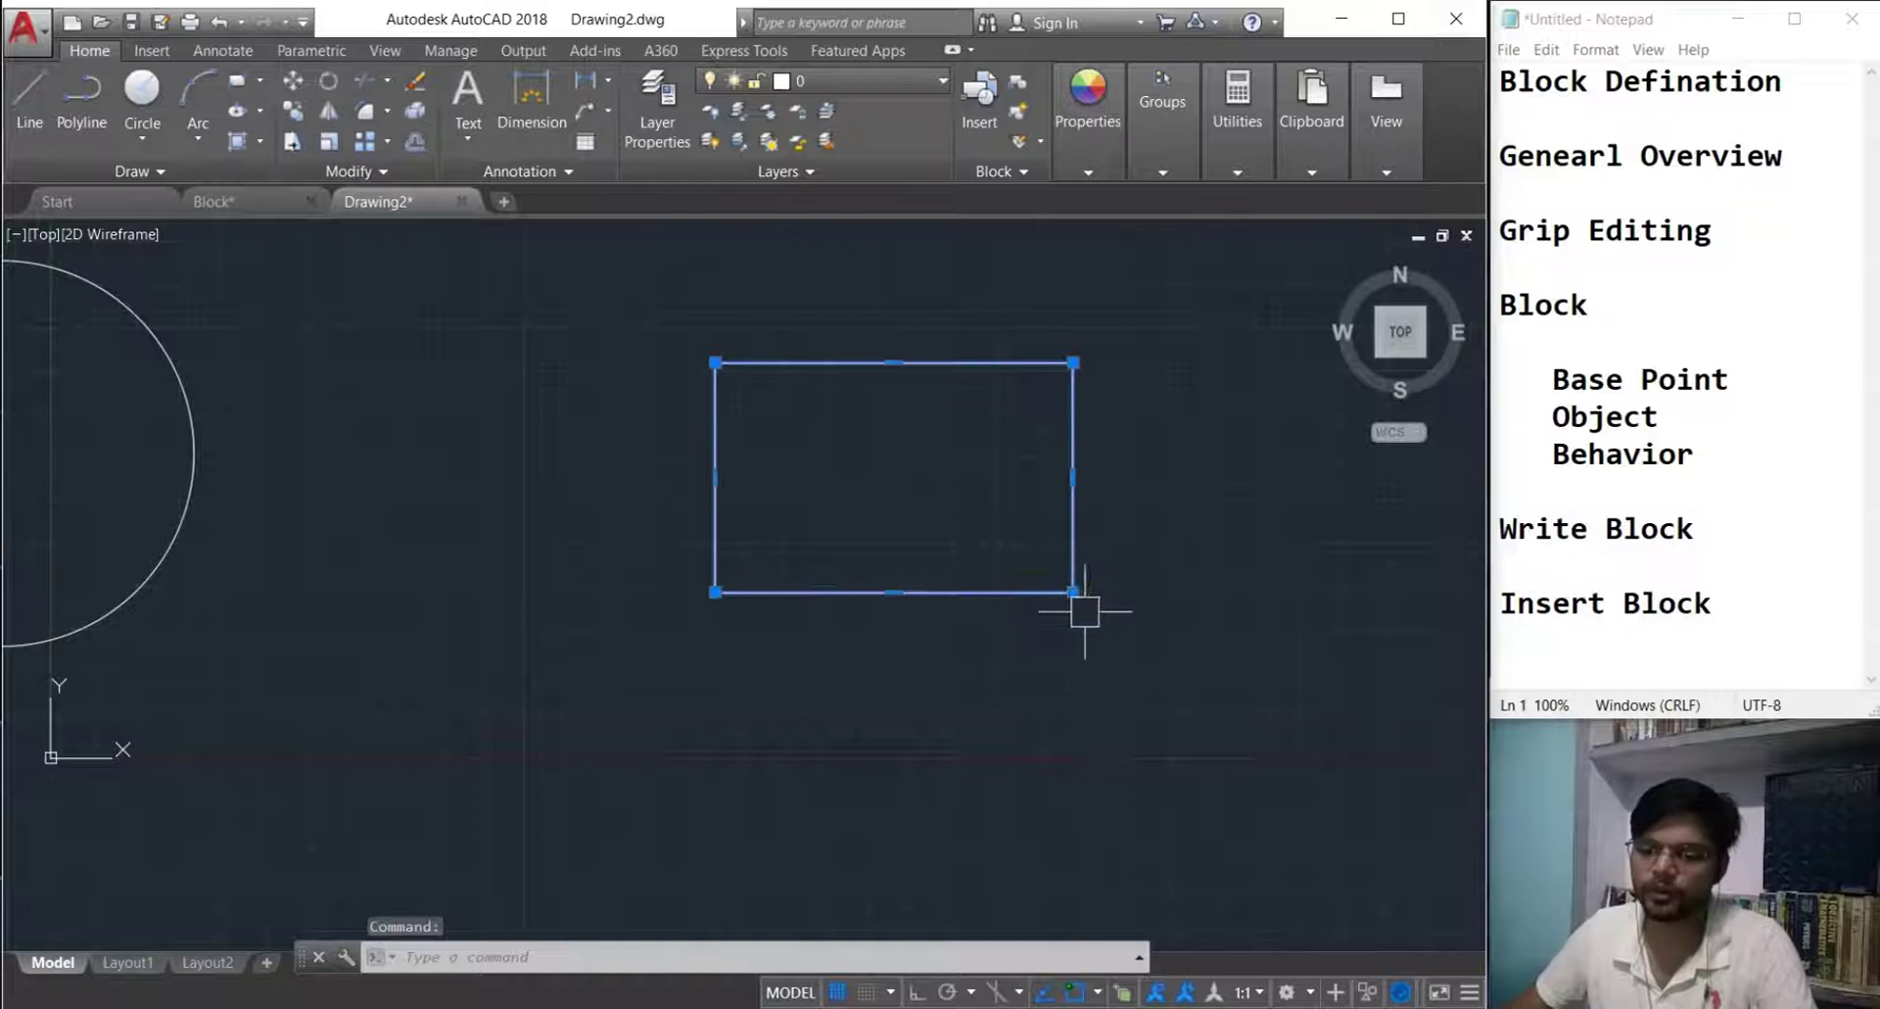
pyautogui.click(1077, 597)
pyautogui.press('Escape')
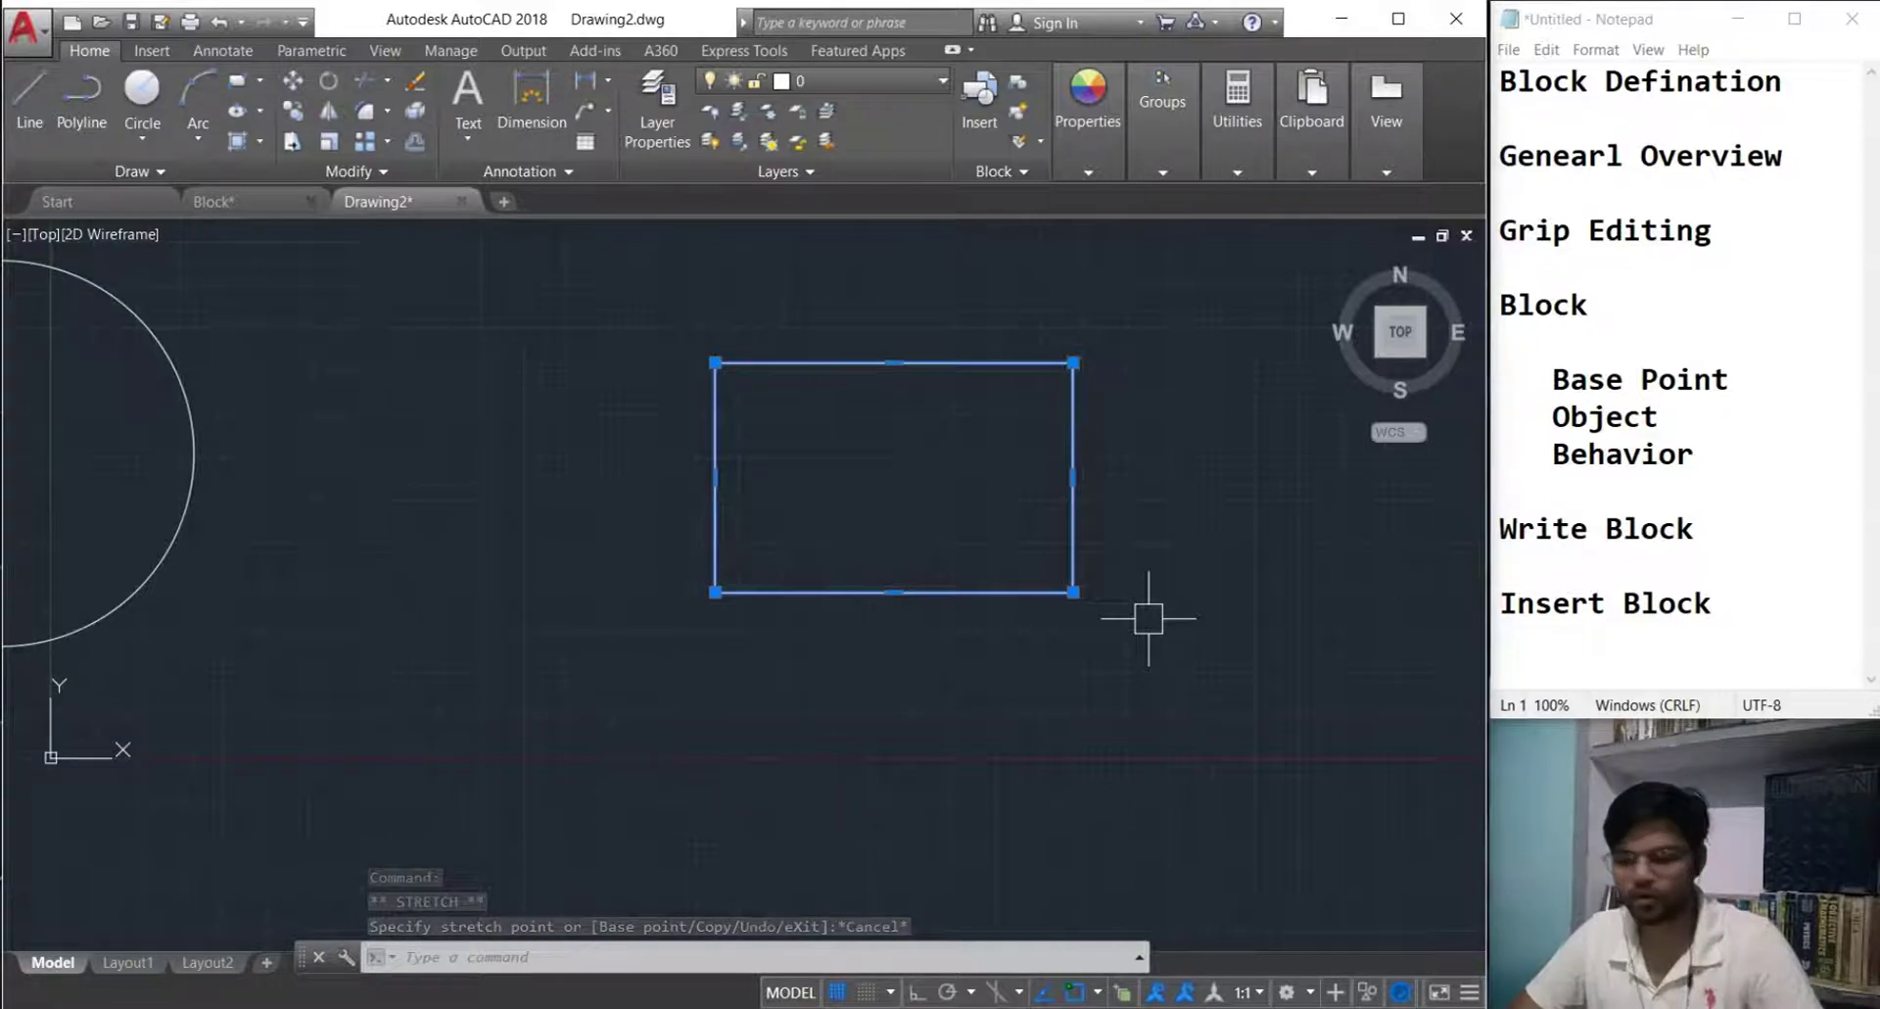
pyautogui.press('Escape')
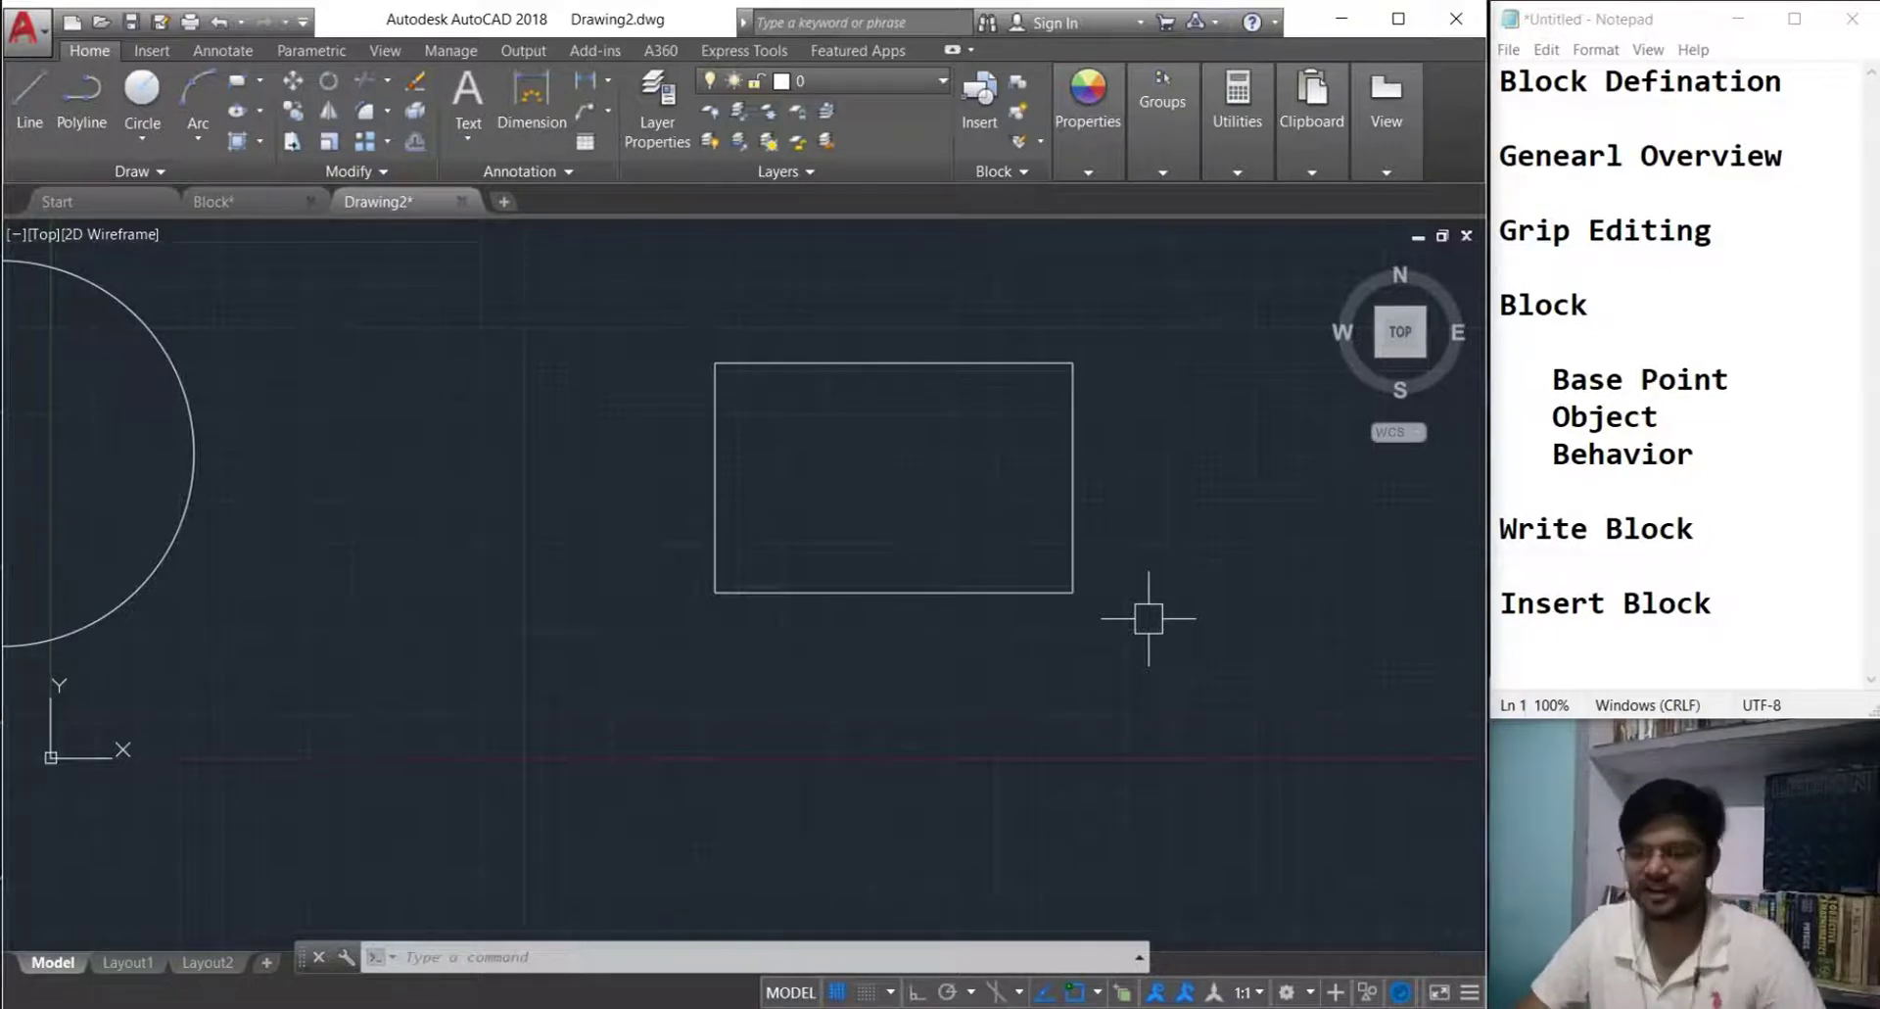
pyautogui.click(1055, 589)
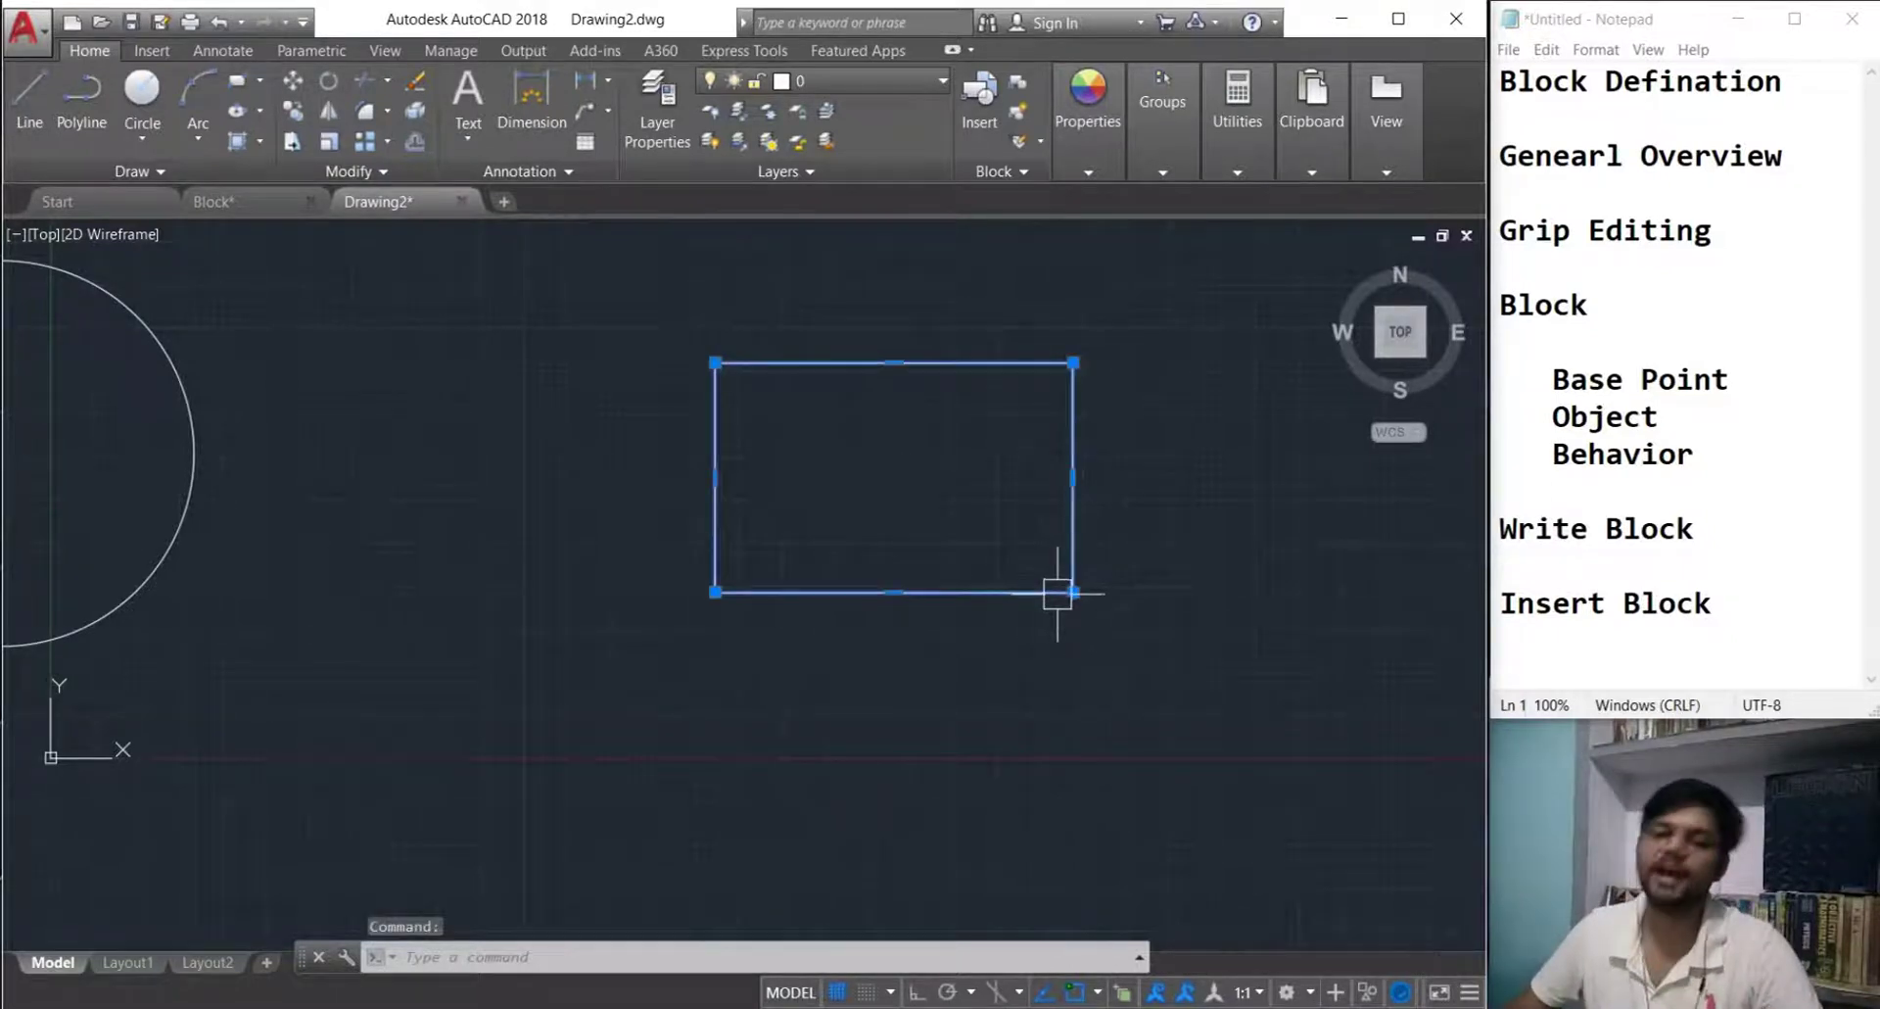
pyautogui.press('Escape')
pyautogui.press('Escape')
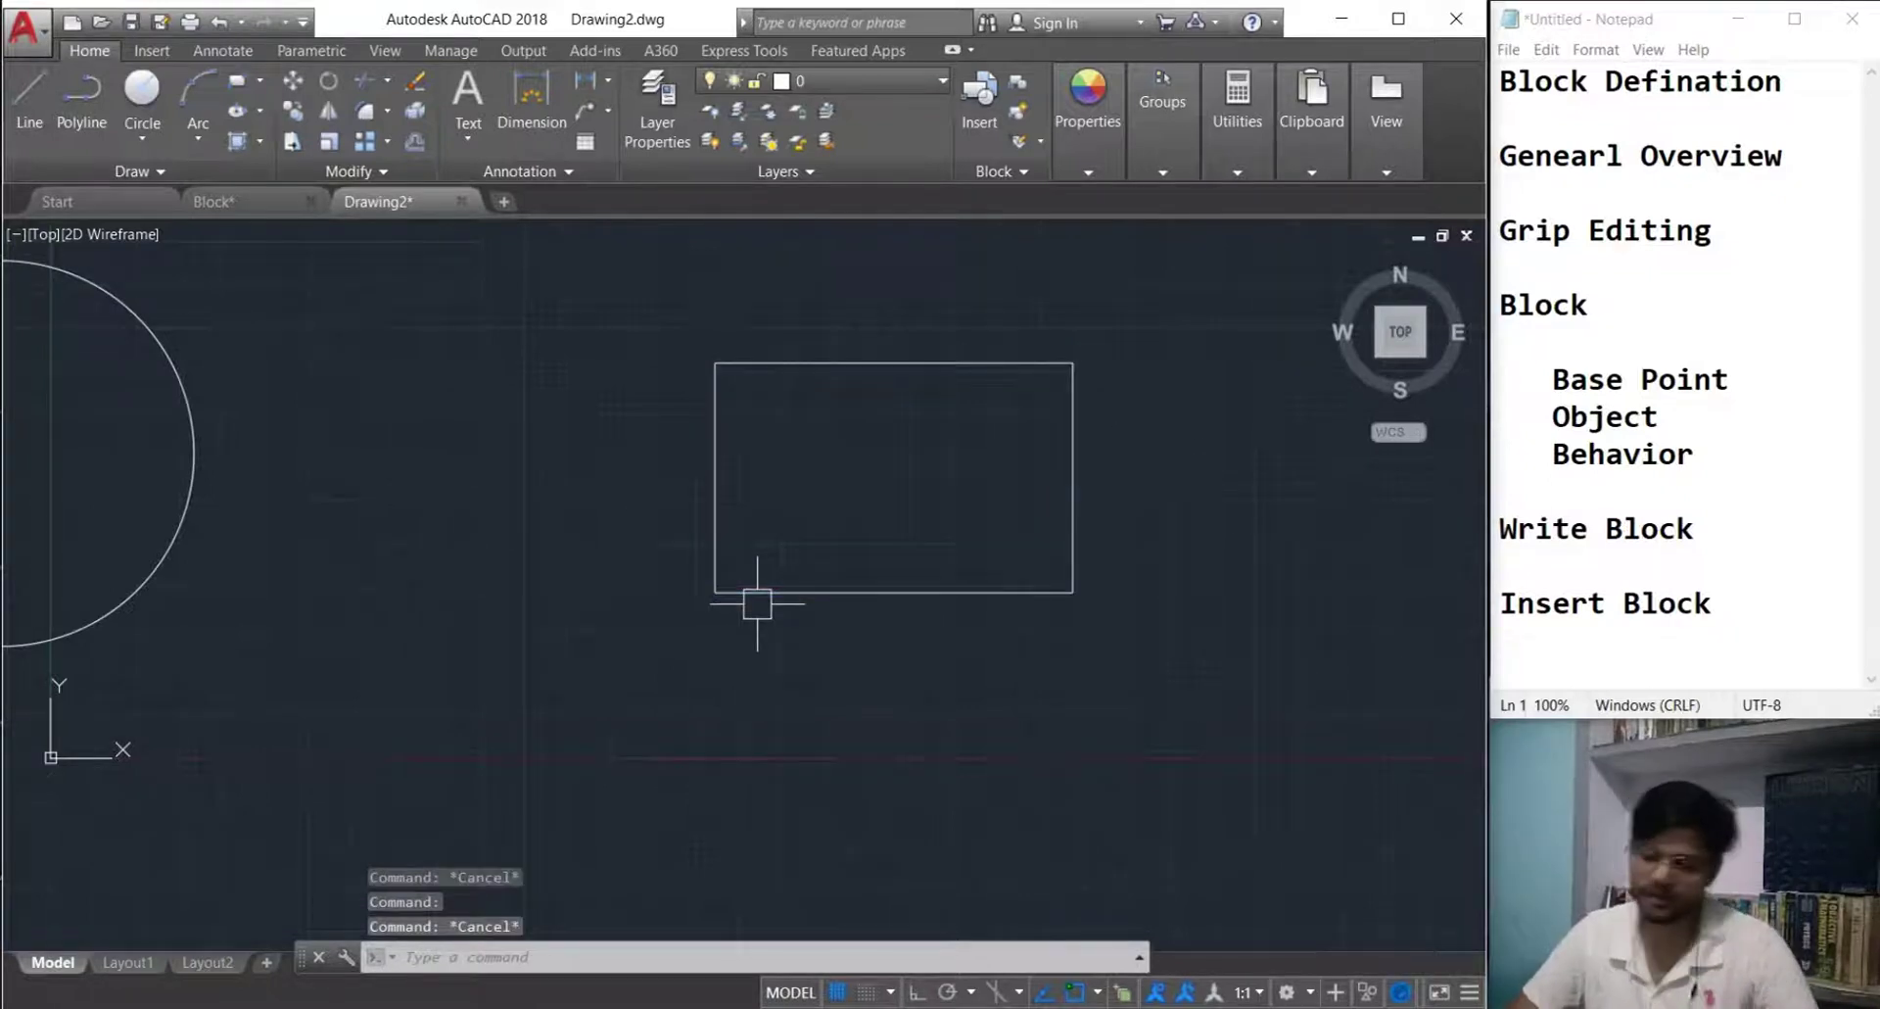
pyautogui.write('B')
pyautogui.press('Return')
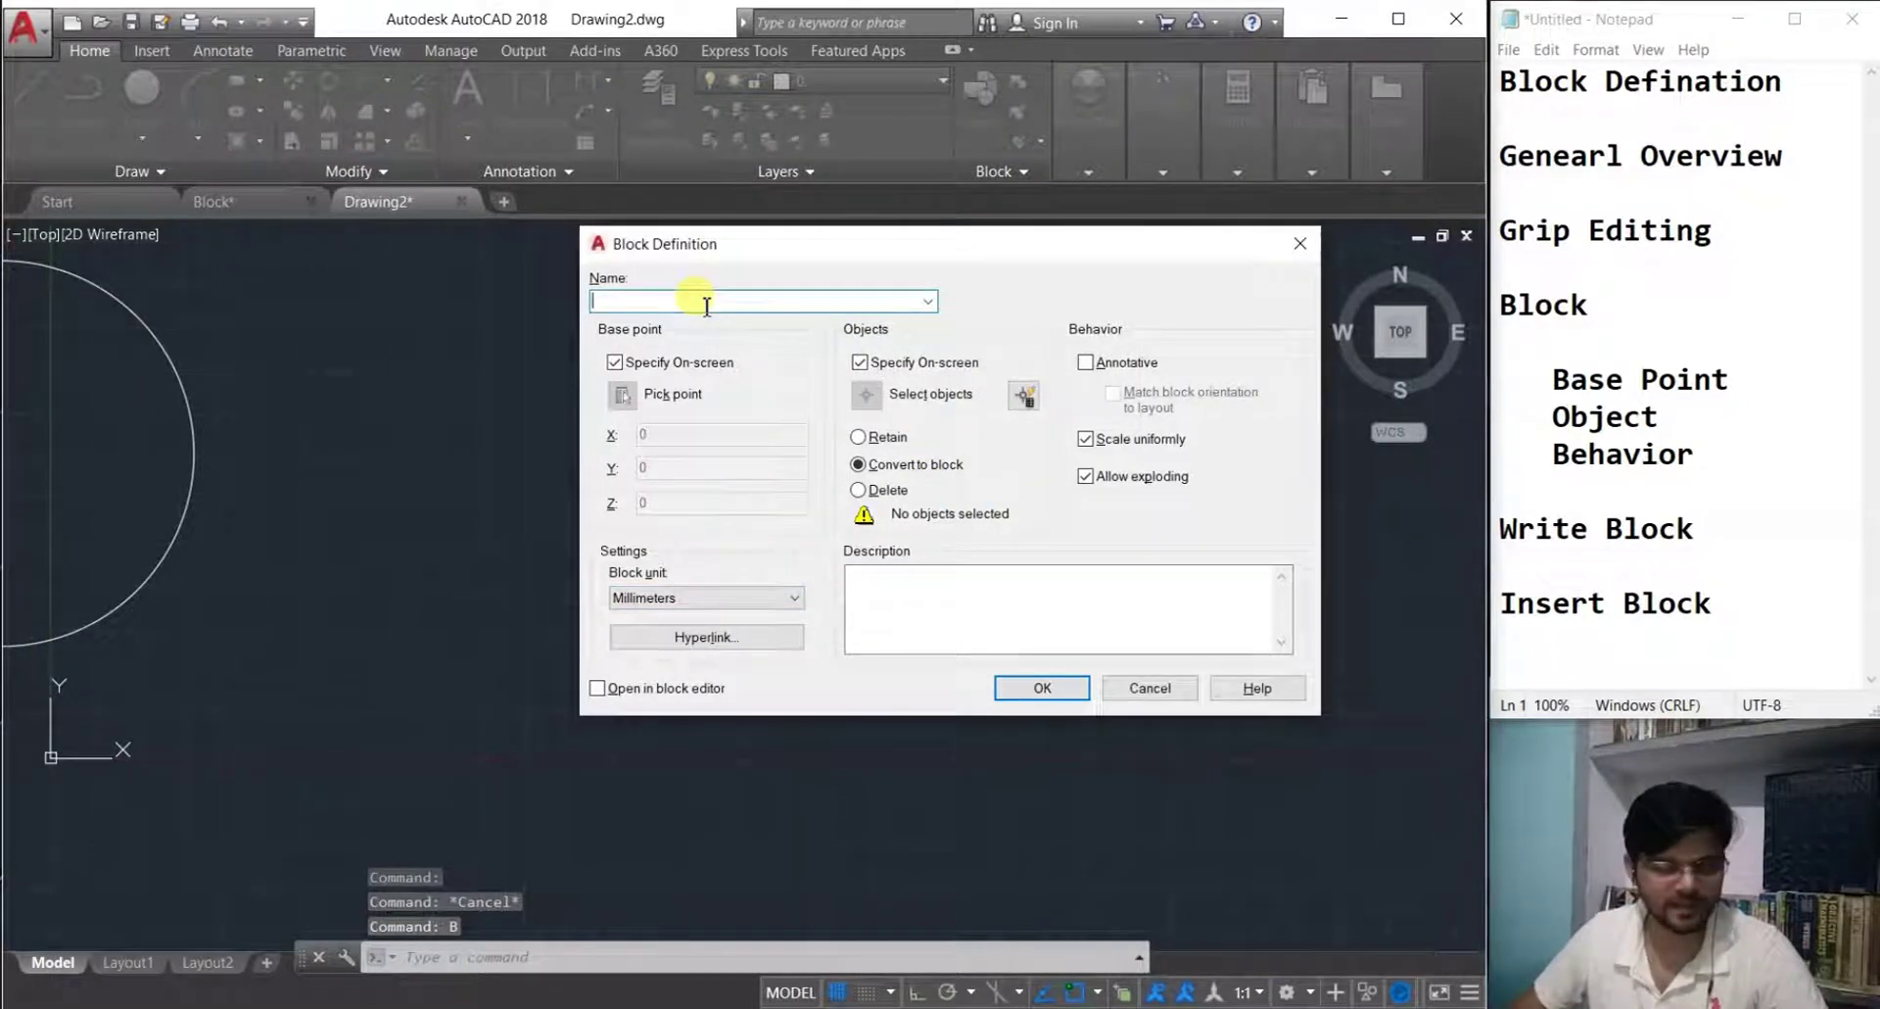
# - Define block '1' from the rectangle with its base point at the lower-left corner
pyautogui.write('1')
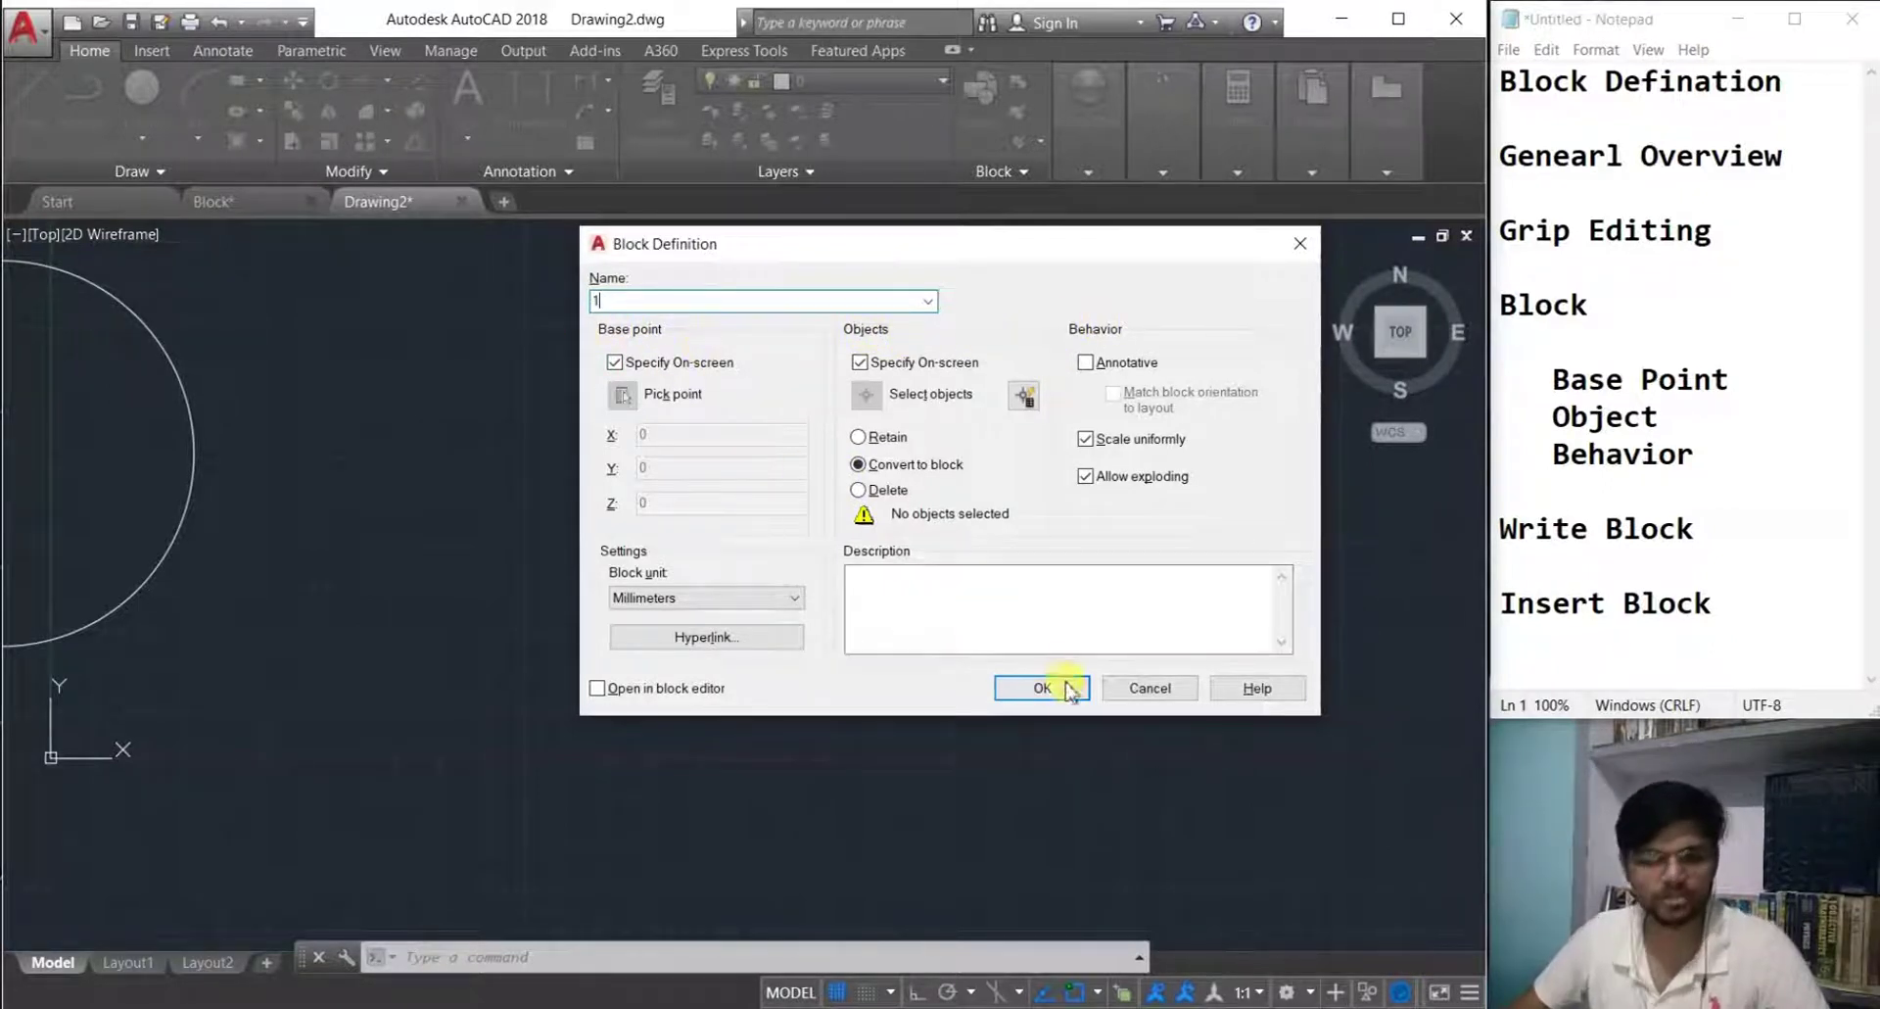
pyautogui.click(1036, 689)
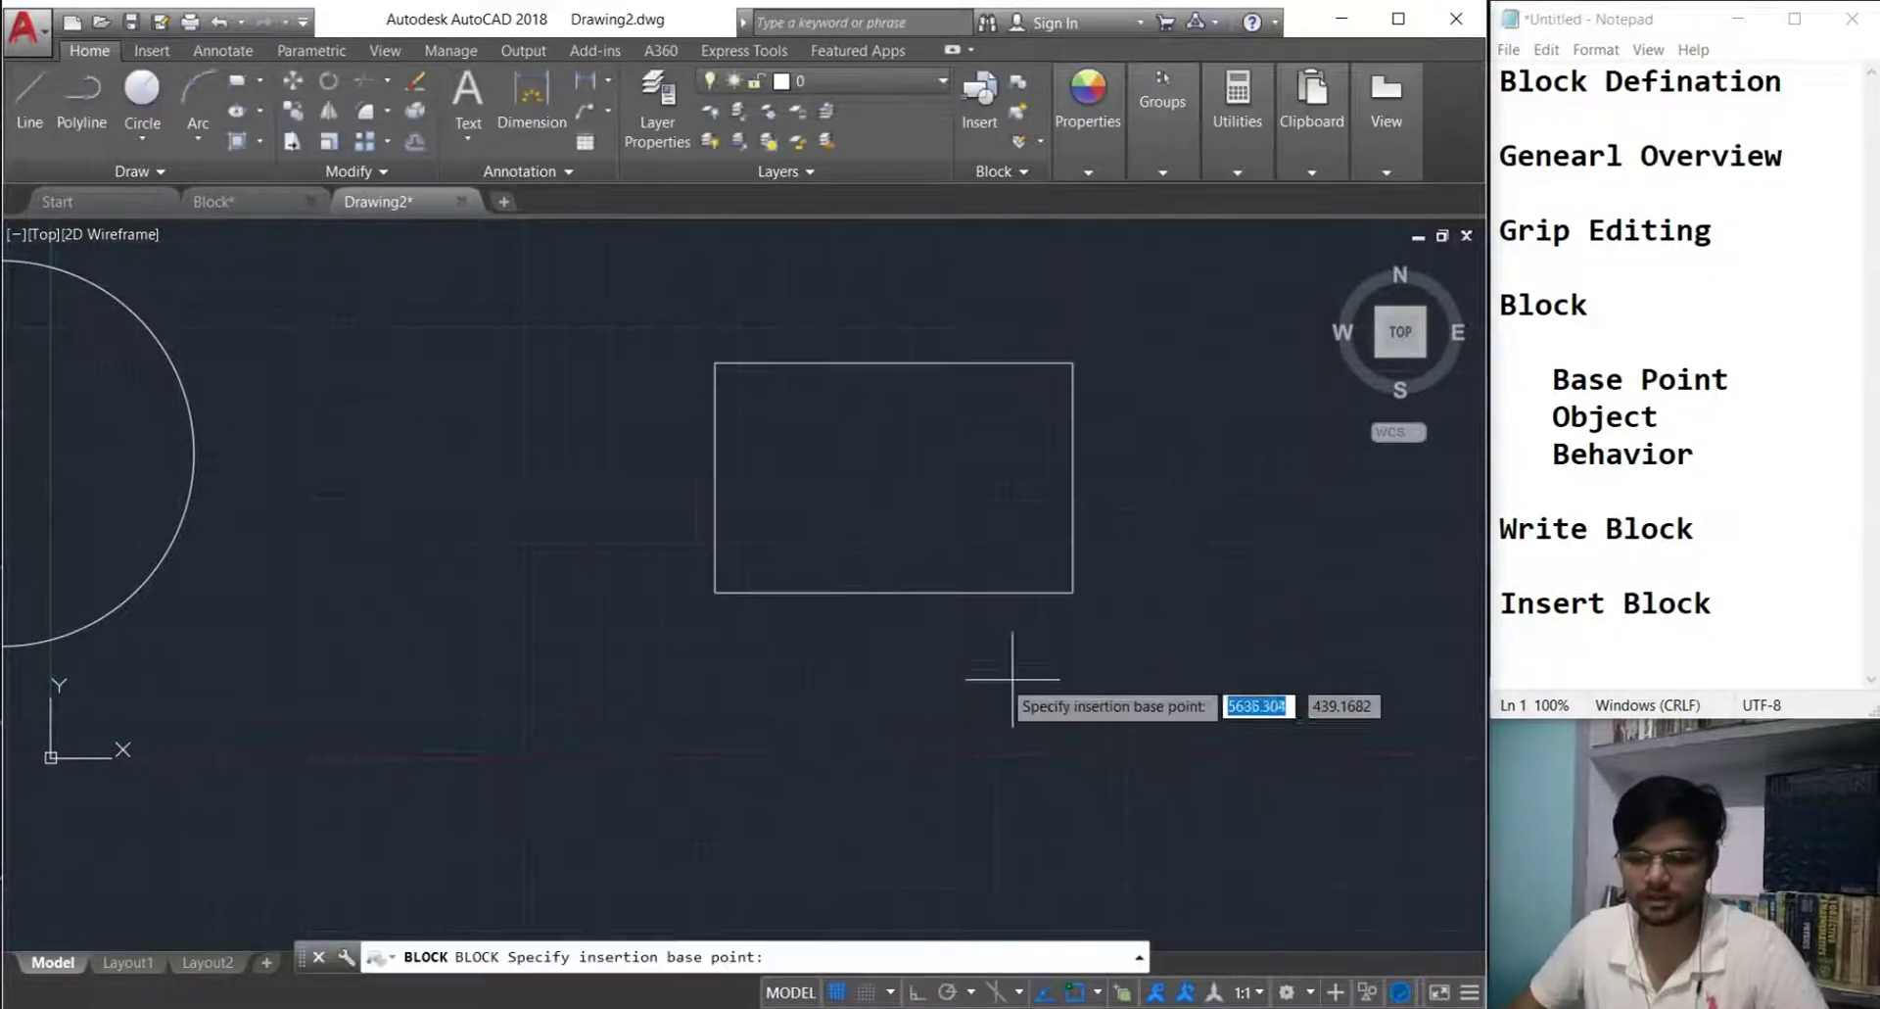
pyautogui.click(715, 592)
pyautogui.click(1122, 694)
pyautogui.click(619, 335)
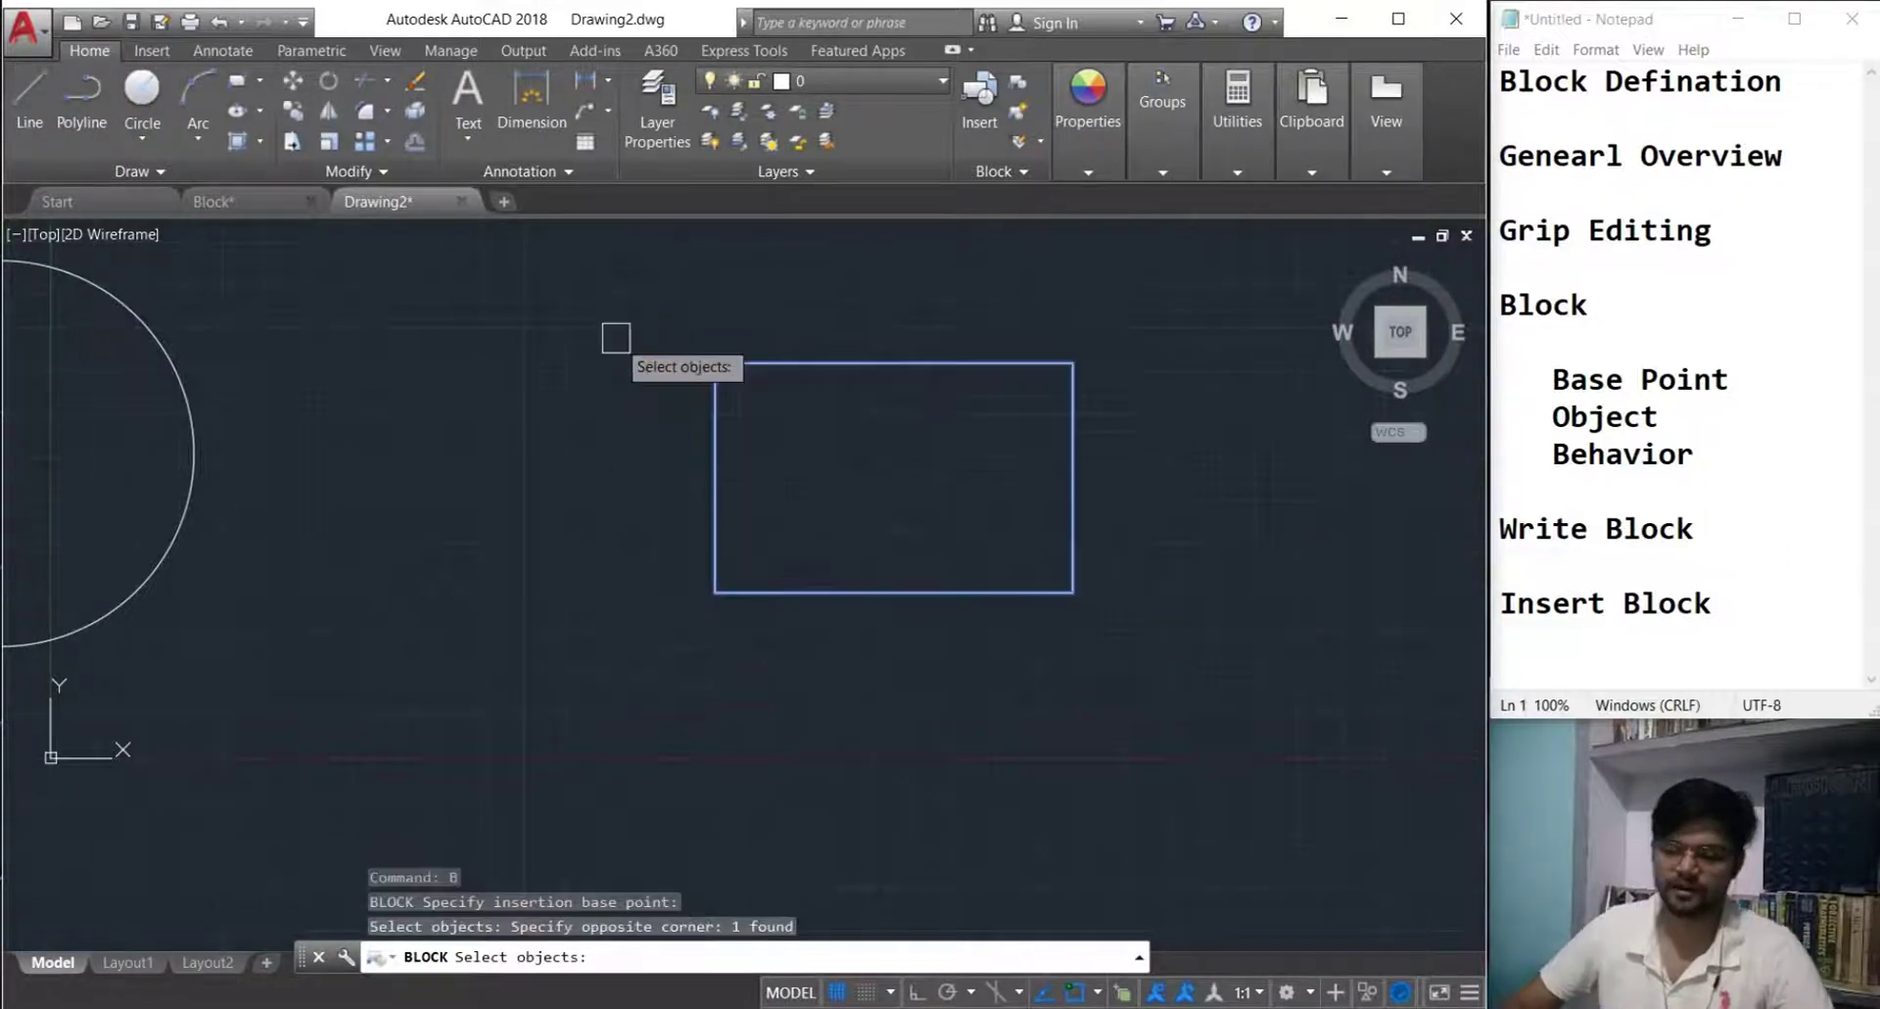
pyautogui.press('Return')
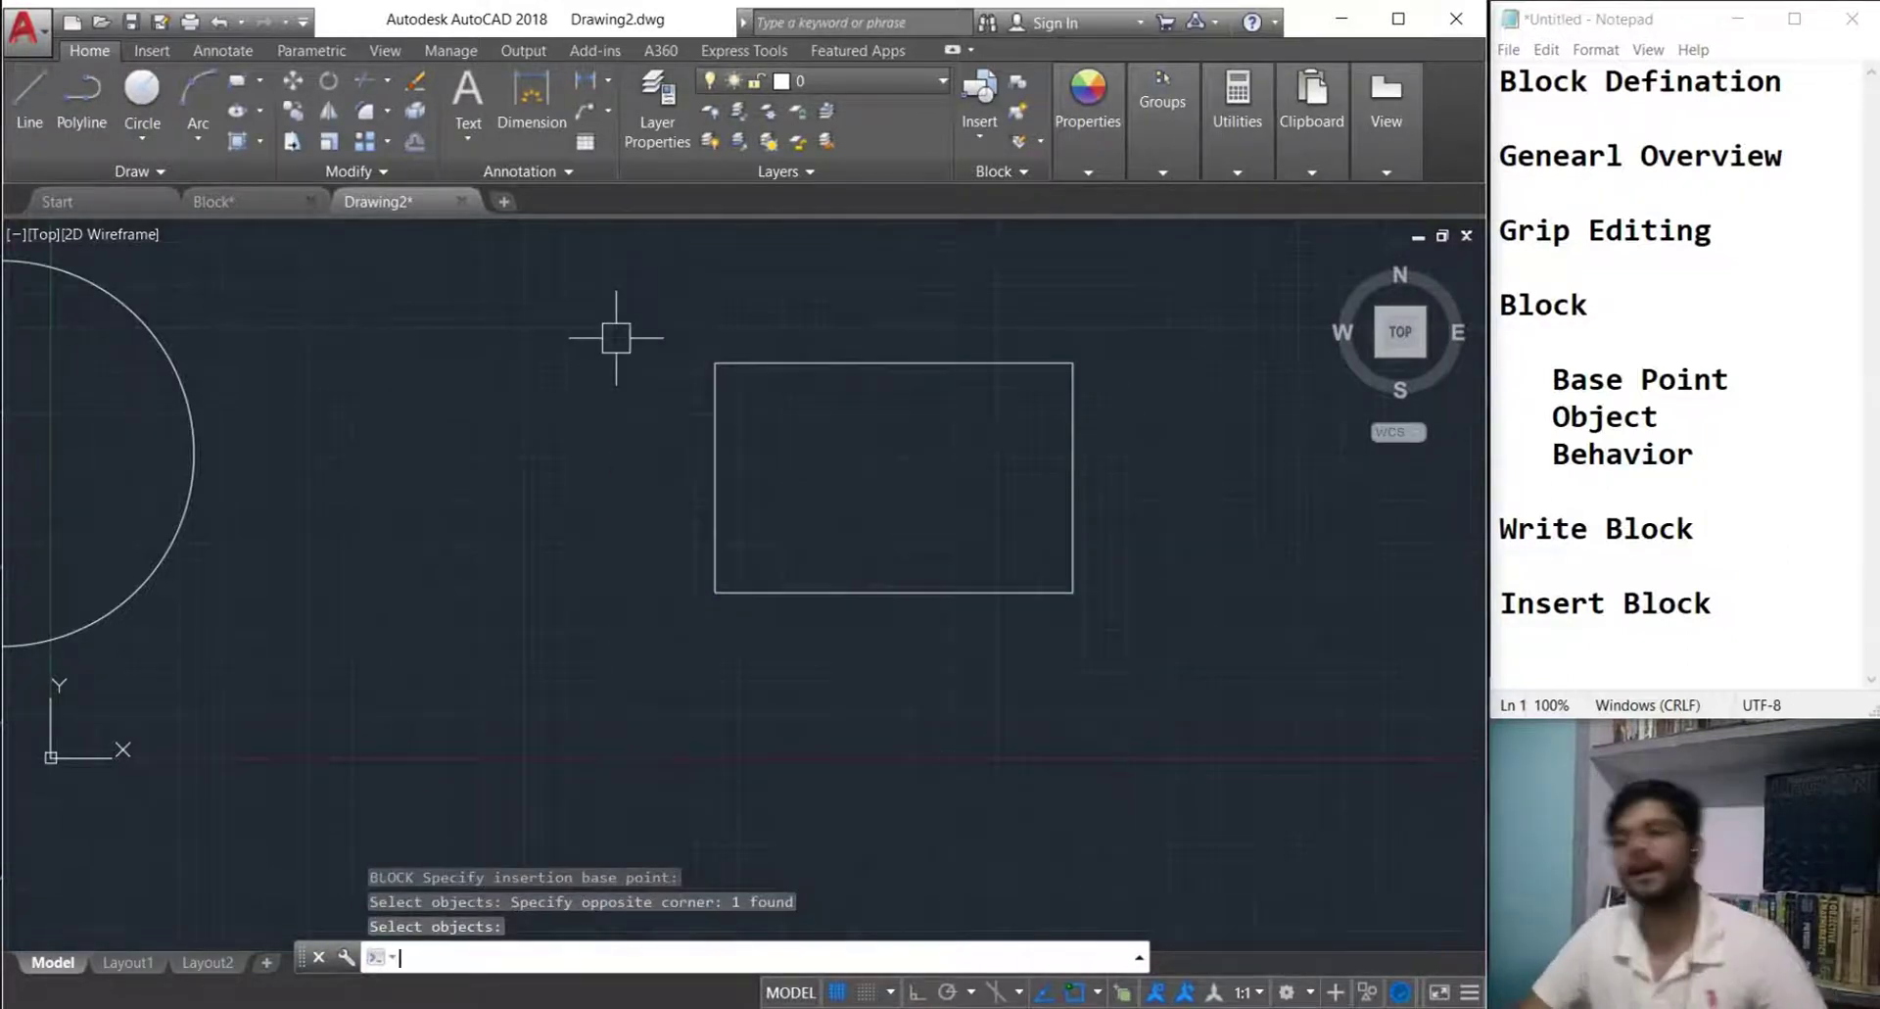
# - Select the new block 1 several times to check it is one object
pyautogui.click(903, 582)
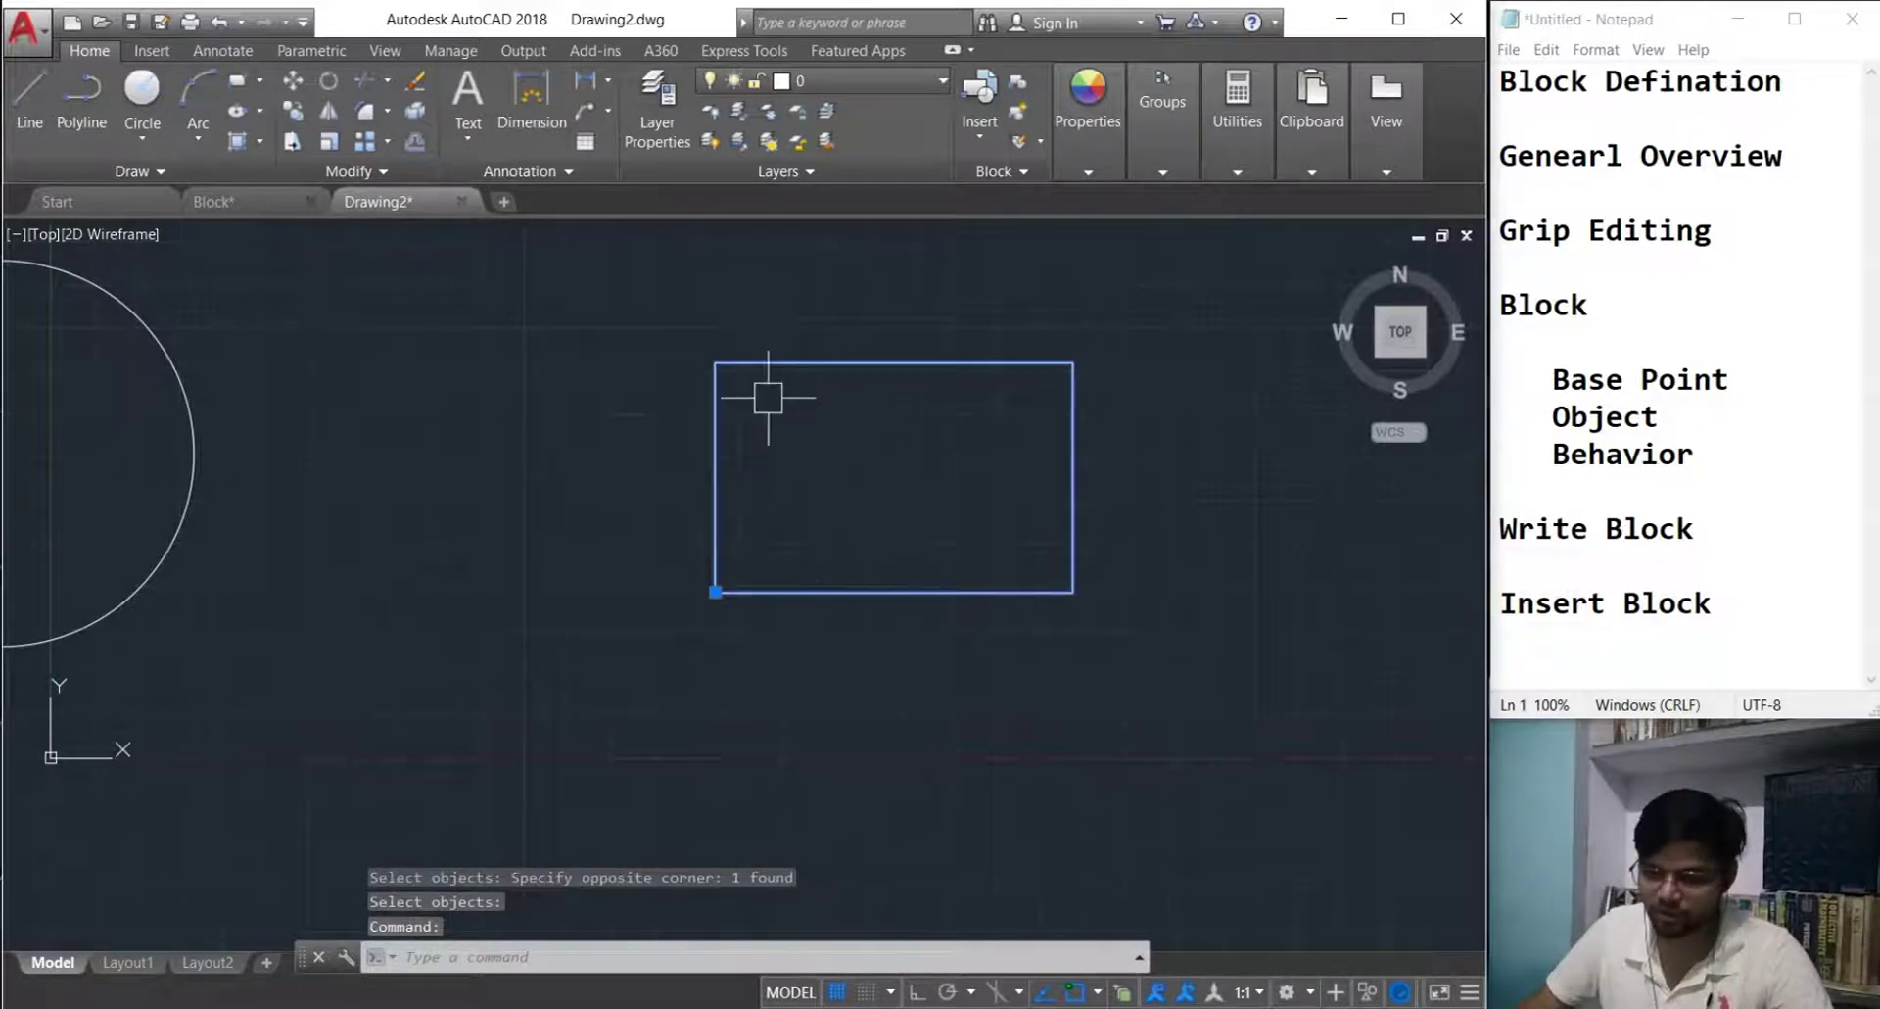
pyautogui.press('Escape')
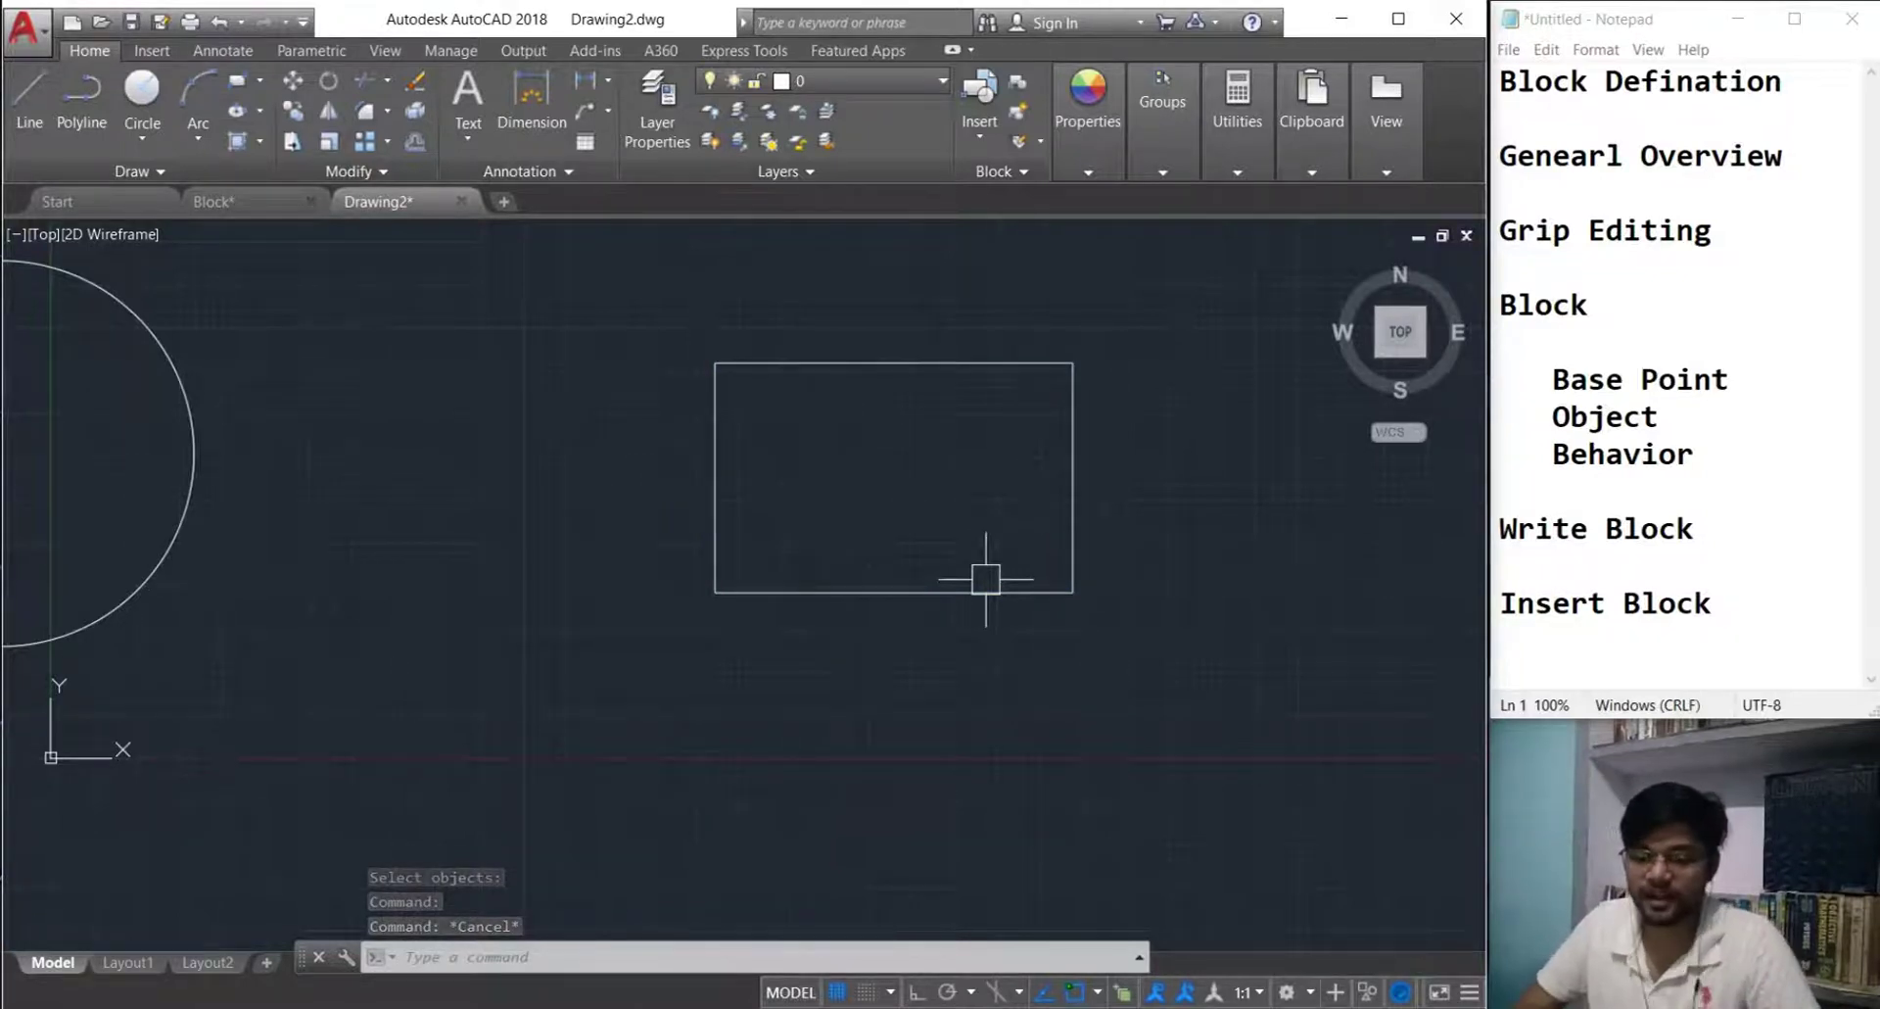
pyautogui.click(979, 589)
pyautogui.press('Escape')
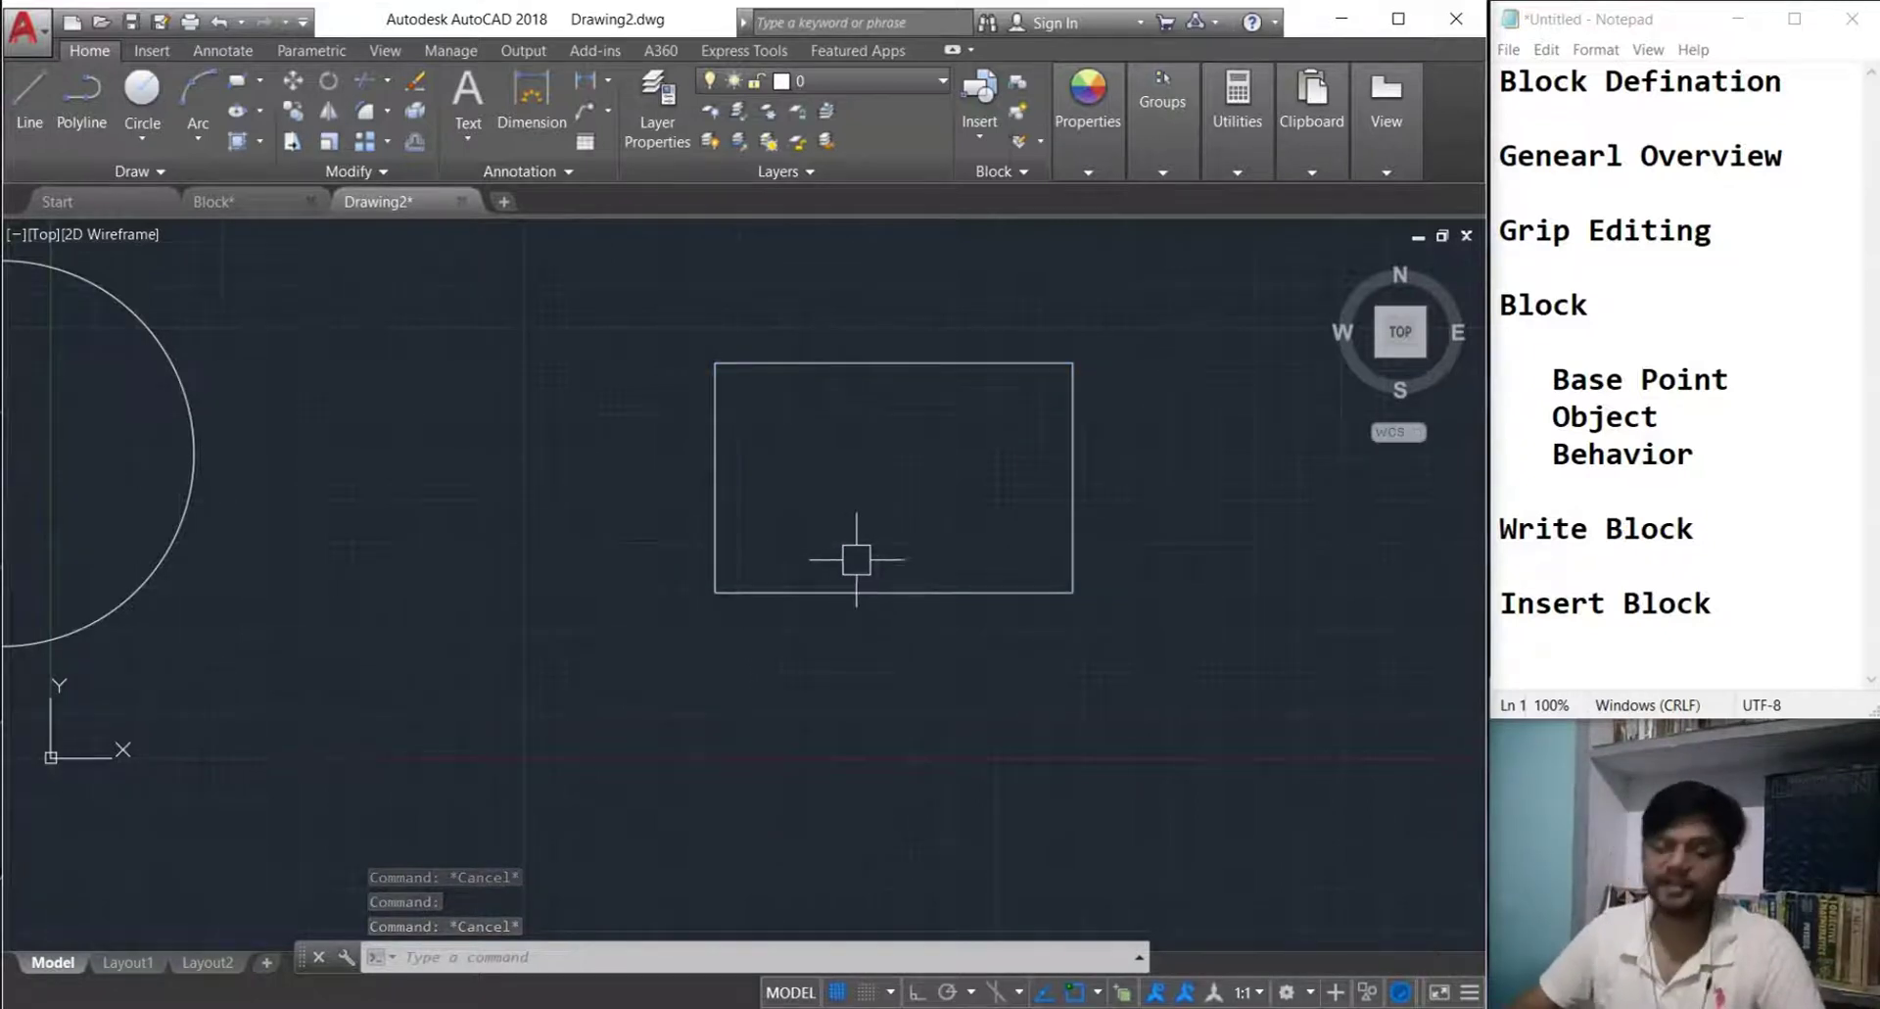
pyautogui.click(893, 590)
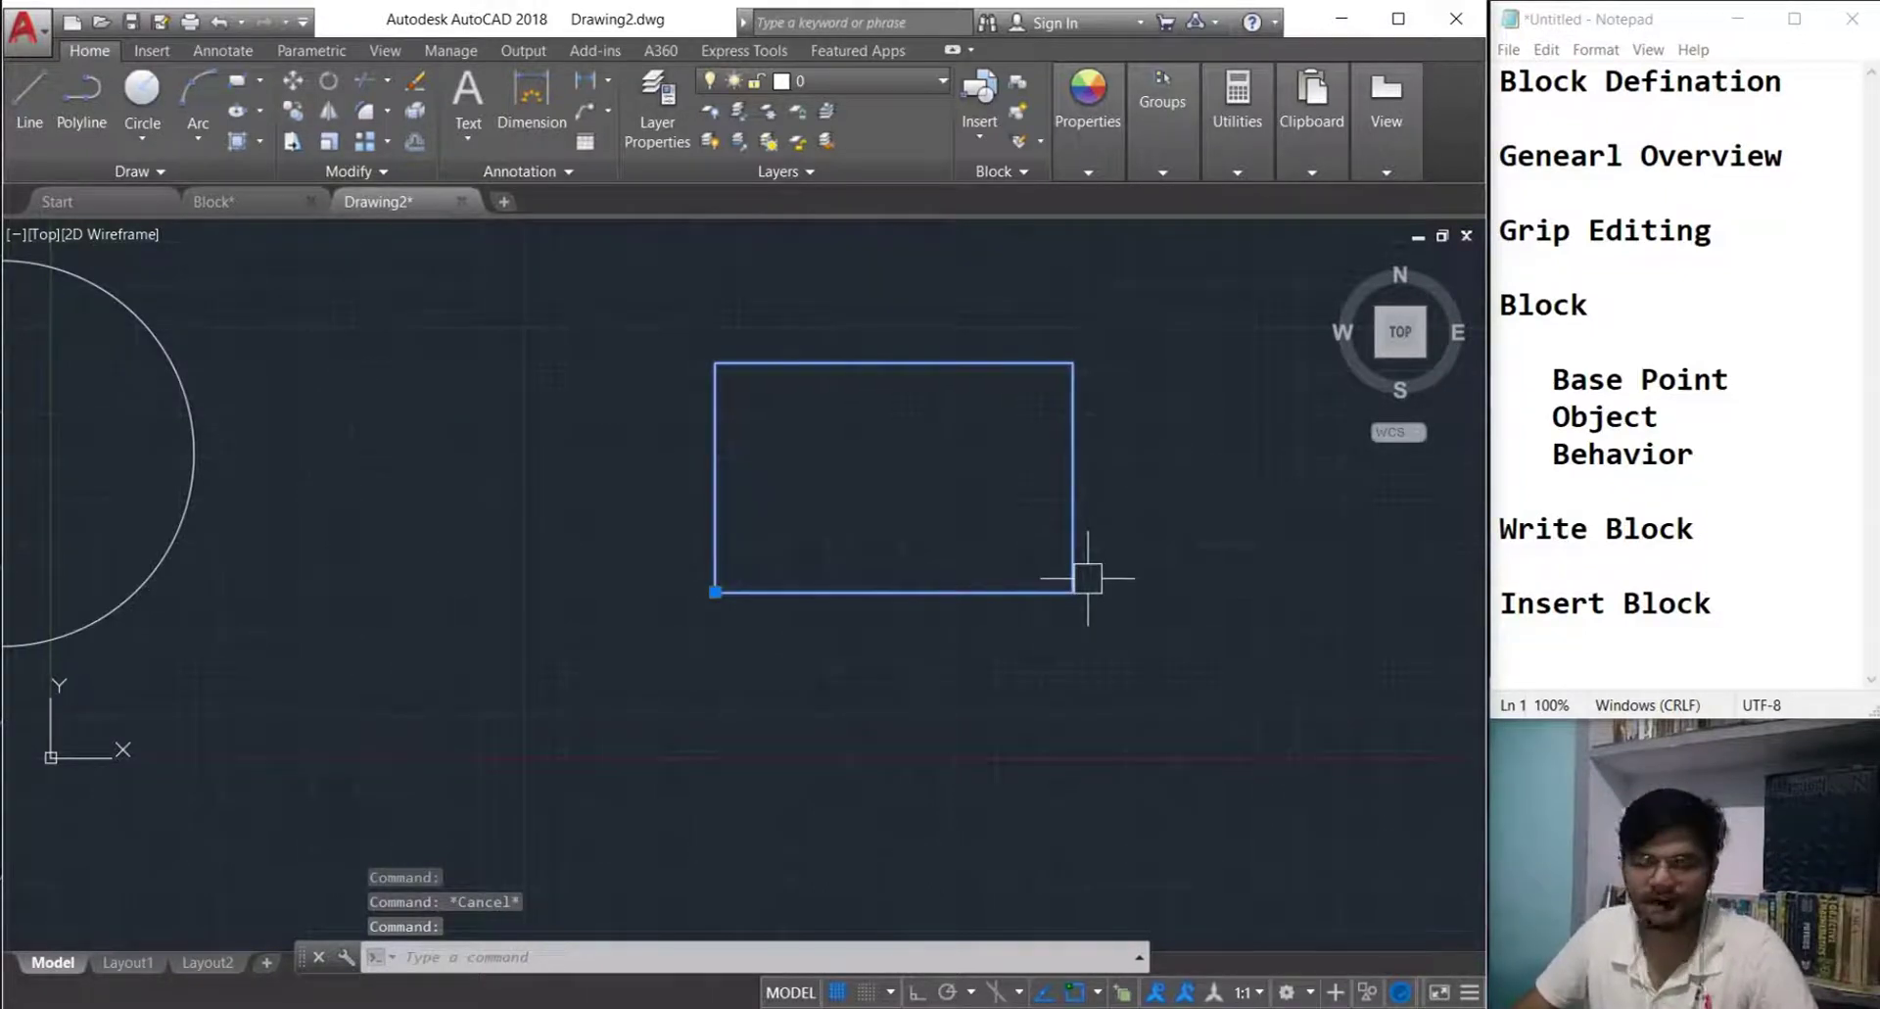
pyautogui.press('Escape')
pyautogui.moveTo(1120, 608); pyautogui.dragTo(948, 657, button='middle')
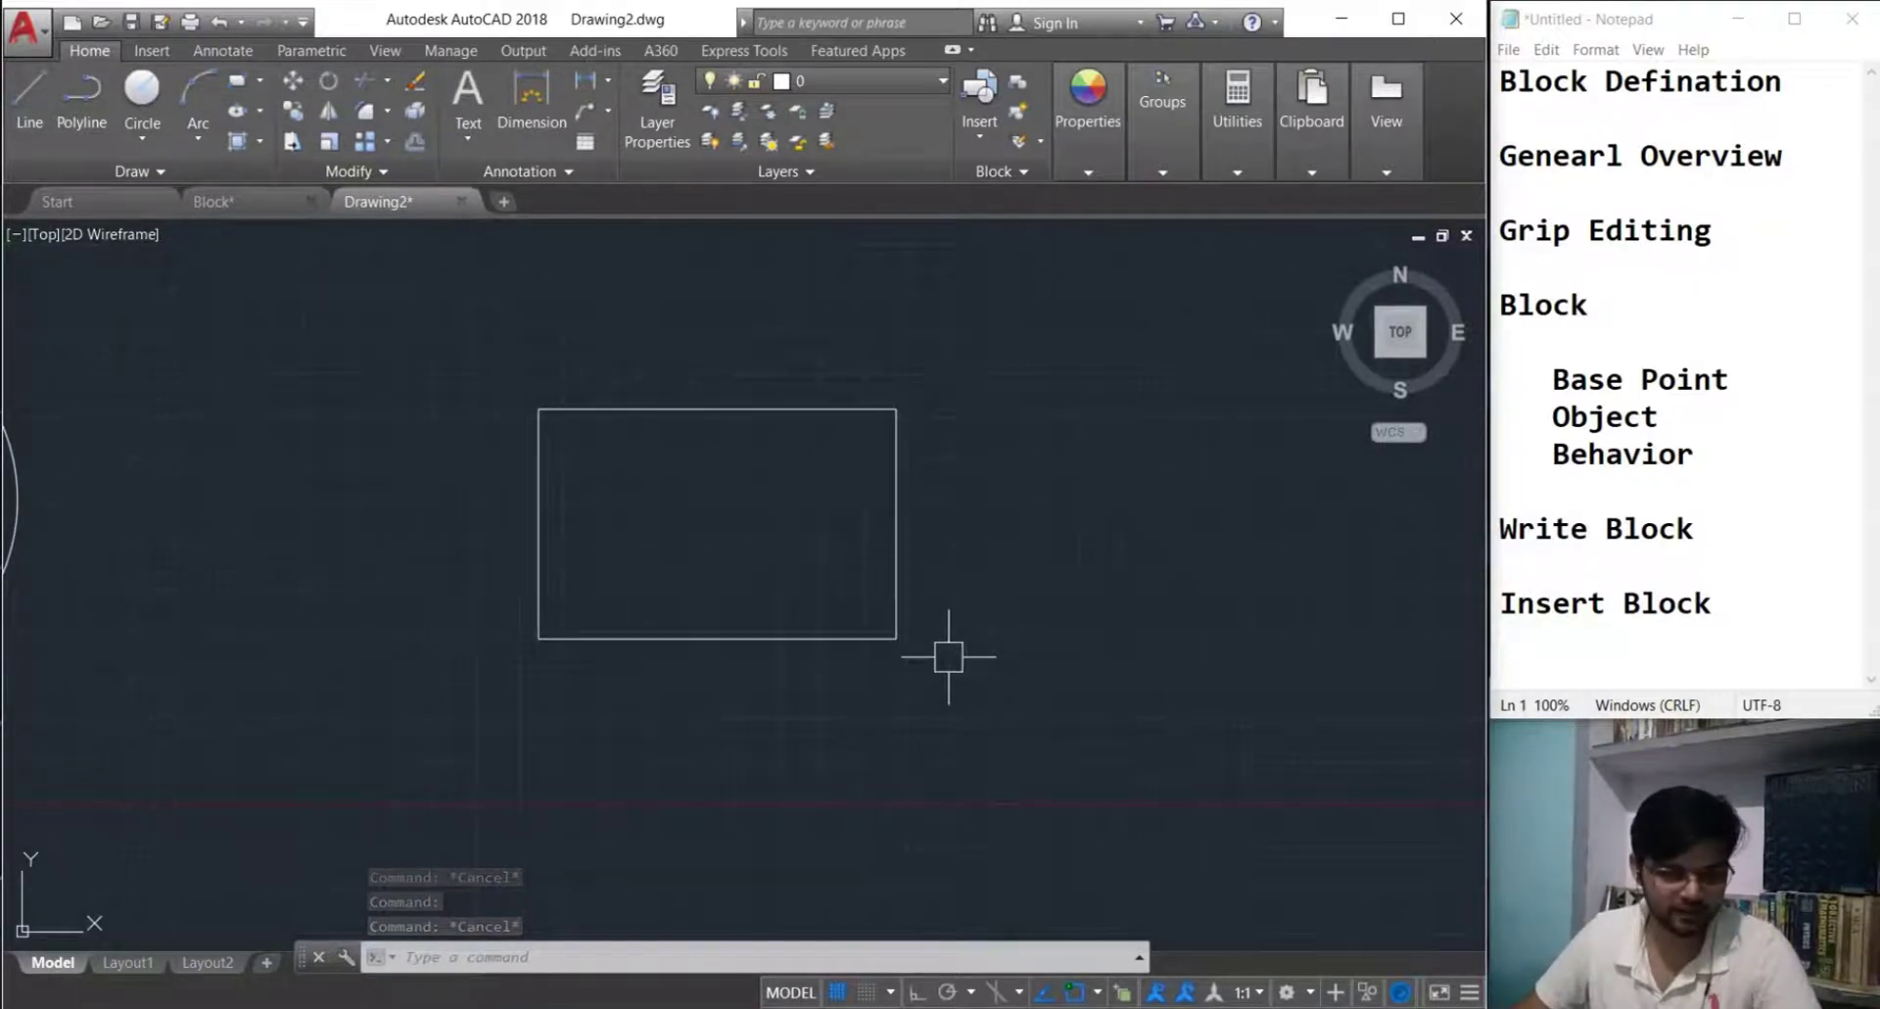
# - Window-select the block 1 rectangle to inspect it, then clear the selection
pyautogui.moveTo(948, 656); pyautogui.dragTo(924, 646, button='middle')
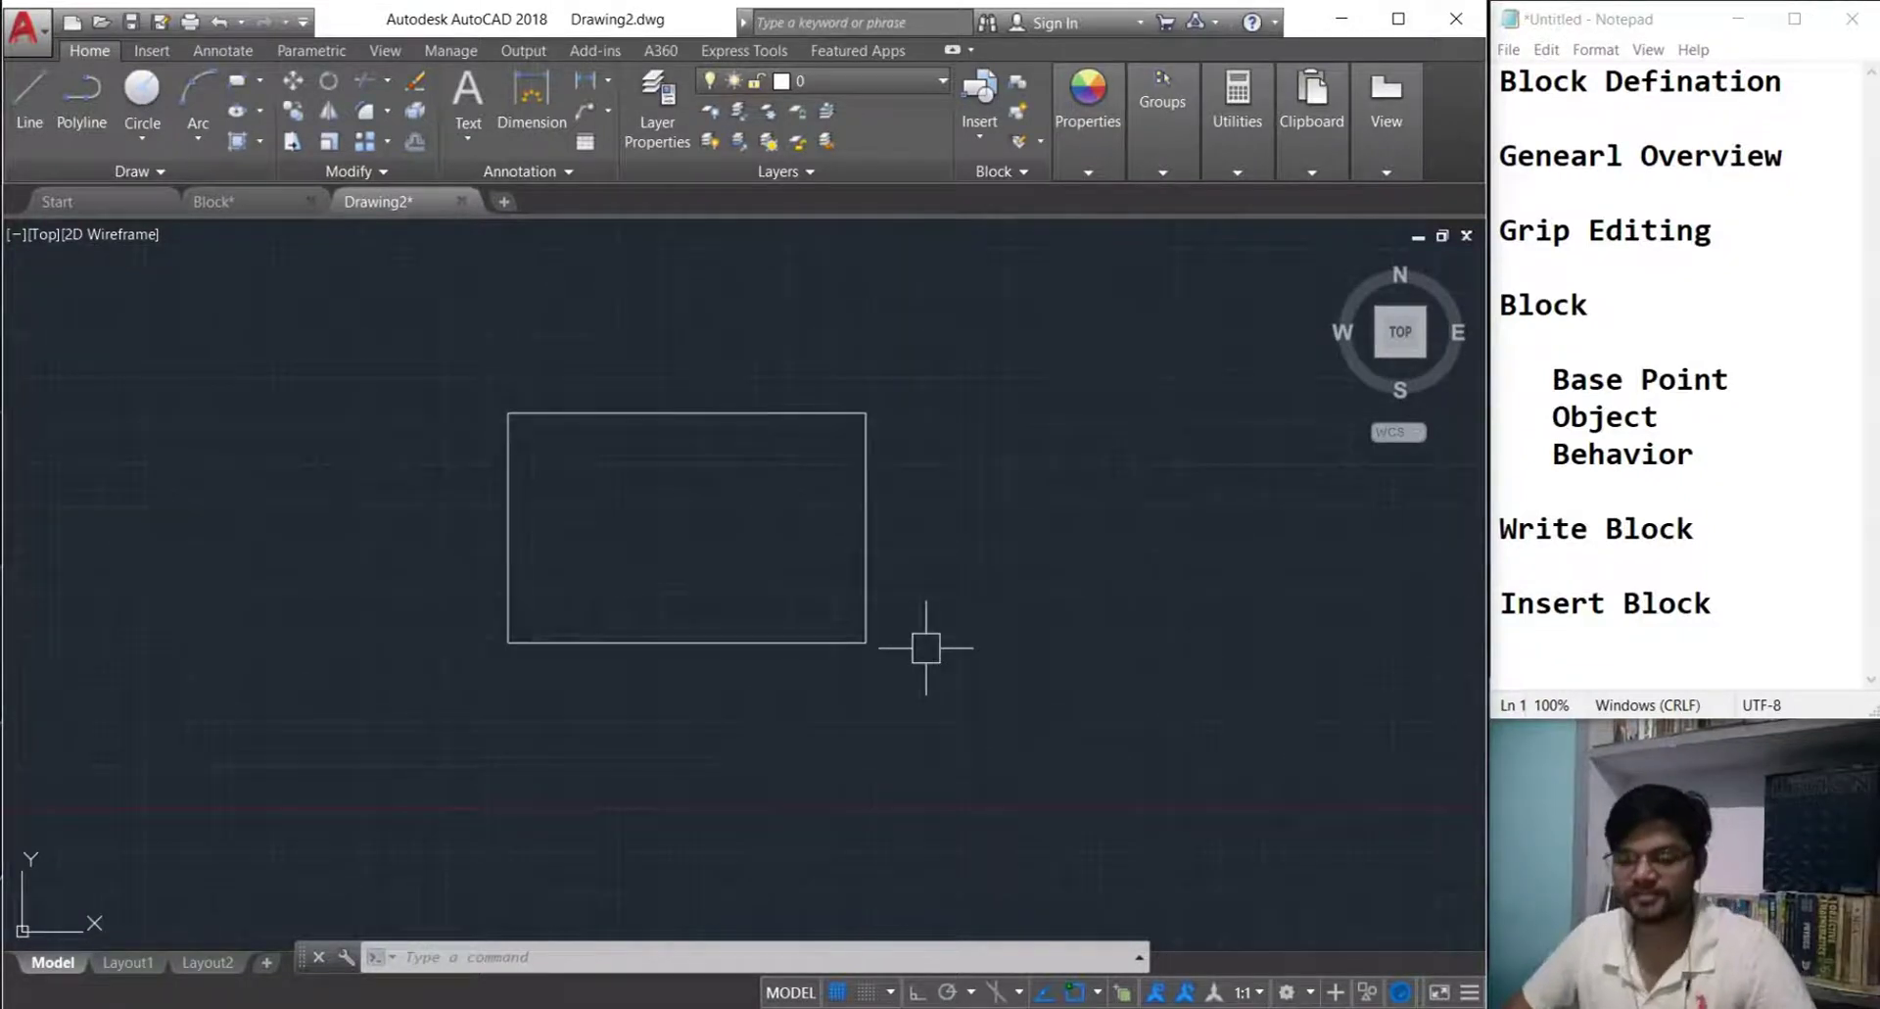
pyautogui.click(968, 700)
pyautogui.click(398, 359)
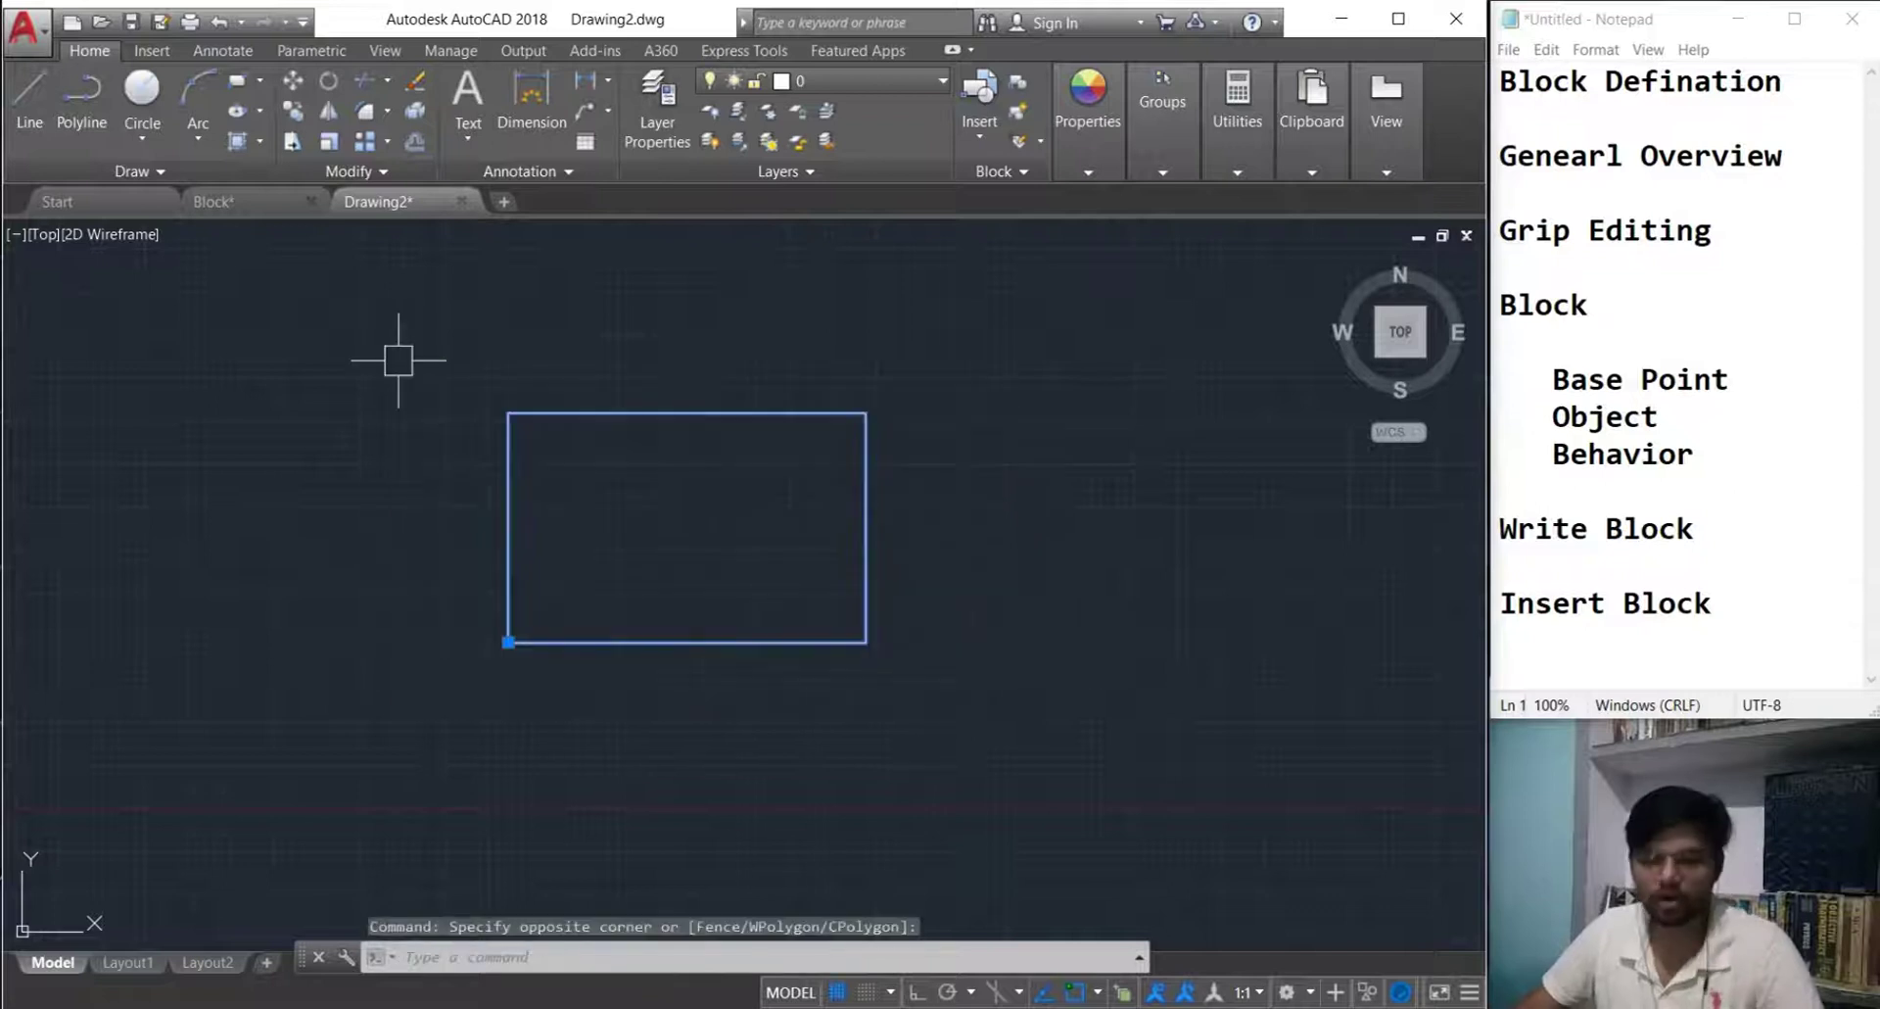
pyautogui.press('Escape')
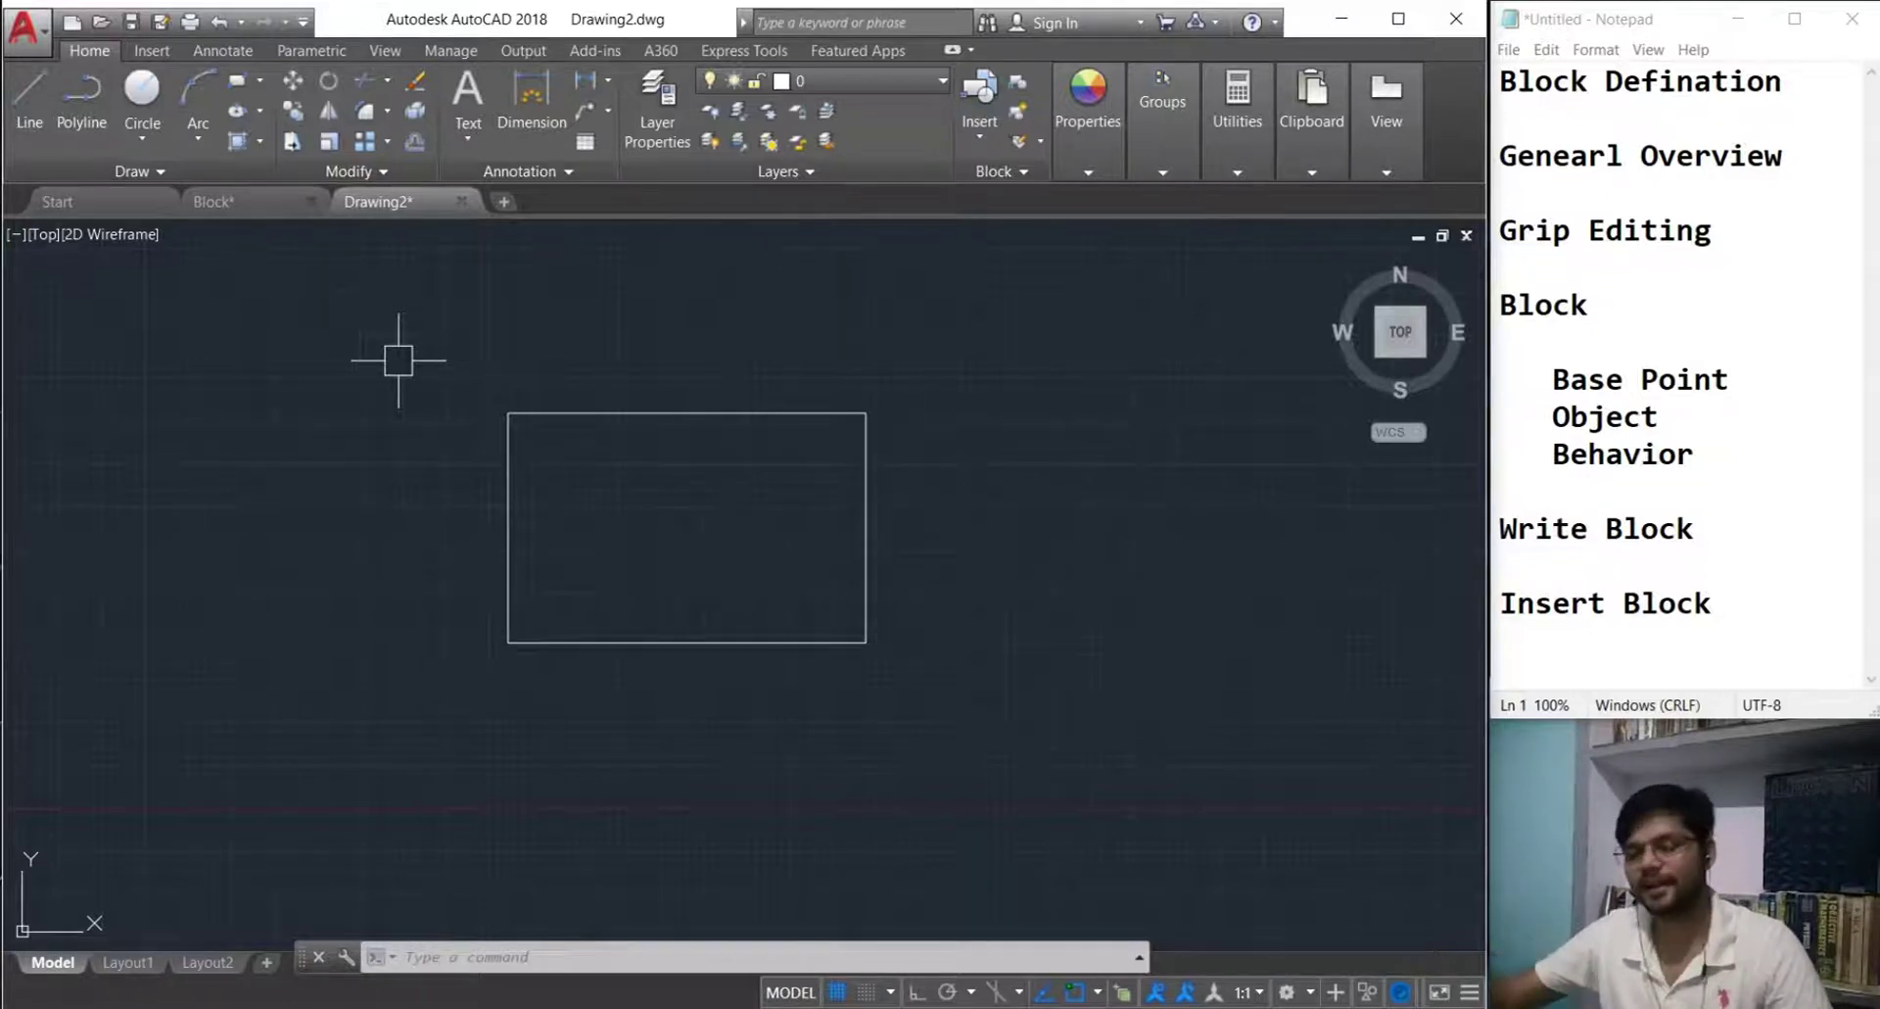
# - Reframe the view and open the Insert dialog with the I command
pyautogui.scroll(-2, 705, 591)
pyautogui.moveTo(722, 617)
pyautogui.mouseDown(button='middle')
pyautogui.moveTo(626, 555)
pyautogui.moveTo(512, 591)
pyautogui.moveTo(531, 593)
pyautogui.mouseUp(button='middle')
pyautogui.scroll(4, 595, 503)
pyautogui.scroll(-2, 604, 600)
pyautogui.write('i')
pyautogui.press('Return')
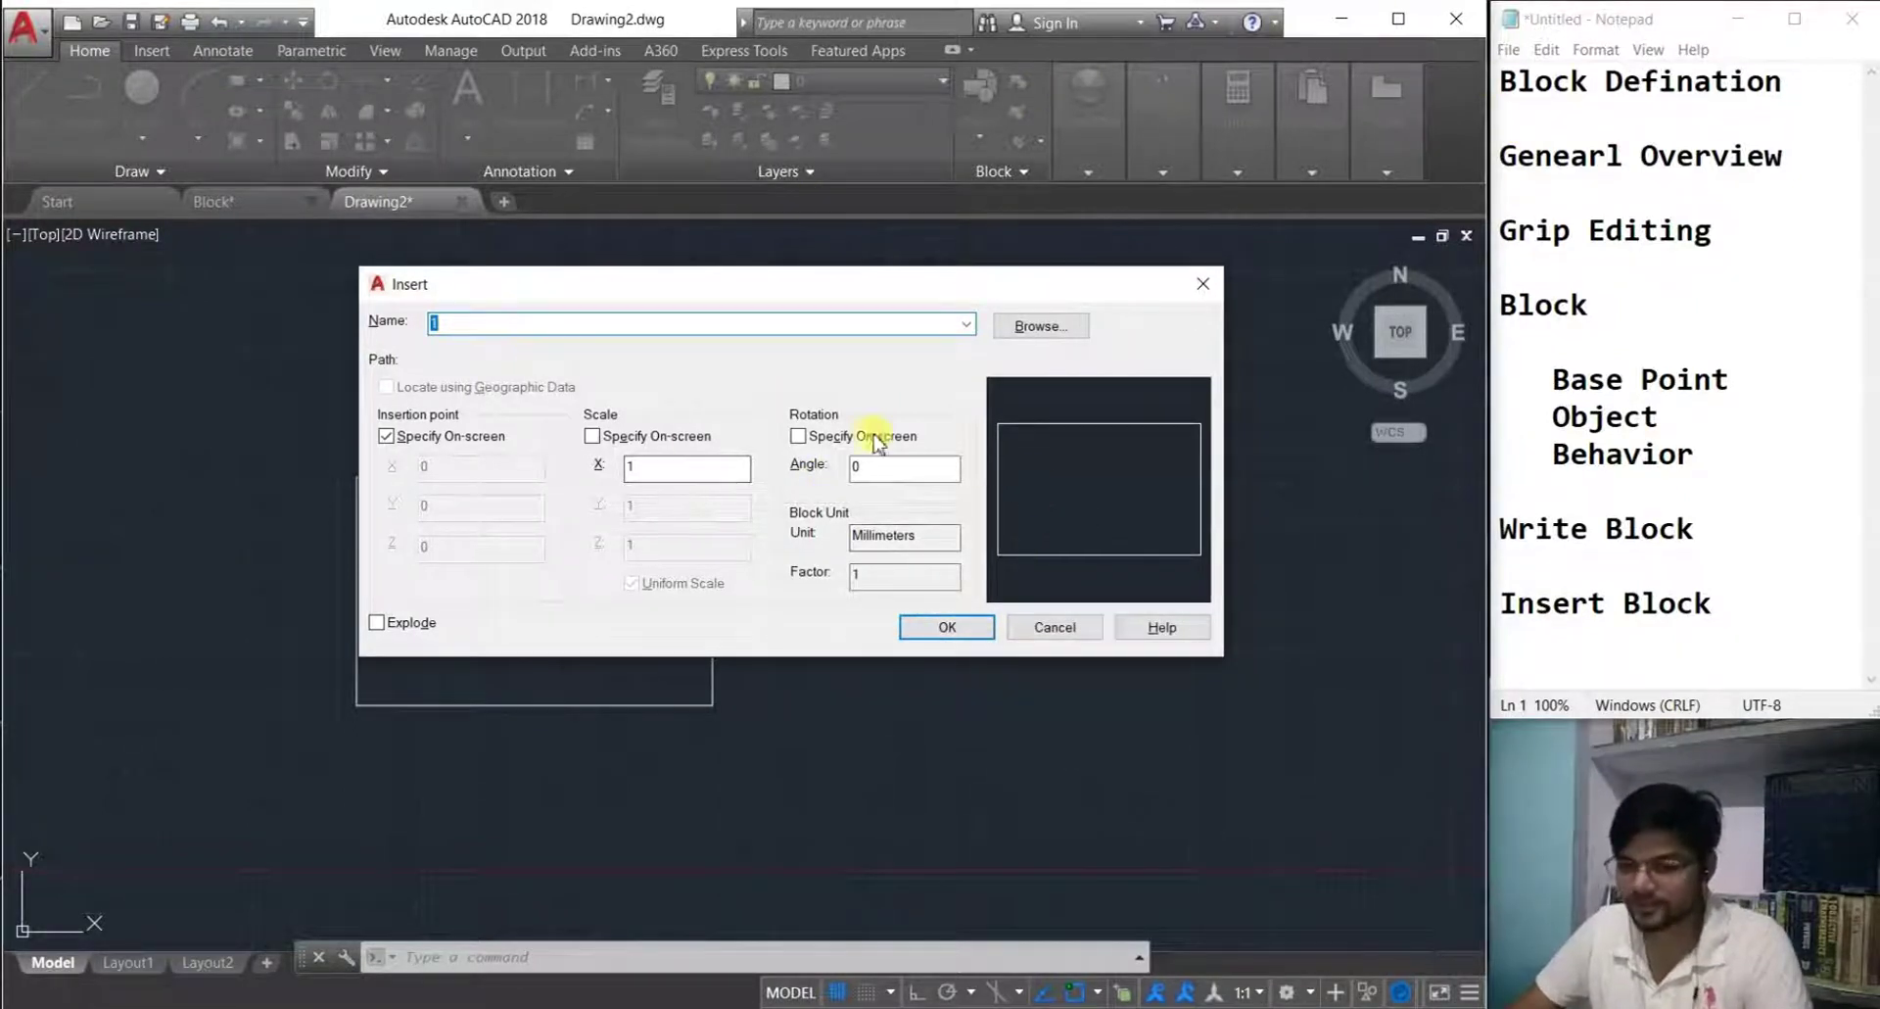
# - Insert block 1 with a 90 degree rotation to the right of the original rectangle
pyautogui.doubleClick(884, 471)
pyautogui.write('9')
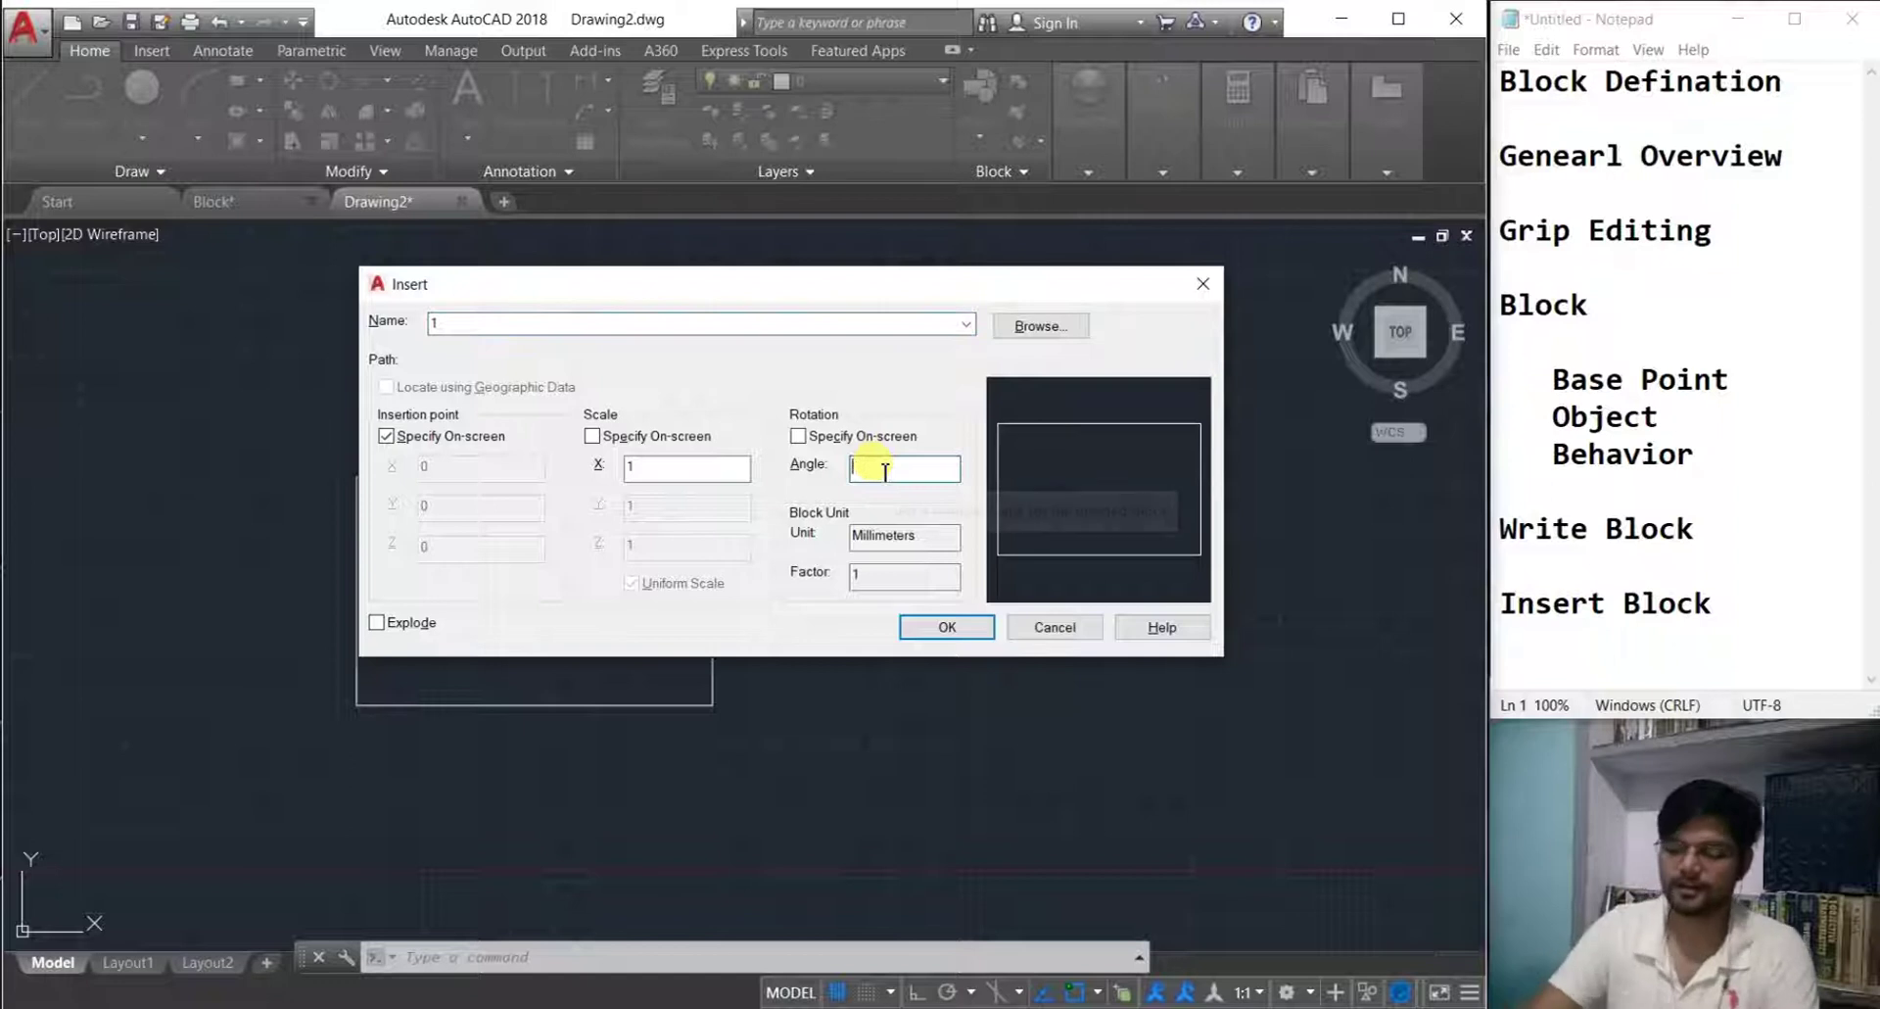
pyautogui.write('0')
pyautogui.press('Return')
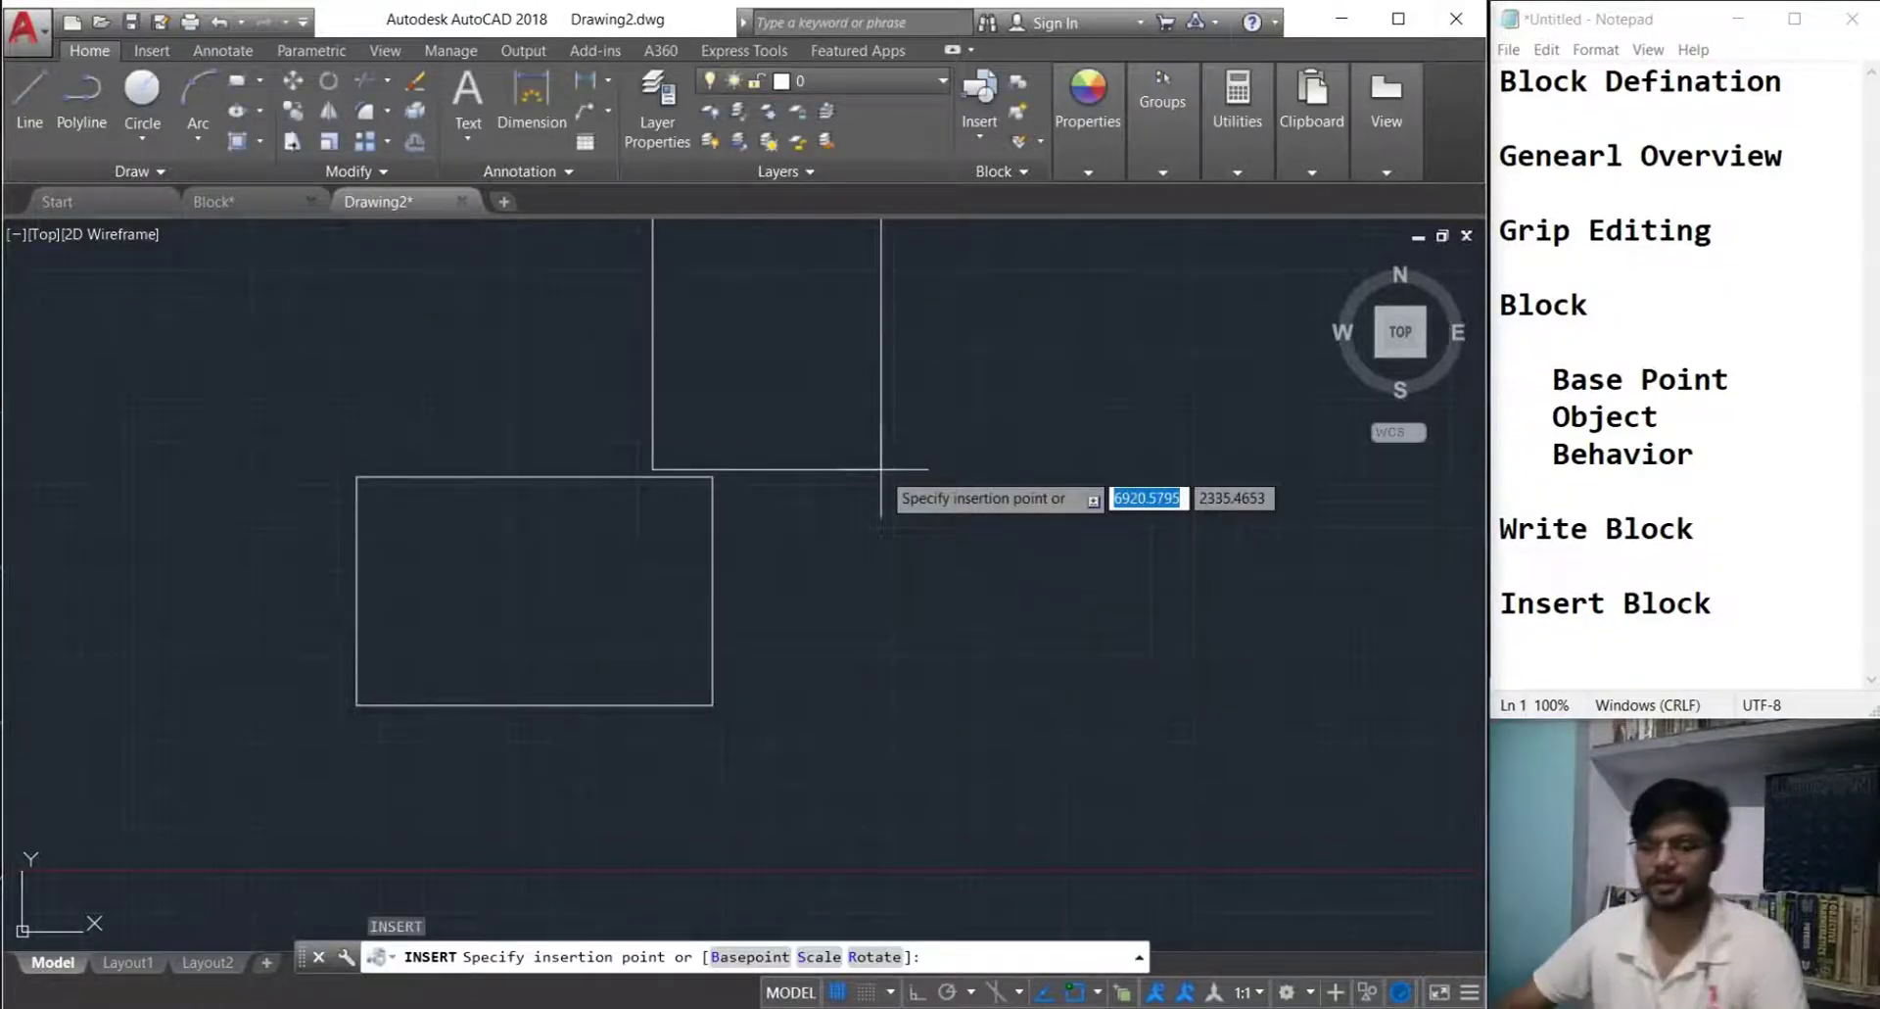
pyautogui.click(1053, 706)
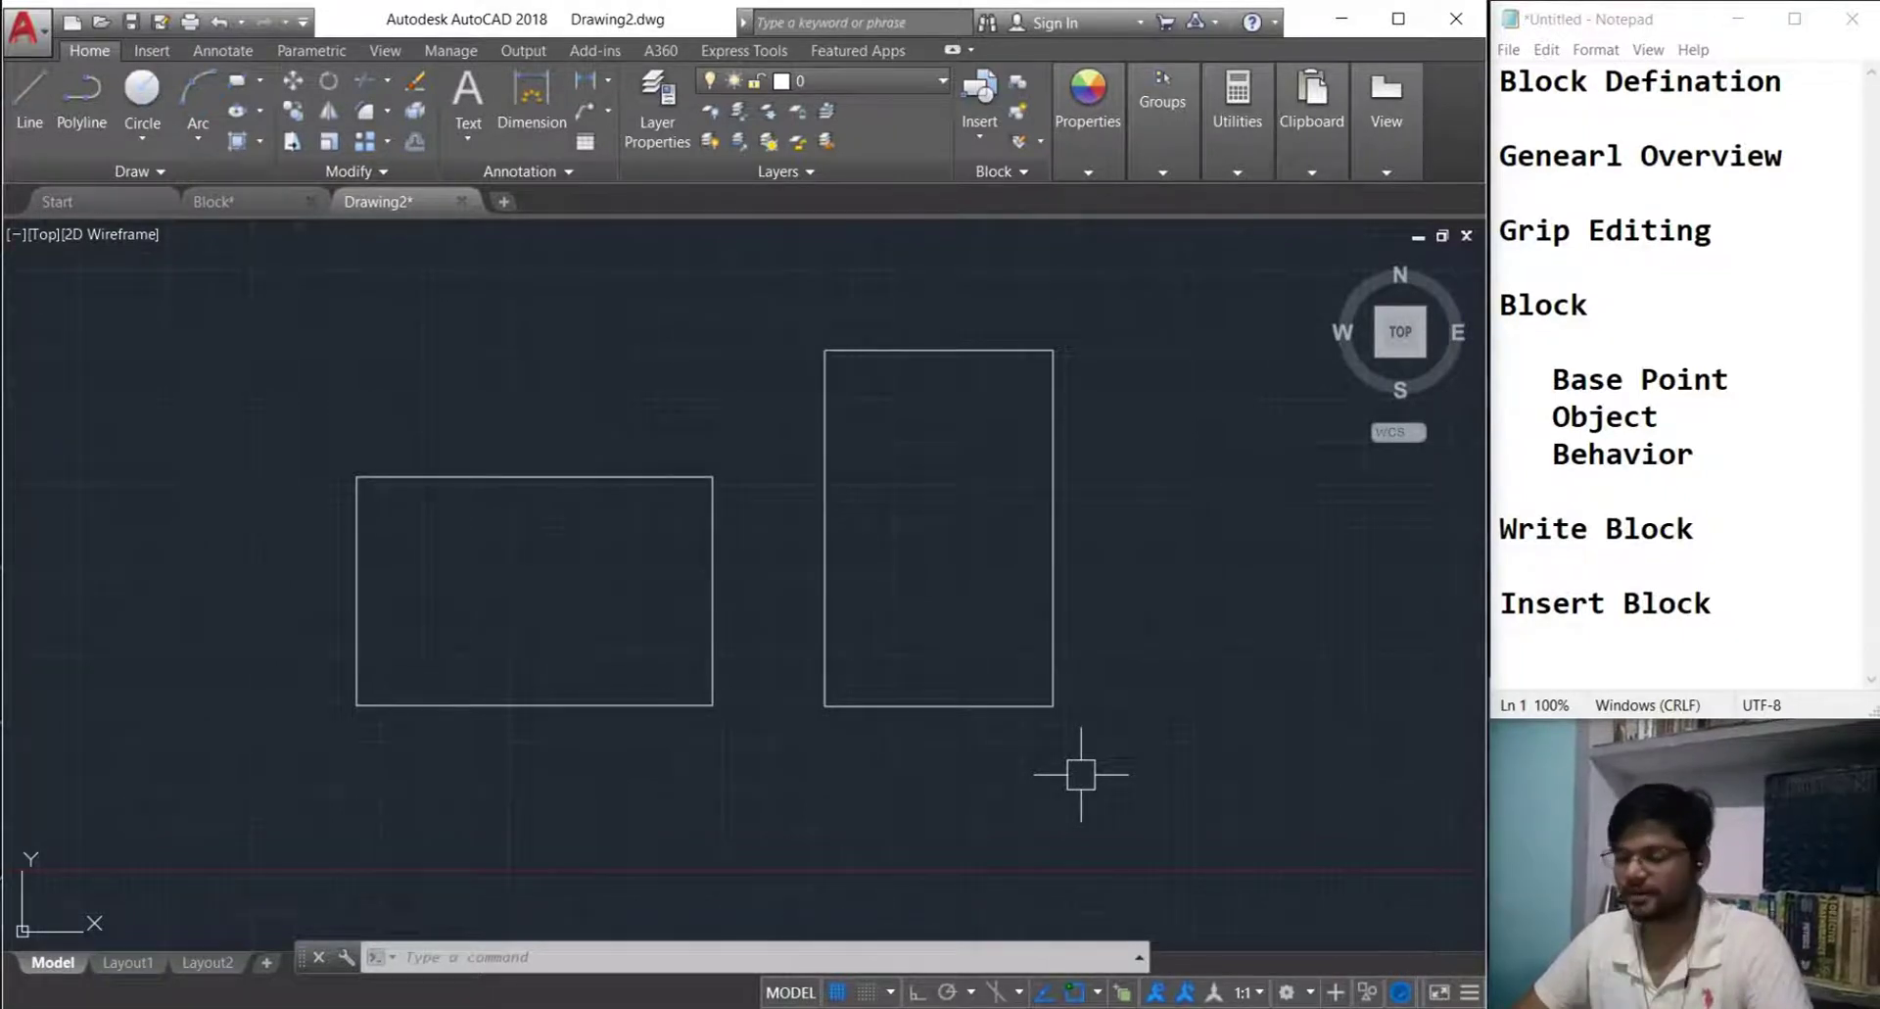
pyautogui.scroll(-2, 1081, 774)
pyautogui.click(1204, 828)
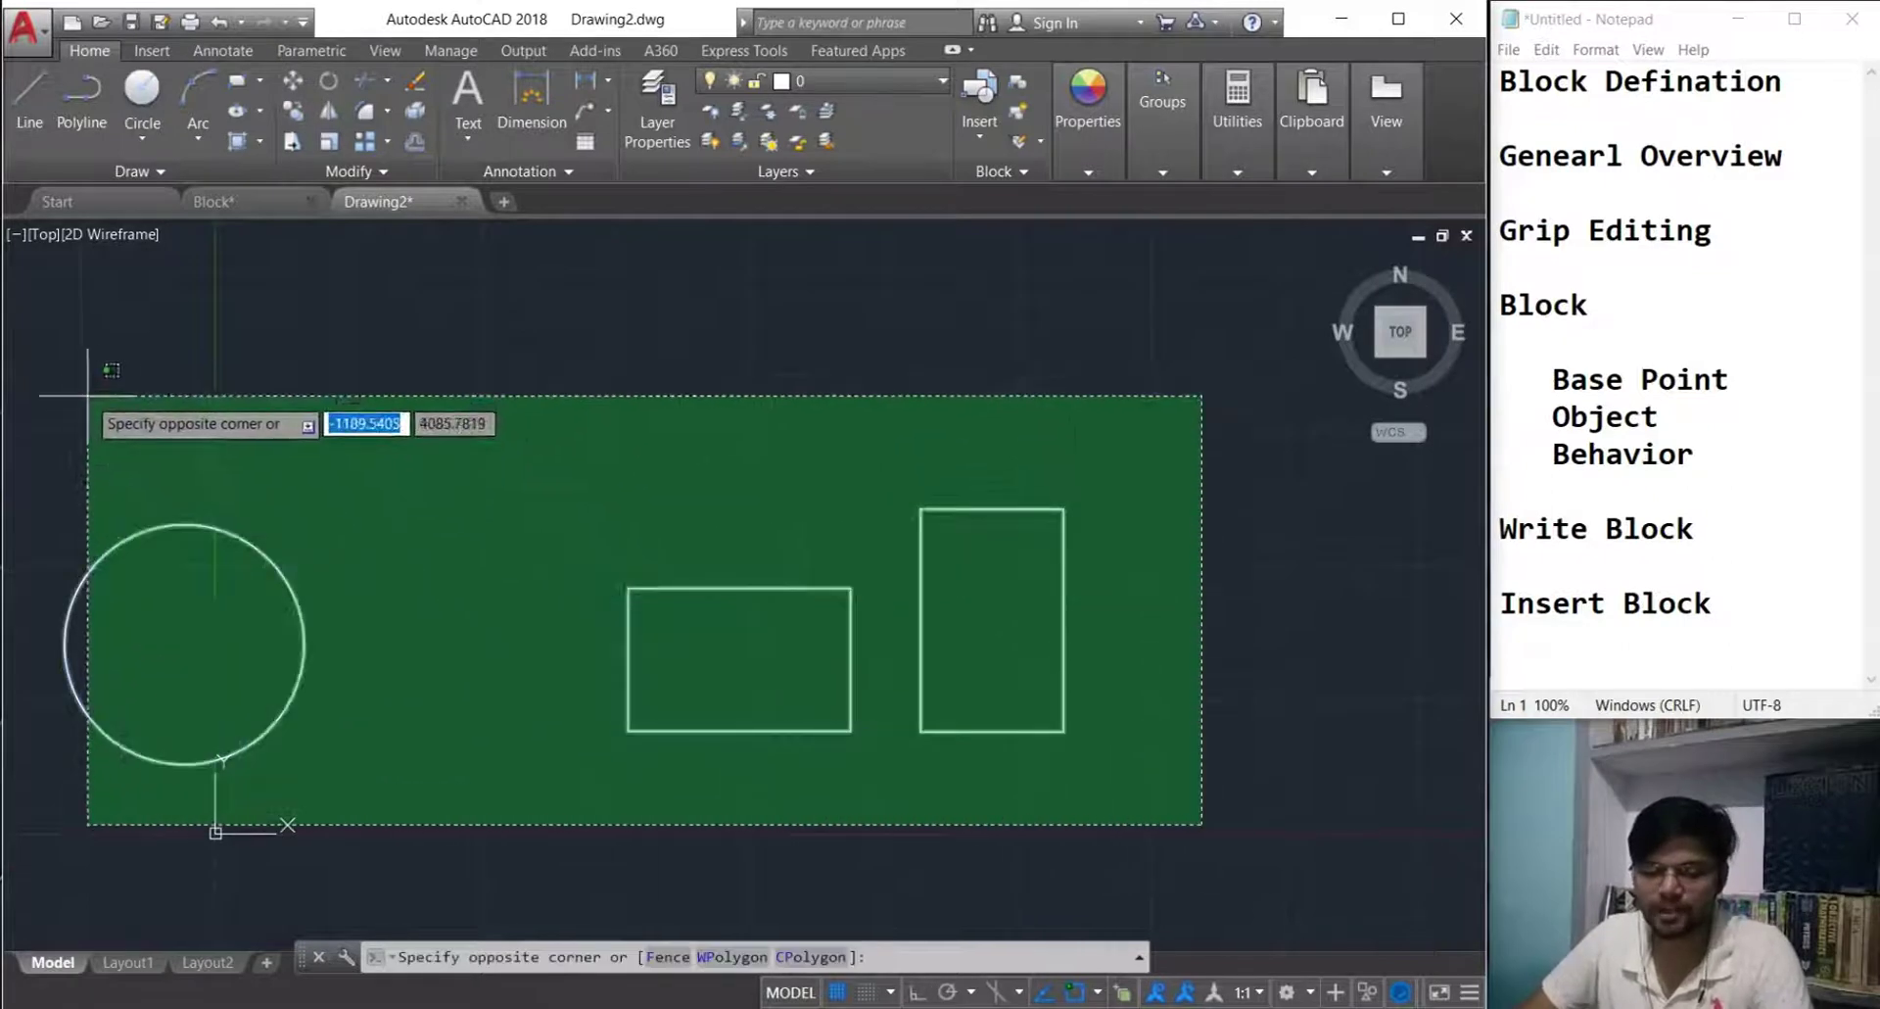
# - Erase the circle and both rectangles, then review the Block, Base Point, Object, Behavior notes
pyautogui.click(41, 346)
pyautogui.press('Delete')
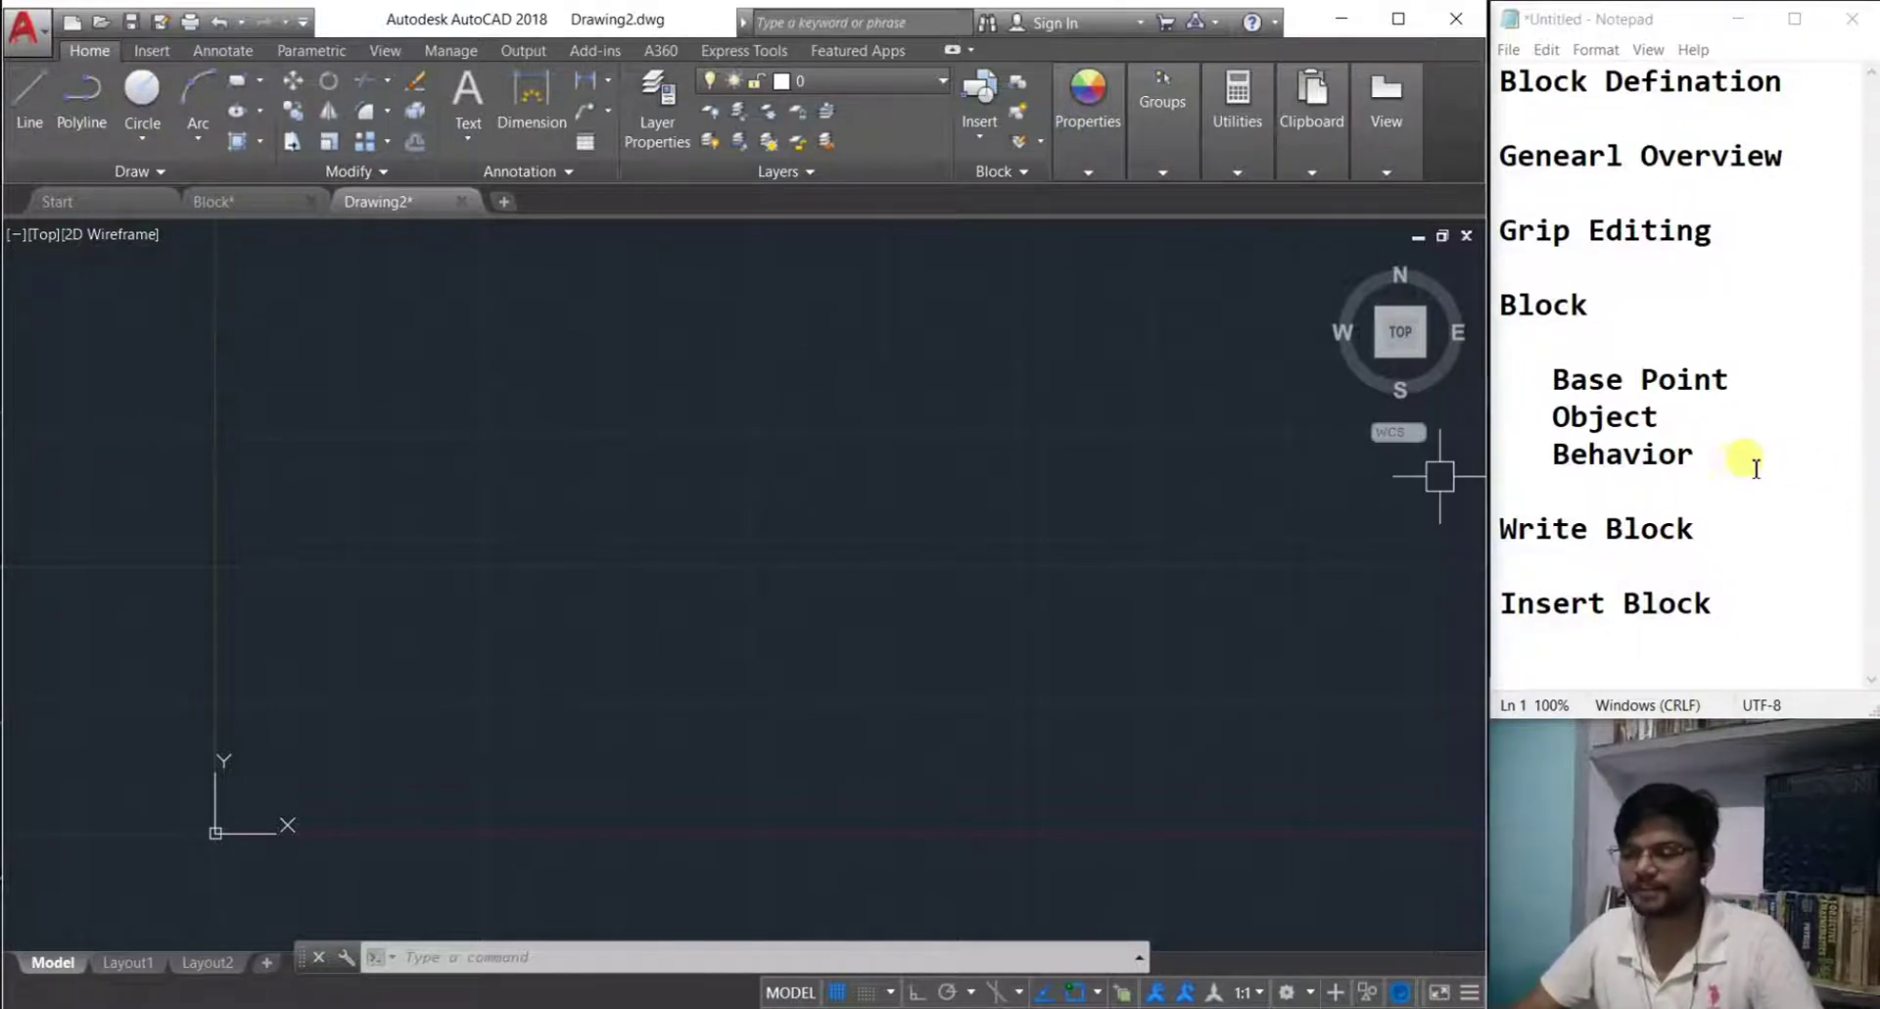
pyautogui.moveTo(1743, 456); pyautogui.dragTo(1487, 381)
pyautogui.moveTo(1498, 306); pyautogui.dragTo(1528, 378)
pyautogui.click(1767, 507)
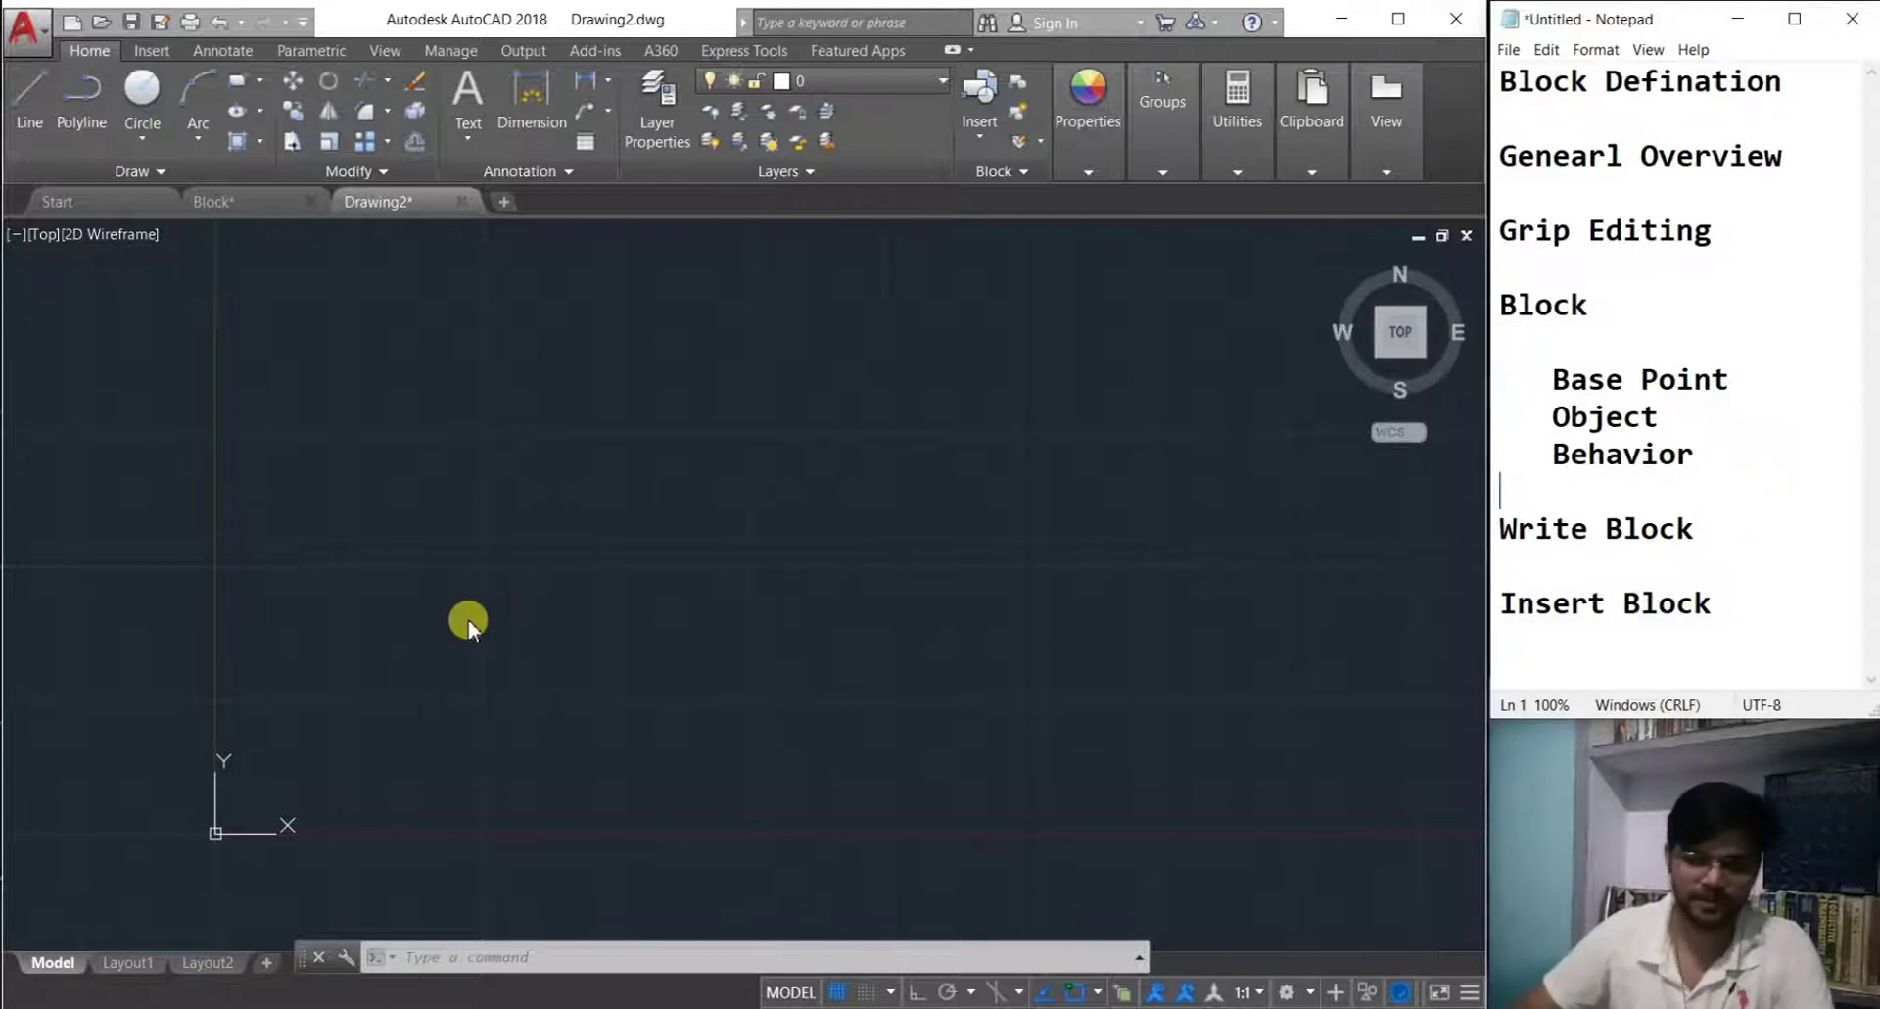
pyautogui.scroll(-2, 503, 608)
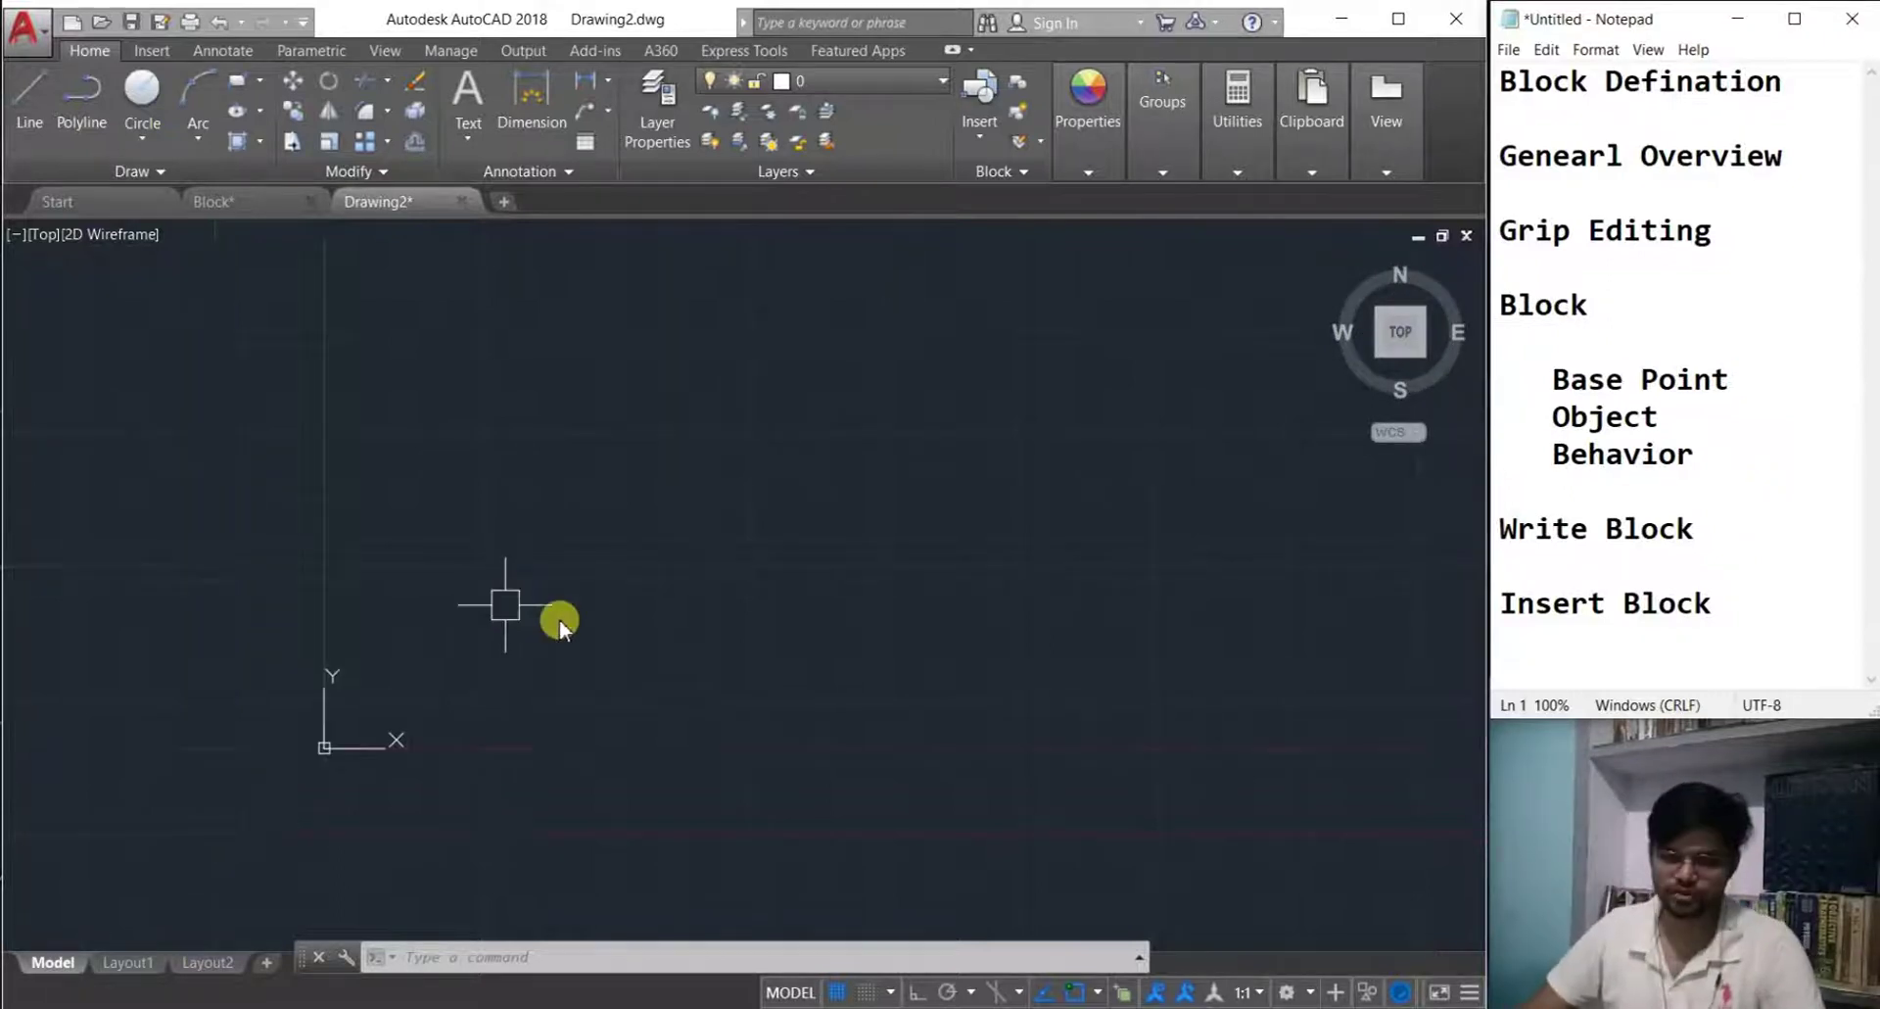
# - Reset to the top view and draw a new square on the empty canvas
pyautogui.click(240, 90)
pyautogui.click(507, 448)
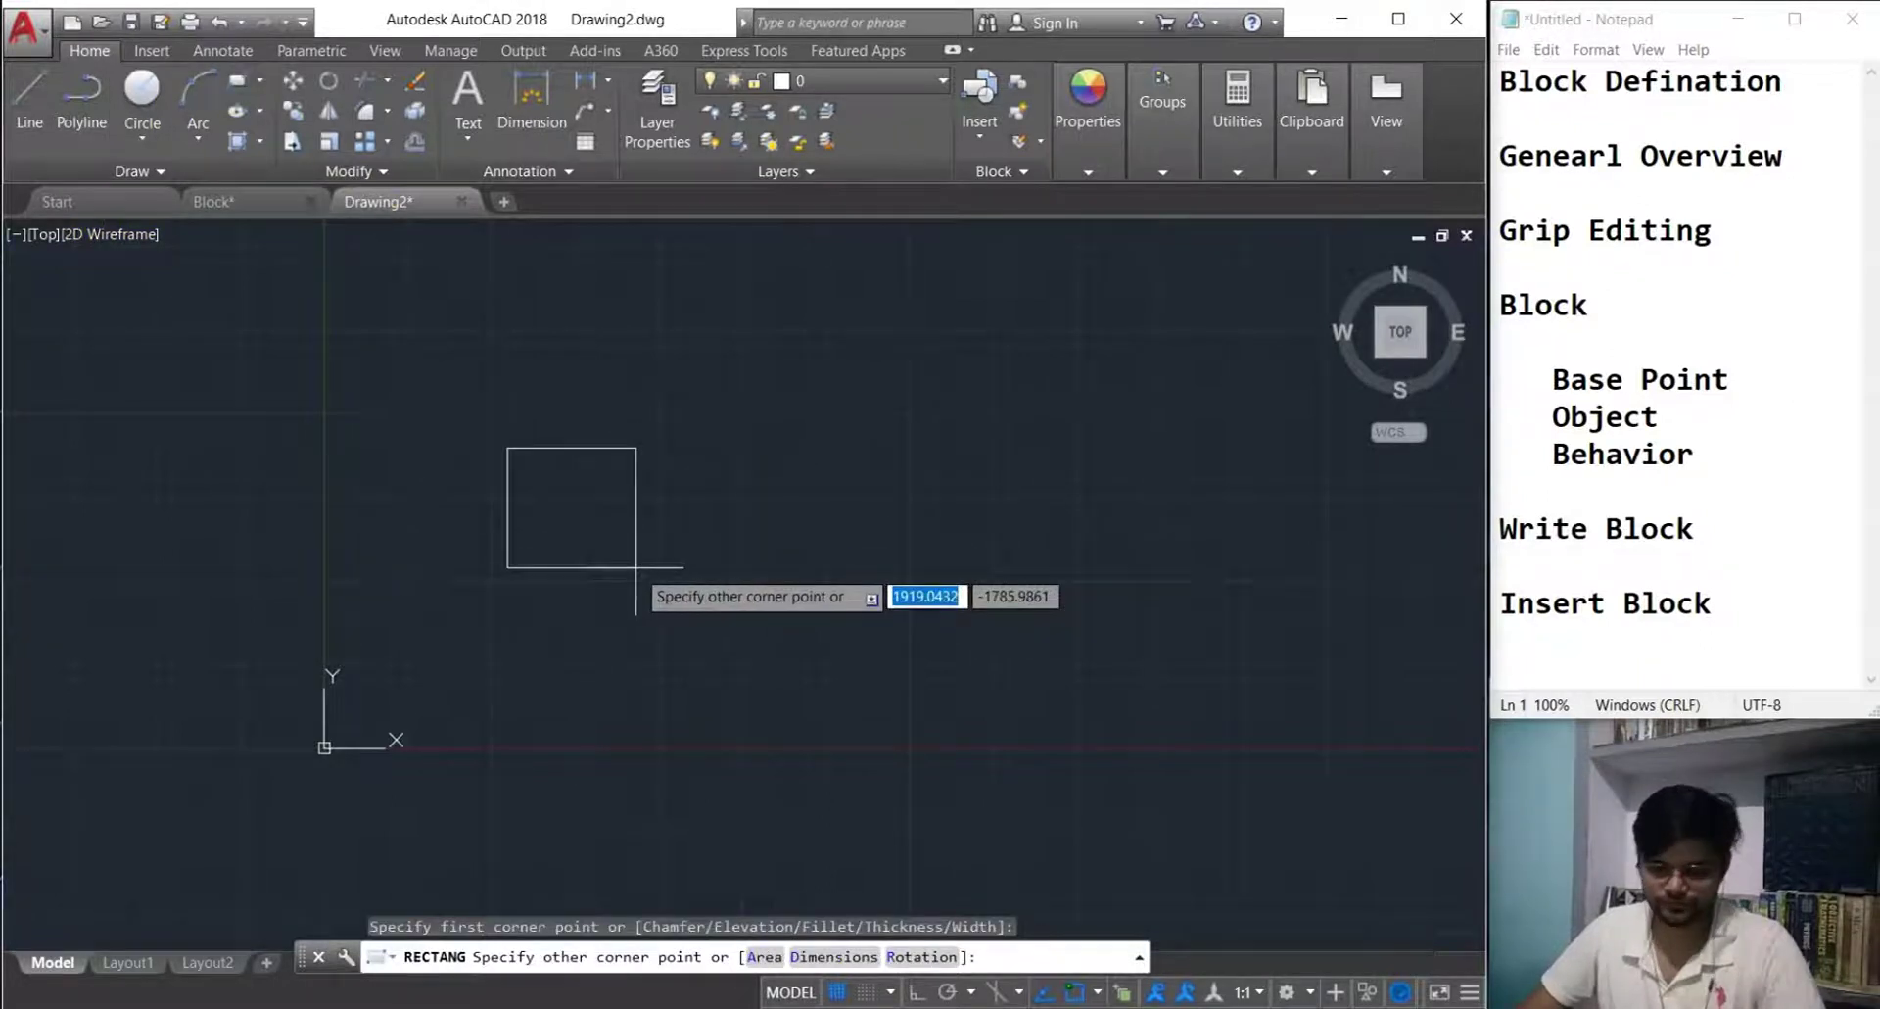
pyautogui.press('Escape')
pyautogui.click(1400, 333)
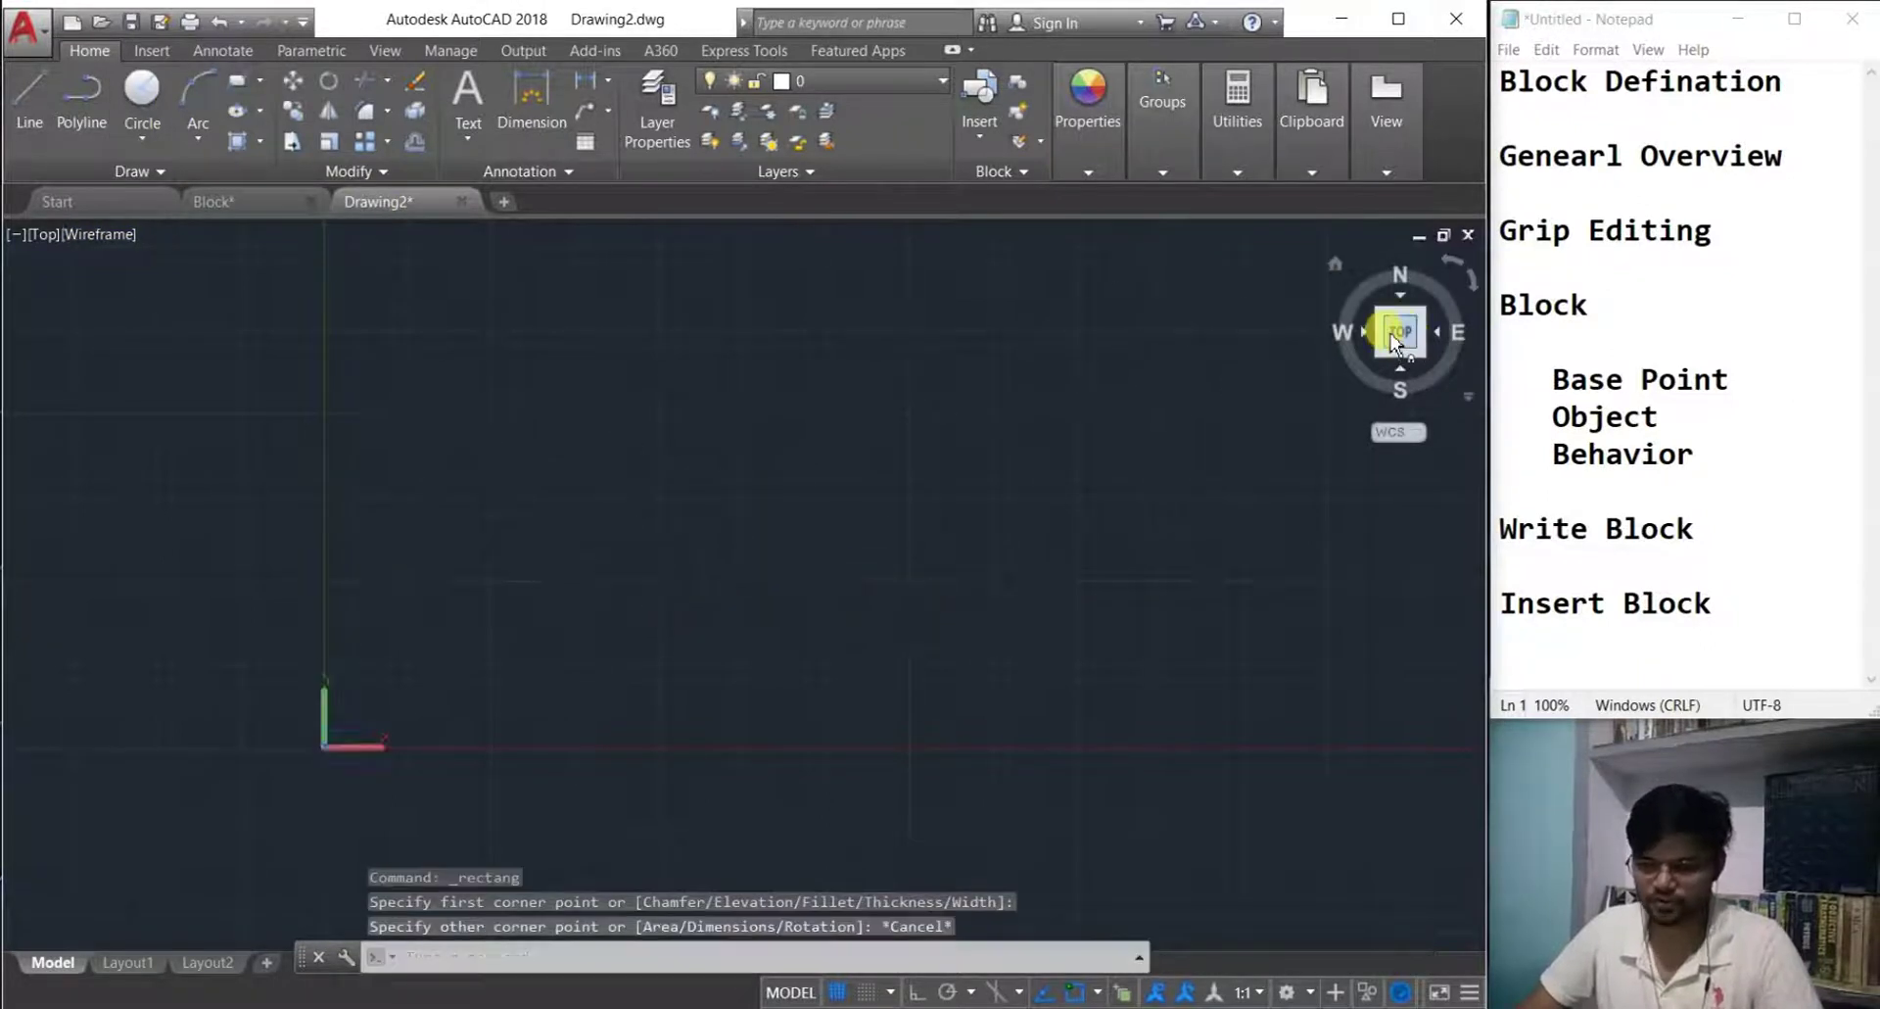
pyautogui.click(247, 86)
pyautogui.click(284, 339)
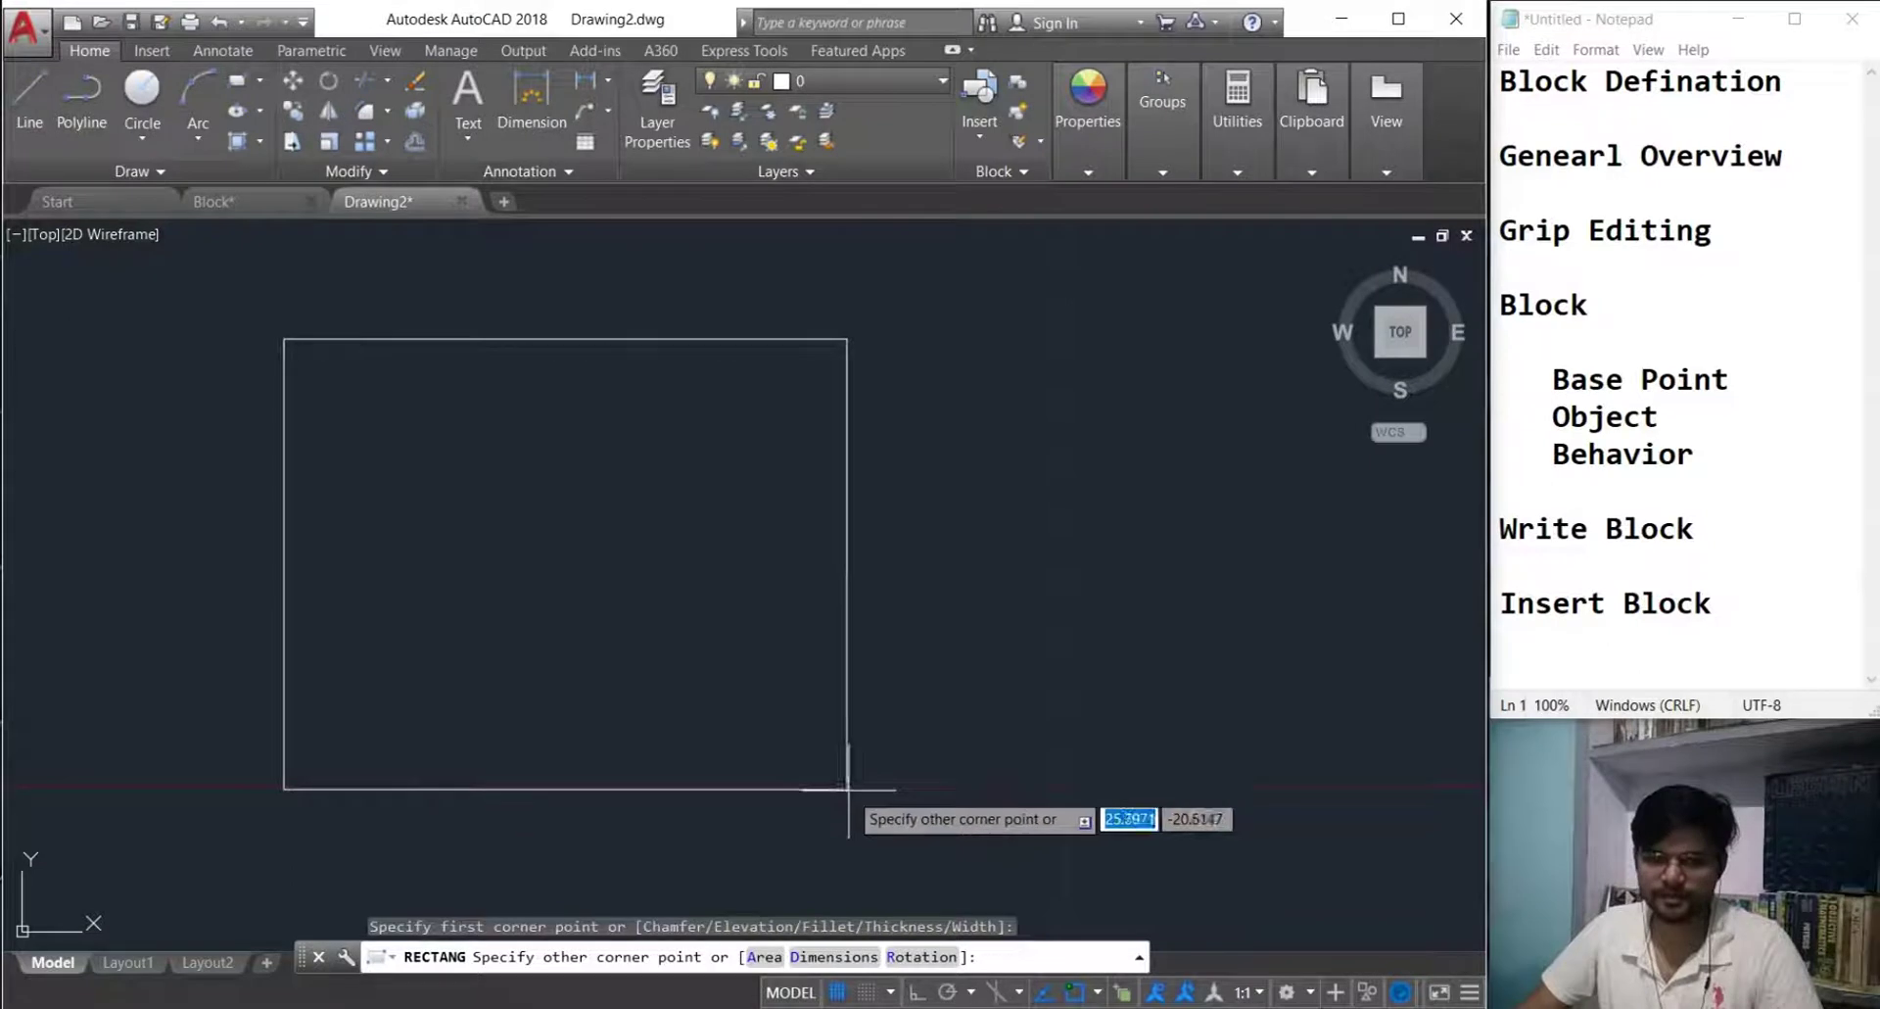
pyautogui.click(860, 820)
# - Write the multiline text 'Retain' inside the square
pyautogui.click(452, 145)
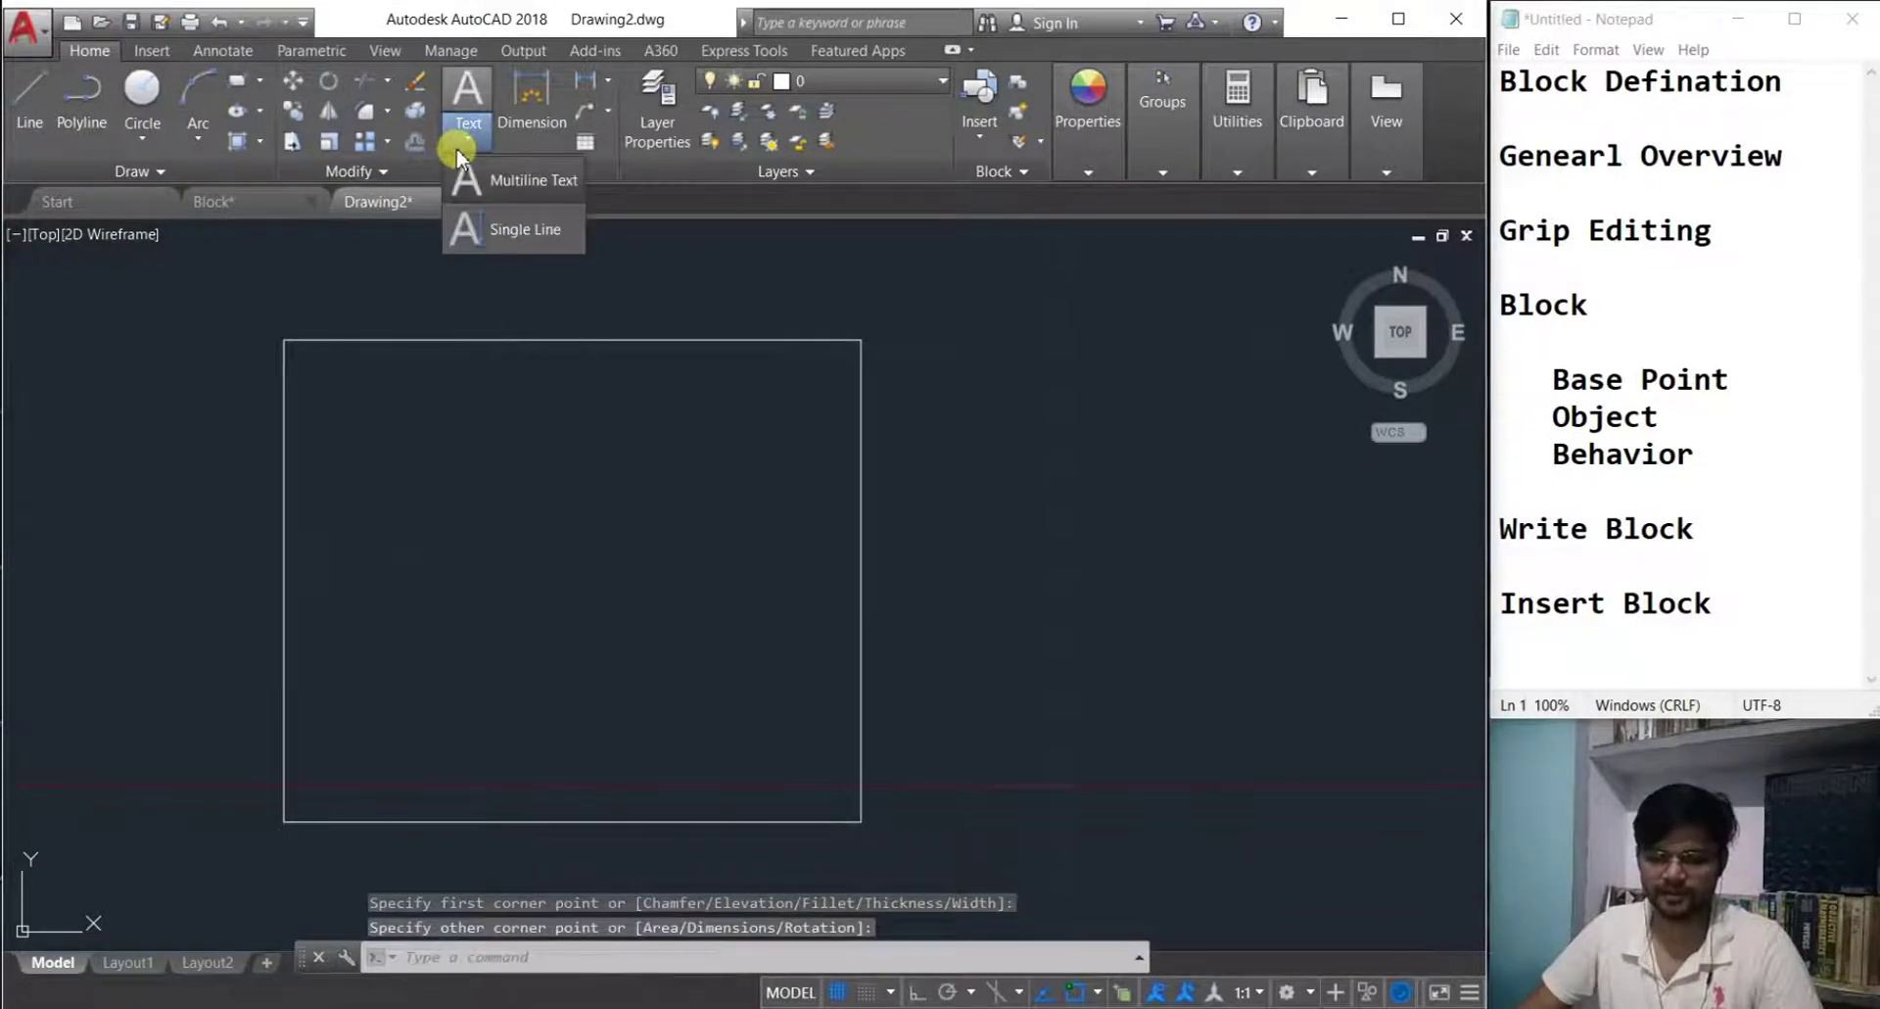
pyautogui.click(482, 198)
pyautogui.click(336, 479)
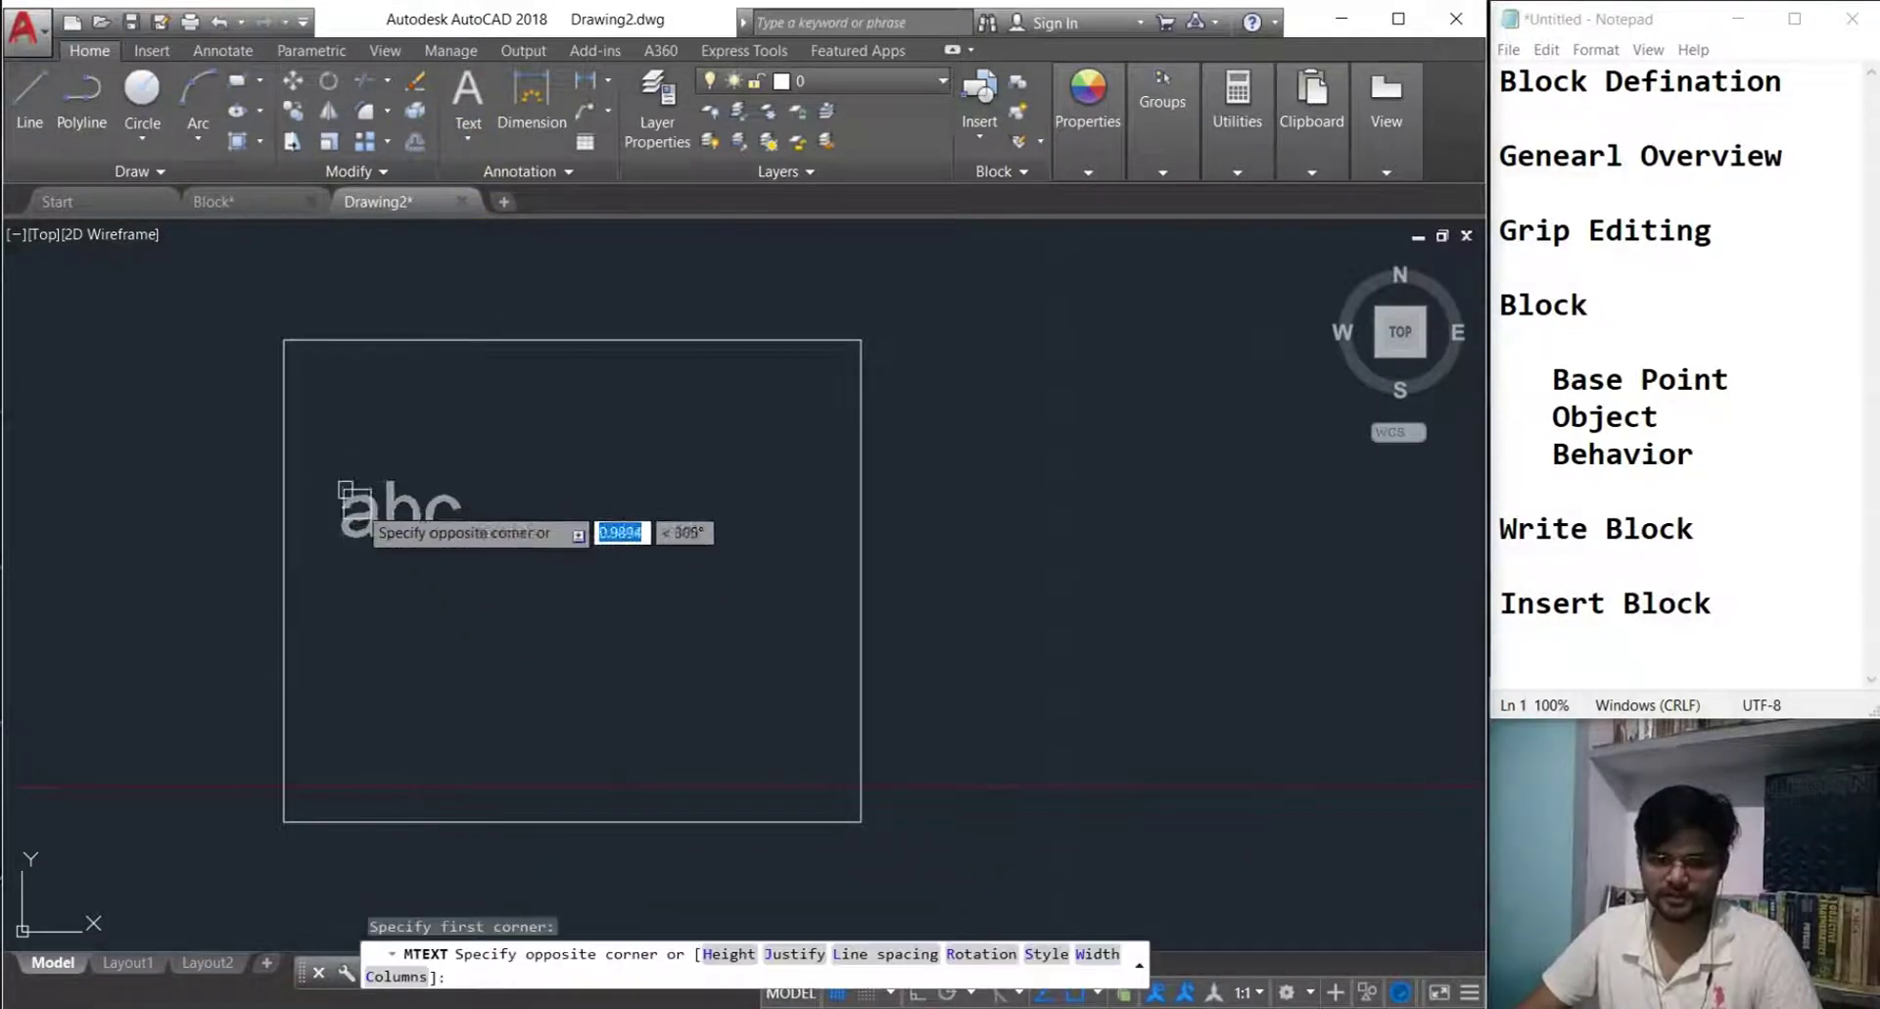
pyautogui.click(810, 679)
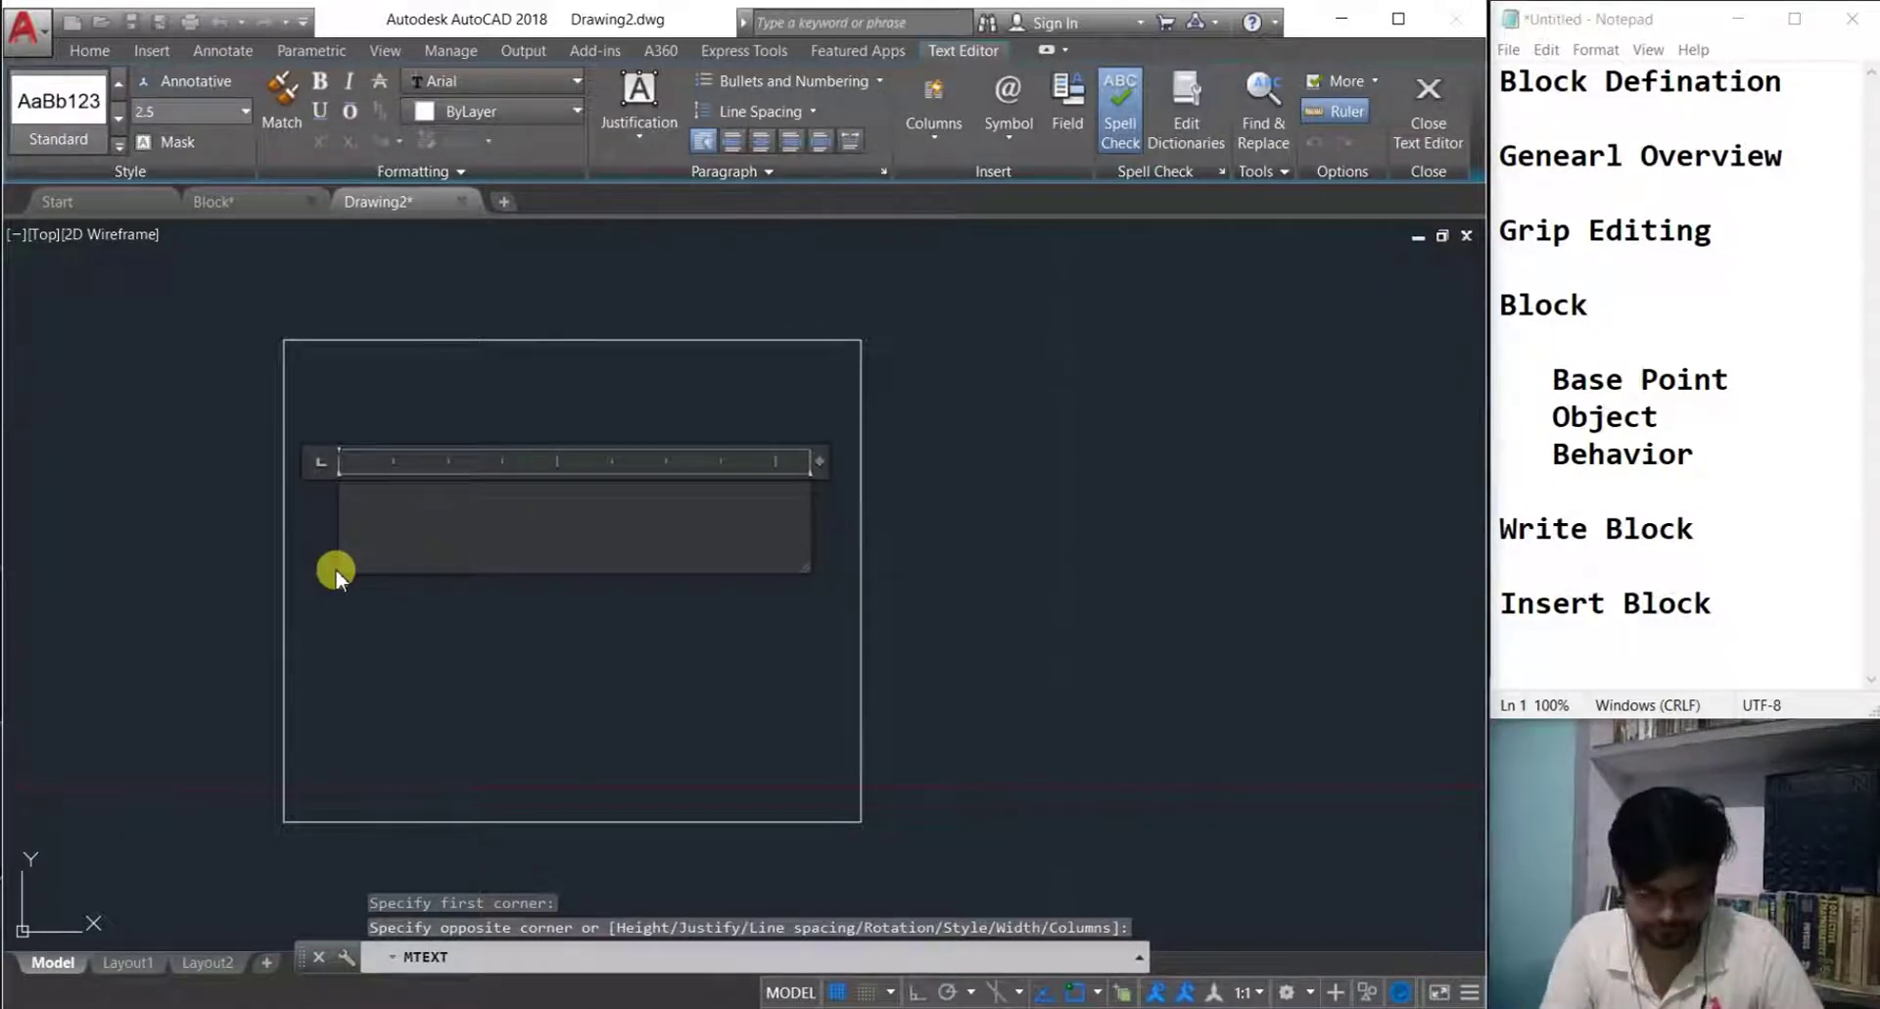
pyautogui.press('capslock')
pyautogui.write('r')
pyautogui.press('capslock')
pyautogui.press('BackSpace')
pyautogui.write('R')
pyautogui.press('capslock')
pyautogui.write('et')
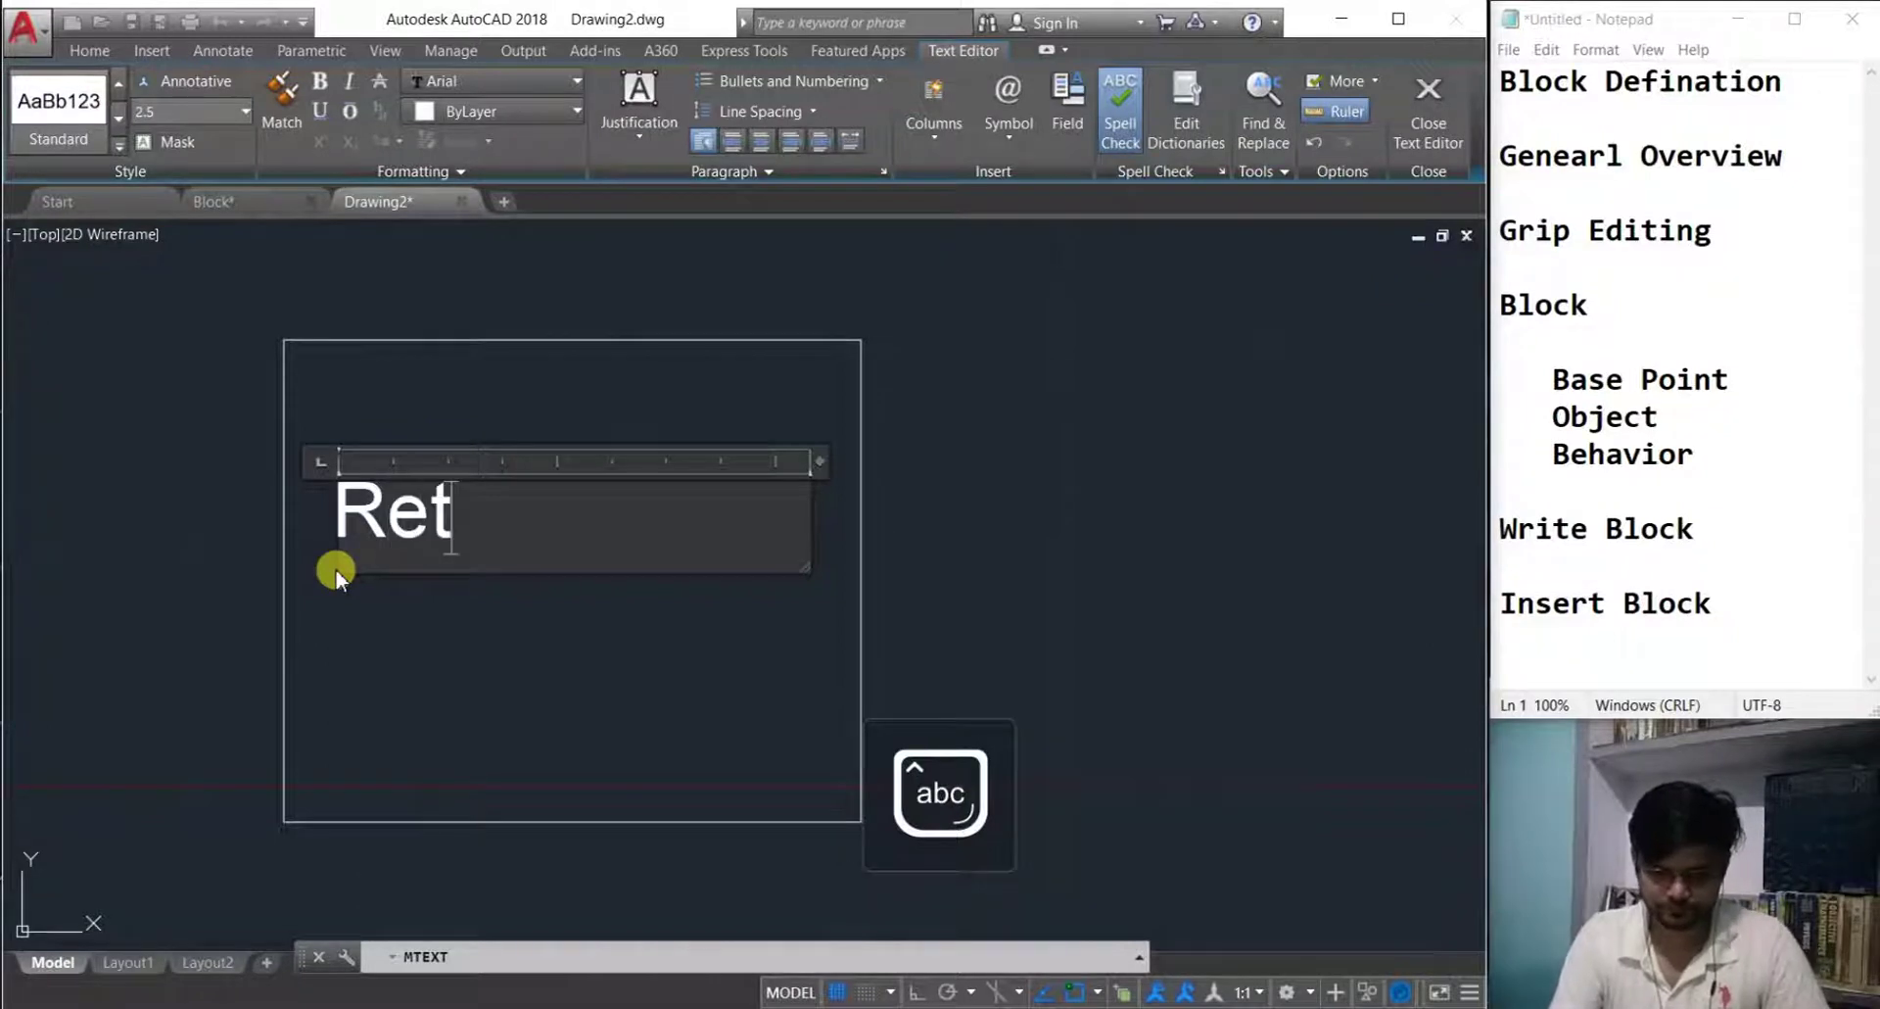
pyautogui.write('ain')
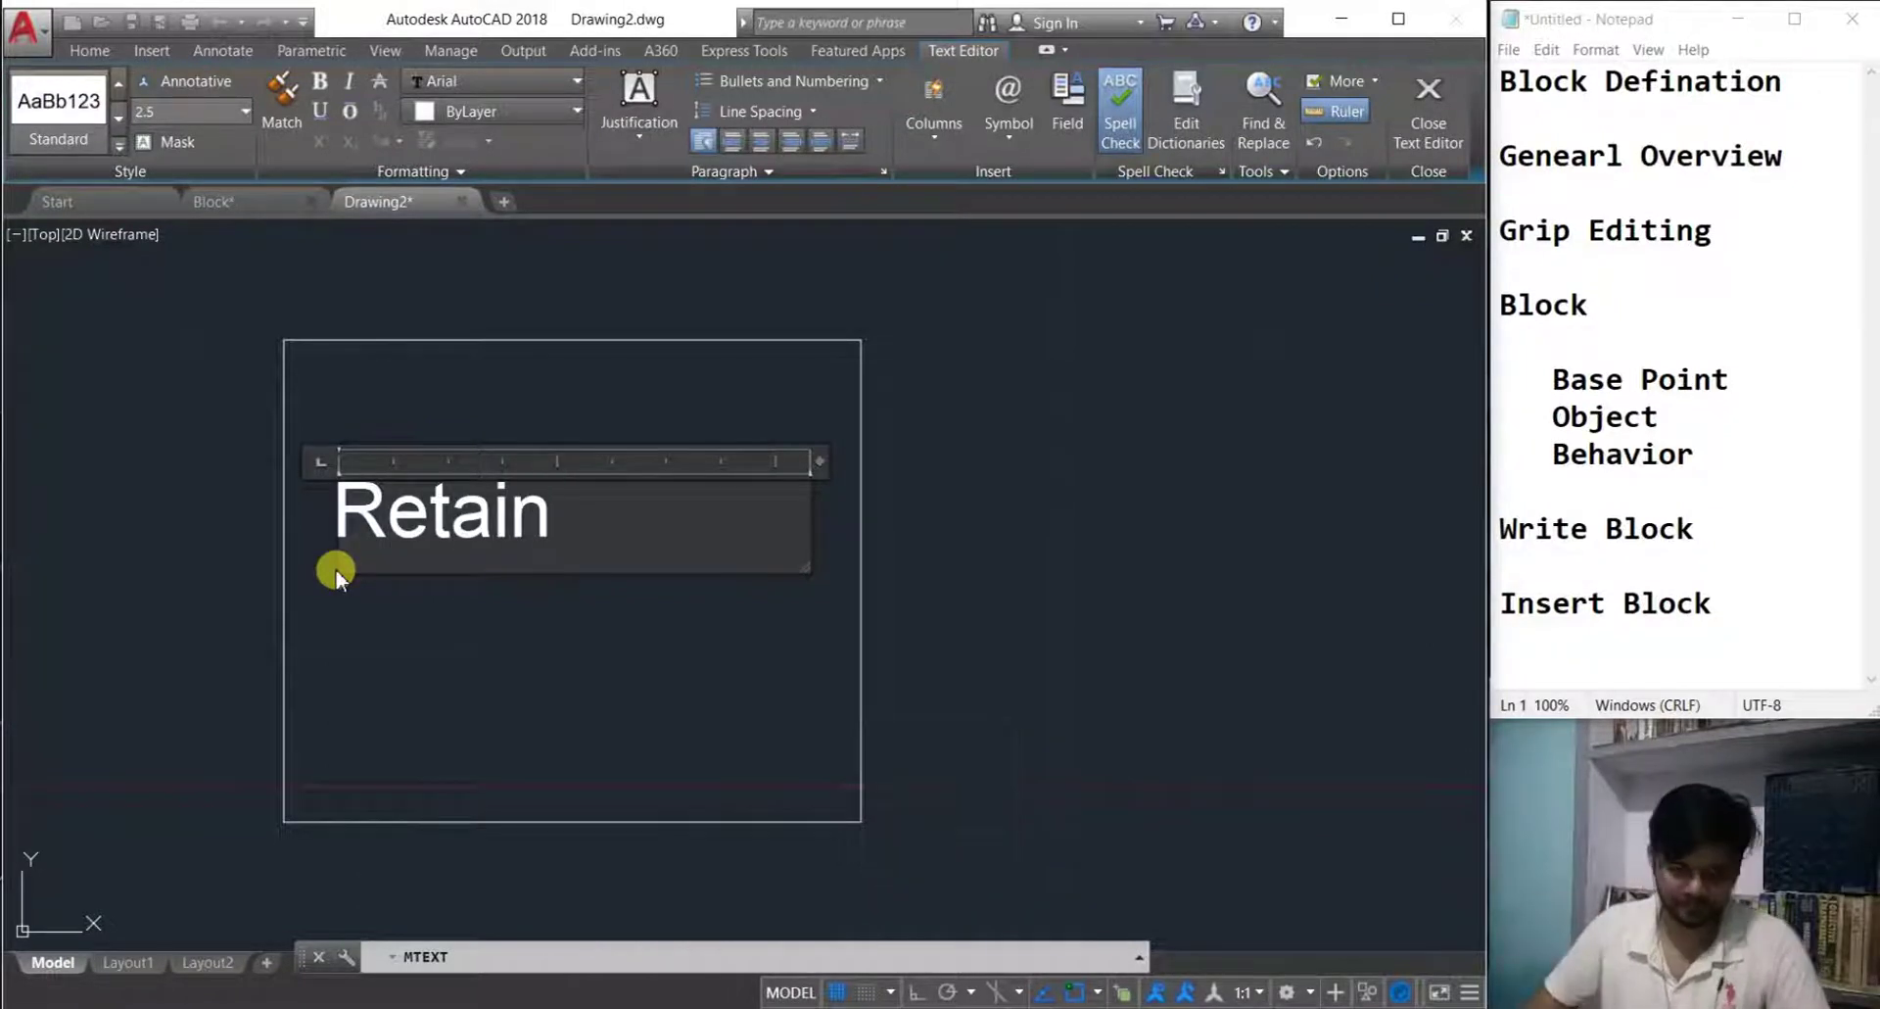
pyautogui.click(336, 577)
pyautogui.scroll(-4, 420, 663)
pyautogui.moveTo(564, 722); pyautogui.dragTo(398, 584, button='middle')
# - Copy the square and its Retain label twice to the right with COPY
pyautogui.click(599, 676)
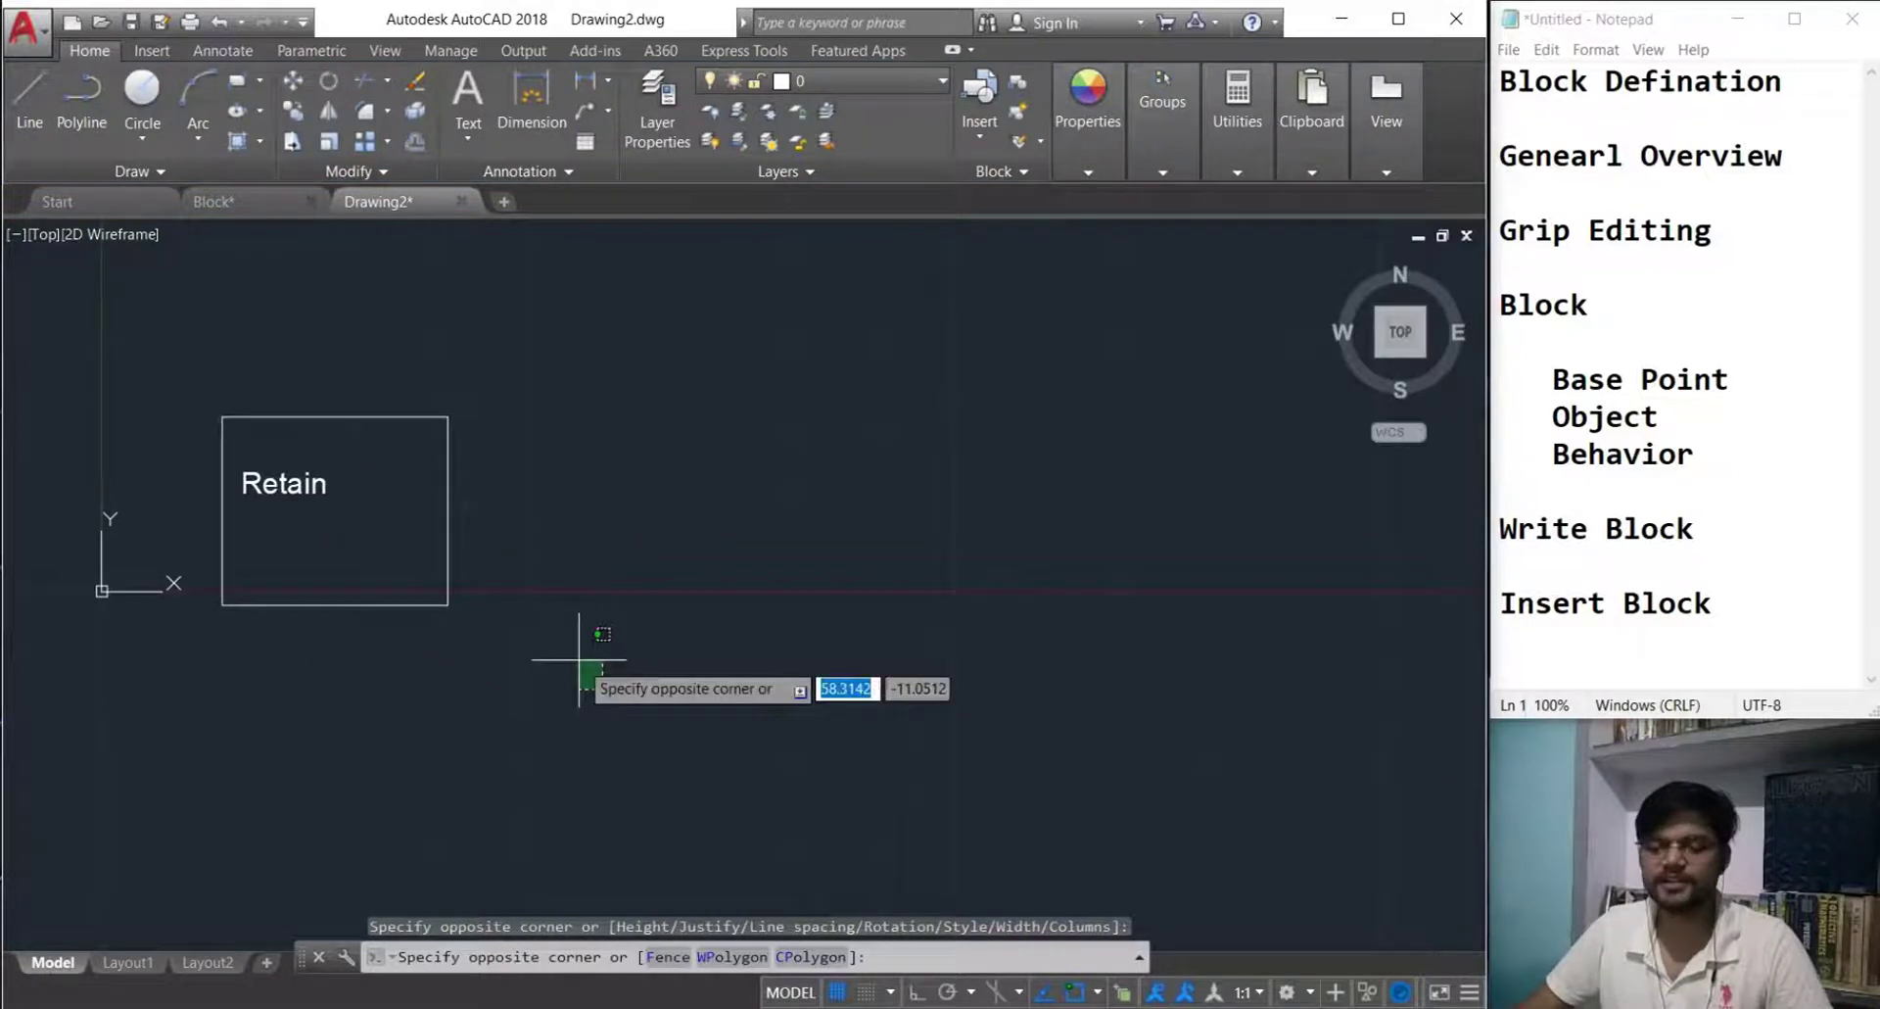
pyautogui.click(145, 352)
pyautogui.write('cop')
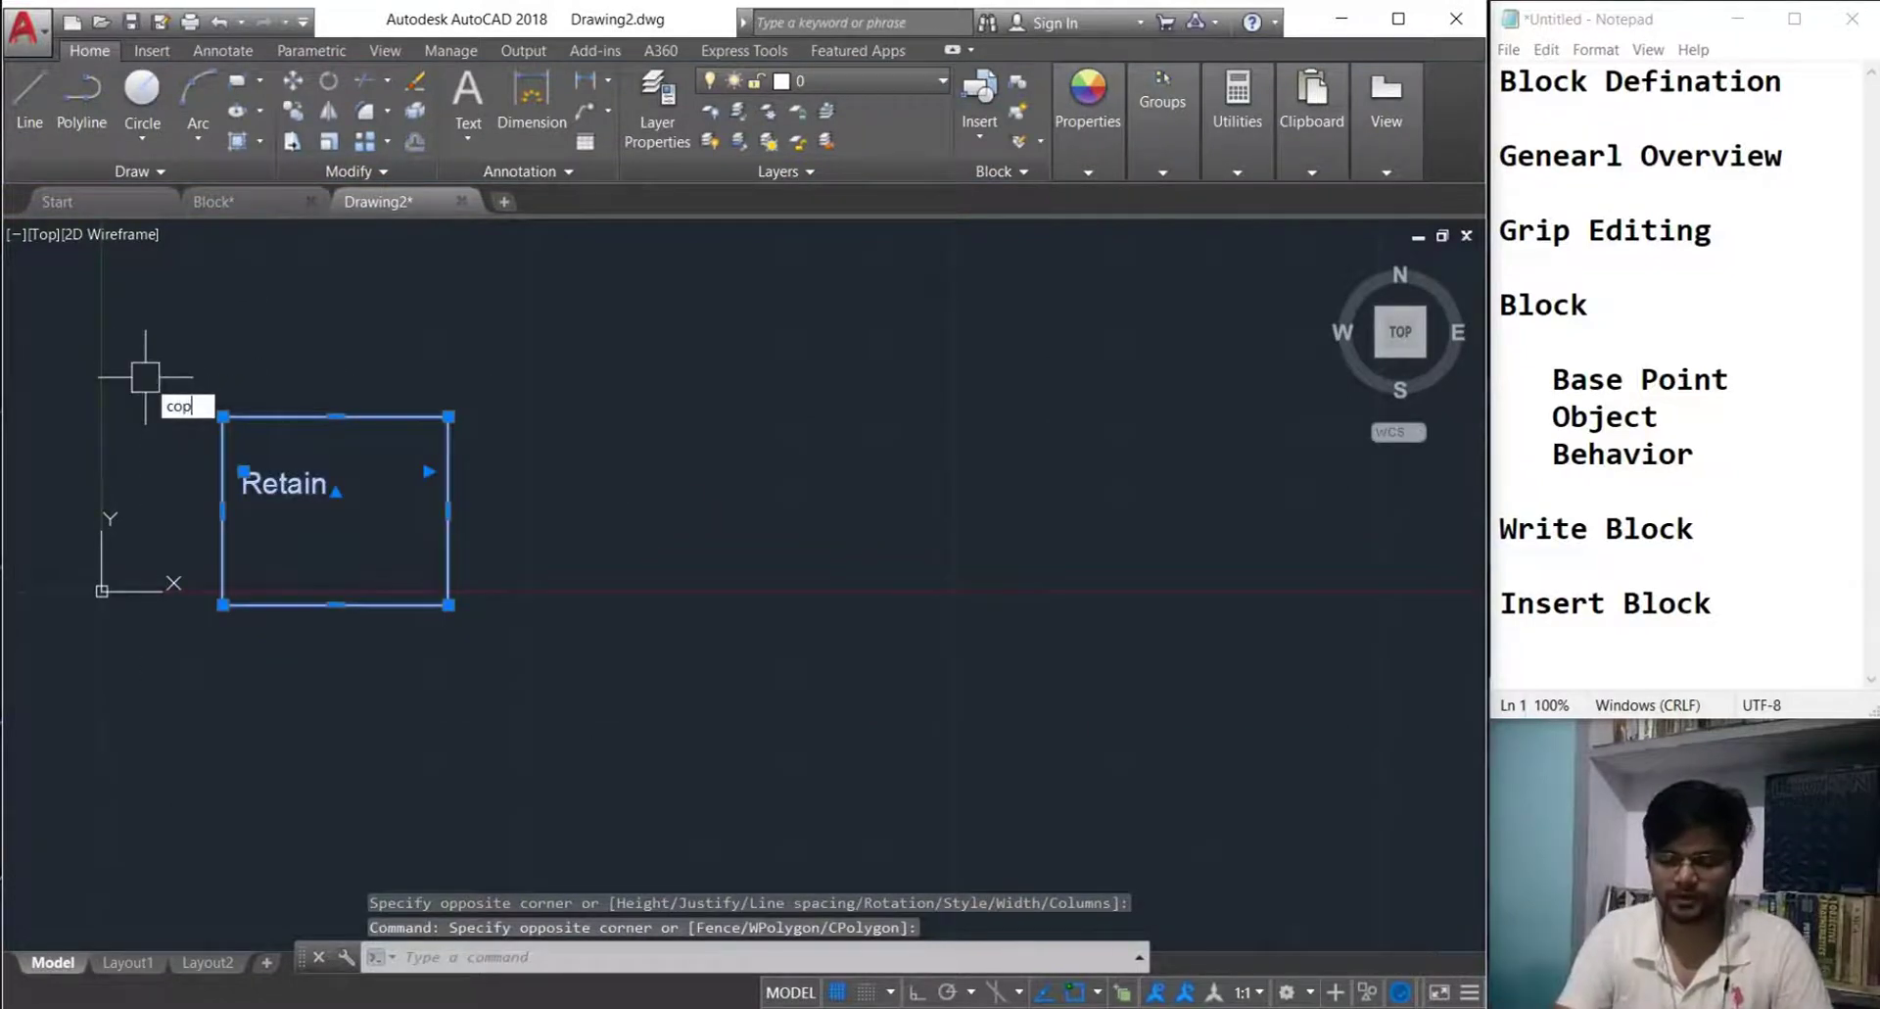
pyautogui.press('Return')
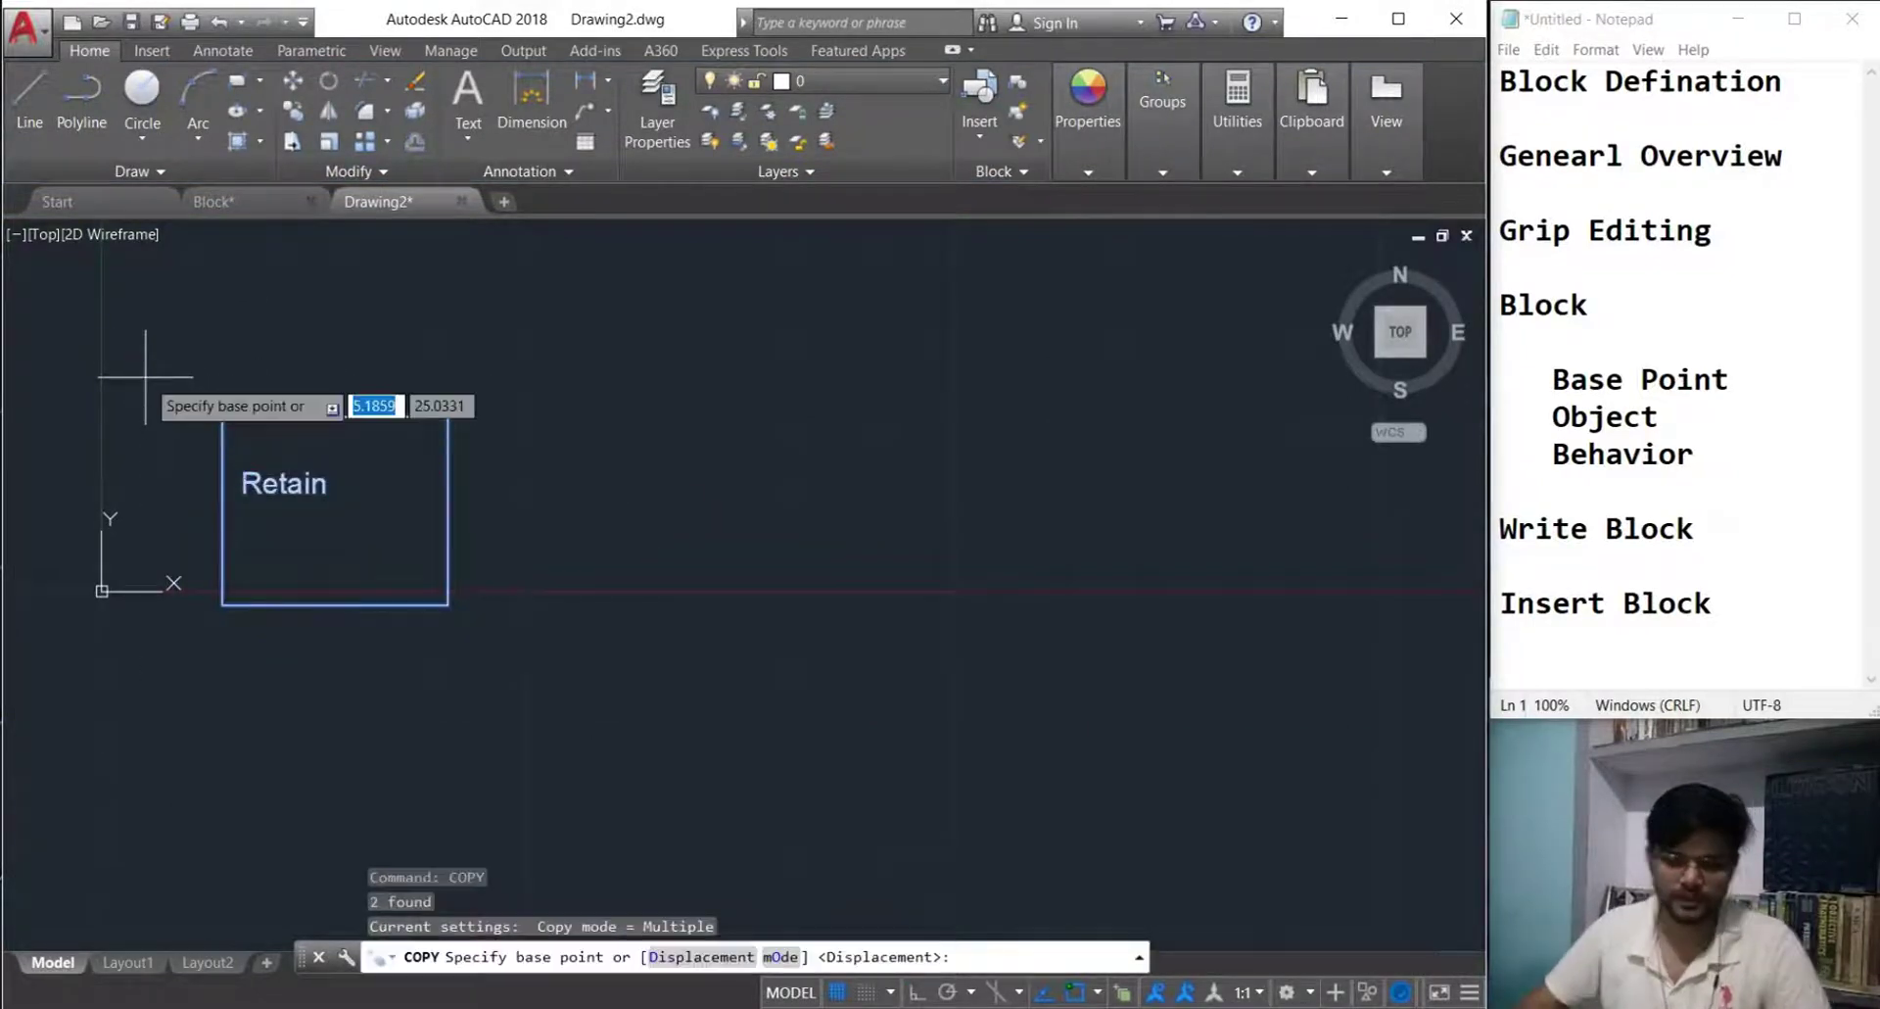
pyautogui.click(222, 604)
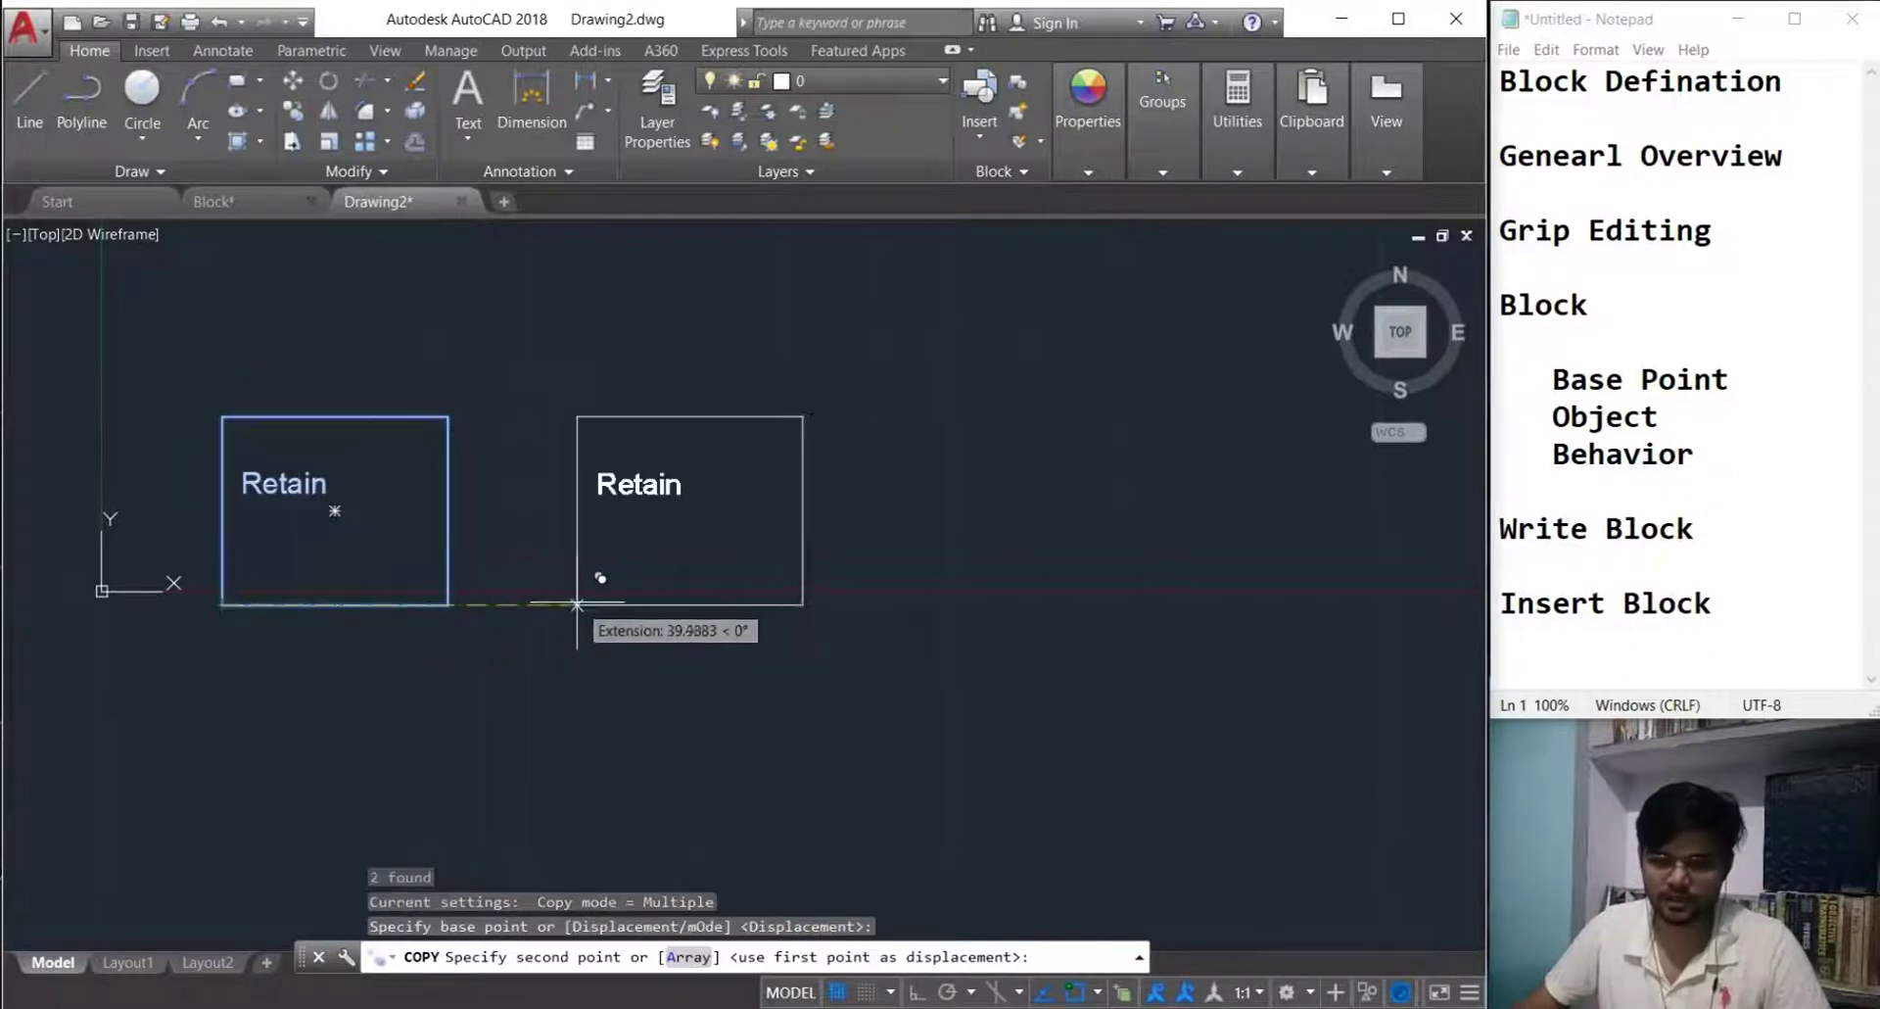
pyautogui.click(607, 604)
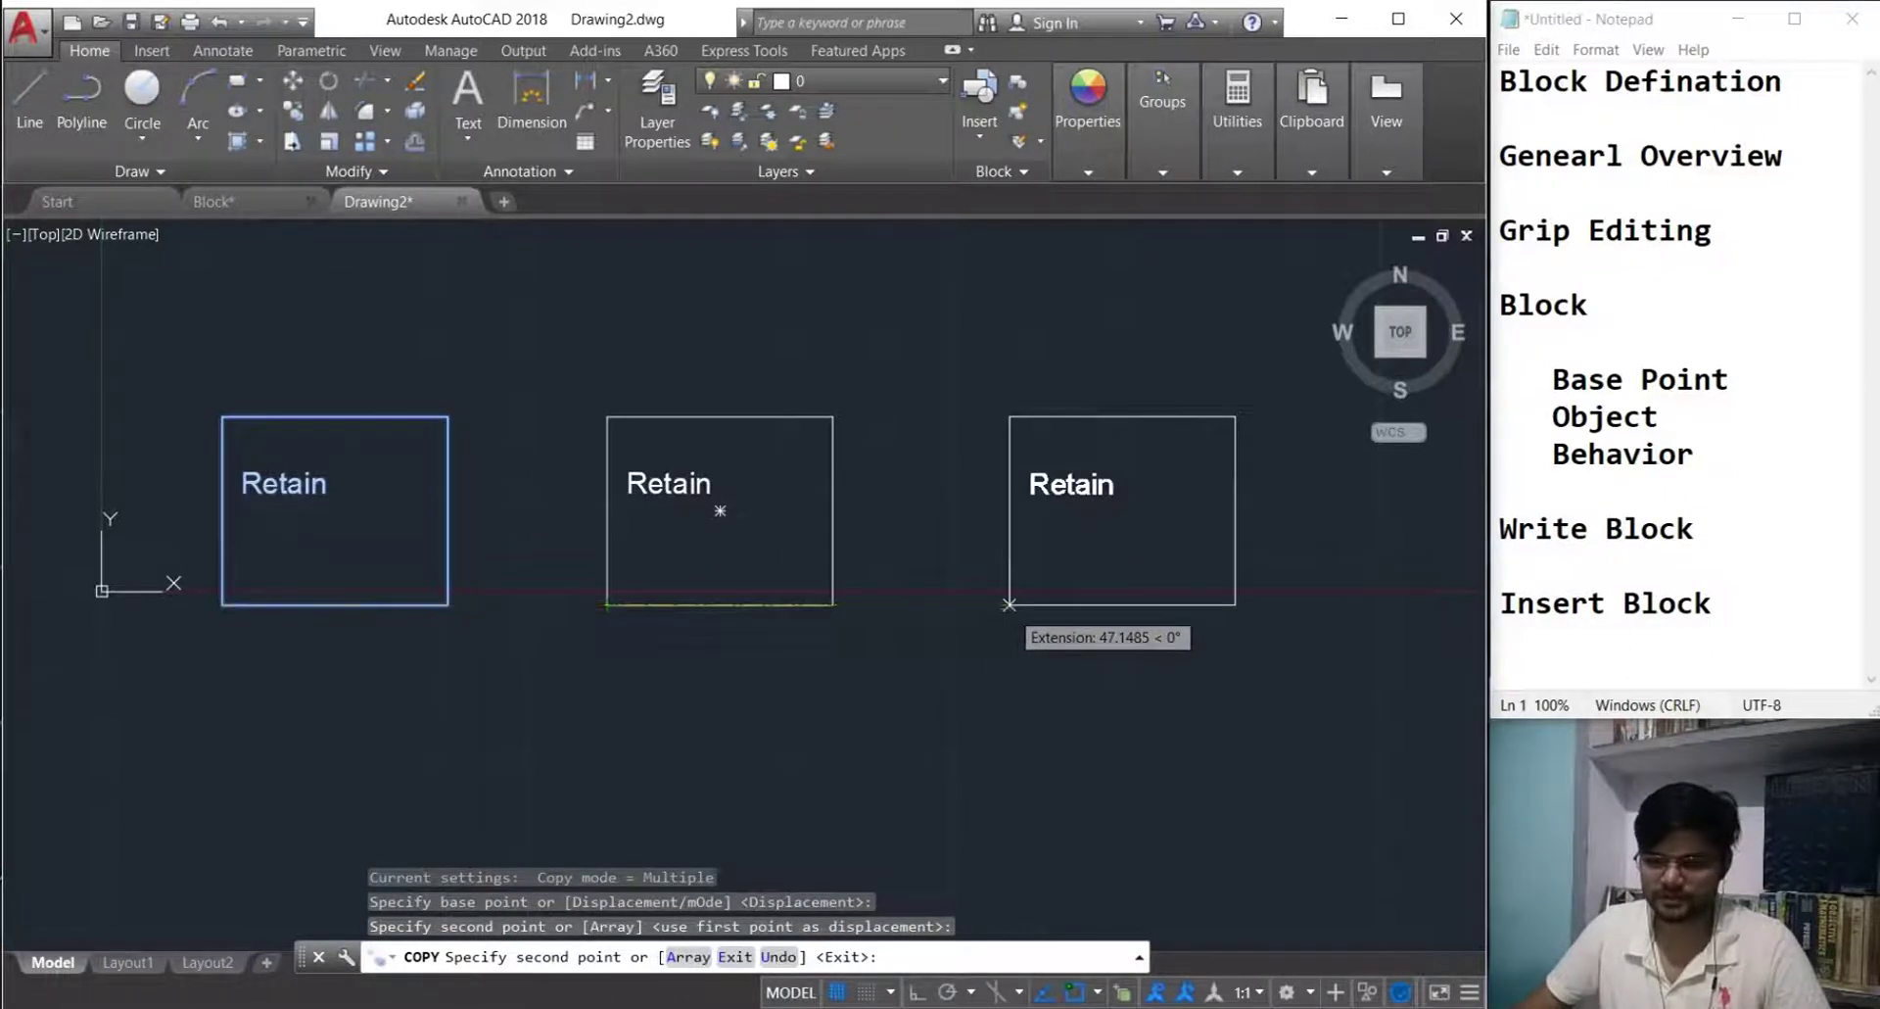
pyautogui.click(1010, 604)
pyautogui.press('Escape')
pyautogui.press('Escape')
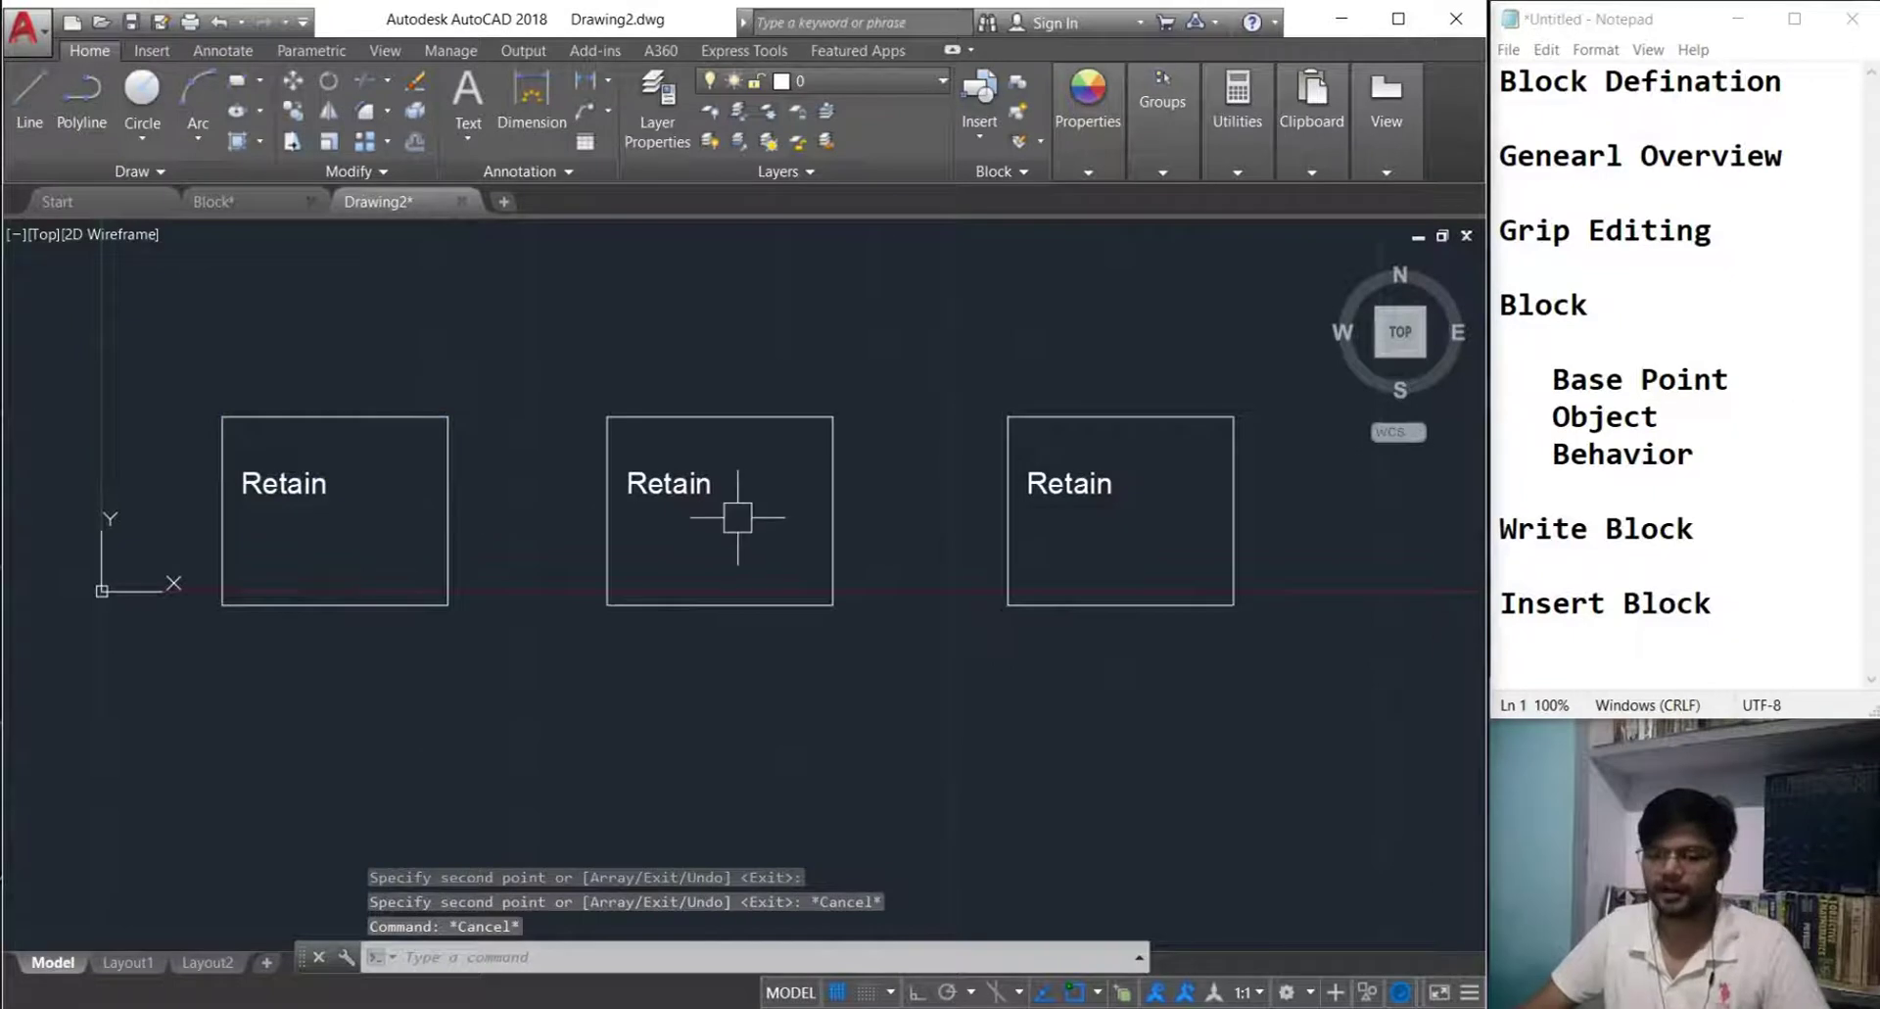
# - Relabel the middle box's text to 'Convert to Block'
pyautogui.doubleClick(734, 491)
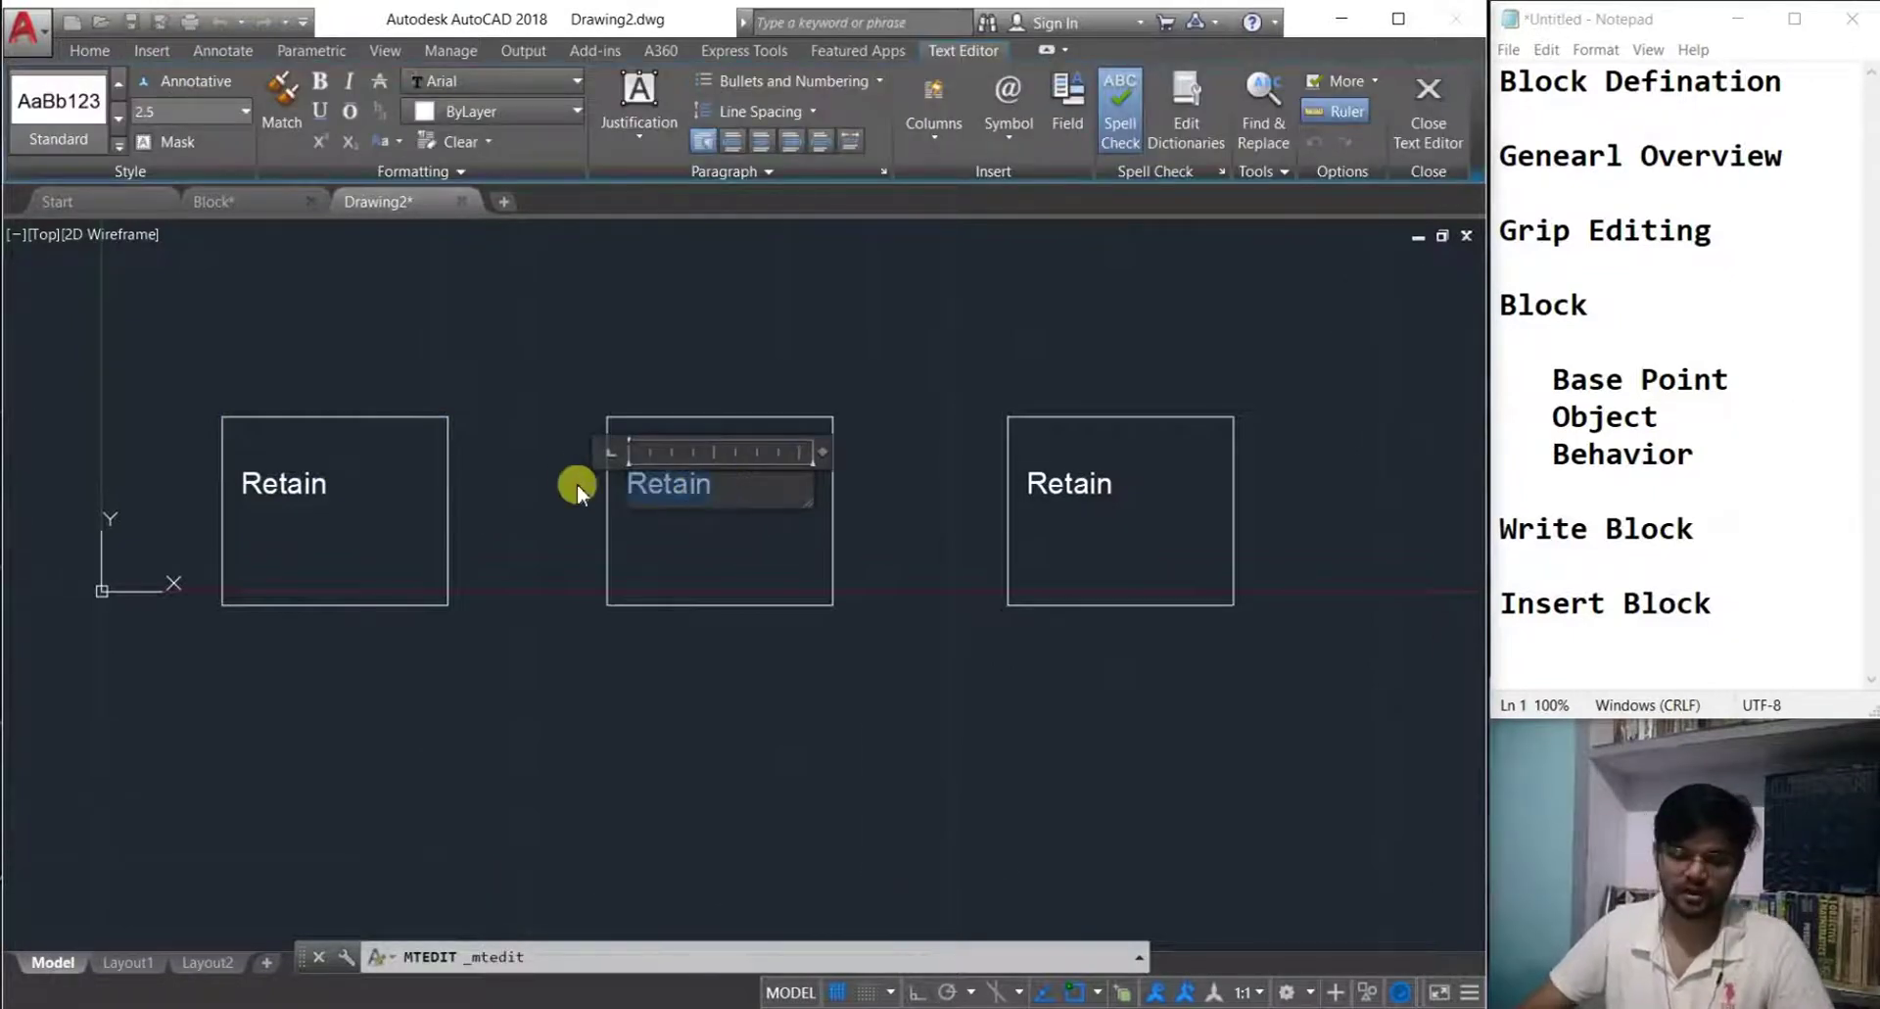
pyautogui.press('capslock')
pyautogui.write('C')
pyautogui.press('capslock')
pyautogui.write('onv')
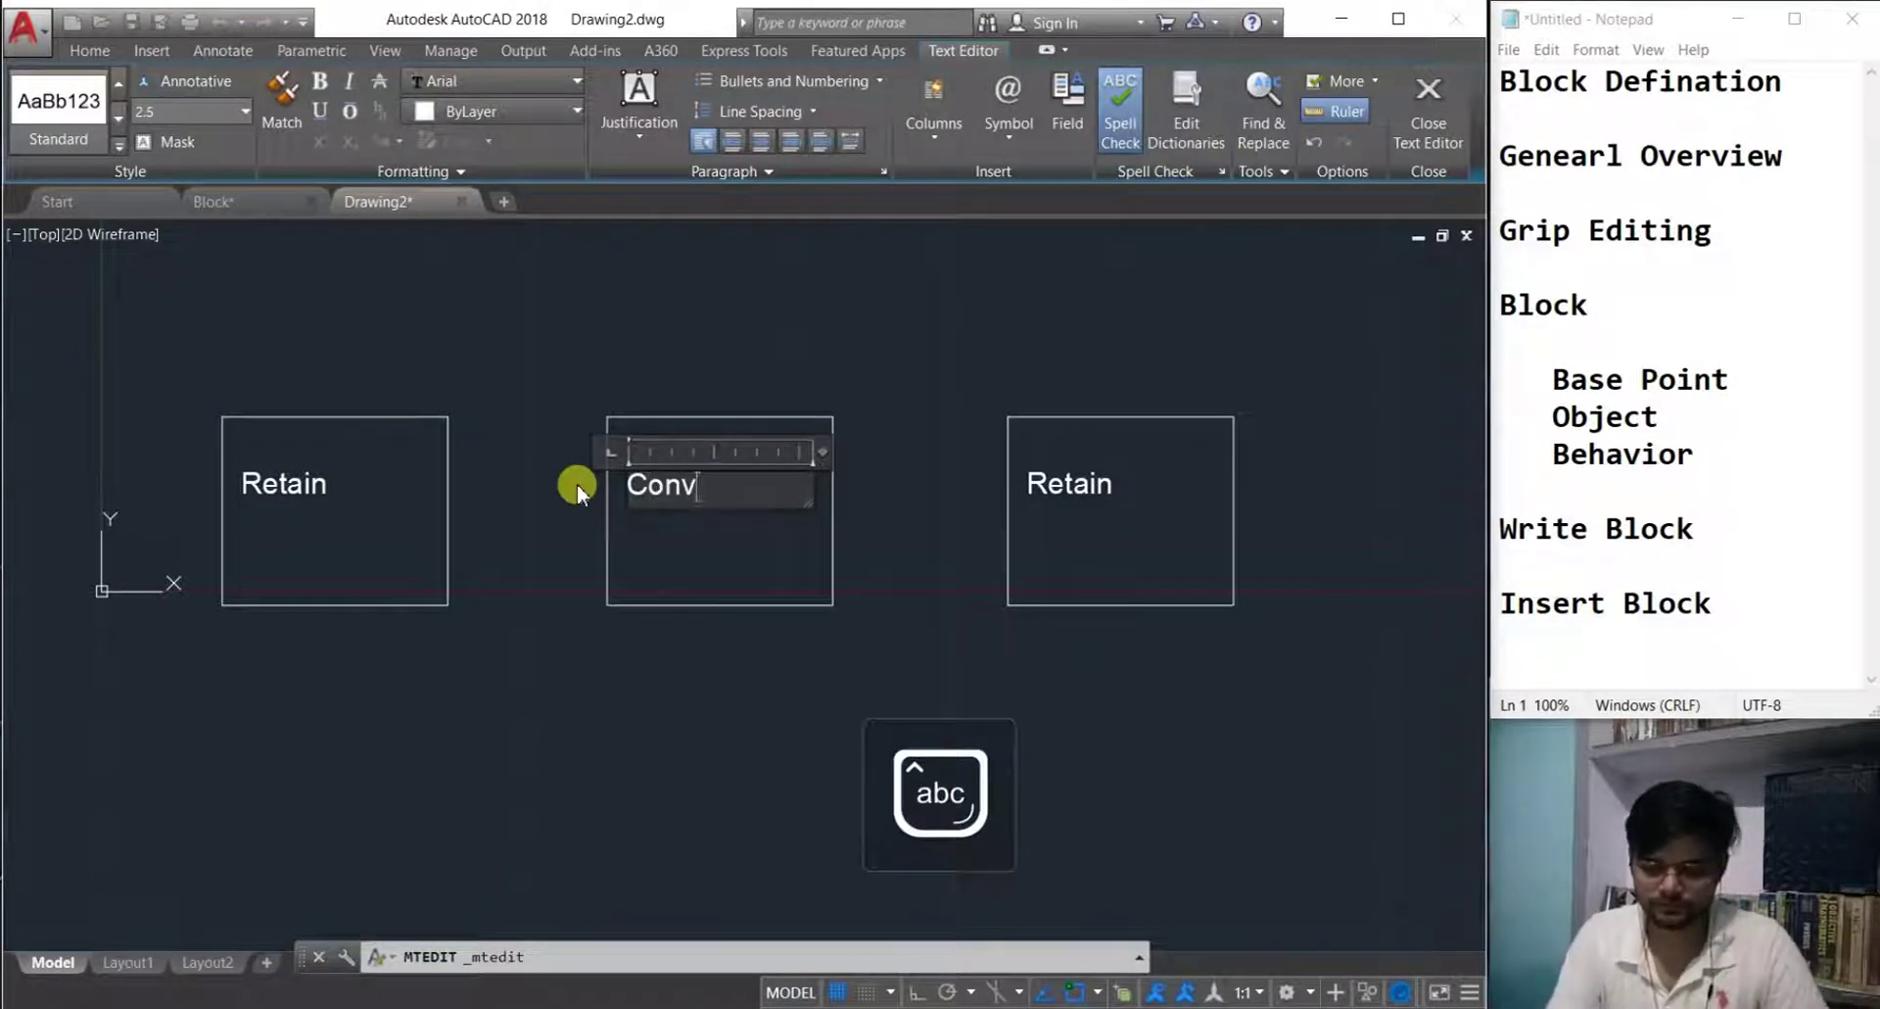
pyautogui.write('ert')
pyautogui.press('capslock')
pyautogui.press('capslock')
pyautogui.write(' to')
pyautogui.press('capslock')
pyautogui.write(' B')
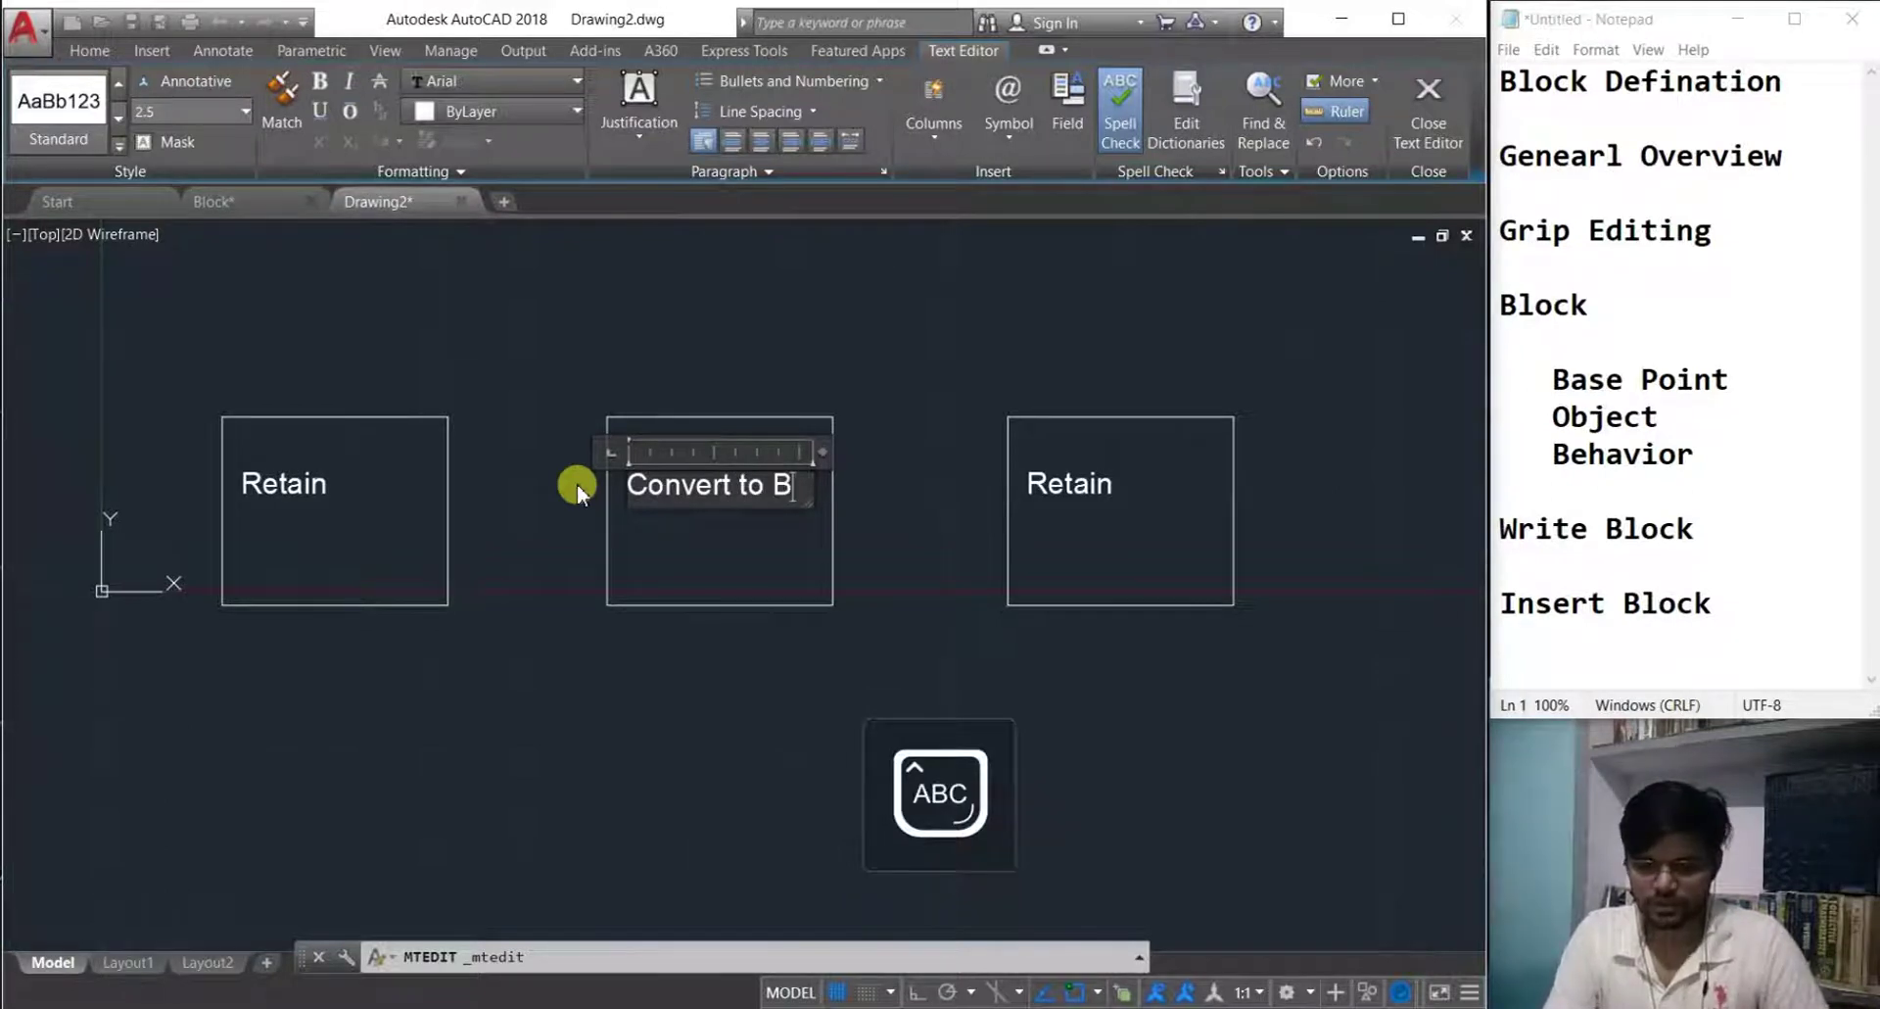
pyautogui.press('capslock')
pyautogui.write('lock')
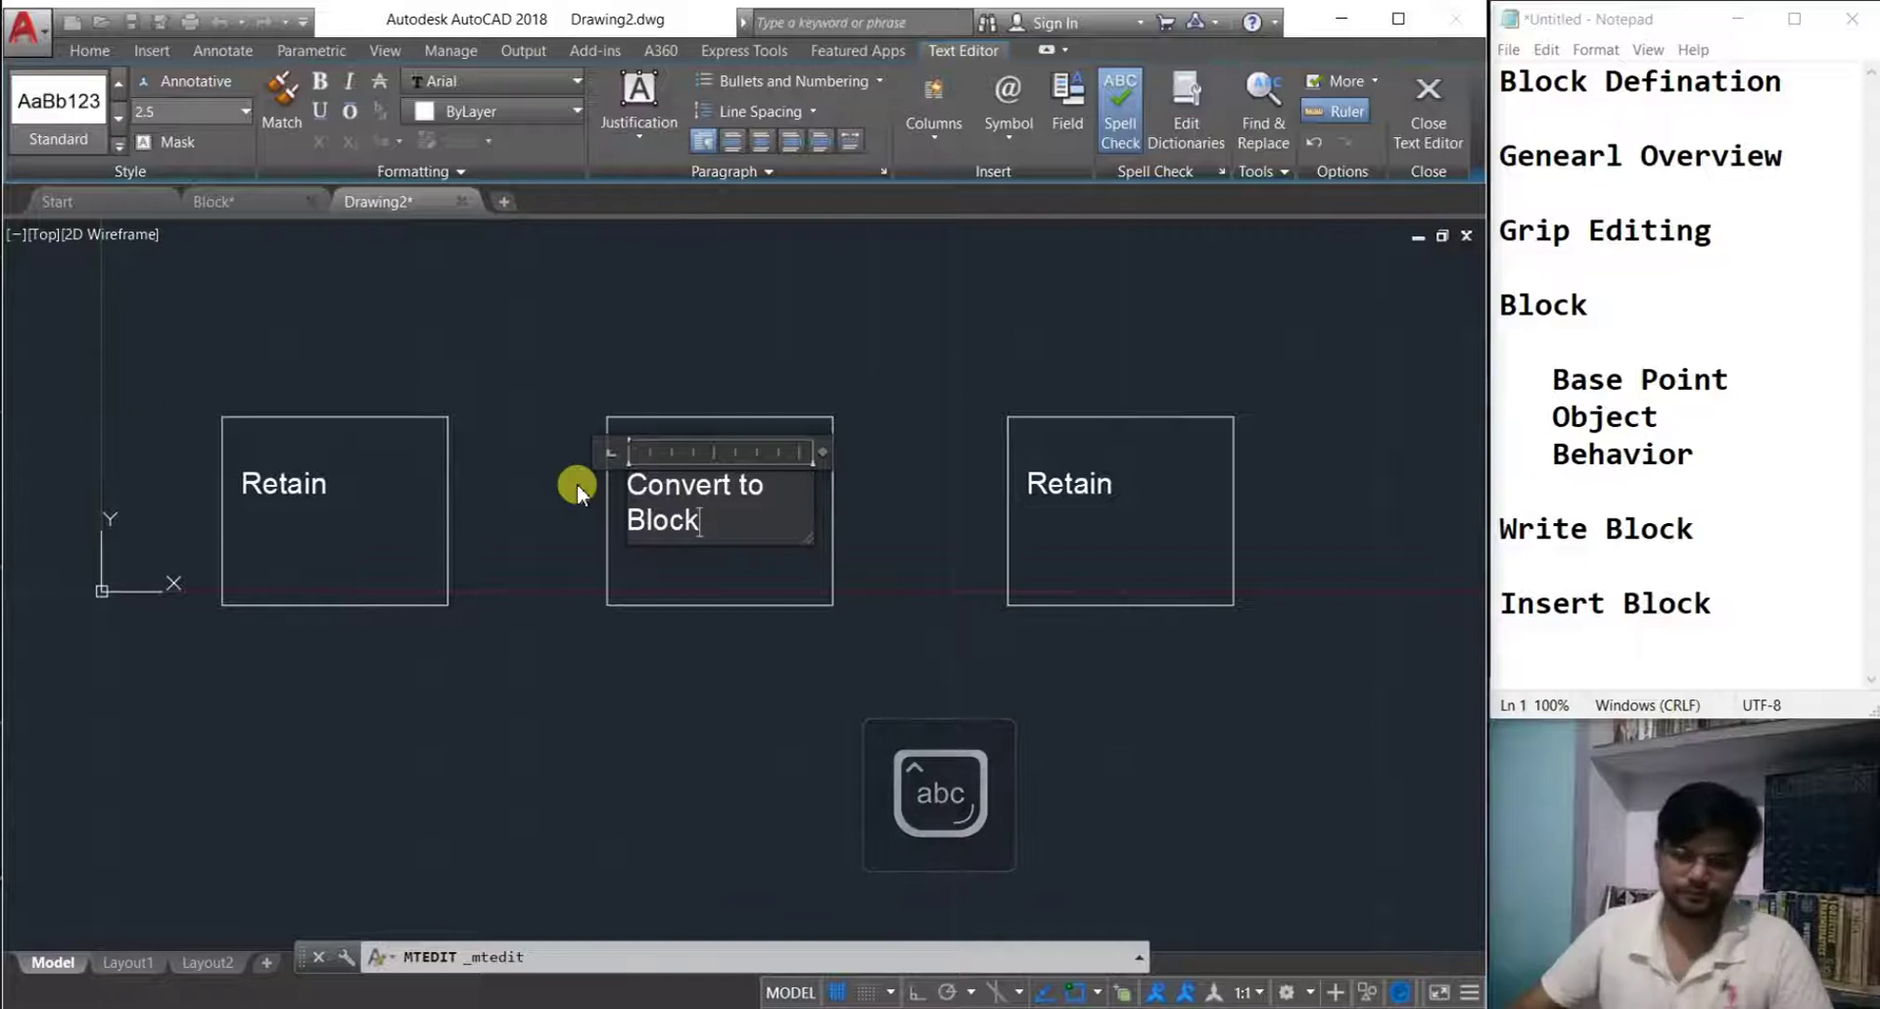
pyautogui.click(578, 484)
# - Replace the right box's label with 'Delete'
pyautogui.doubleClick(1092, 487)
pyautogui.moveTo(1121, 482); pyautogui.dragTo(986, 480)
pyautogui.press('capslock')
pyautogui.write('D')
pyautogui.press('capslock')
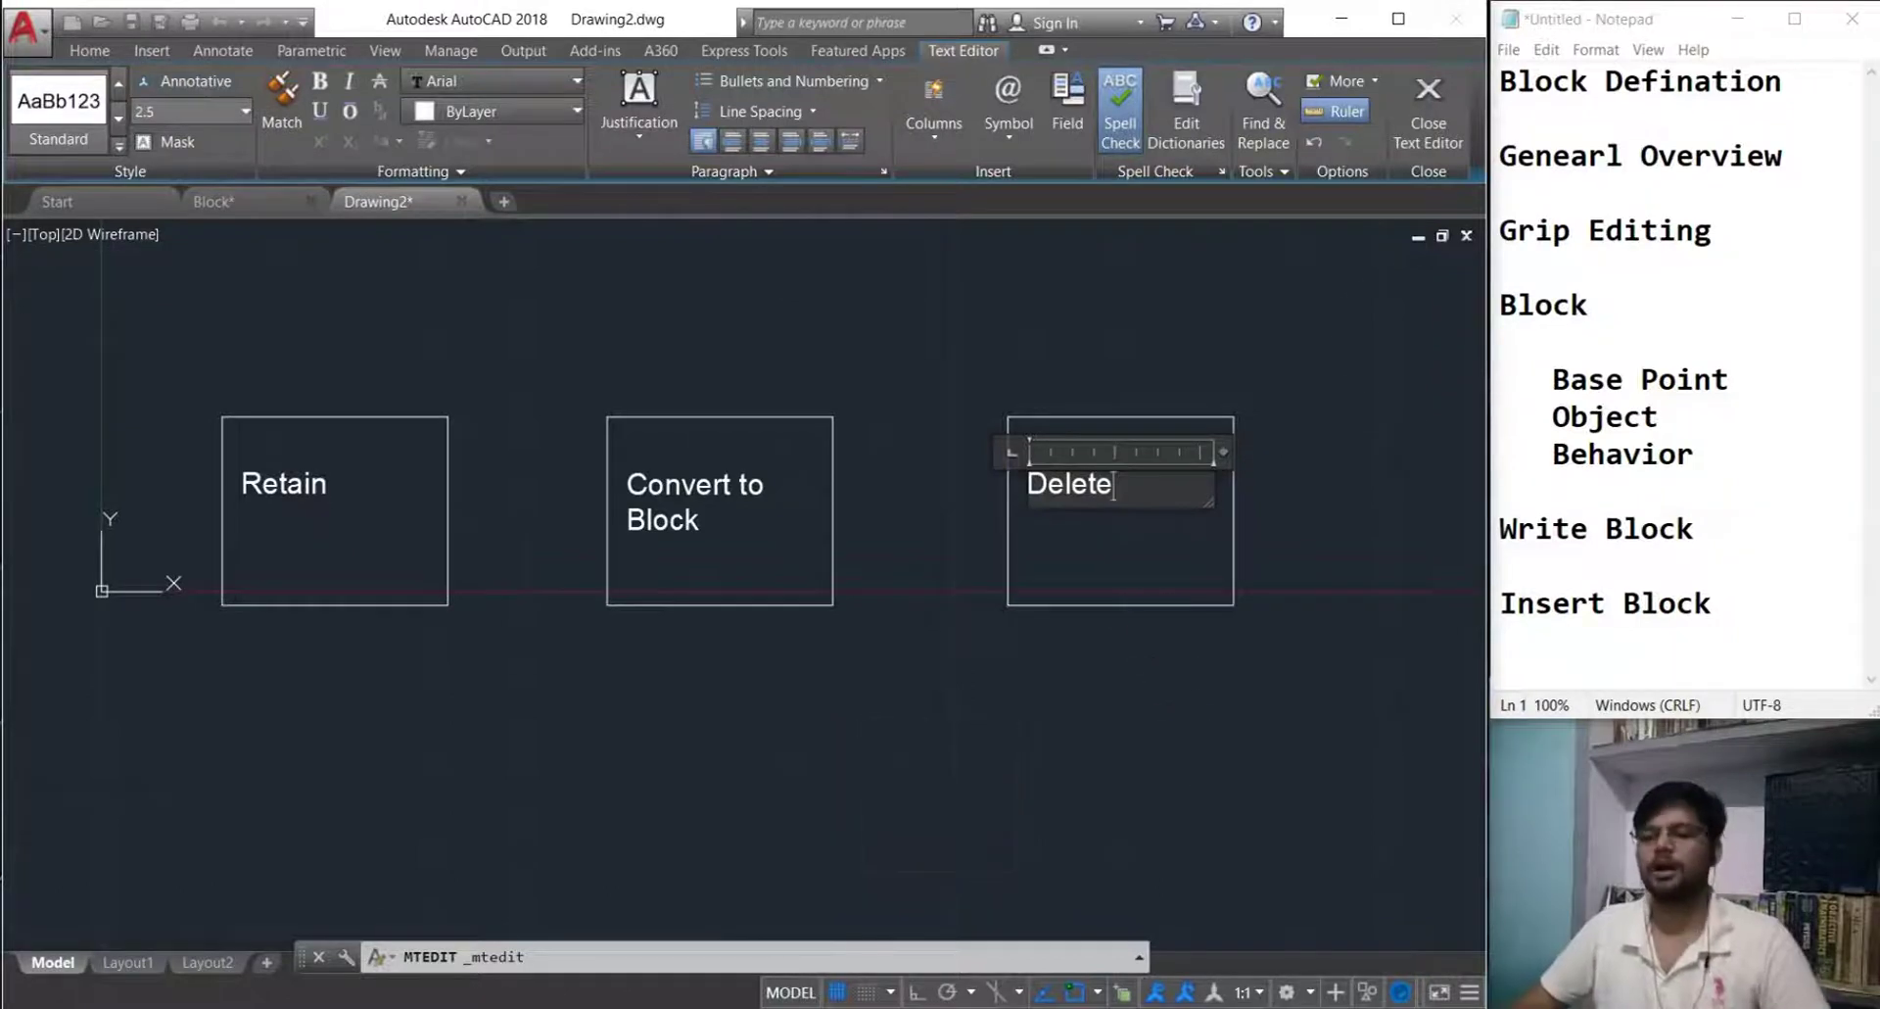
pyautogui.click(1194, 736)
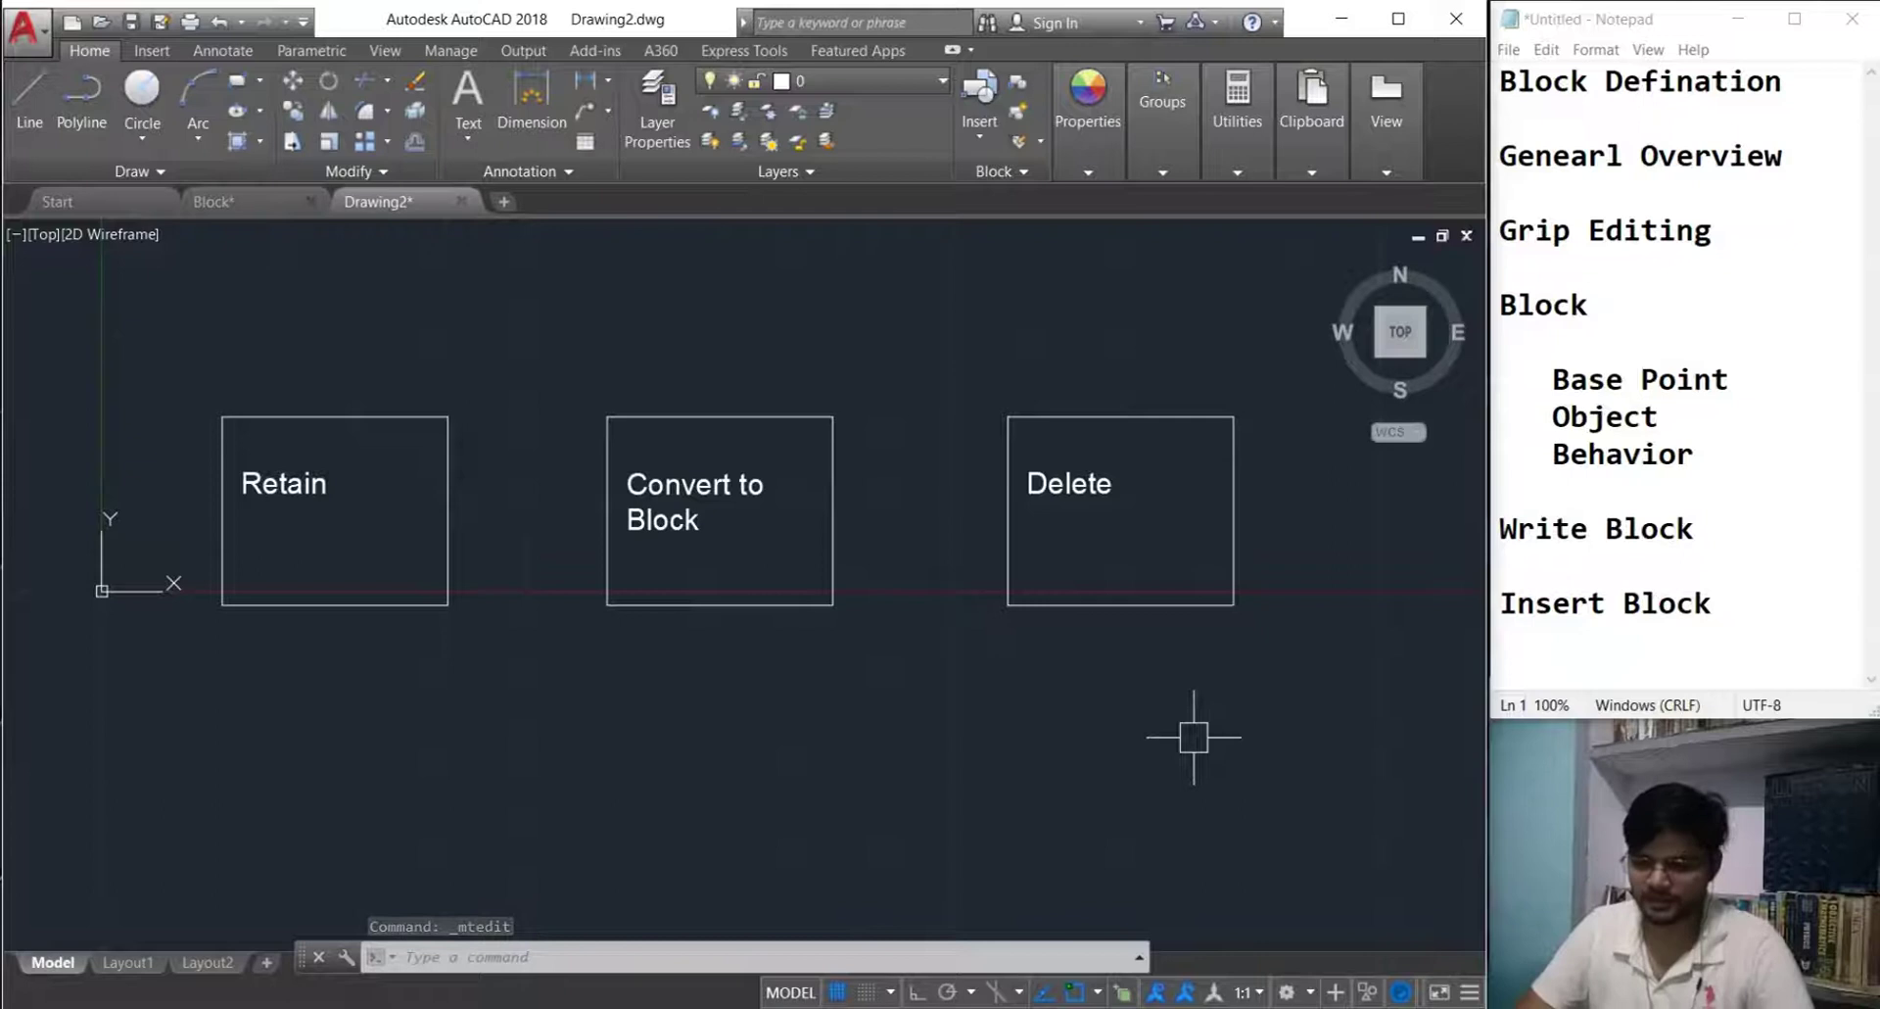
# - Copy the Retain box and its label to the left of the row, then open Block Definition
pyautogui.scroll(-2, 1194, 736)
pyautogui.moveTo(806, 698); pyautogui.dragTo(958, 659, button='middle')
pyautogui.click(923, 648)
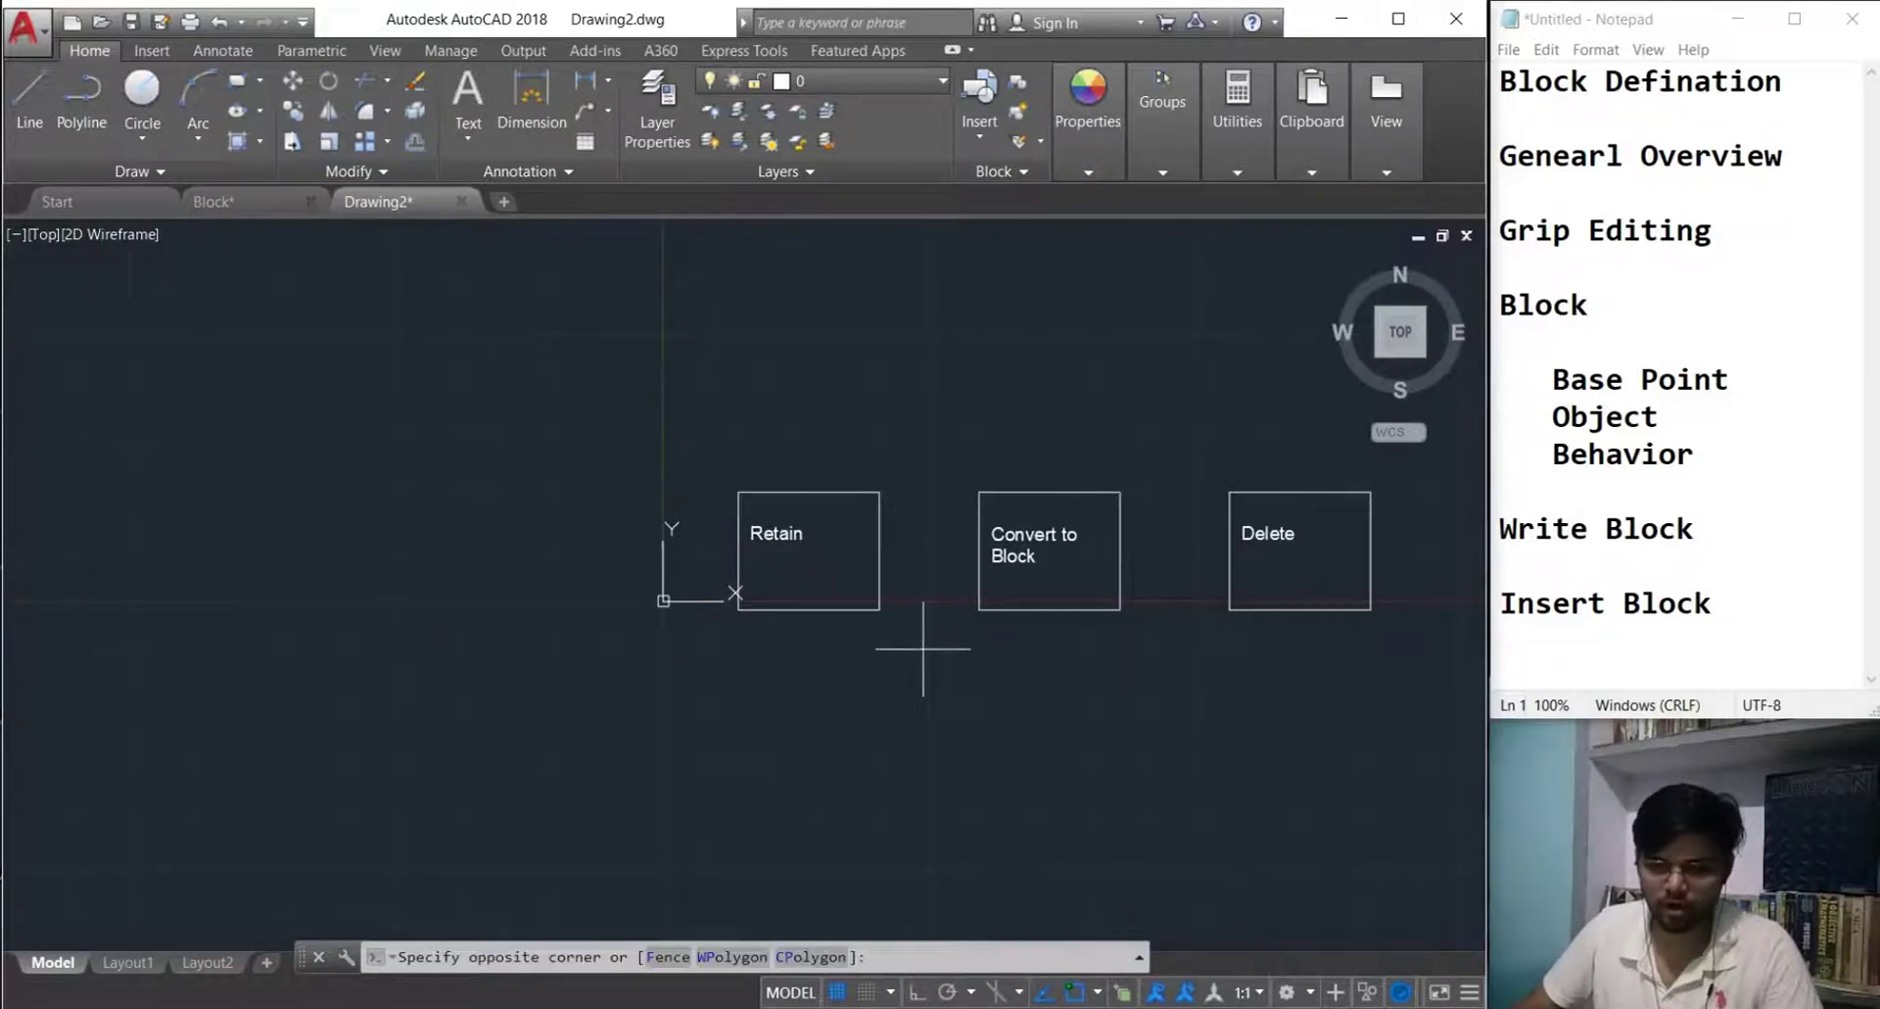
pyautogui.click(720, 452)
pyautogui.write('co')
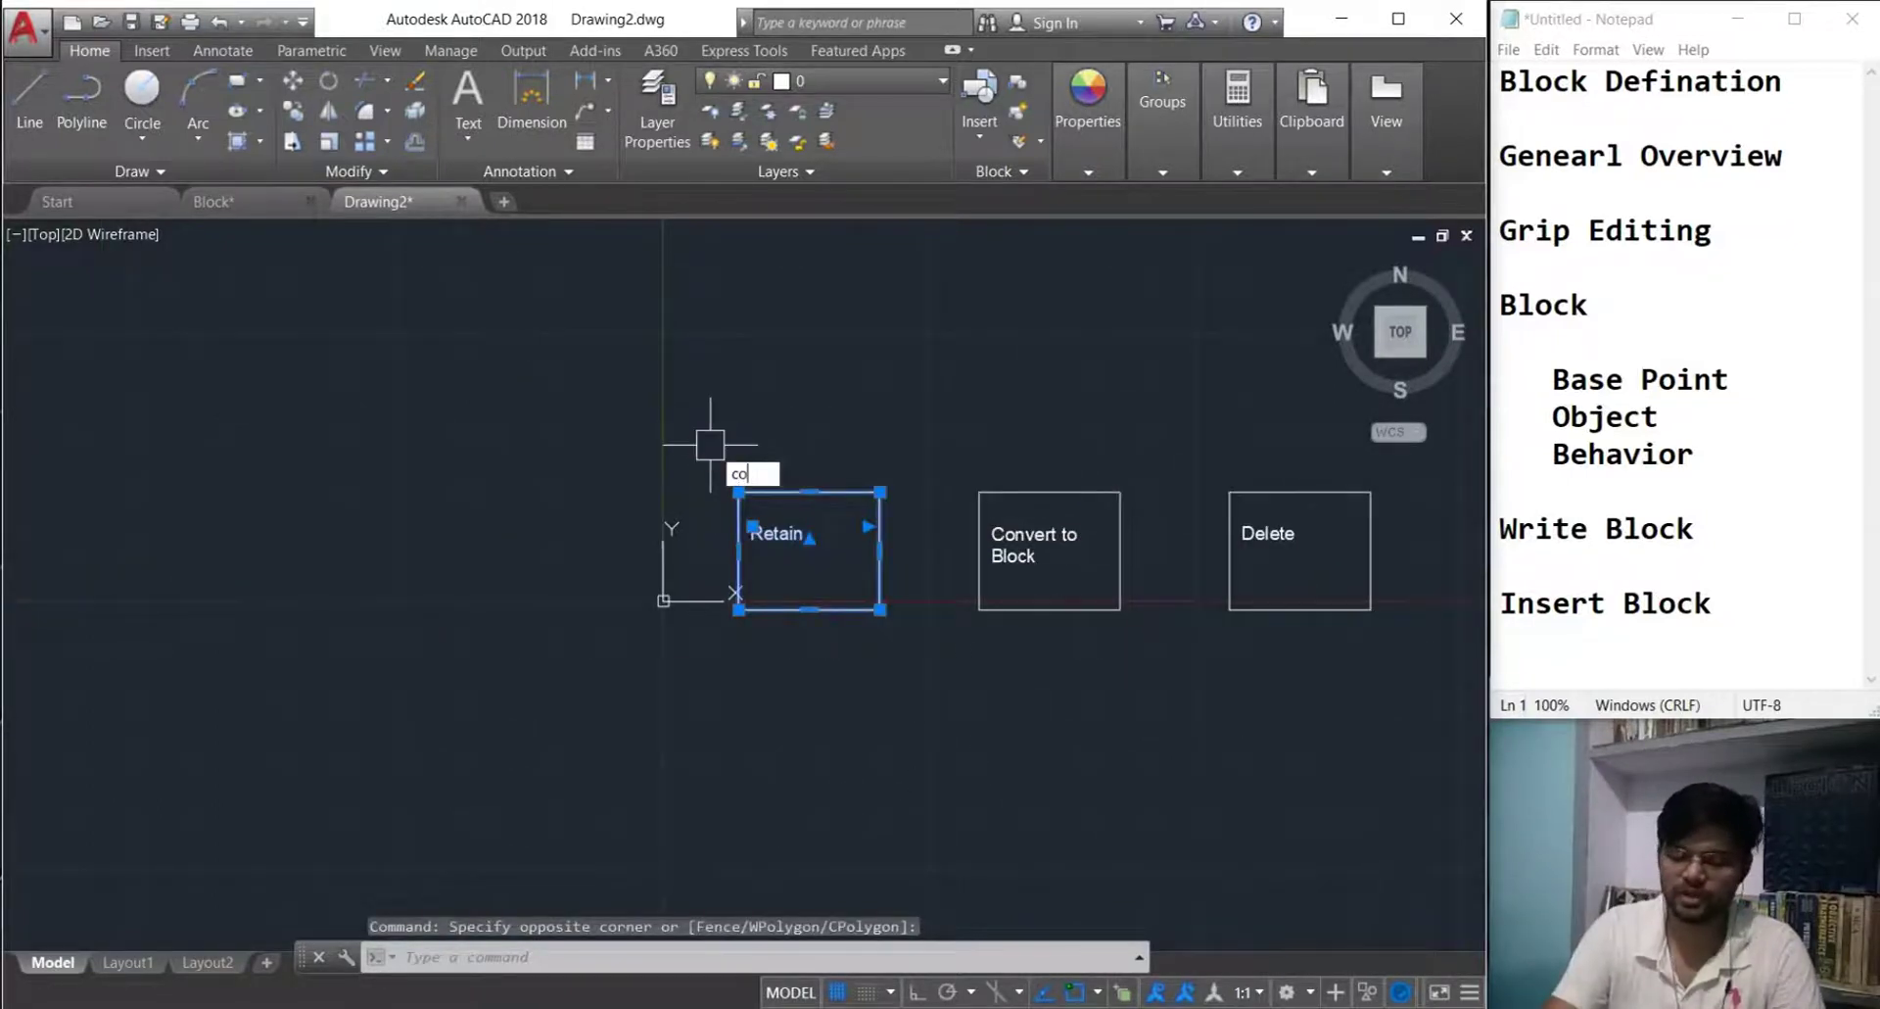
pyautogui.press('Return')
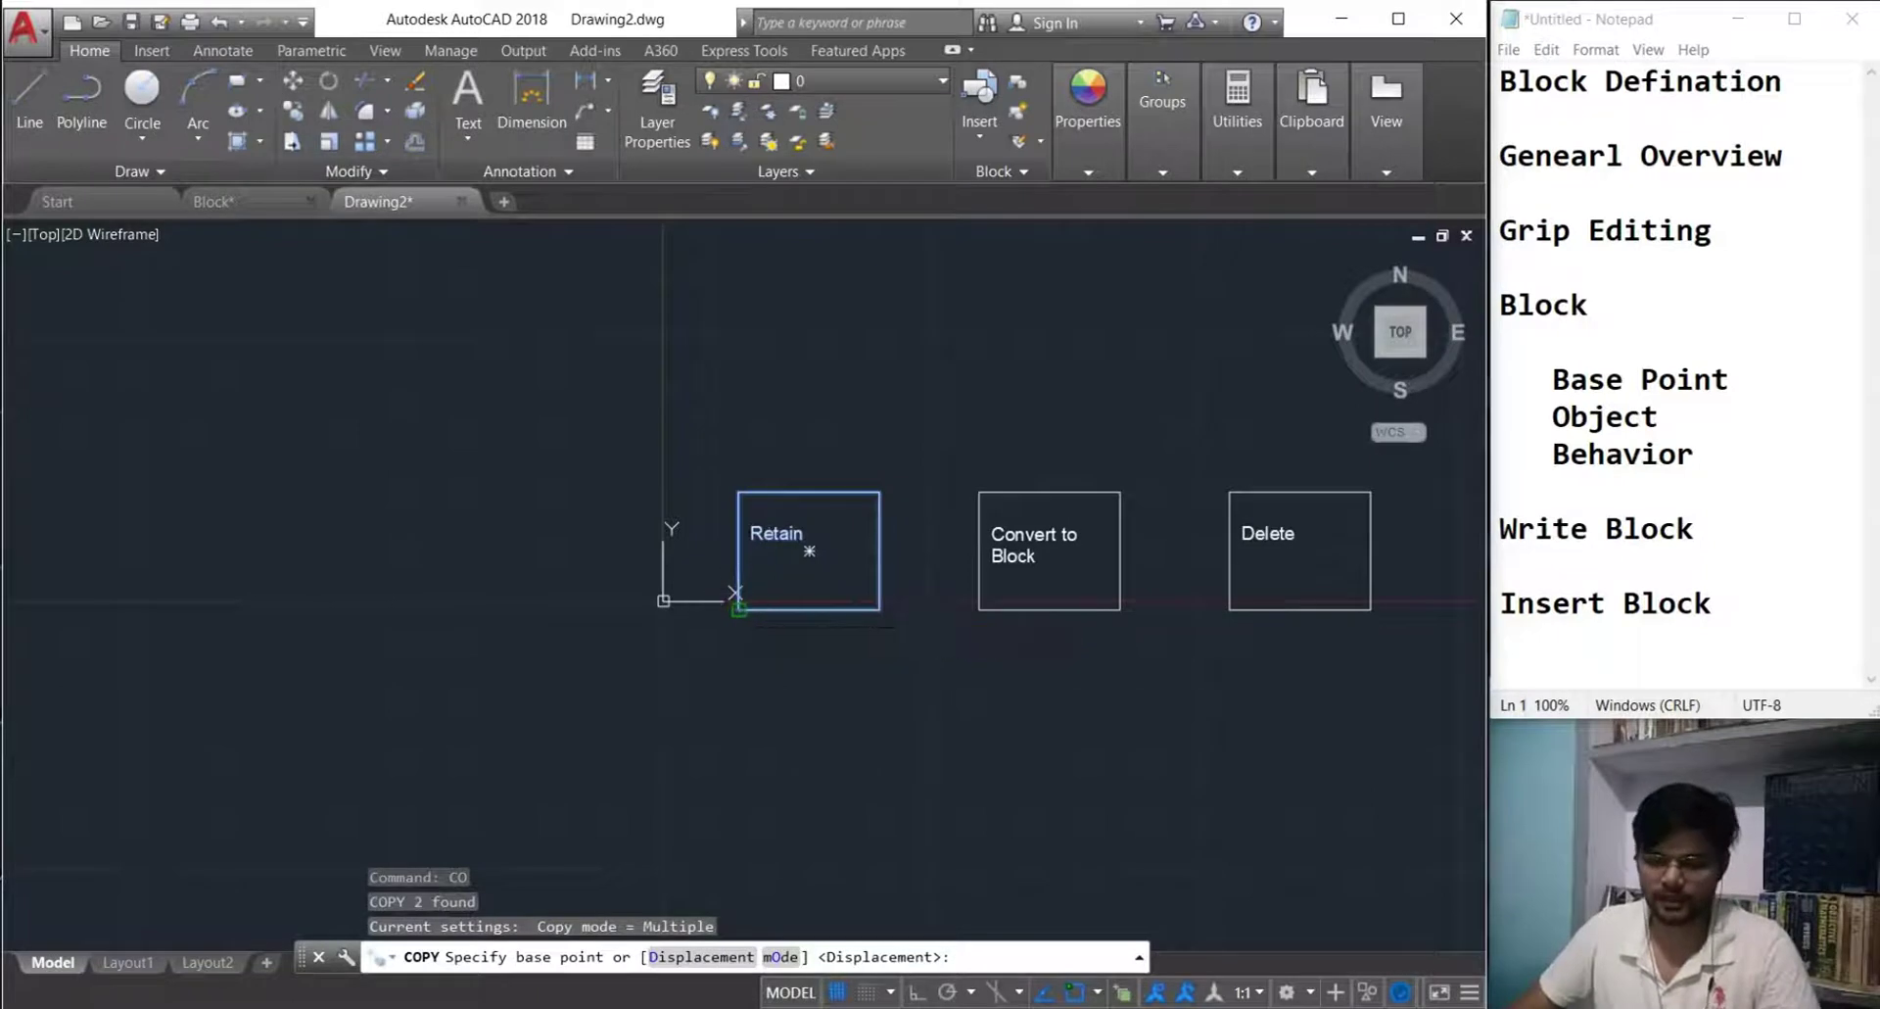
pyautogui.click(738, 609)
pyautogui.click(340, 623)
pyautogui.press('Escape')
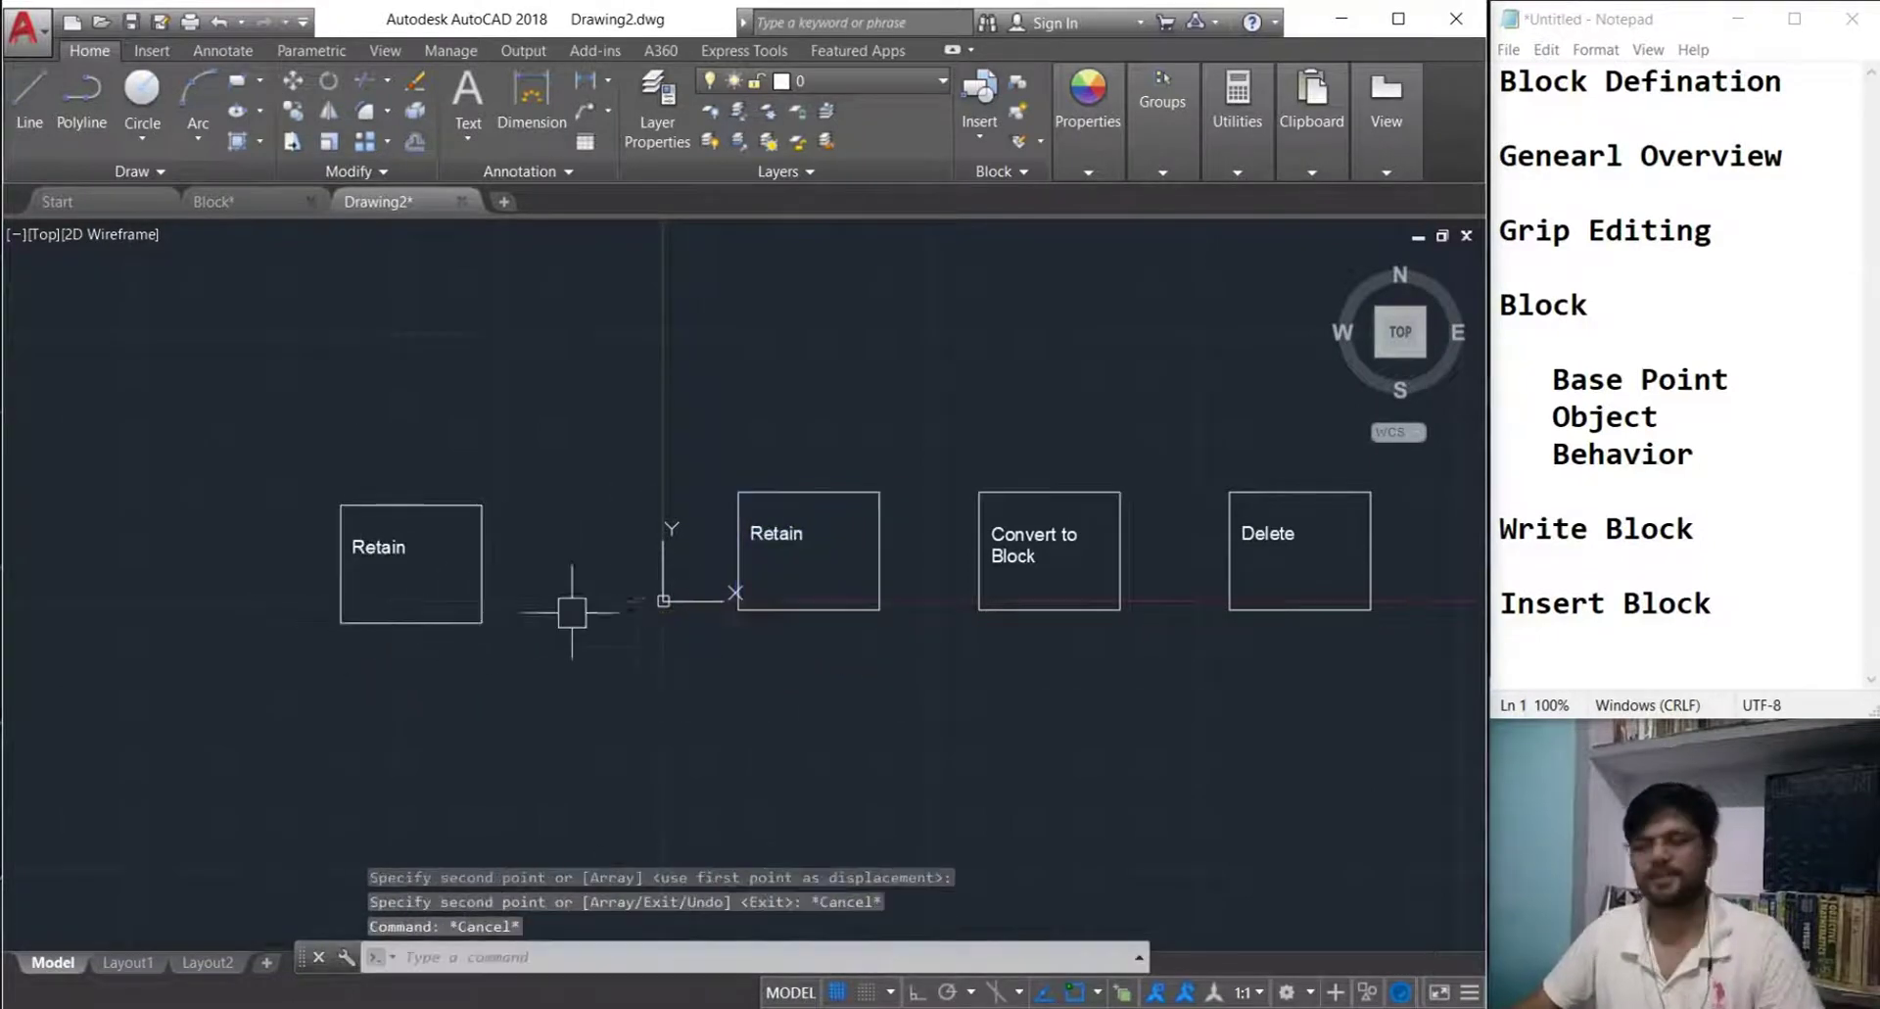
pyautogui.write('b')
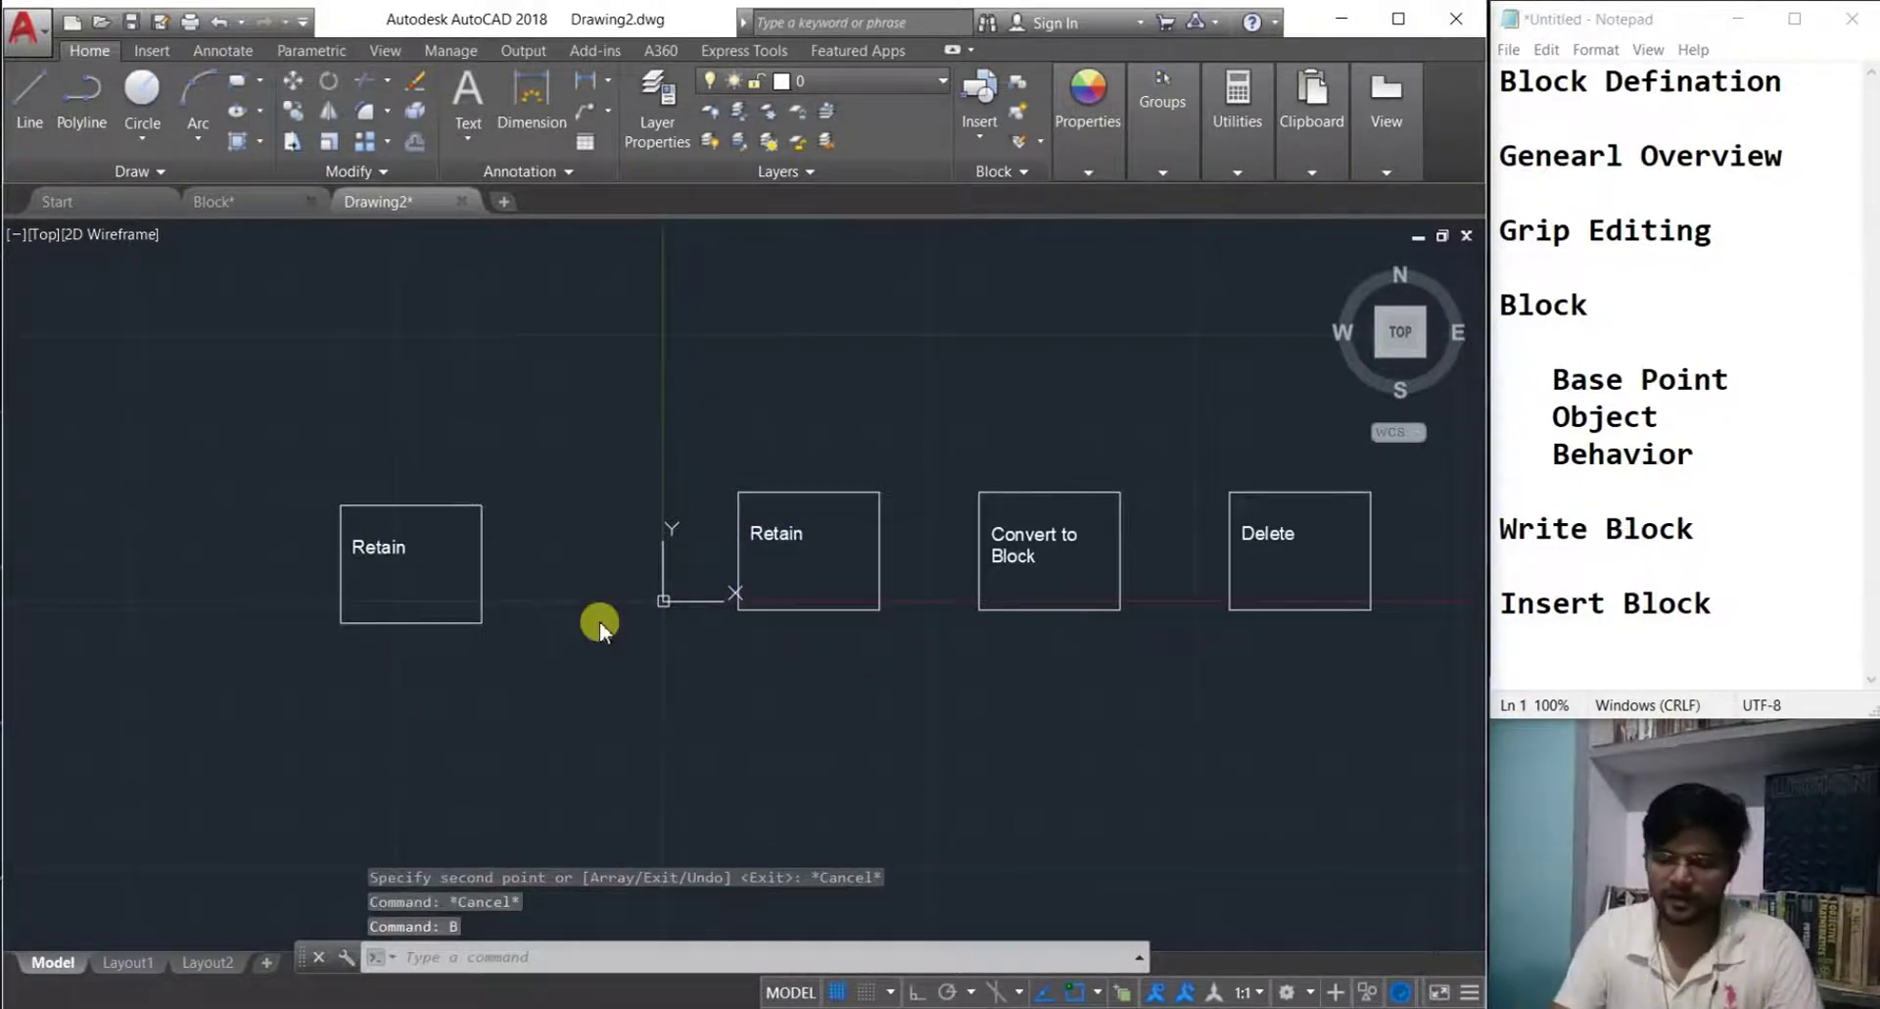
pyautogui.press('Return')
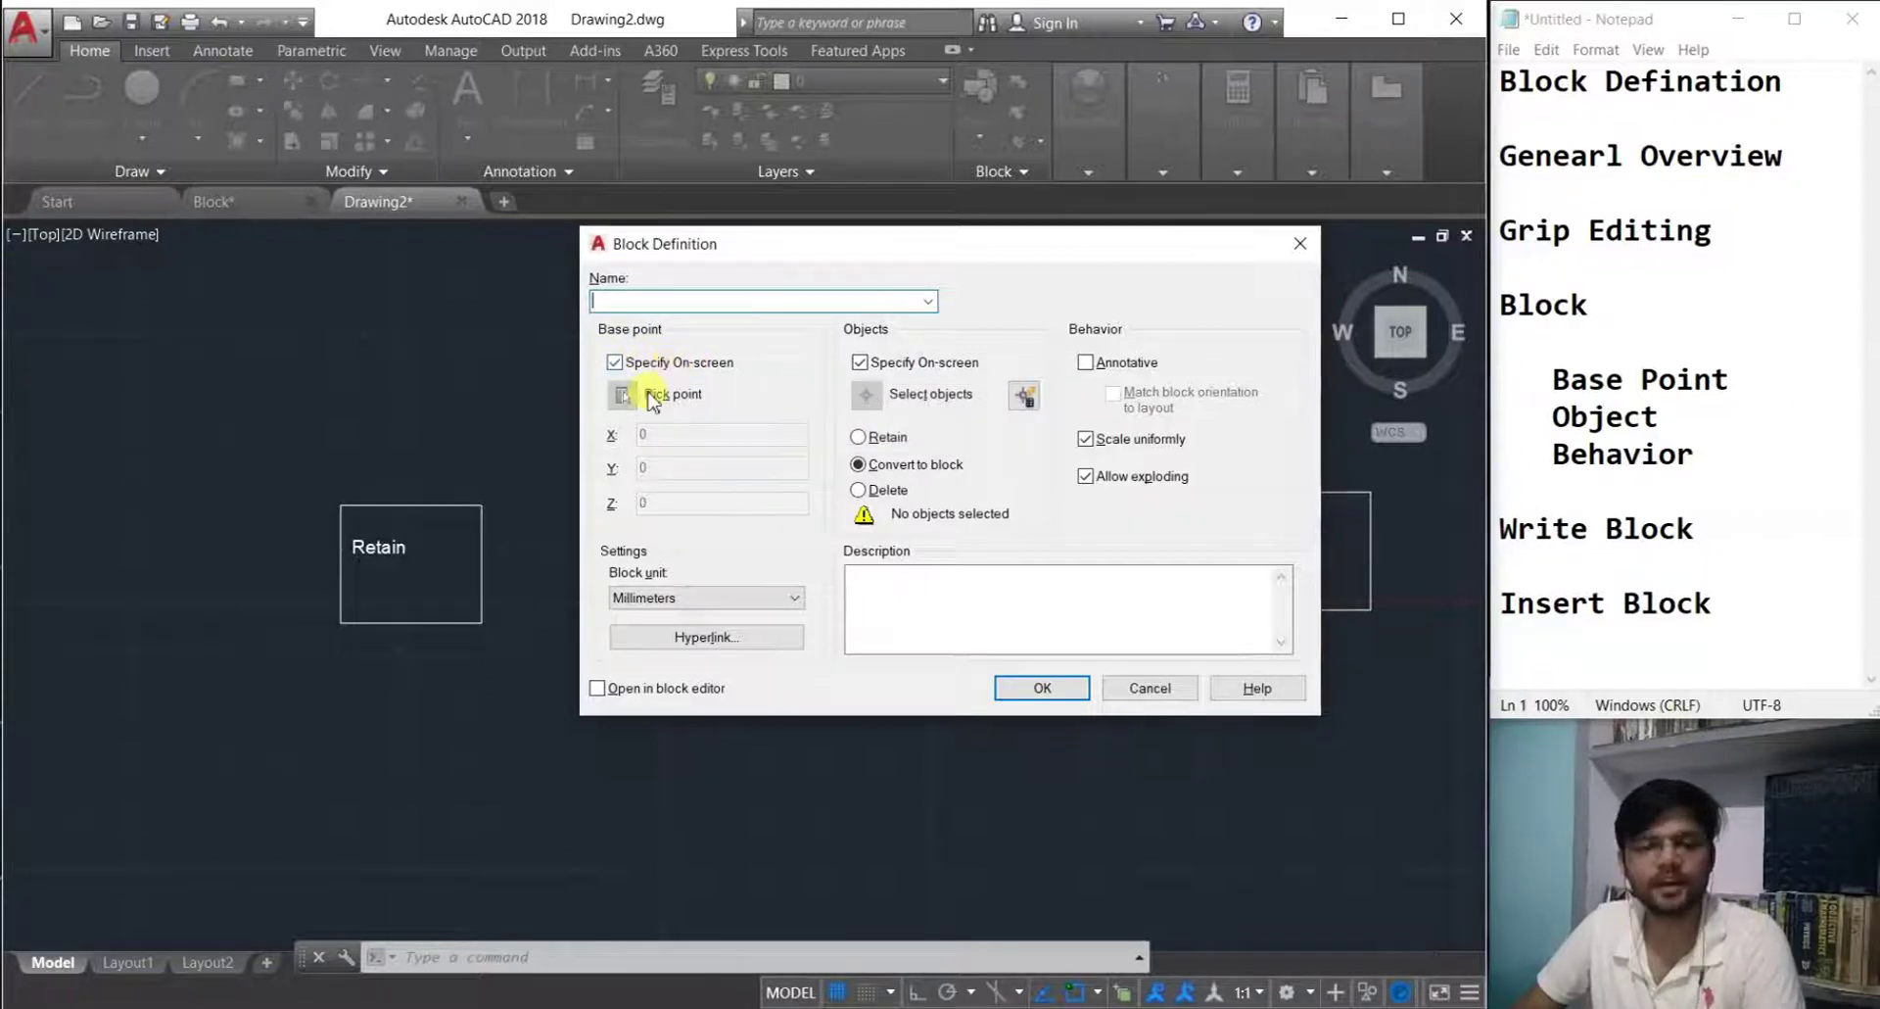
# - Pick the block base point at the Retain box corner, then cancel Block Definition without creating a block
pyautogui.click(613, 362)
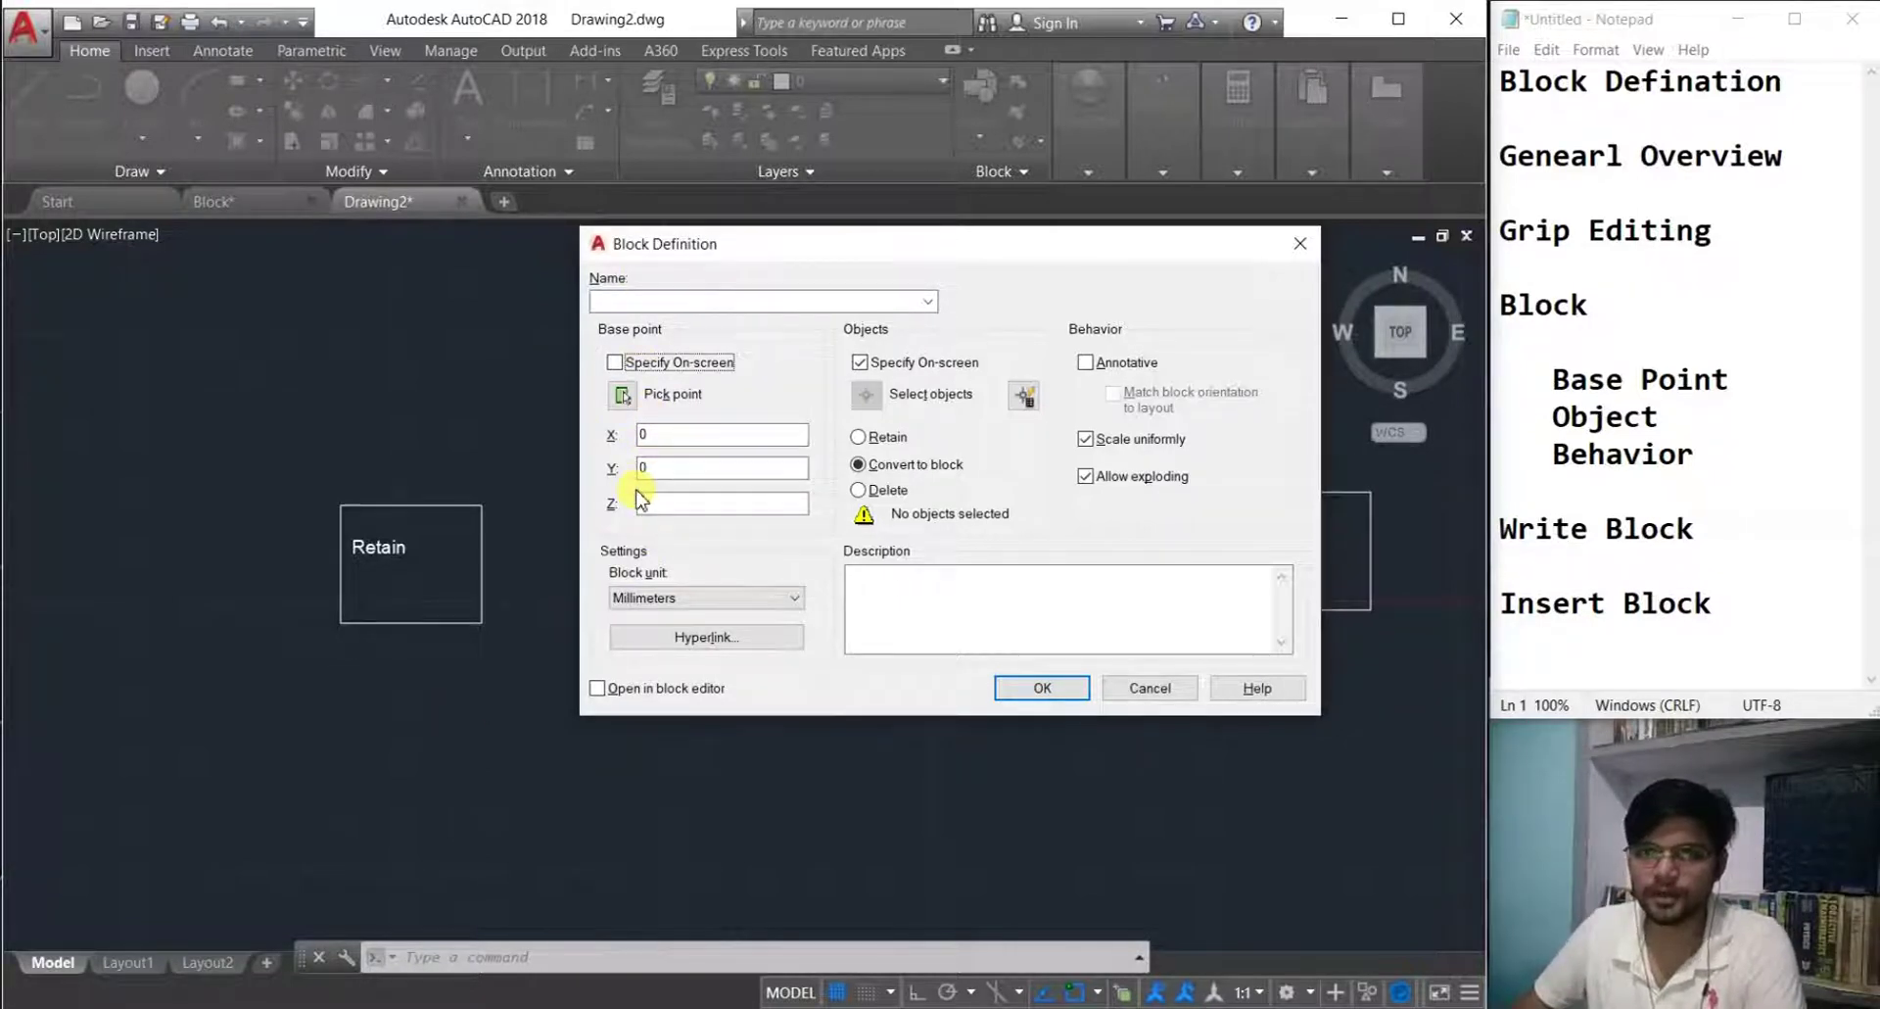
pyautogui.click(622, 394)
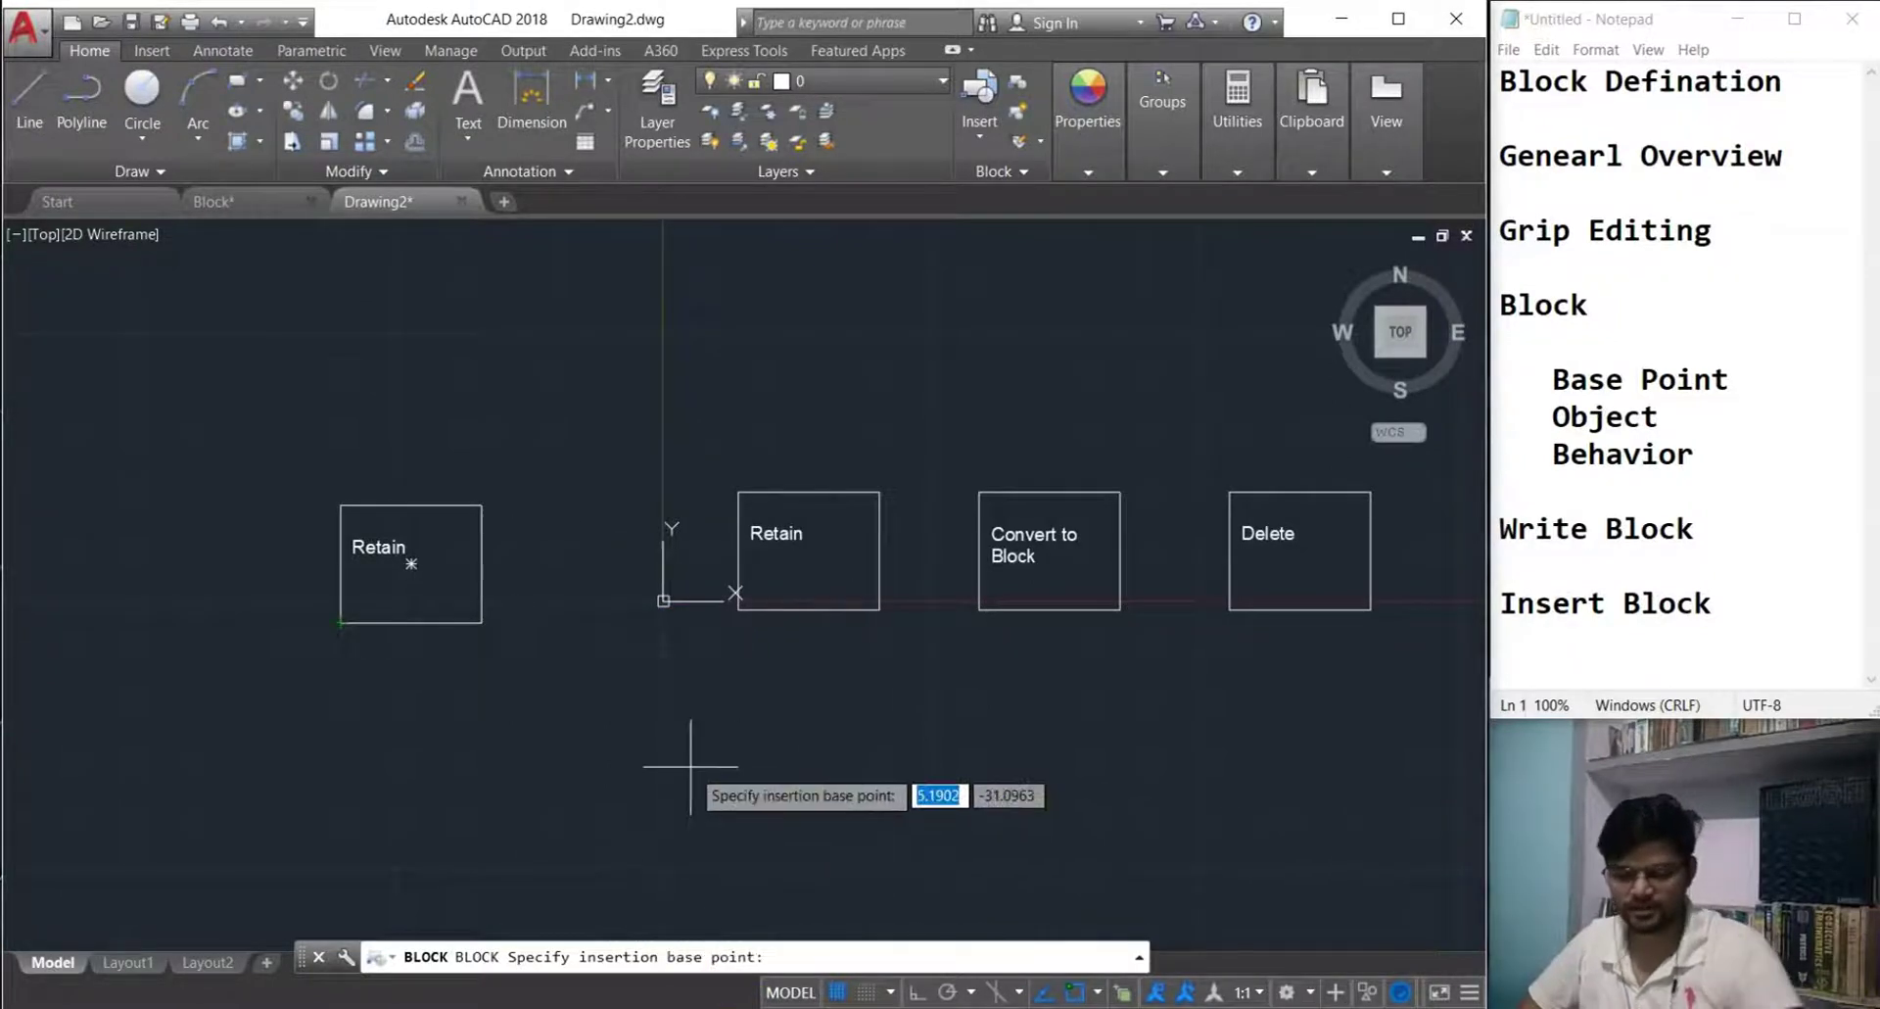
pyautogui.click(341, 622)
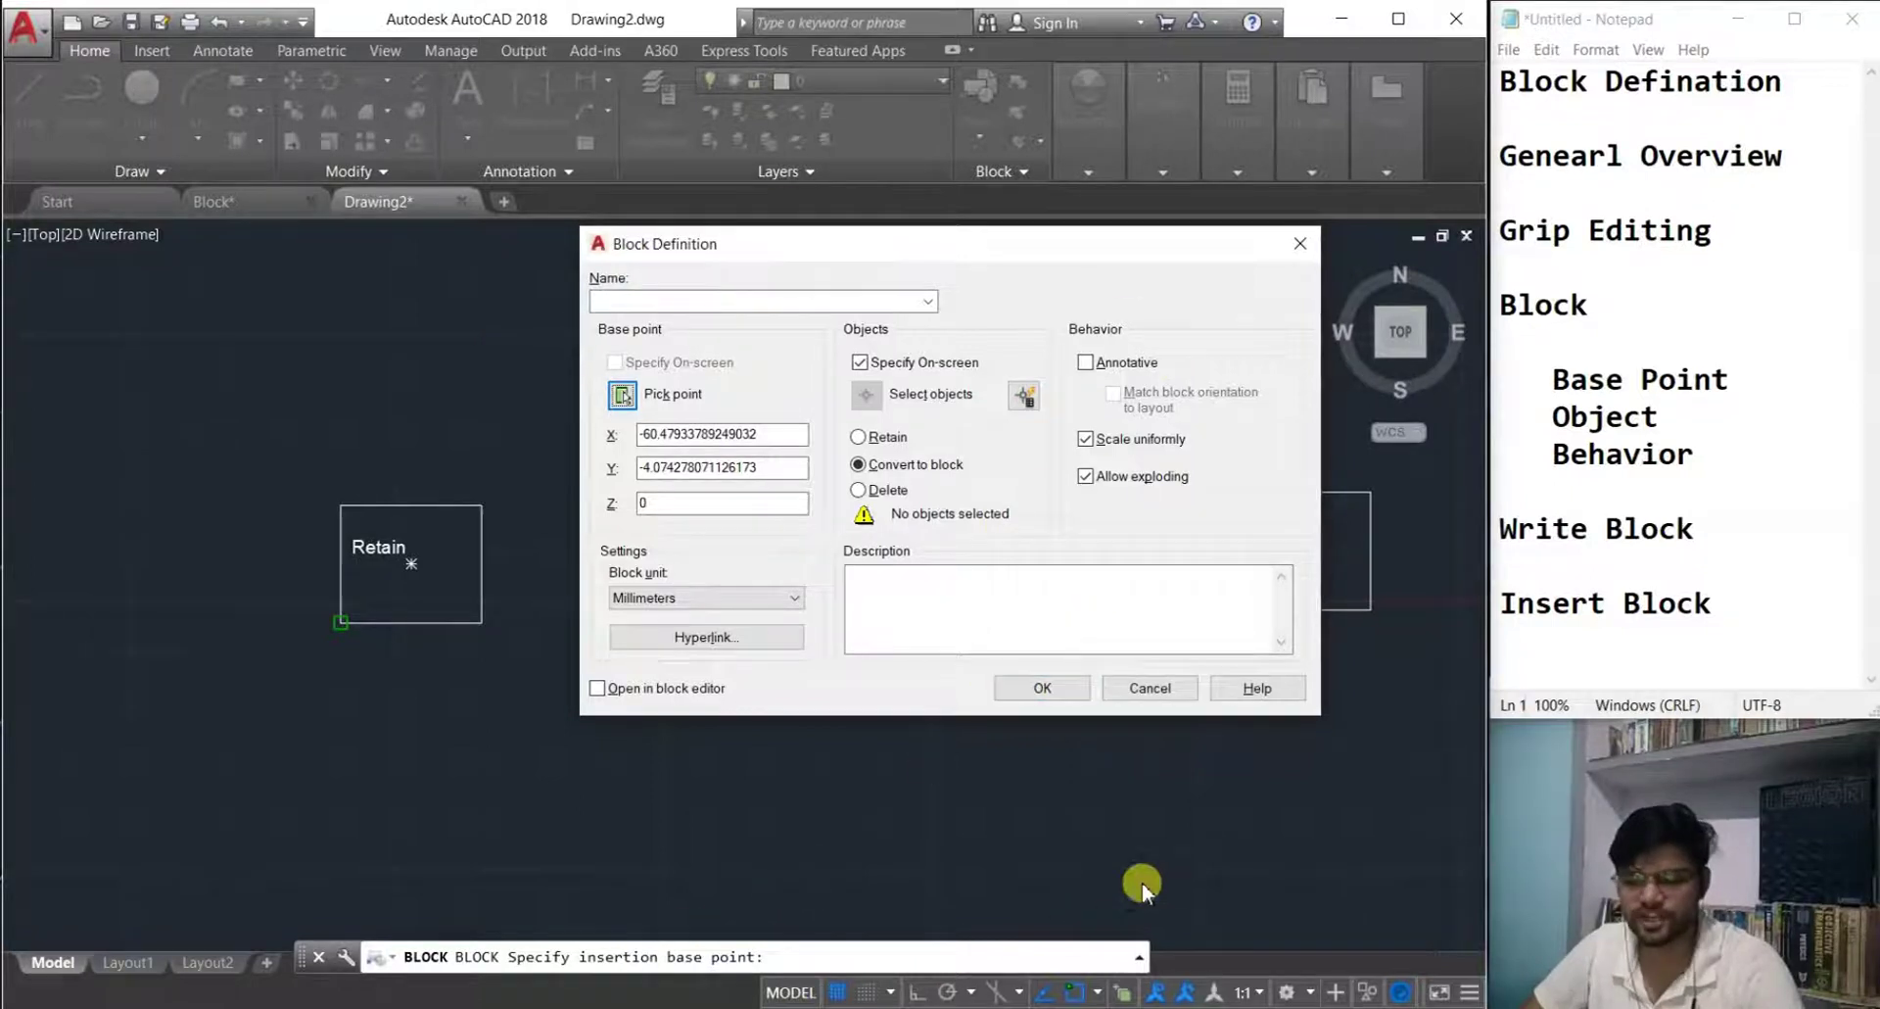
pyautogui.click(1148, 688)
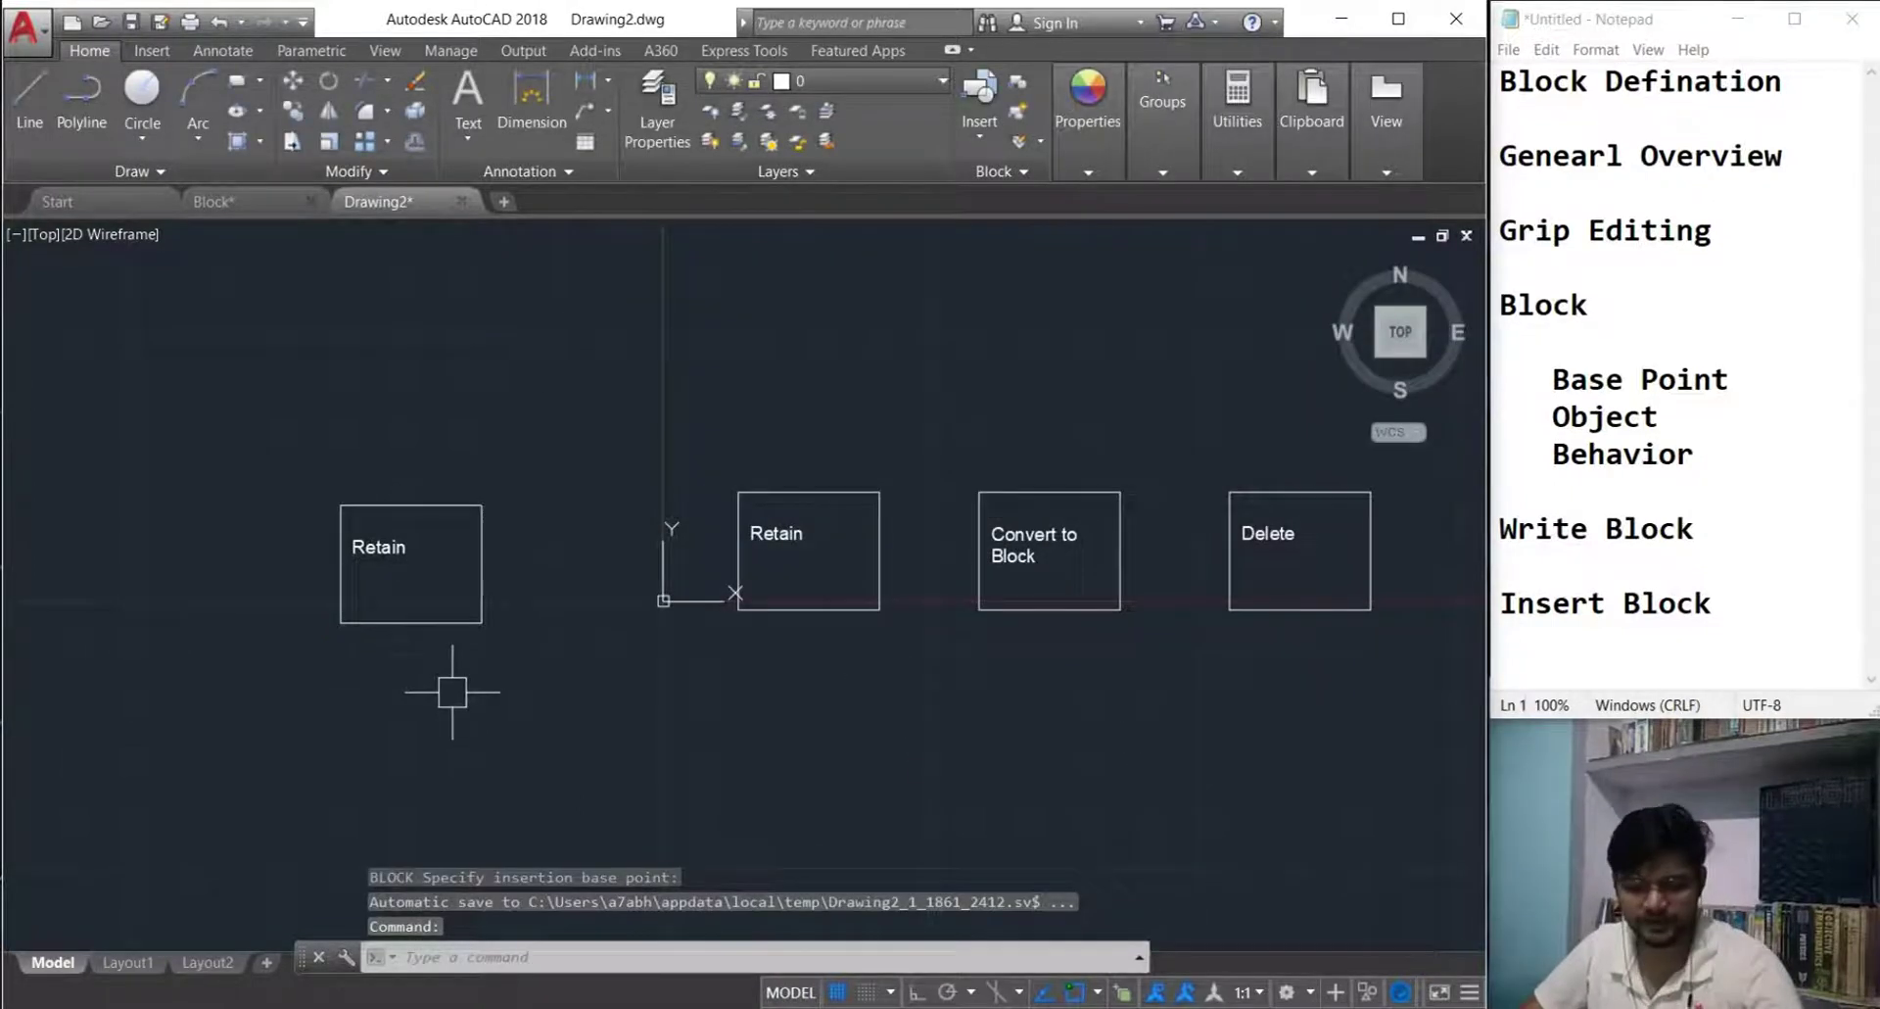
# - Define a block named Retain from the middle box, keeping the originals, with its base point at the corner
pyautogui.write('b')
pyautogui.press('Return')
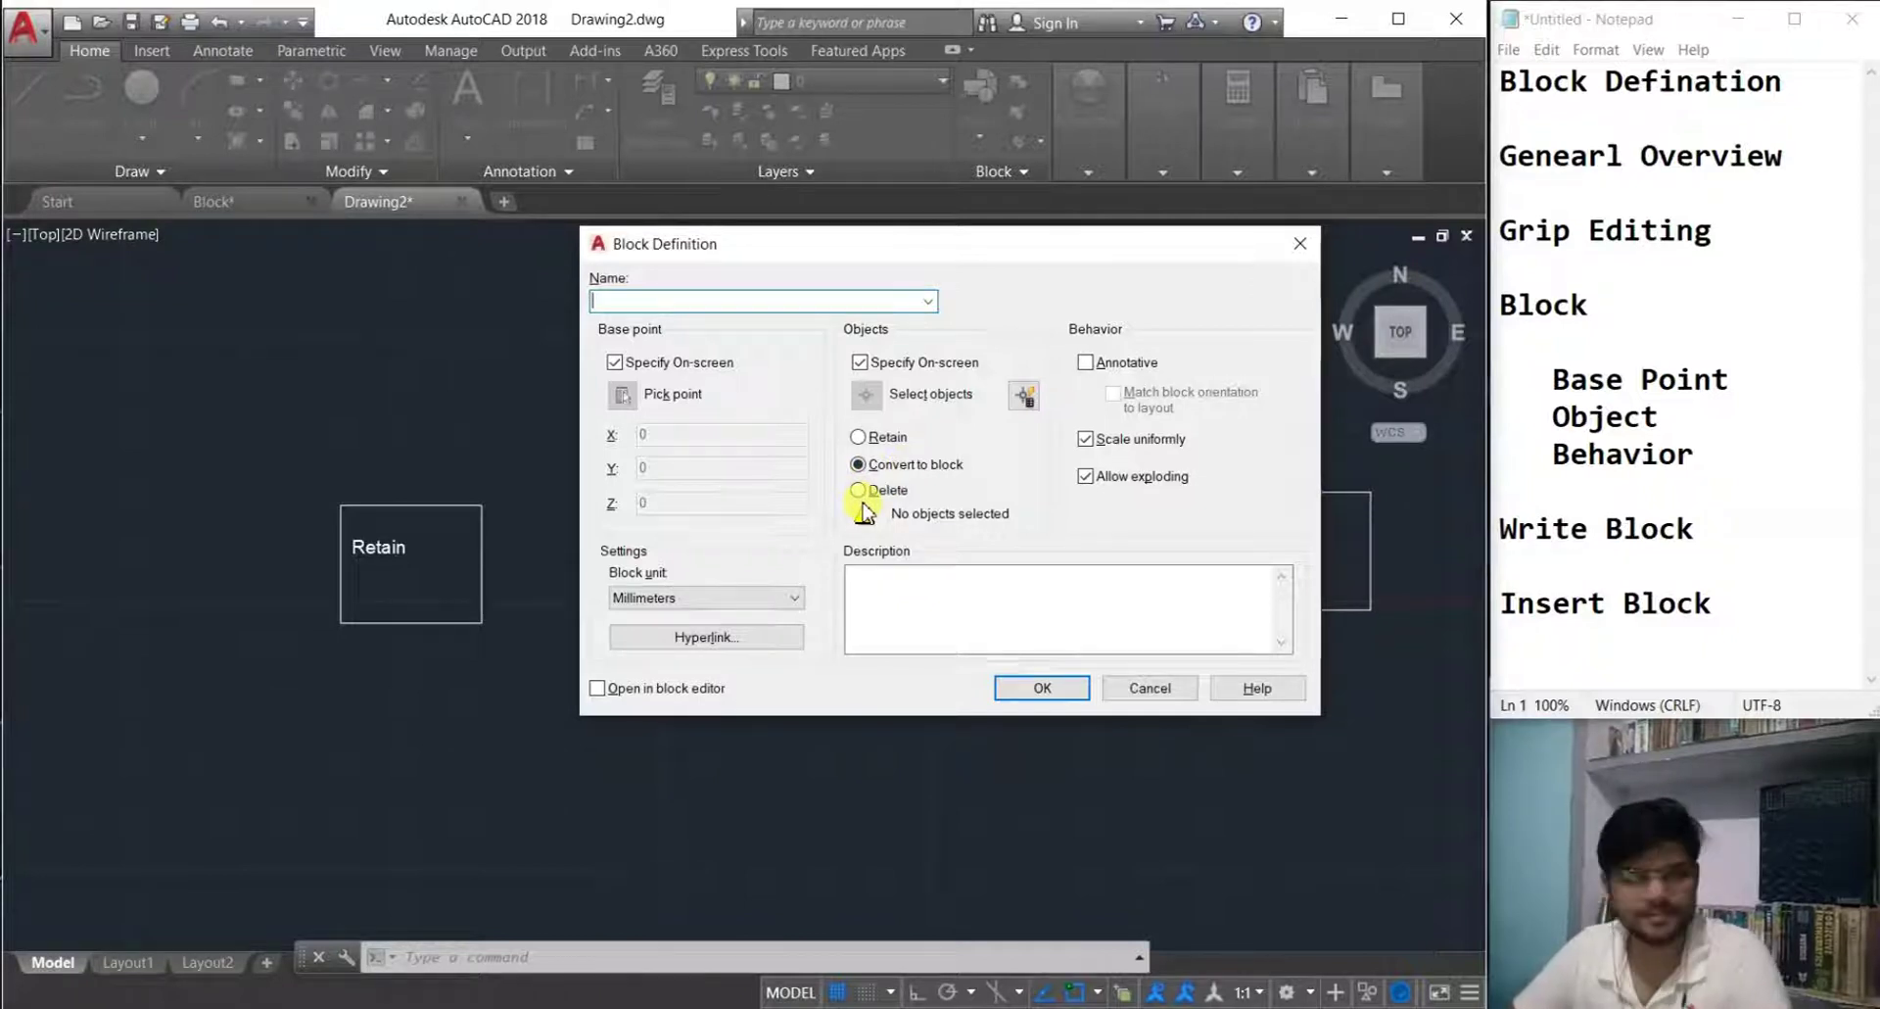
pyautogui.click(859, 436)
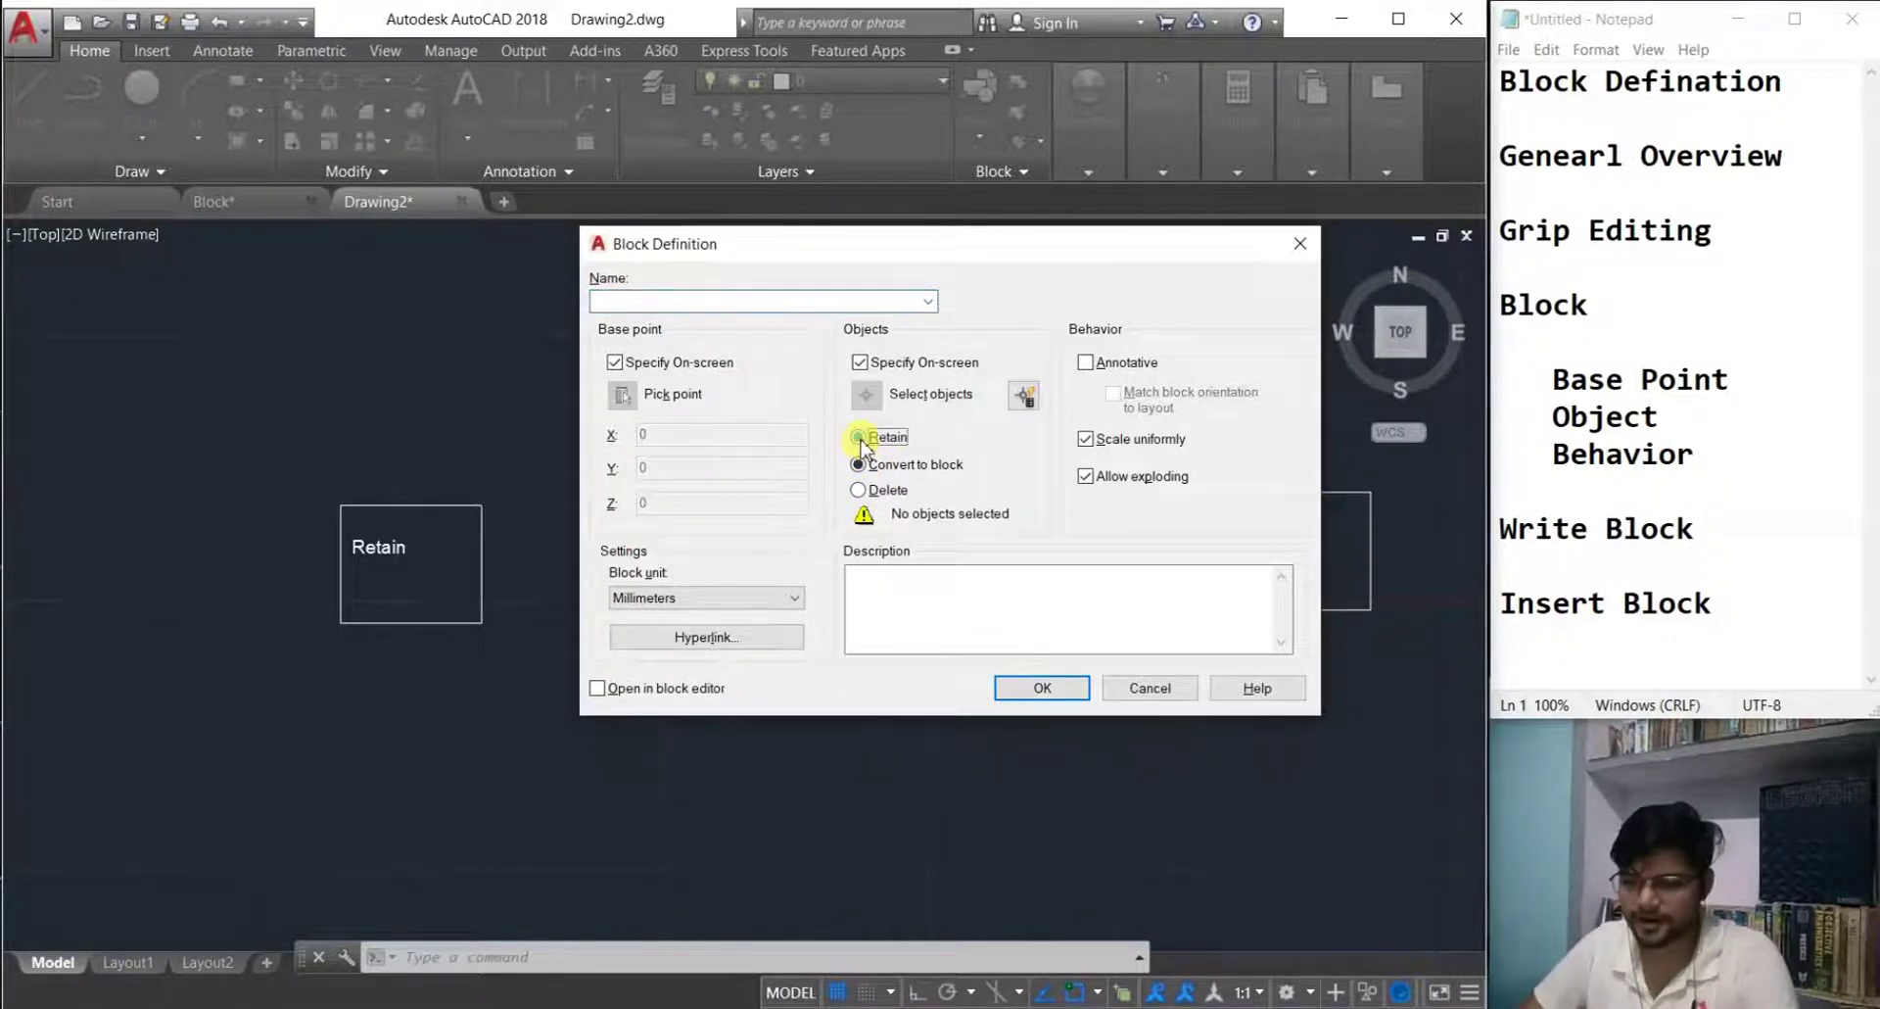
pyautogui.click(720, 303)
pyautogui.write('Retain')
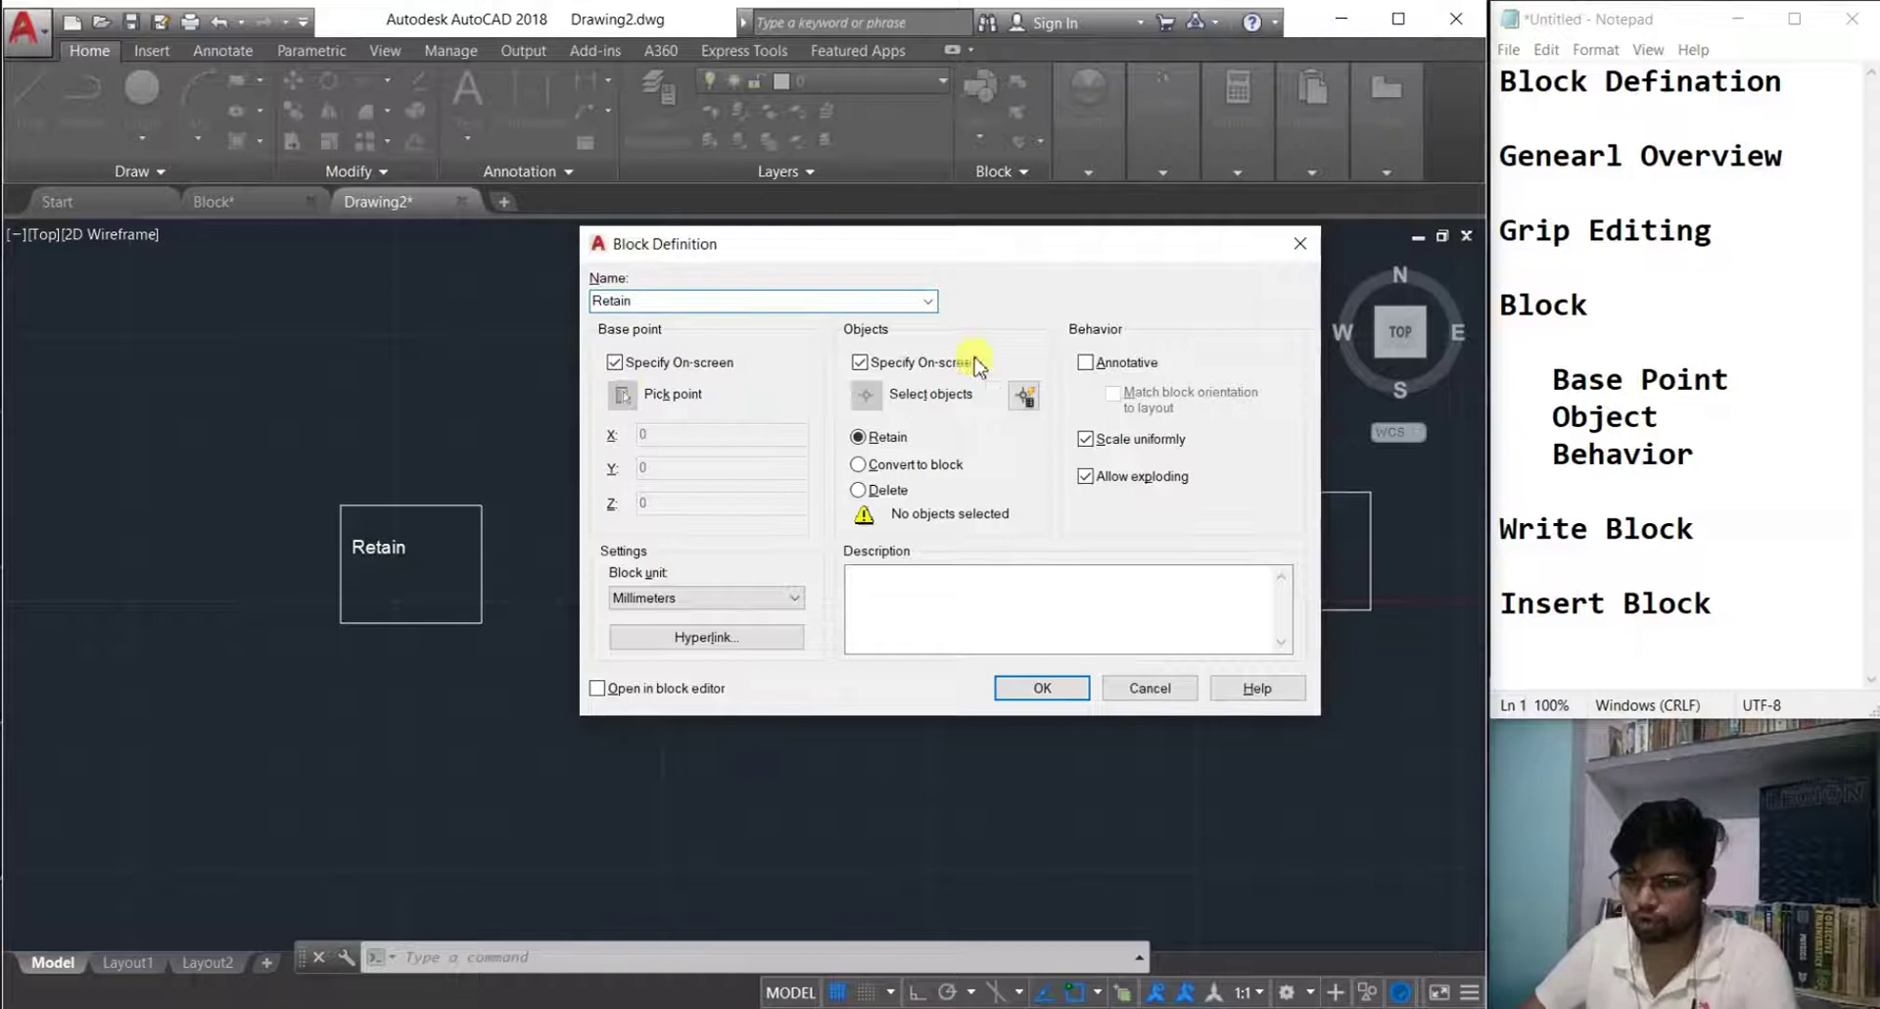
pyautogui.click(1040, 688)
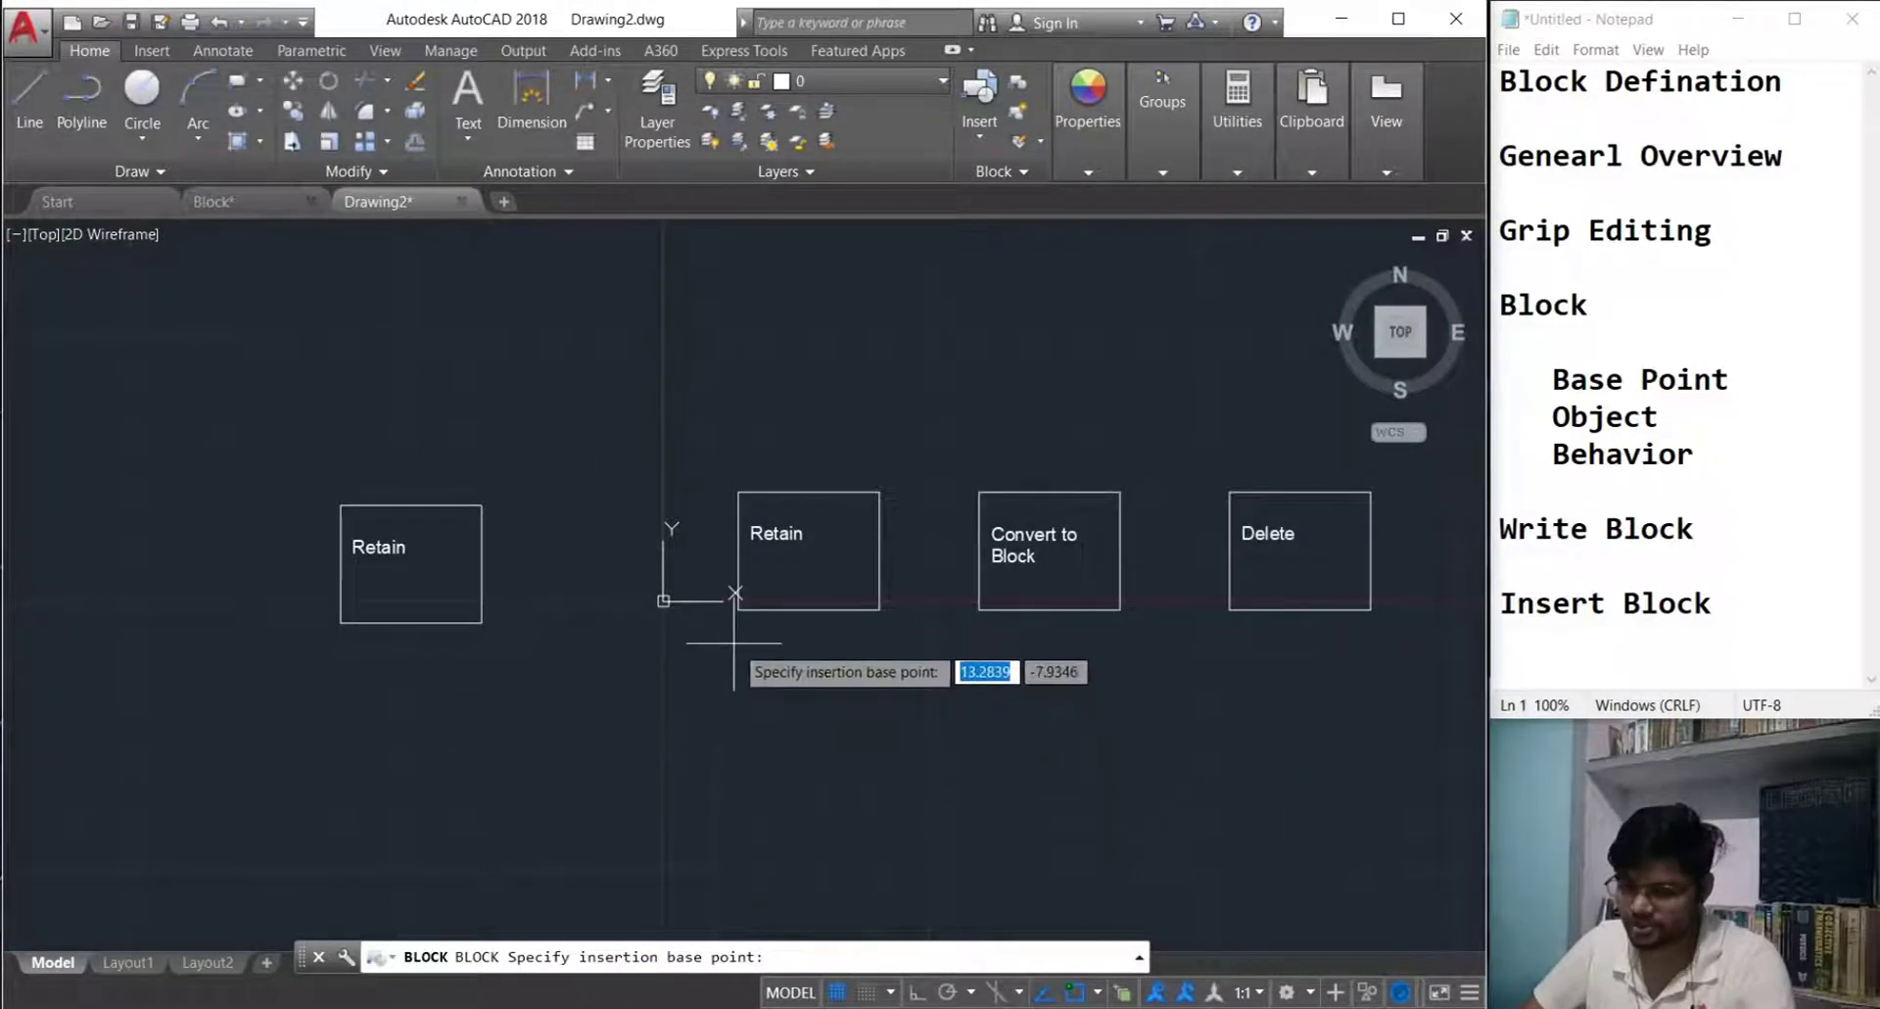
pyautogui.click(737, 607)
pyautogui.click(902, 644)
pyautogui.click(722, 432)
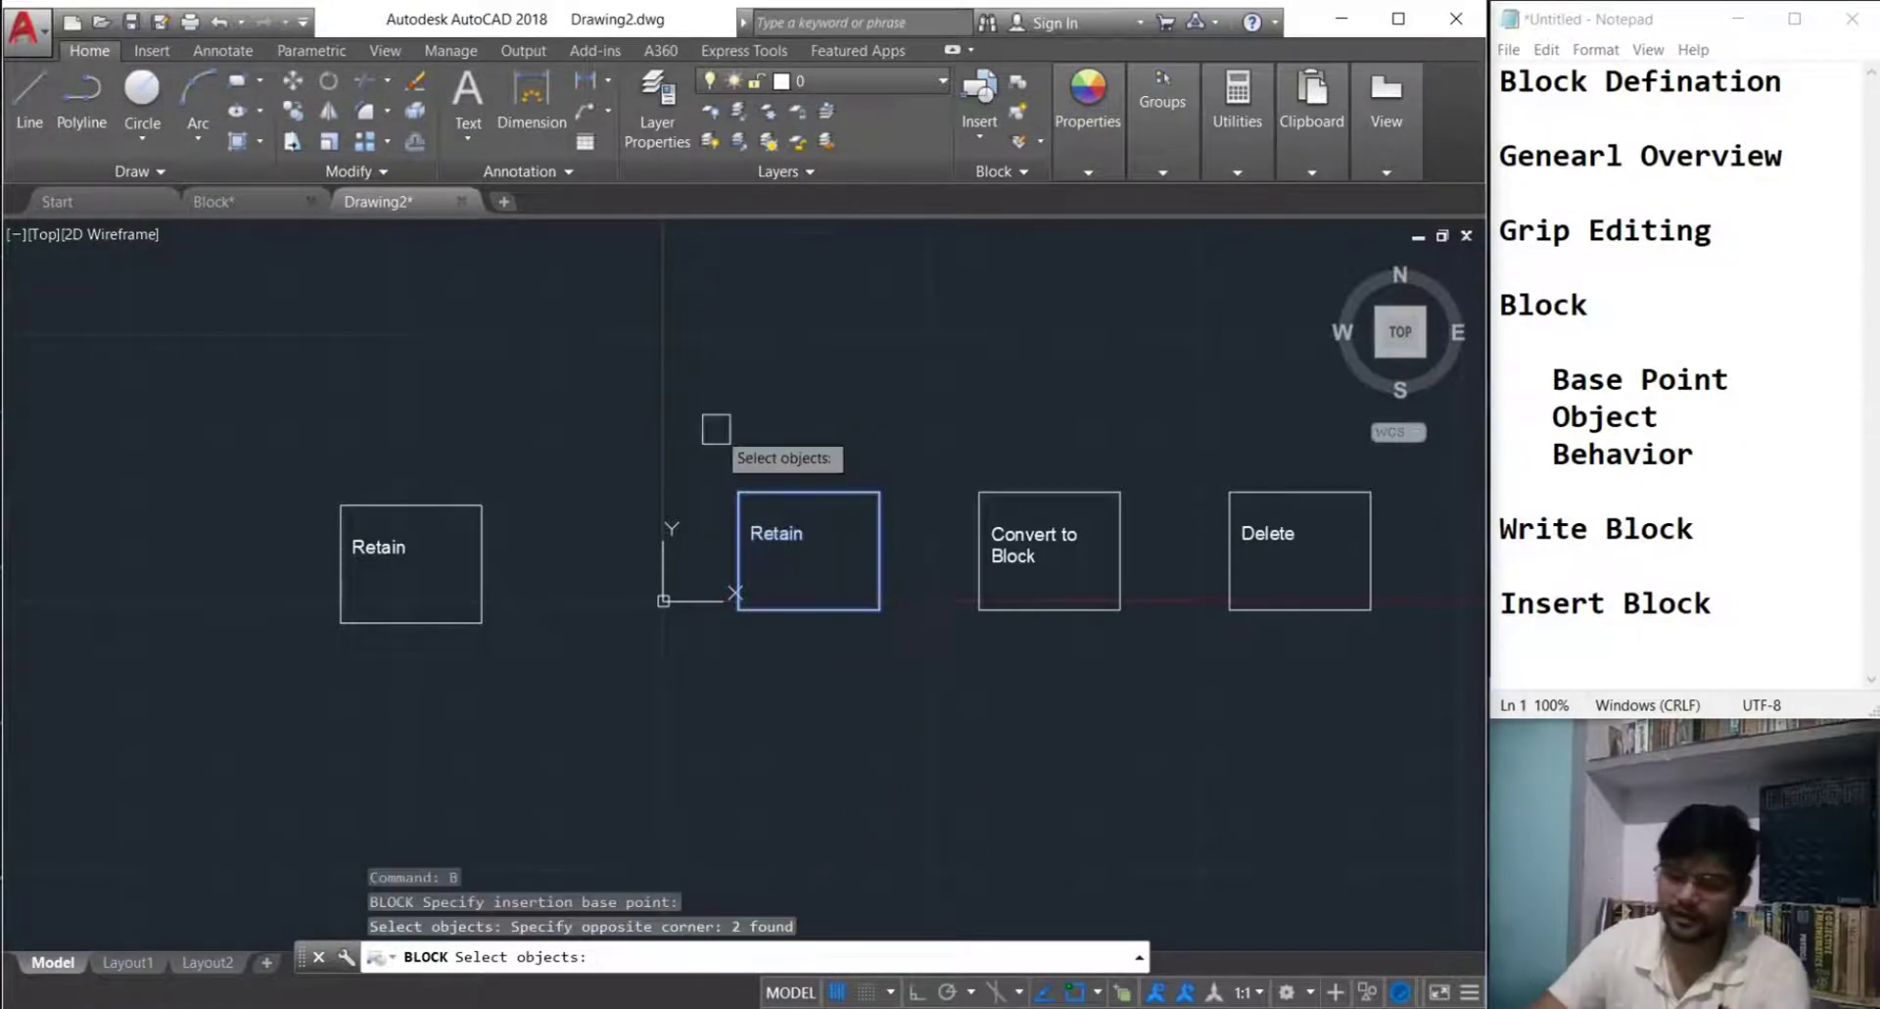
pyautogui.press('Return')
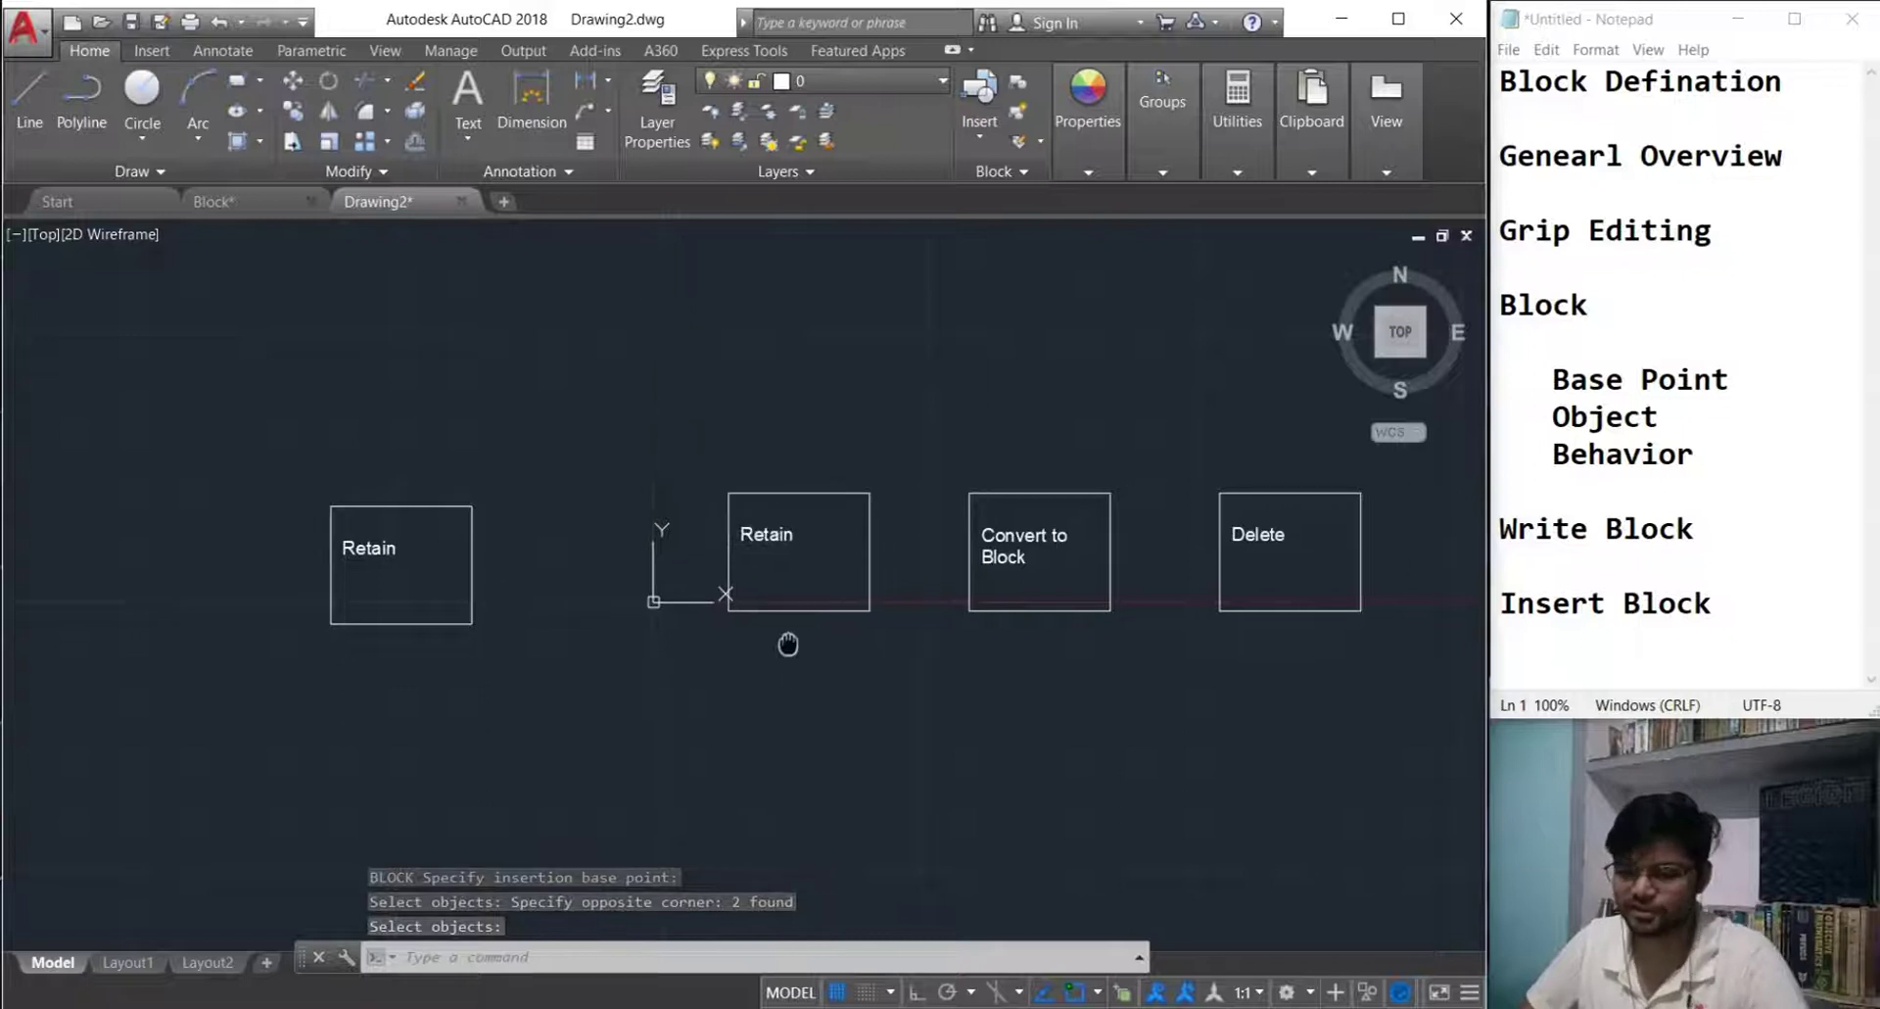
# - Pan the view, check that the middle Retain box is still separate objects, then open Insert
pyautogui.moveTo(786, 643); pyautogui.dragTo(676, 603, button='middle')
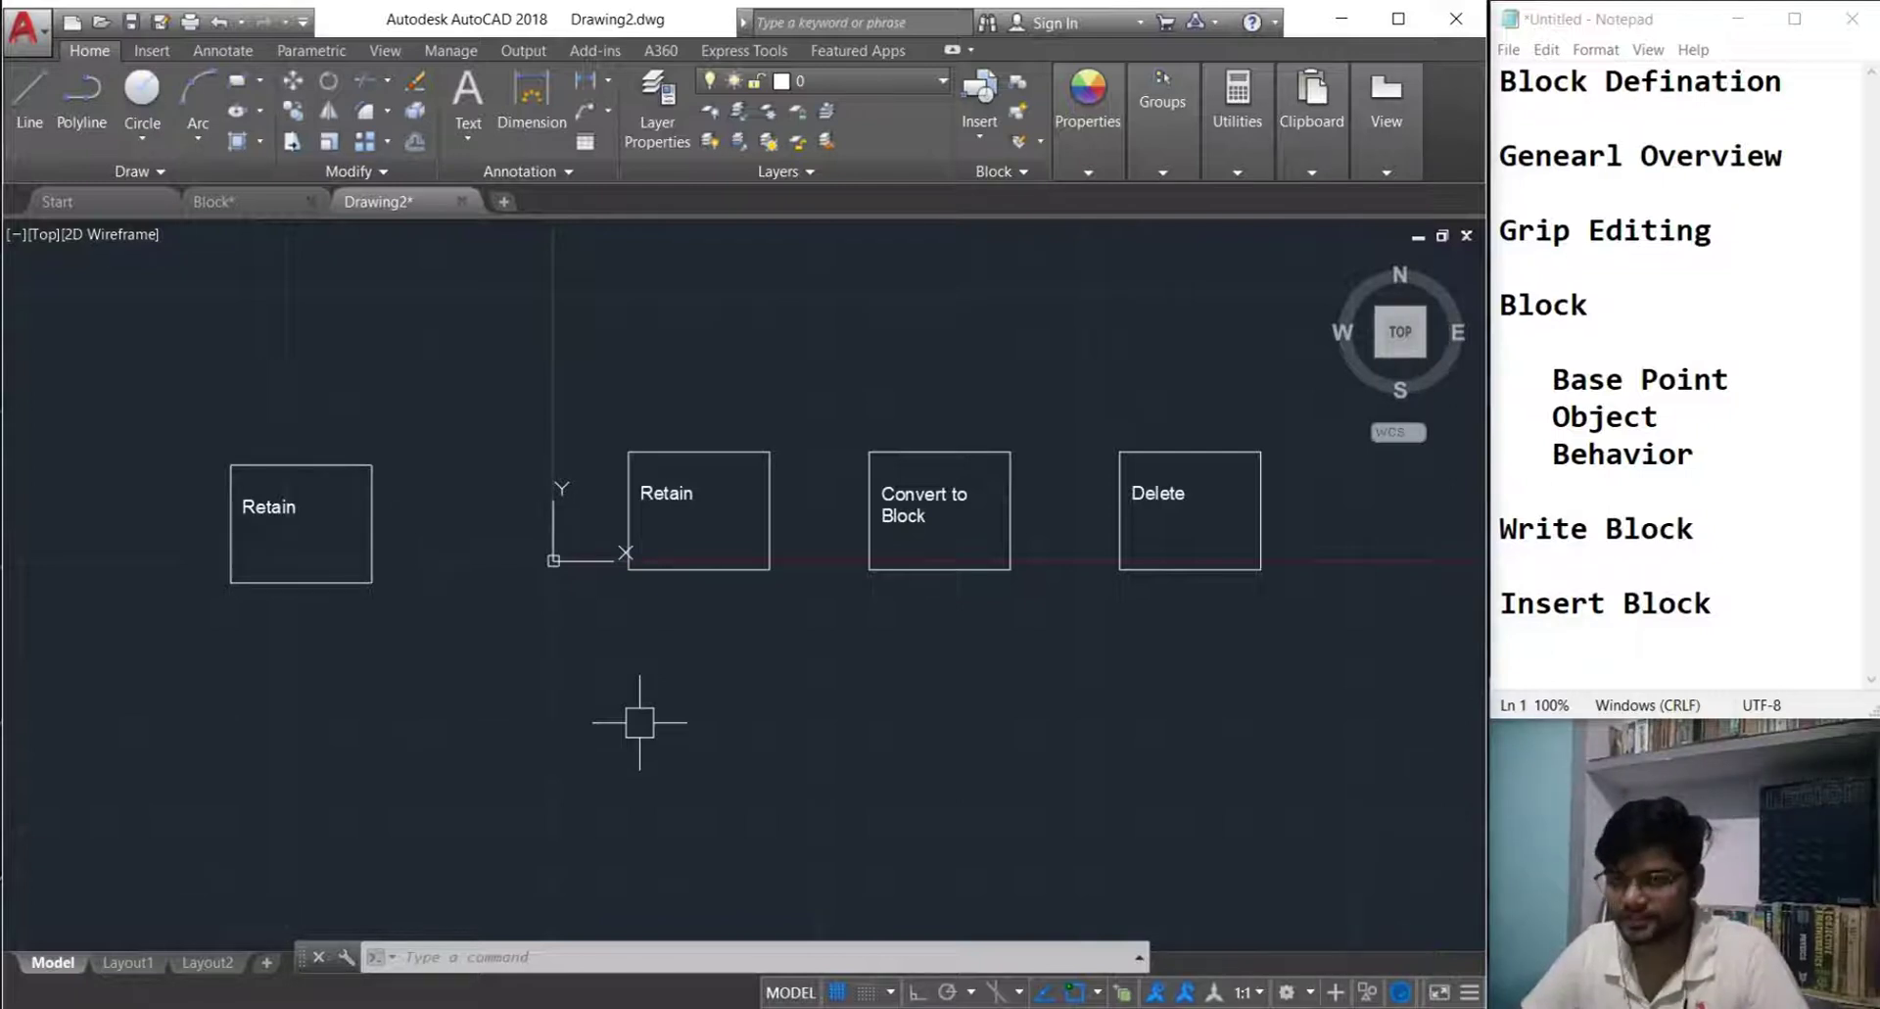
pyautogui.click(700, 570)
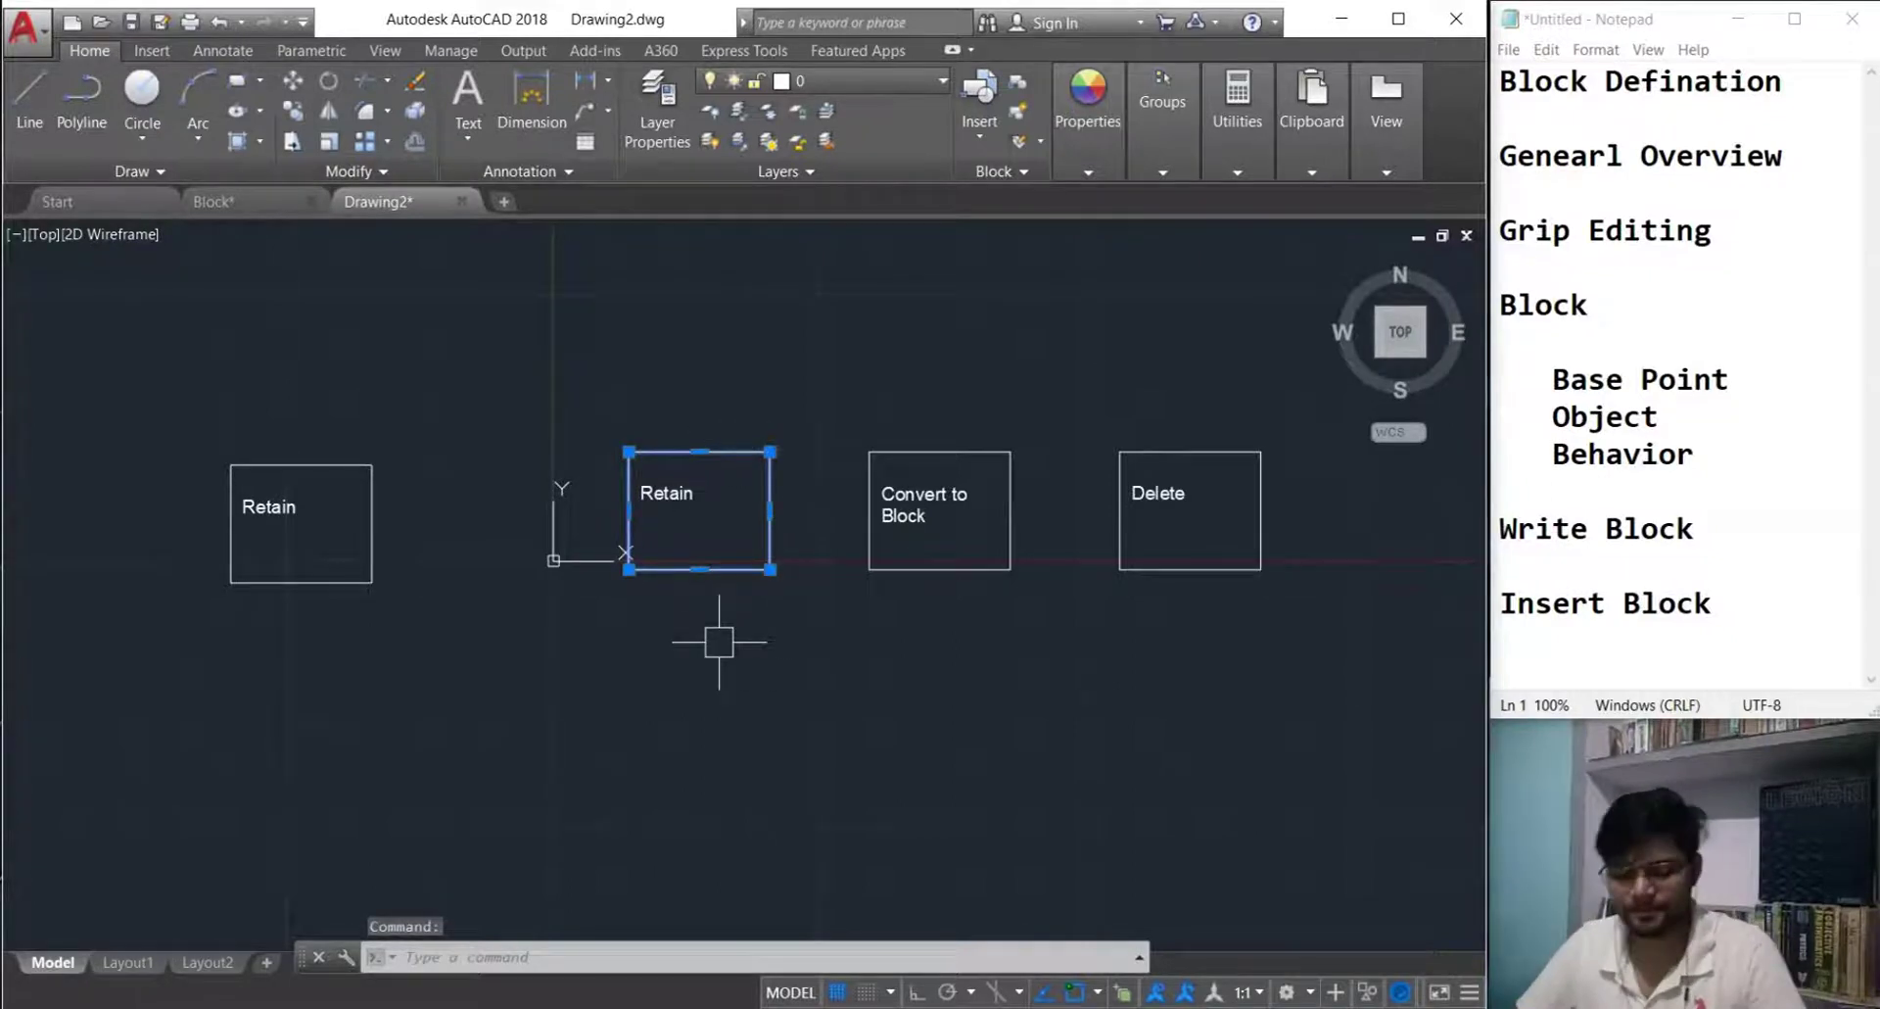
pyautogui.press('Escape')
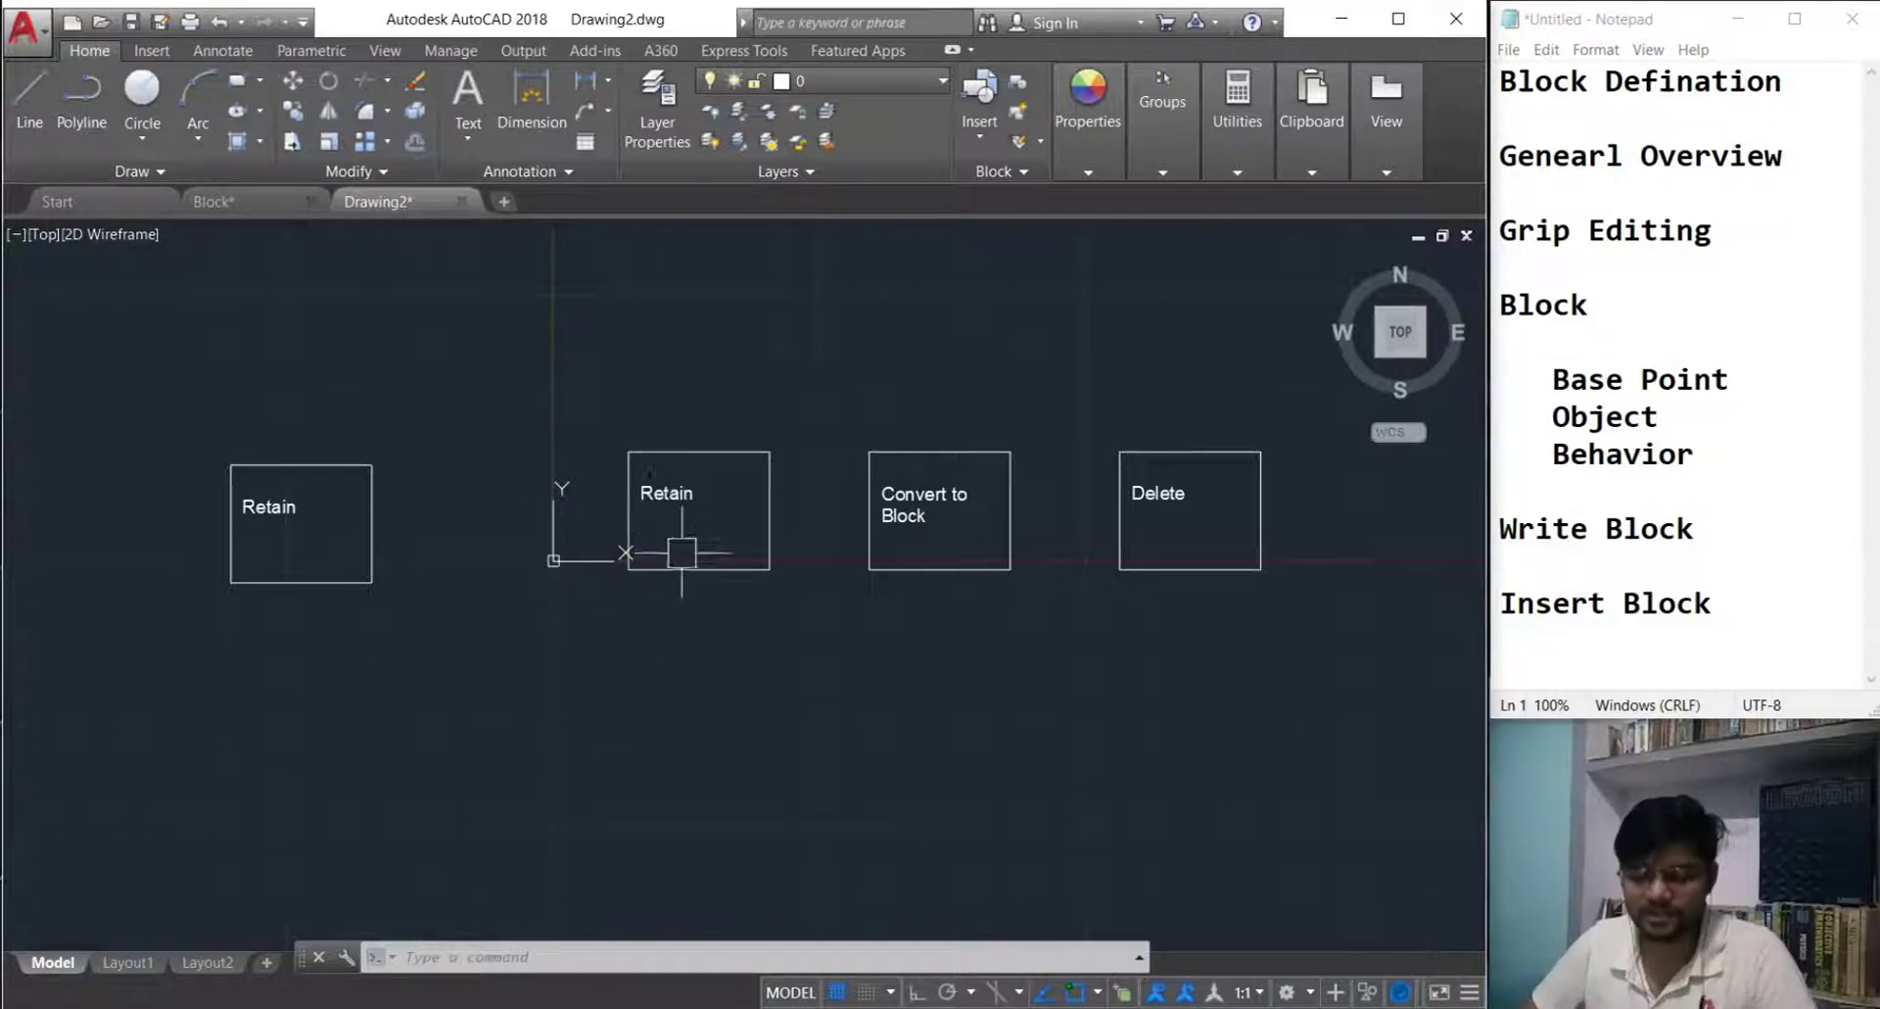
pyautogui.click(781, 627)
pyautogui.click(587, 400)
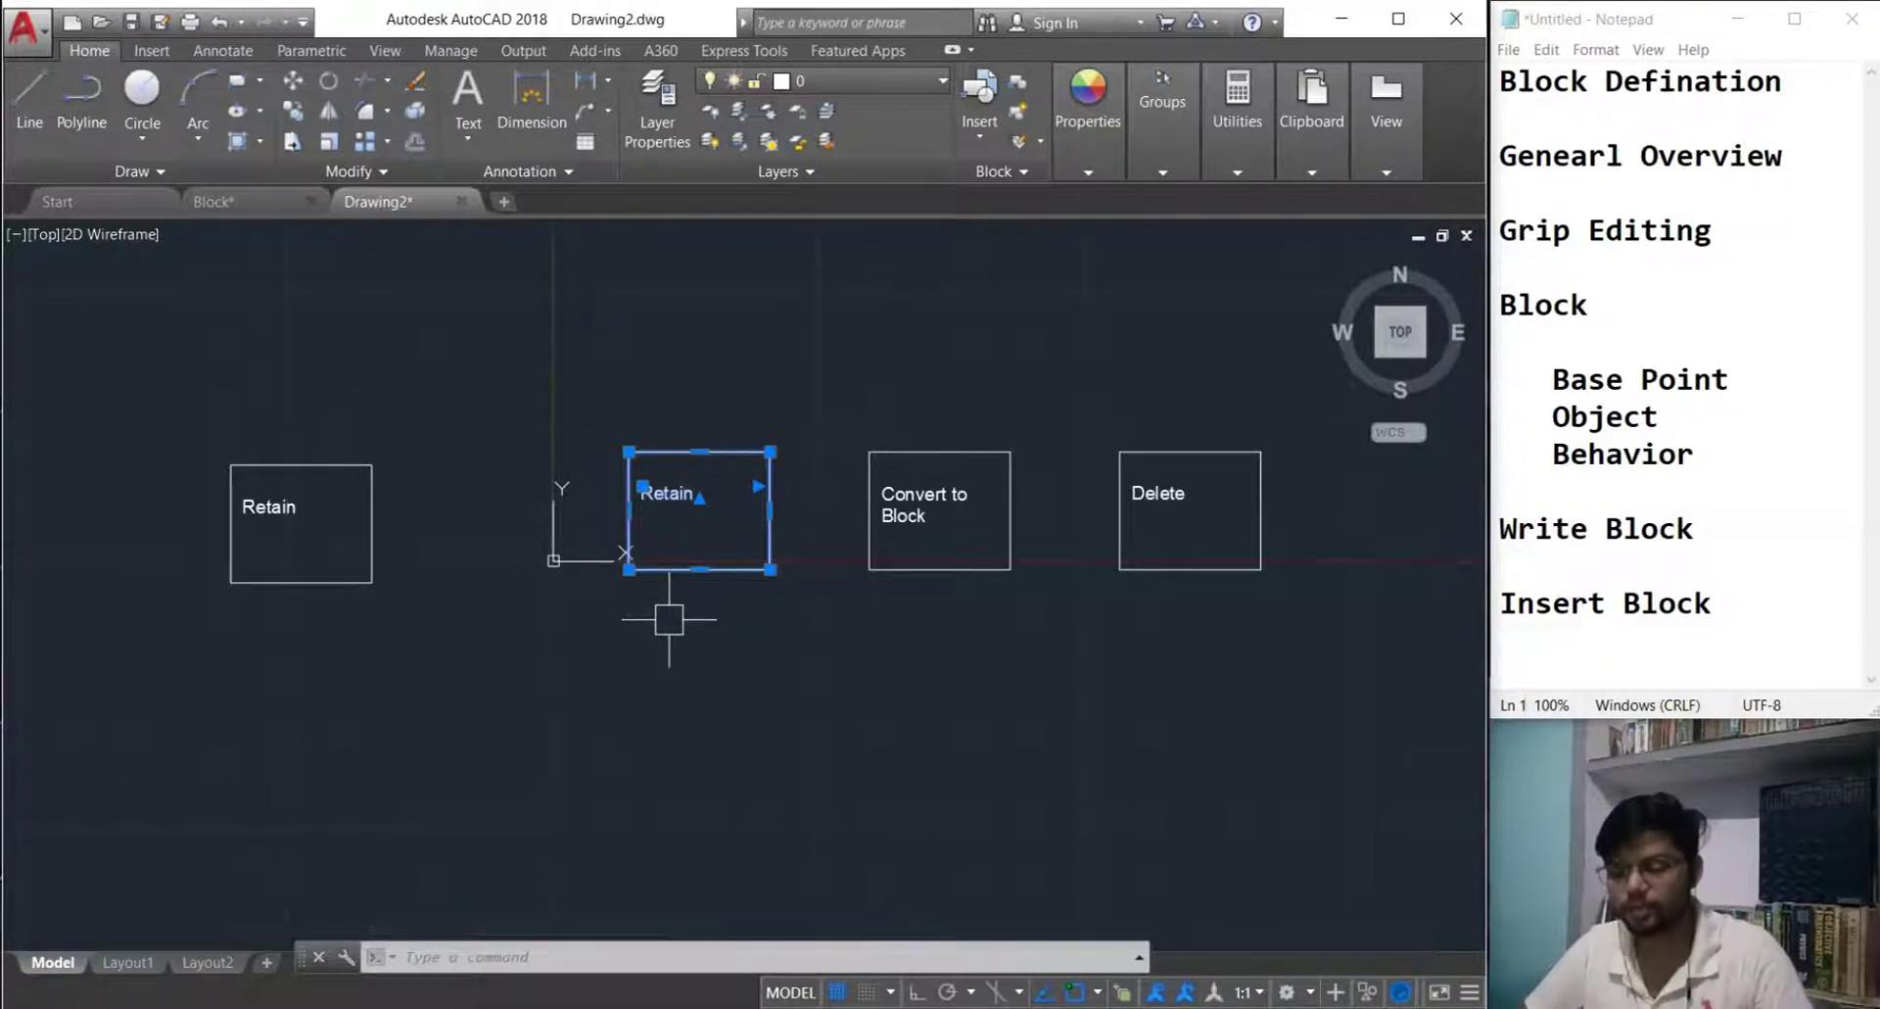
pyautogui.press('Escape')
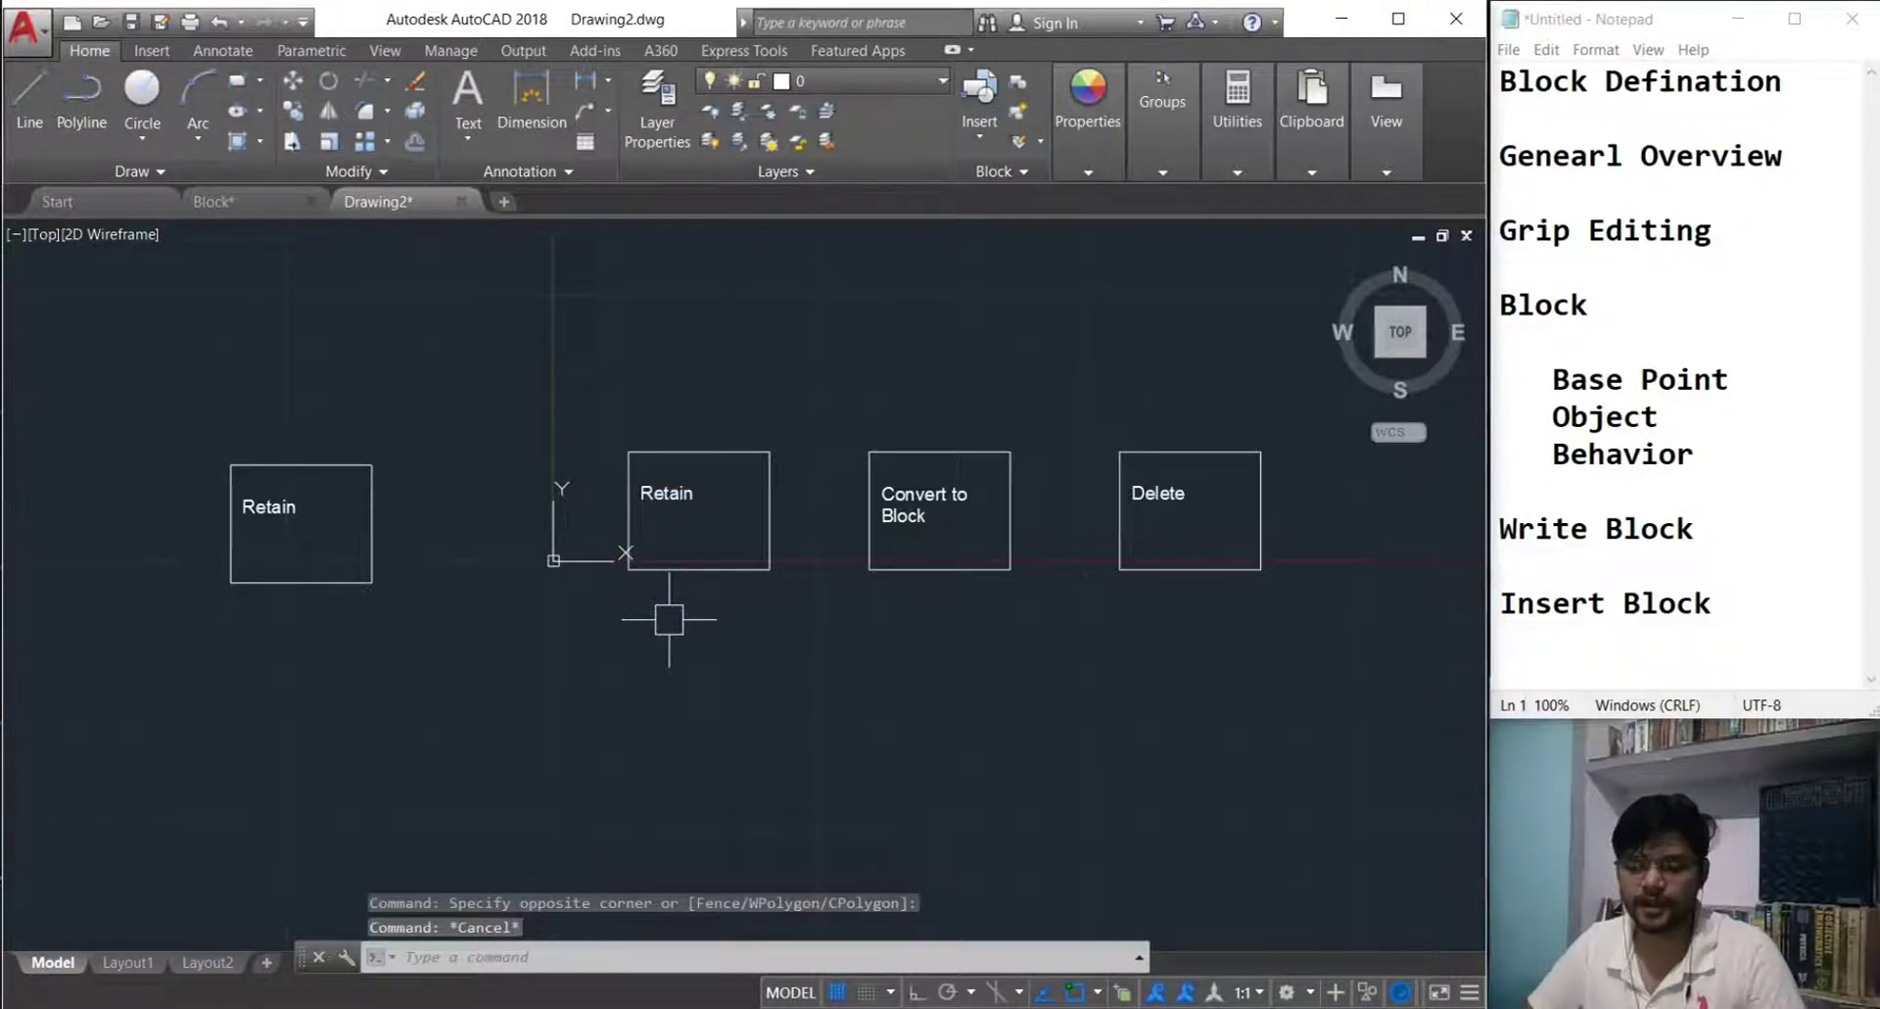
pyautogui.write('i')
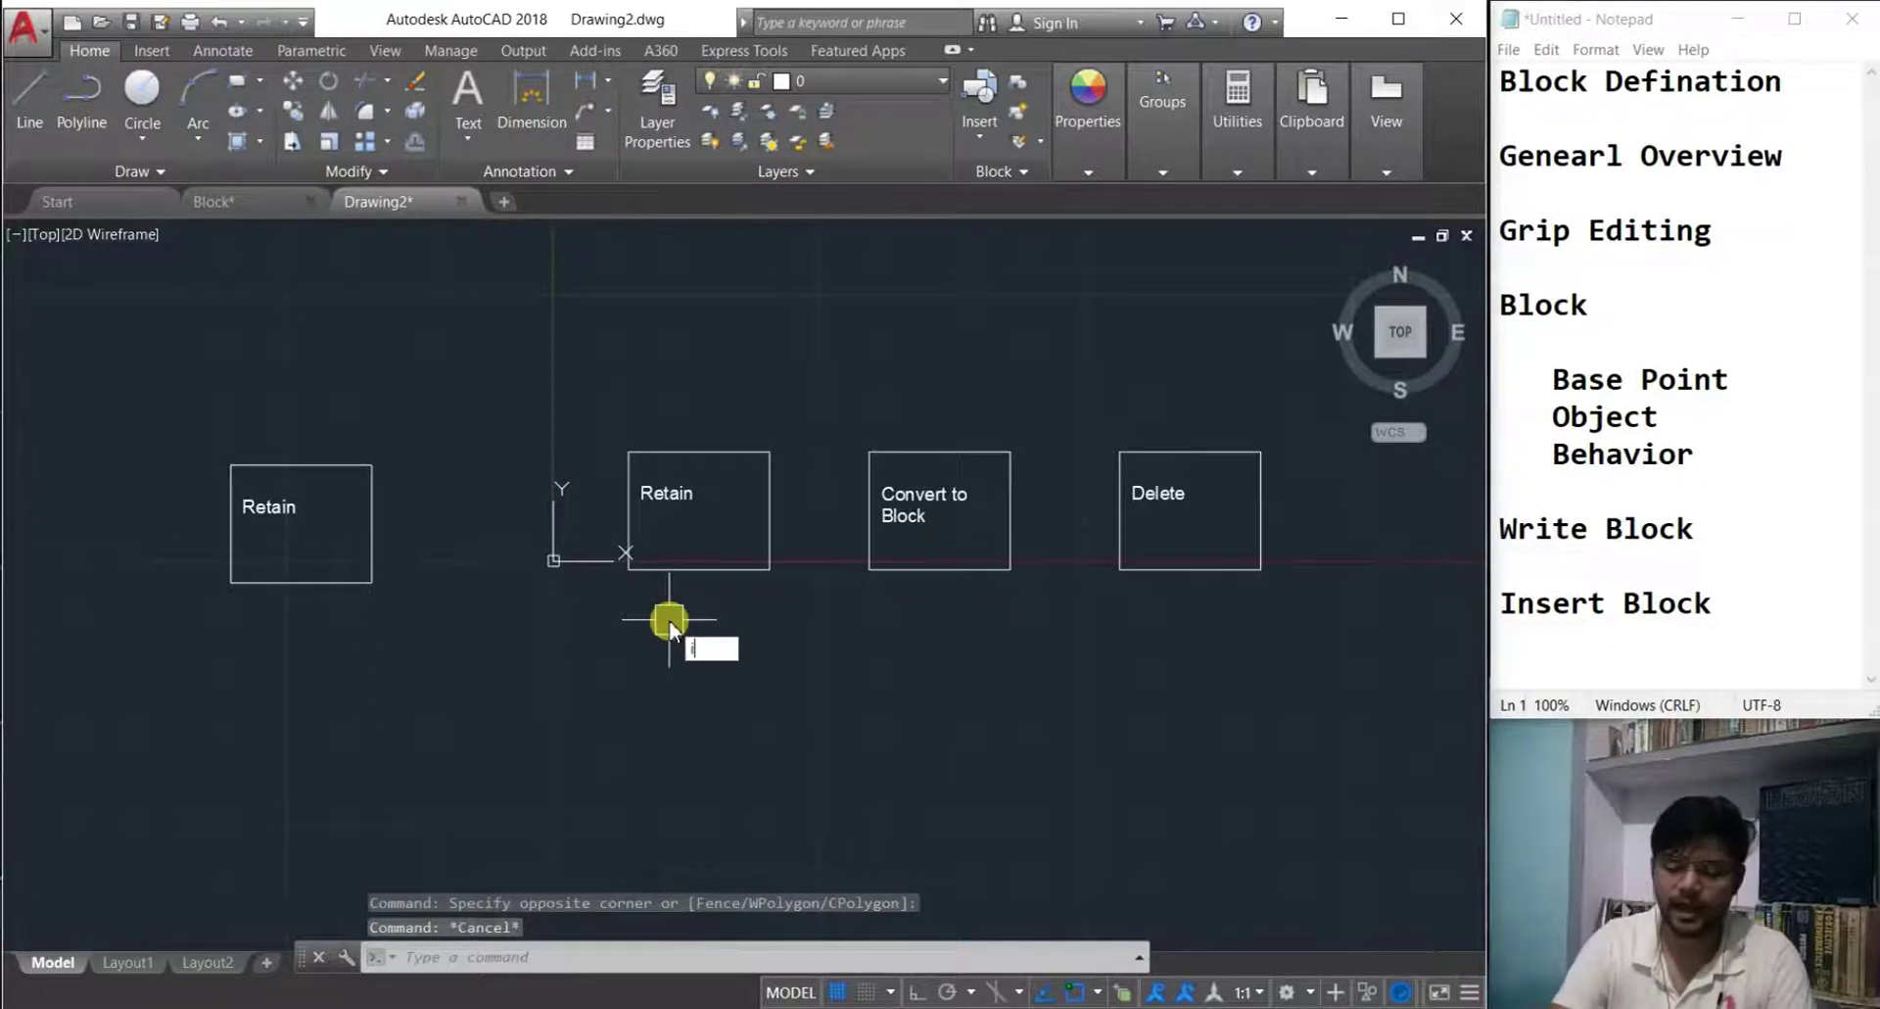
pyautogui.press('Return')
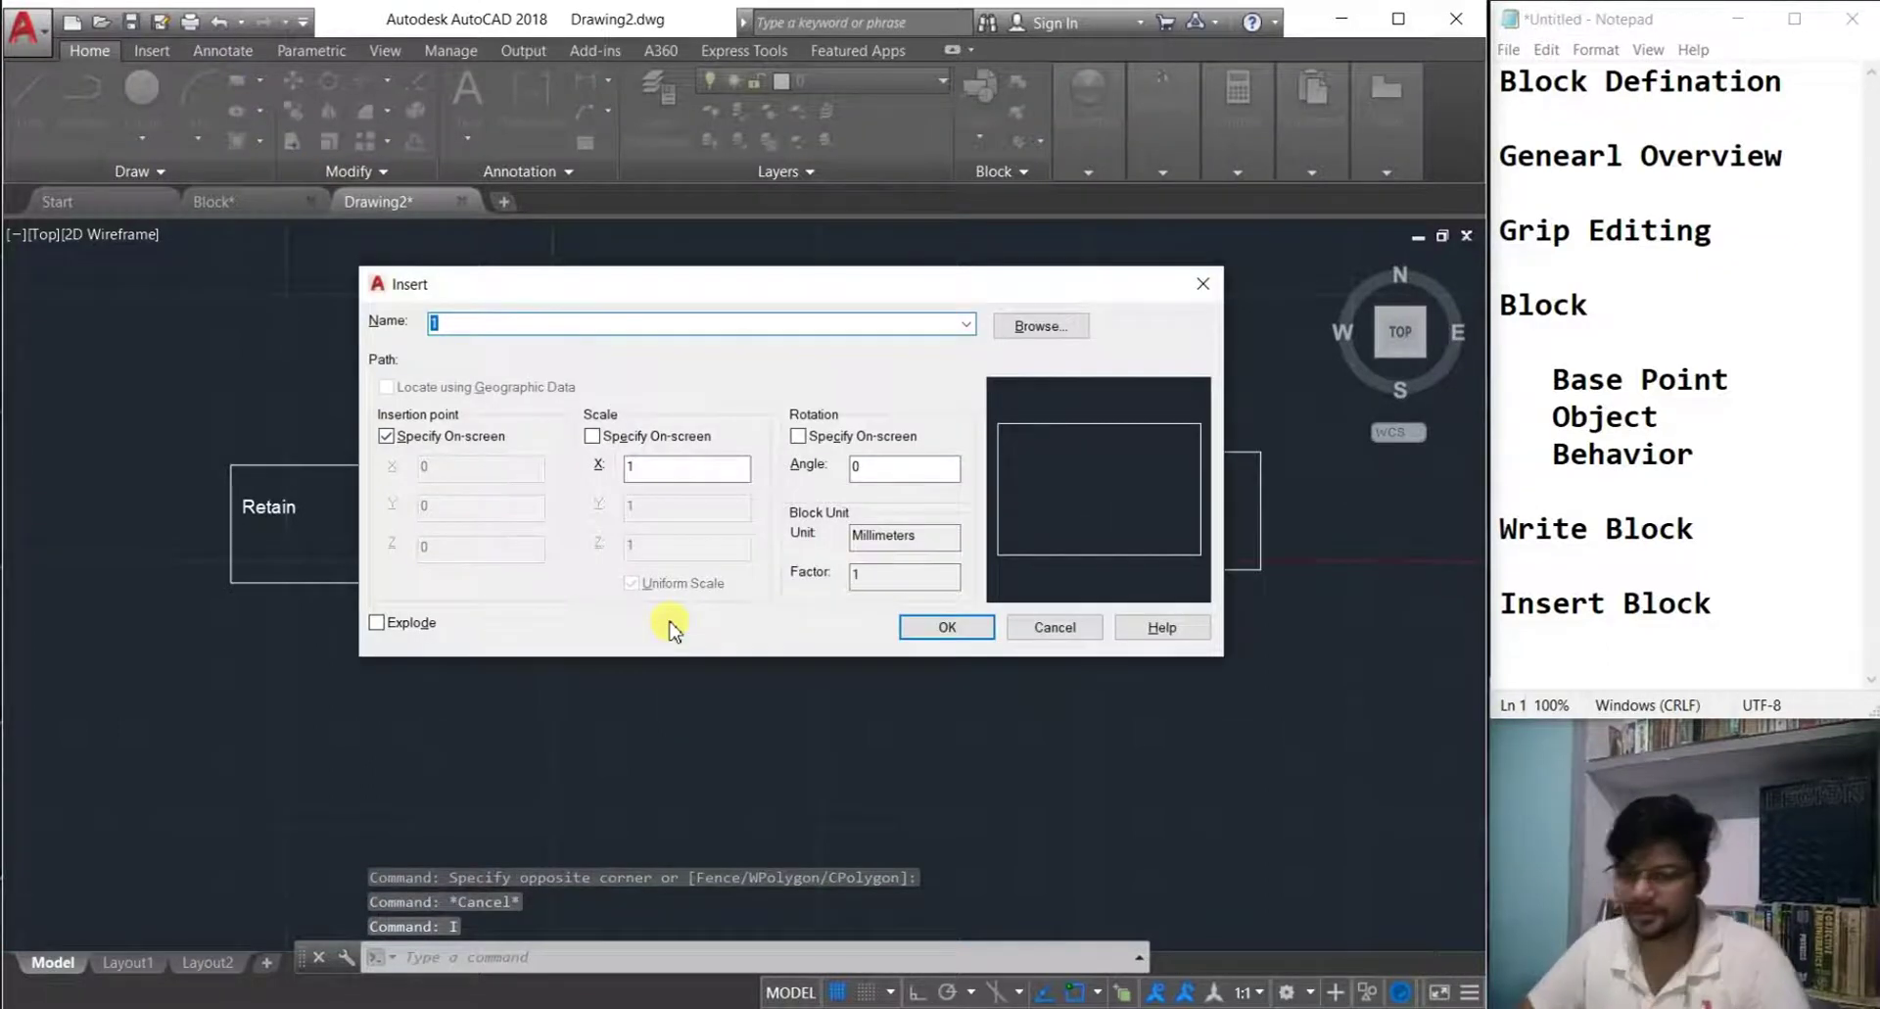
# - Insert the Retain block below the middle Retain box
pyautogui.click(965, 323)
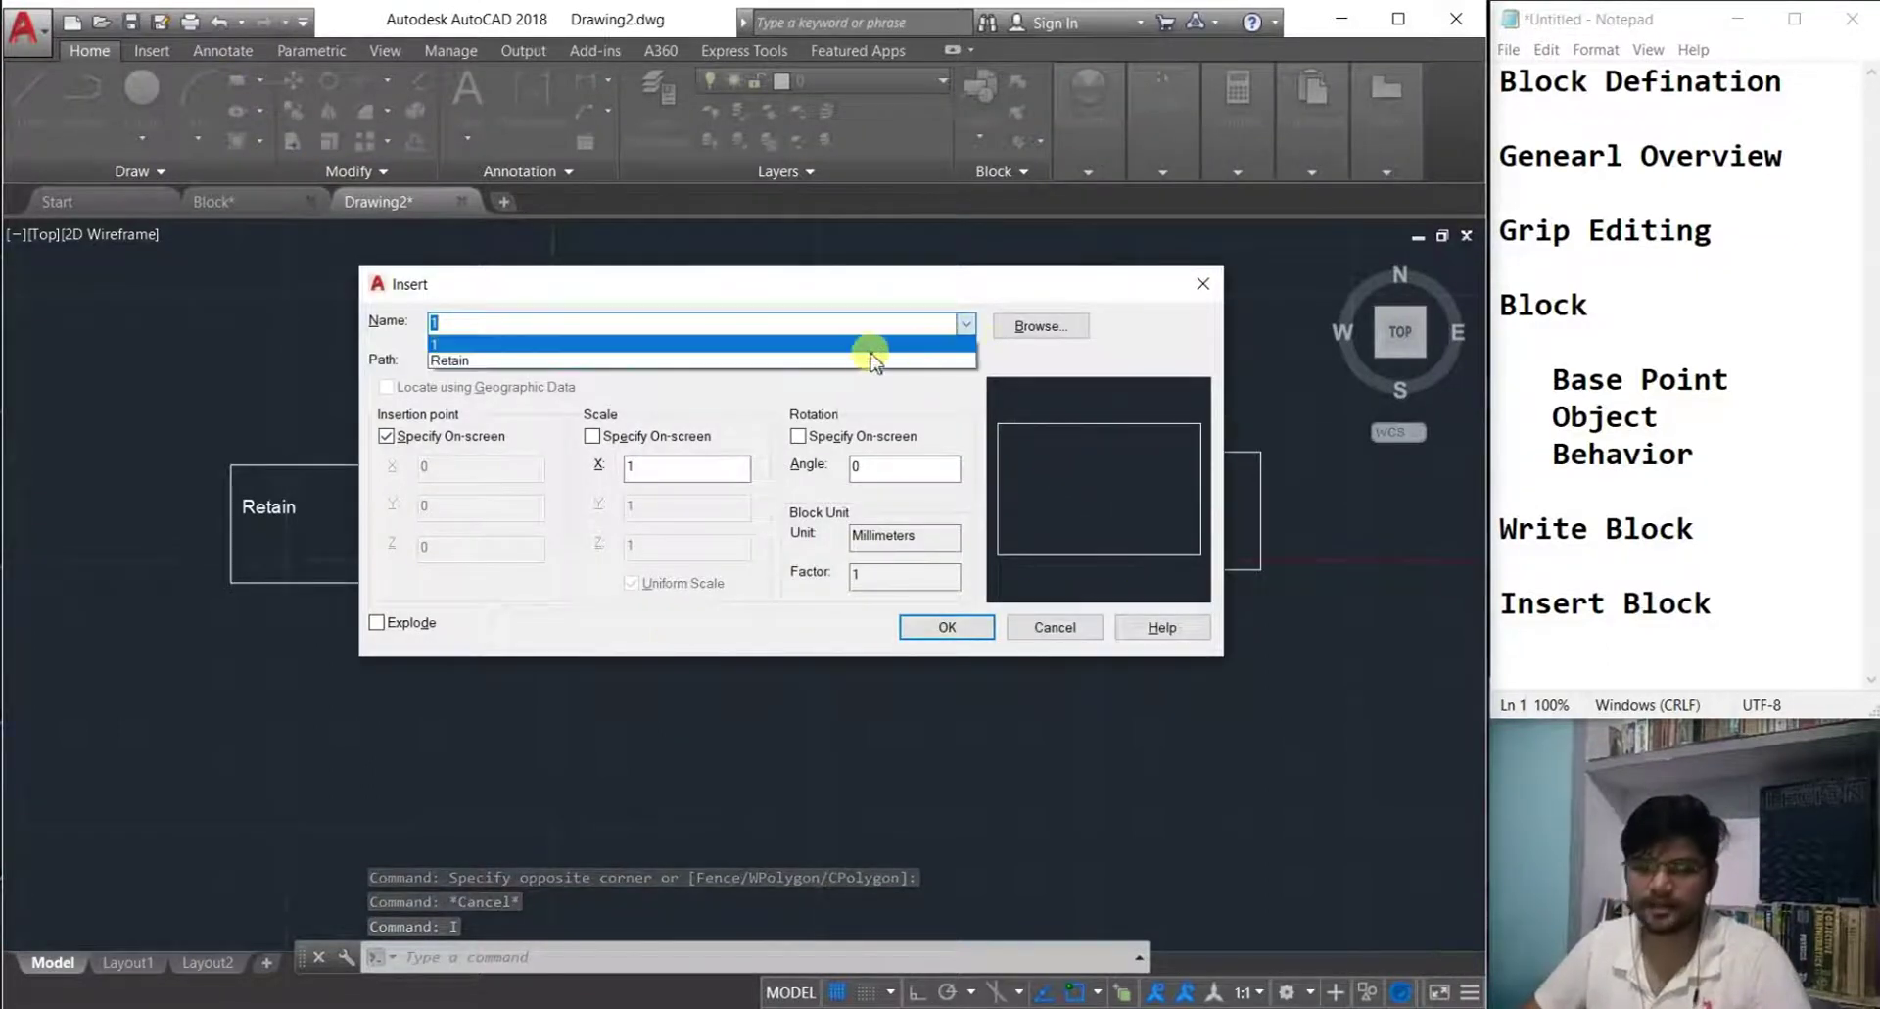
pyautogui.click(839, 354)
pyautogui.click(950, 628)
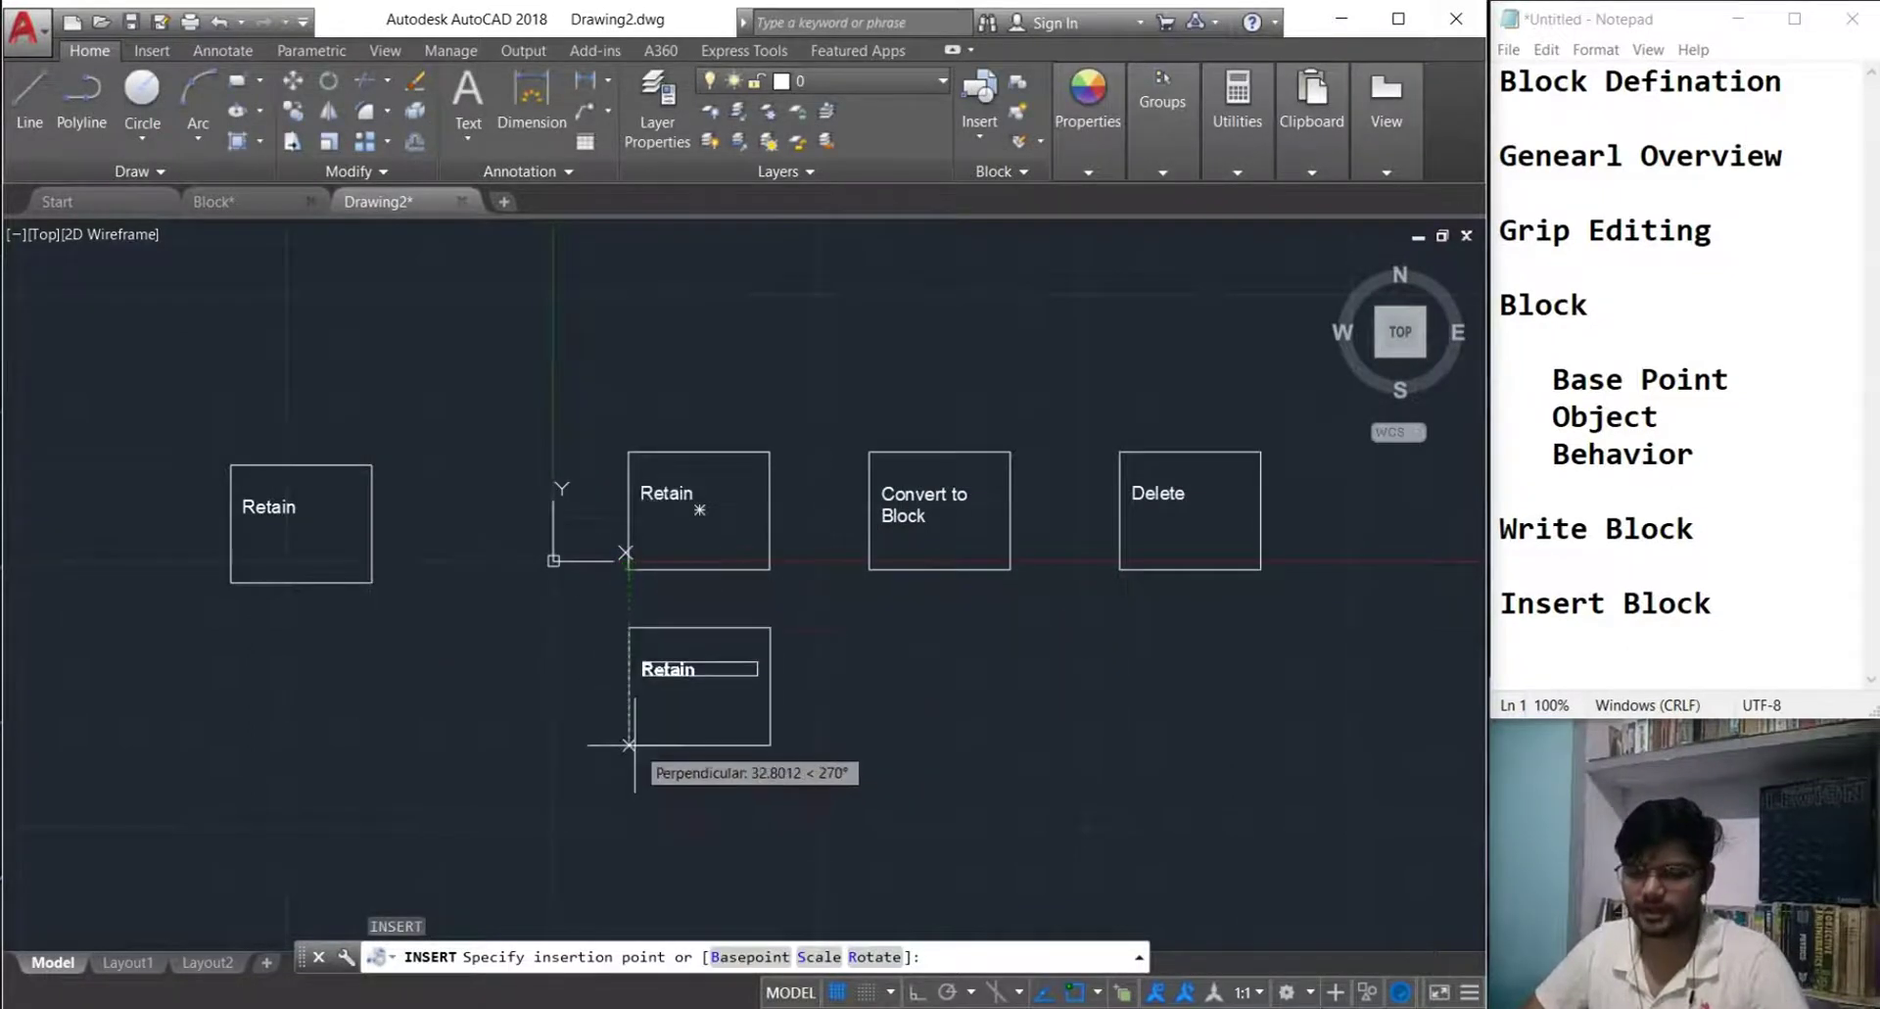
pyautogui.click(630, 768)
pyautogui.press('Escape')
# - Compare the inserted block with the upper Retain box by selecting each, then start a new block definition
pyautogui.click(735, 765)
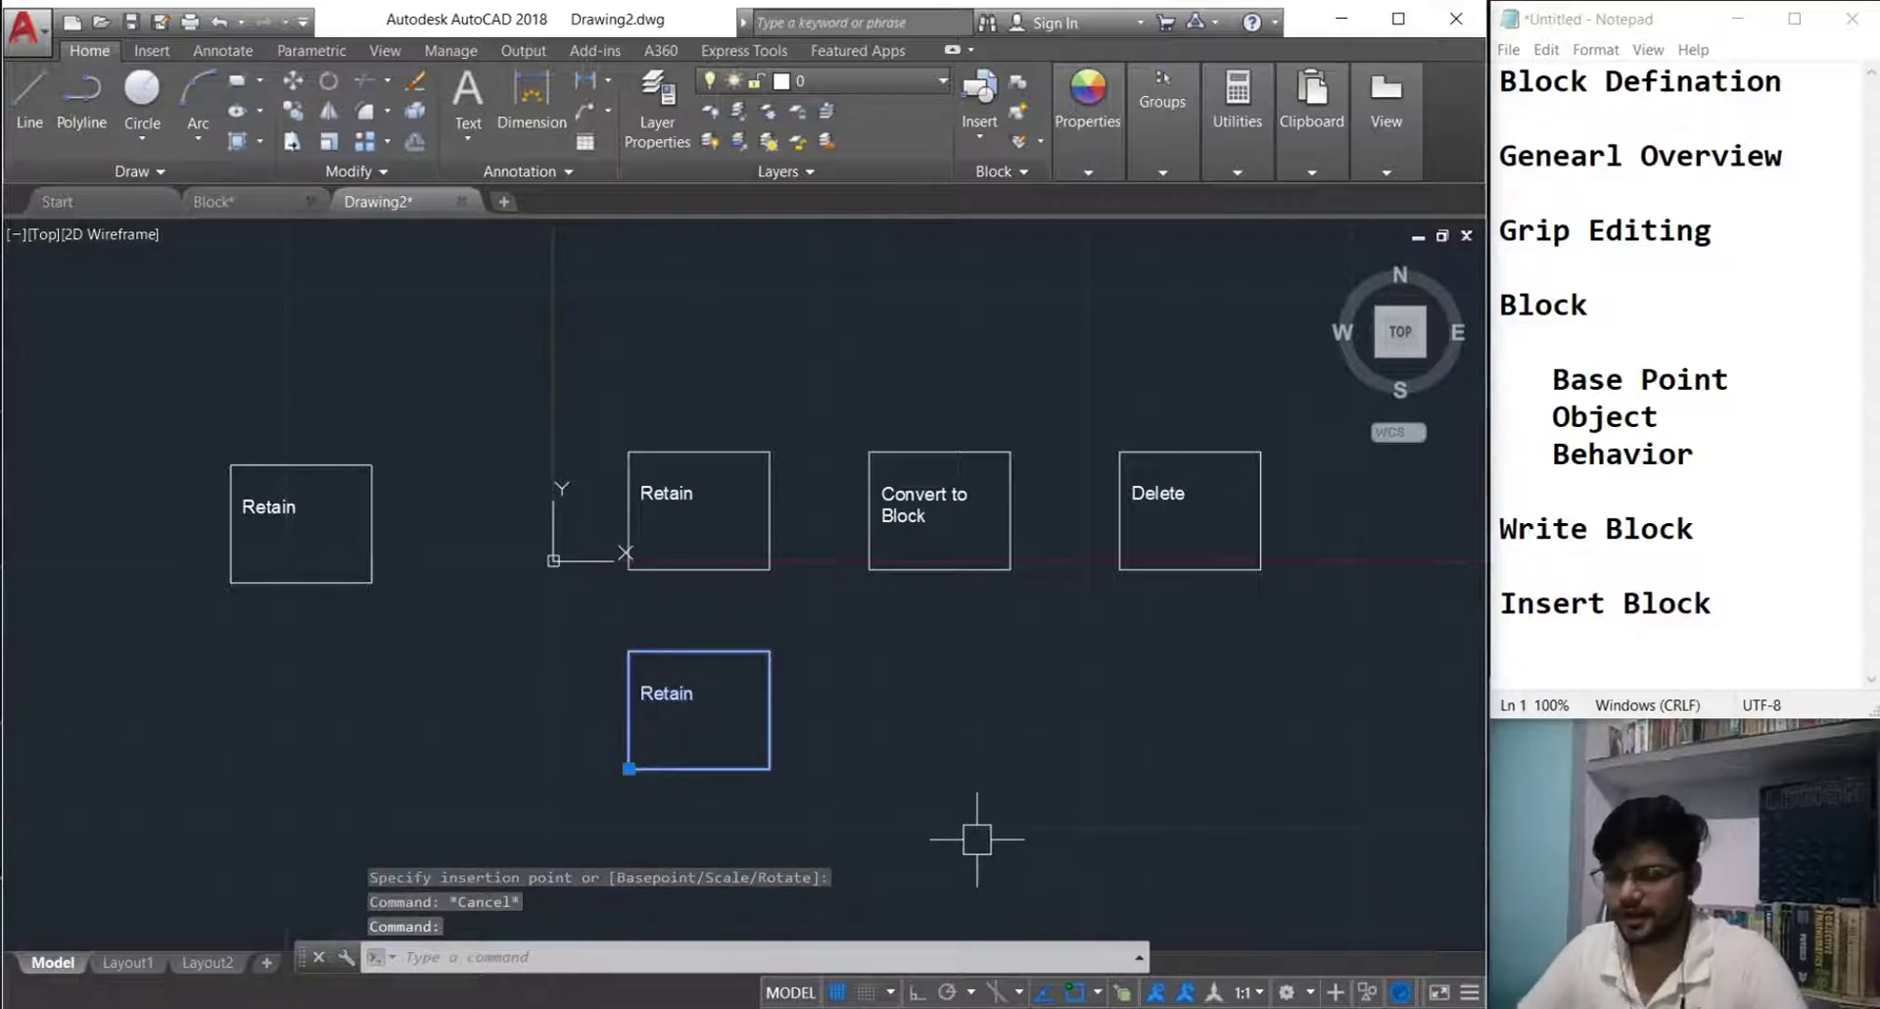
pyautogui.press('Escape')
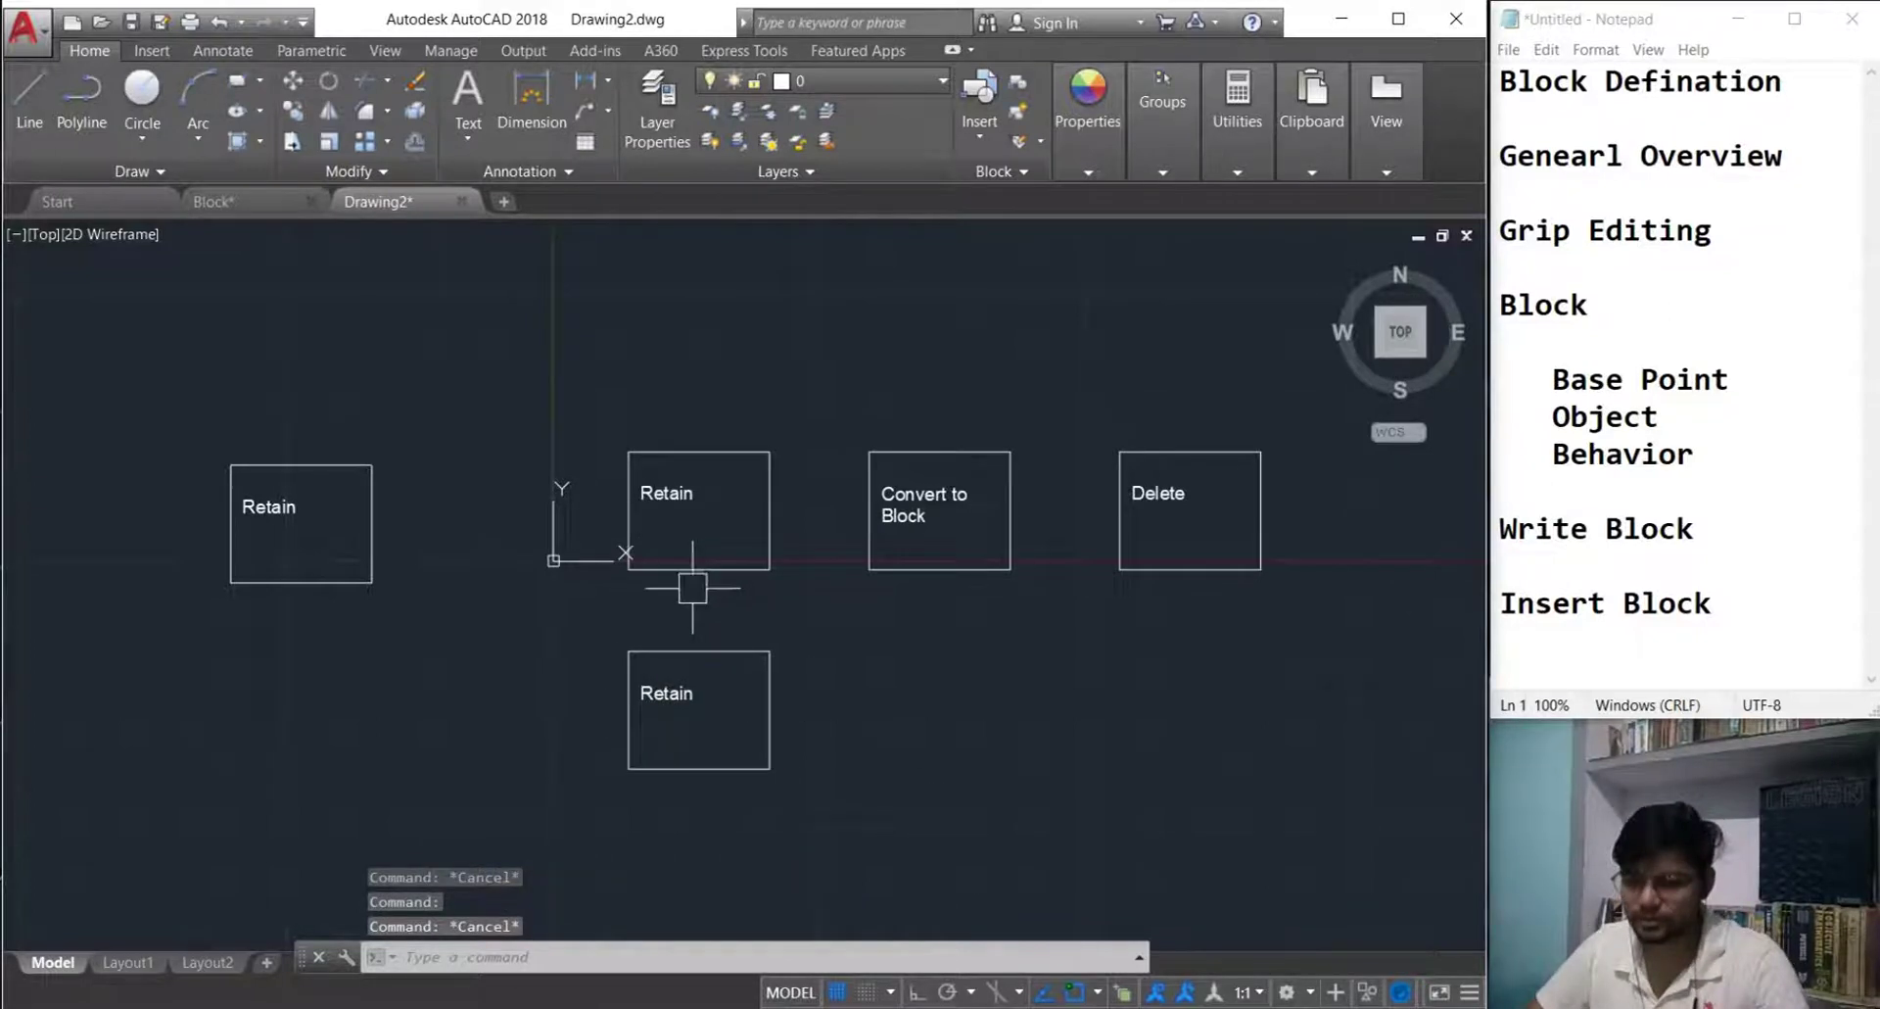
pyautogui.click(798, 609)
pyautogui.click(580, 396)
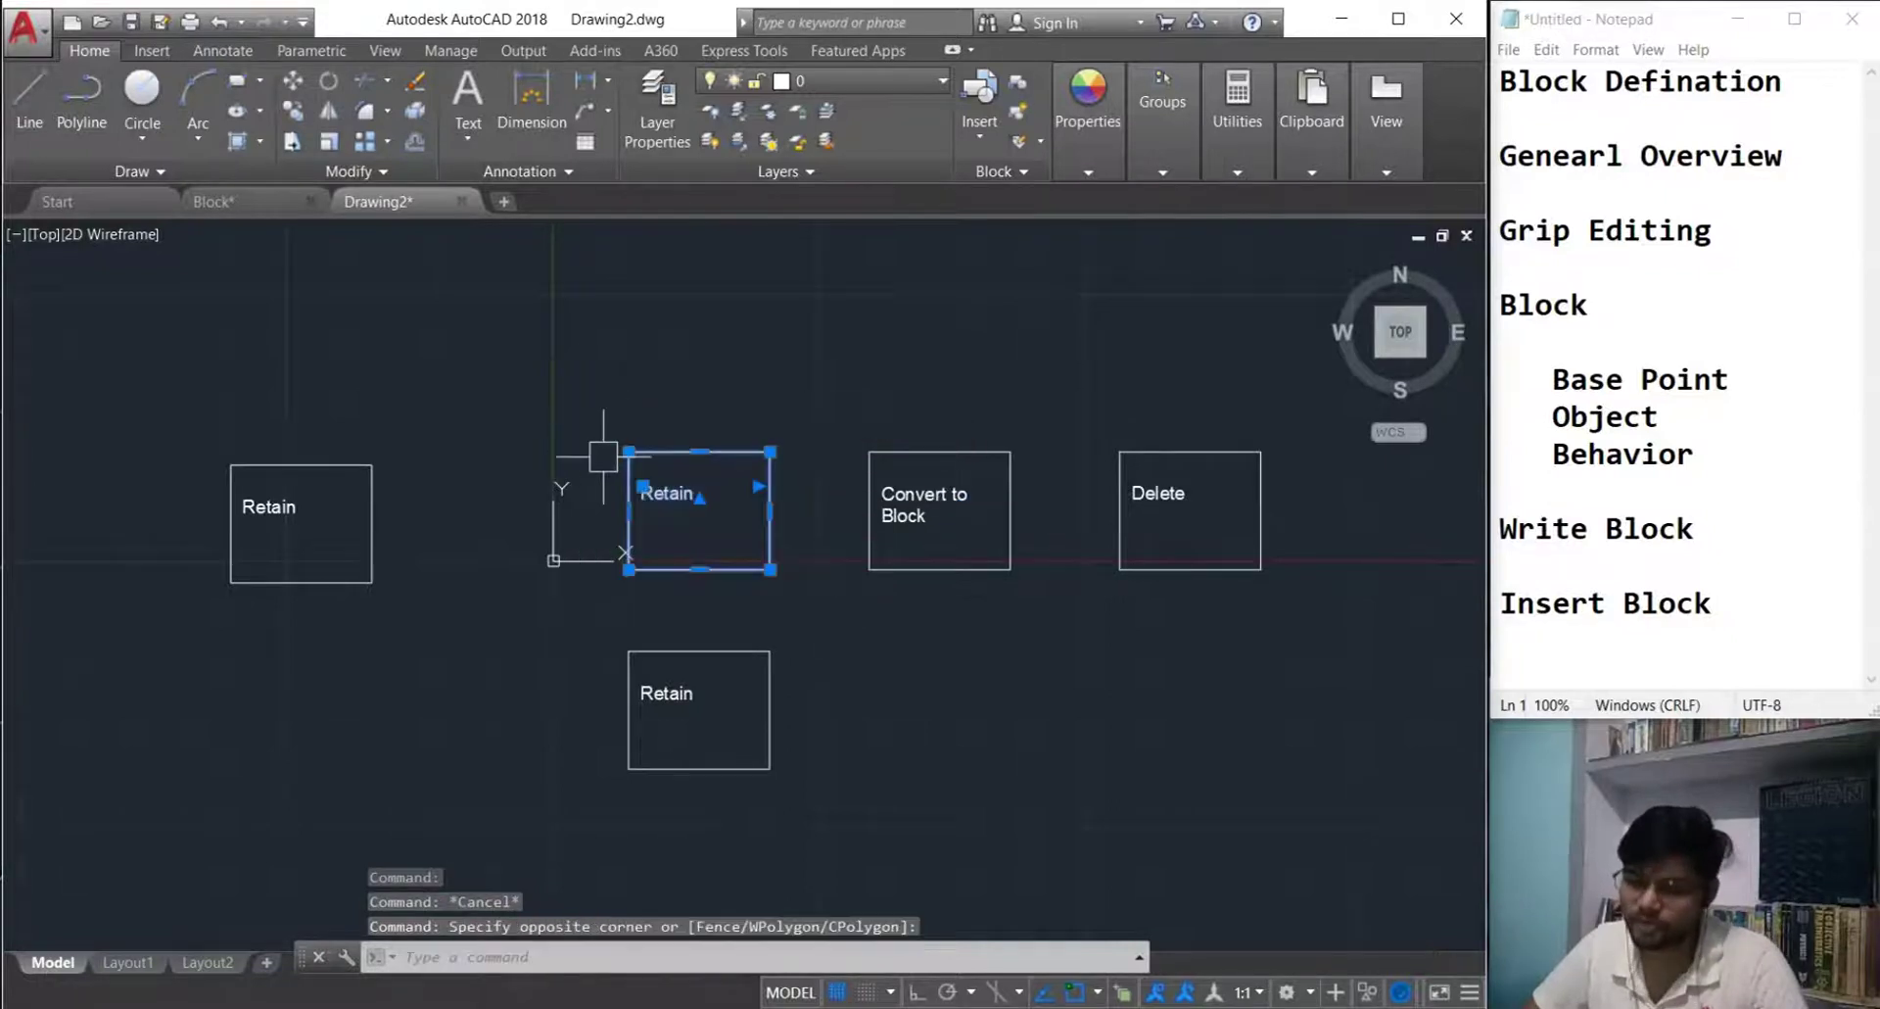
pyautogui.press('Escape')
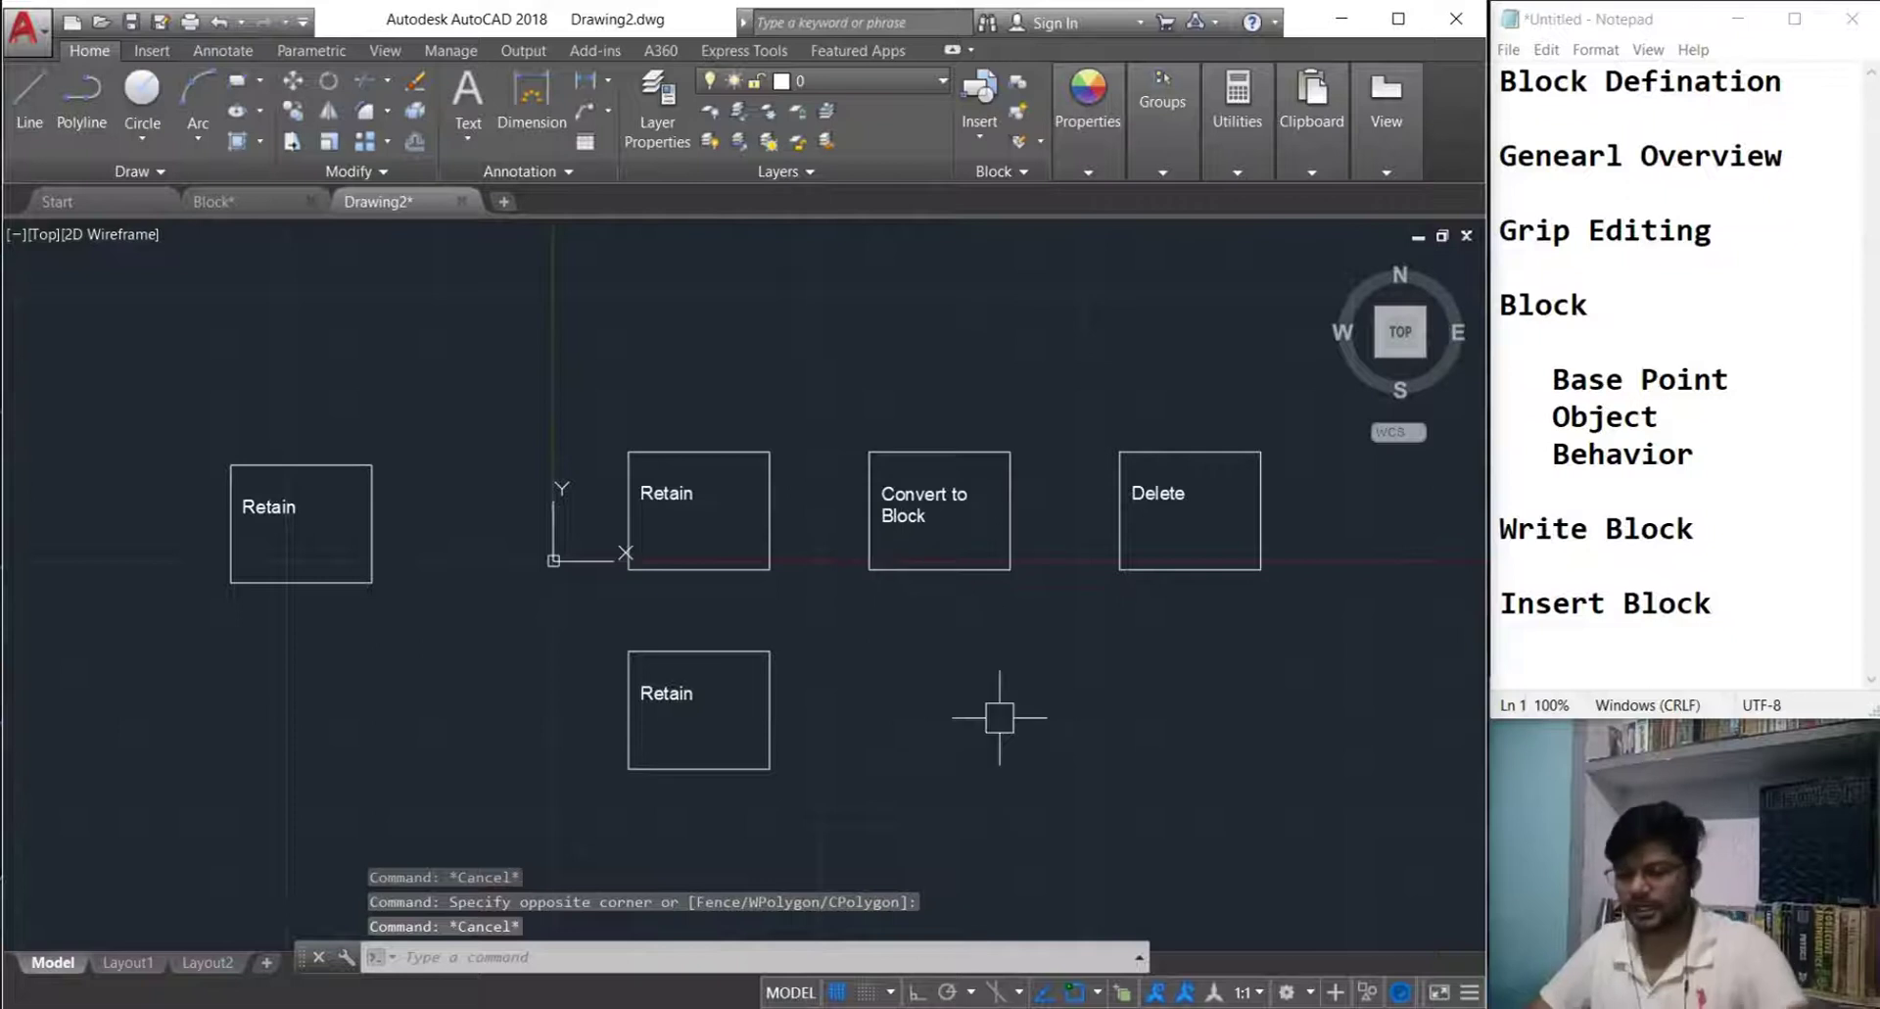
pyautogui.write('b')
pyautogui.press('Return')
pyautogui.write('co')
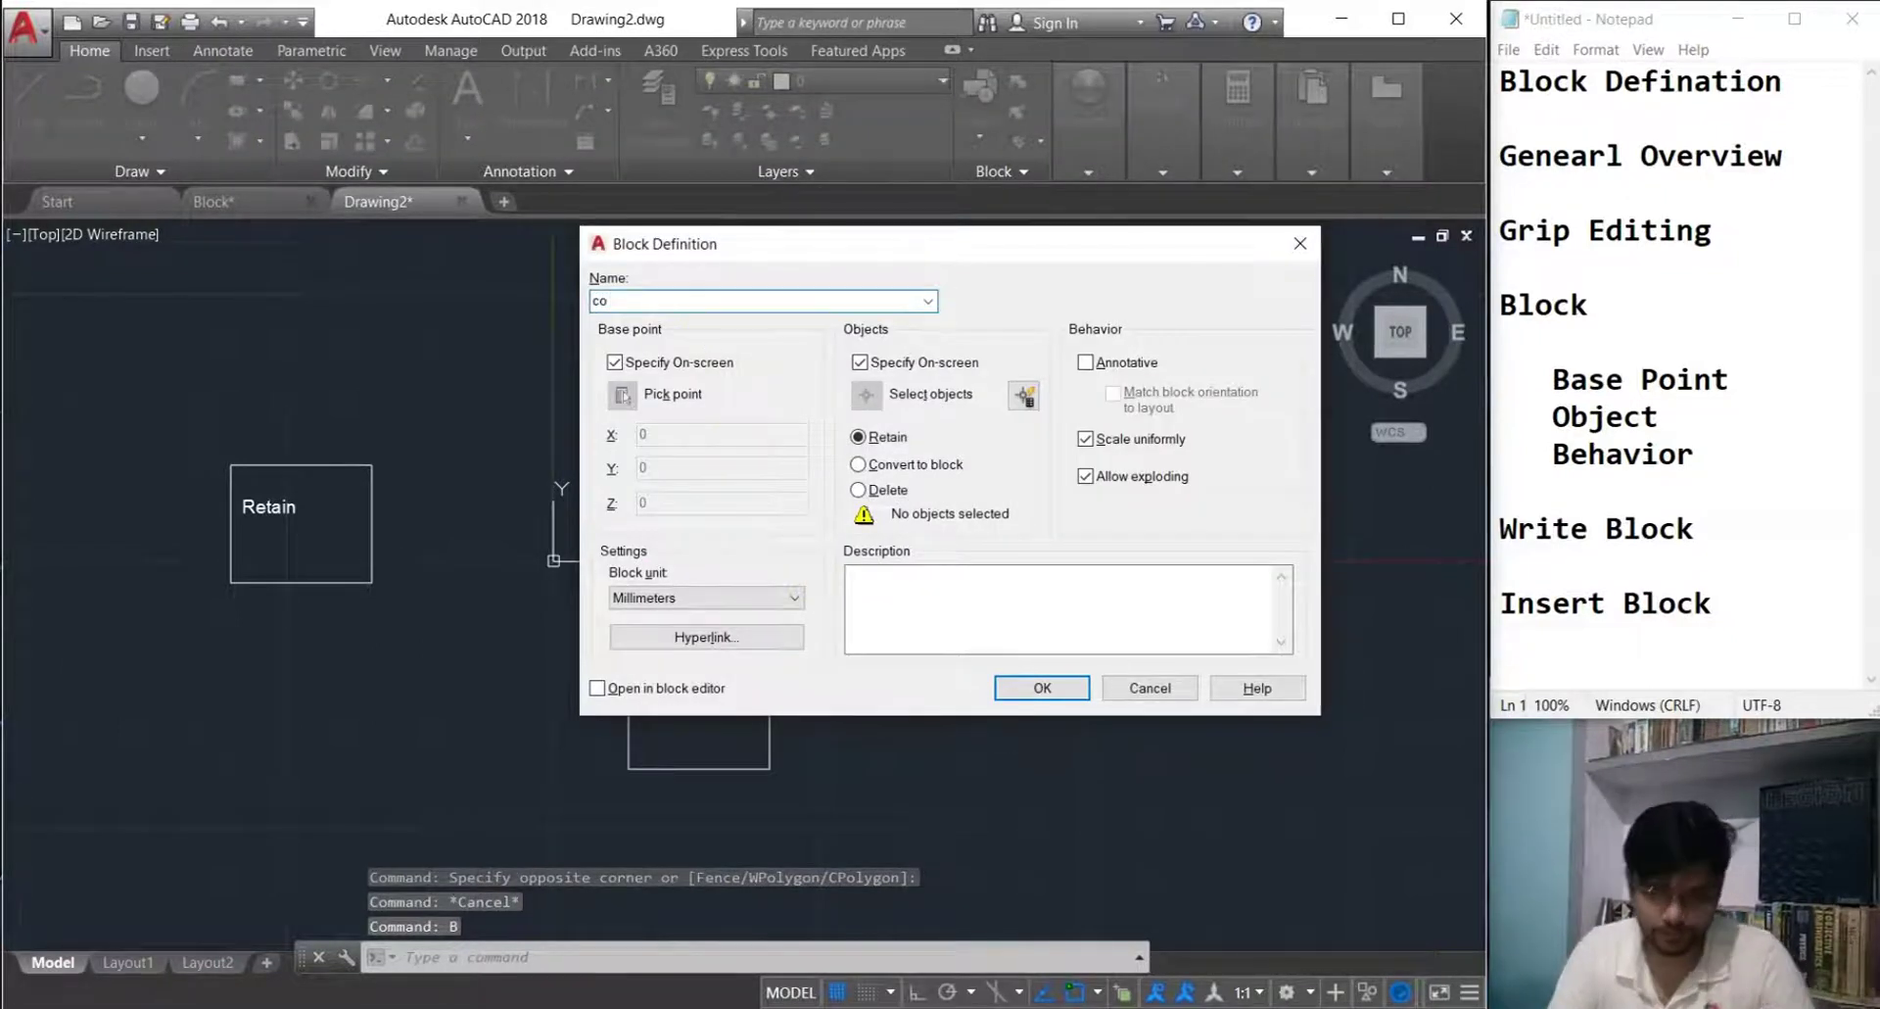
# - Convert the Convert to Block box into a block named ctb, picking its base point and window-selecting it
pyautogui.press('BackSpace')
pyautogui.write('t')
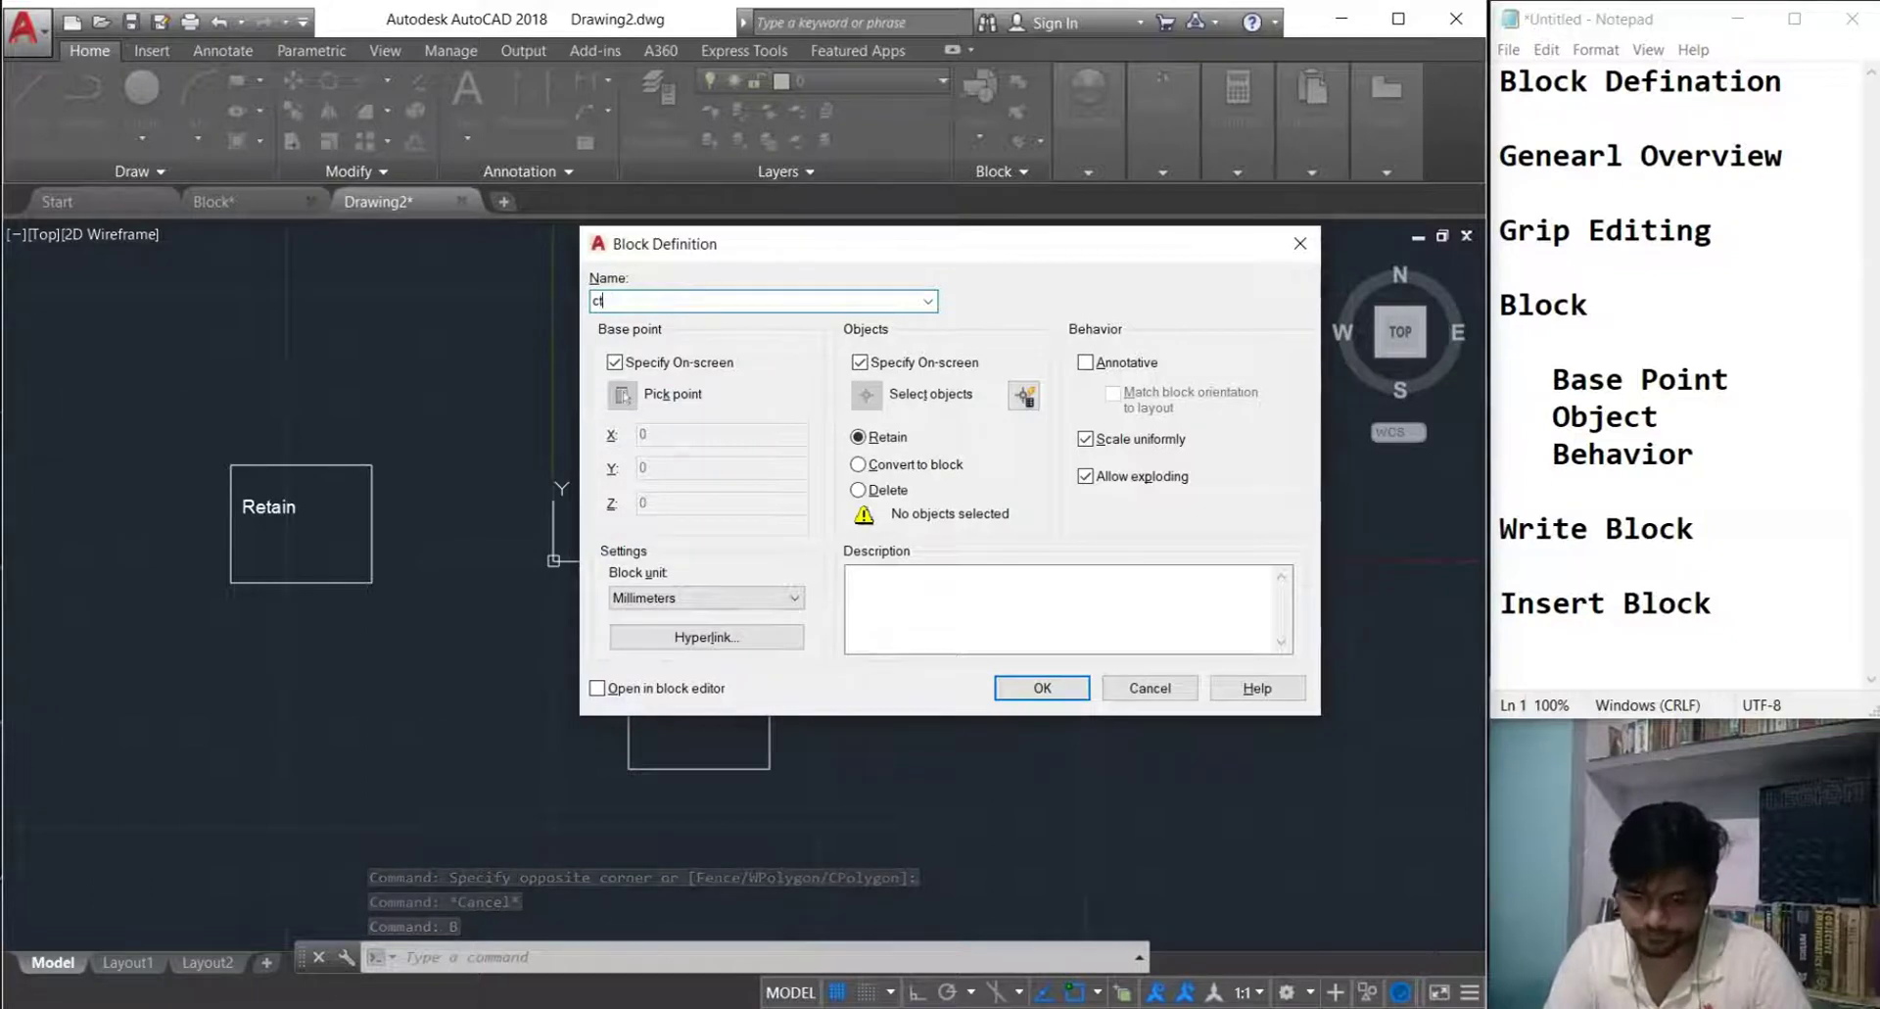
pyautogui.write('b')
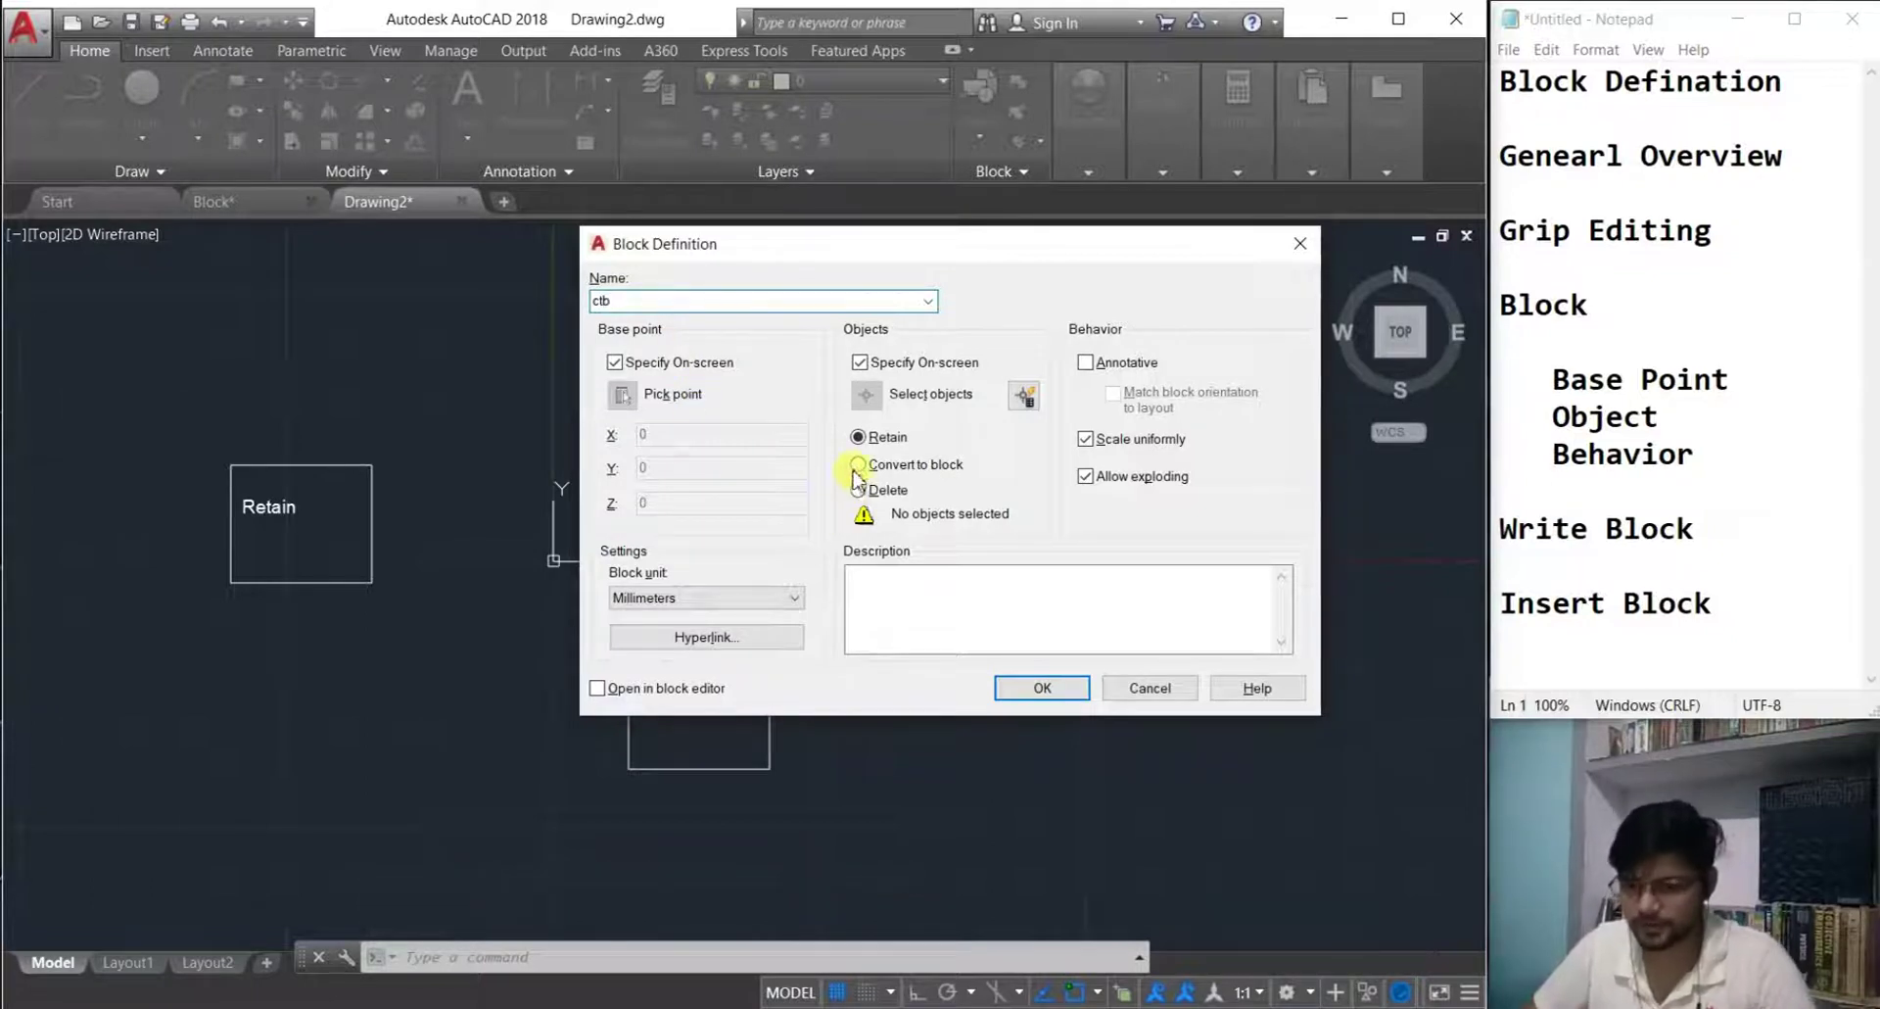
pyautogui.click(1042, 687)
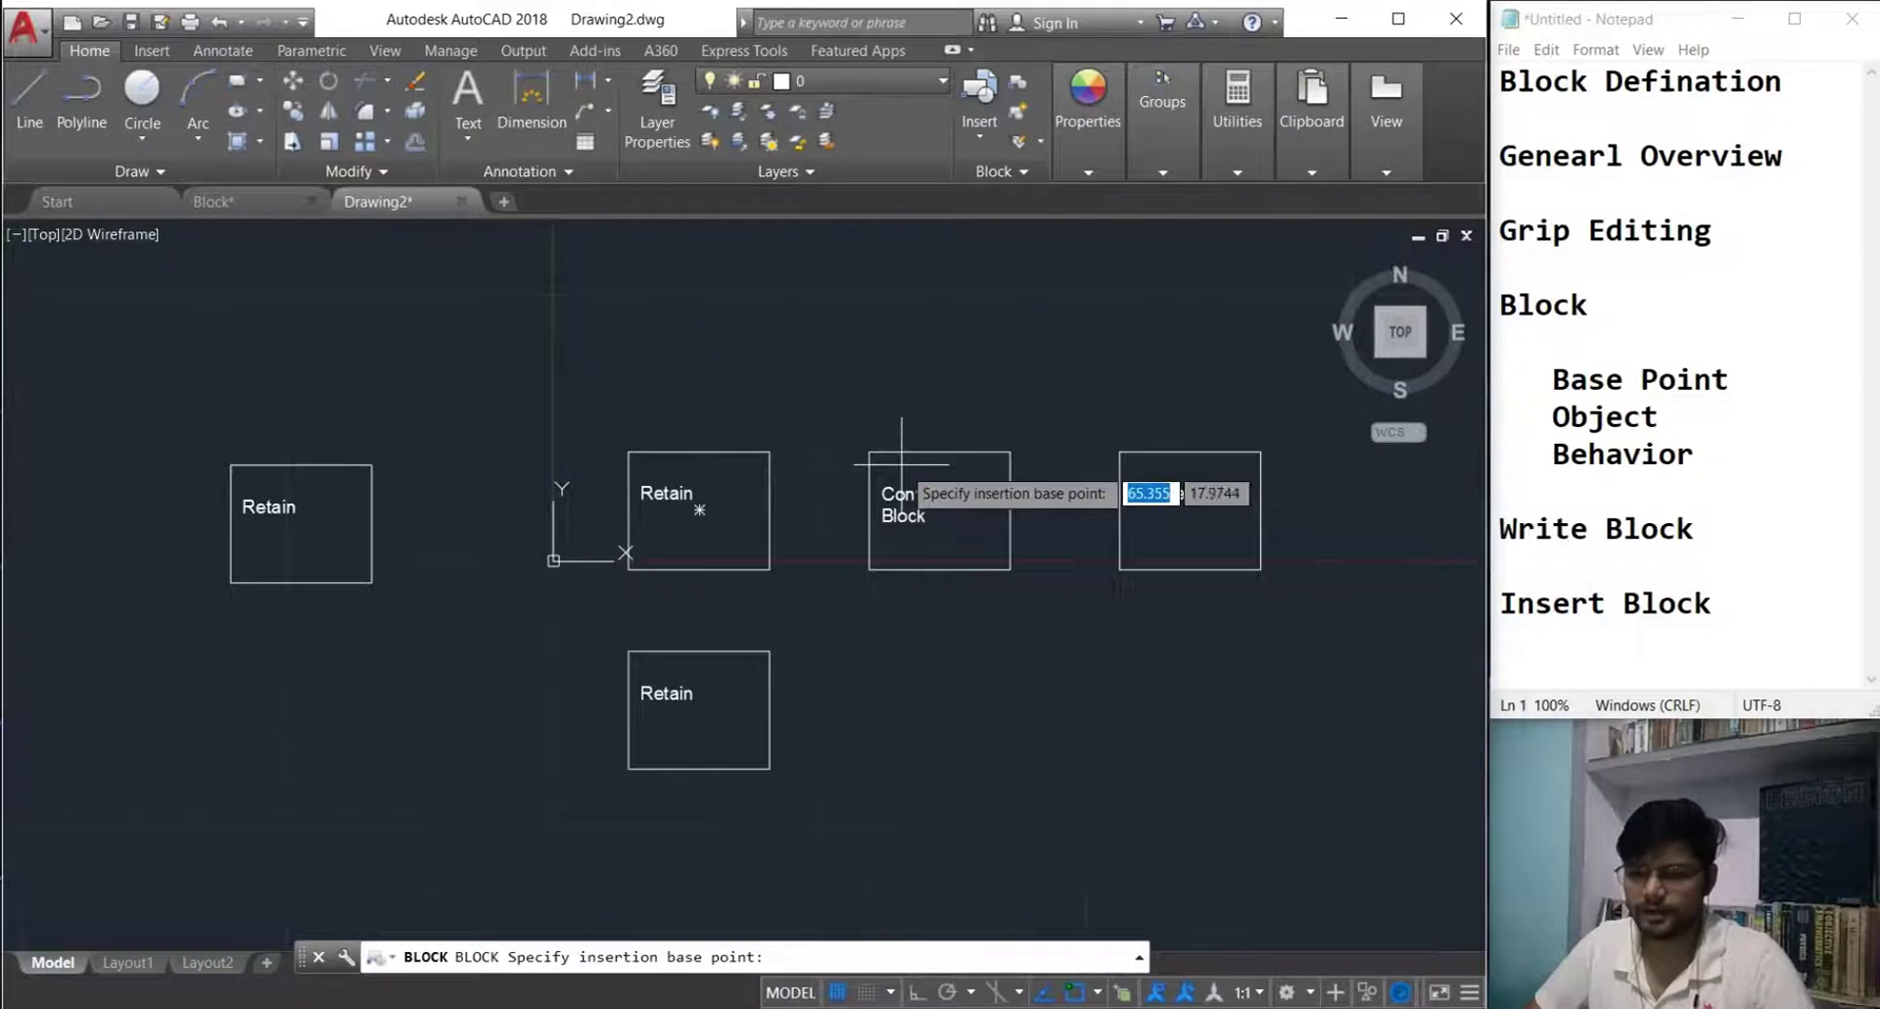
pyautogui.click(872, 567)
pyautogui.click(1050, 602)
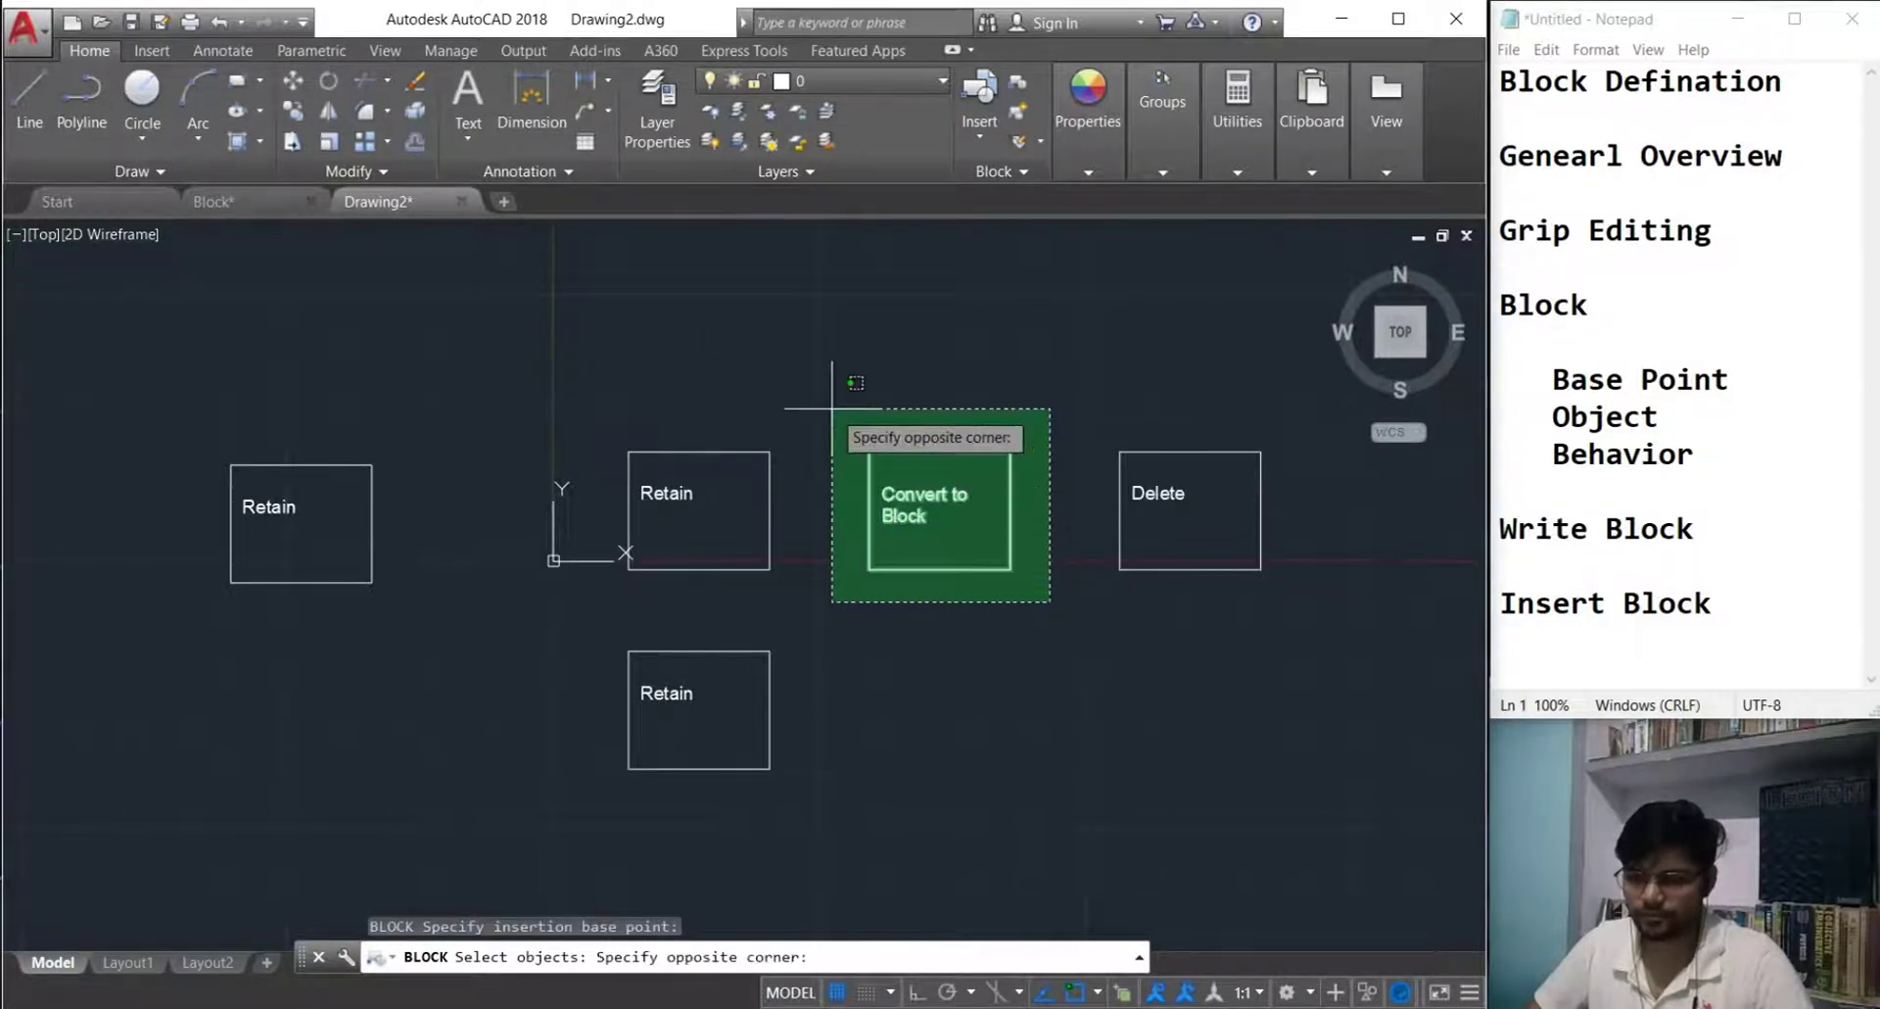
pyautogui.click(826, 402)
pyautogui.press('Return')
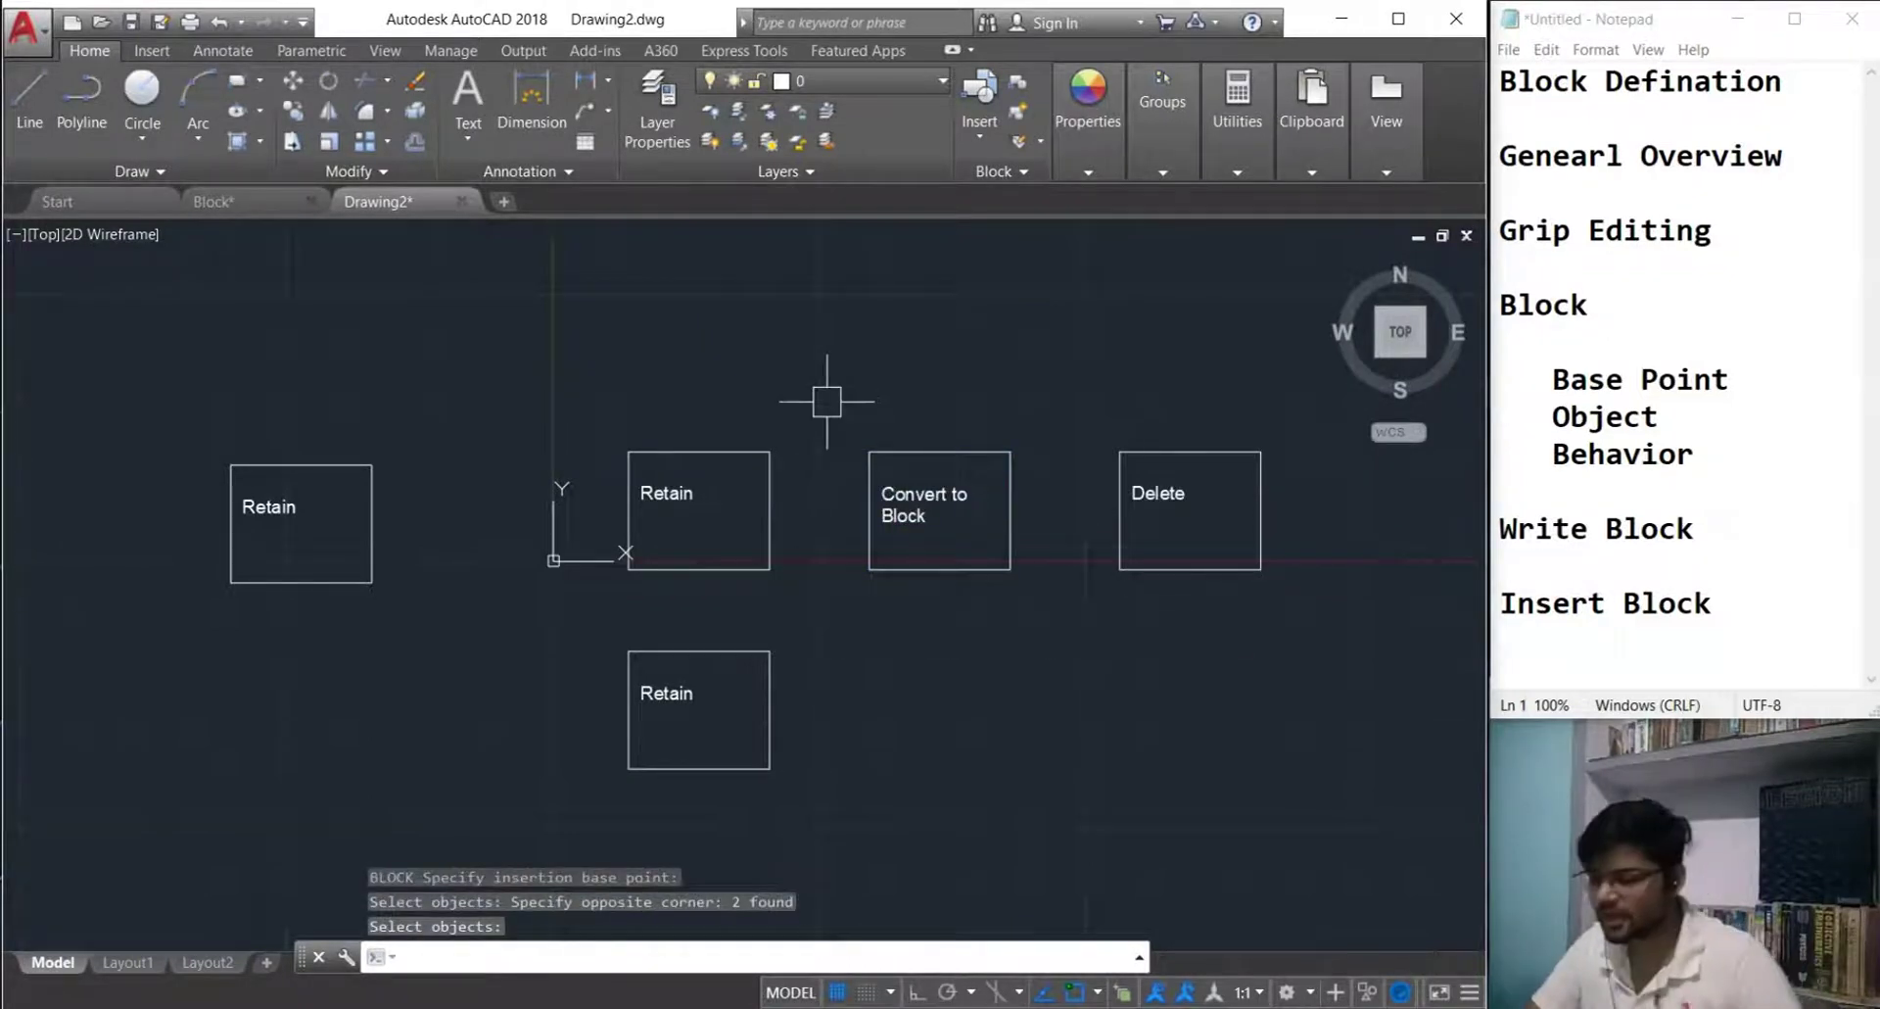
pyautogui.press('Return')
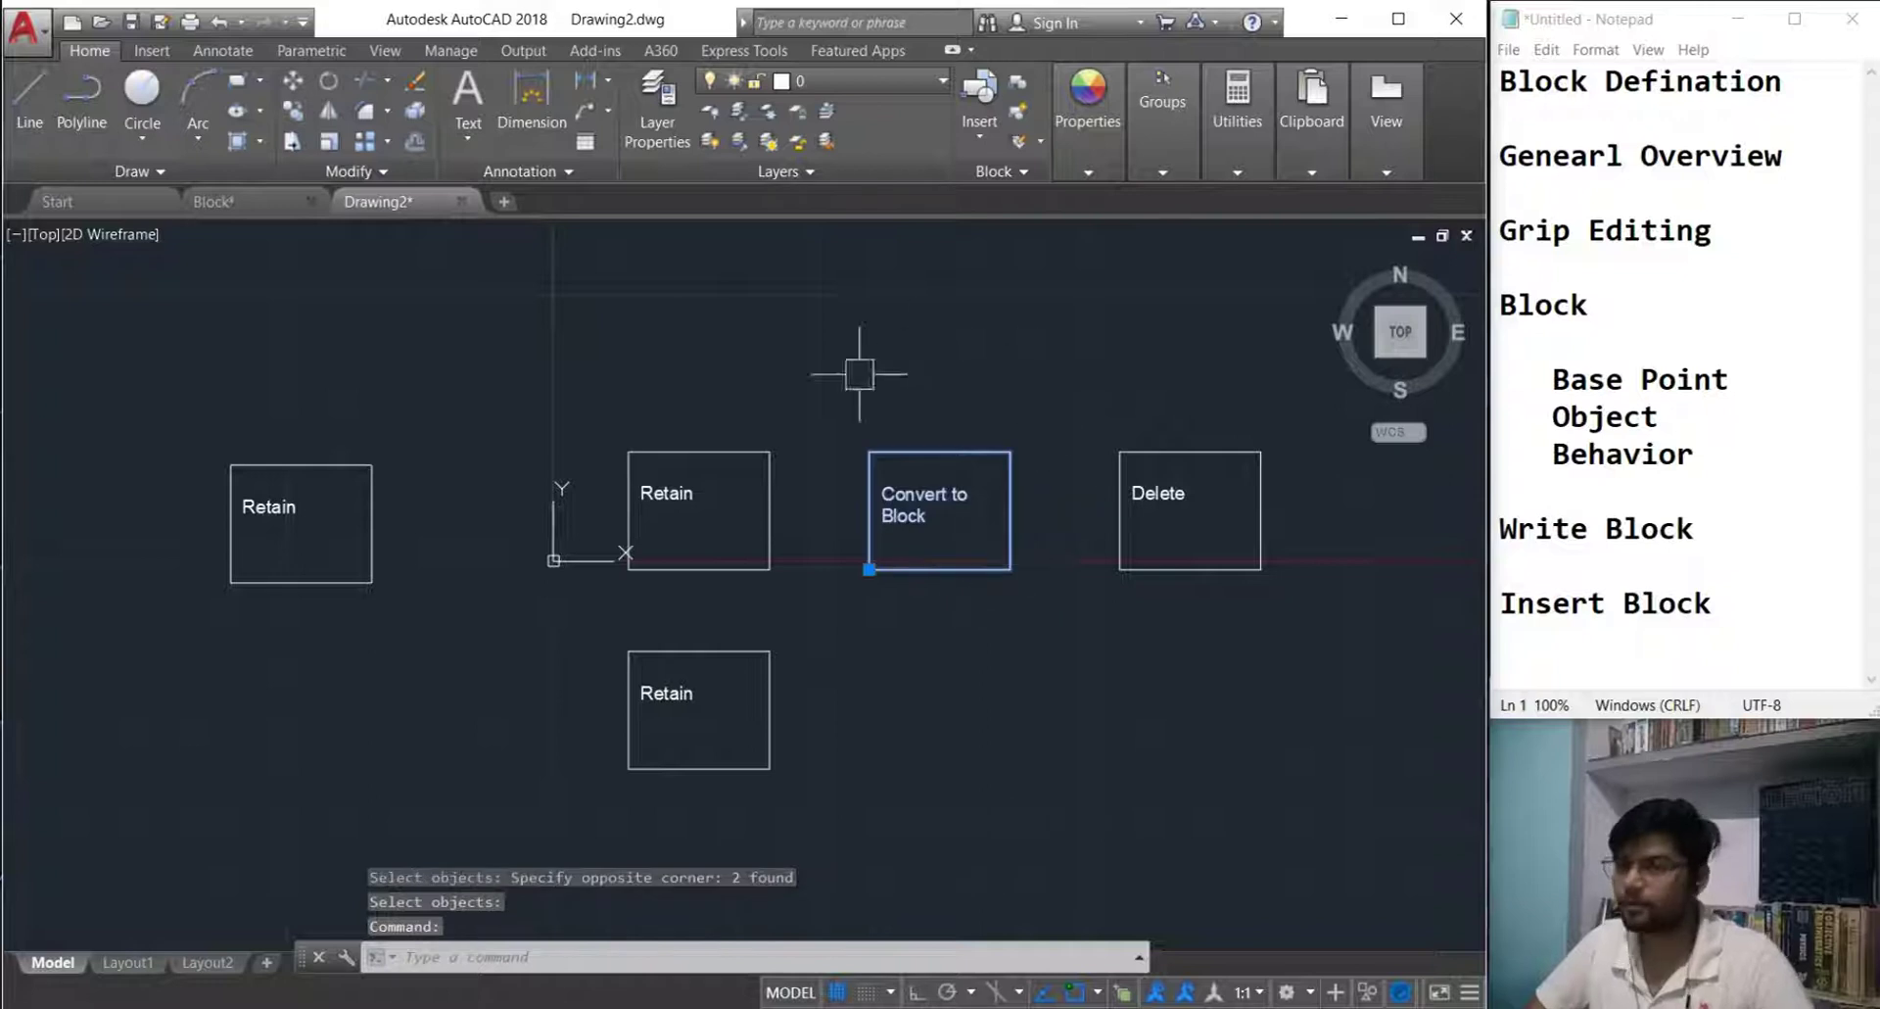
pyautogui.press('Escape')
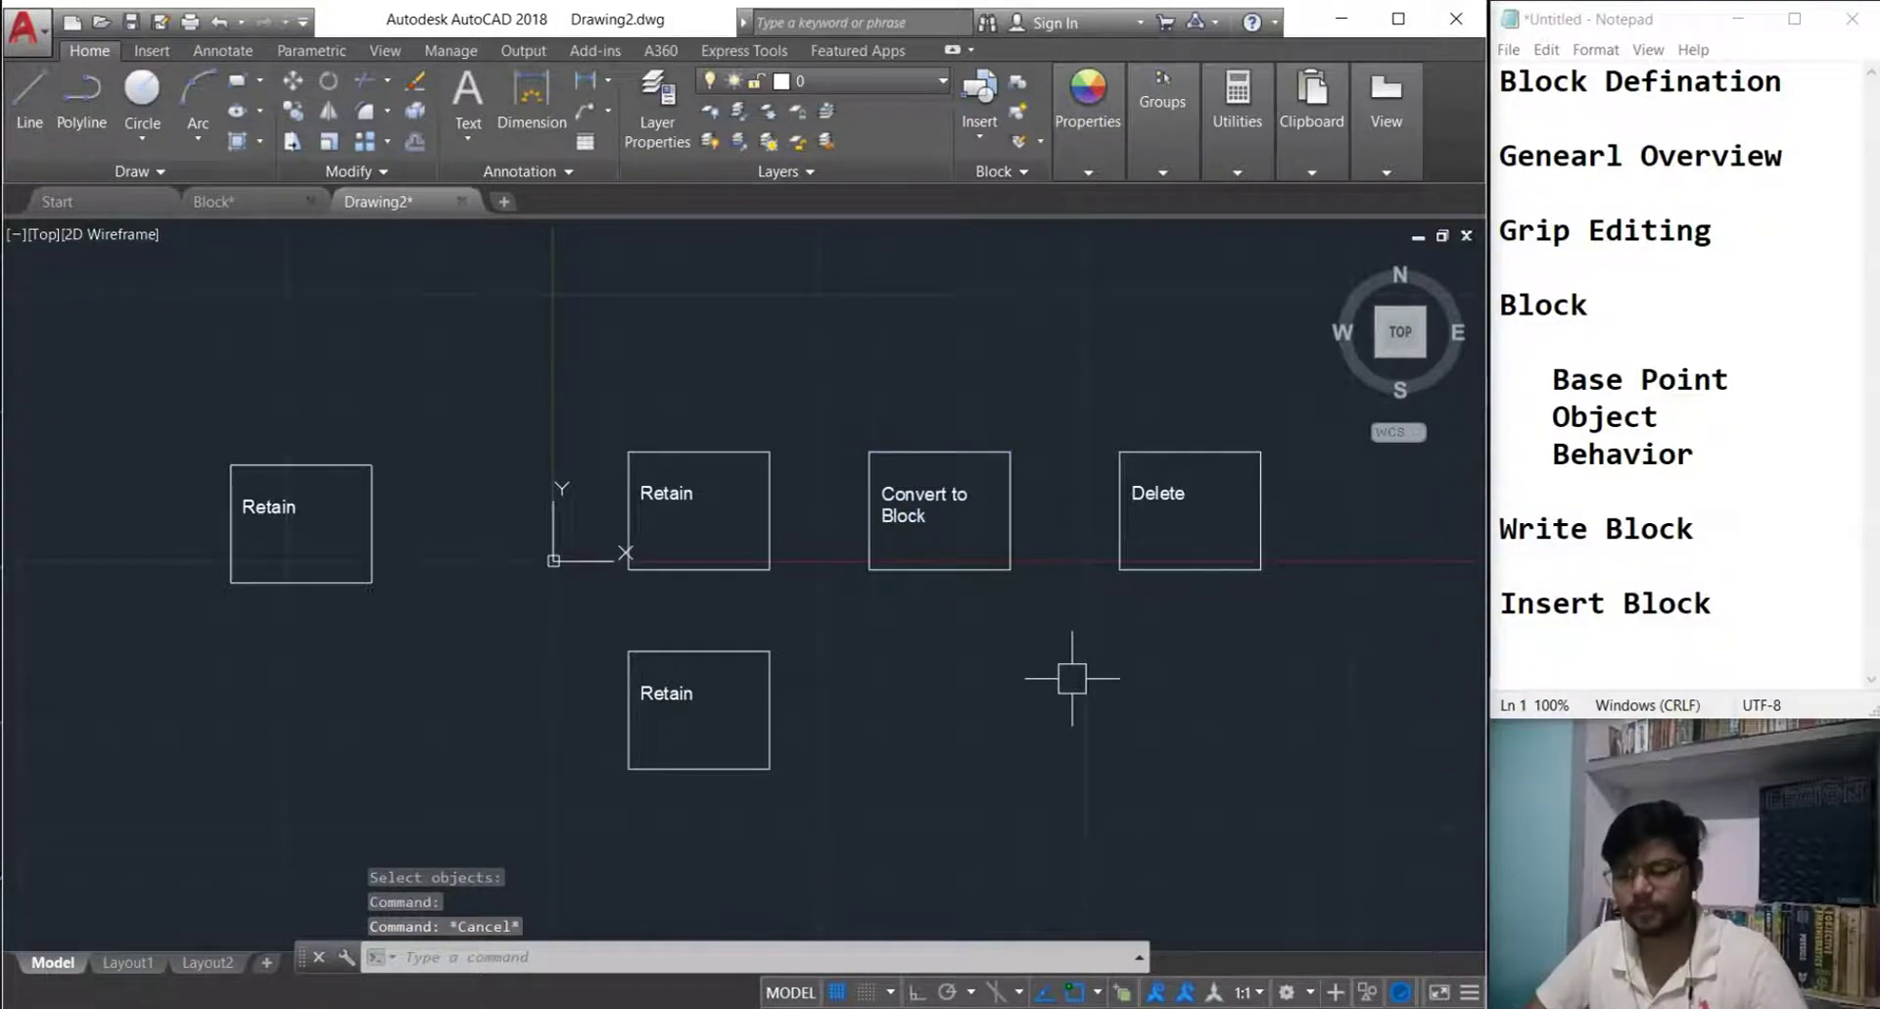
# - Insert a ctb block copy below the Convert to Block box, then start another block definition
pyautogui.write('i')
pyautogui.press('Return')
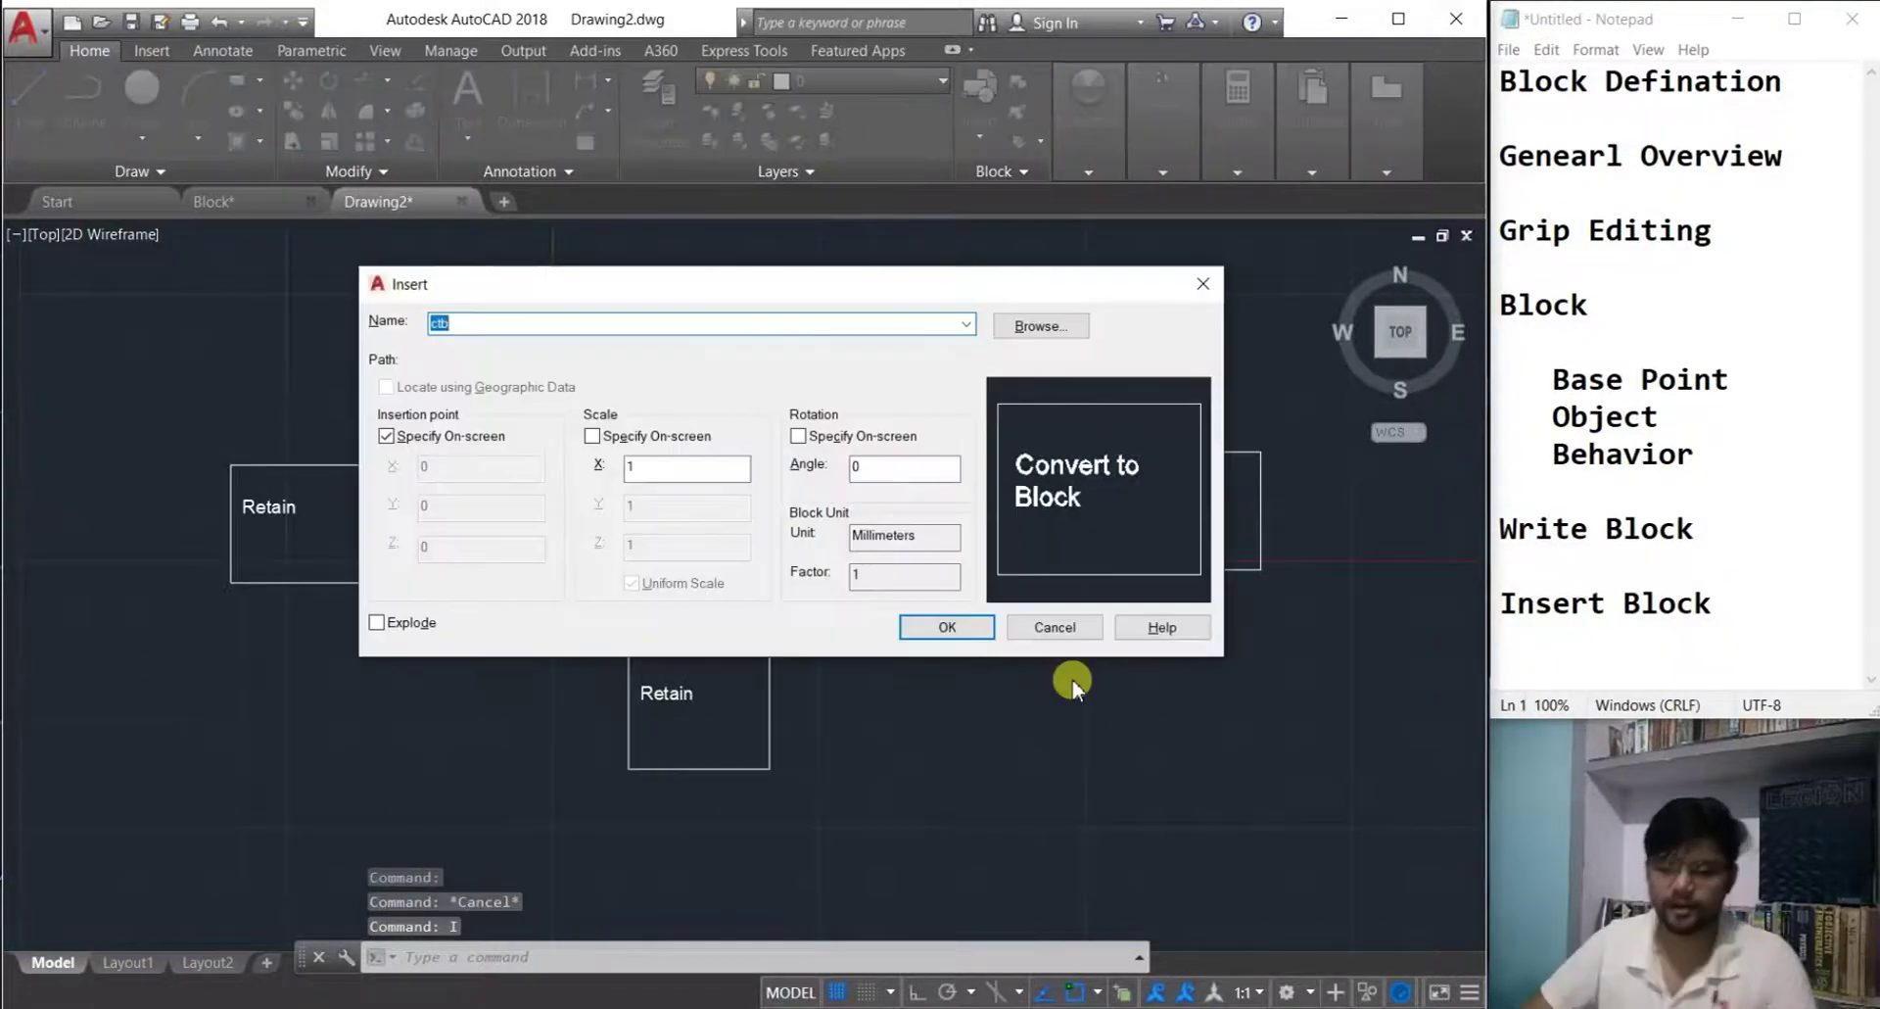
pyautogui.click(947, 626)
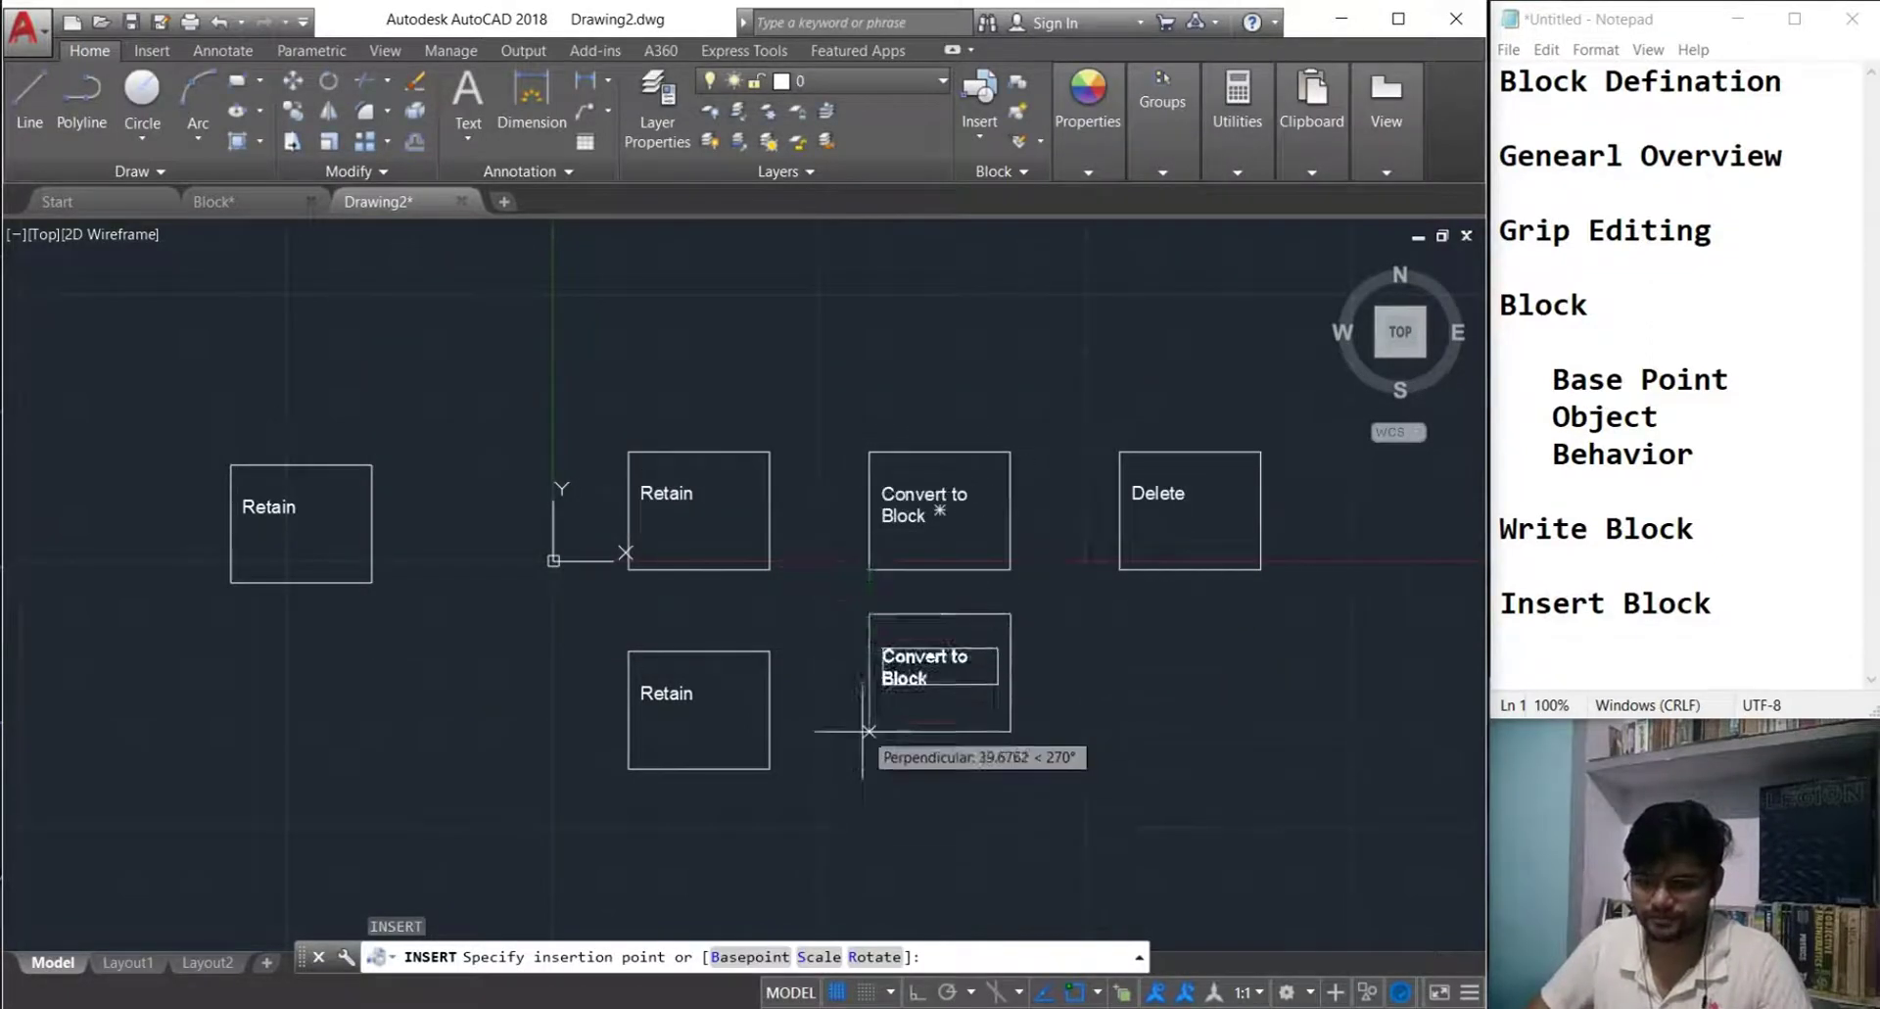
pyautogui.press('Escape')
pyautogui.press('Escape')
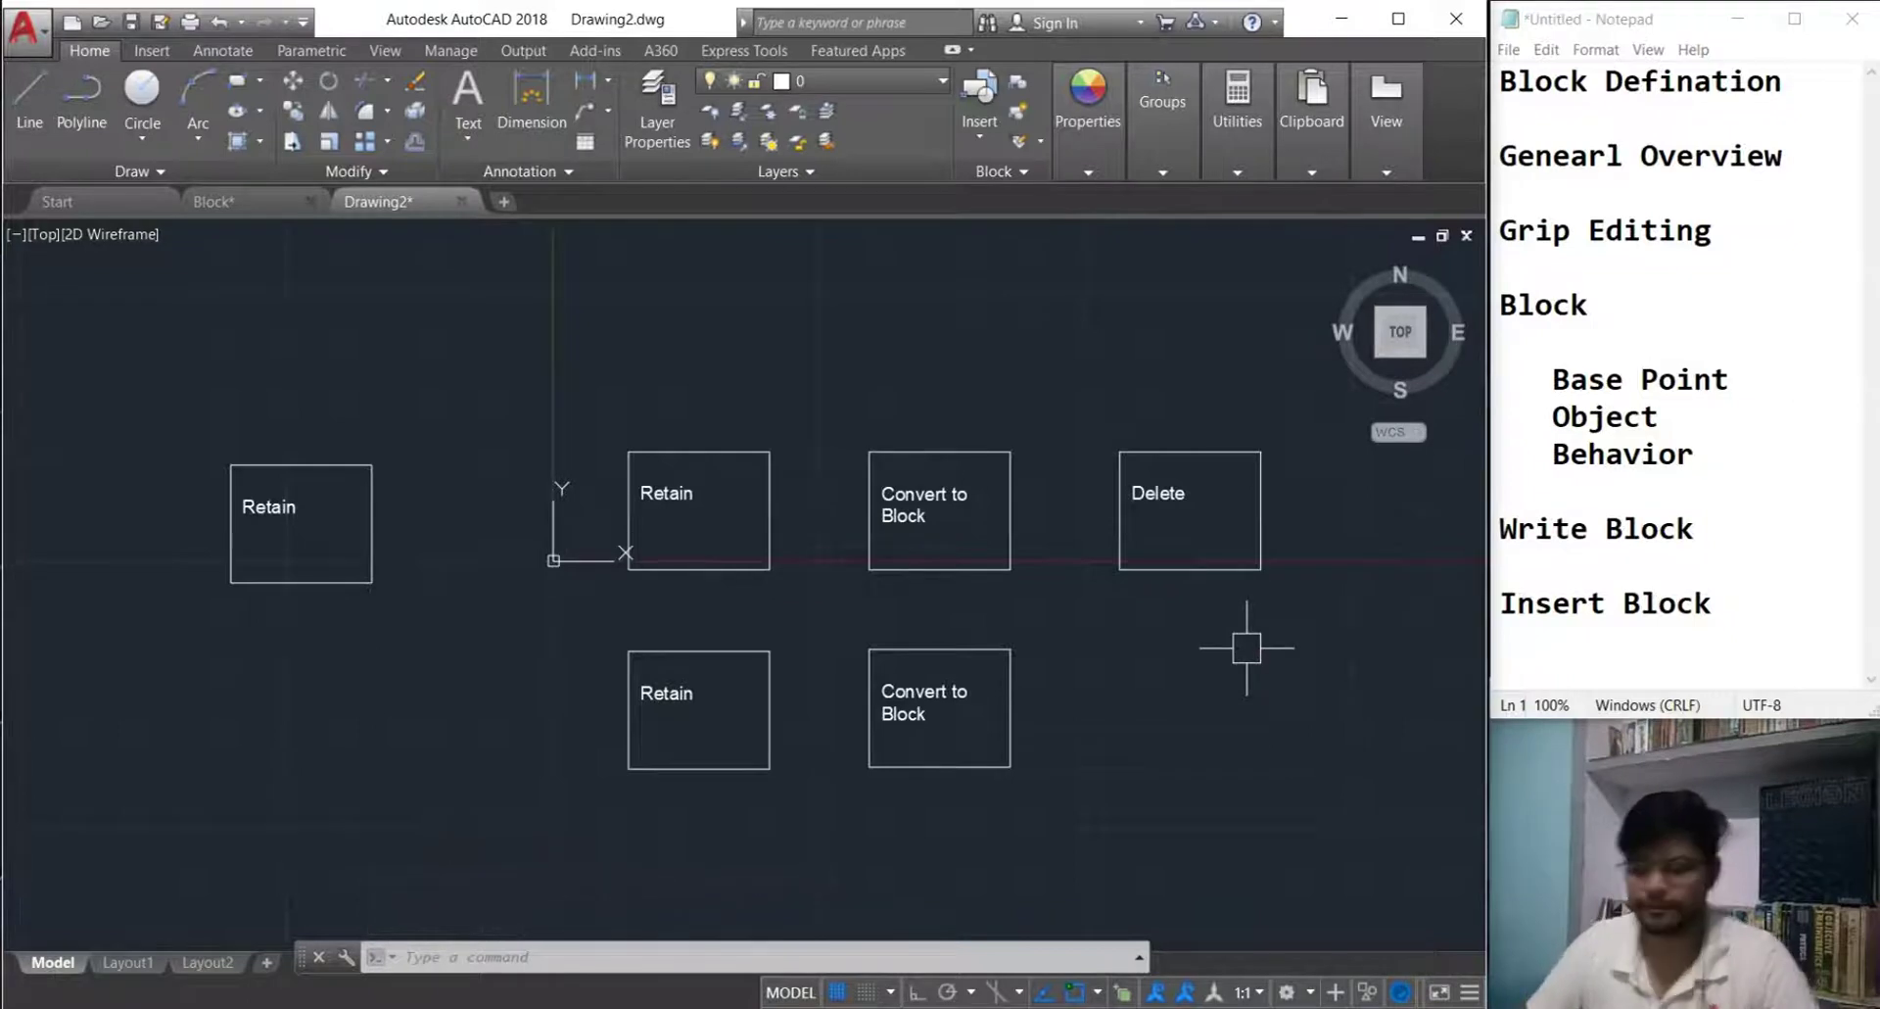
pyautogui.write('b')
pyautogui.press('Return')
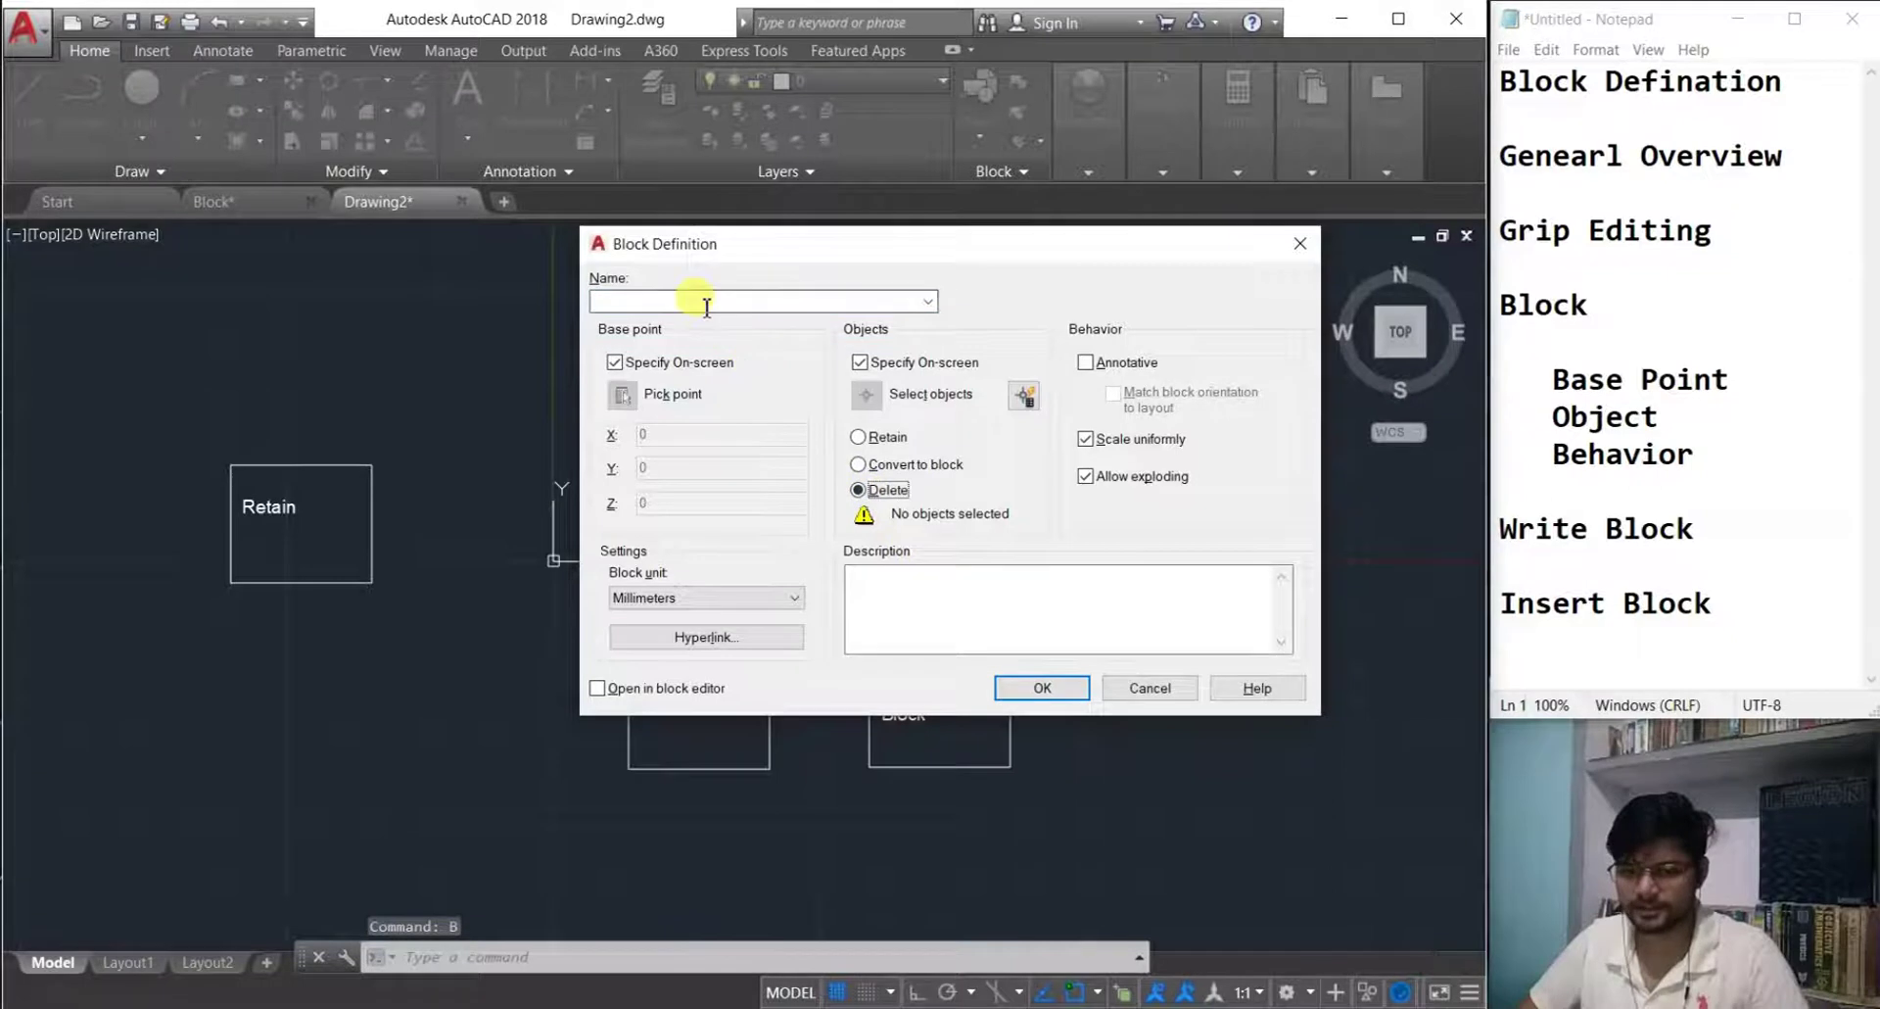
# - Define a block named Delete from the Delete box so the original is removed from the drawing
pyautogui.press('Tab')
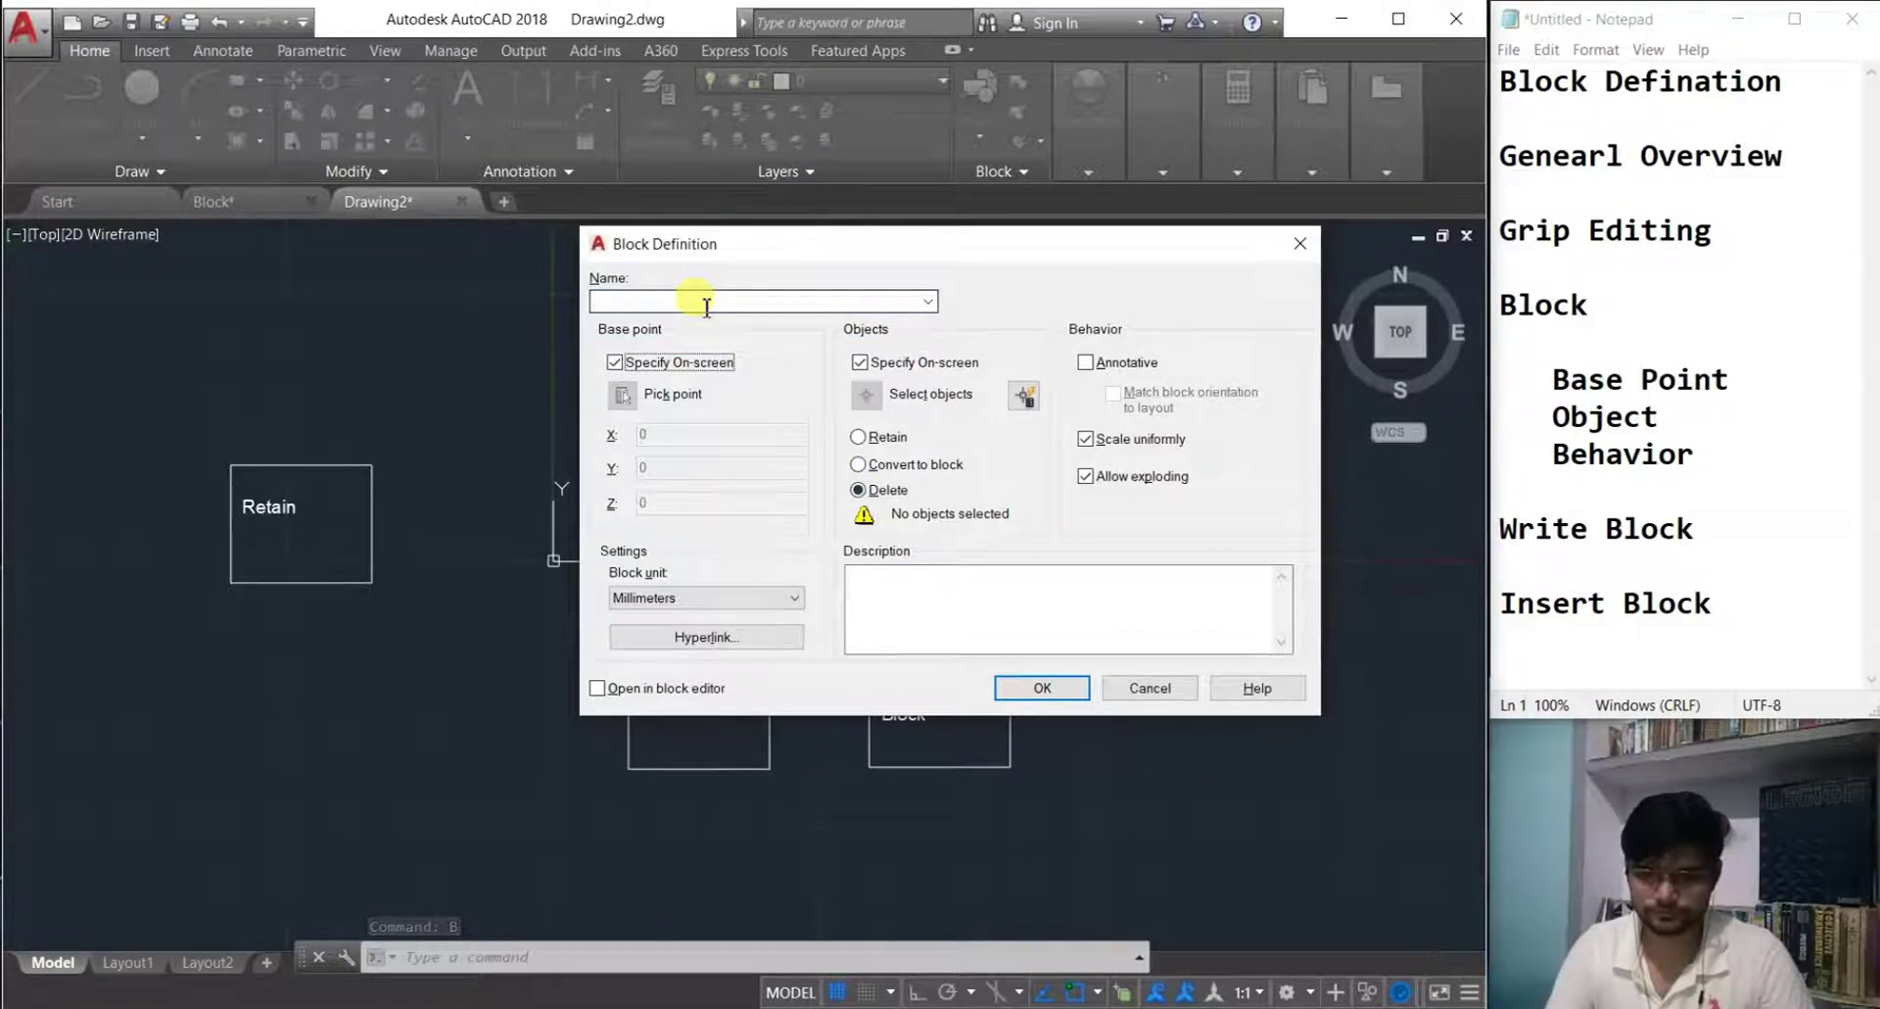
pyautogui.press('Tab')
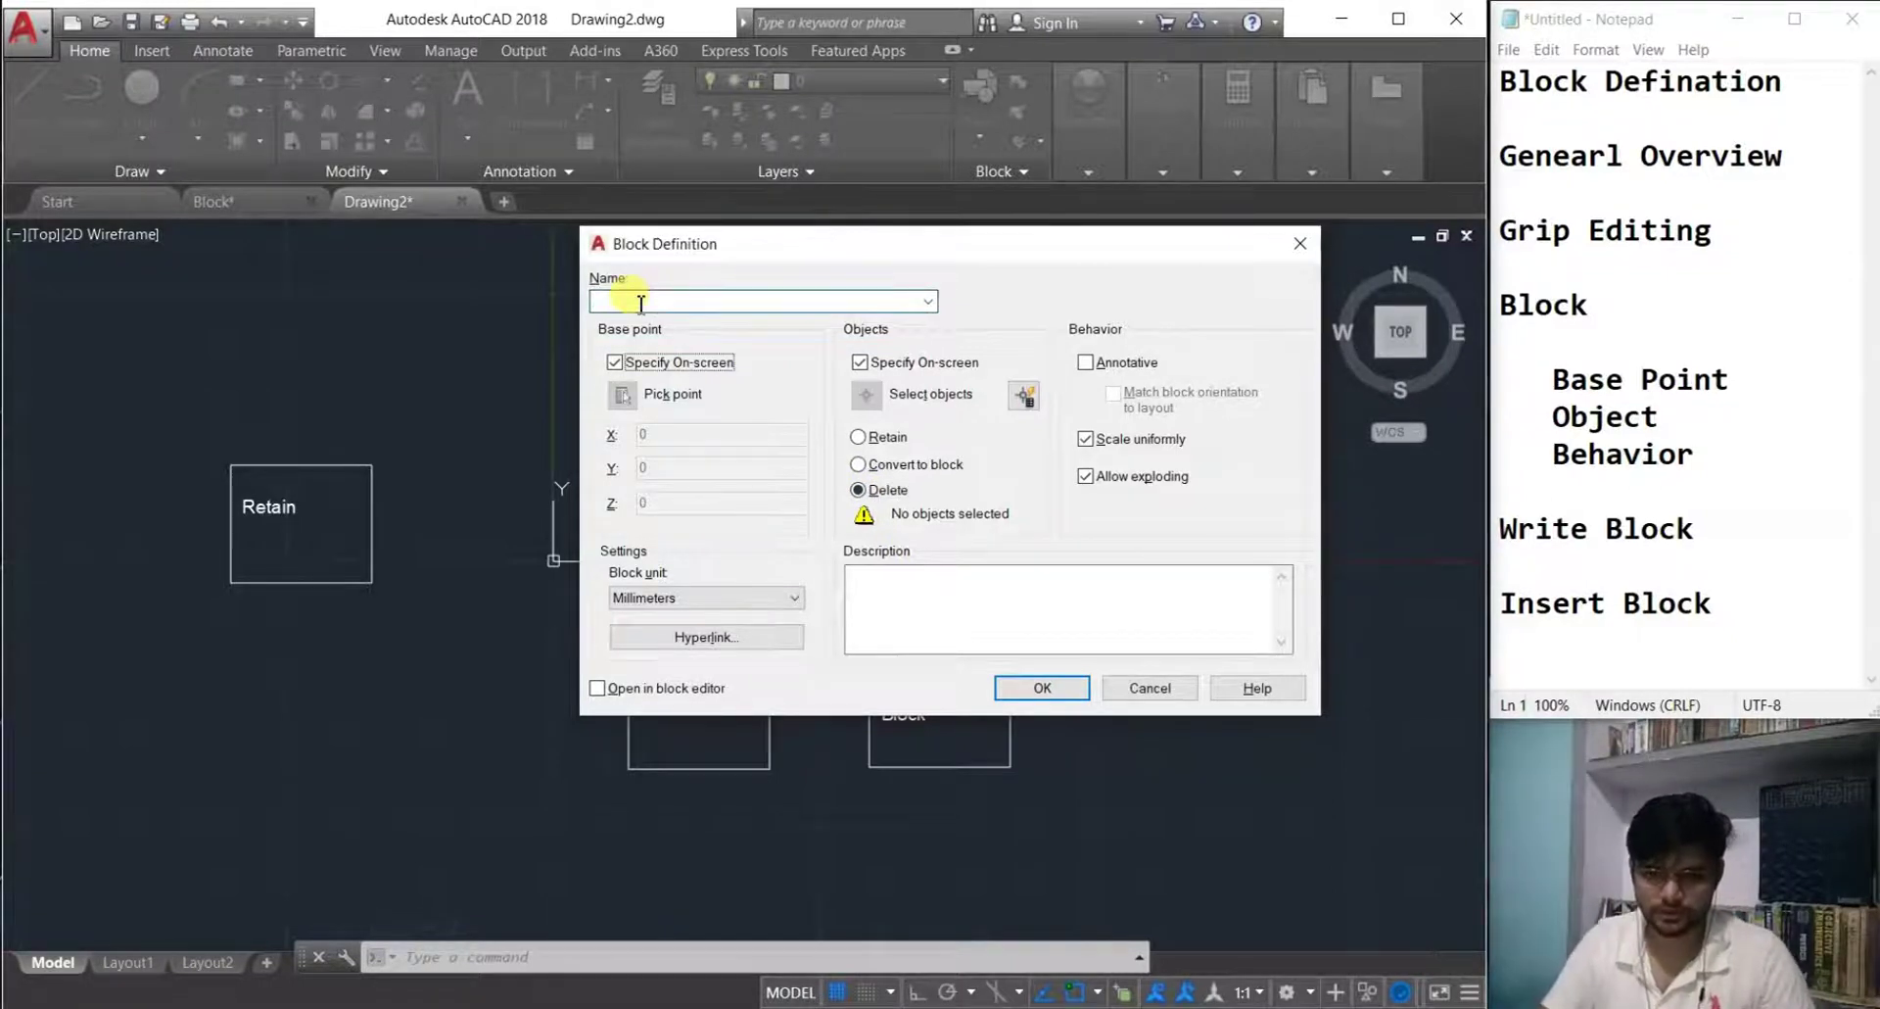
pyautogui.click(640, 303)
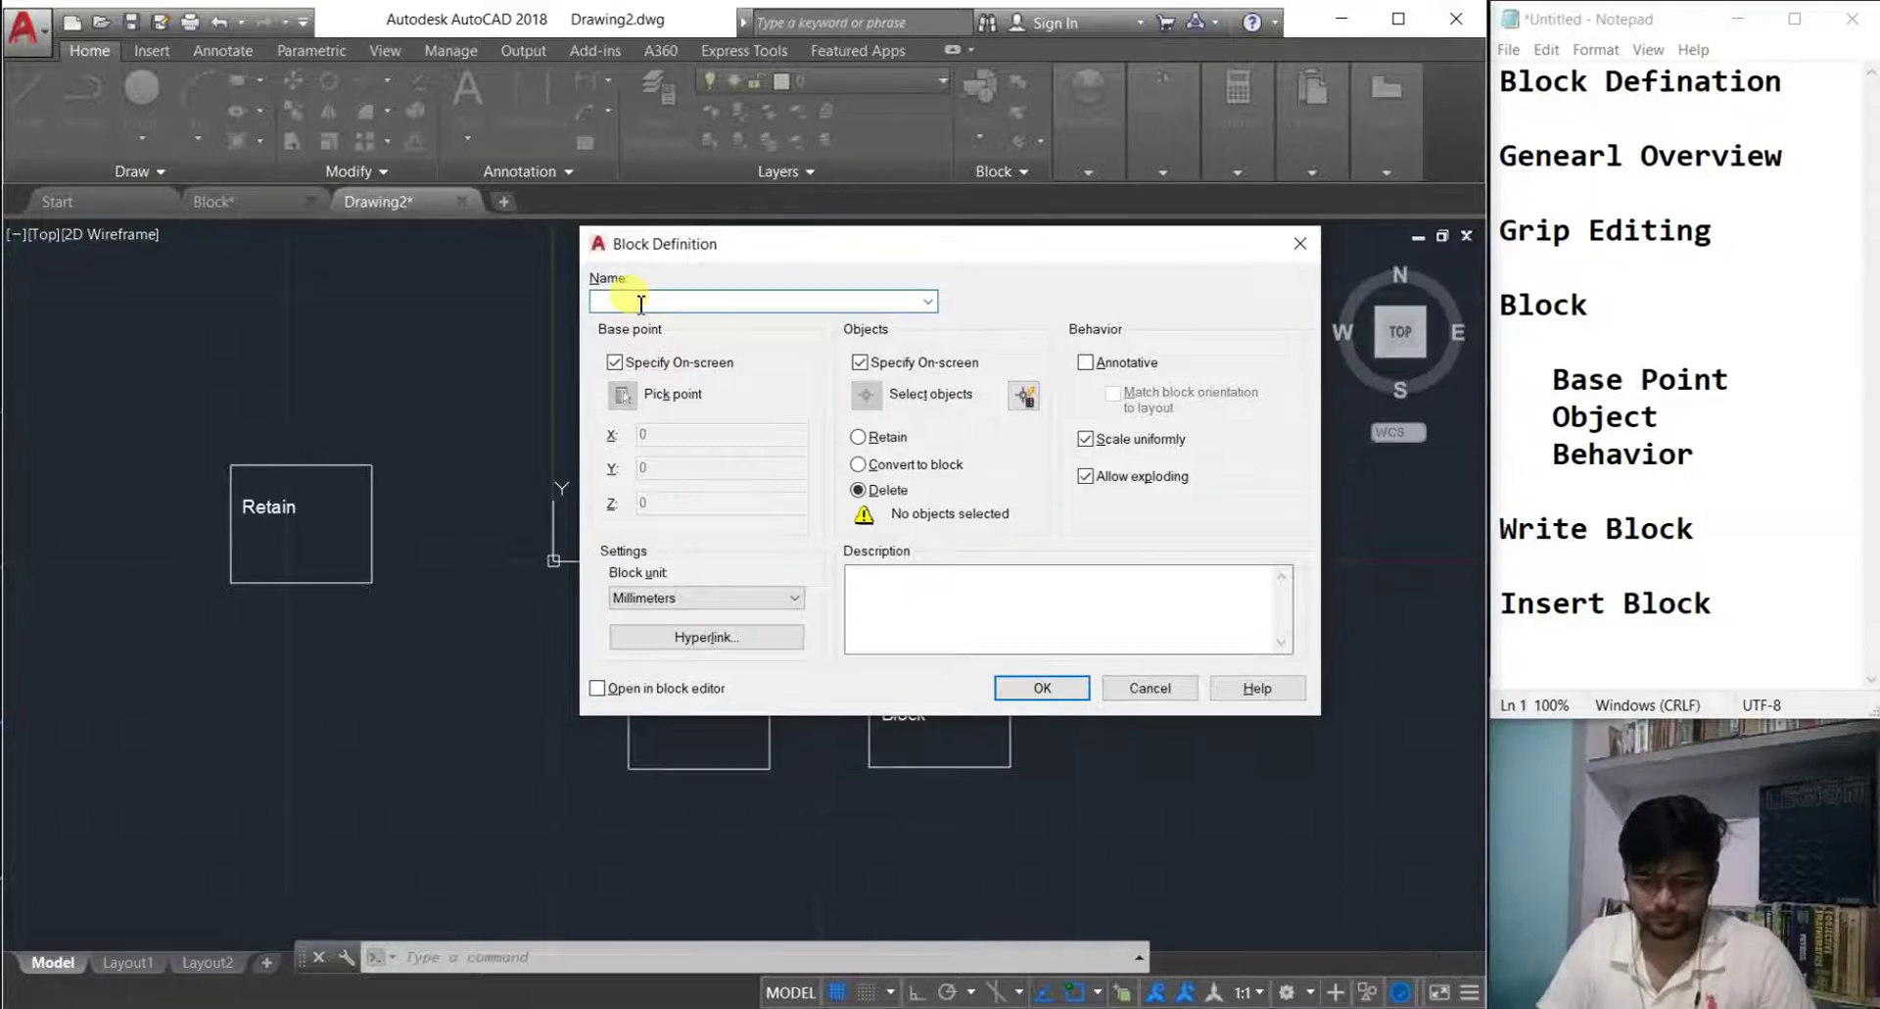
pyautogui.press('capslock')
pyautogui.press('capslock')
pyautogui.write('Delete')
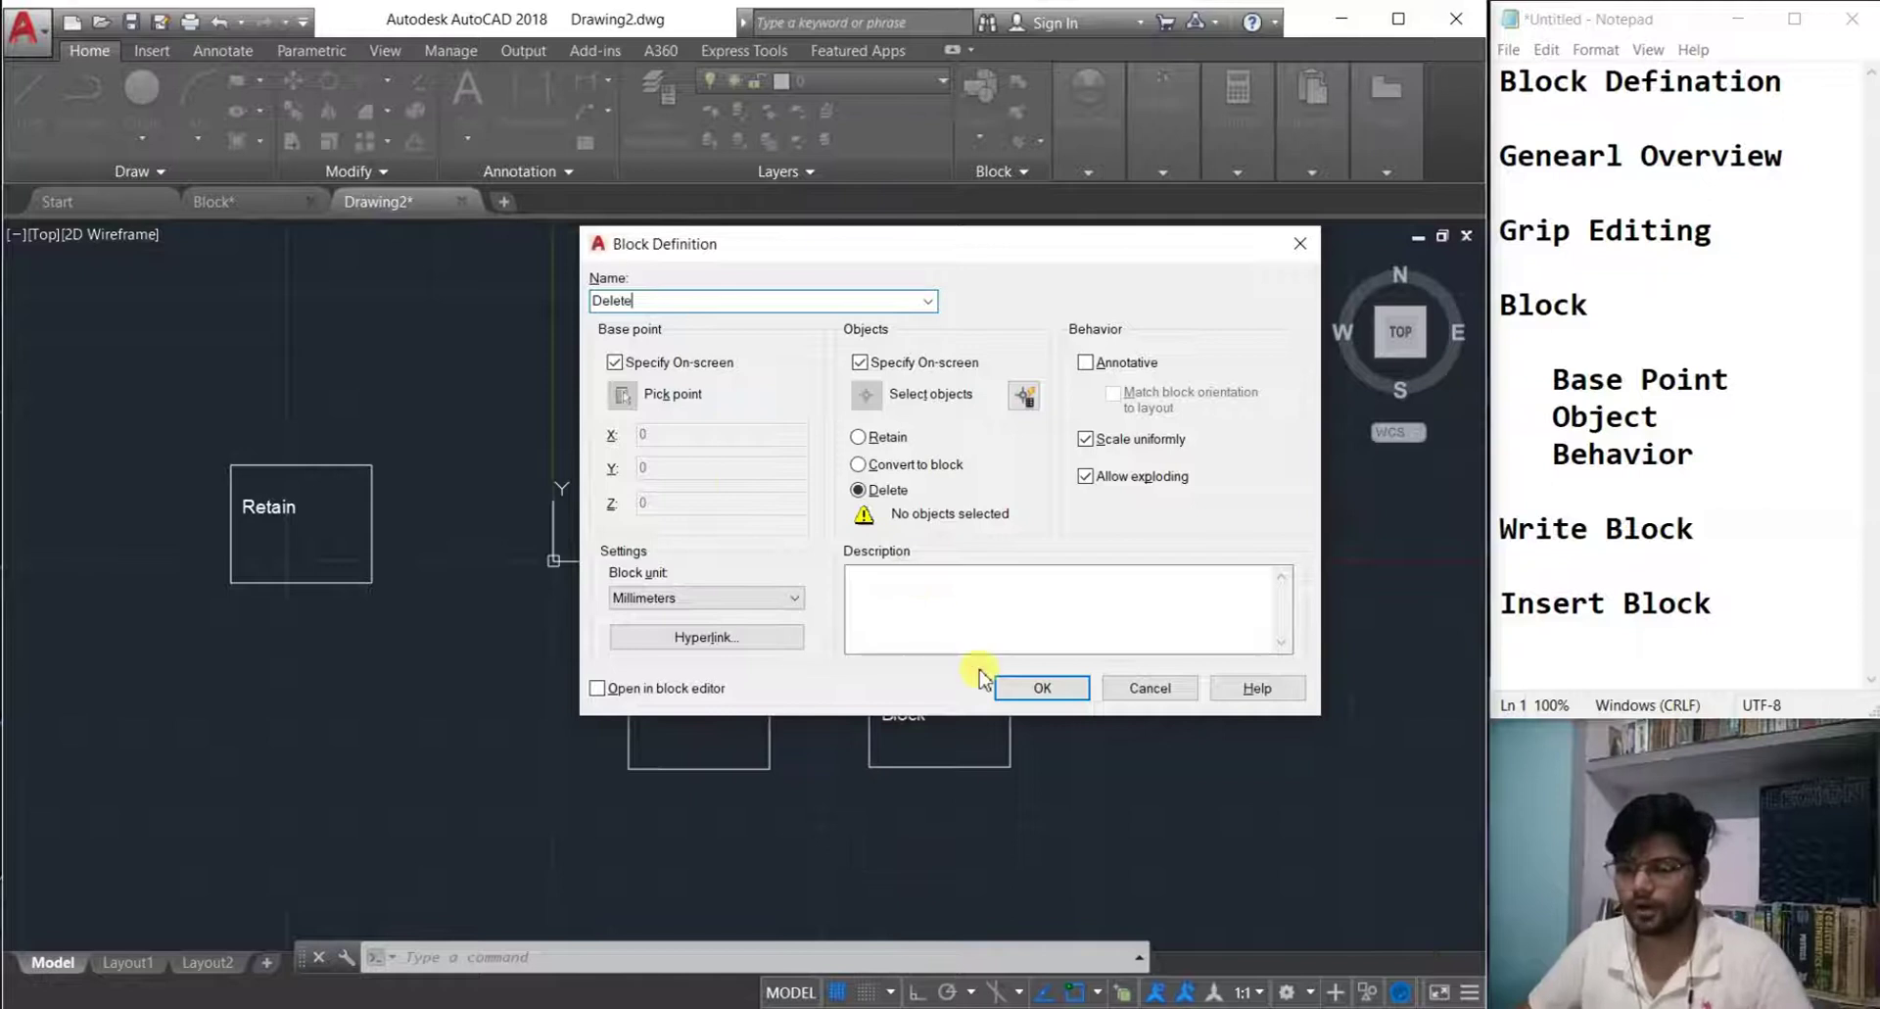
pyautogui.click(1019, 697)
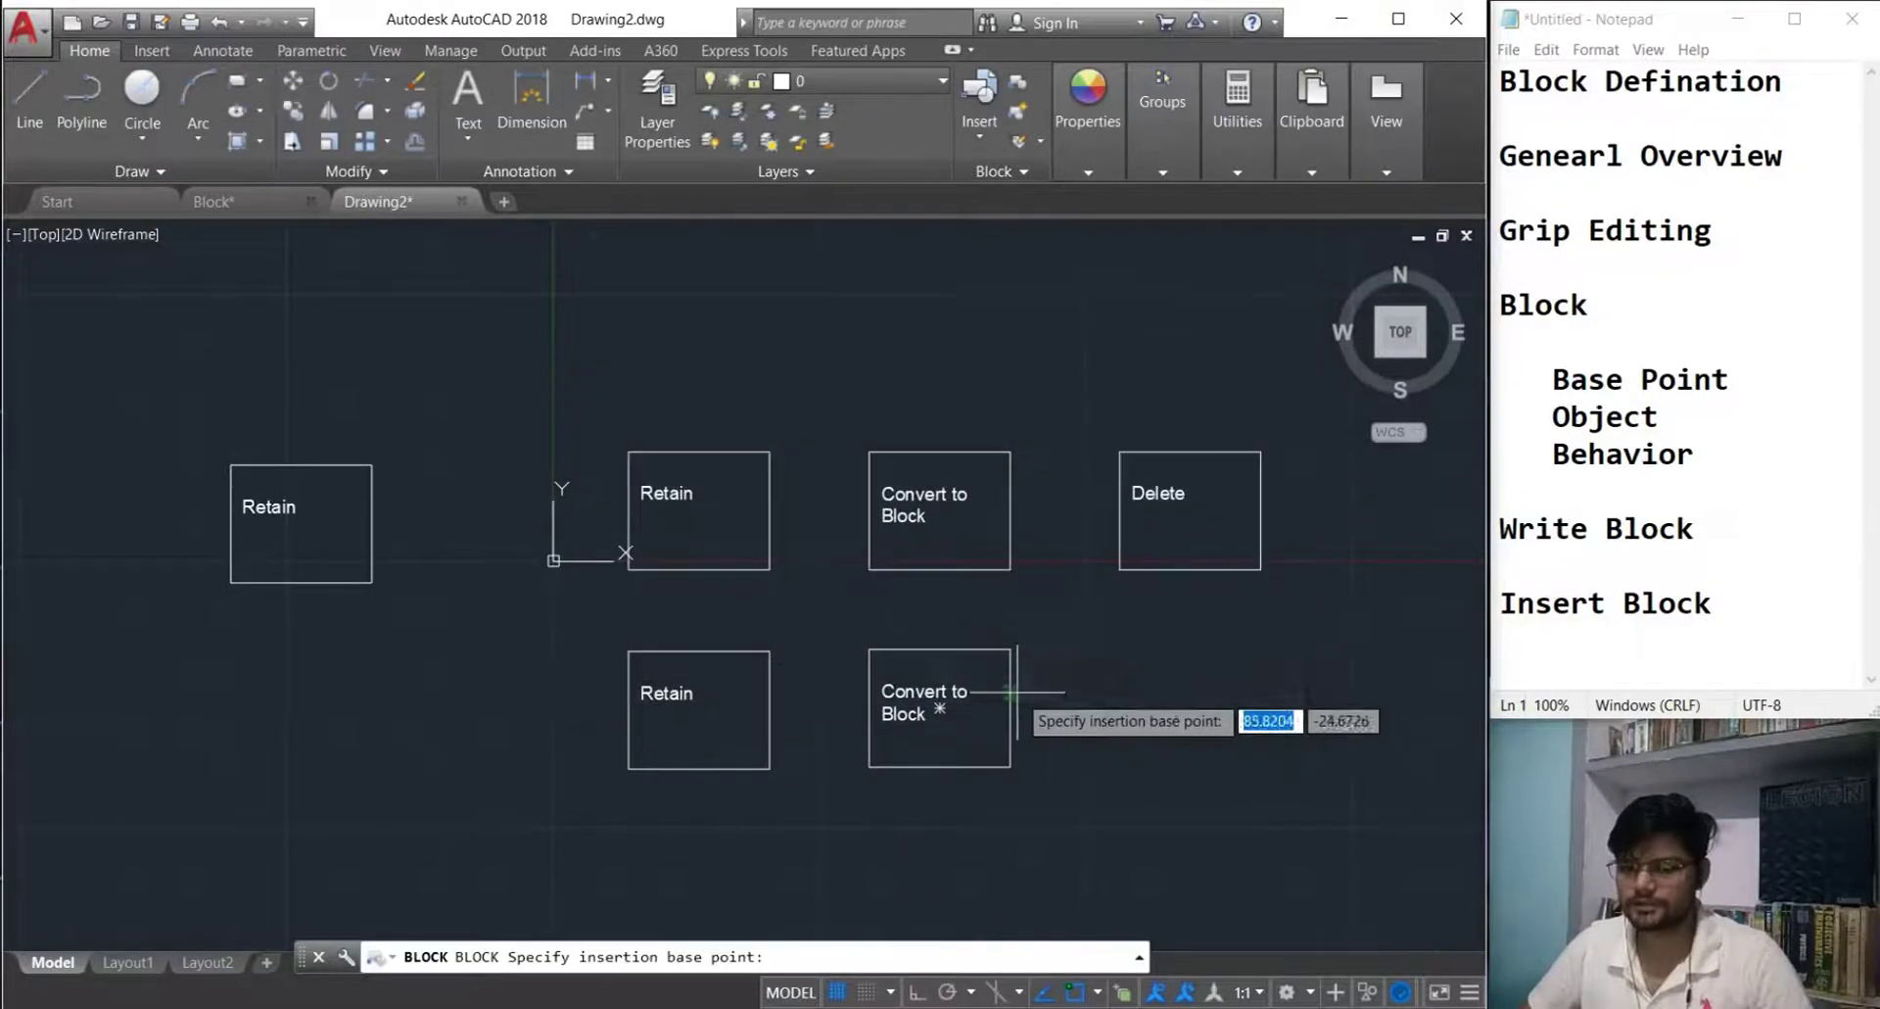
pyautogui.click(1119, 568)
pyautogui.click(1331, 617)
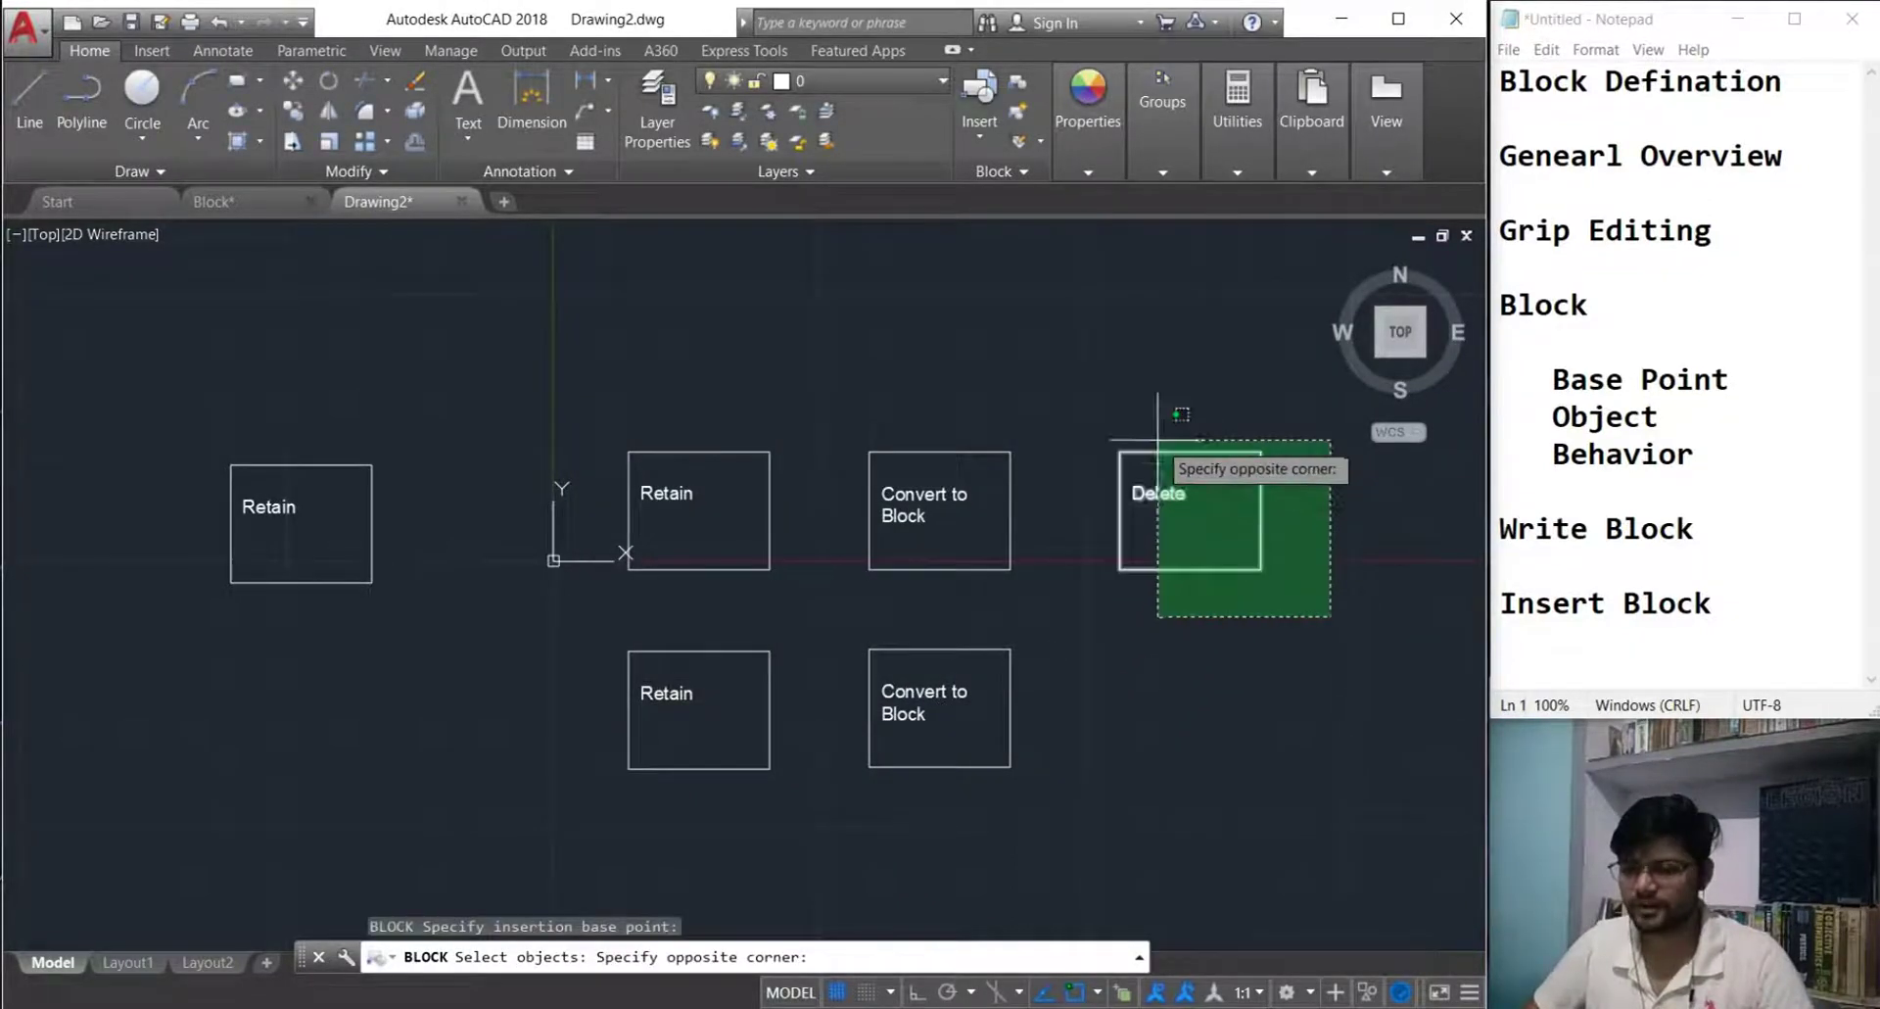
pyautogui.click(1082, 399)
pyautogui.press('Return')
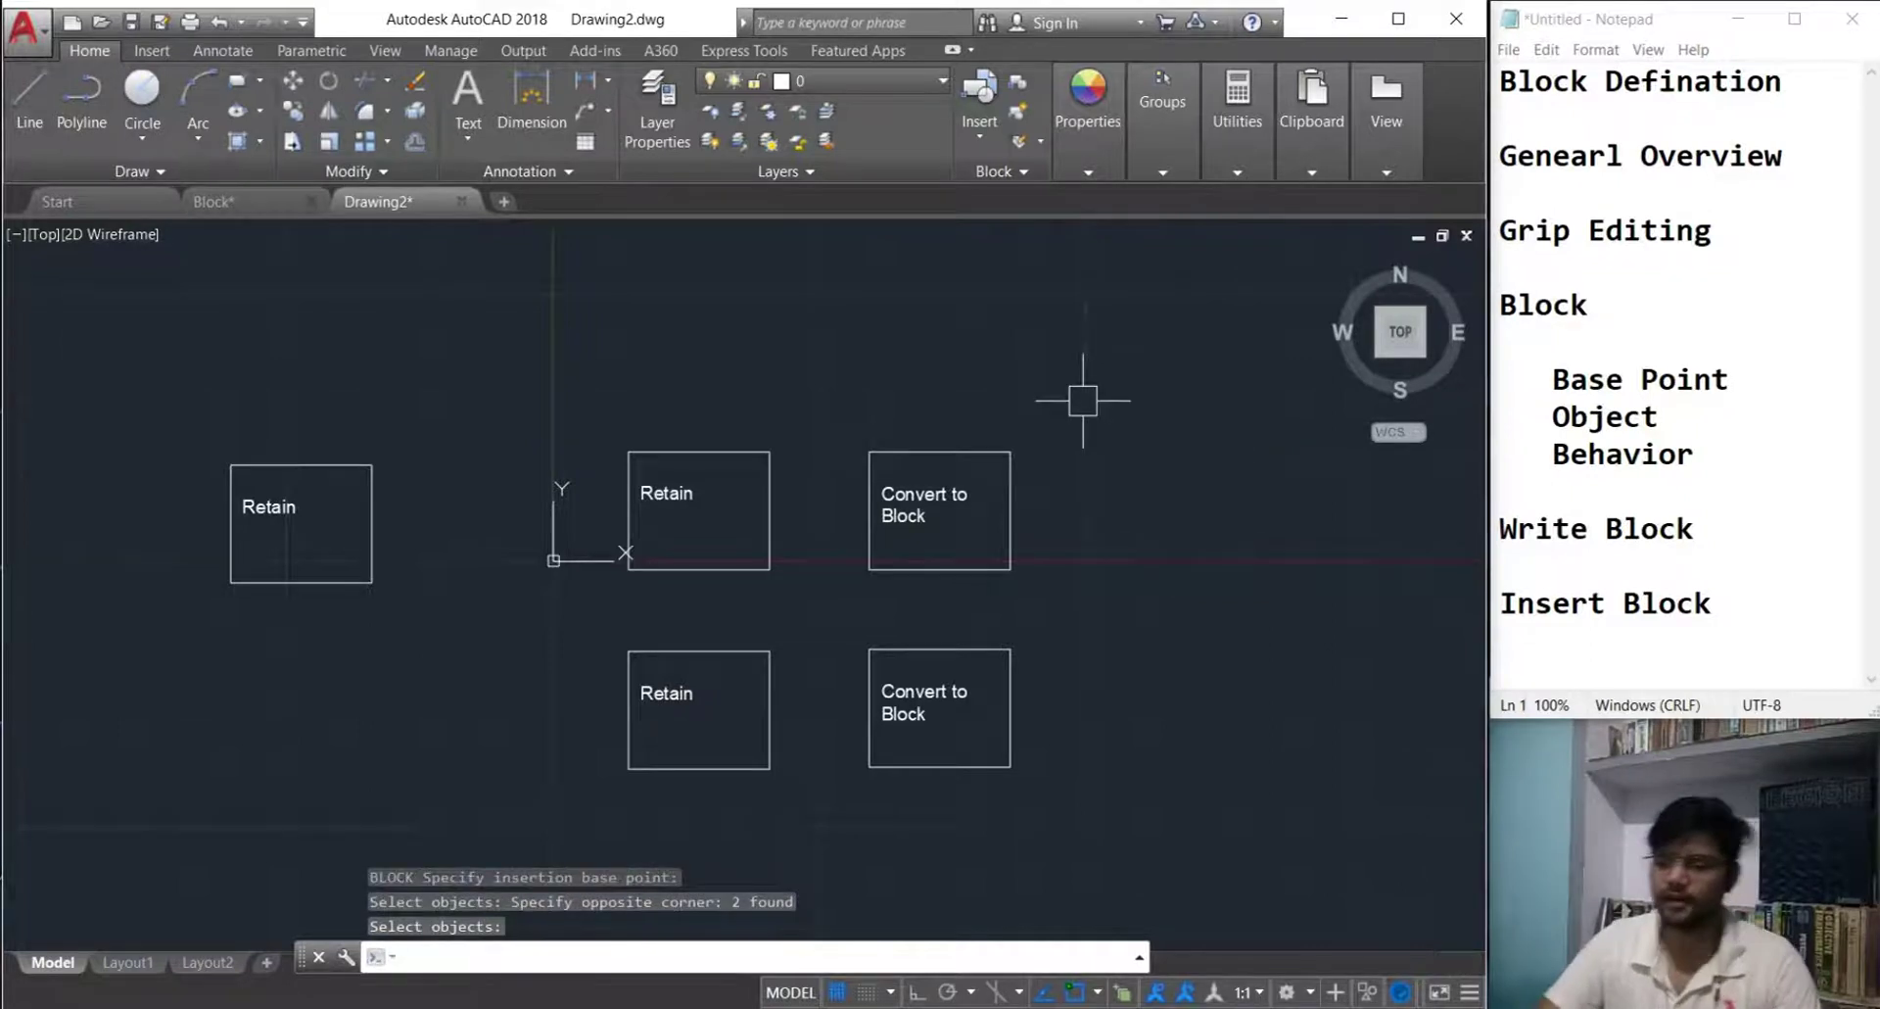
# - Insert the Delete block to the right of the lower Convert to Block copy
pyautogui.write('i')
pyautogui.press('Return')
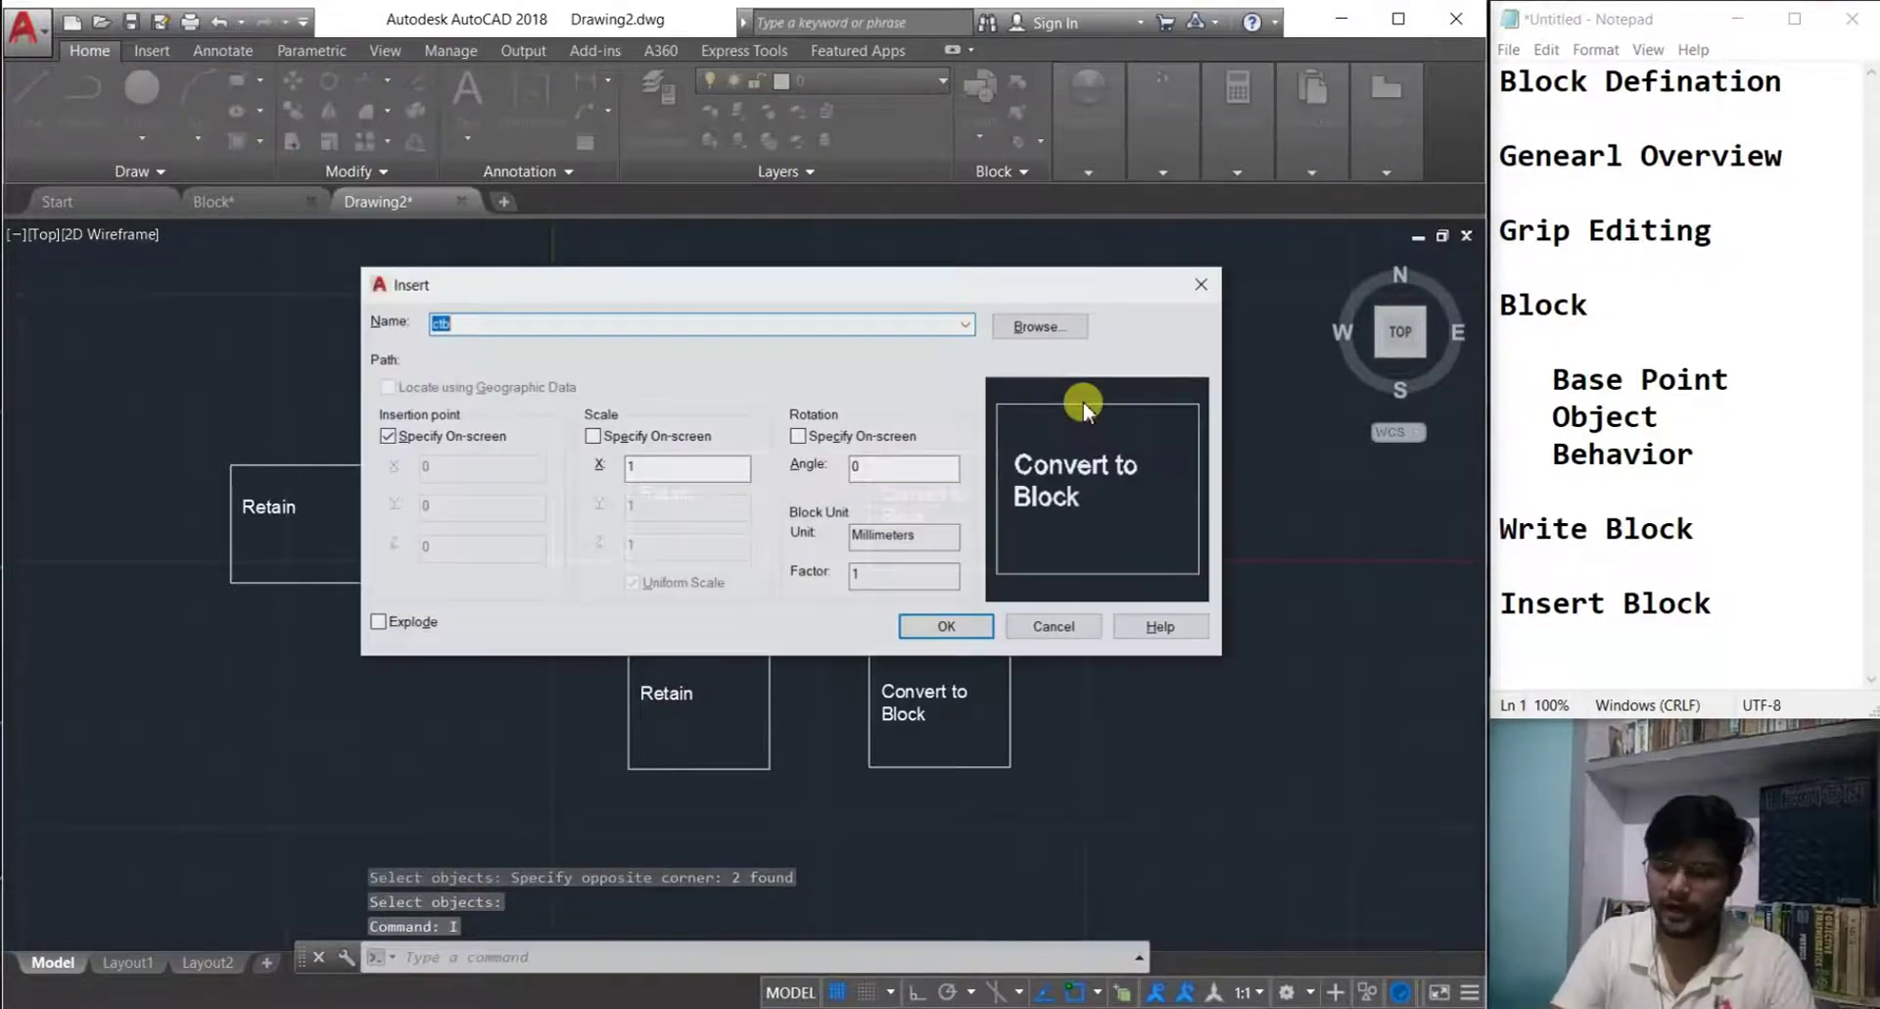
pyautogui.click(972, 328)
pyautogui.click(832, 370)
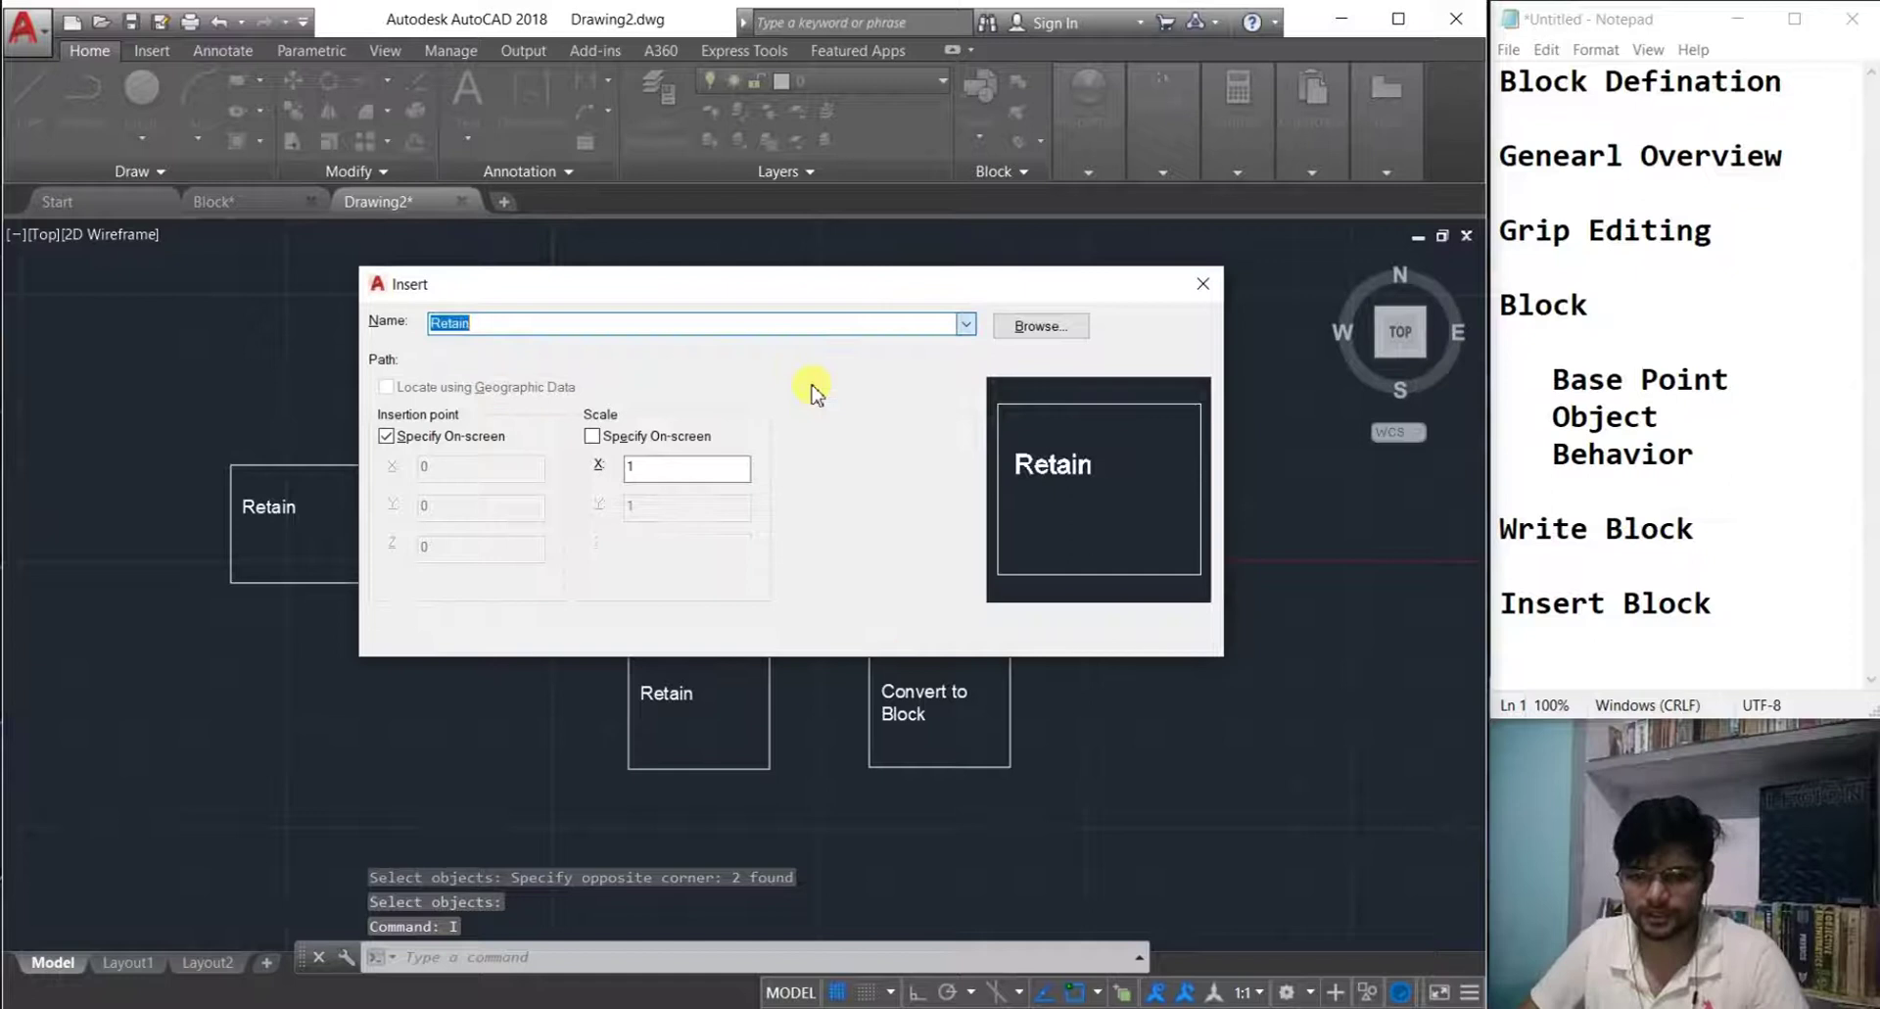
pyautogui.click(966, 325)
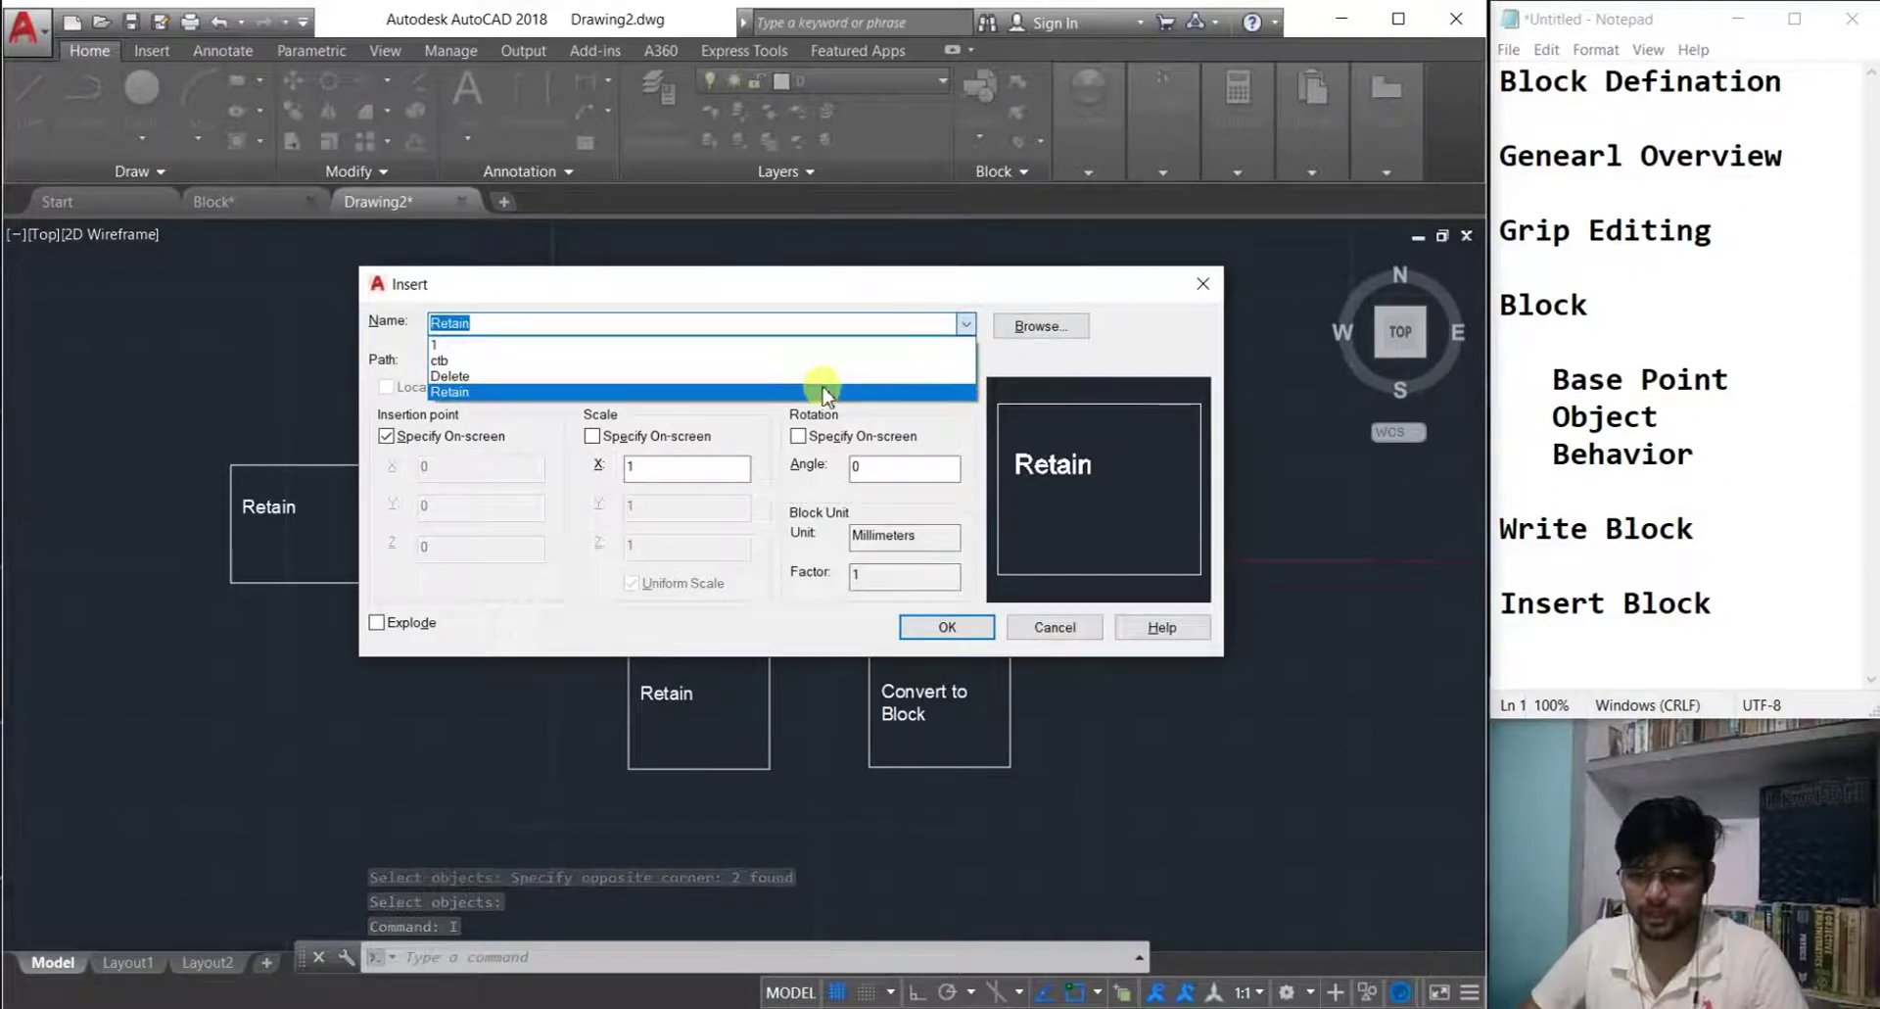
pyautogui.click(827, 354)
pyautogui.click(944, 626)
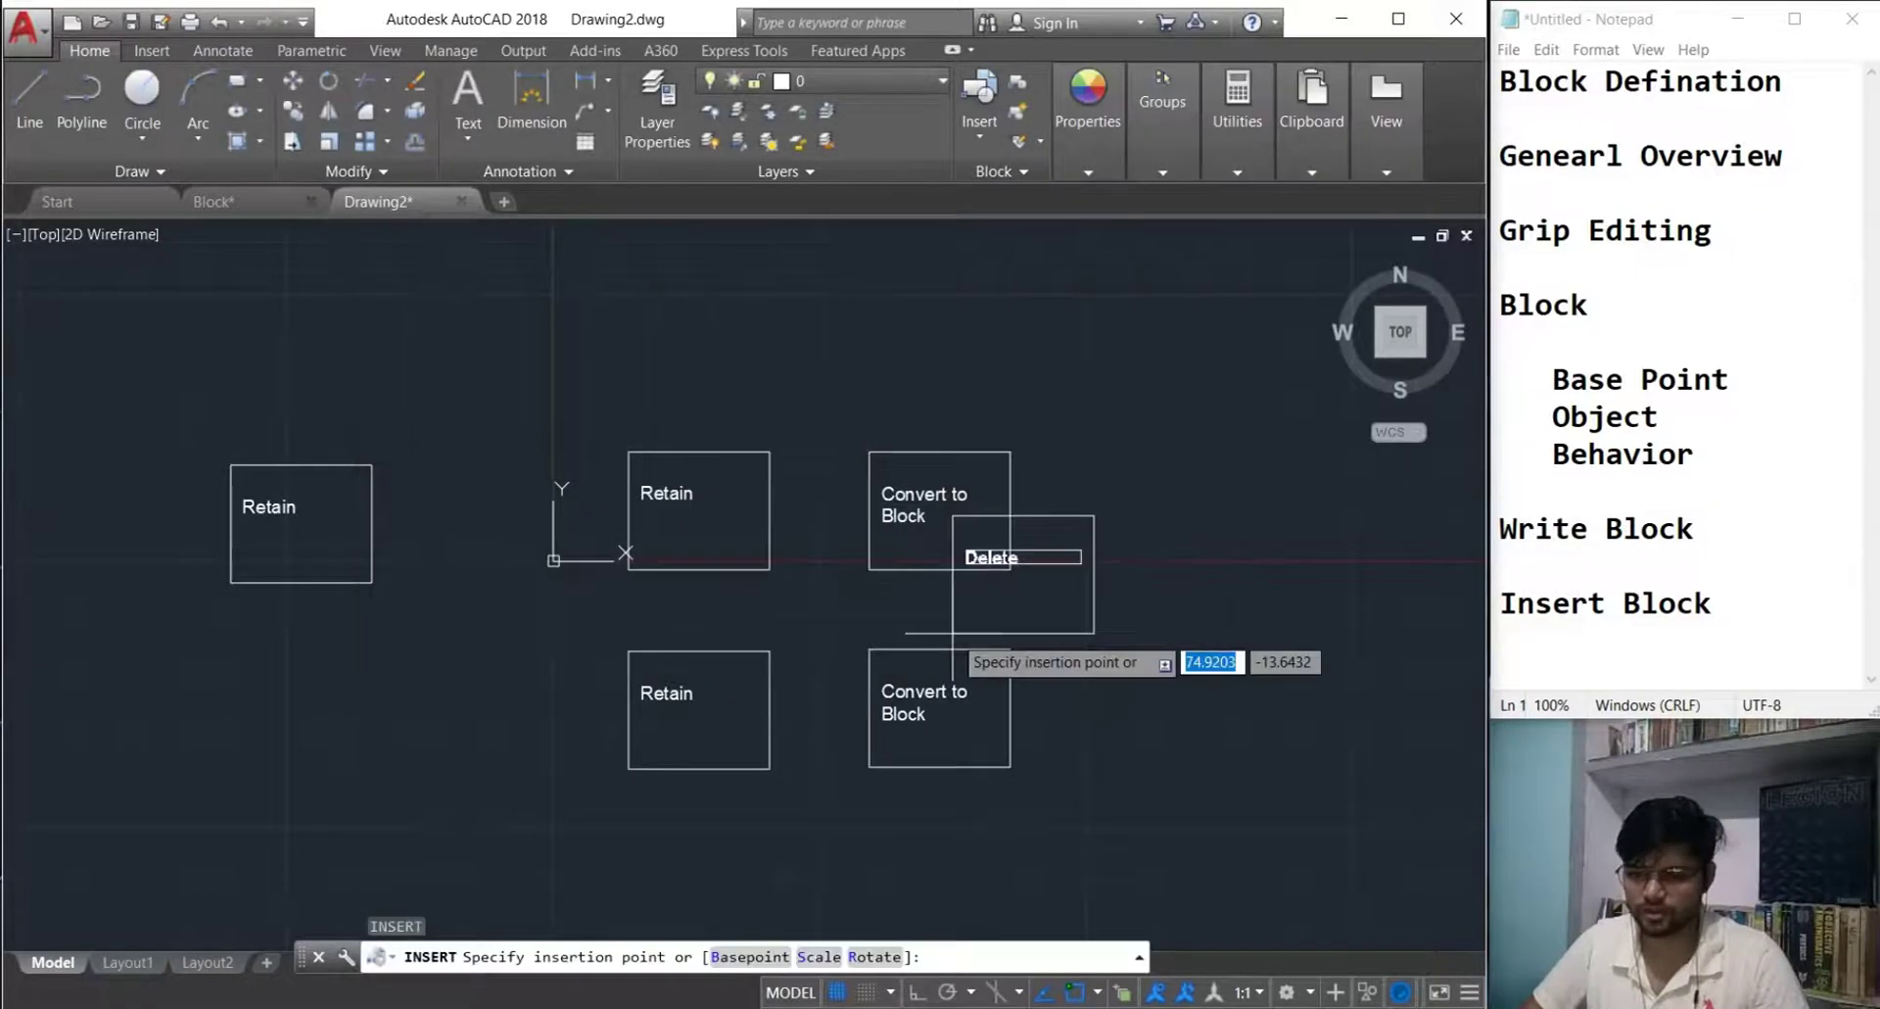
pyautogui.click(1088, 767)
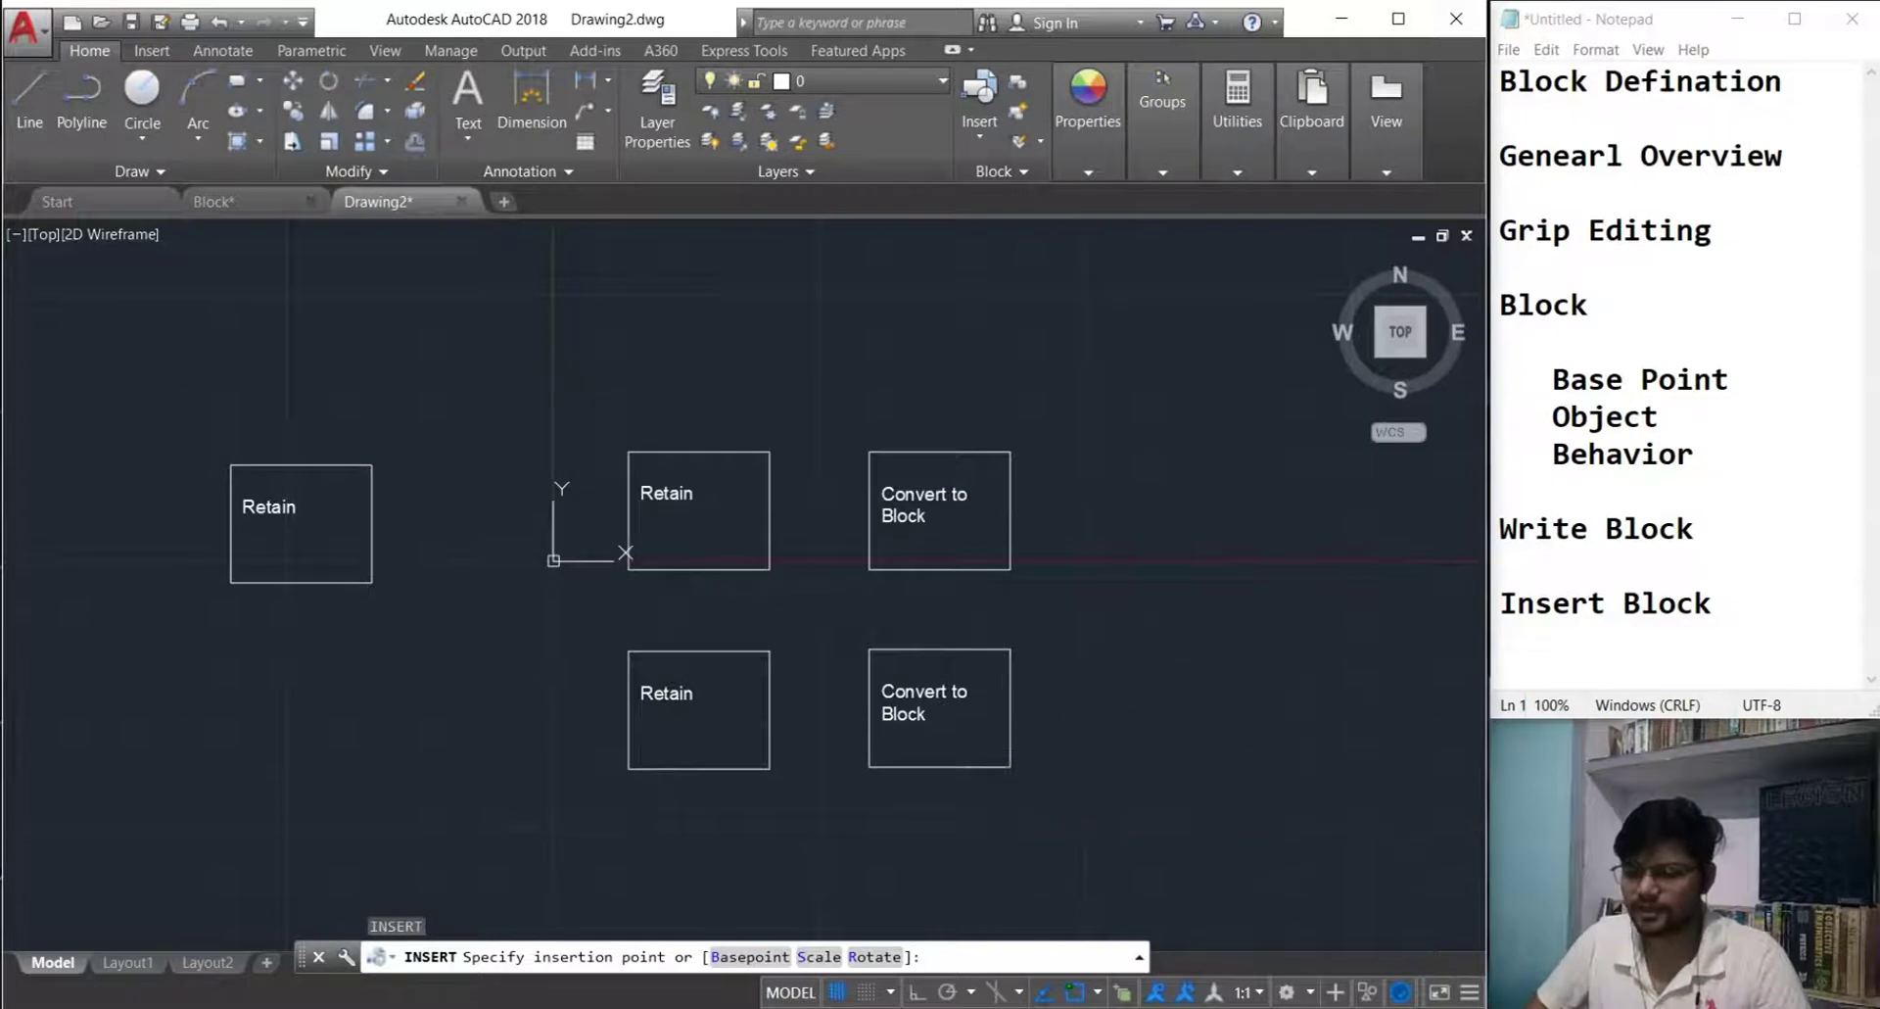
pyautogui.press('Escape')
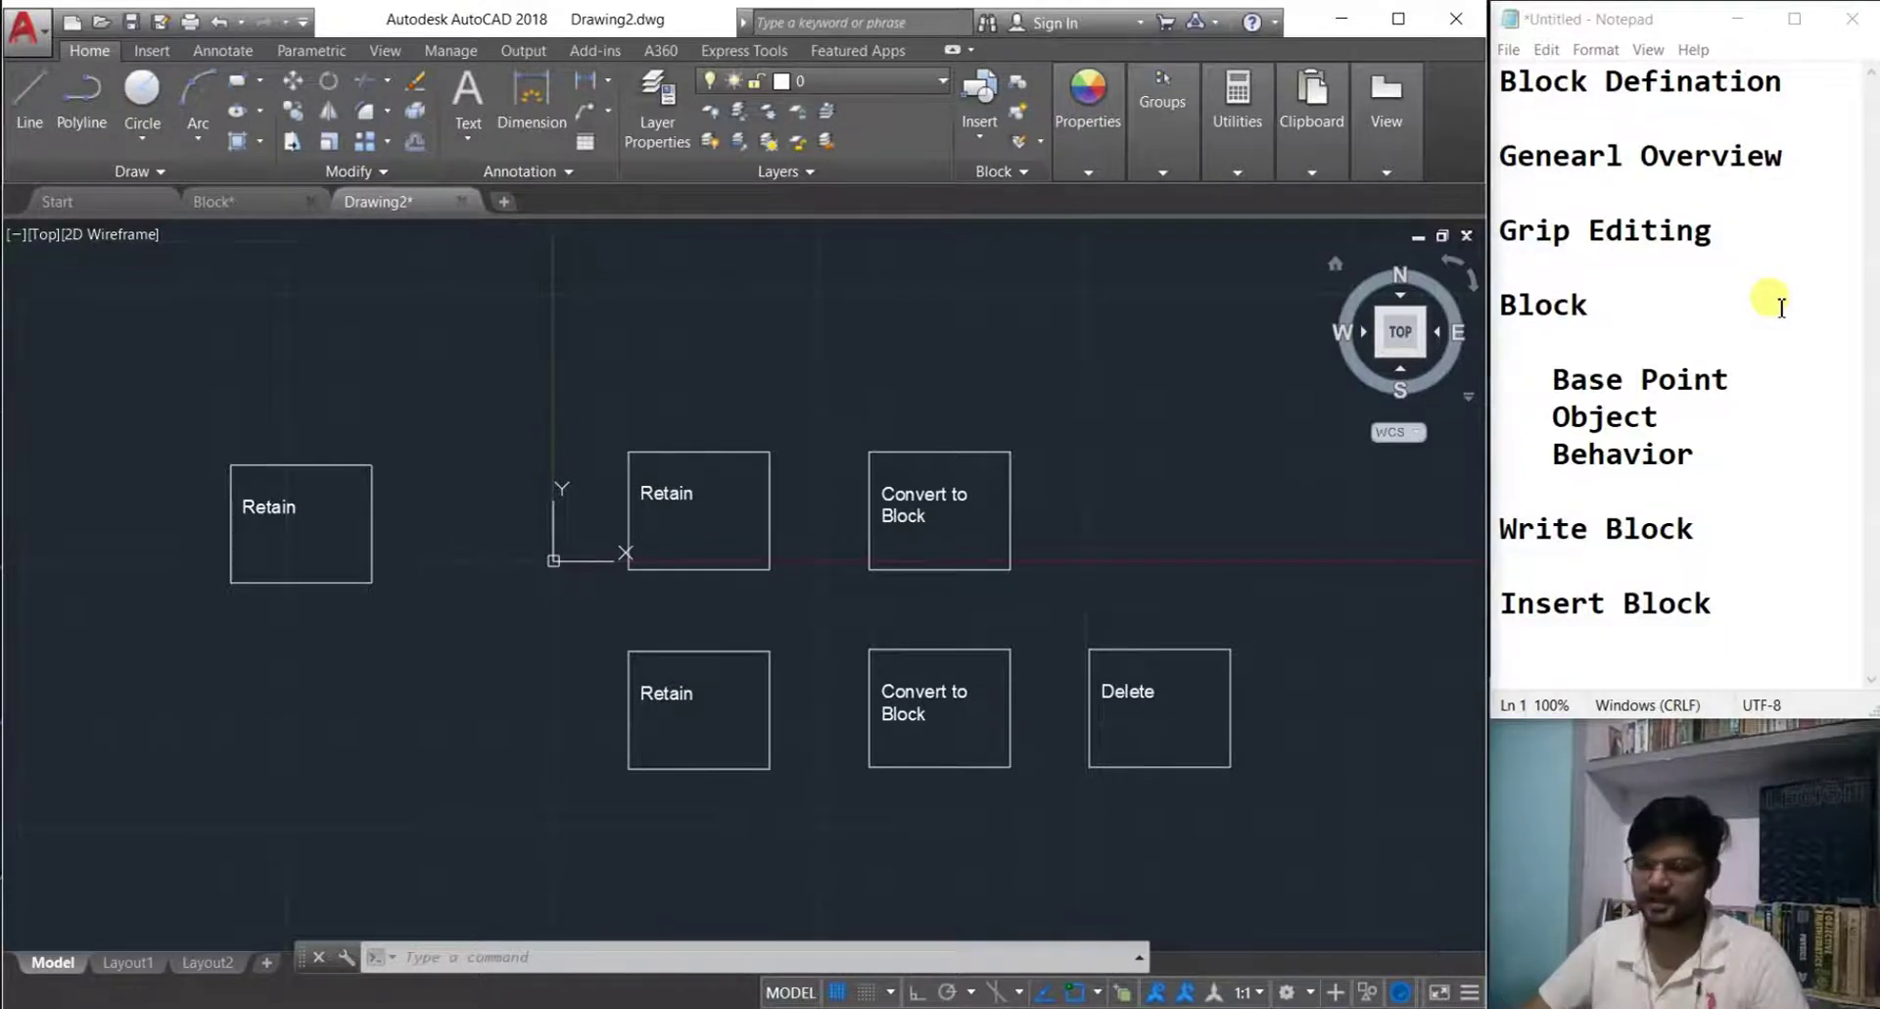
pyautogui.scroll(-4, 1142, 483)
# - Erase all the boxes and labels from the drawing
pyautogui.scroll(4, 842, 485)
pyautogui.scroll(2, 842, 485)
pyautogui.scroll(-2, 777, 445)
pyautogui.click(1263, 761)
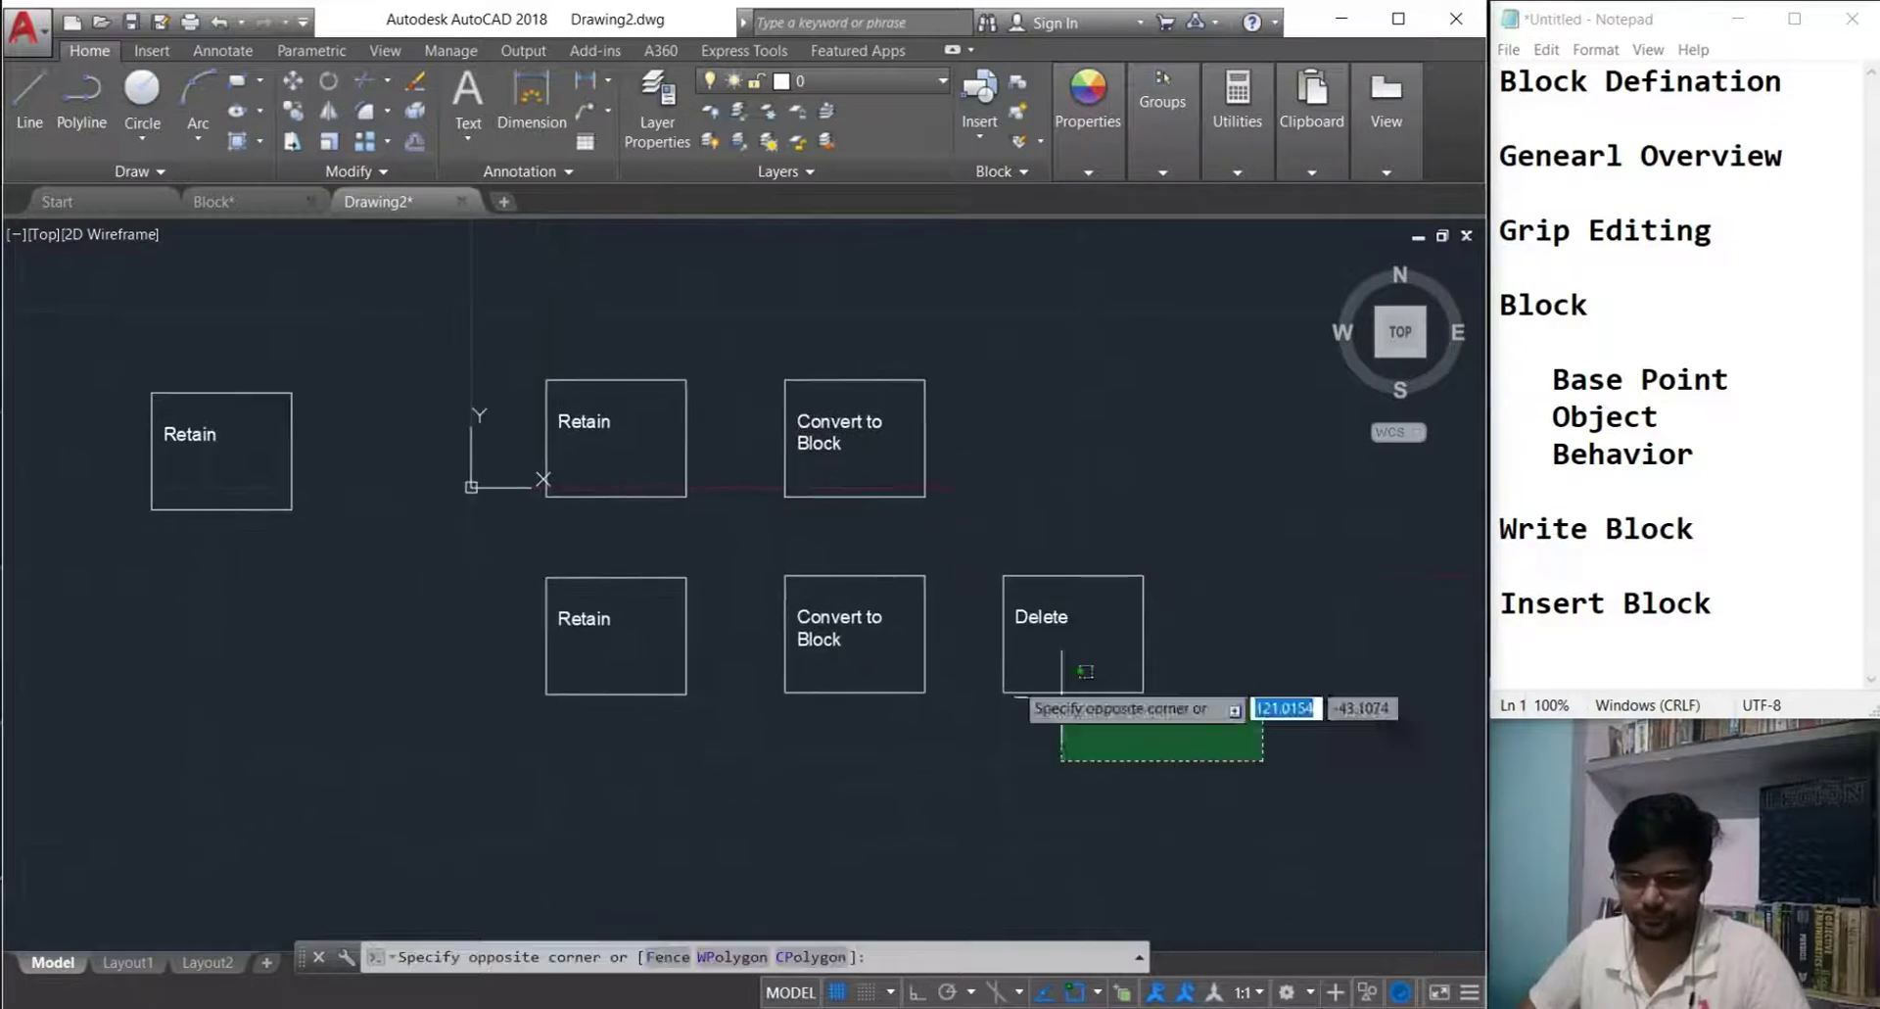
pyautogui.click(62, 355)
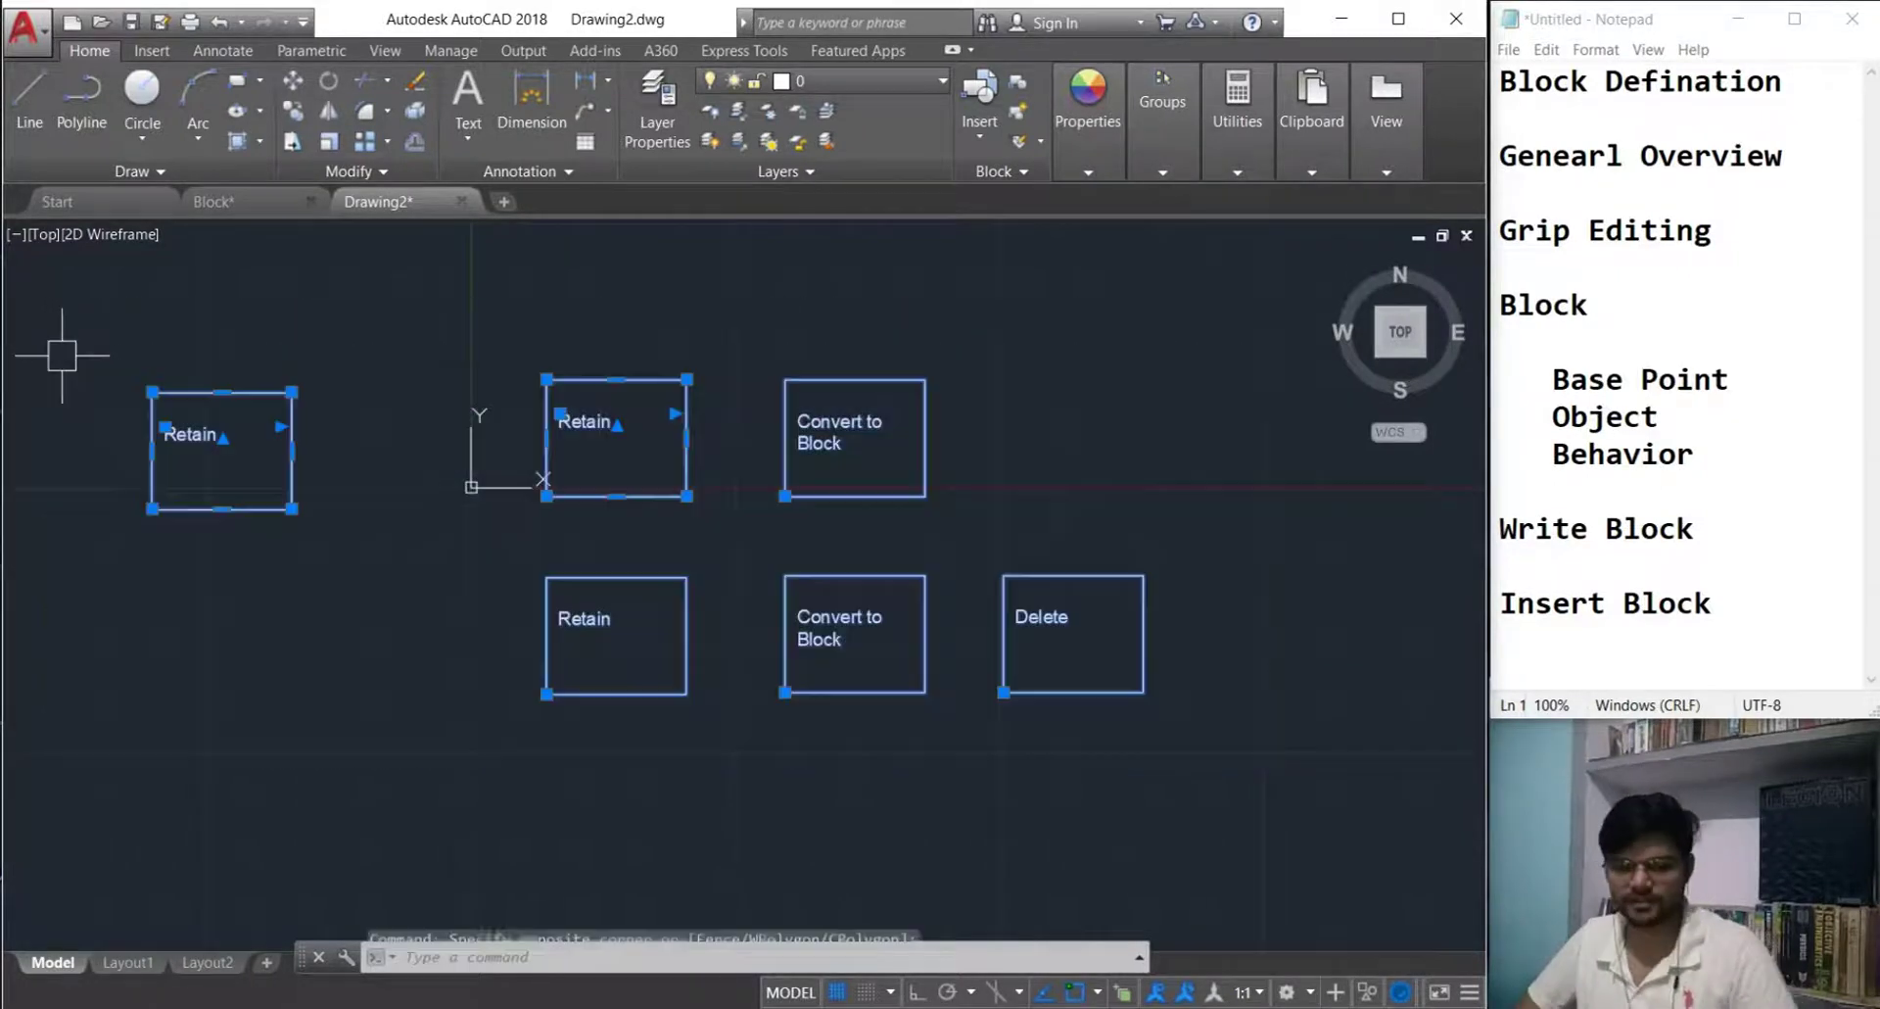
pyautogui.press('Delete')
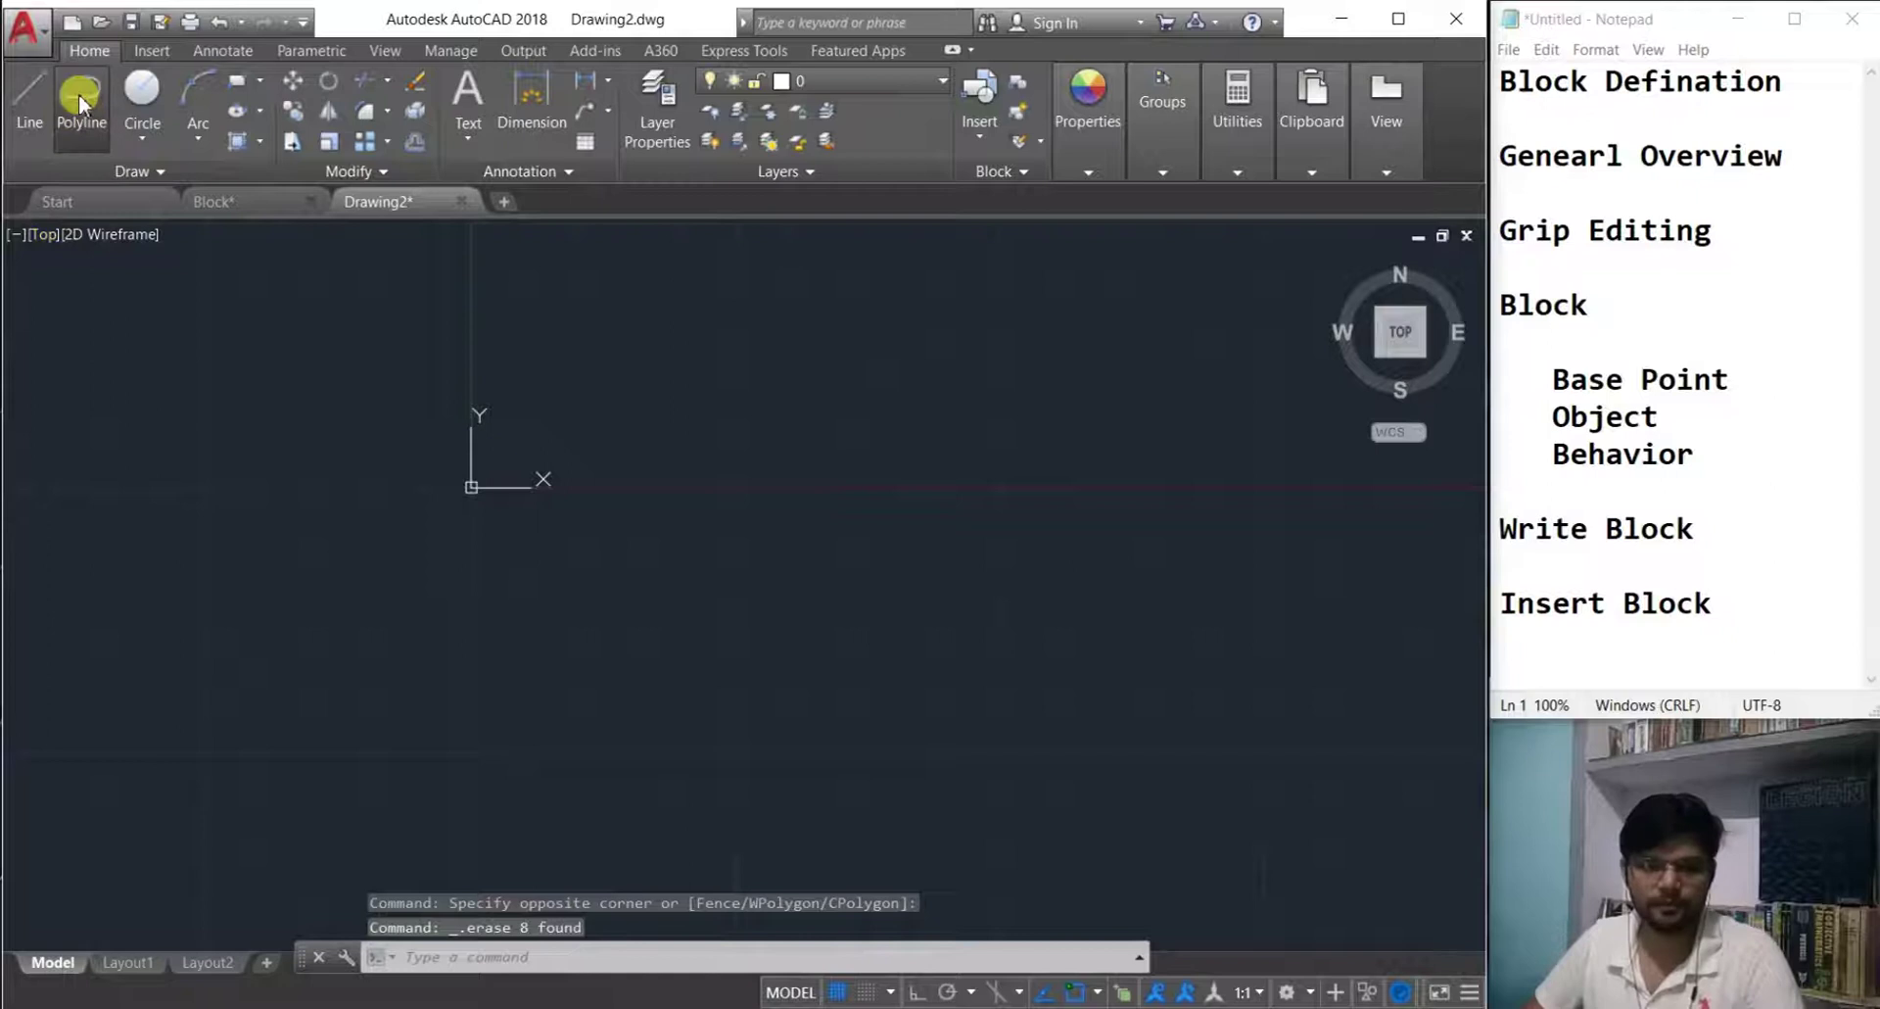
# - Draw a closed E-shaped polyline outline with three arms, using Ortho for straight edges
pyautogui.click(81, 100)
pyautogui.click(659, 385)
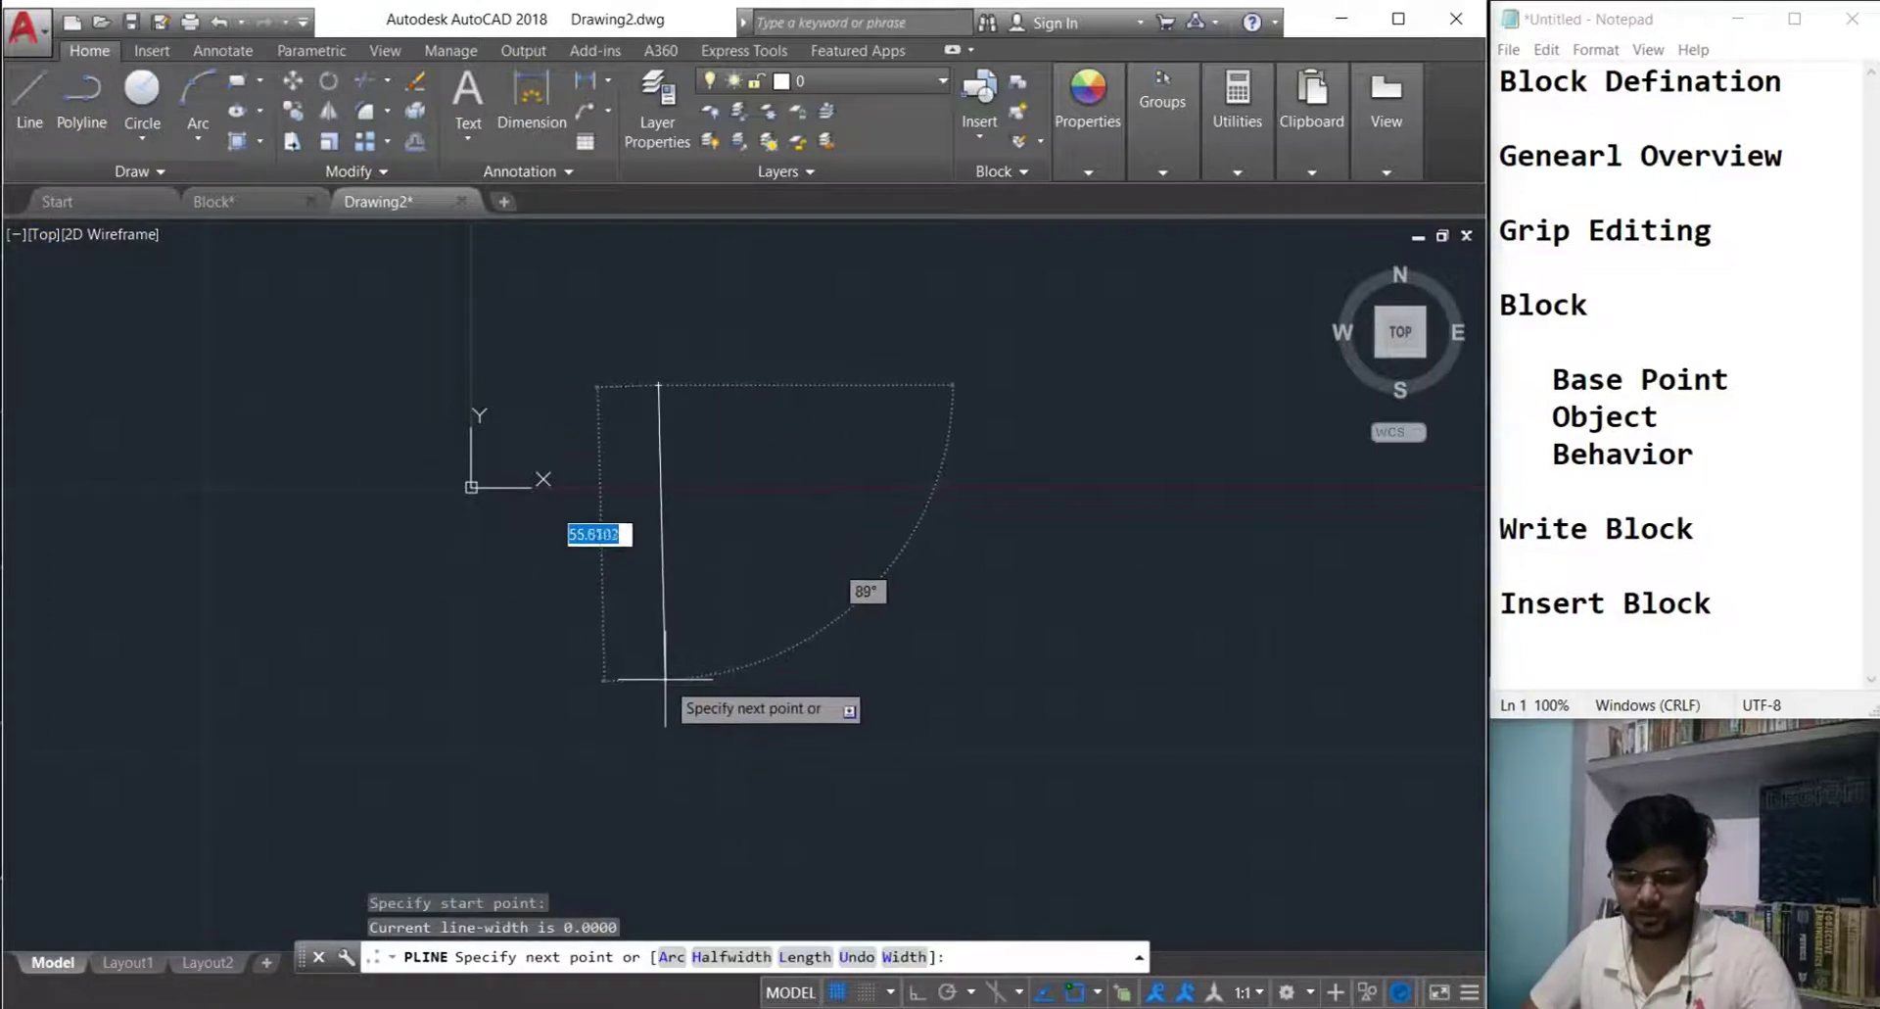
pyautogui.press('F8')
pyautogui.click(660, 711)
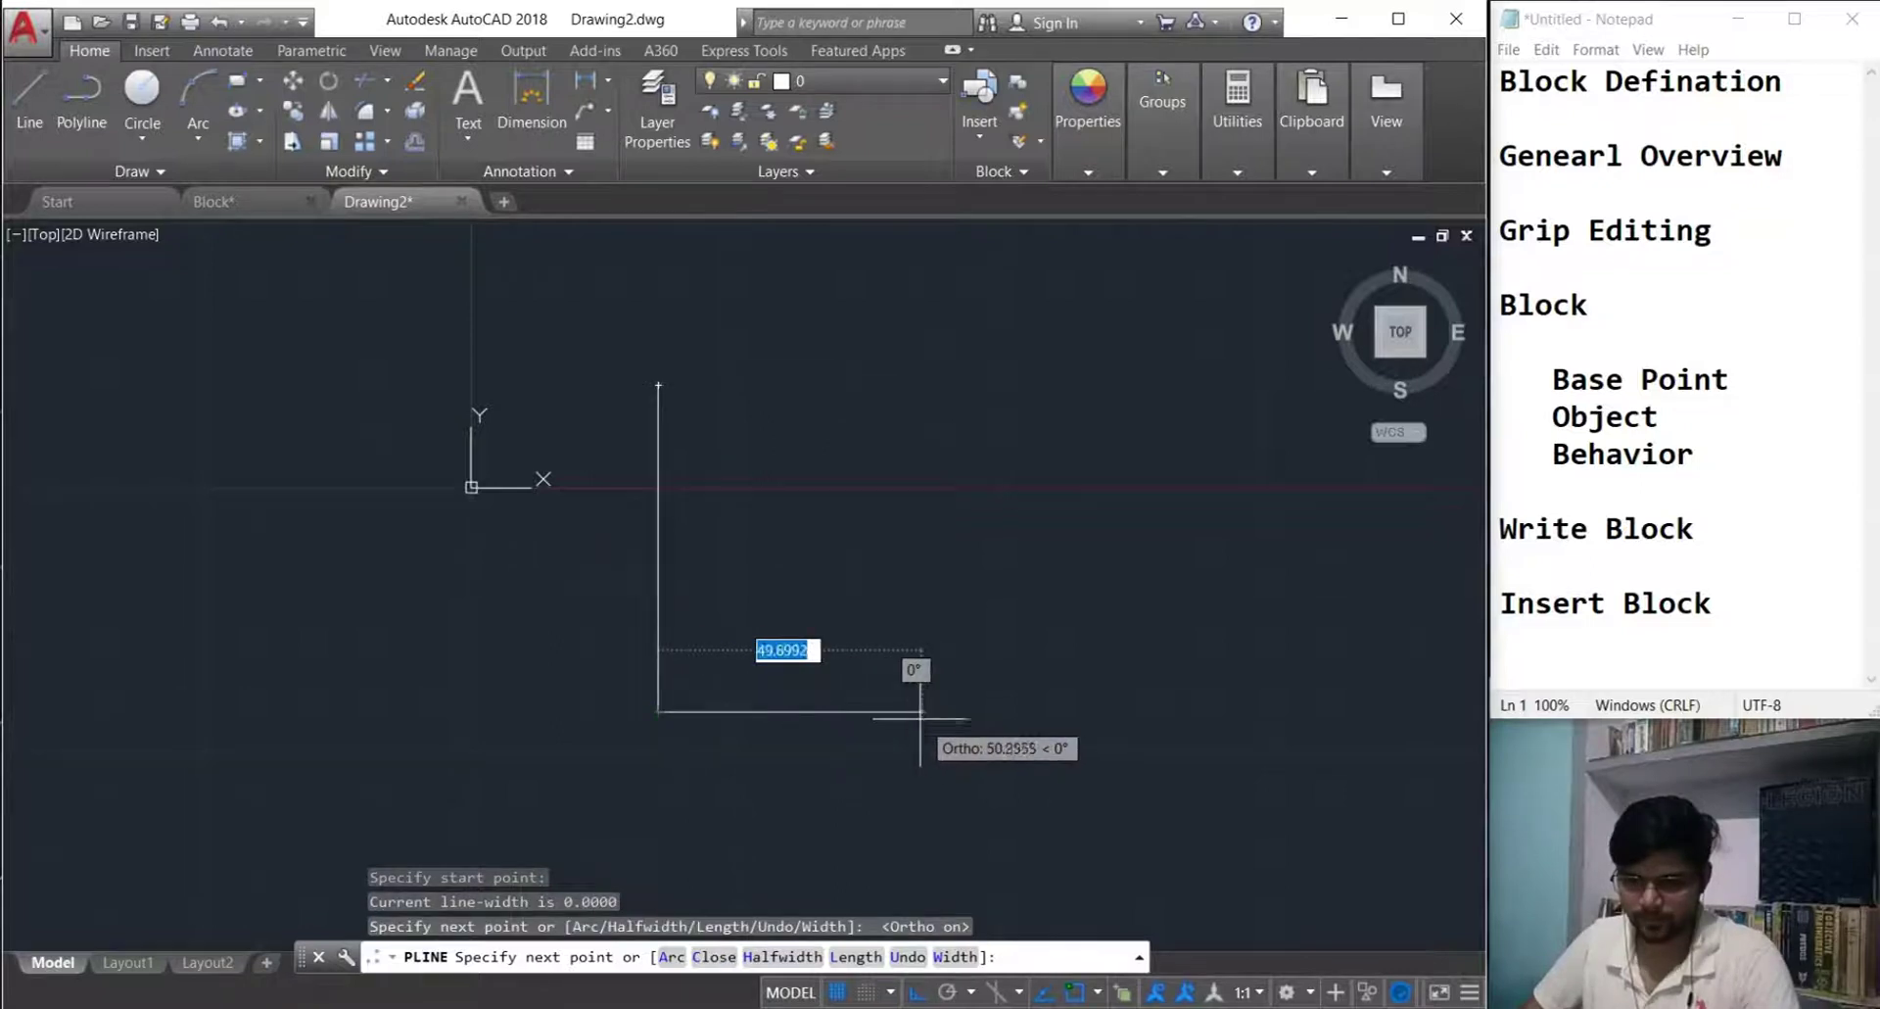
pyautogui.click(900, 712)
pyautogui.click(901, 652)
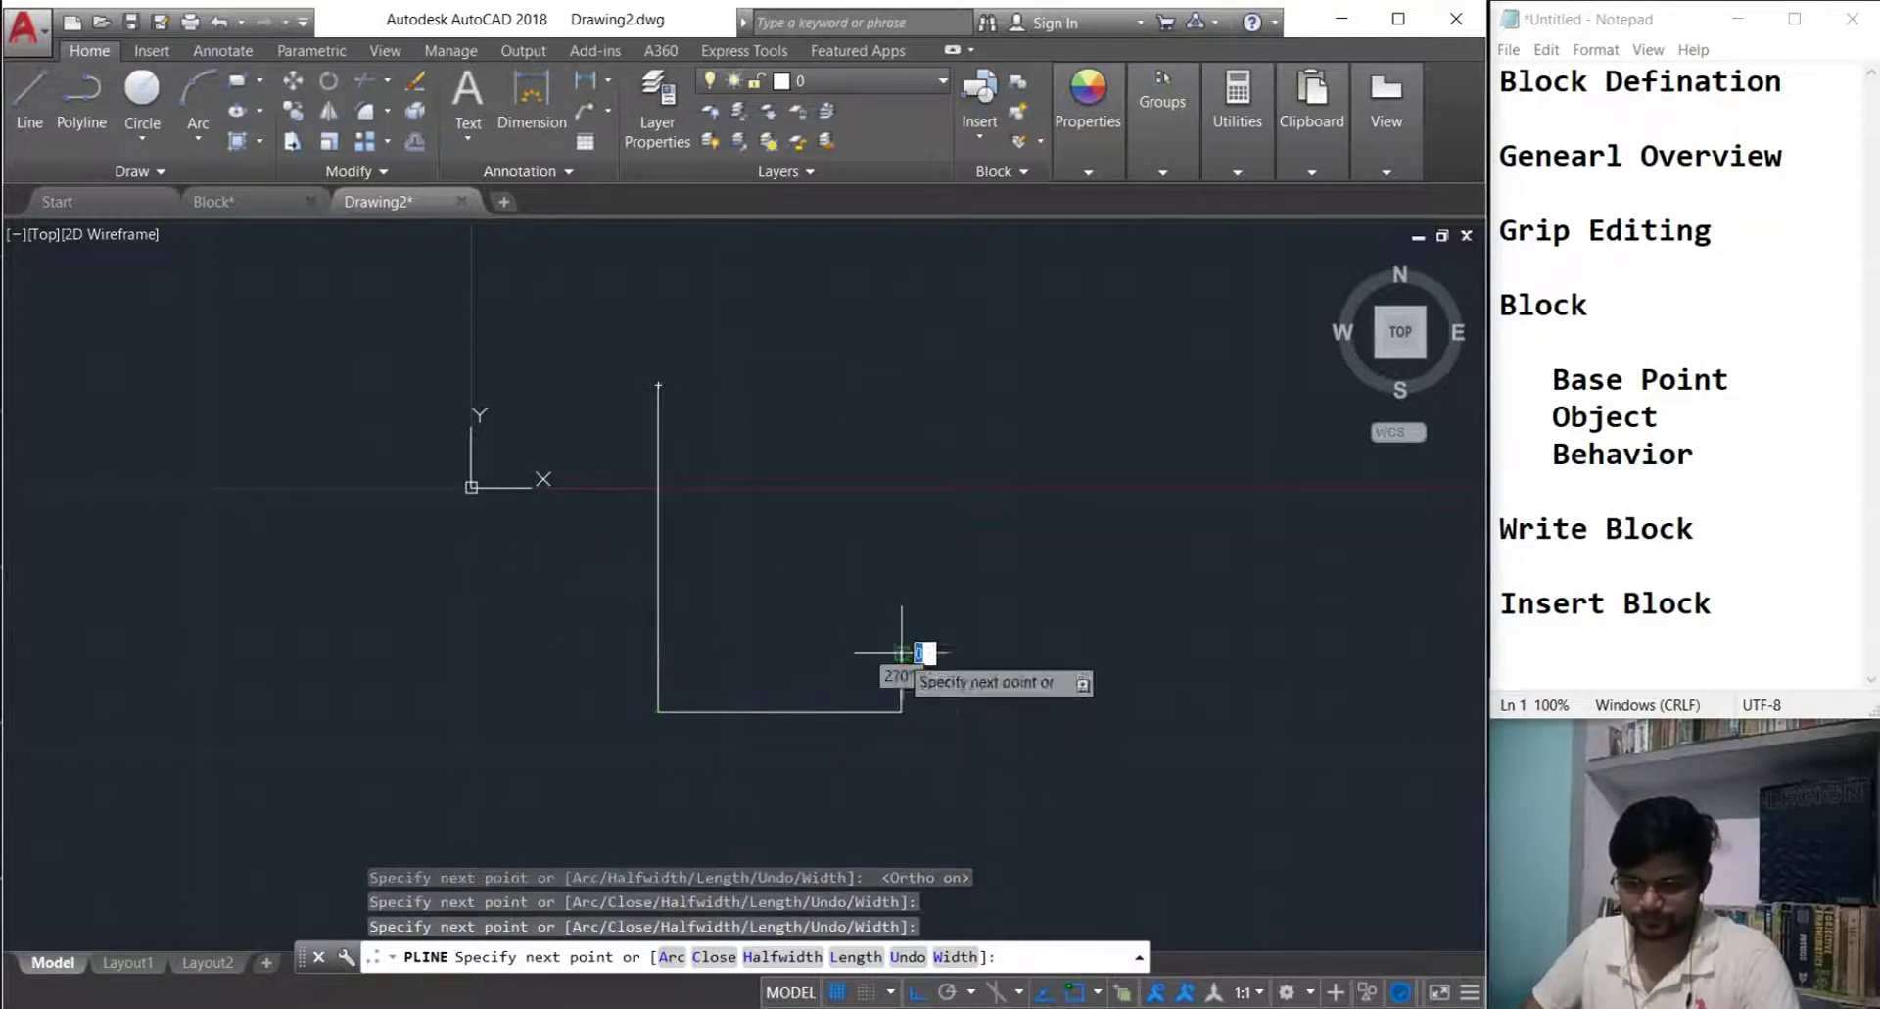
pyautogui.click(729, 651)
pyautogui.click(728, 588)
pyautogui.click(834, 588)
pyautogui.click(834, 519)
pyautogui.click(725, 519)
pyautogui.click(725, 443)
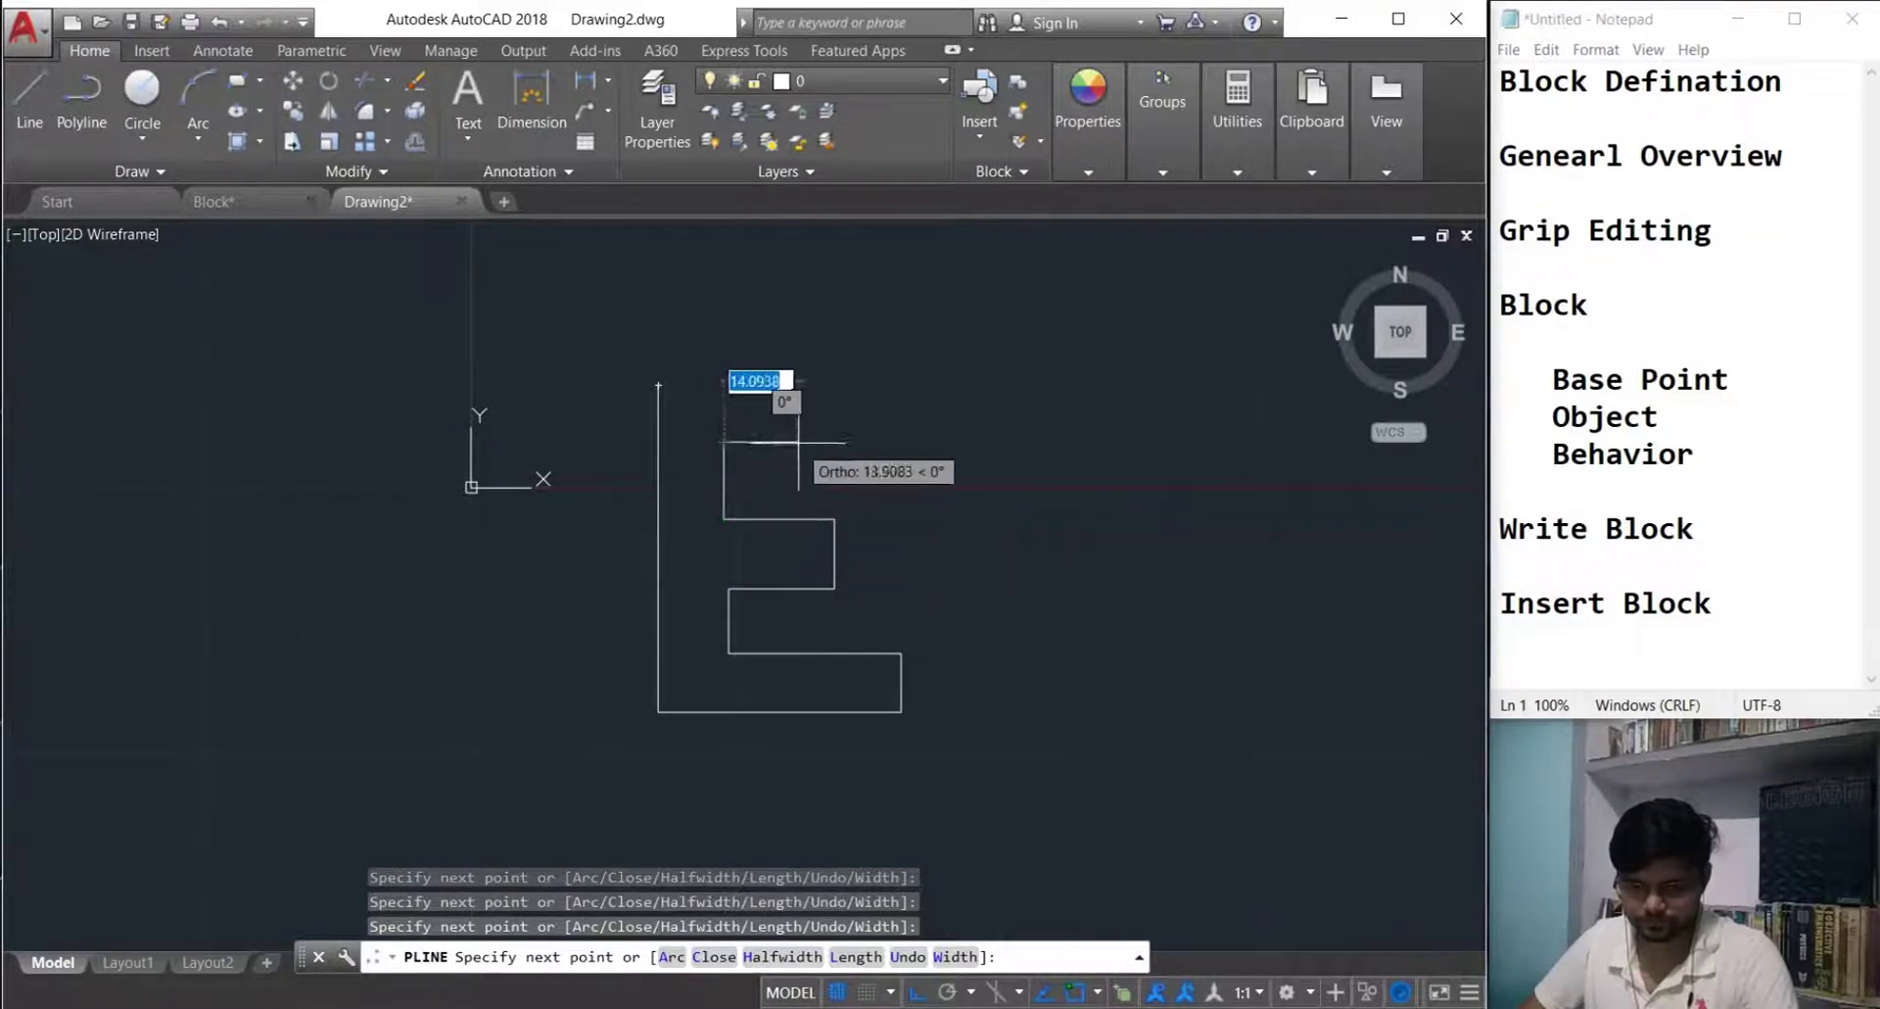
pyautogui.click(888, 442)
pyautogui.click(903, 385)
pyautogui.click(658, 385)
pyautogui.press('Escape')
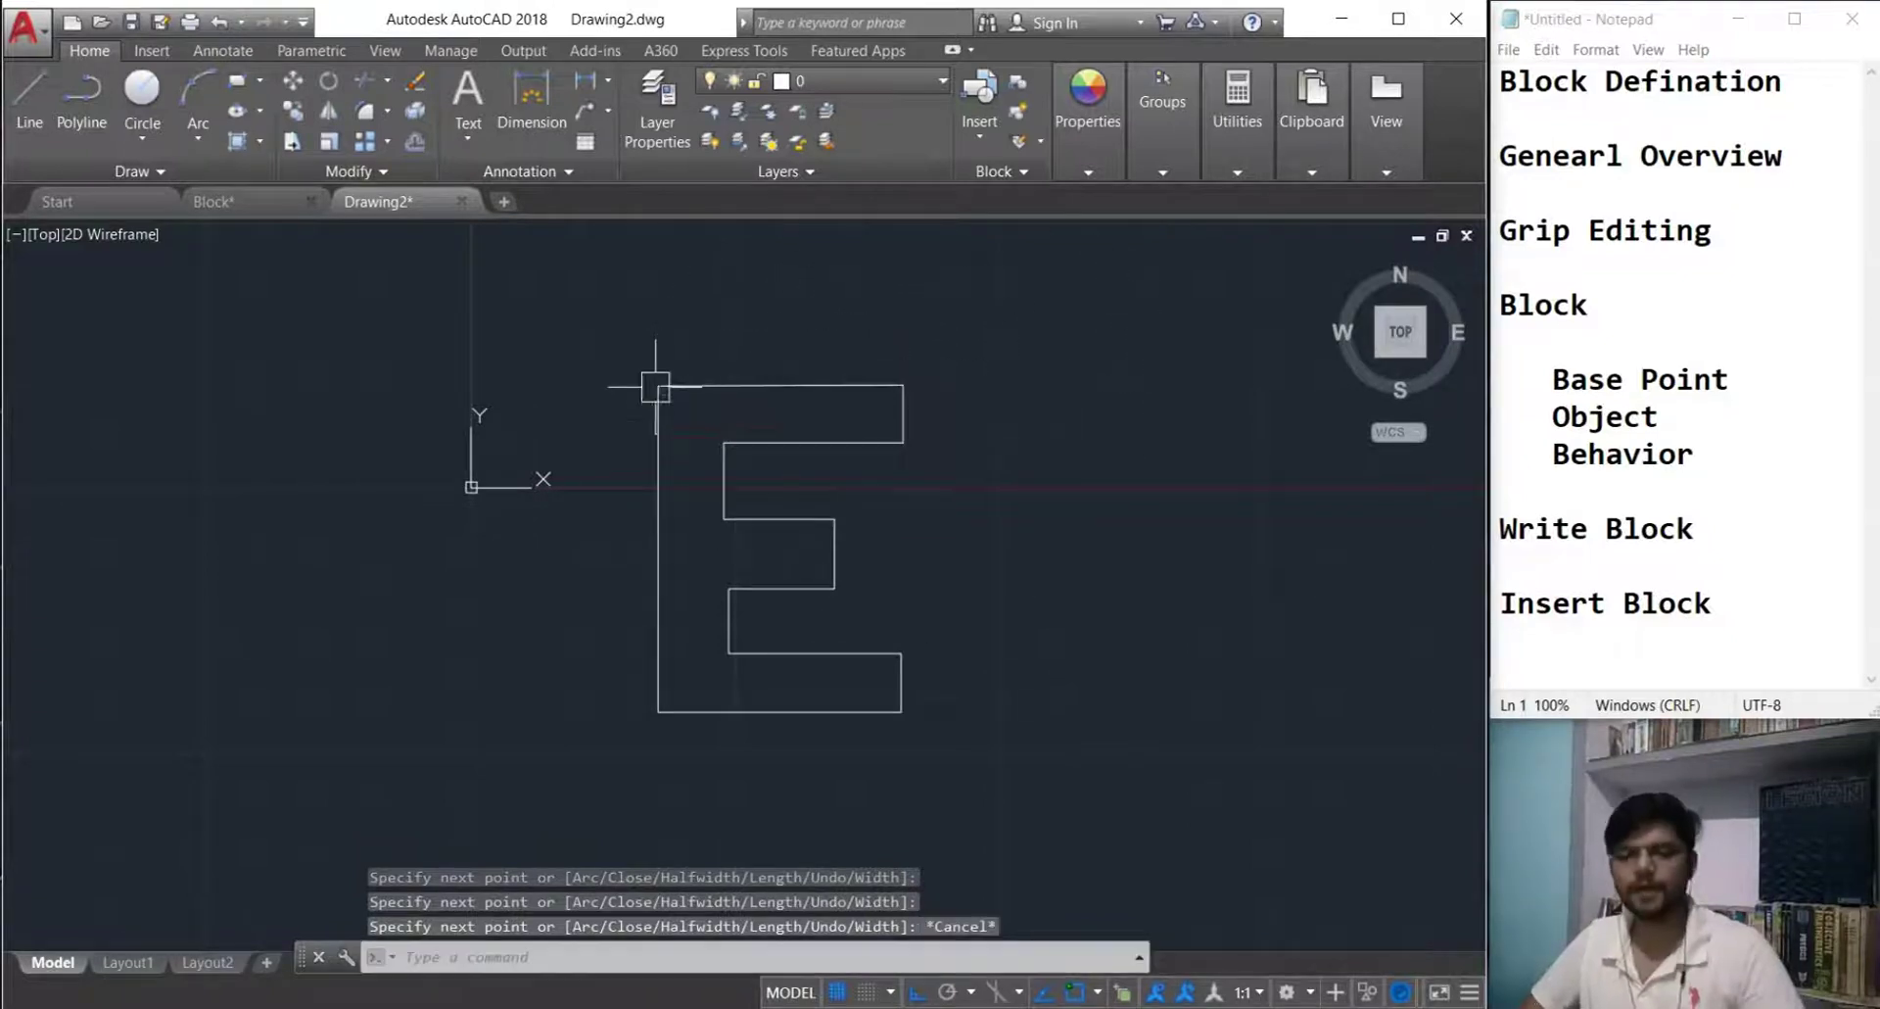
pyautogui.scroll(-2, 881, 622)
pyautogui.moveTo(754, 598); pyautogui.dragTo(672, 555, button='middle')
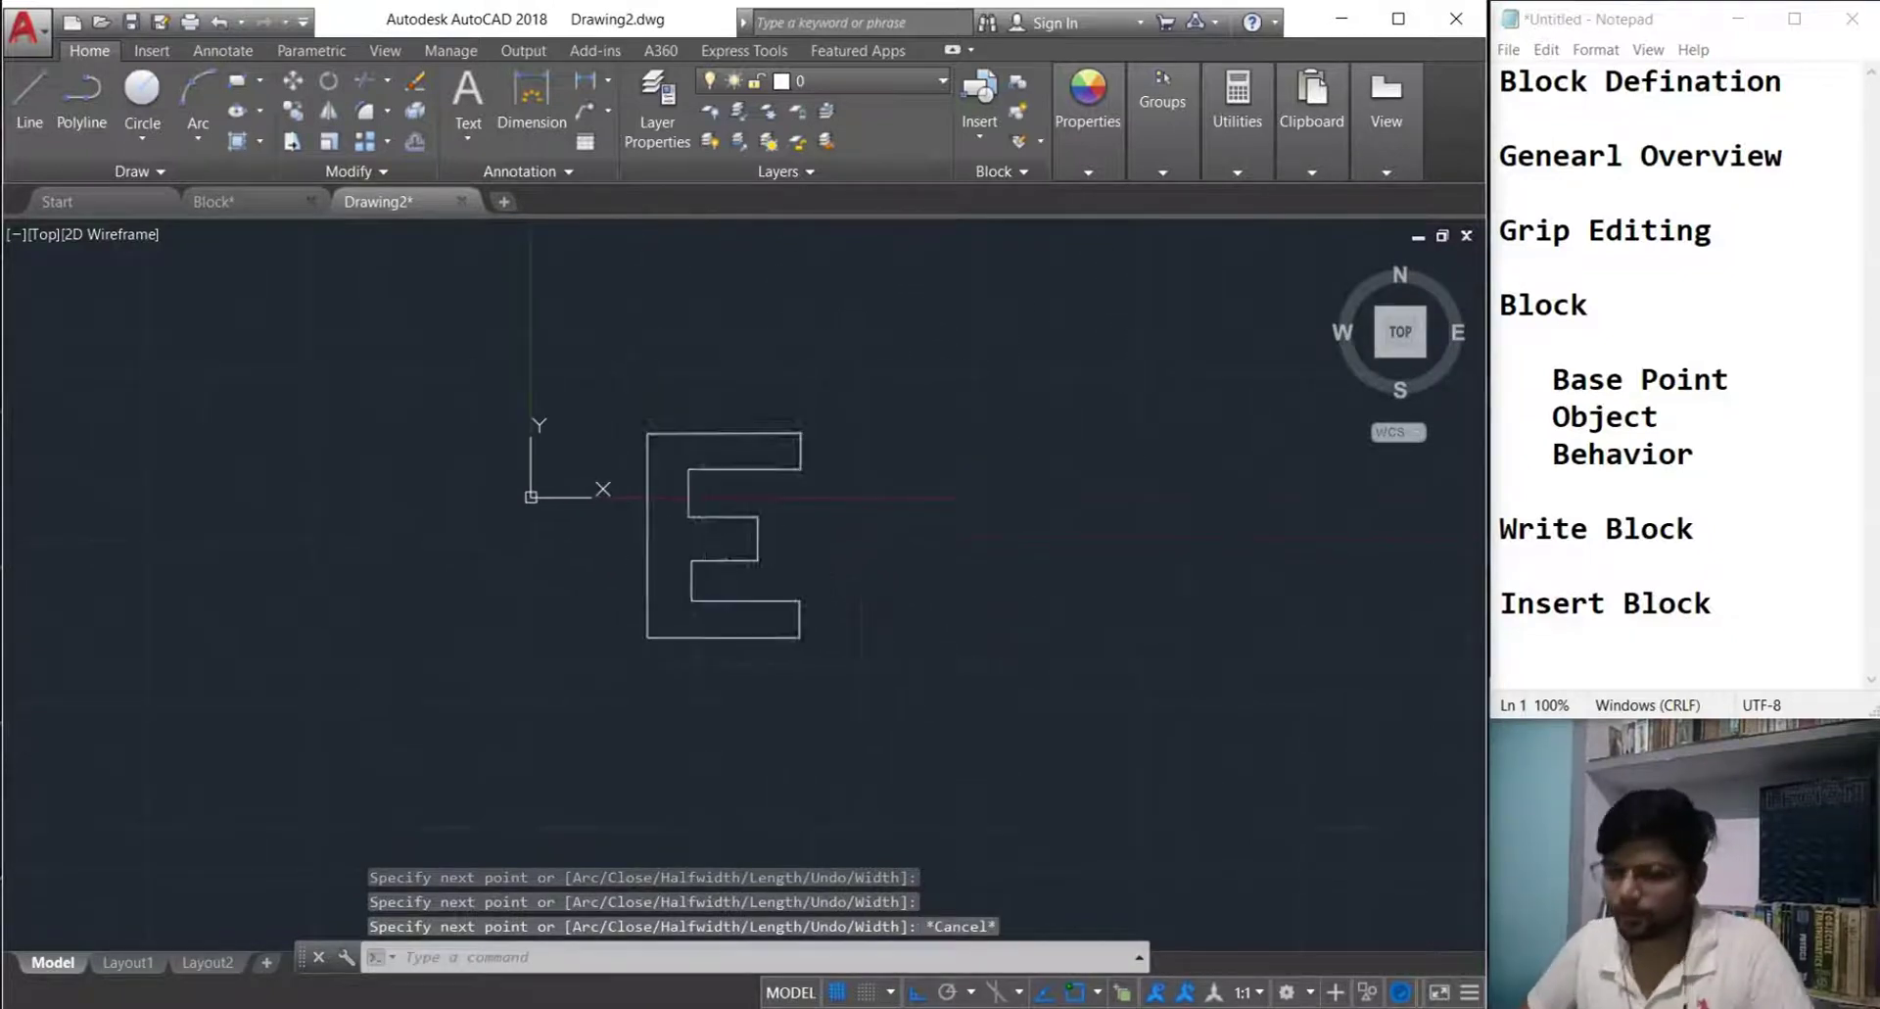
# - Start a block definition for the E, then cancel it after the missing-name warning
pyautogui.click(801, 619)
pyautogui.press('Escape')
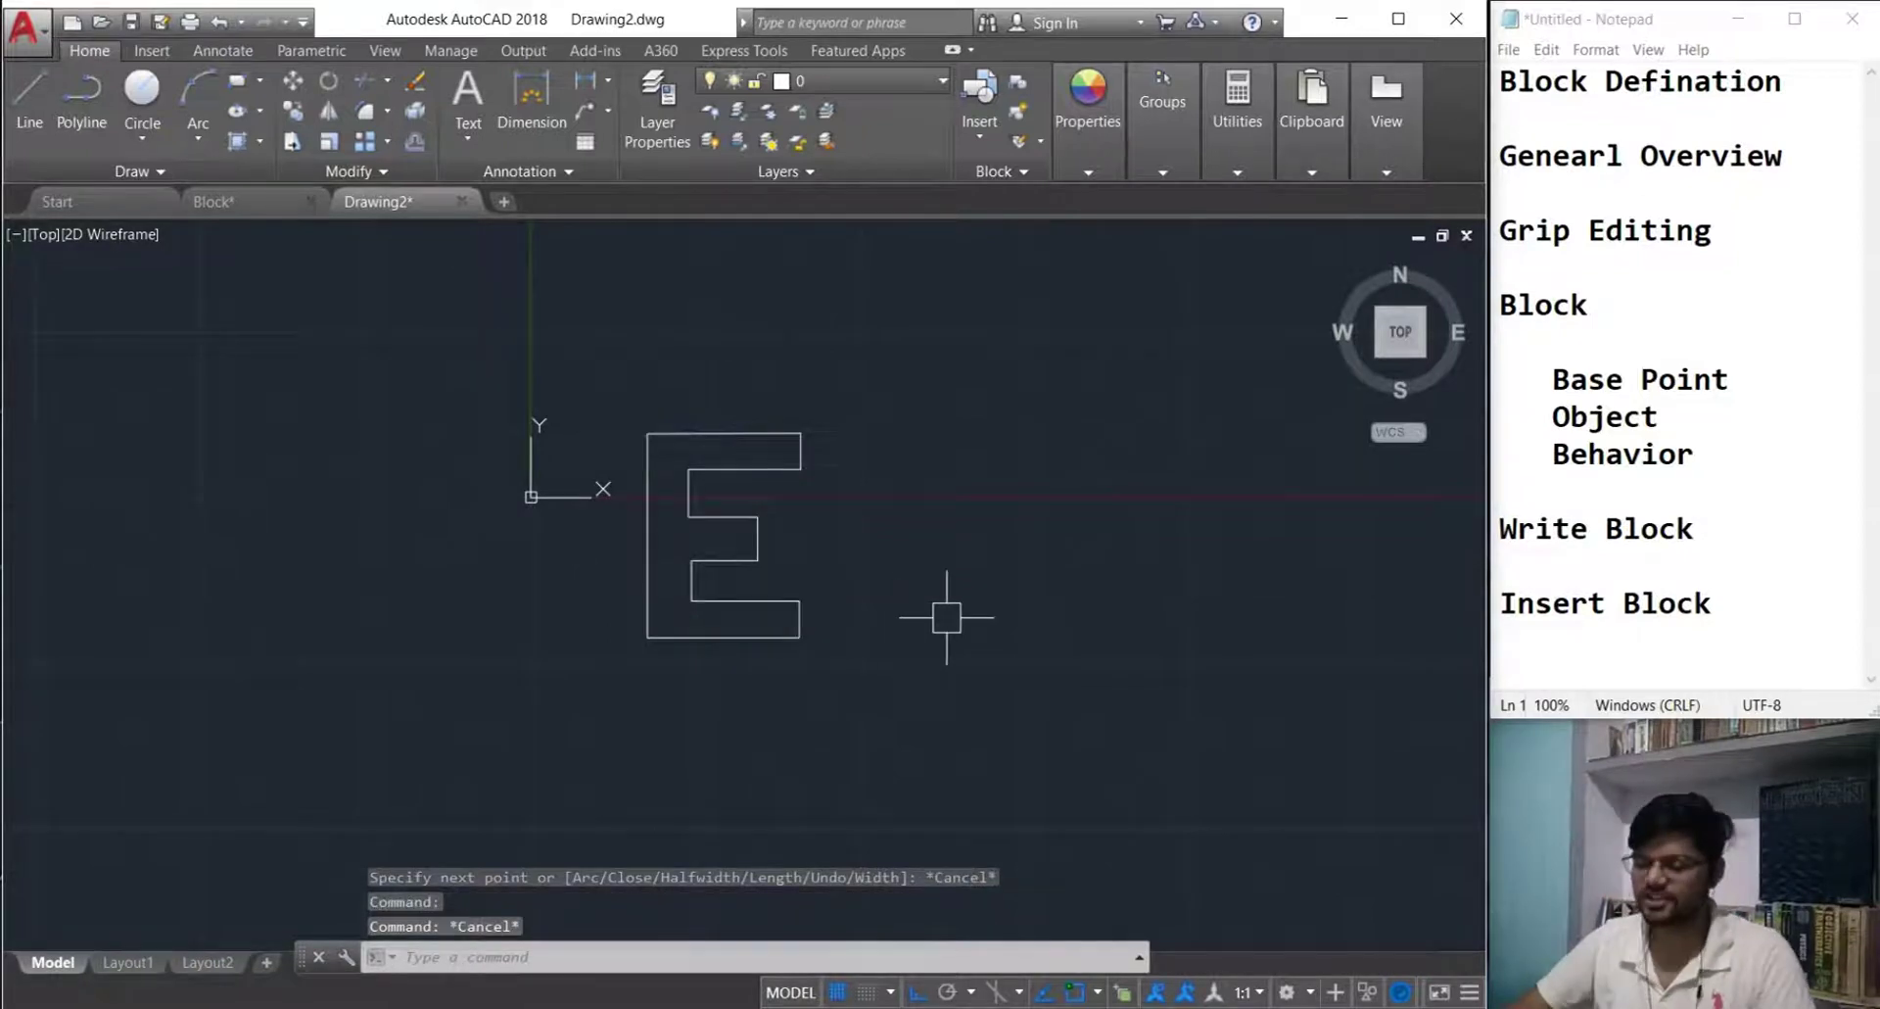
pyautogui.write('b')
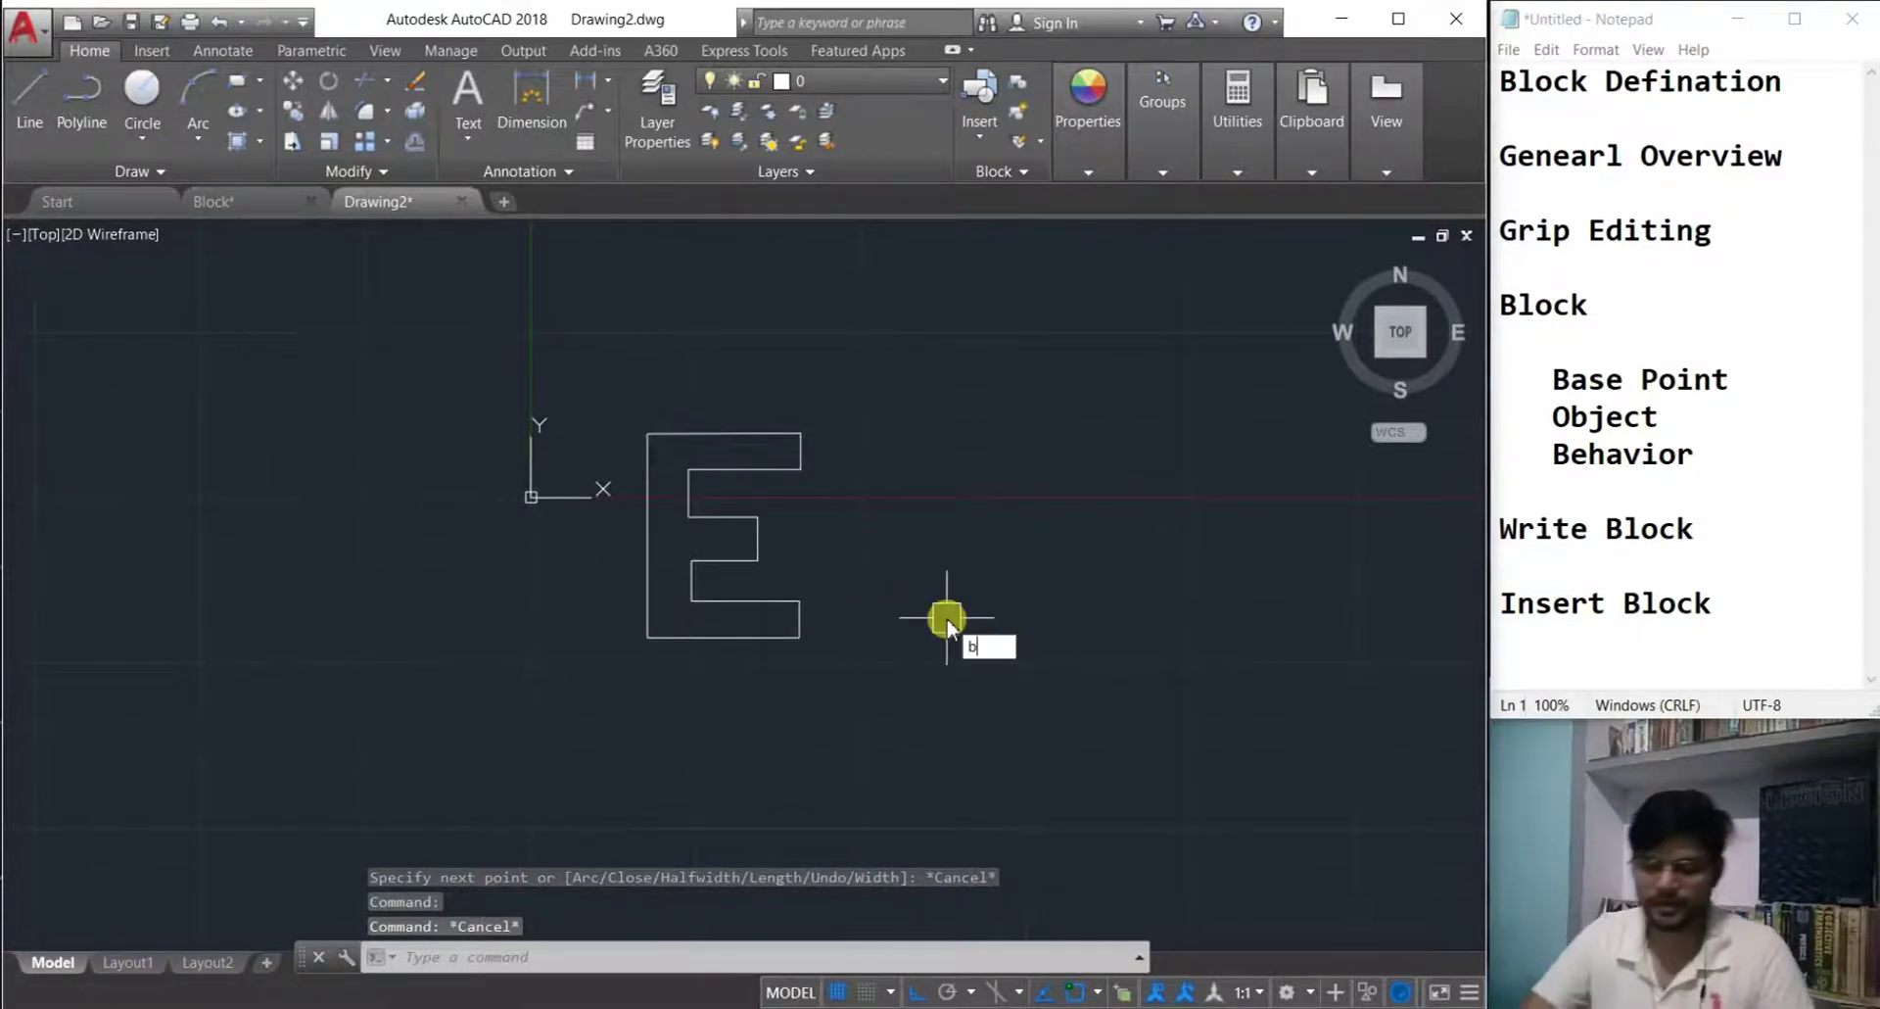
pyautogui.press('Return')
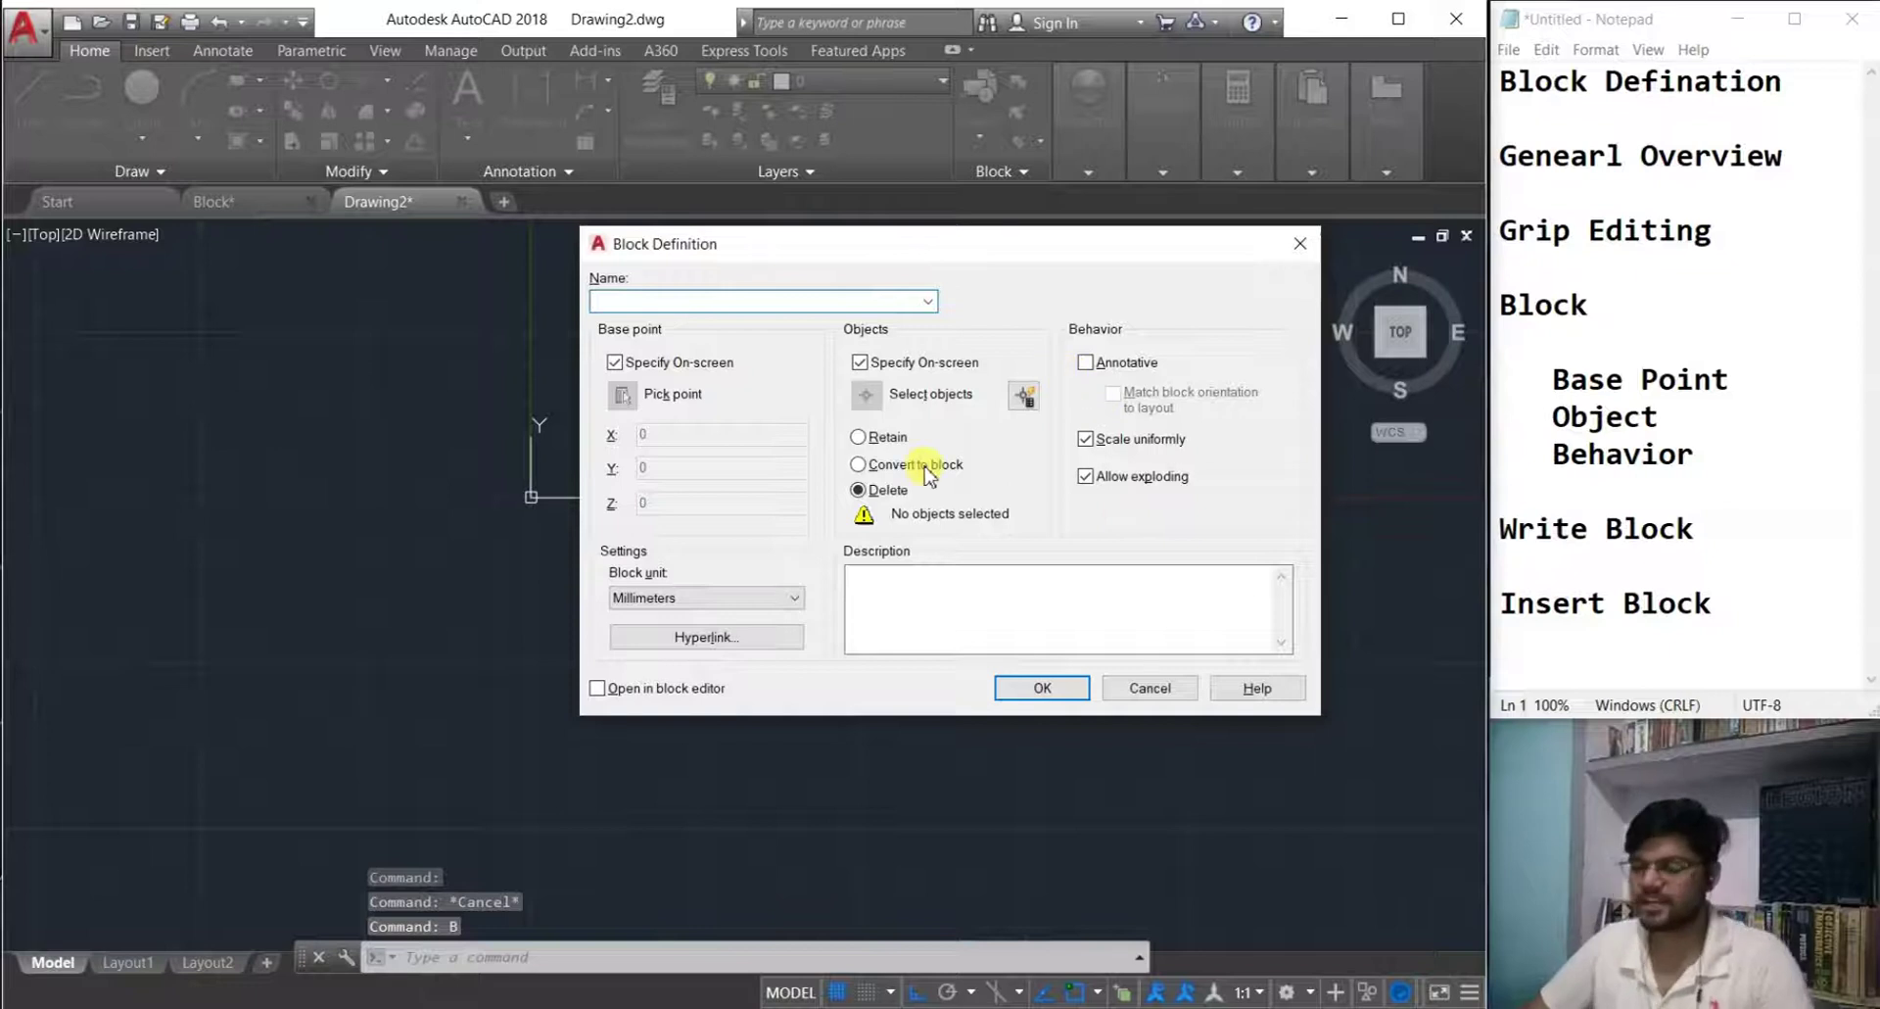
pyautogui.click(926, 471)
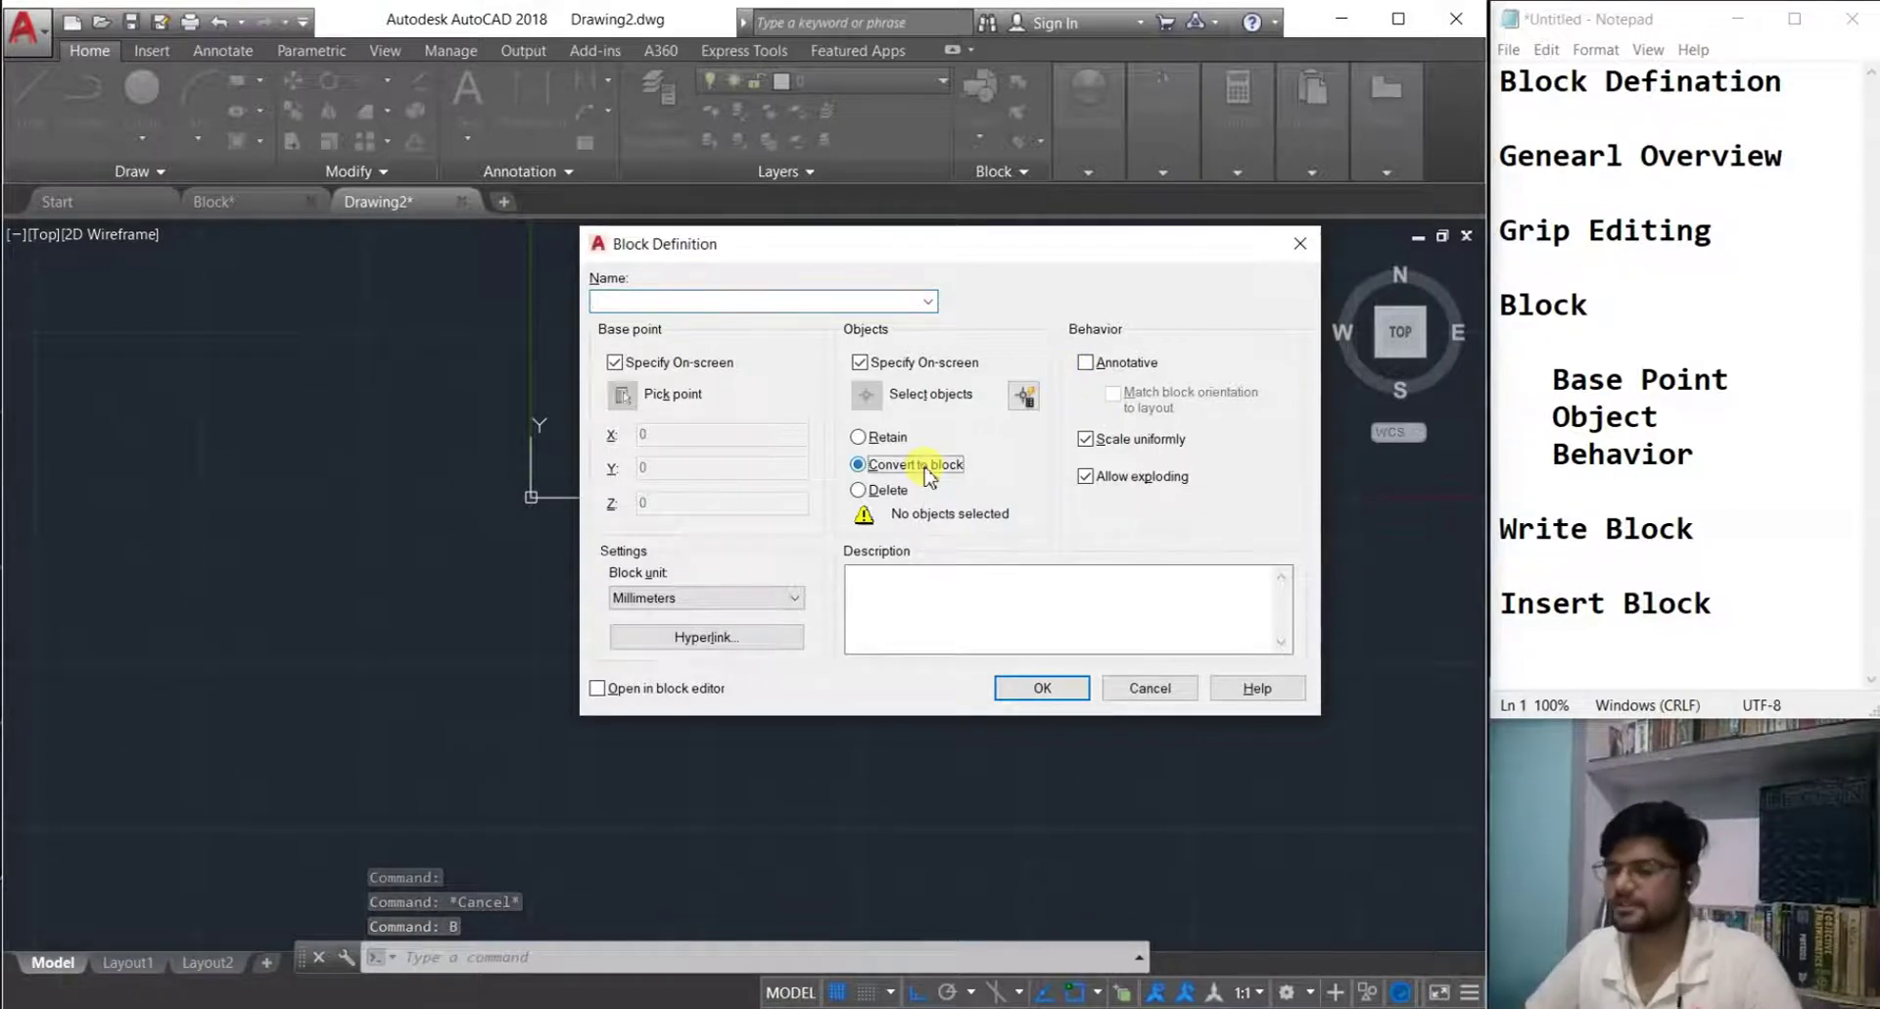
pyautogui.click(1053, 693)
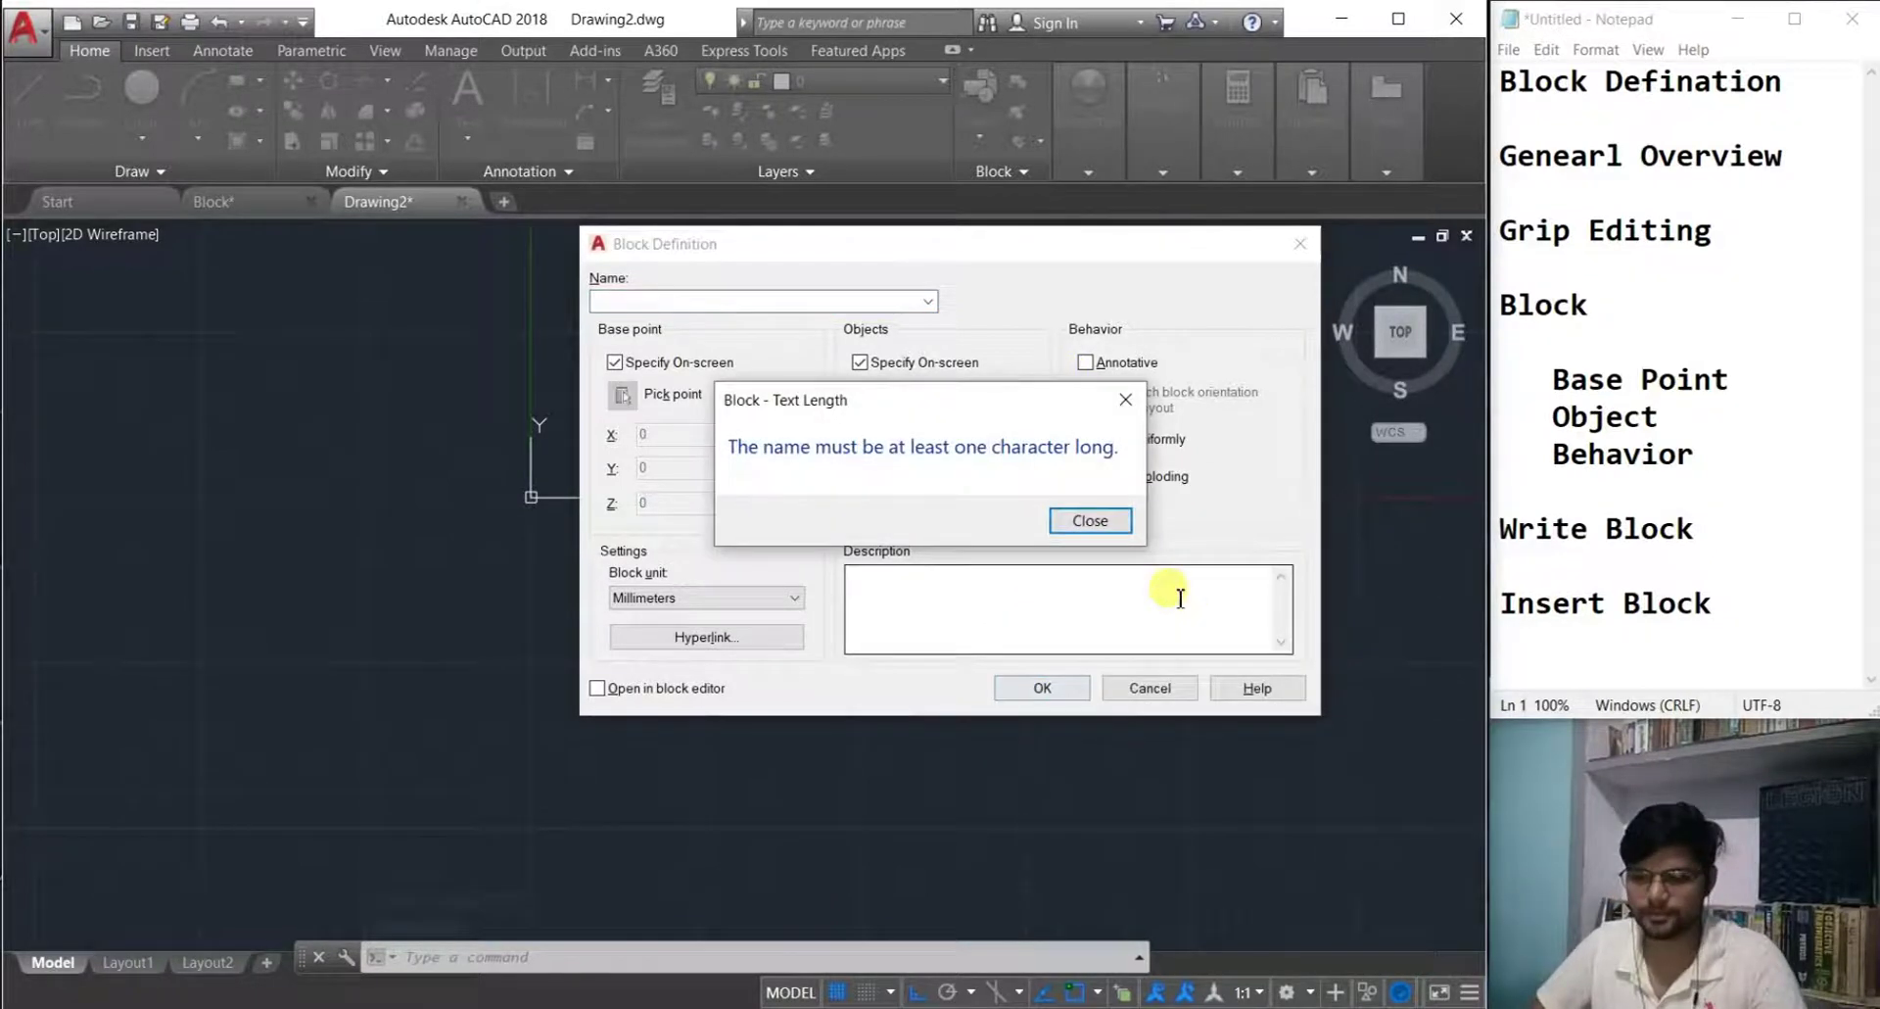
pyautogui.click(1087, 520)
pyautogui.click(1145, 687)
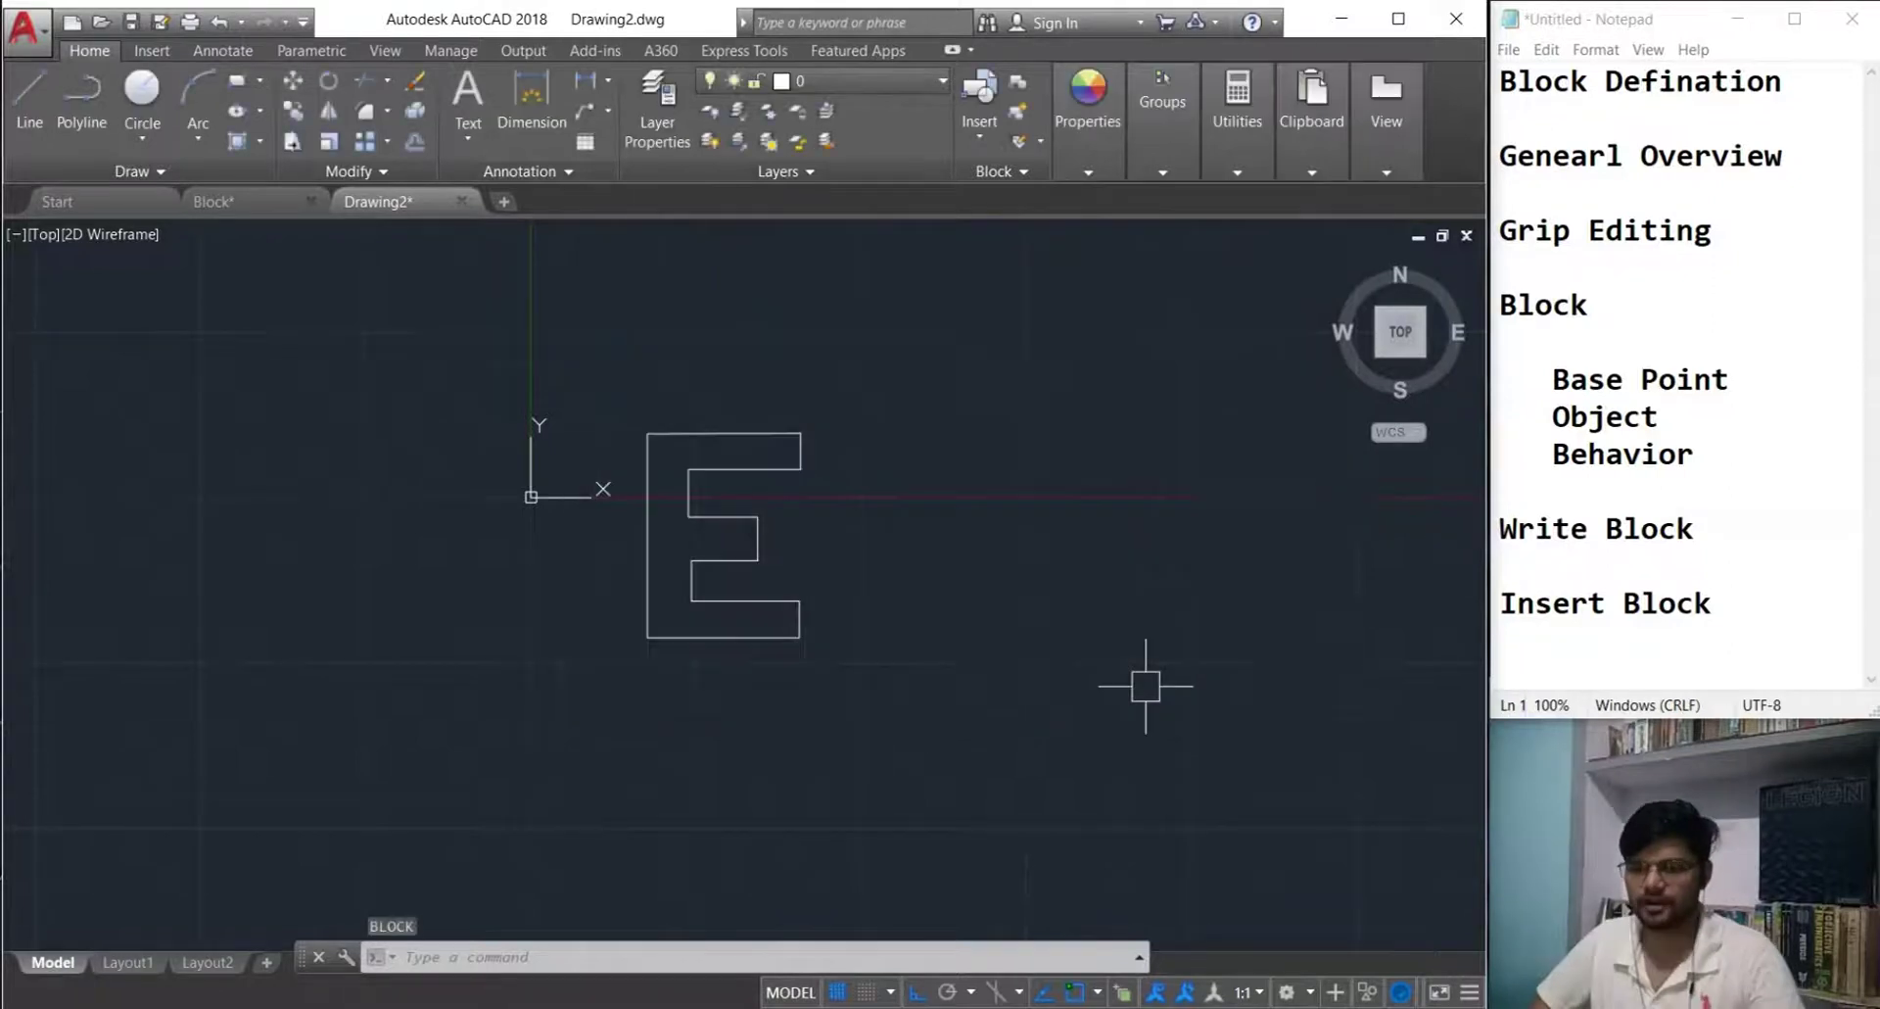
# - Copy the E outline twice to its right so three E's stand in a row
pyautogui.click(979, 761)
pyautogui.click(564, 375)
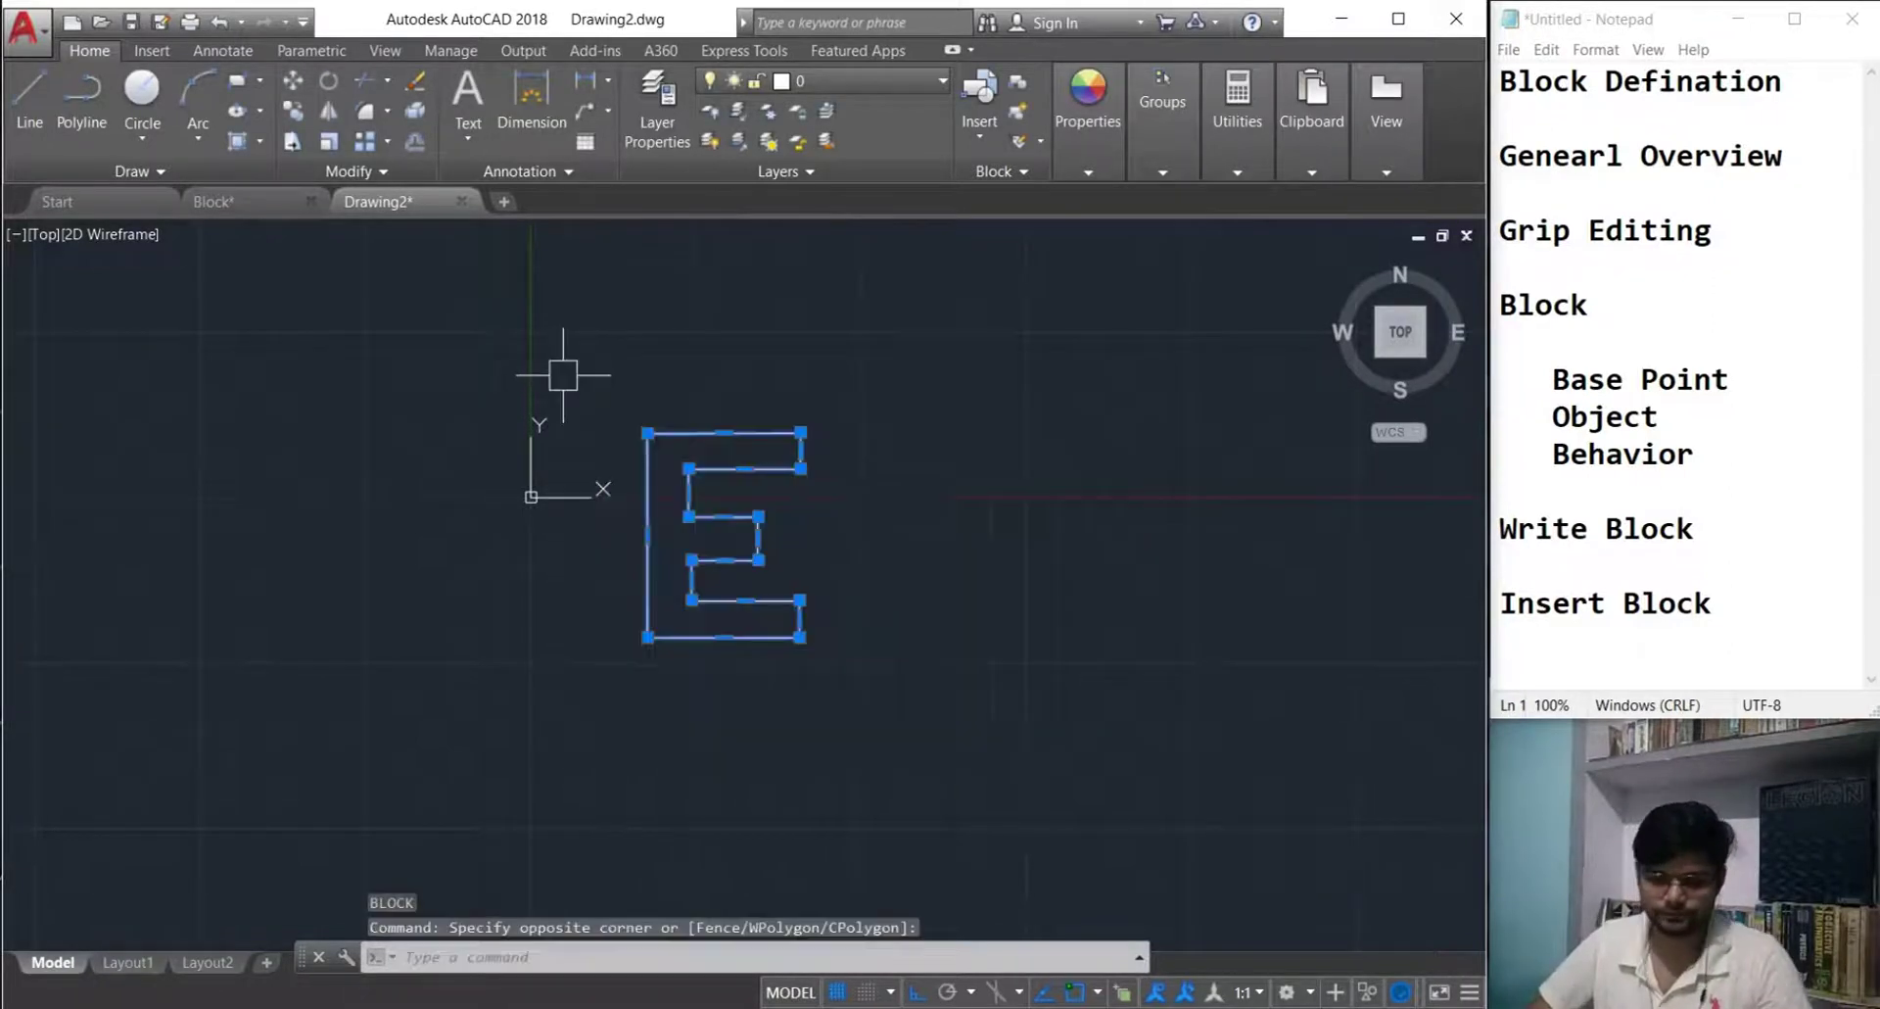
pyautogui.write('co')
pyautogui.press('Return')
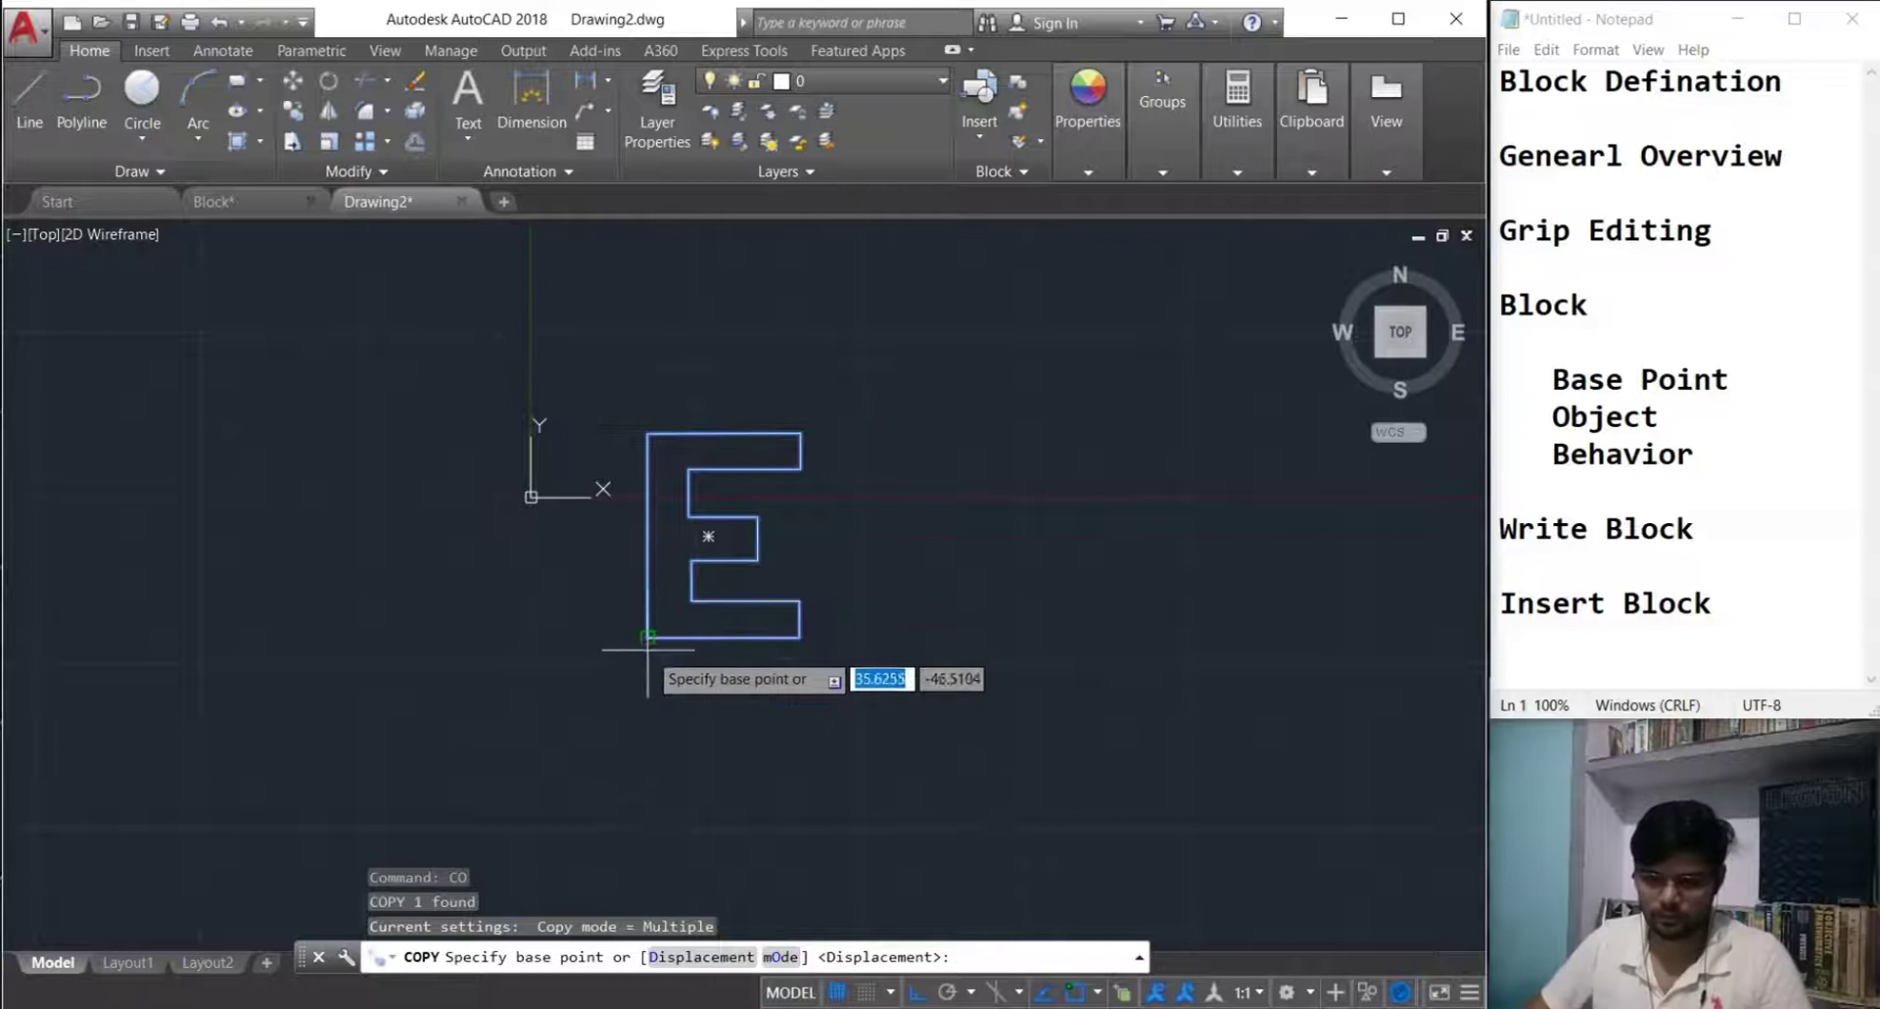
pyautogui.click(708, 535)
pyautogui.click(1006, 642)
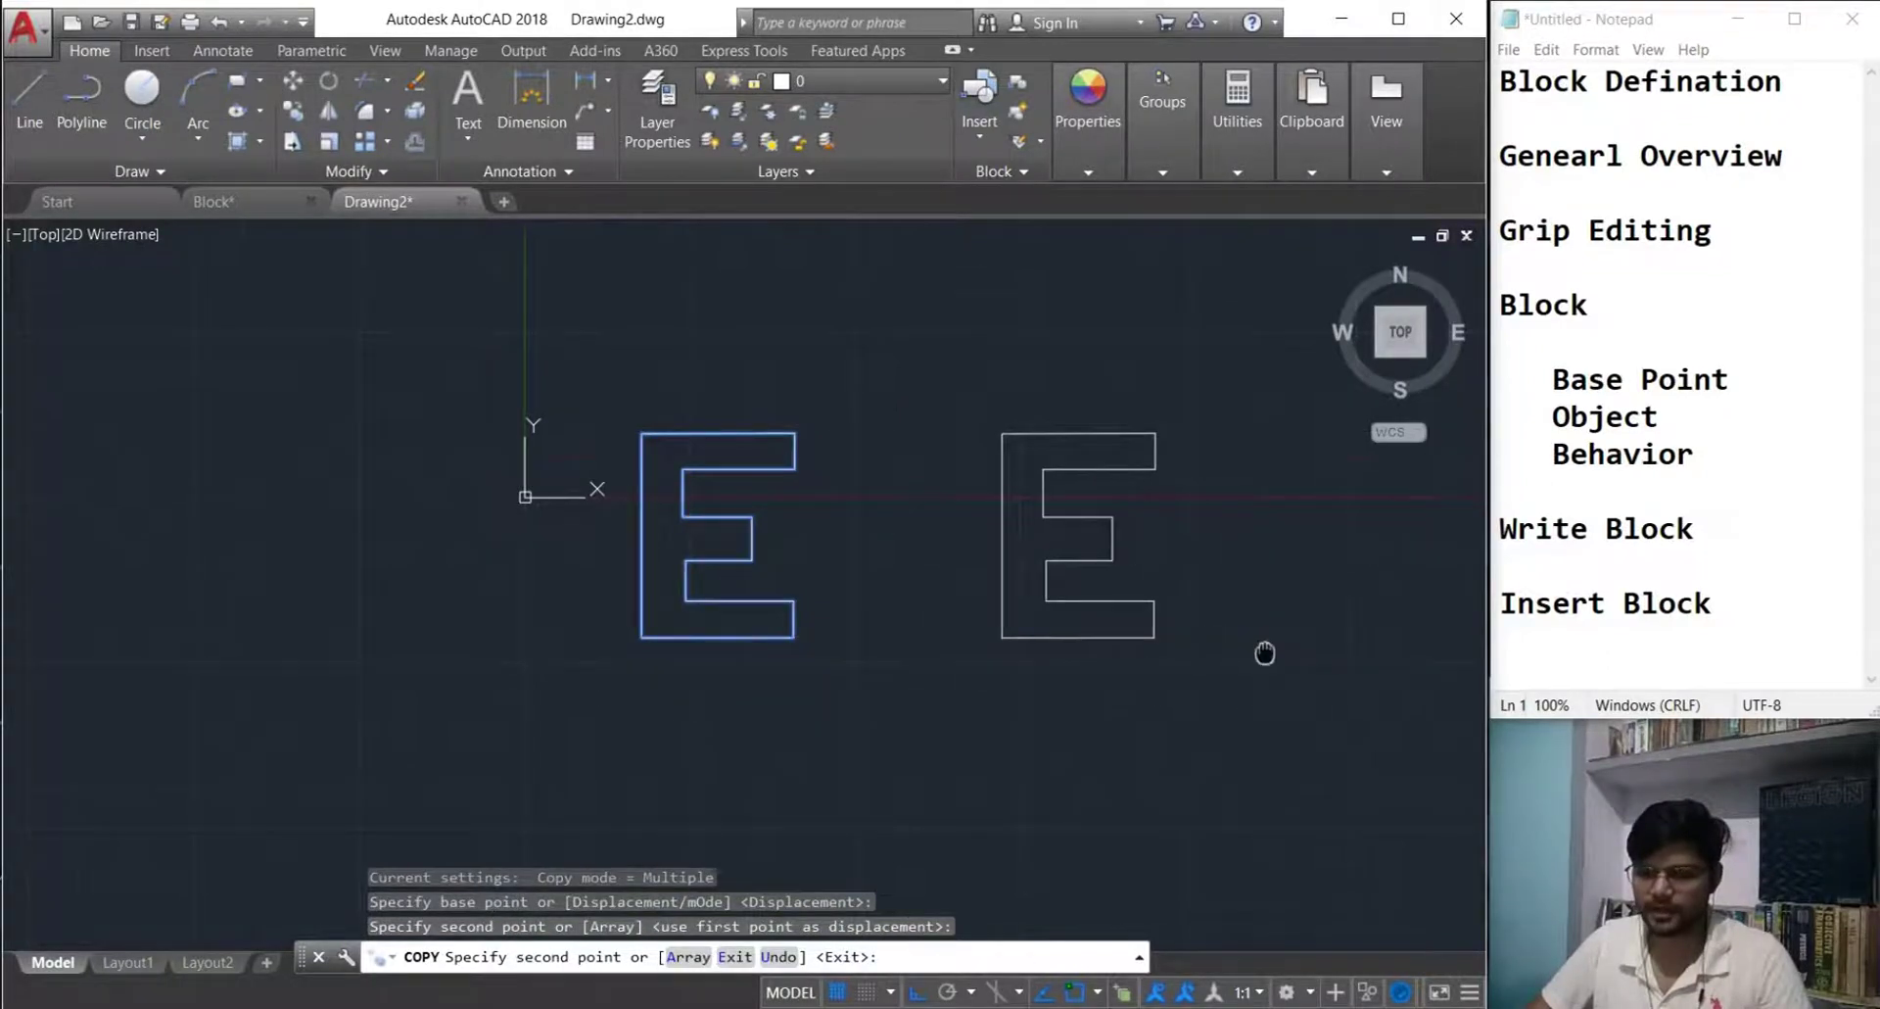
pyautogui.moveTo(1263, 651); pyautogui.dragTo(1017, 609, button='middle')
pyautogui.click(1007, 609)
pyautogui.press('Escape')
pyautogui.press('Escape')
pyautogui.press('Escape')
pyautogui.moveTo(484, 578)
pyautogui.mouseDown(button='middle')
pyautogui.moveTo(439, 566)
pyautogui.moveTo(440, 546)
pyautogui.mouseUp(button='middle')
pyautogui.scroll(1, 721, 571)
pyautogui.scroll(-1, 705, 588)
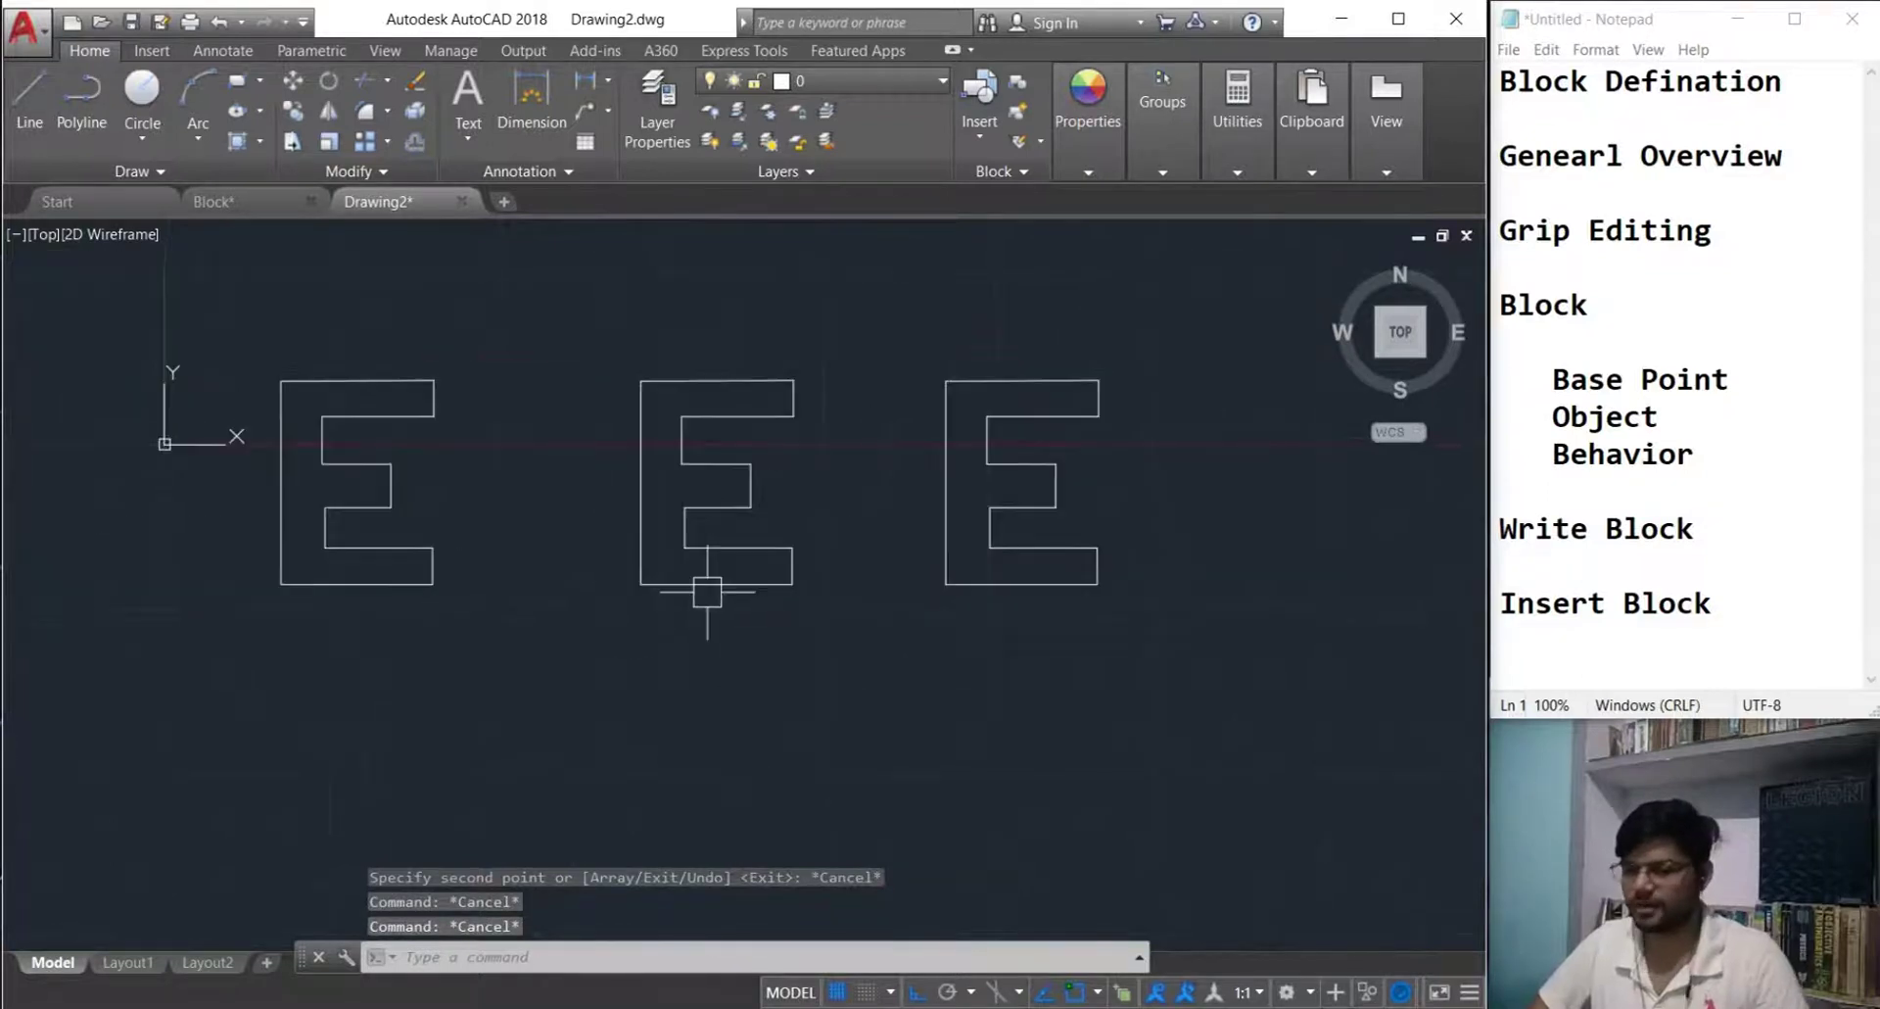
# - Write a multiline text label 'Exploding Yes' under the middle E
pyautogui.click(468, 137)
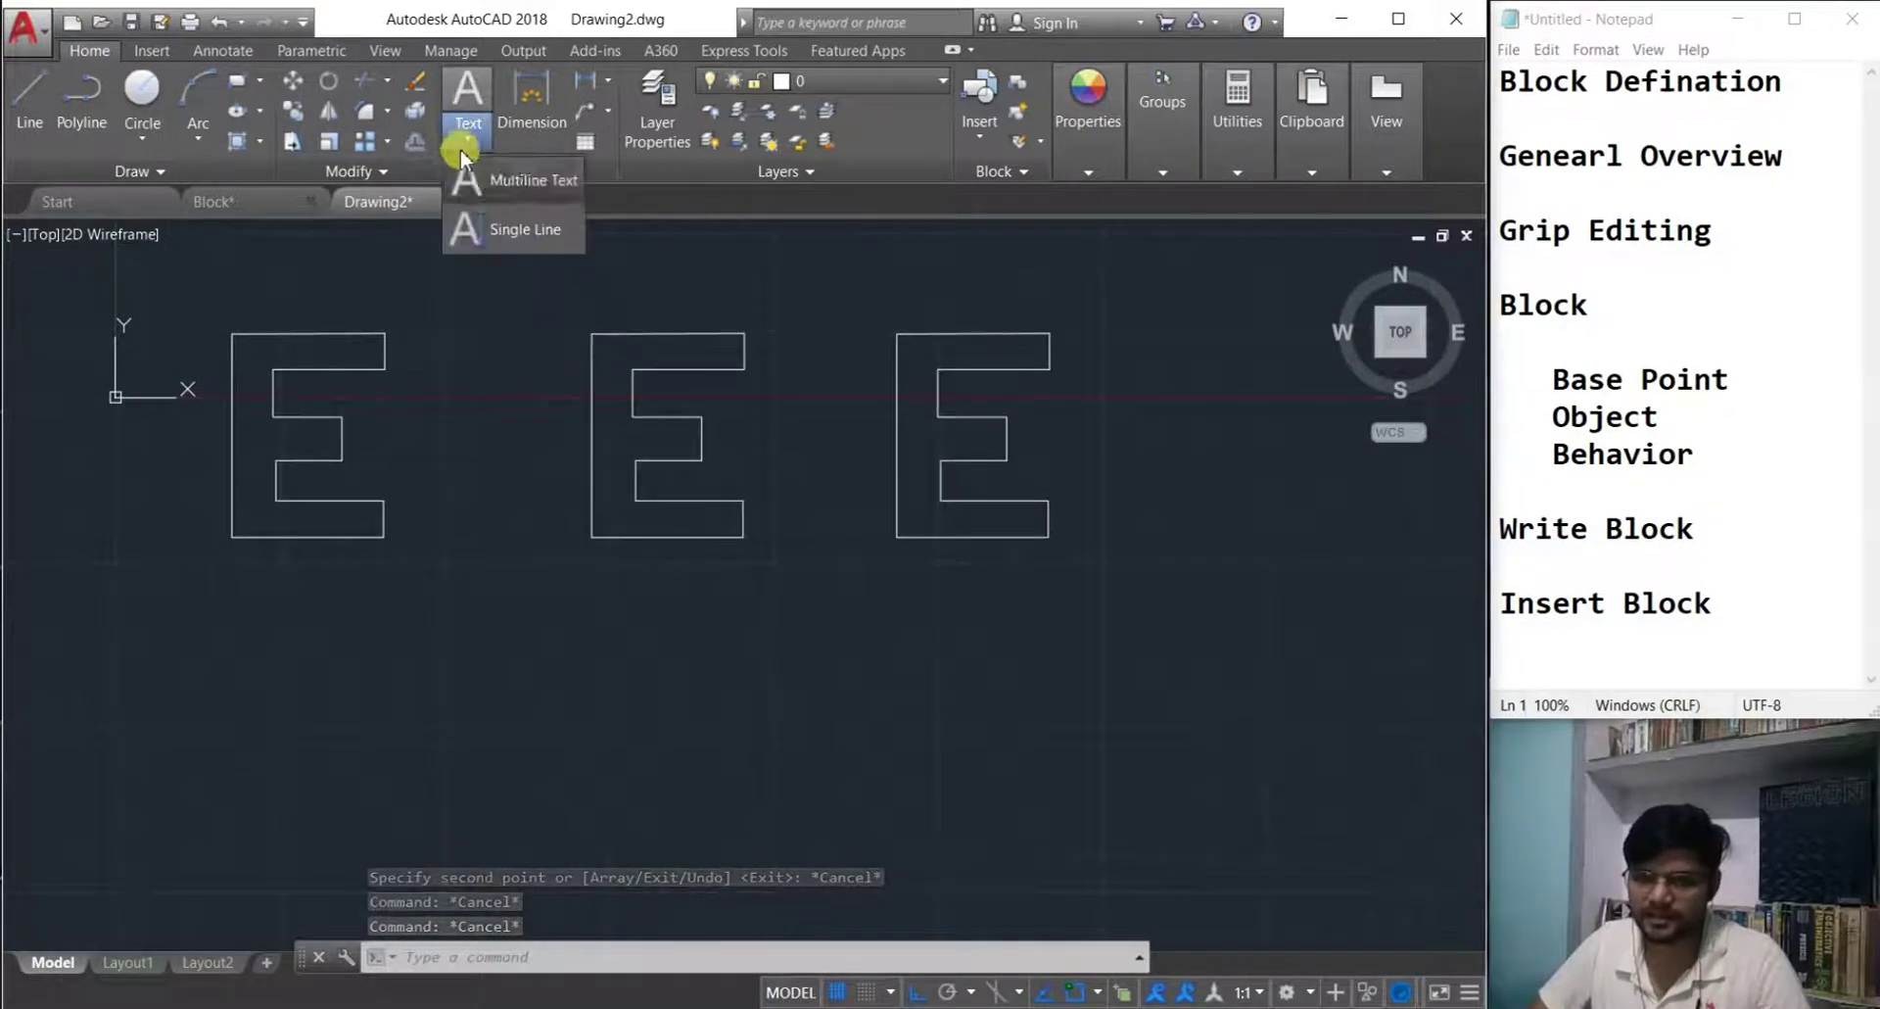
pyautogui.click(486, 181)
pyautogui.click(594, 565)
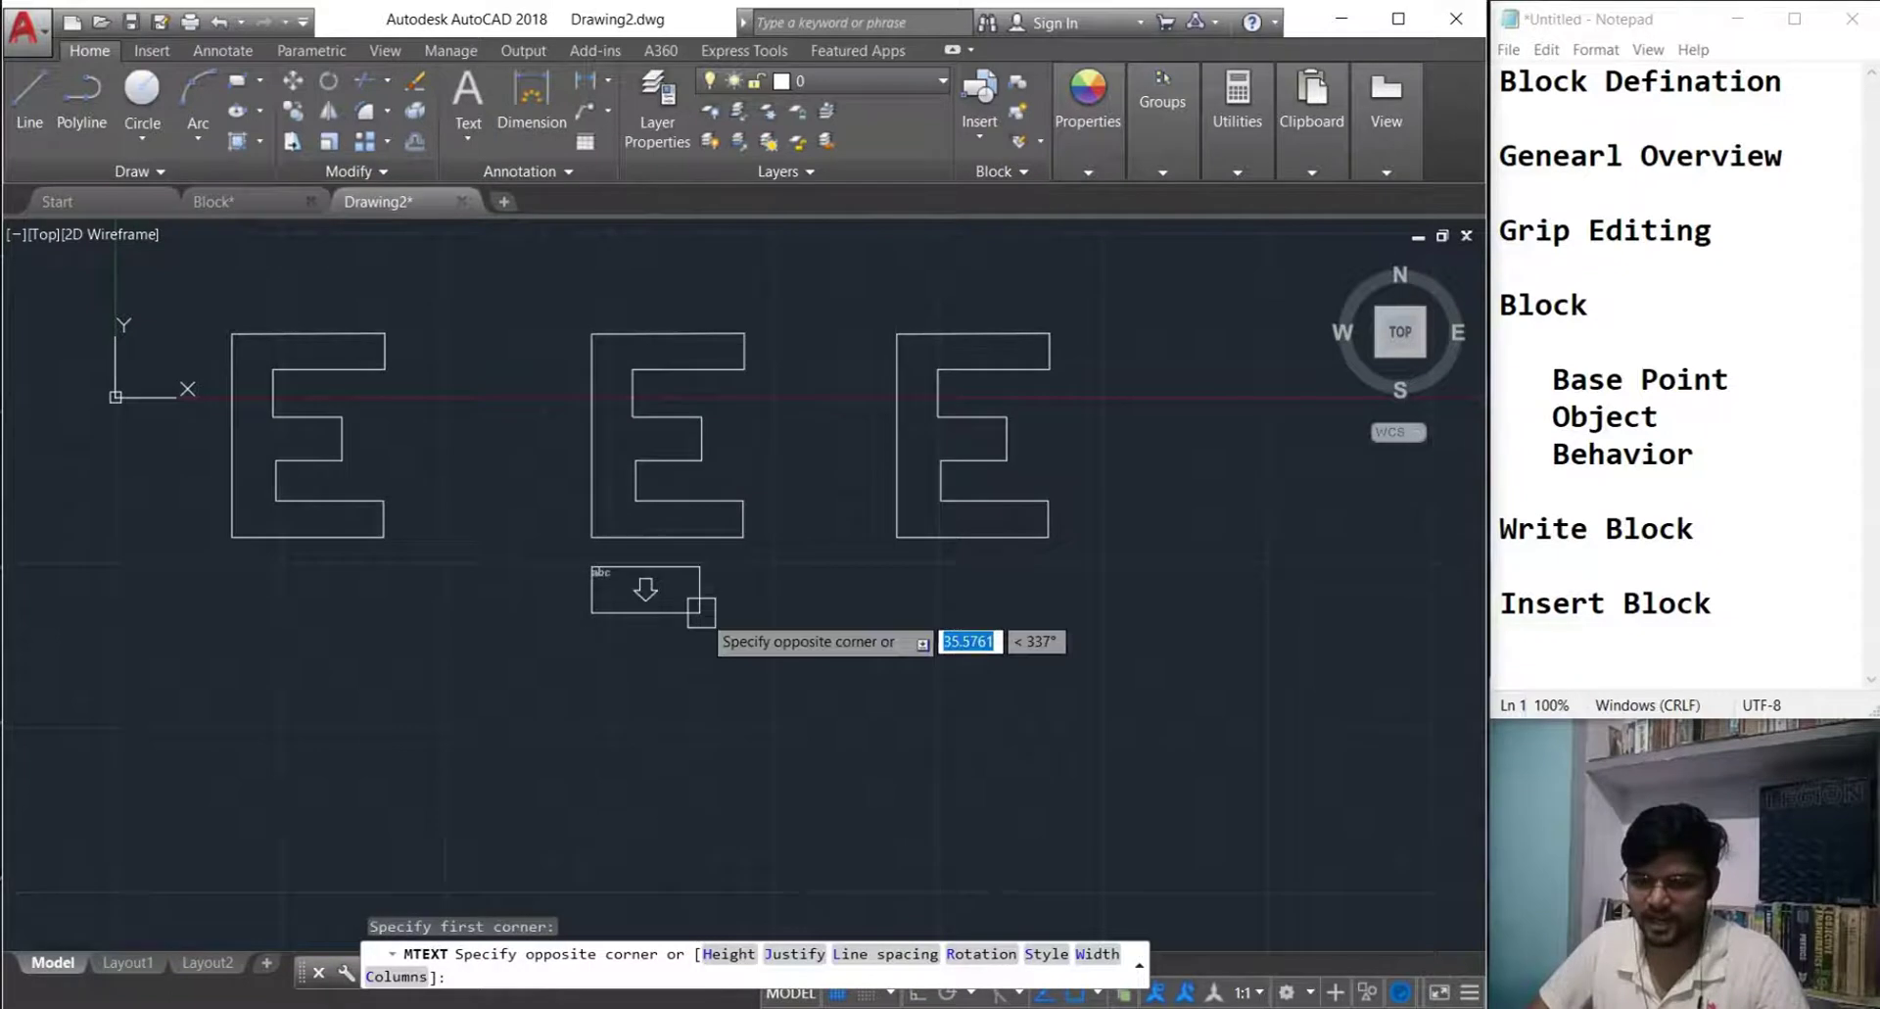
pyautogui.click(811, 648)
pyautogui.write('E')
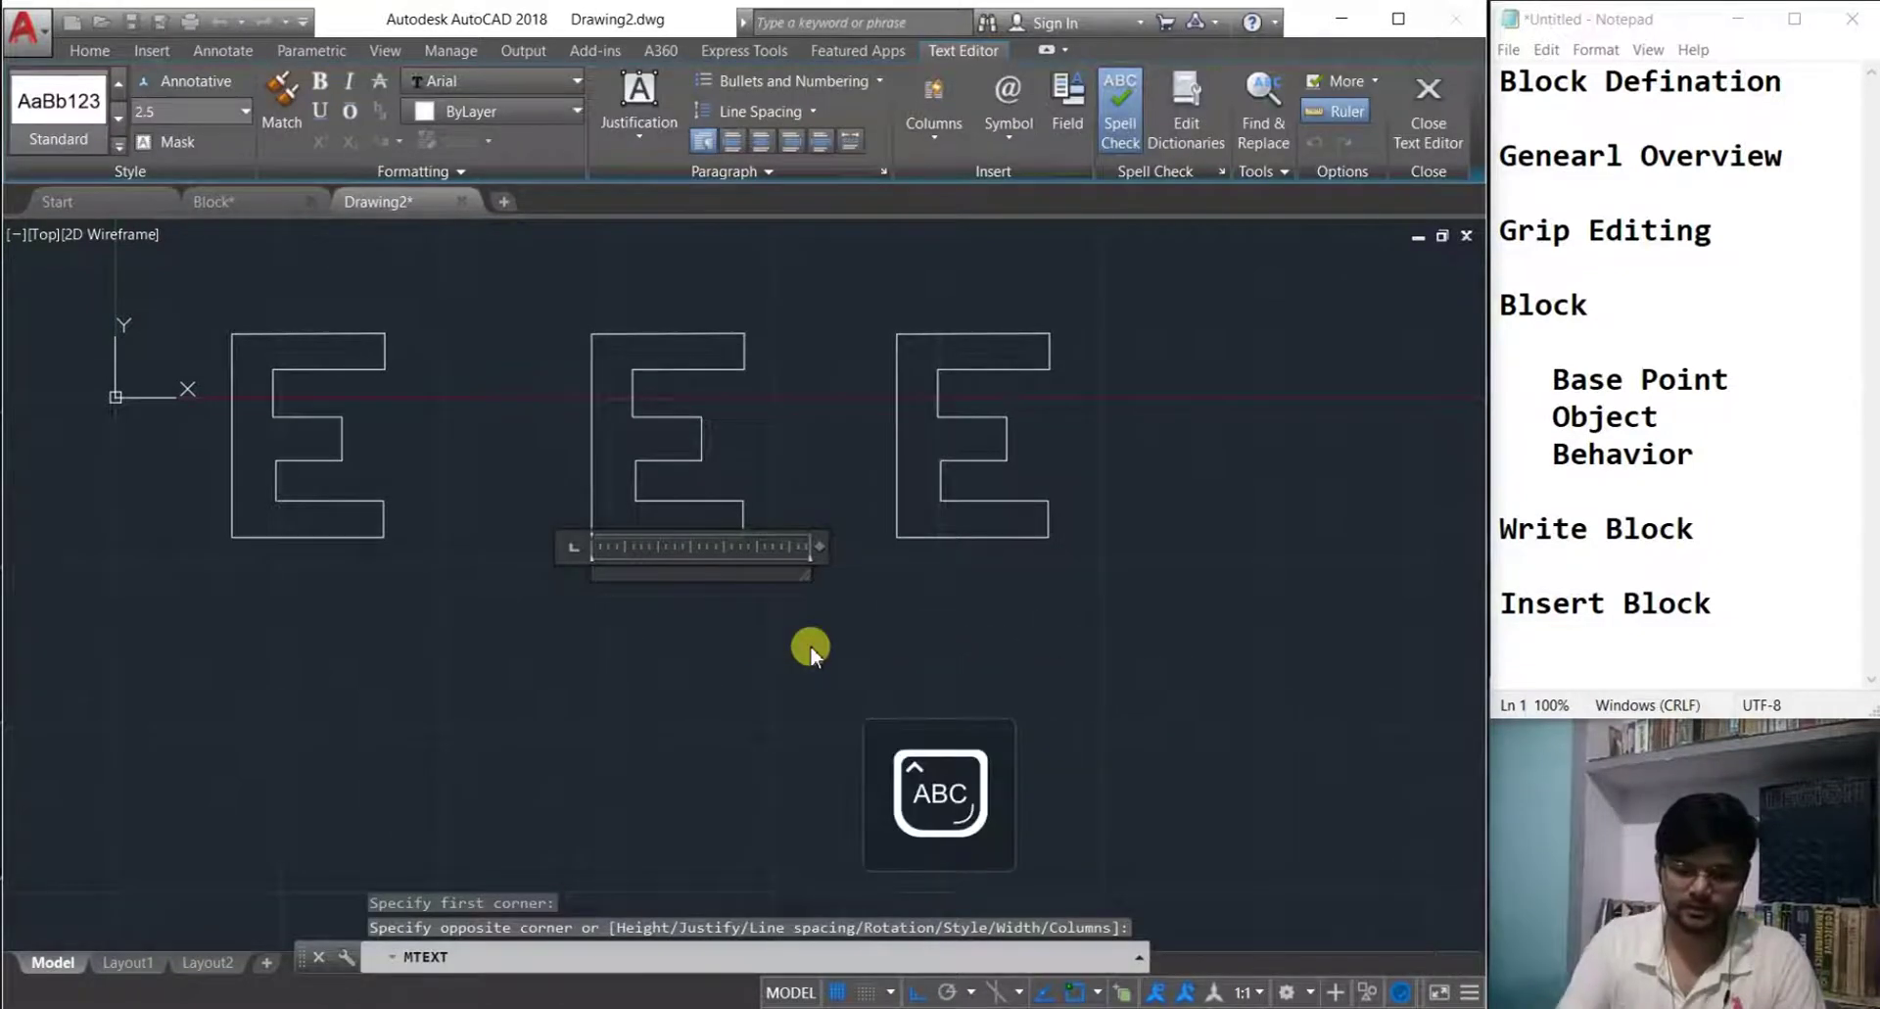
pyautogui.write('xplodin')
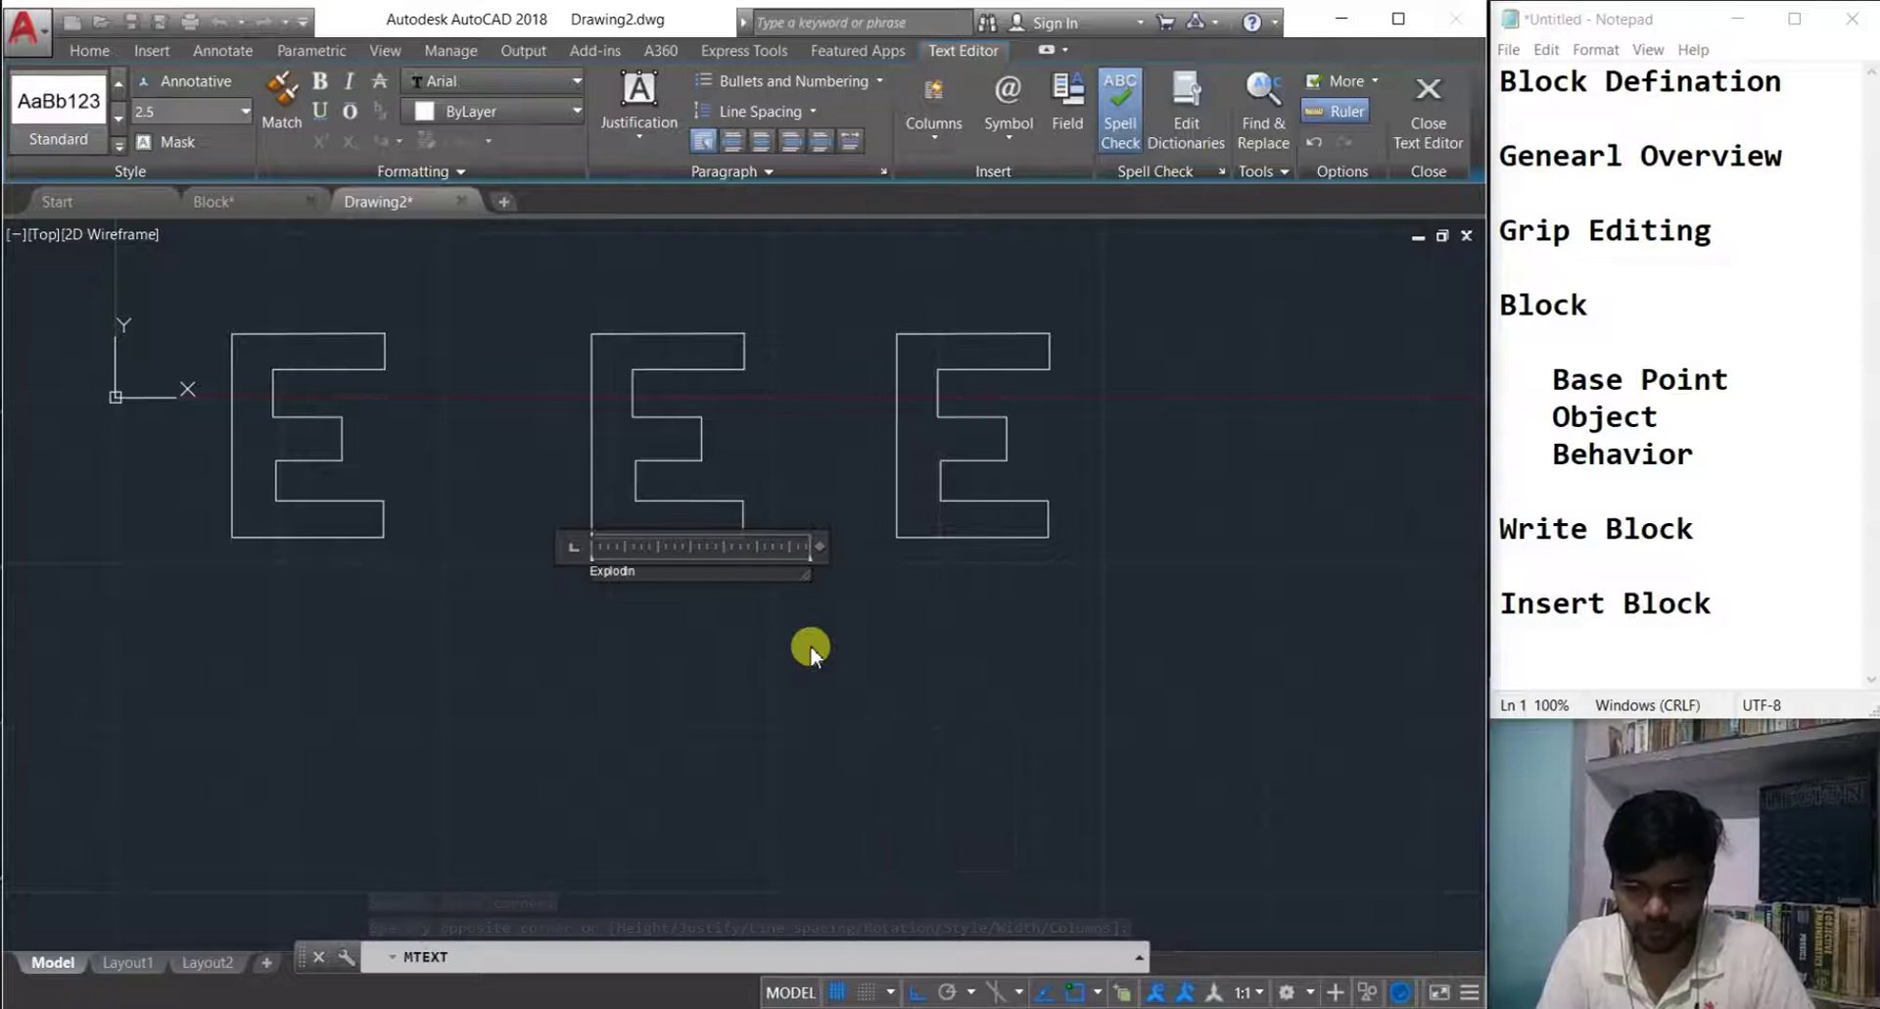
pyautogui.write('g Yes')
pyautogui.click(808, 682)
pyautogui.scroll(5, 672, 532)
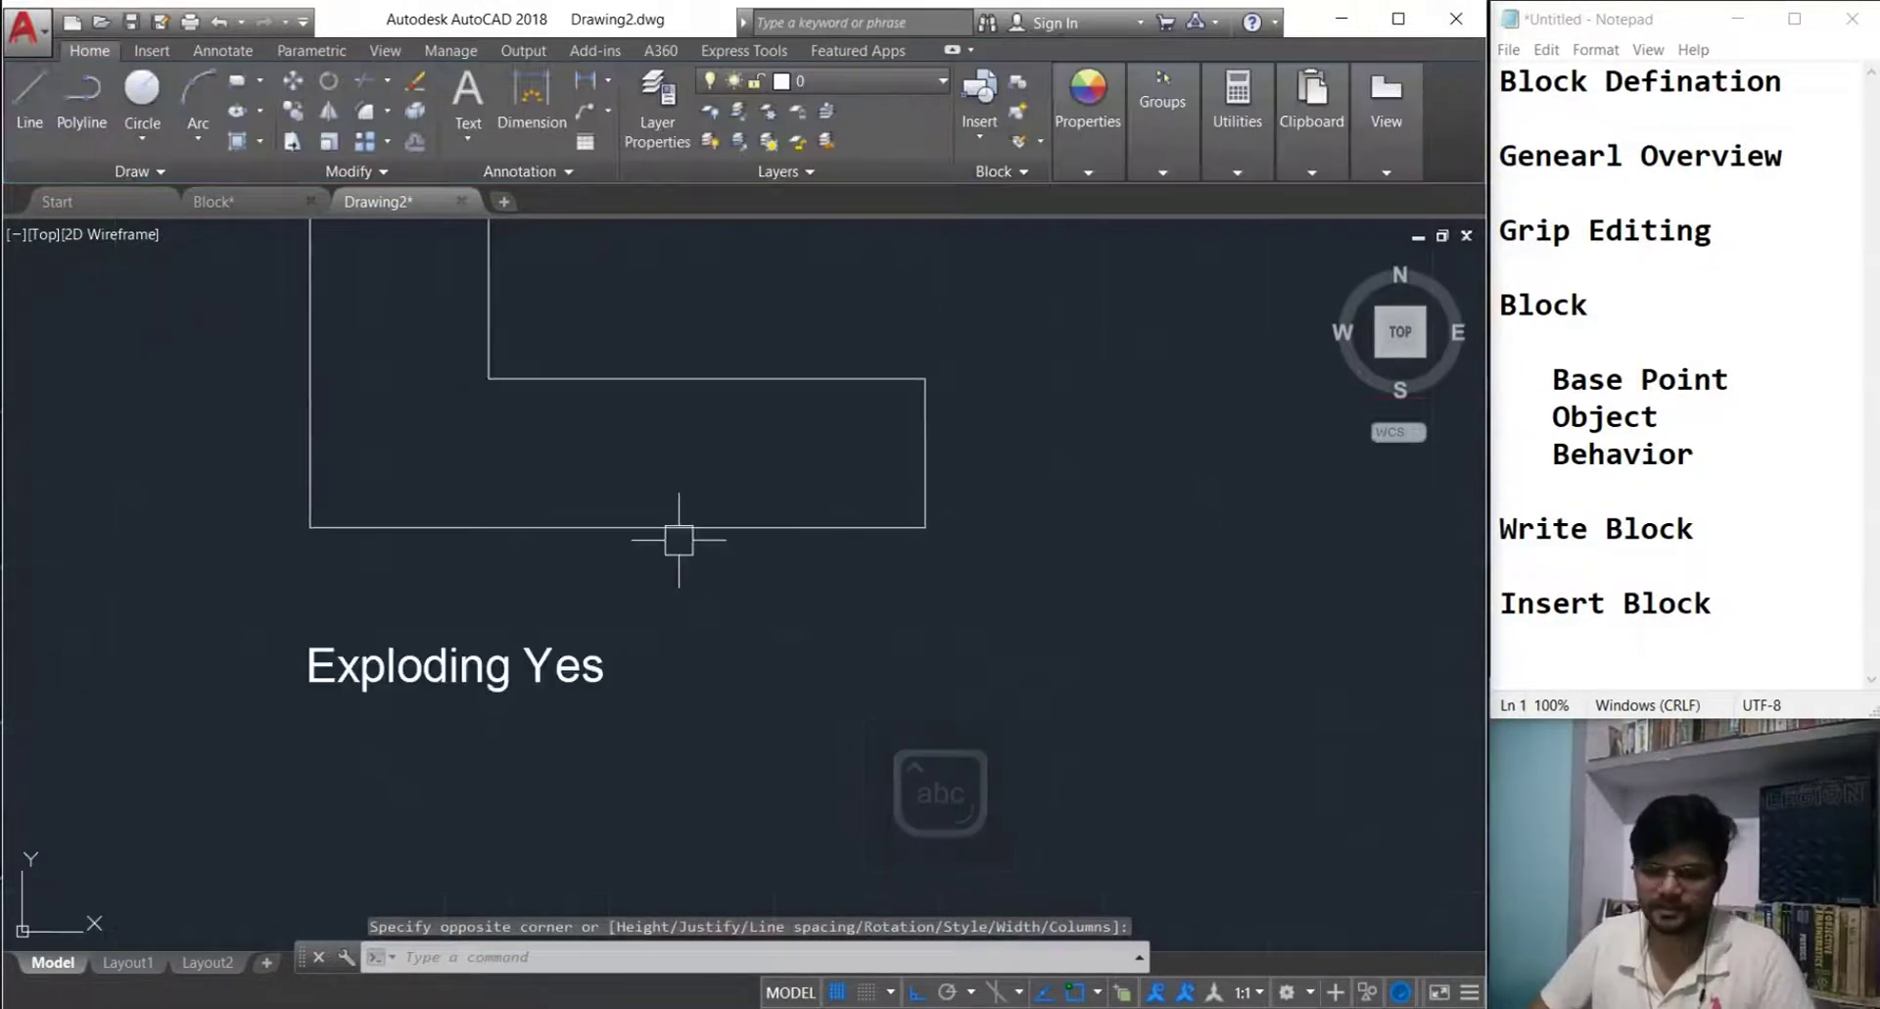
pyautogui.scroll(-3, 567, 679)
pyautogui.click(545, 665)
pyautogui.doubleClick(624, 663)
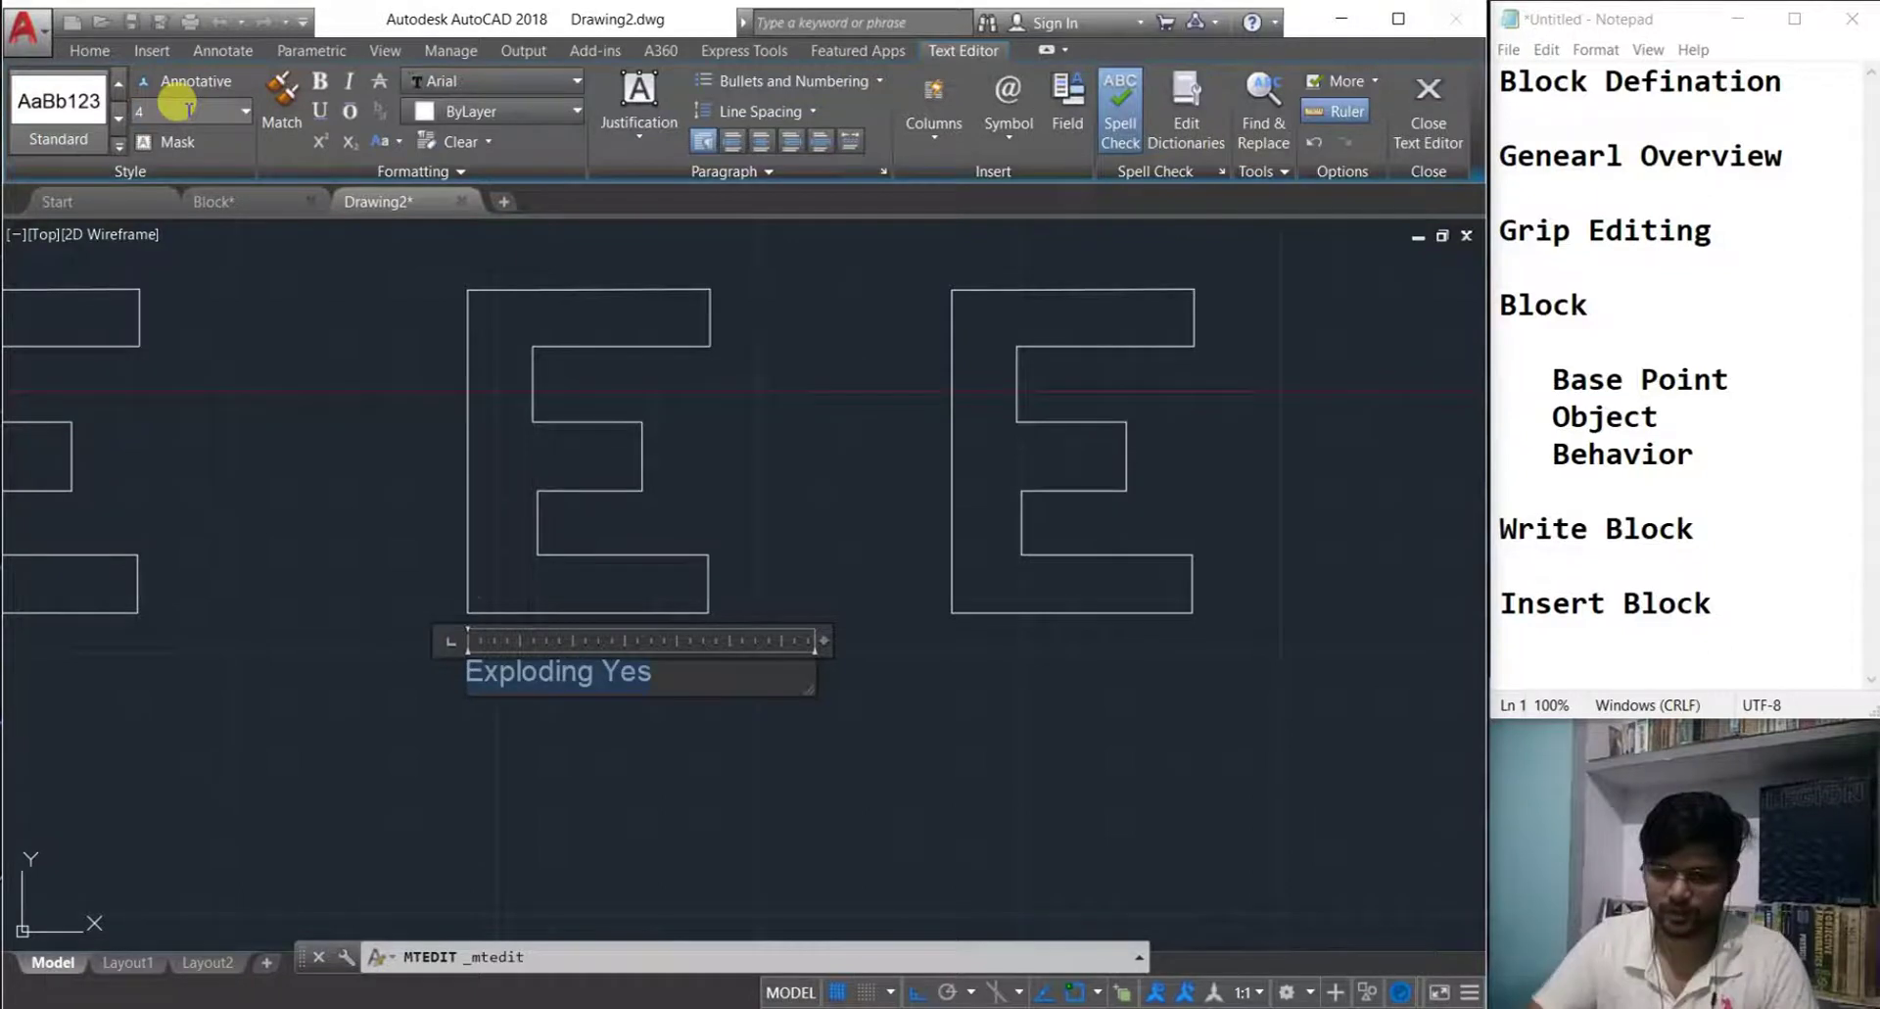
pyautogui.click(527, 744)
# - Copy the 'Exploding Yes' label to sit under the right E
pyautogui.click(546, 691)
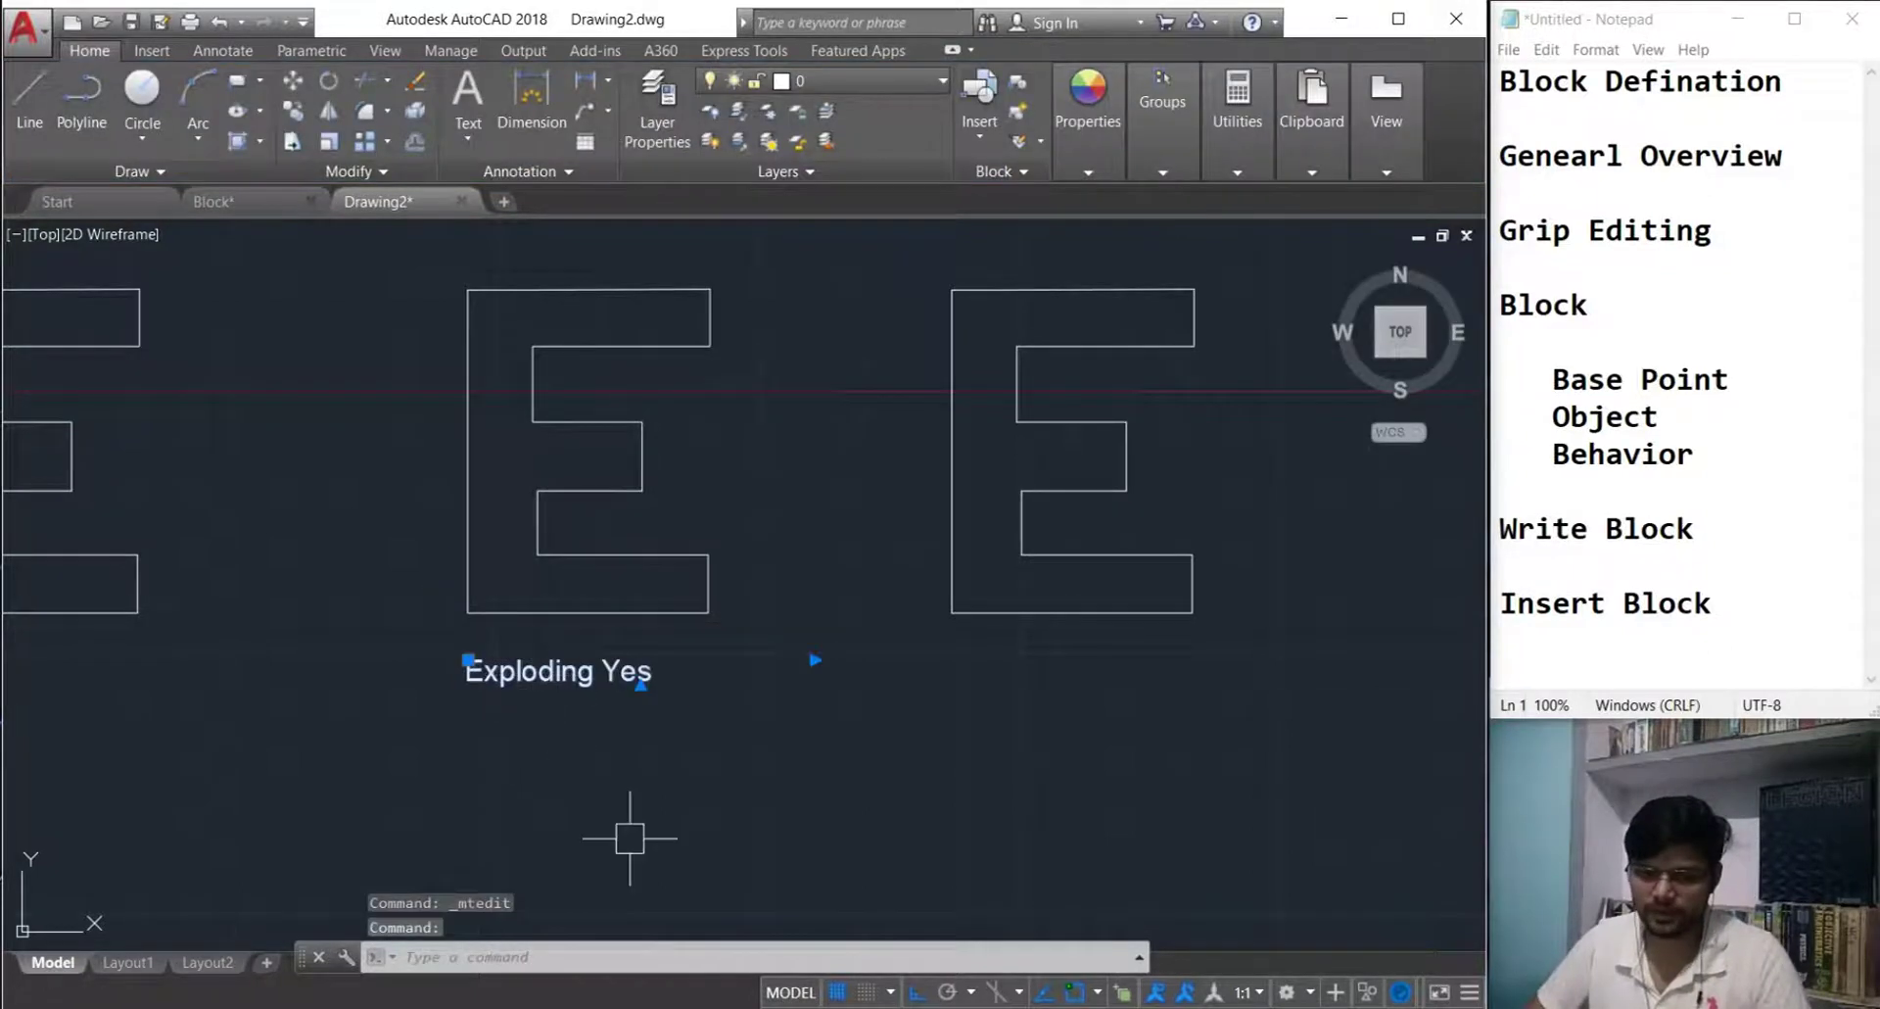
pyautogui.write('co')
pyautogui.press('Return')
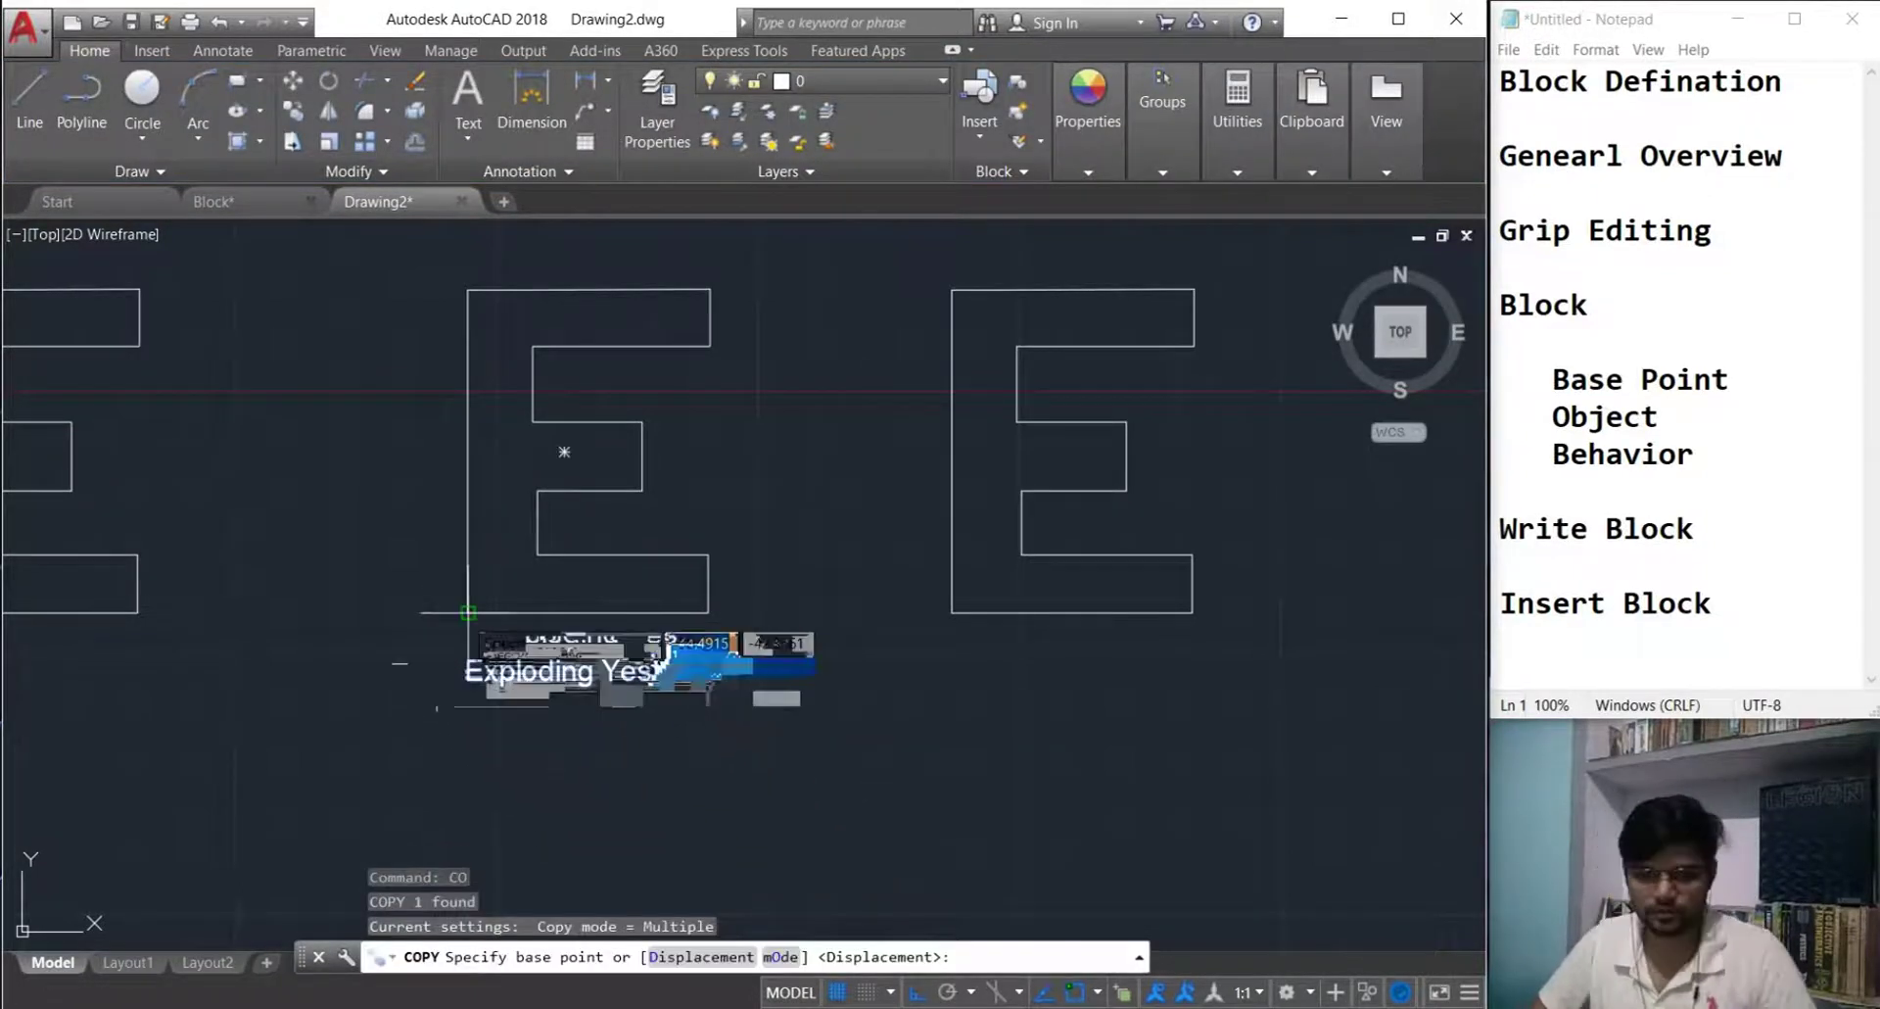
pyautogui.click(467, 613)
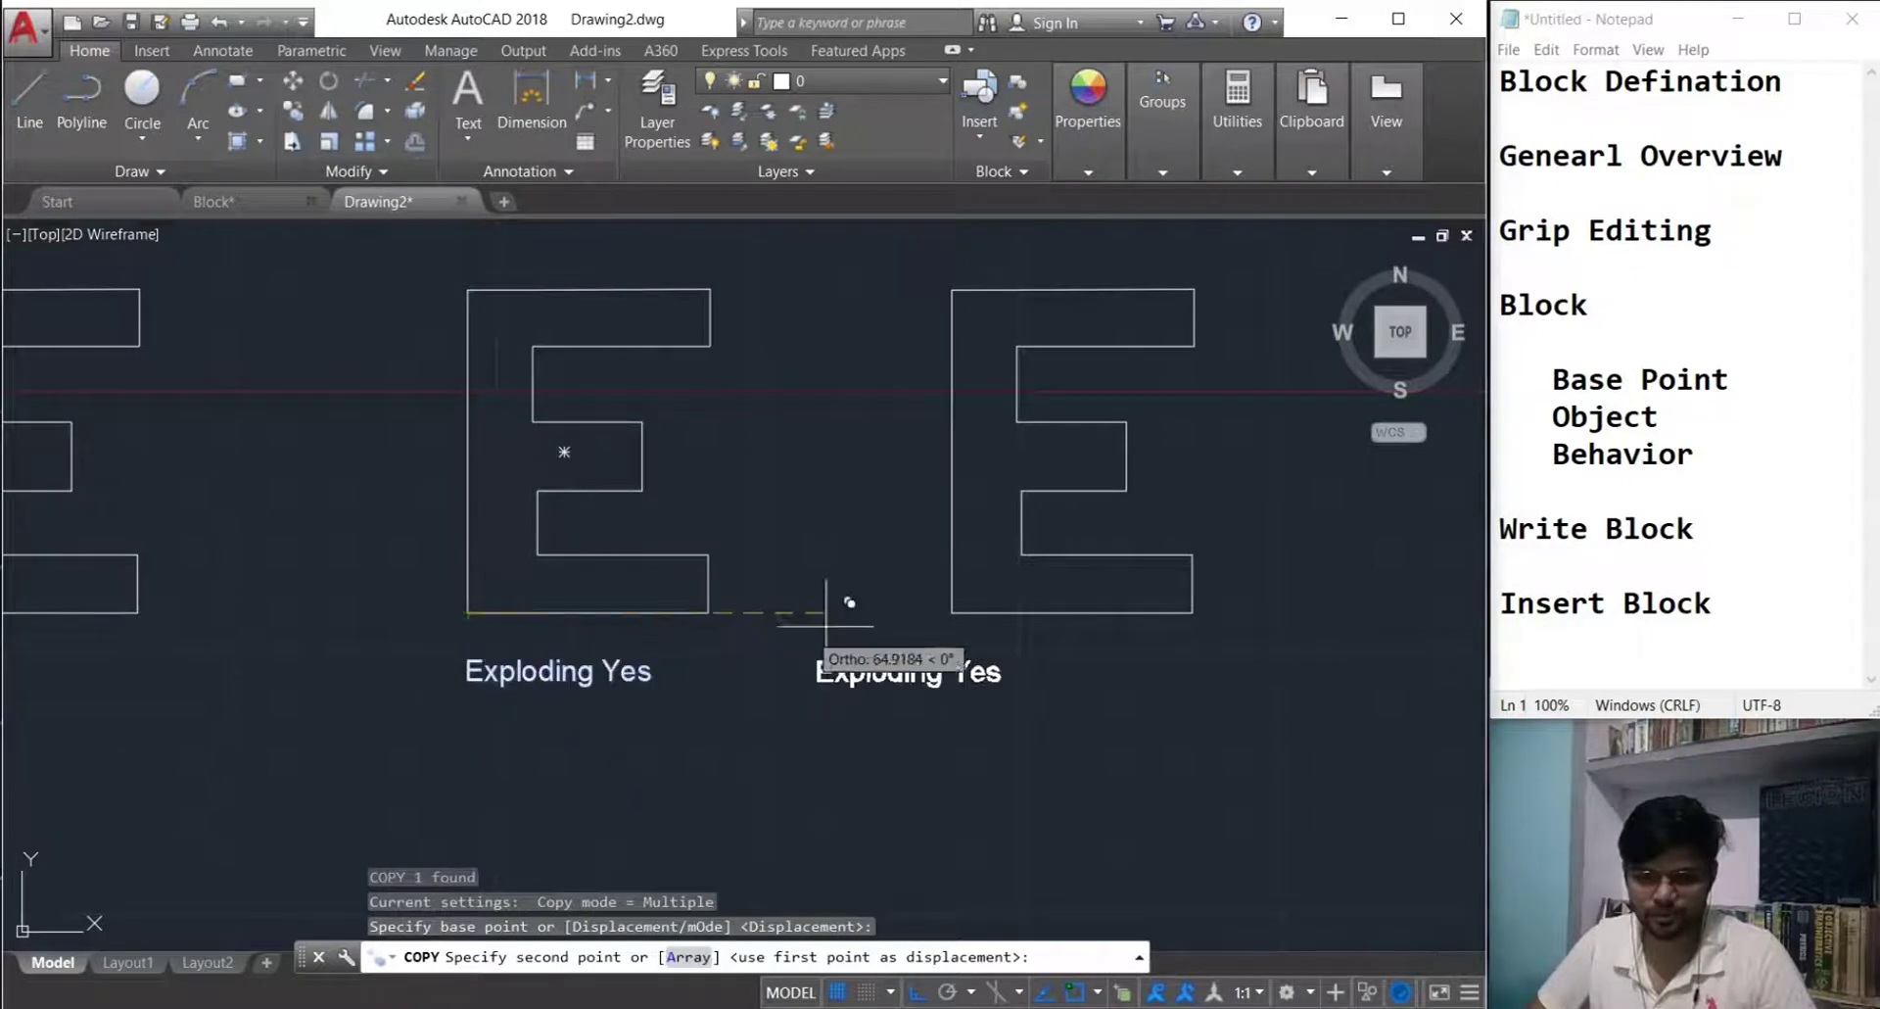
pyautogui.click(930, 614)
pyautogui.press('Escape')
# - Edit the copied label under the right E to read 'Exploding No'
pyautogui.scroll(-1, 862, 671)
pyautogui.scroll(-1, 820, 705)
pyautogui.scroll(1, 751, 730)
pyautogui.scroll(1, 709, 650)
pyautogui.scroll(1, 1070, 696)
pyautogui.doubleClick(1053, 735)
pyautogui.moveTo(1066, 737)
pyautogui.mouseDown()
pyautogui.moveTo(980, 736)
pyautogui.moveTo(1027, 736)
pyautogui.mouseUp()
pyautogui.write('o')
pyautogui.click(1229, 967)
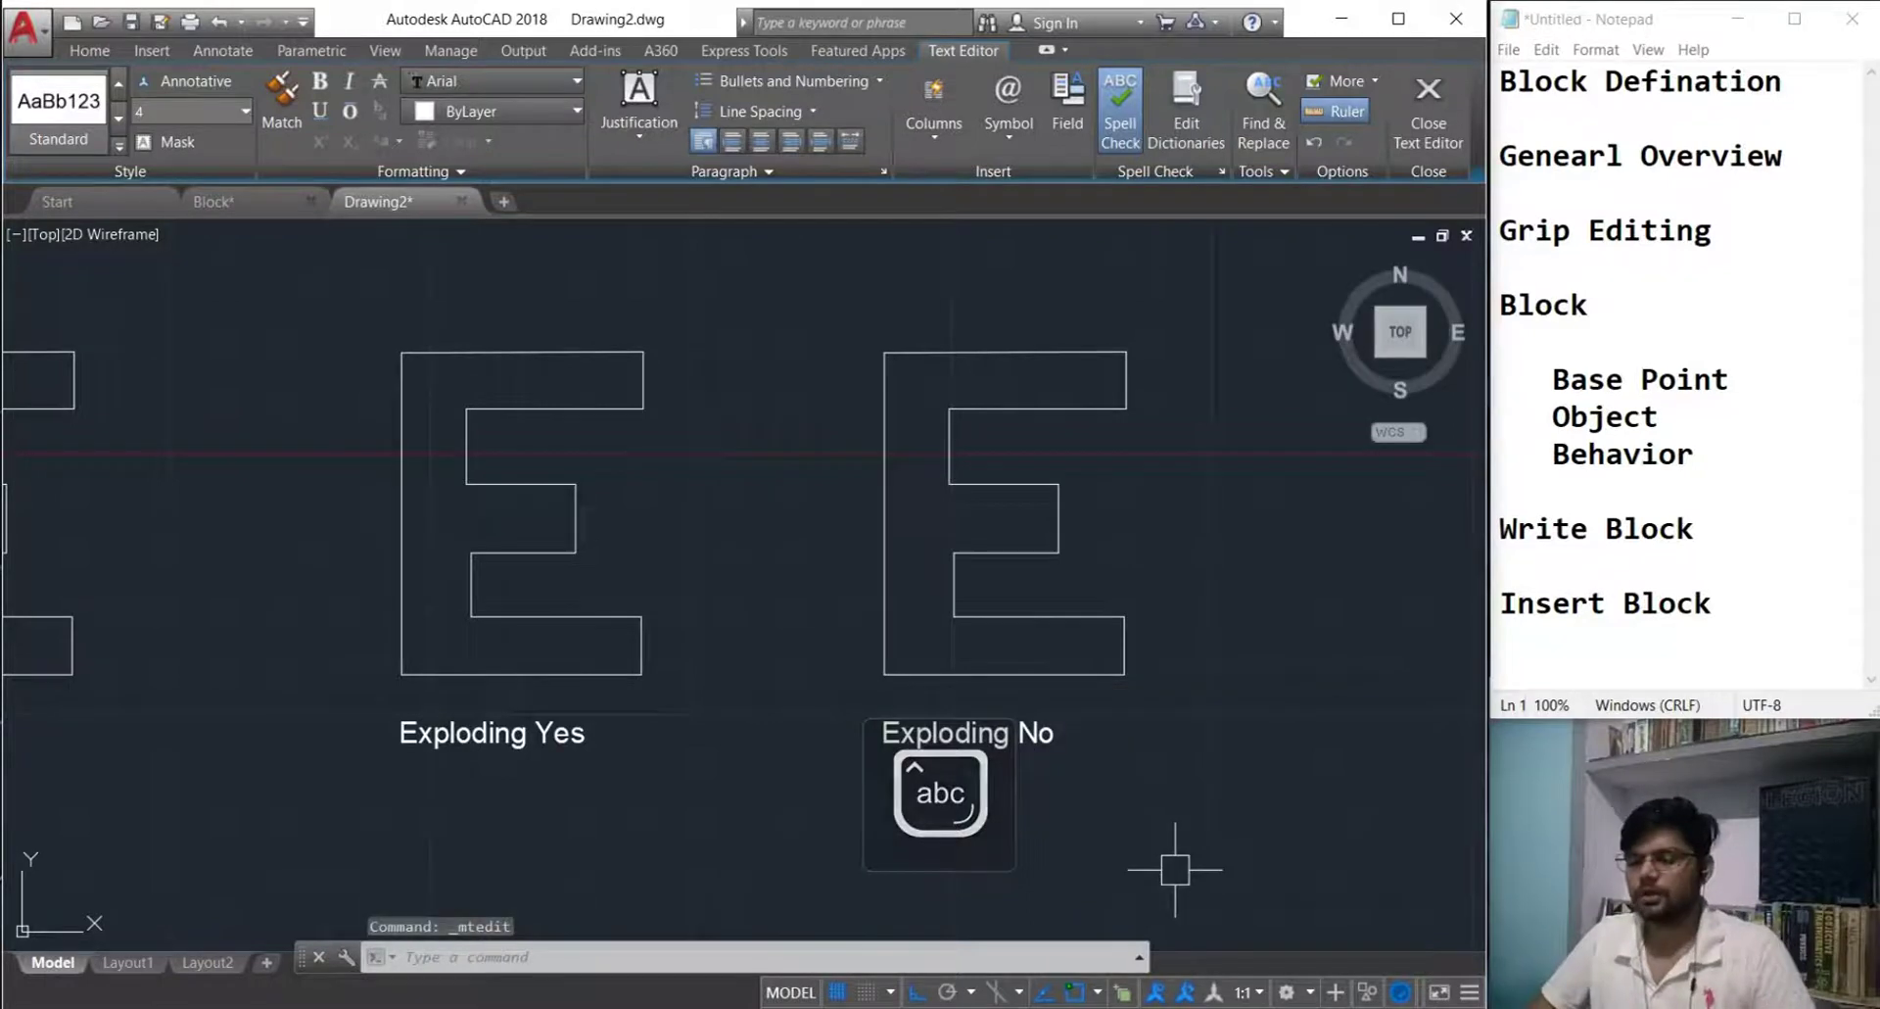
pyautogui.moveTo(1072, 696); pyautogui.dragTo(1025, 718, button='middle')
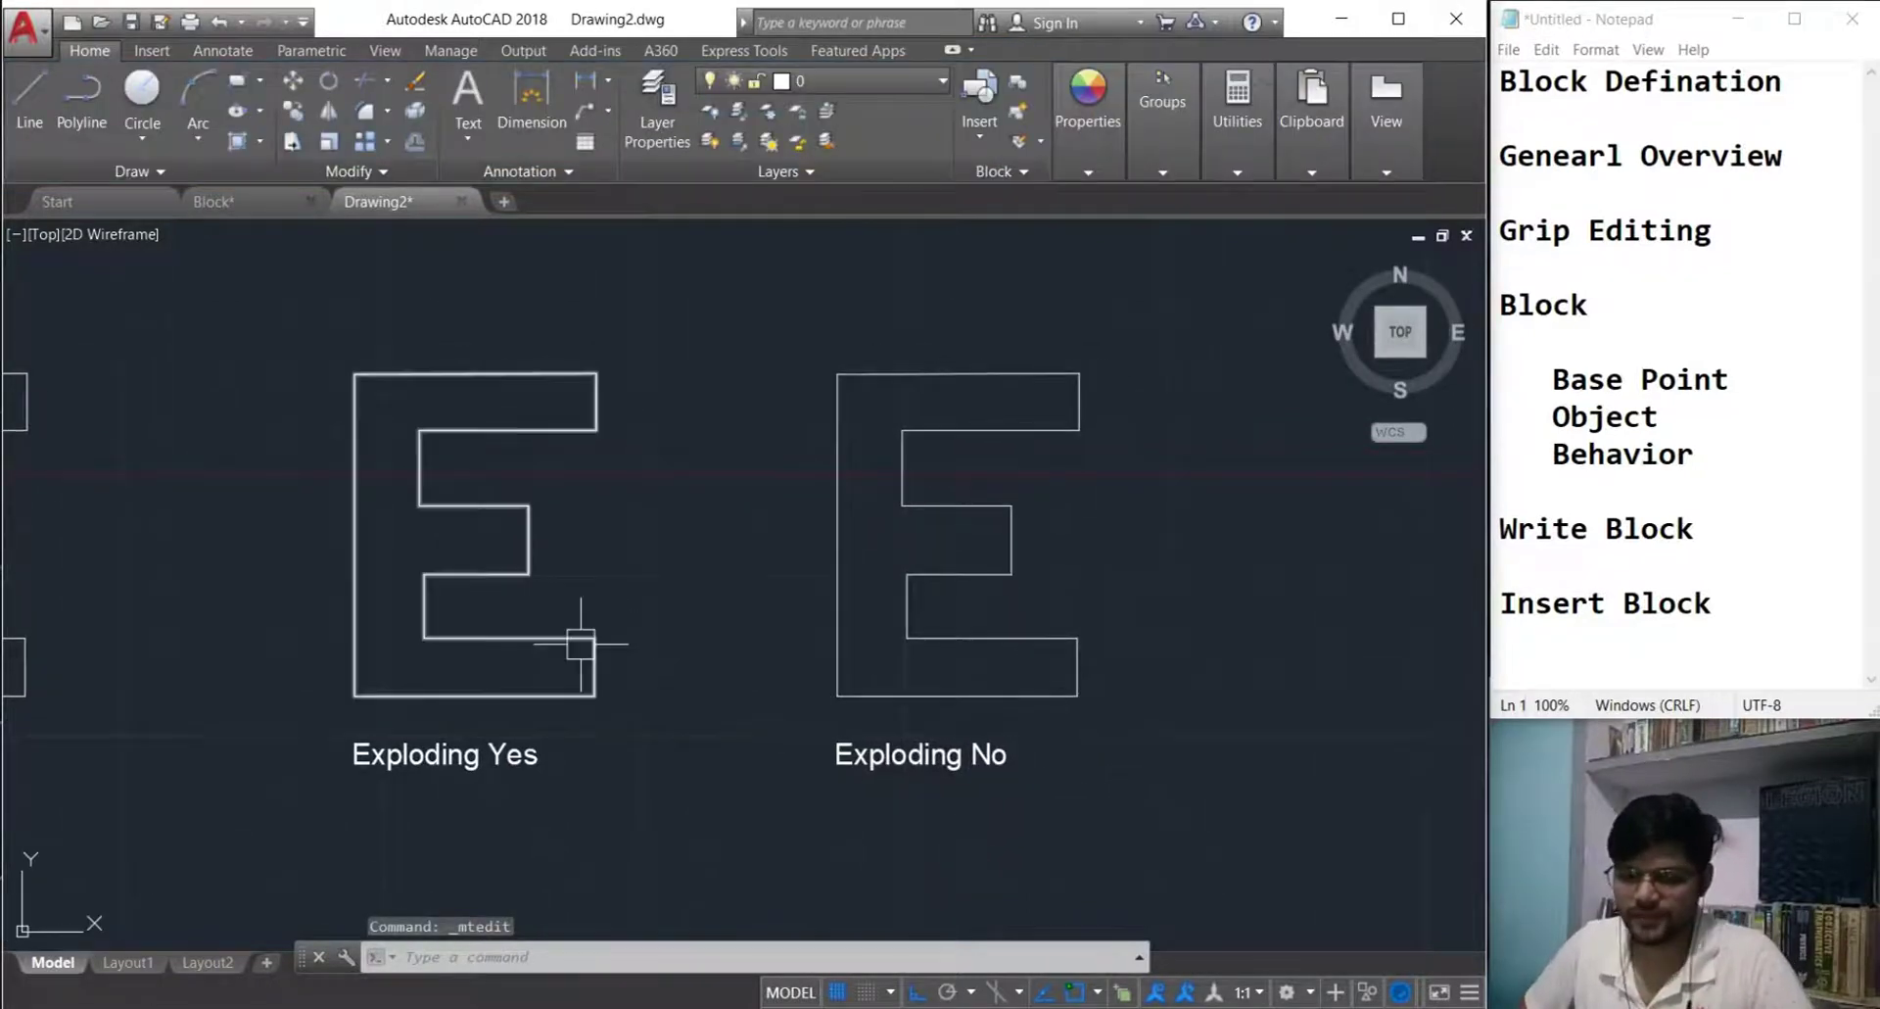
pyautogui.write('b')
pyautogui.press('Return')
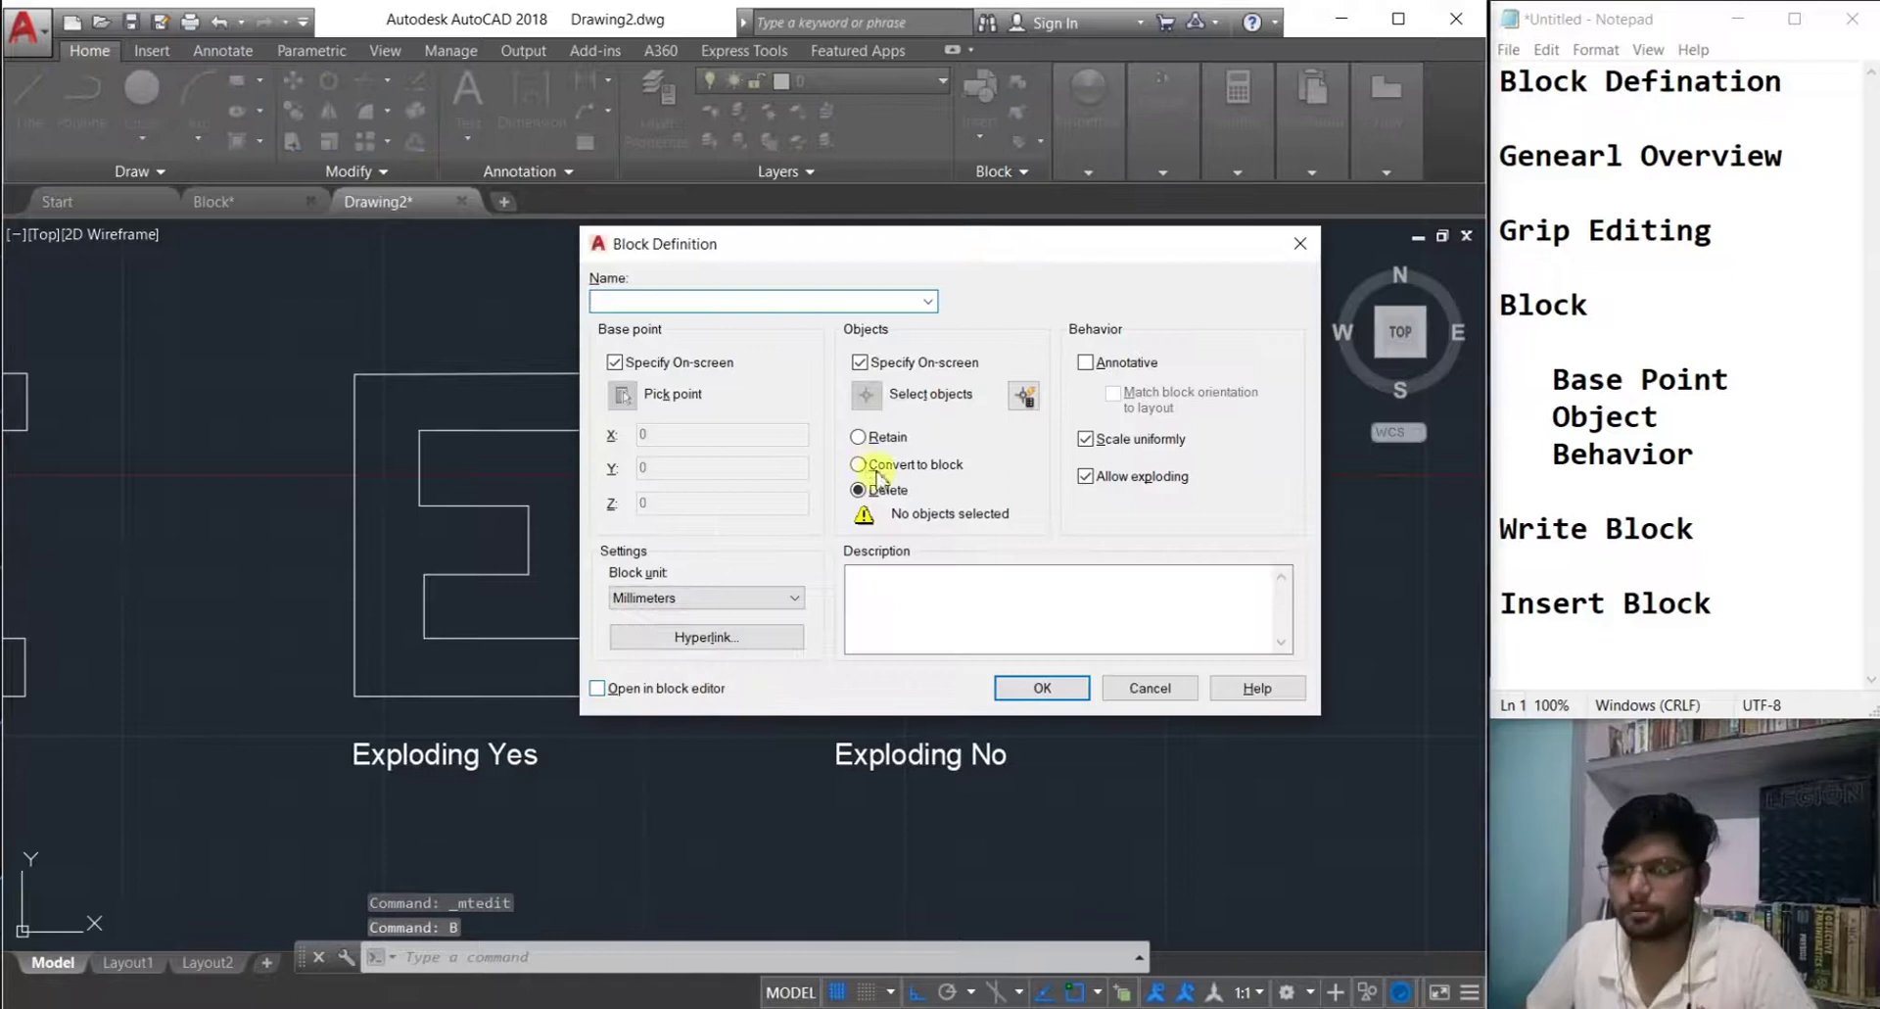
# - Define the middle E as block 'yes', converted in place with Scale uniformly unchecked
pyautogui.click(858, 464)
pyautogui.click(1085, 439)
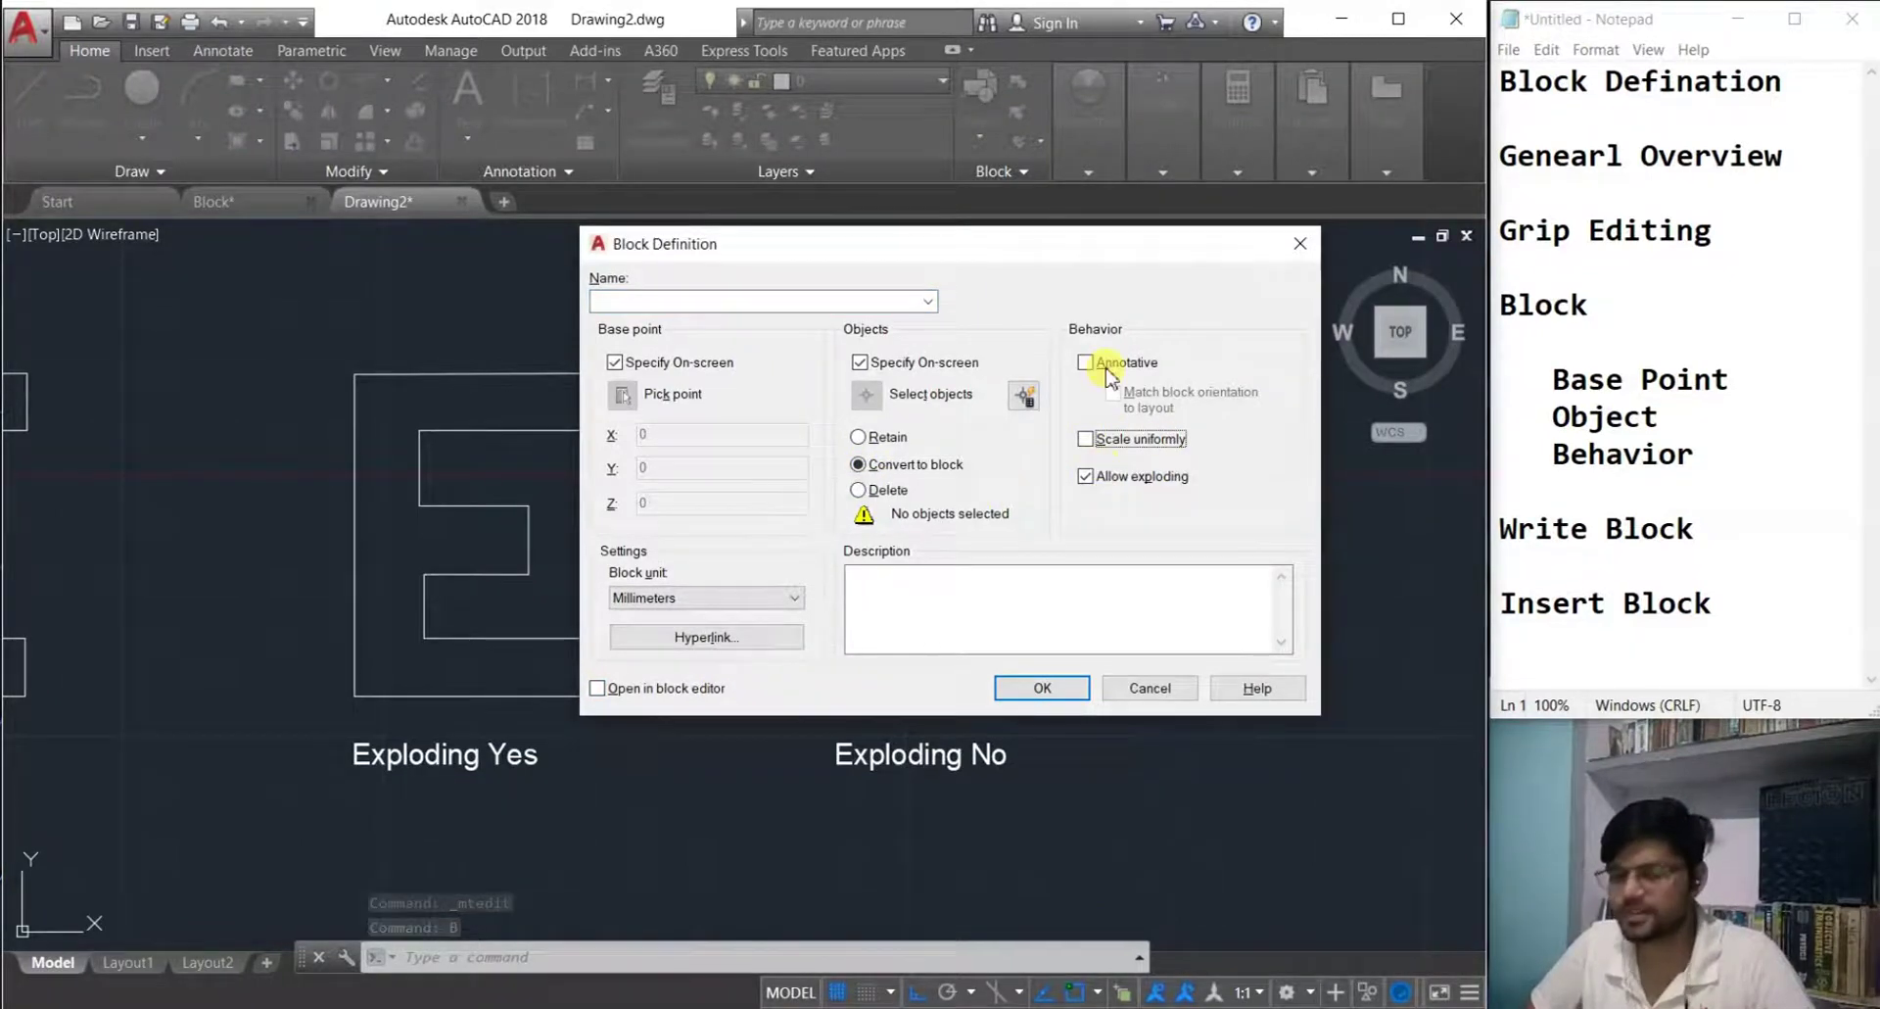
pyautogui.click(617, 300)
pyautogui.write('yes')
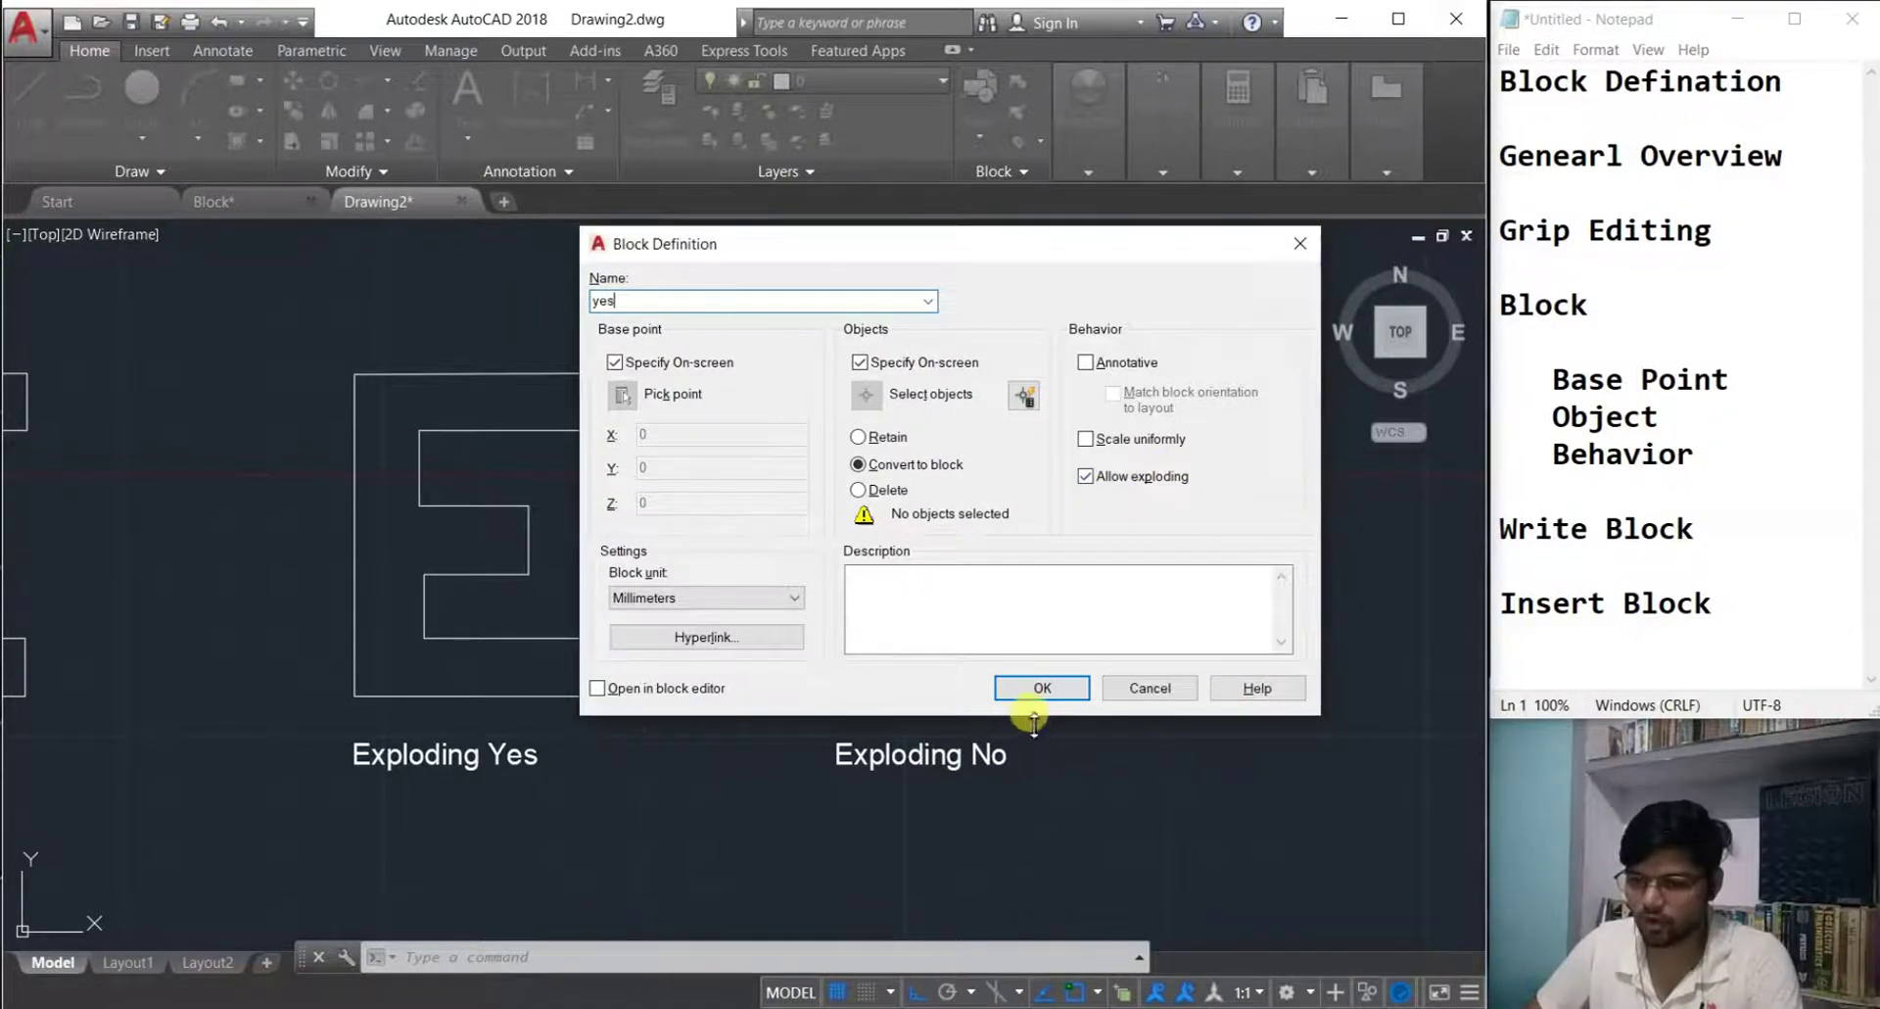
pyautogui.click(1014, 697)
pyautogui.click(355, 695)
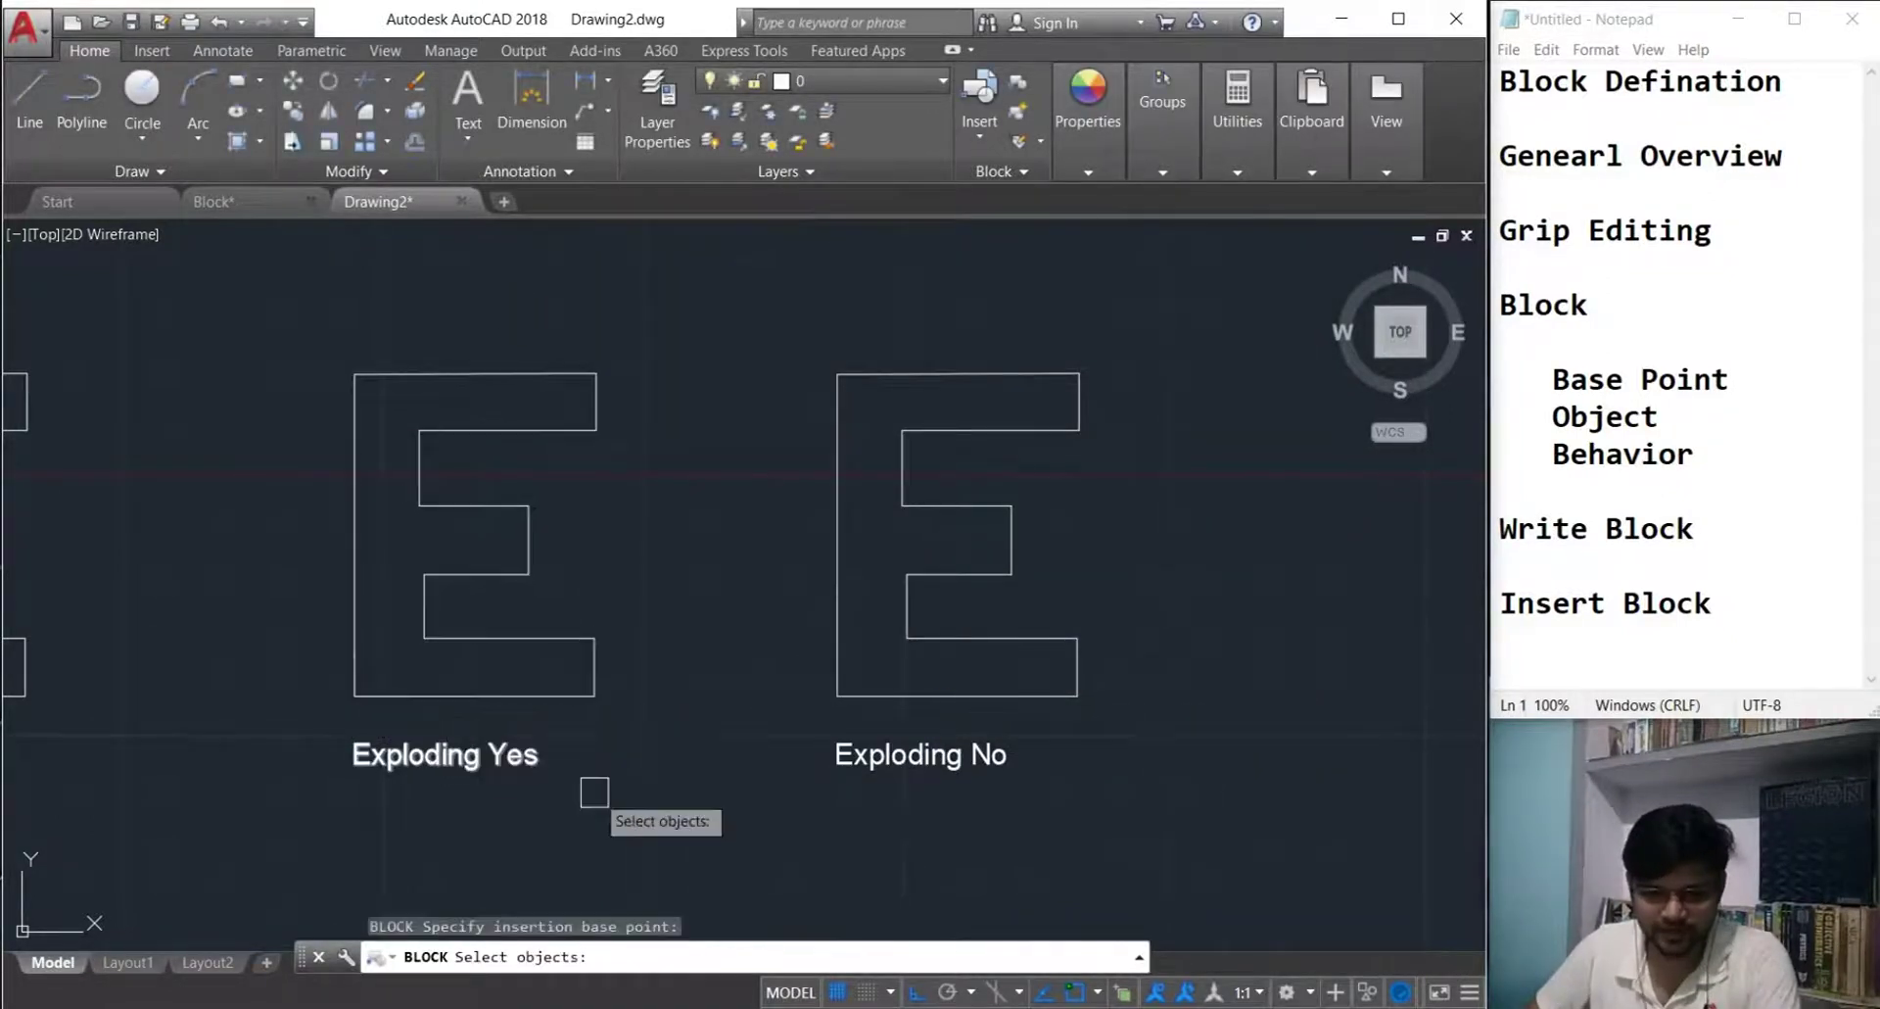
pyautogui.click(736, 826)
pyautogui.click(261, 259)
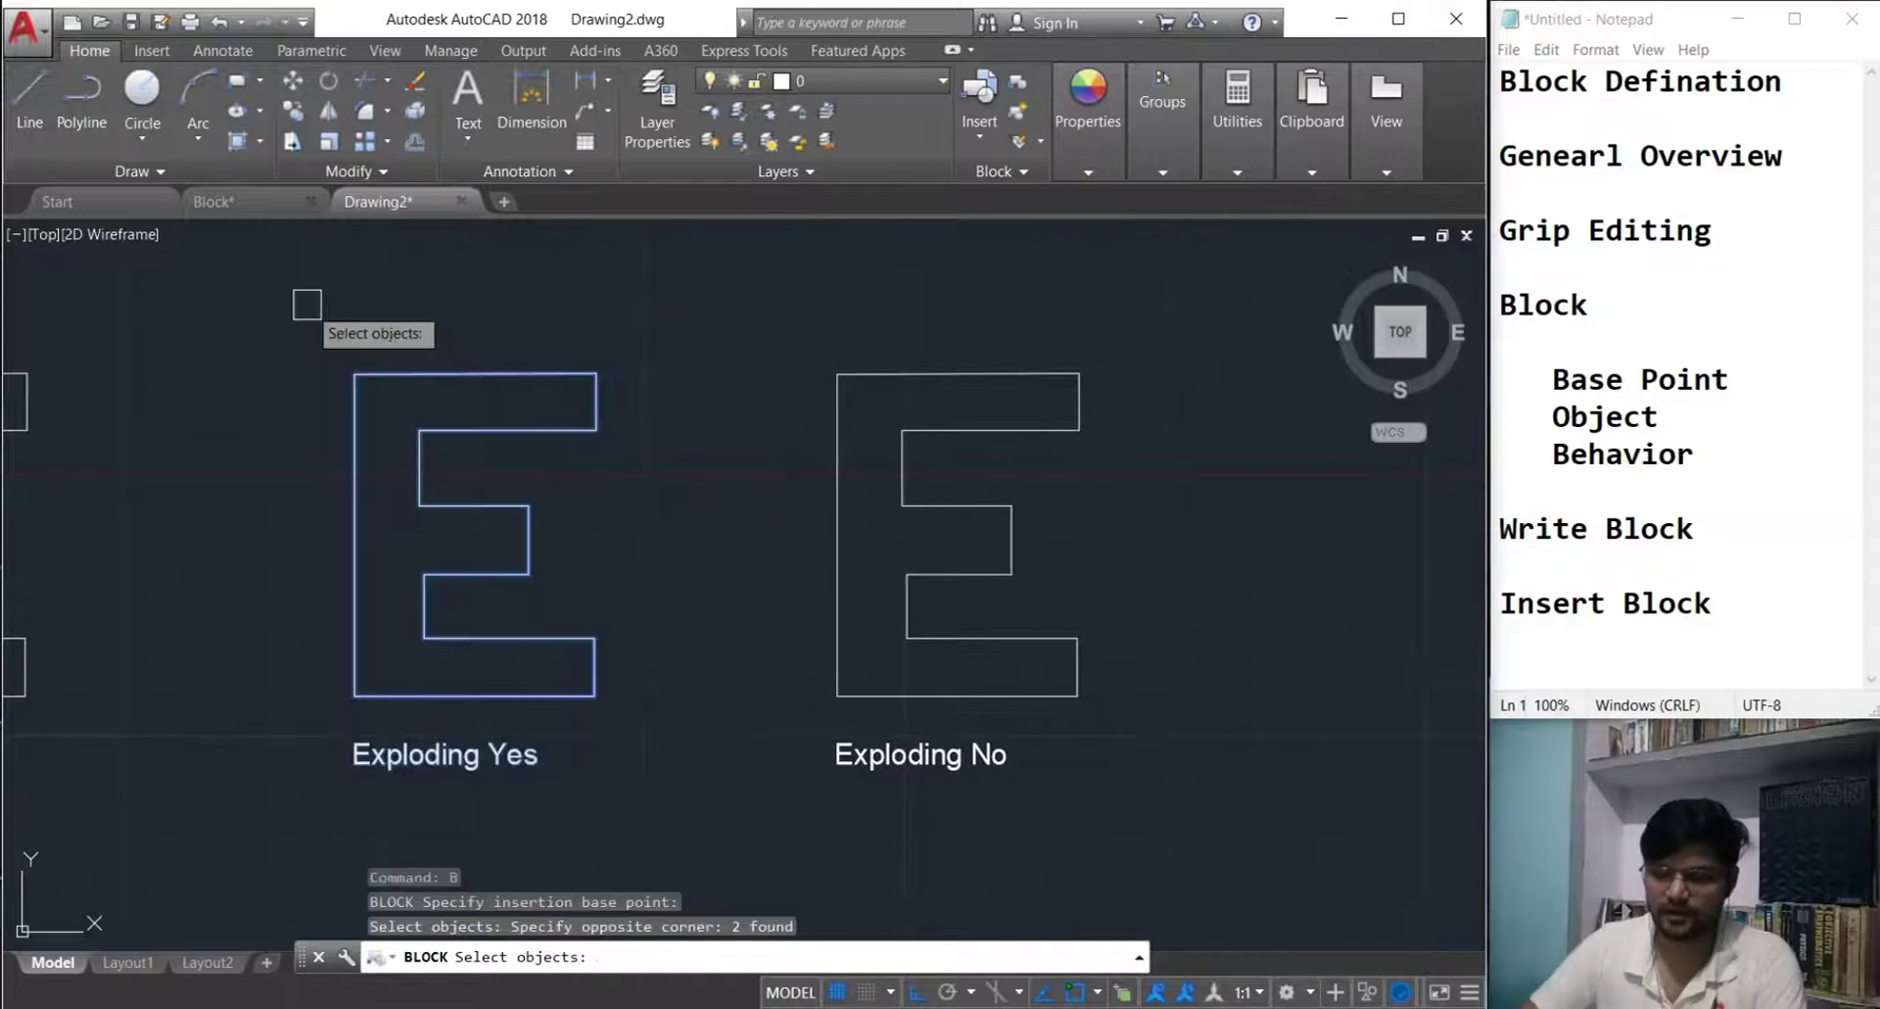
pyautogui.press('Return')
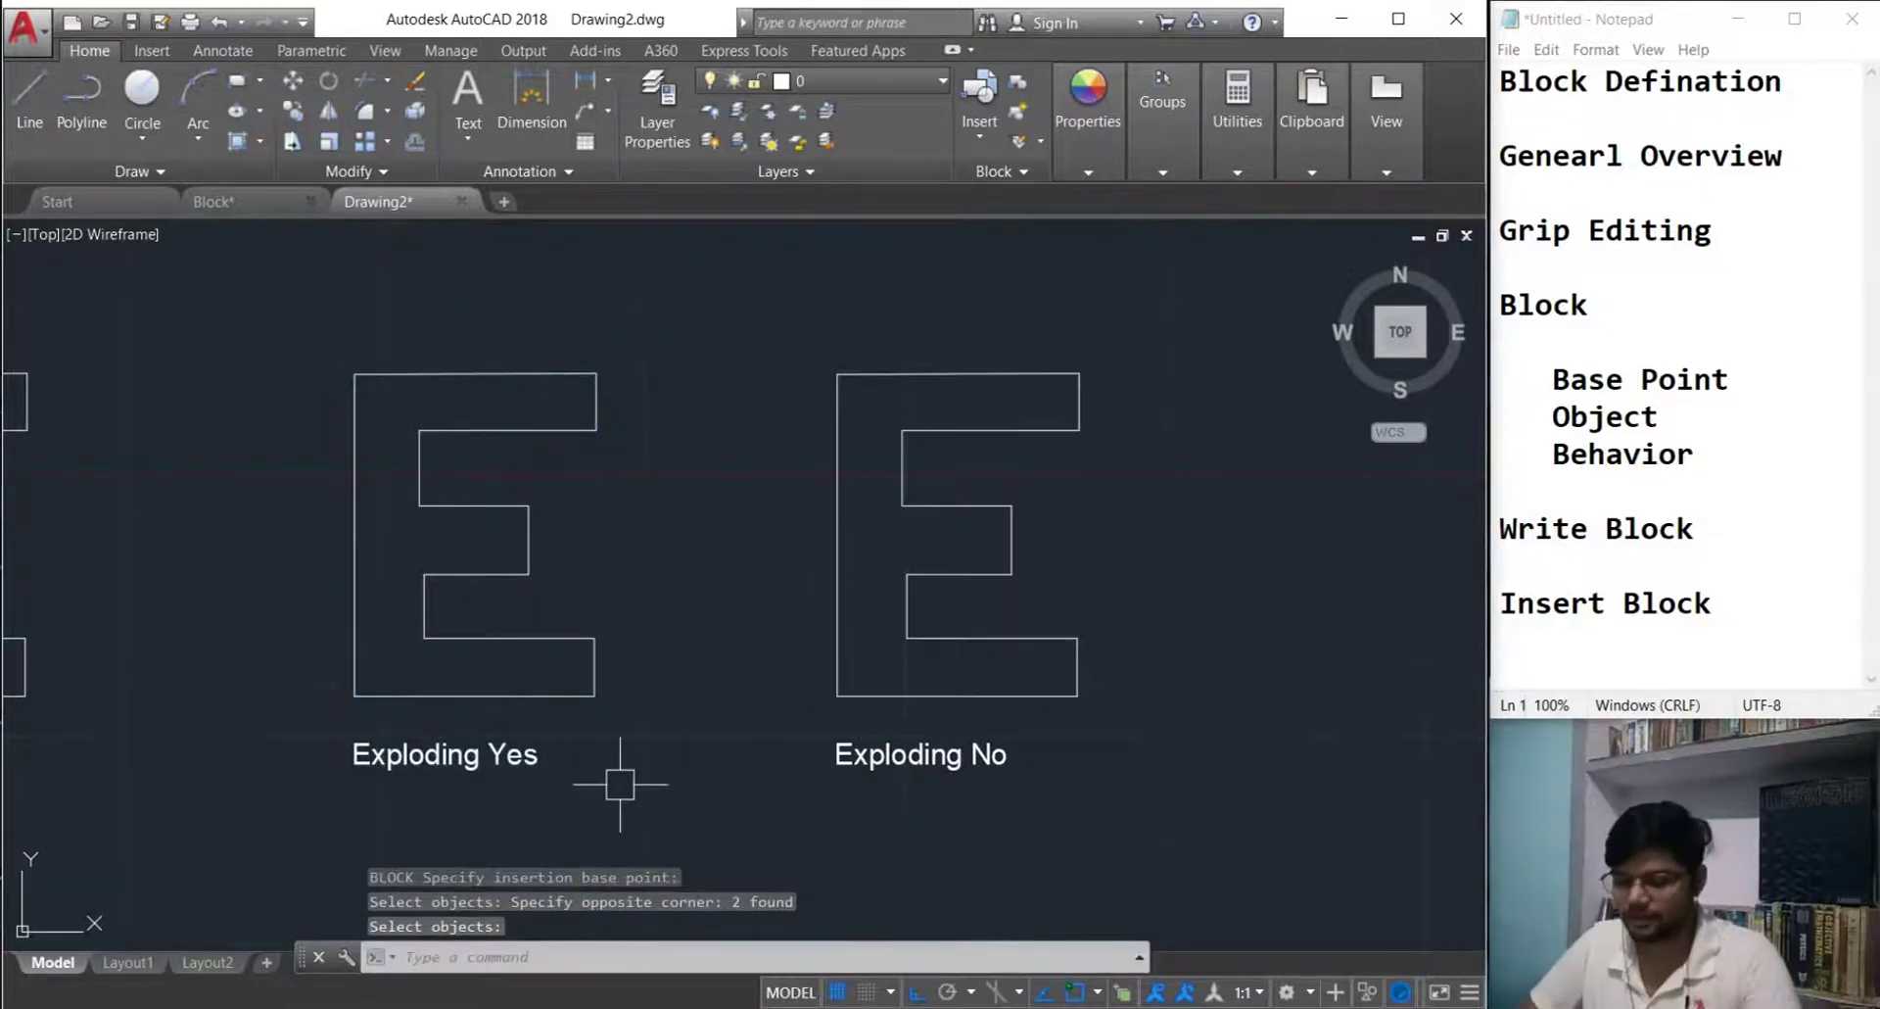
# - Define the right E as block 'no' with Allow exploding unchecked, picking its base point and objects
pyautogui.write('b')
pyautogui.press('Return')
pyautogui.click(1084, 477)
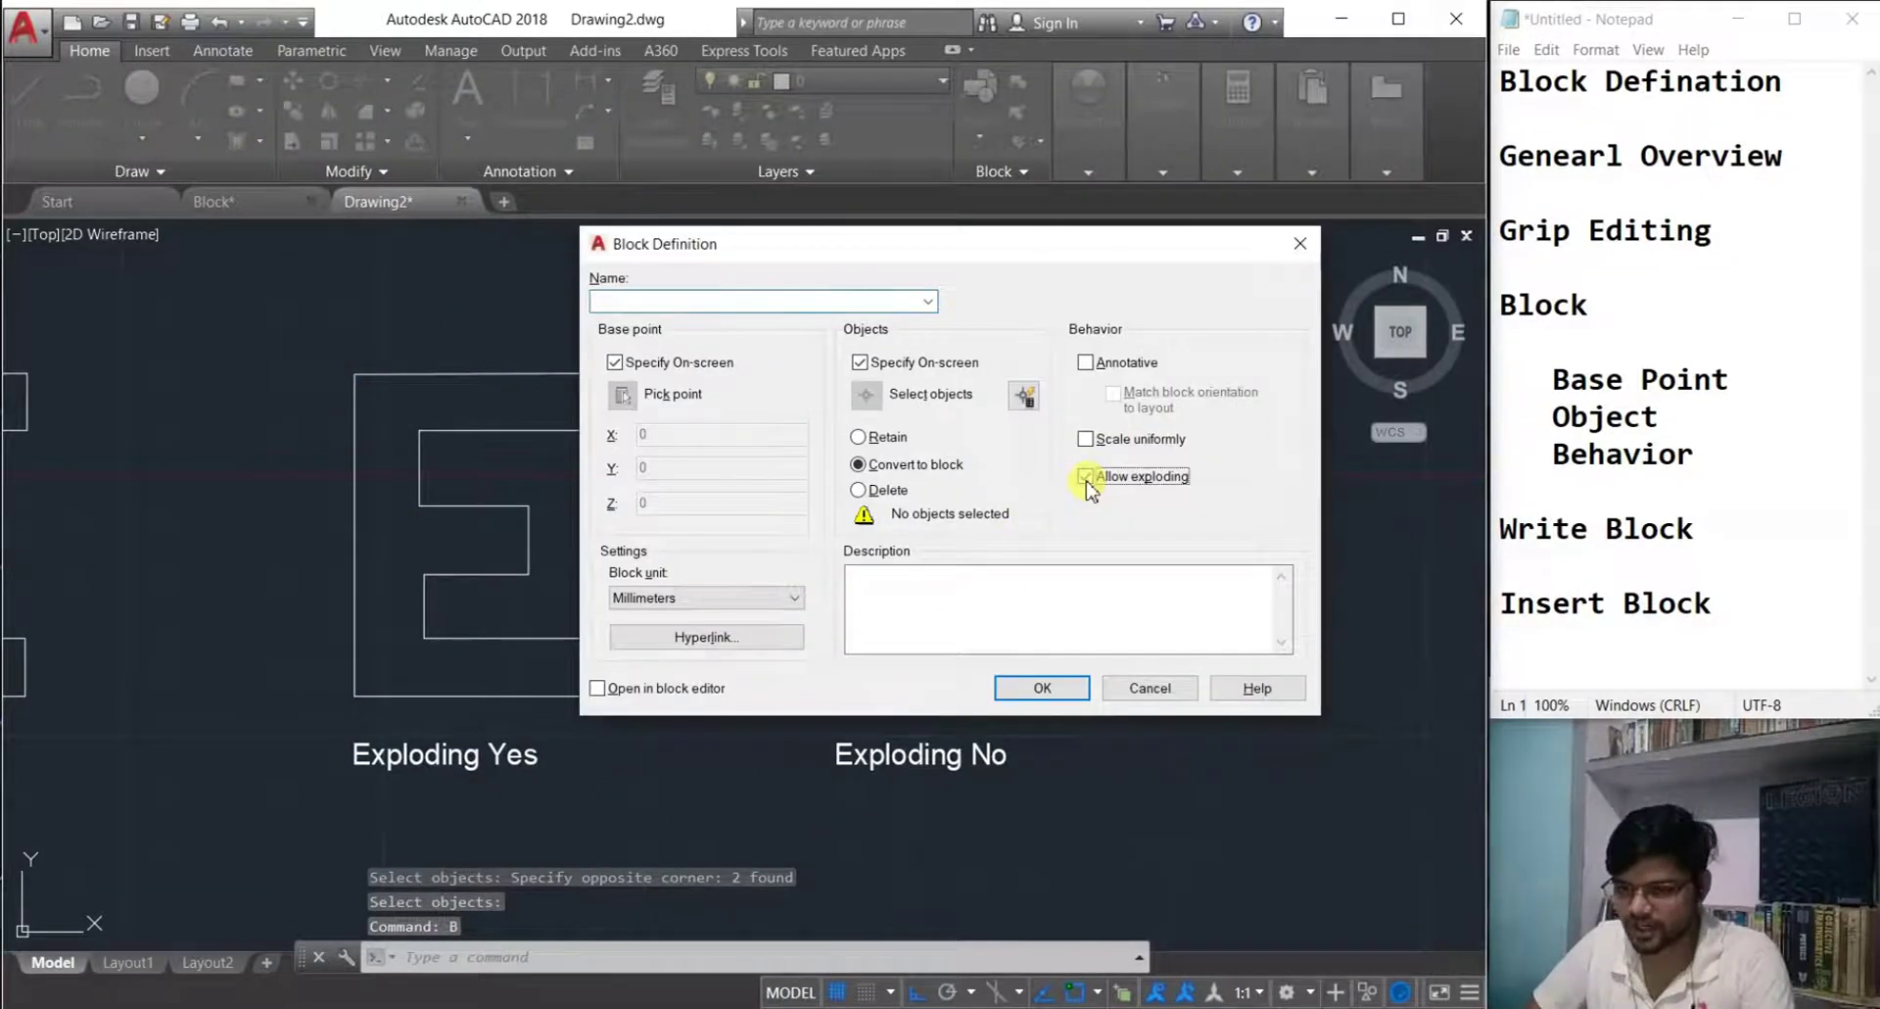
pyautogui.click(764, 300)
pyautogui.write('o')
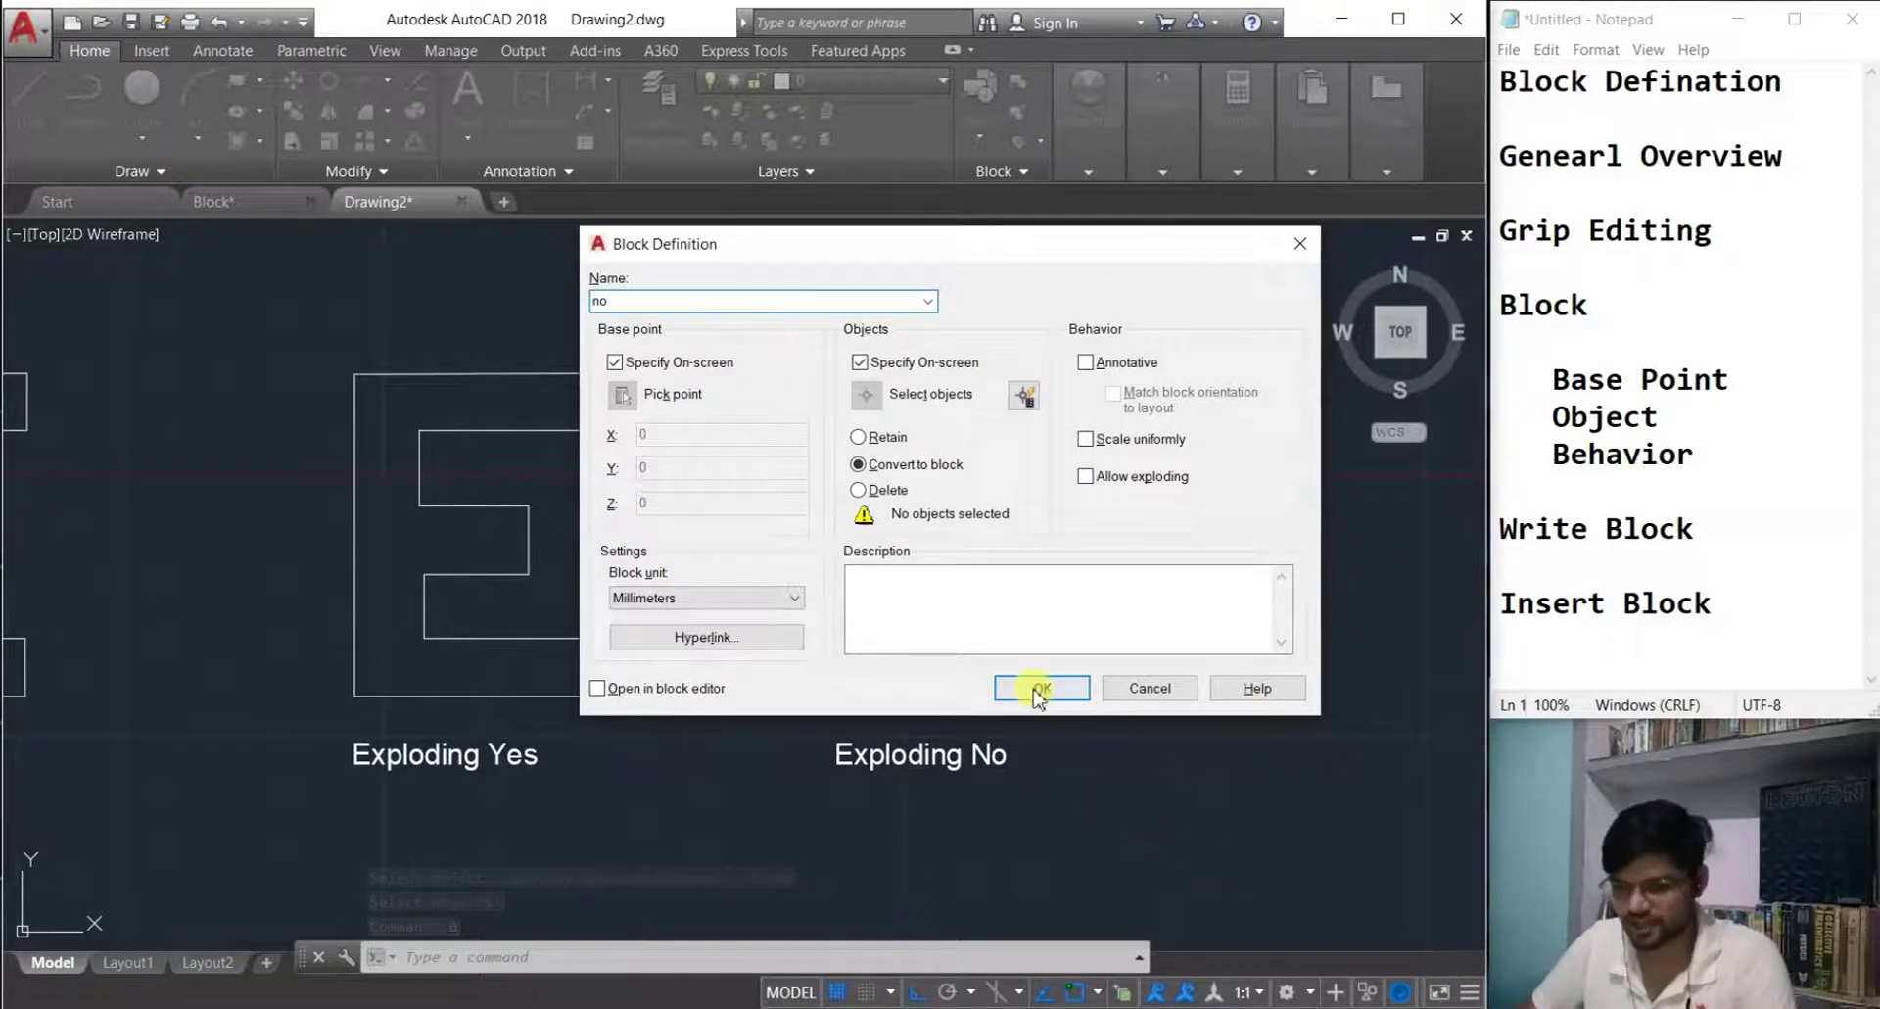
pyautogui.click(1038, 690)
pyautogui.click(837, 695)
pyautogui.click(1083, 828)
pyautogui.click(753, 300)
pyautogui.press('Return')
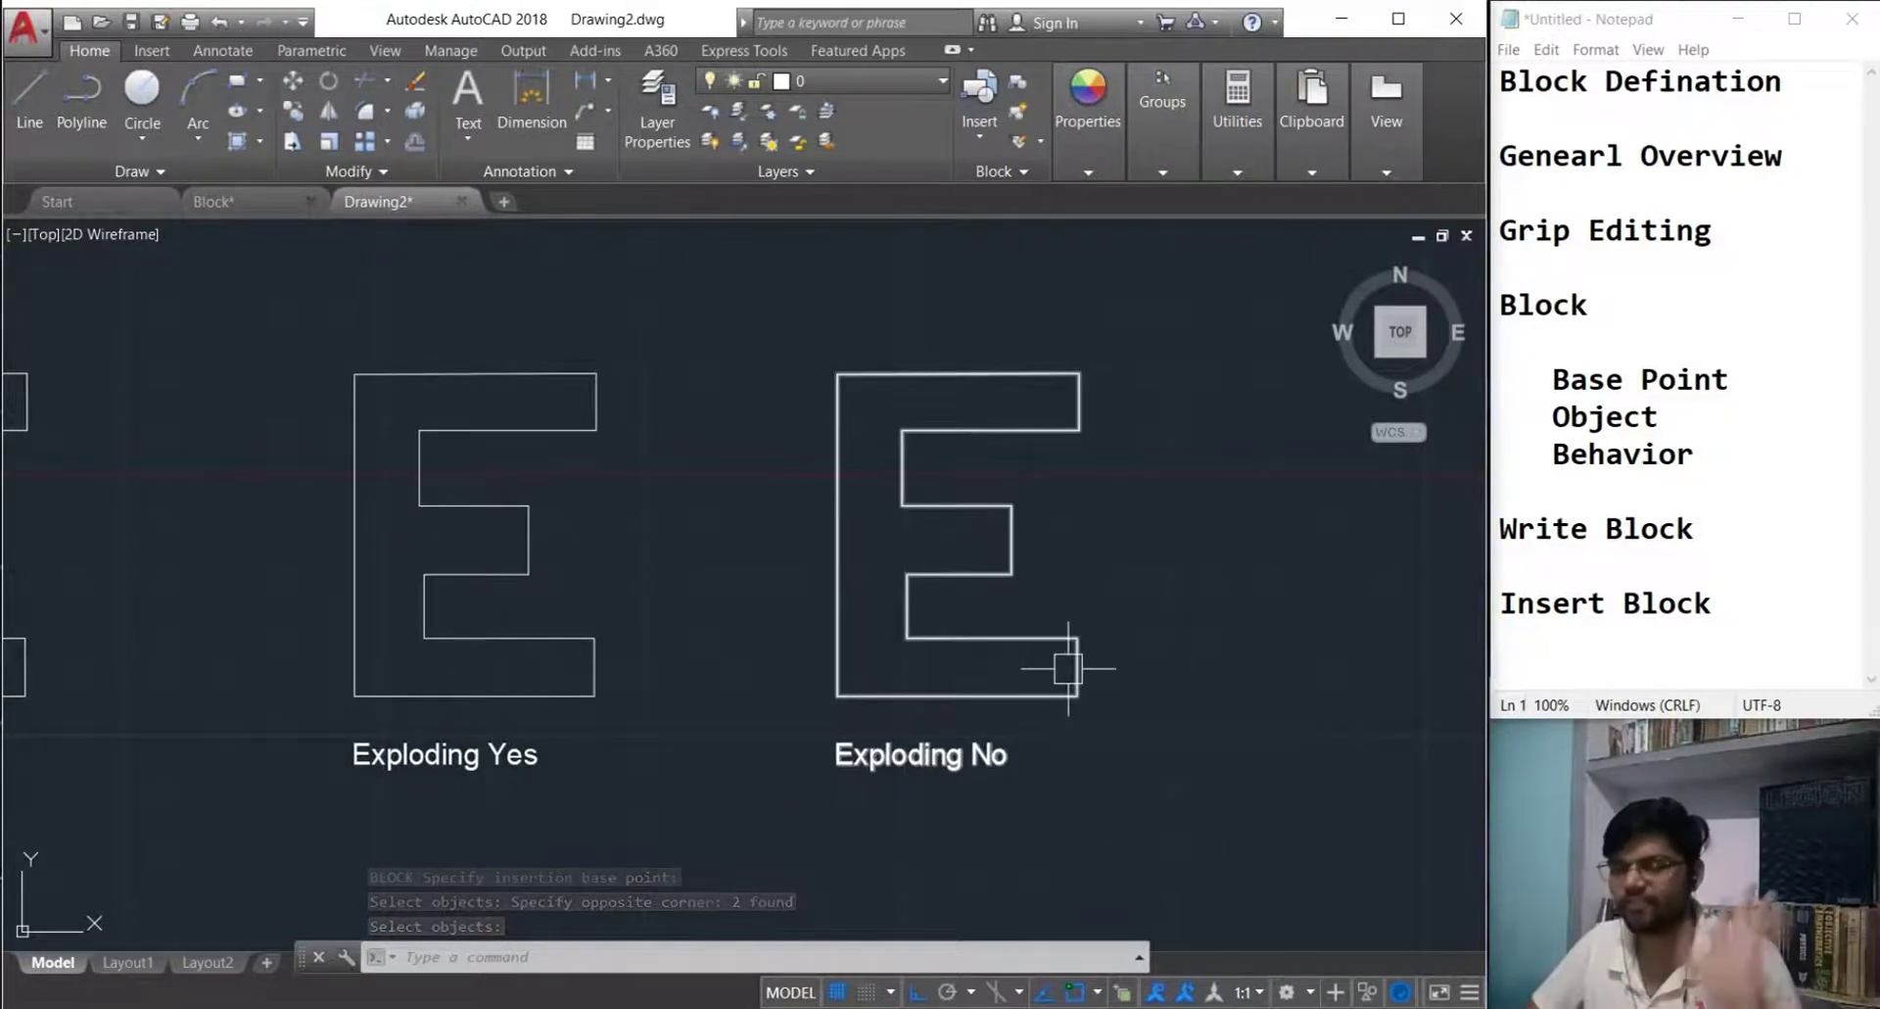
pyautogui.scroll(-1, 735, 630)
pyautogui.scroll(-3, 718, 626)
pyautogui.scroll(-2, 734, 634)
pyautogui.scroll(3, 659, 619)
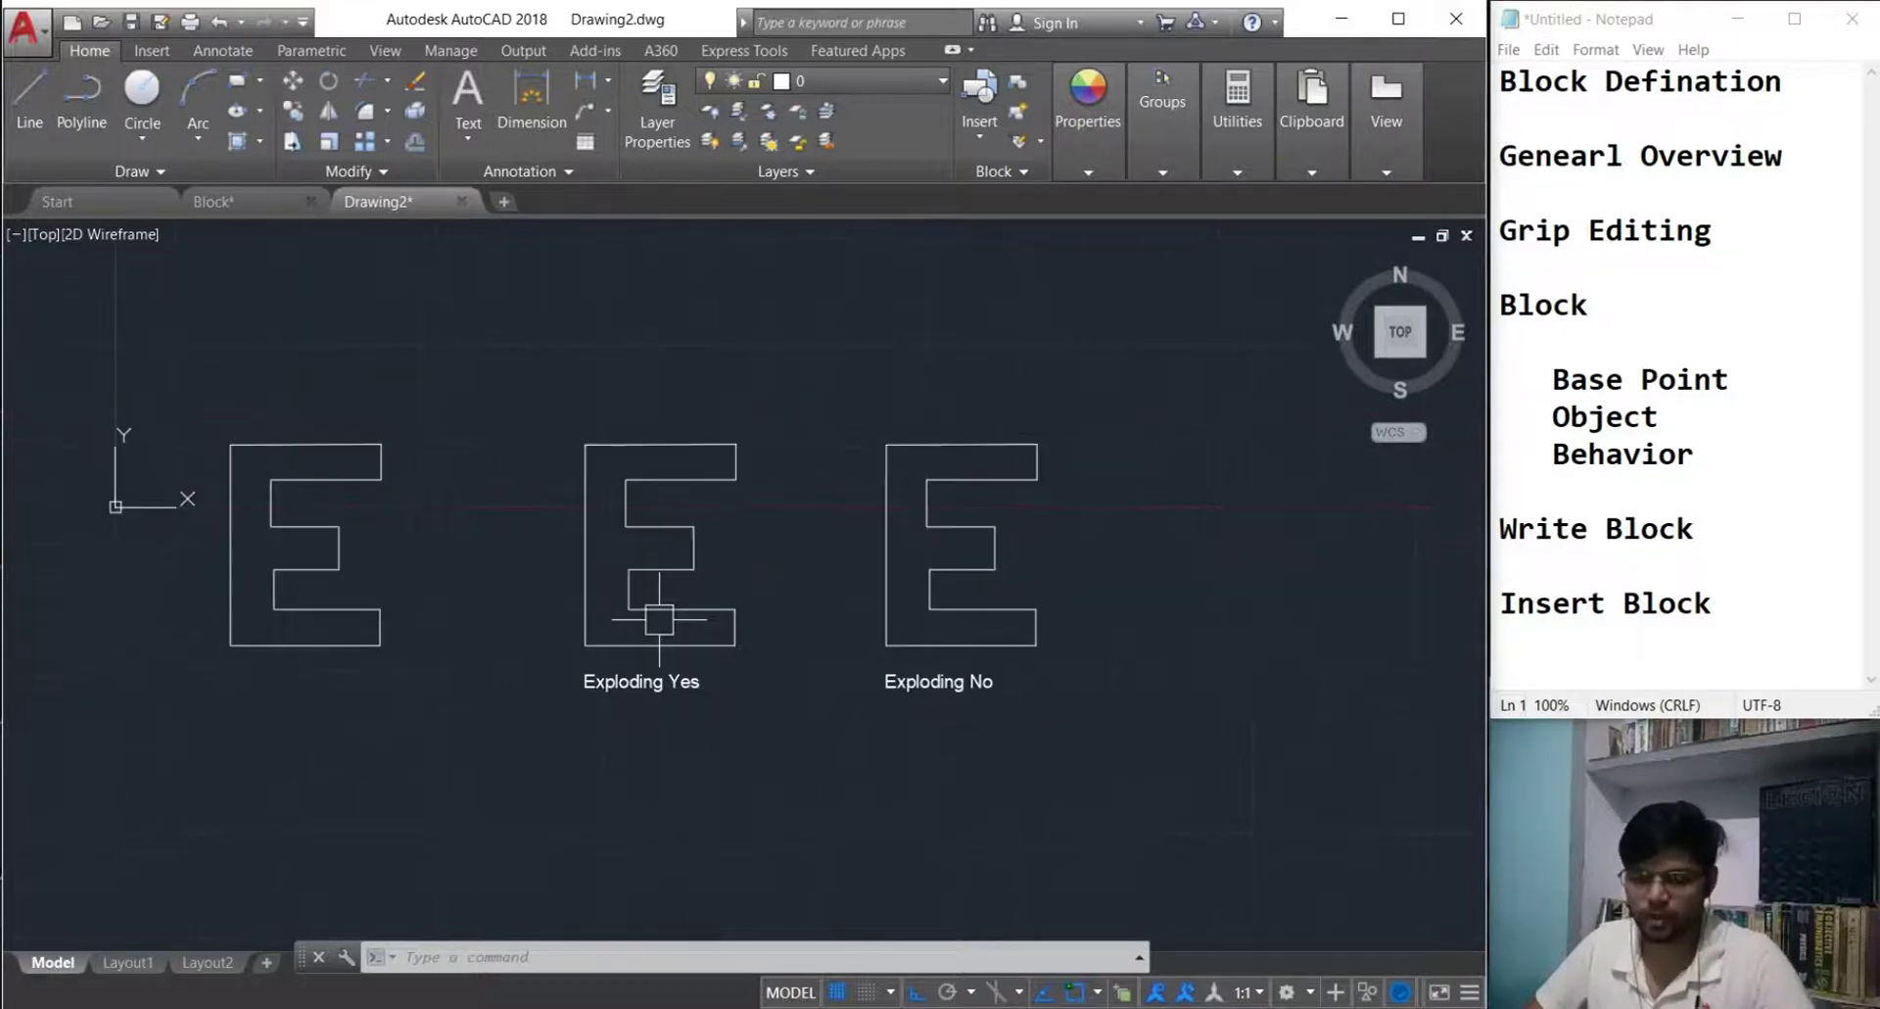
pyautogui.click(737, 621)
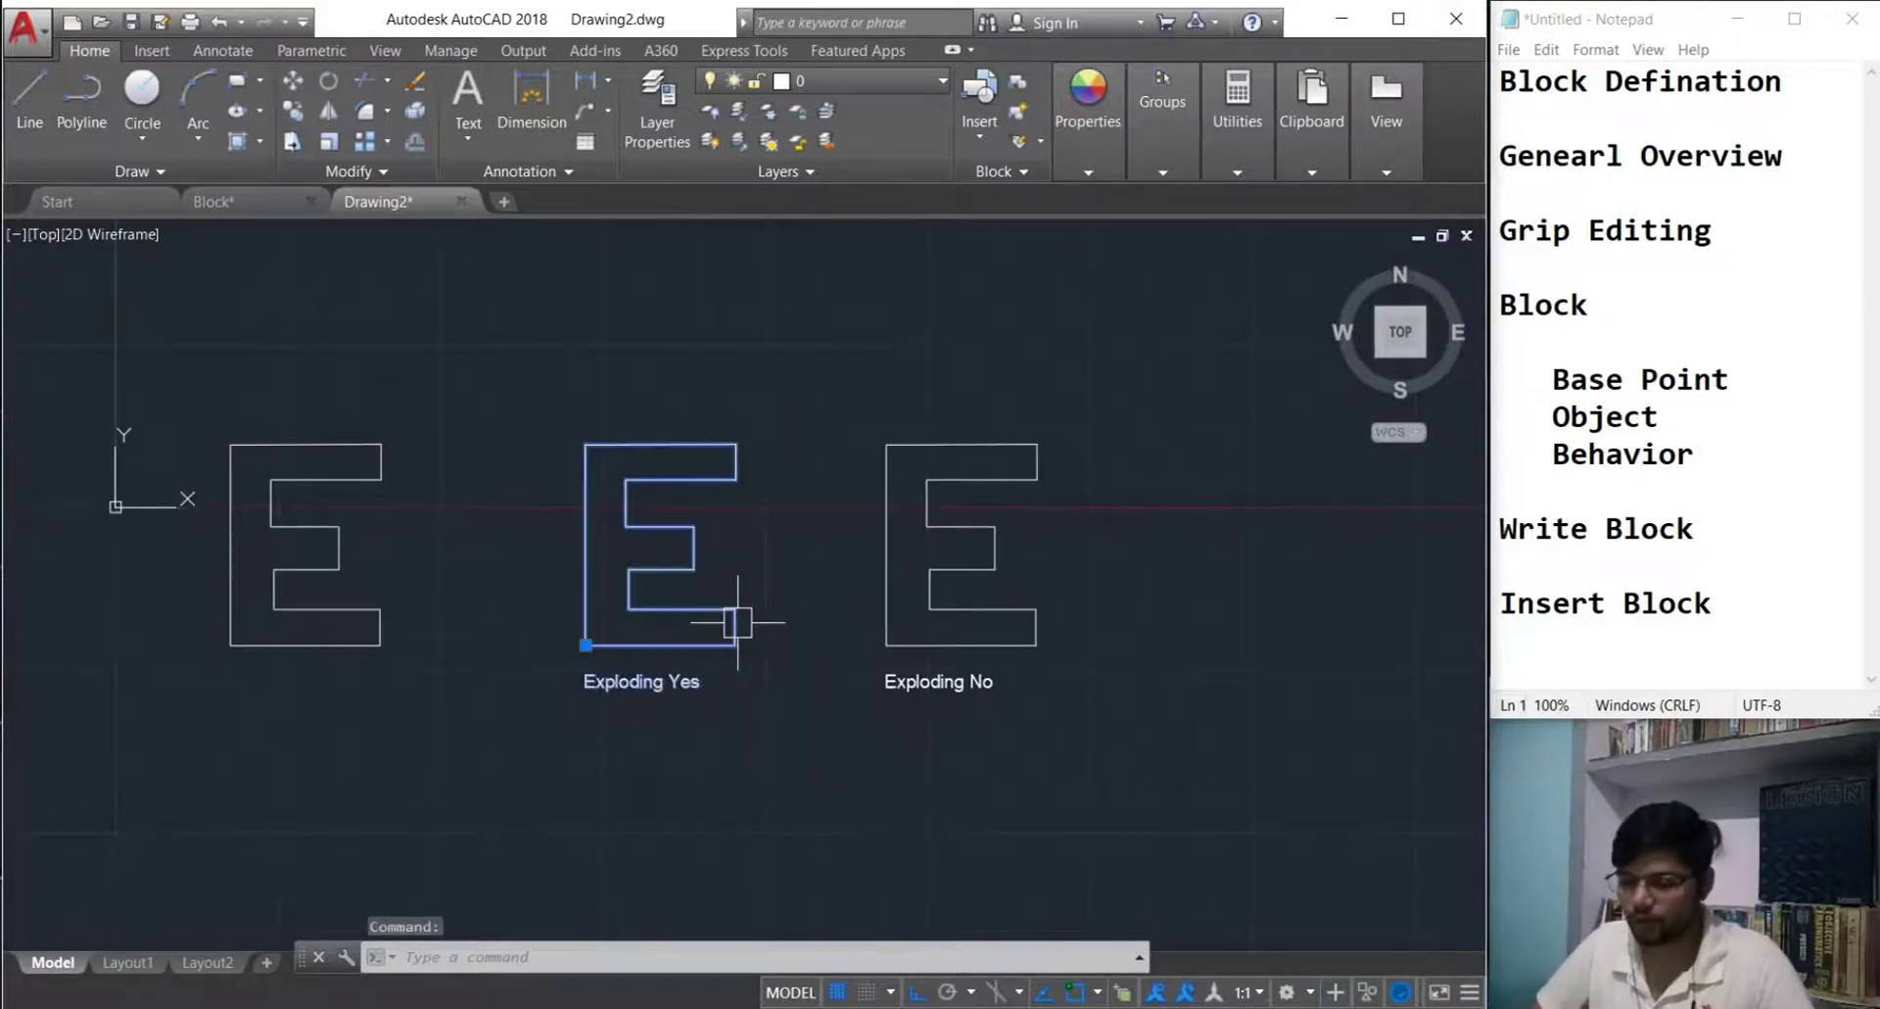
pyautogui.scroll(4, 738, 622)
pyautogui.scroll(-2, 745, 472)
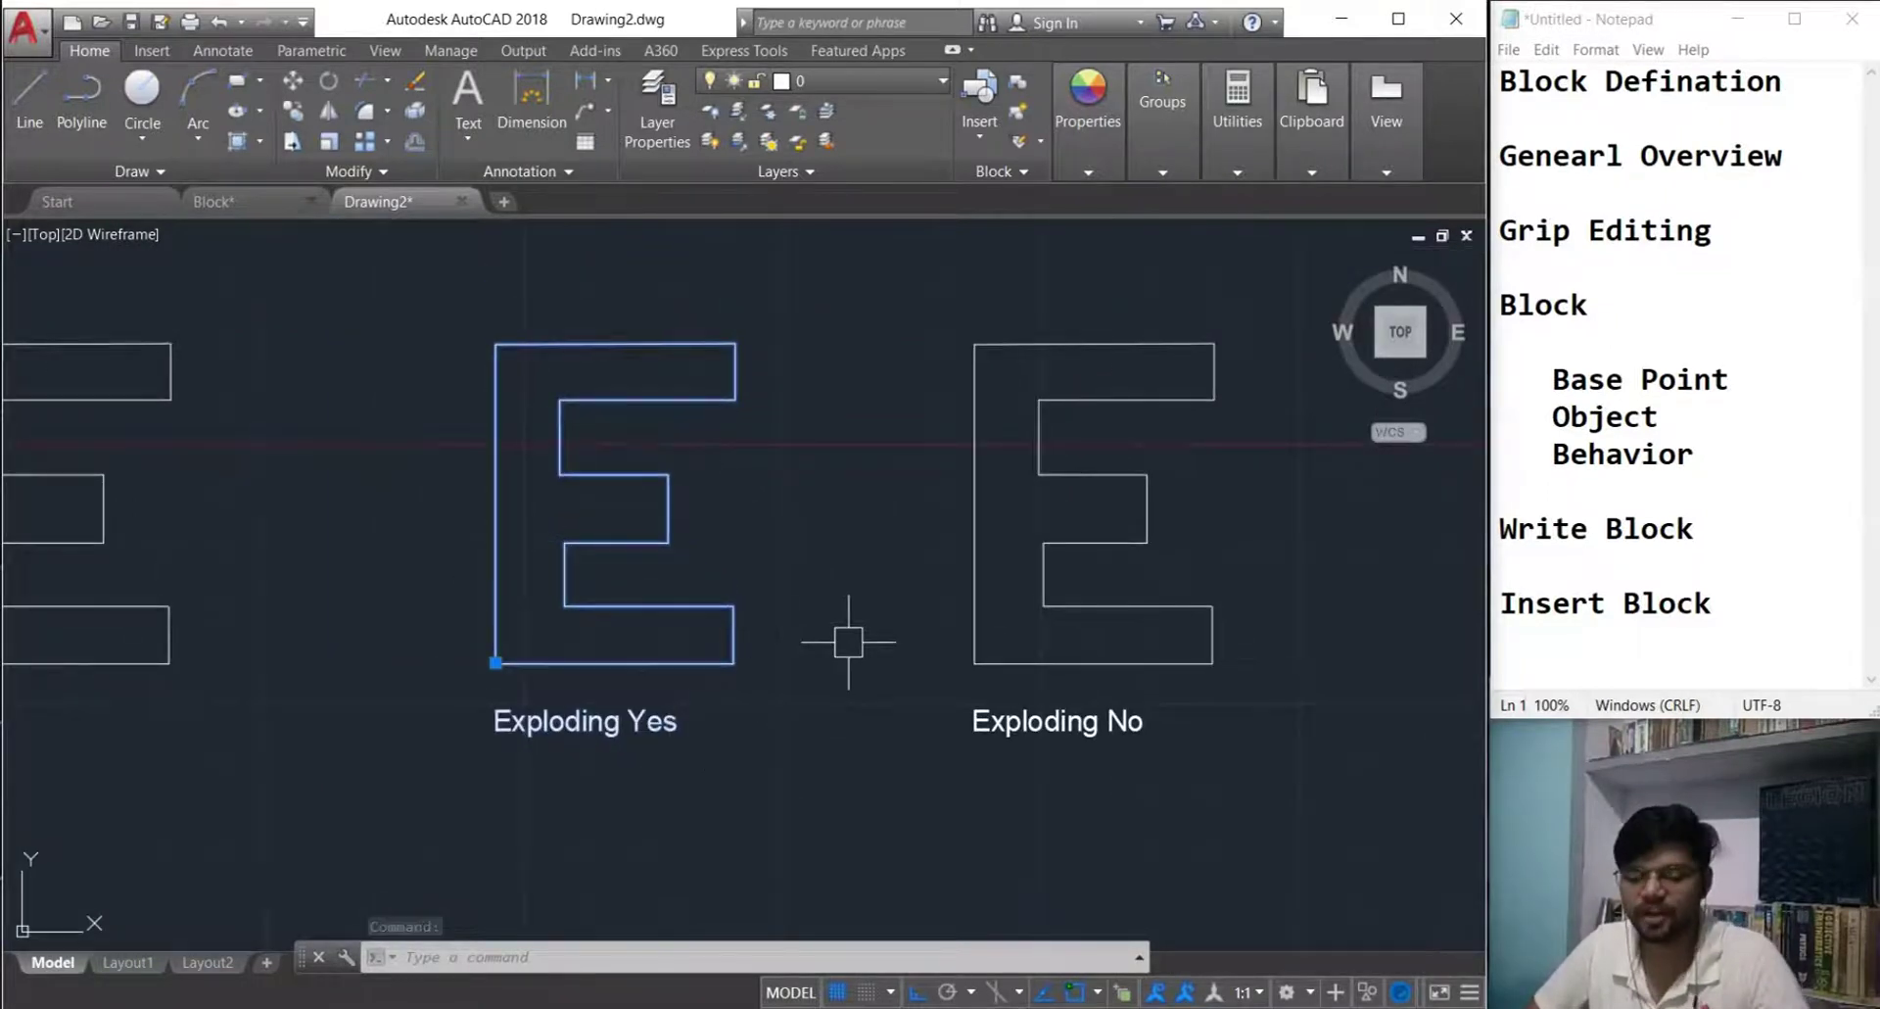
pyautogui.press('Escape')
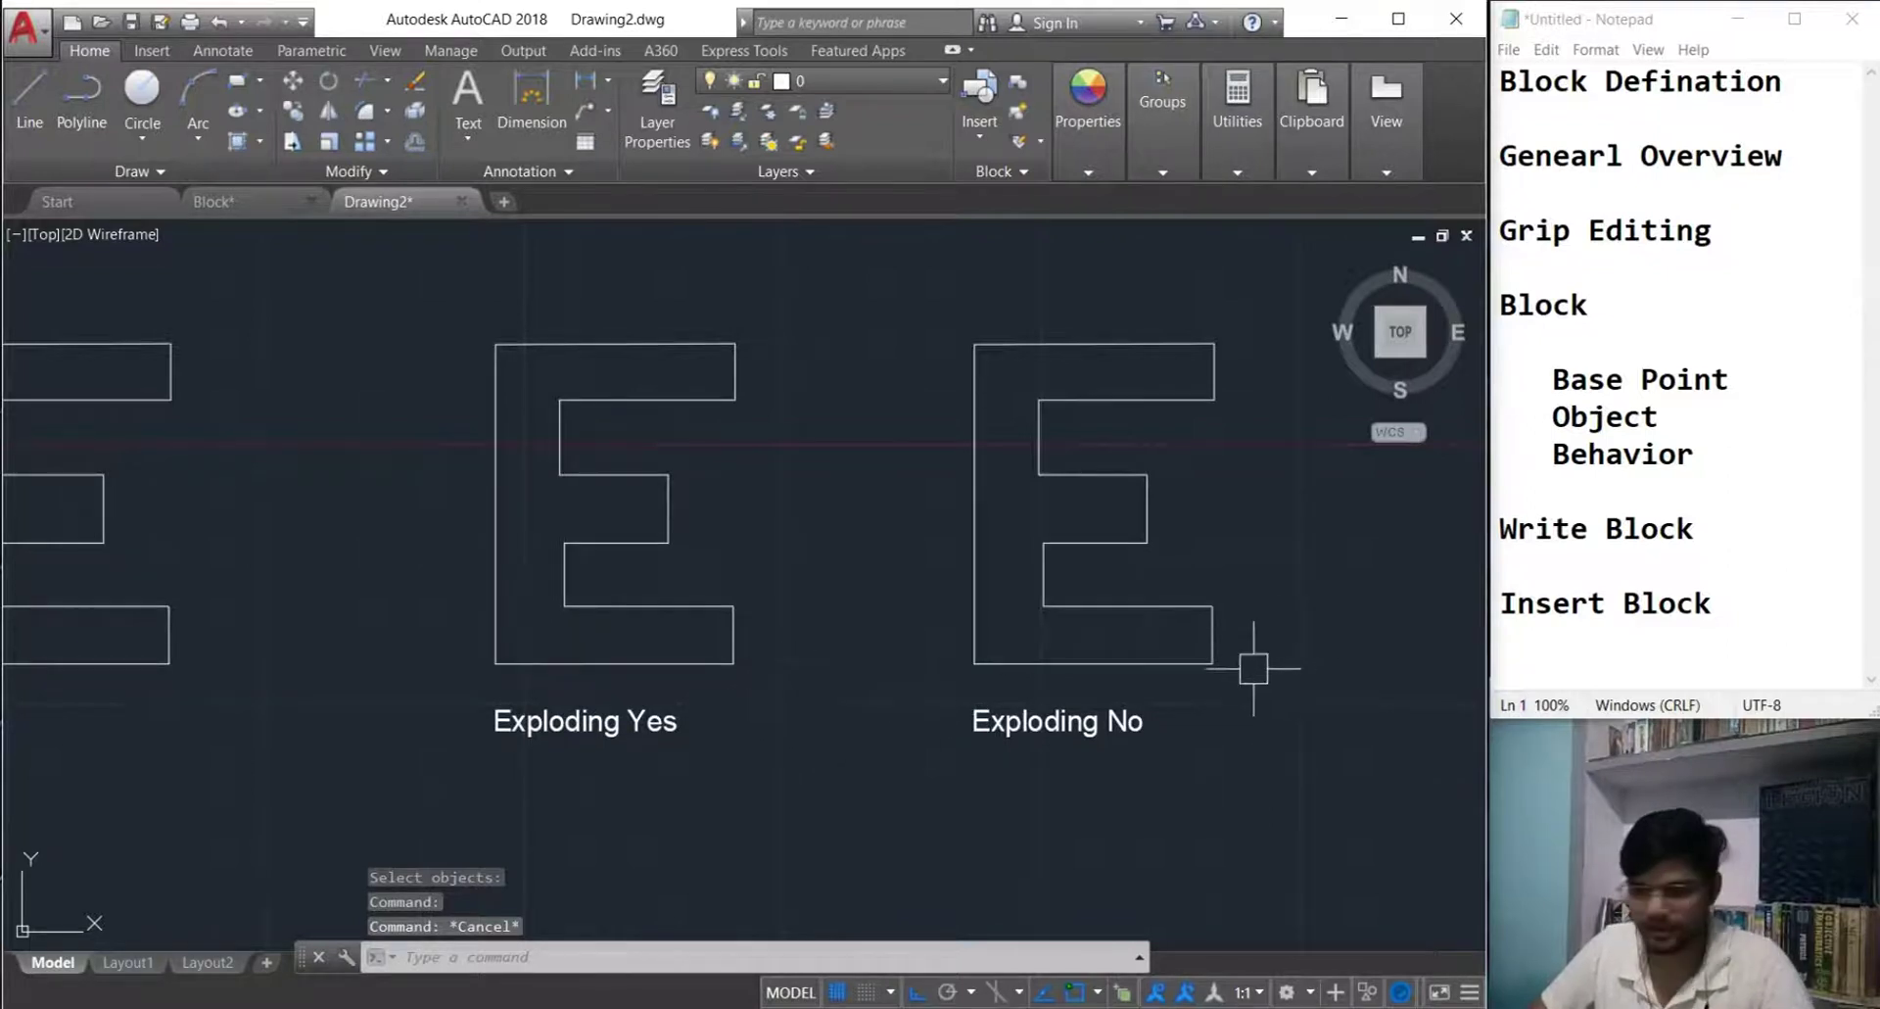
pyautogui.click(1214, 642)
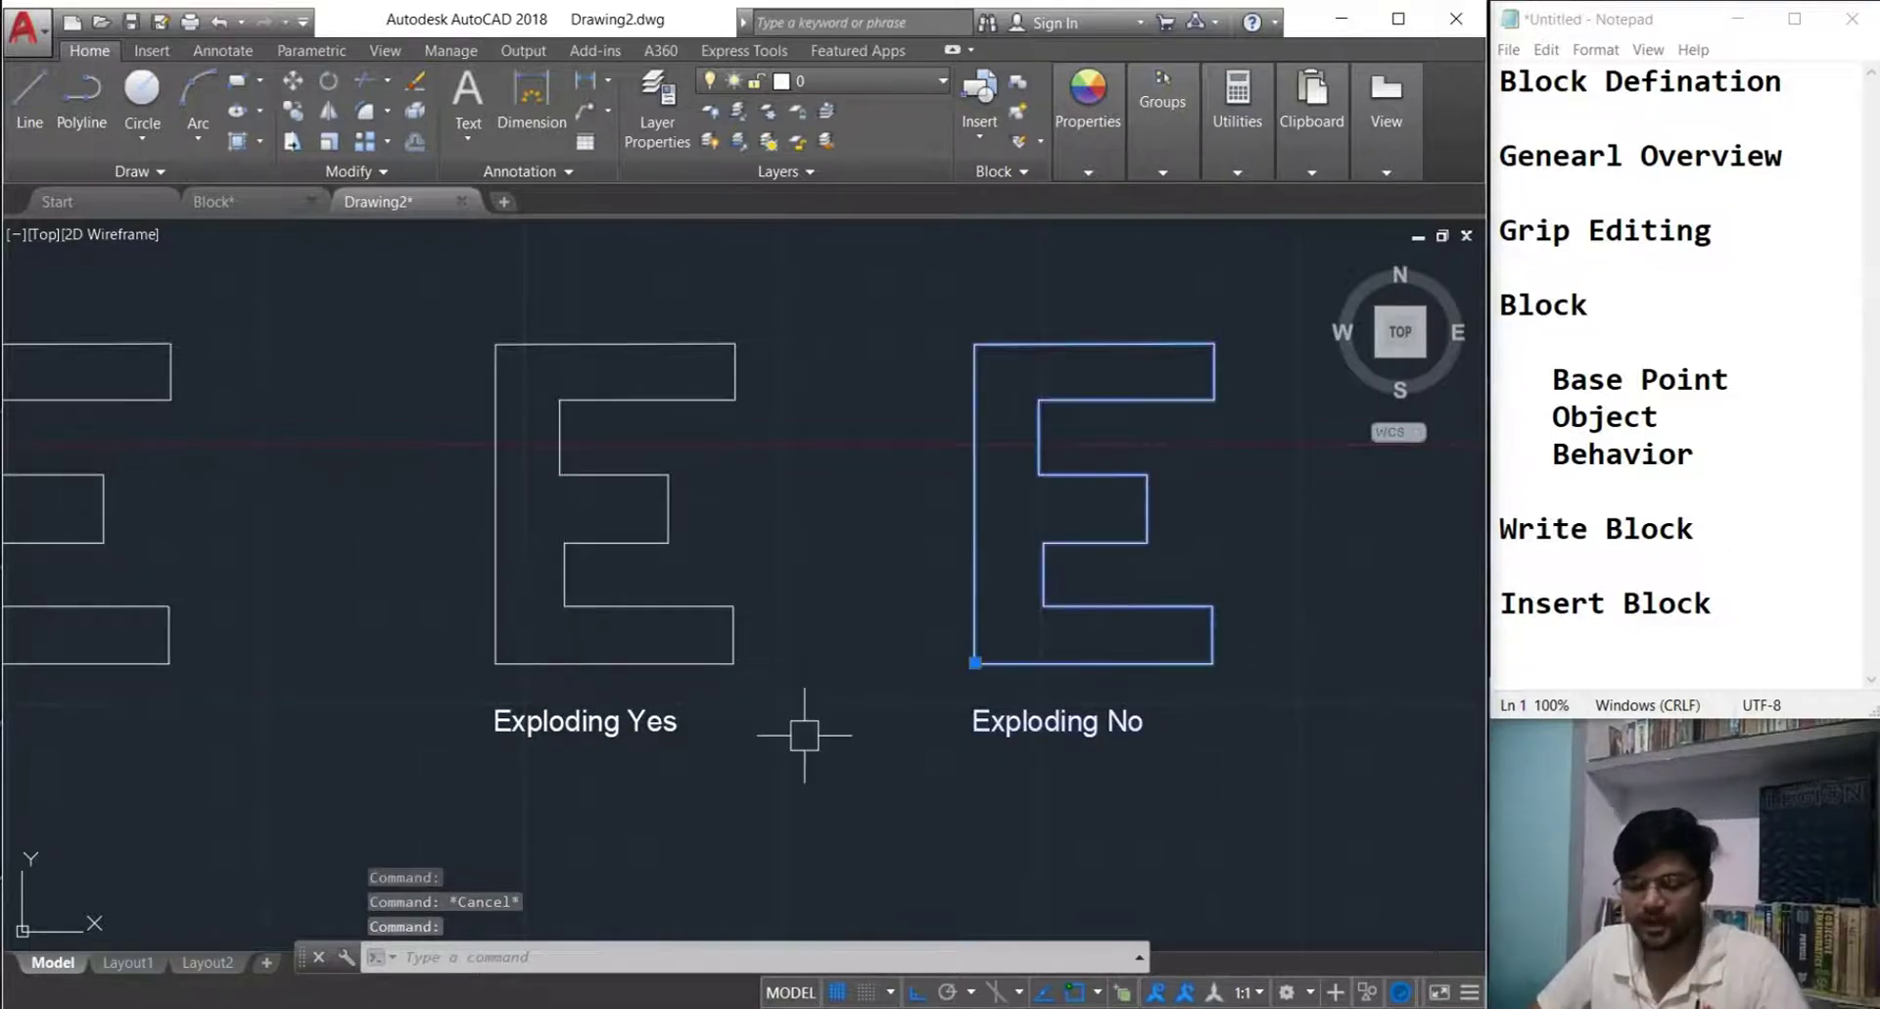
# - Explode the Exploding Yes E block into loose lines and check the result
pyautogui.press('Escape')
pyautogui.click(707, 665)
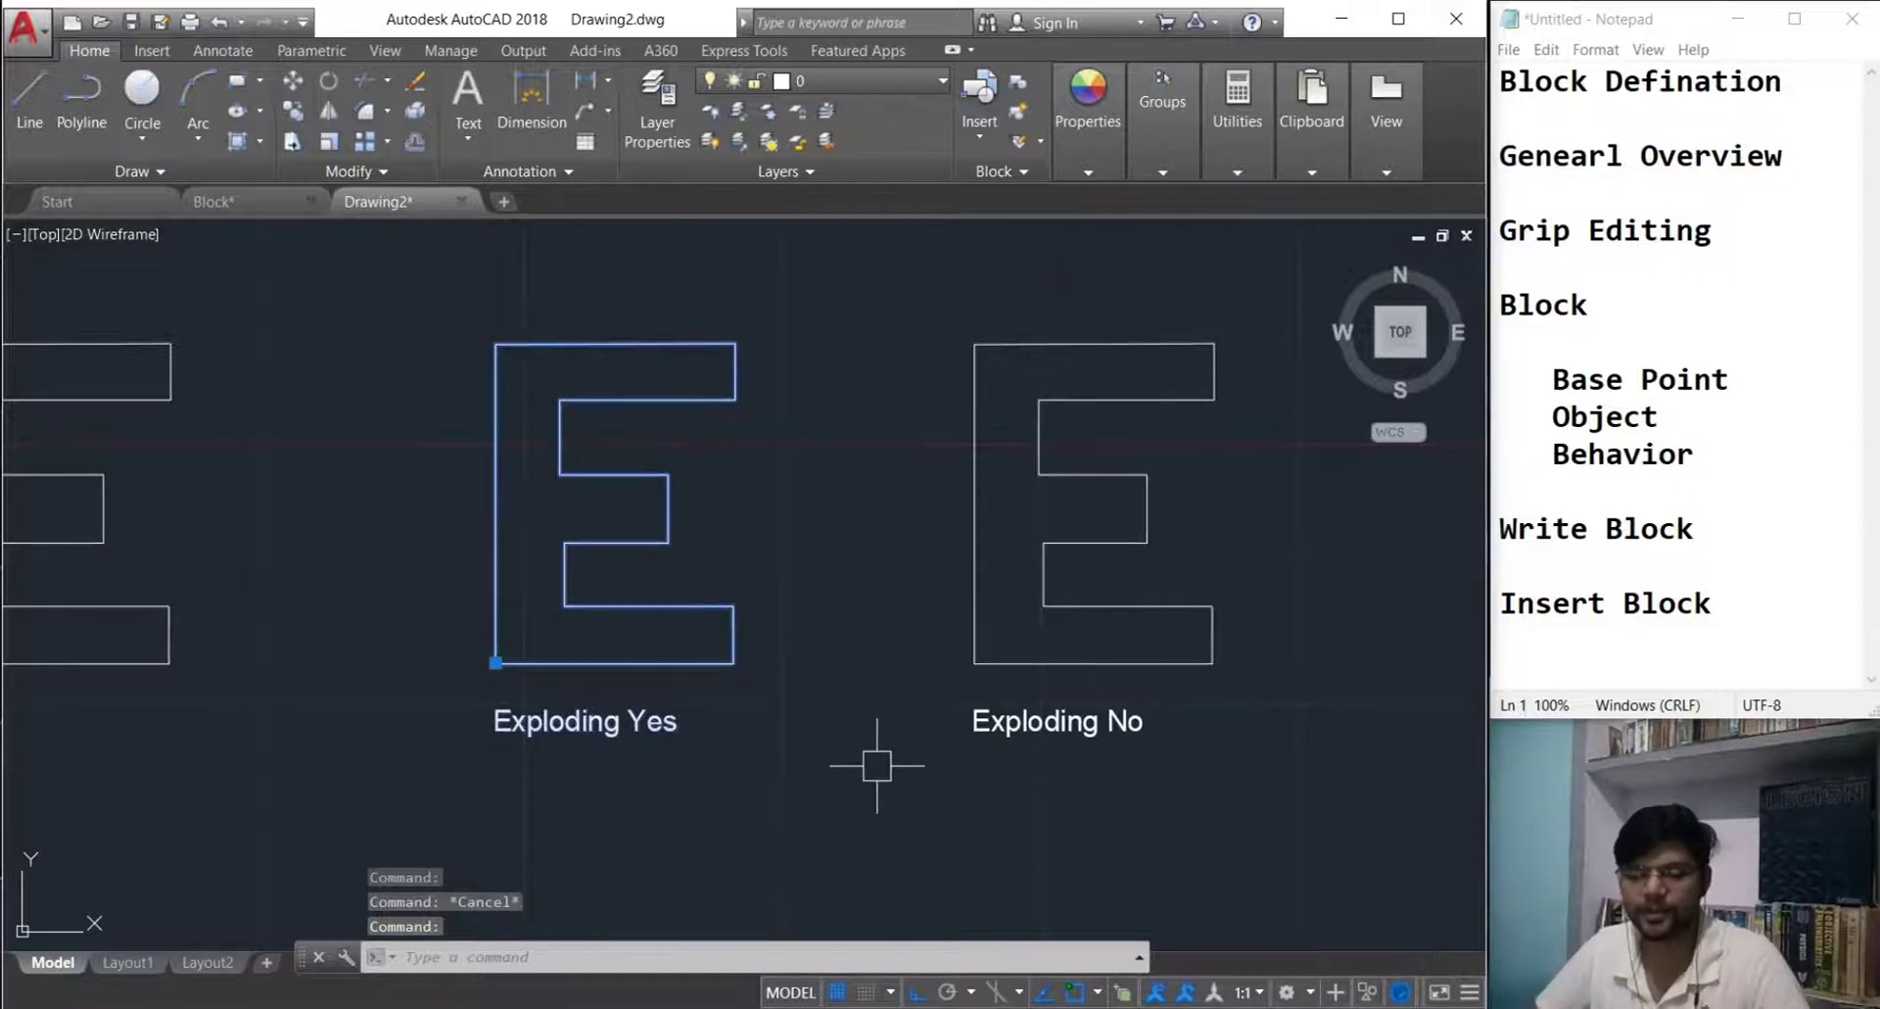
pyautogui.press('Escape')
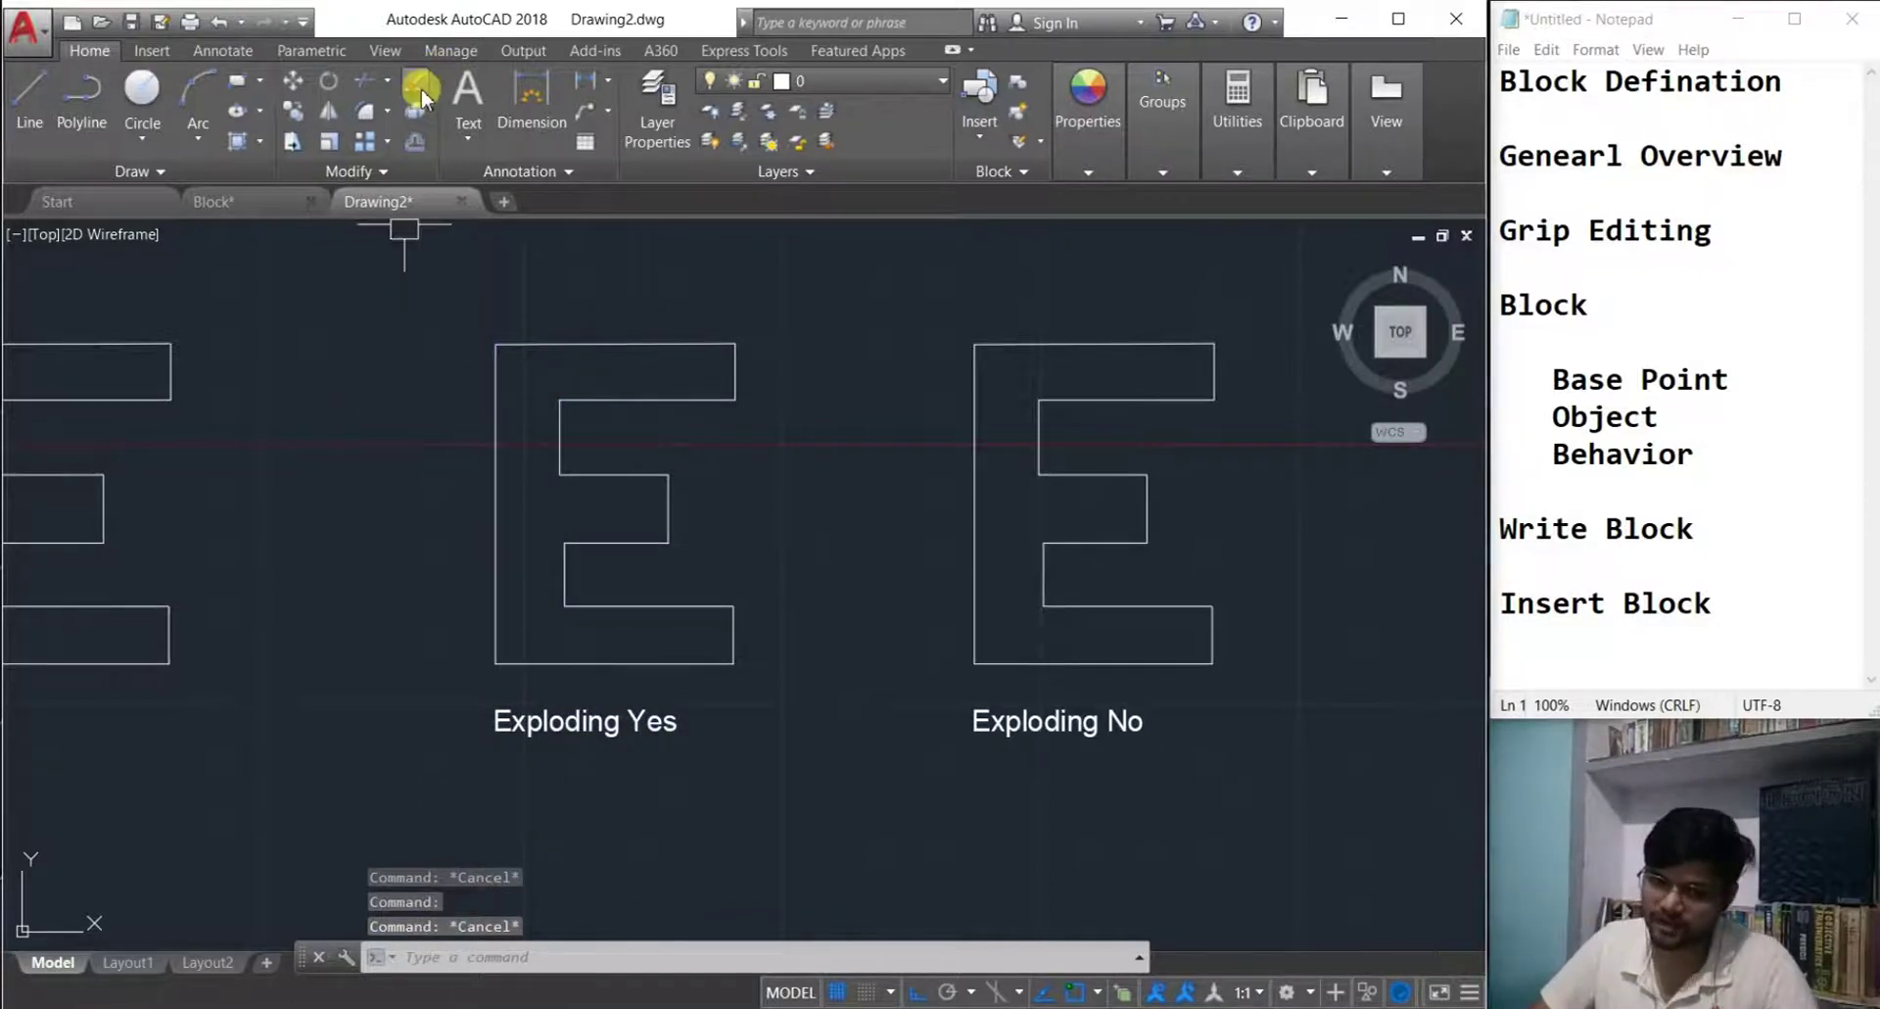
pyautogui.click(415, 115)
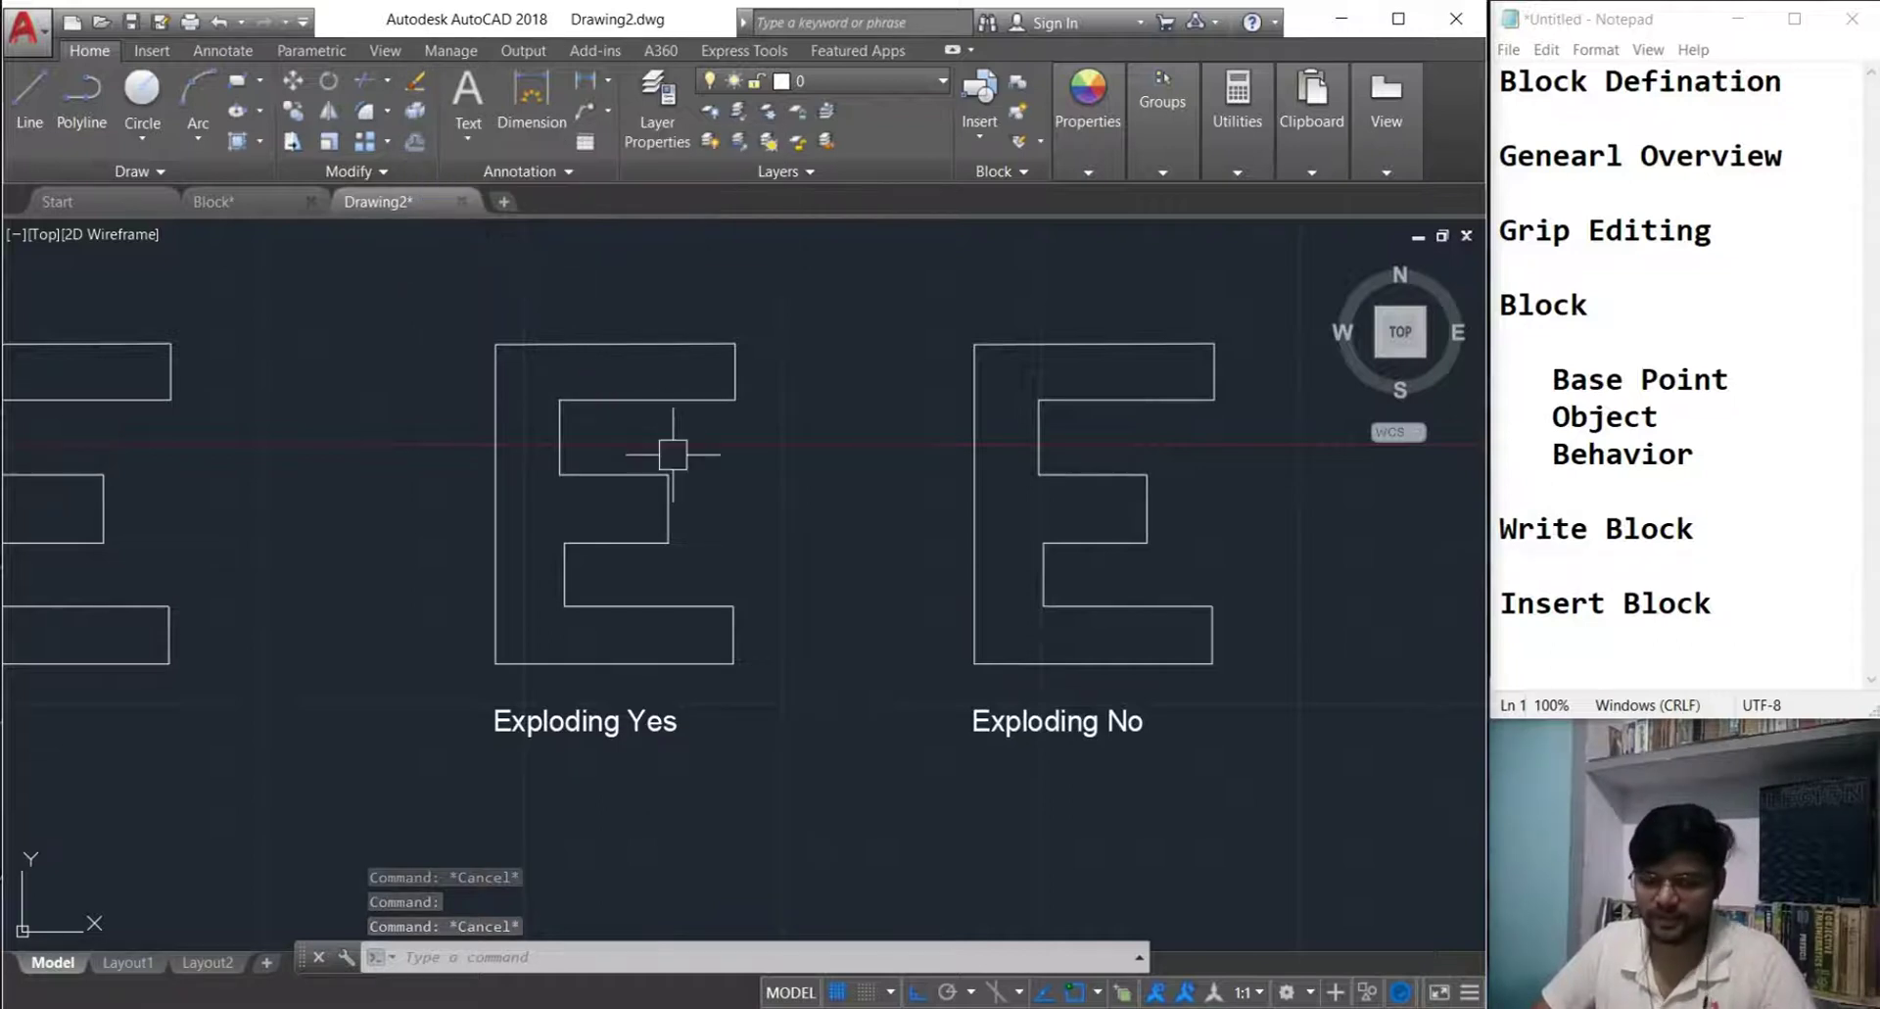
pyautogui.click(654, 604)
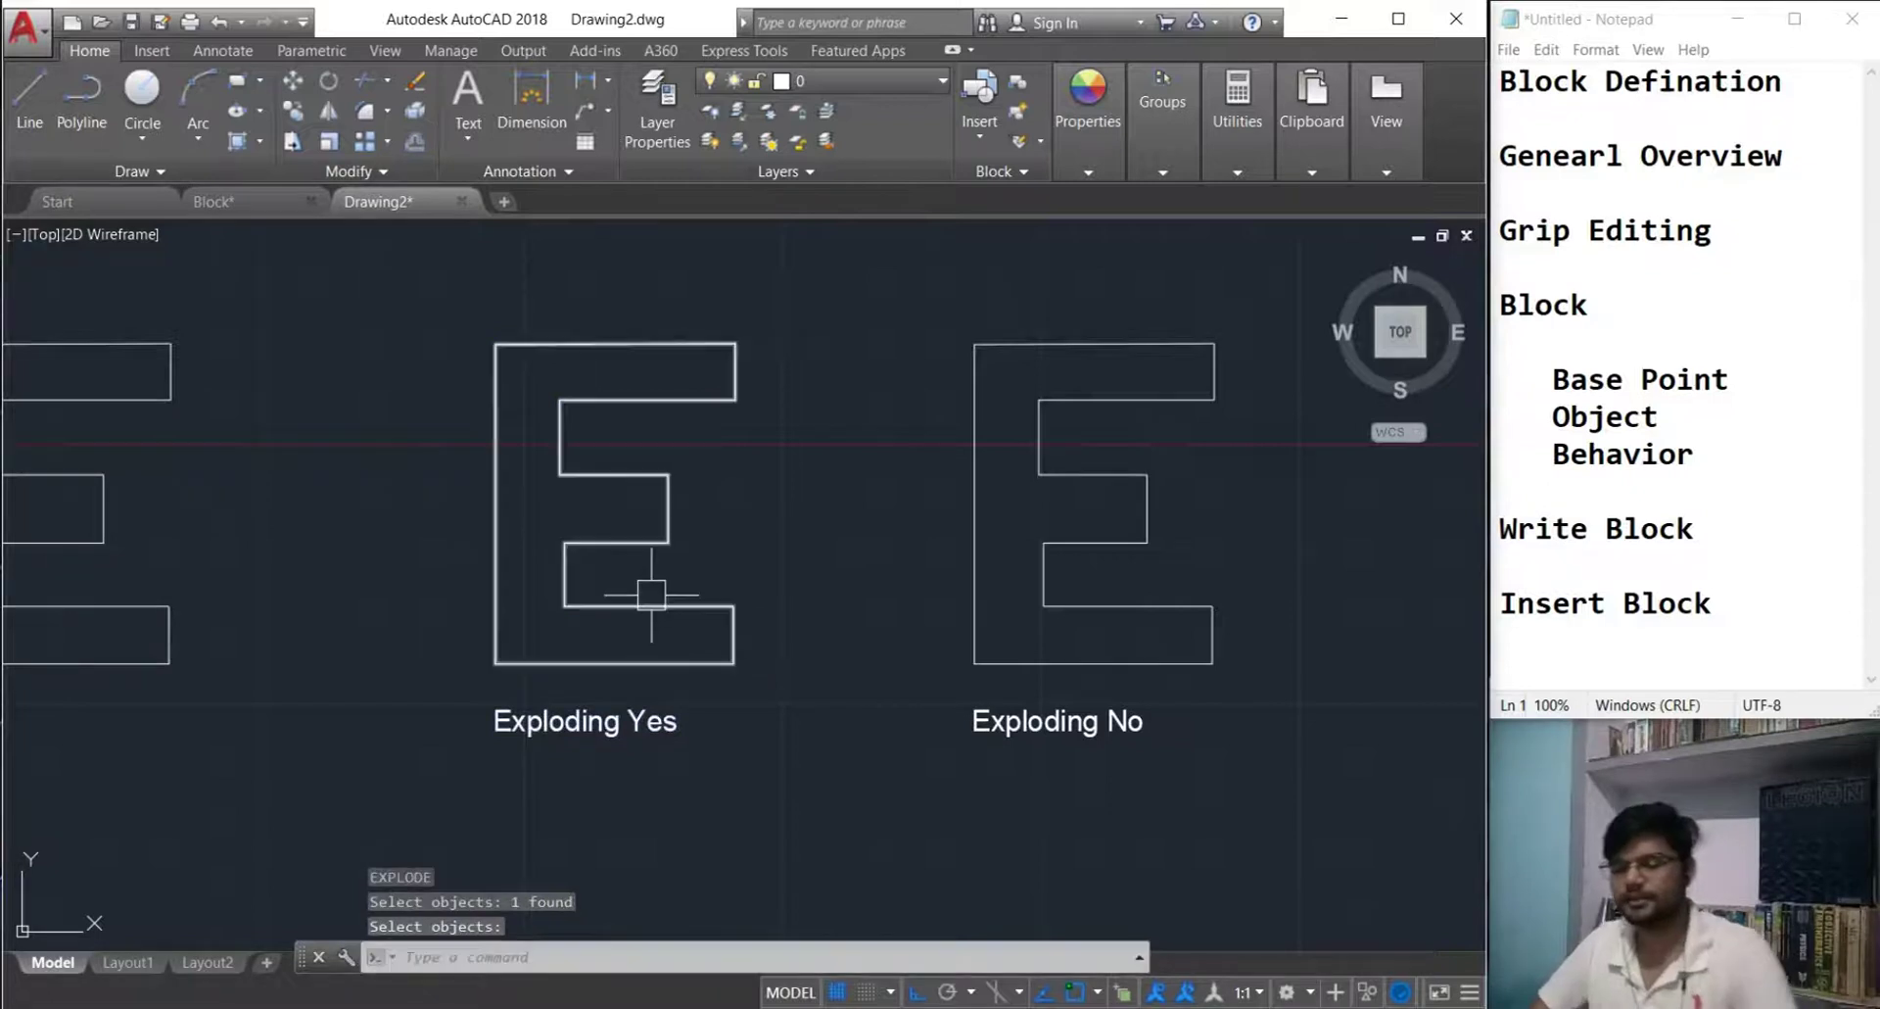
pyautogui.press('Return')
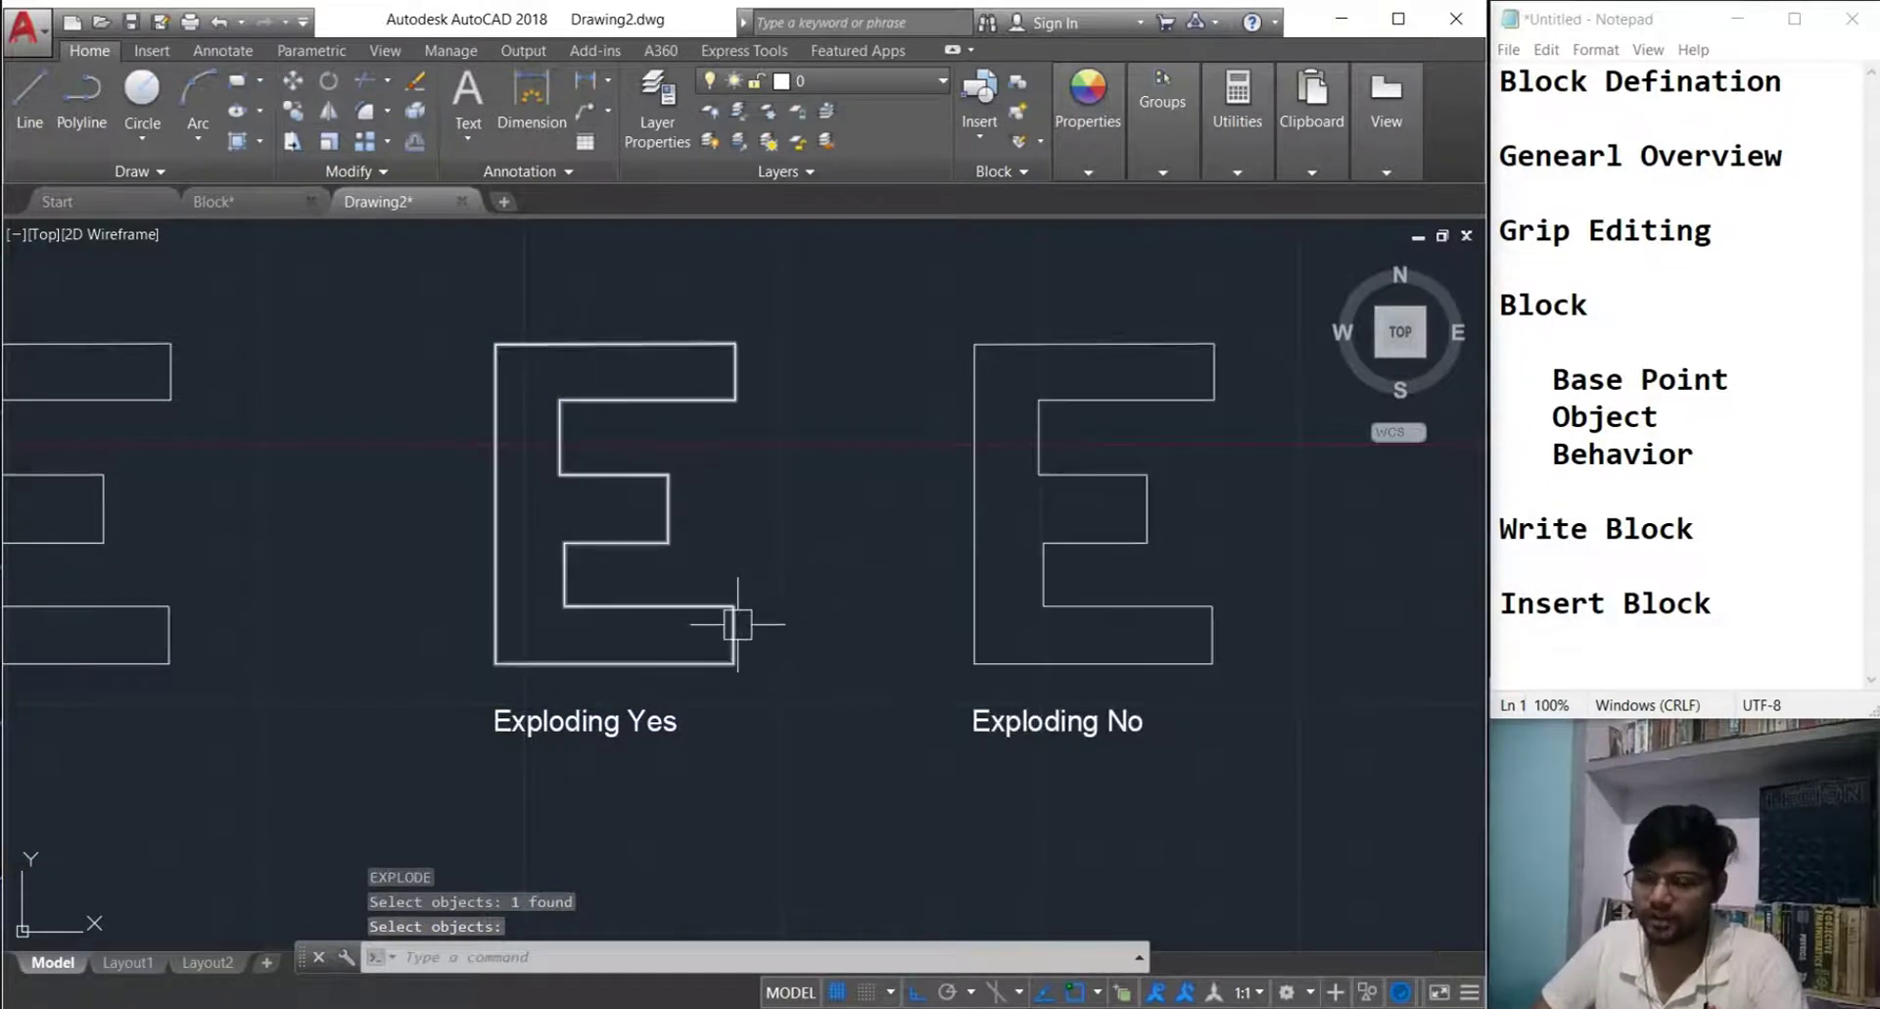
pyautogui.press('Return')
pyautogui.click(734, 618)
pyautogui.press('Escape')
pyautogui.press('Escape')
pyautogui.click(585, 721)
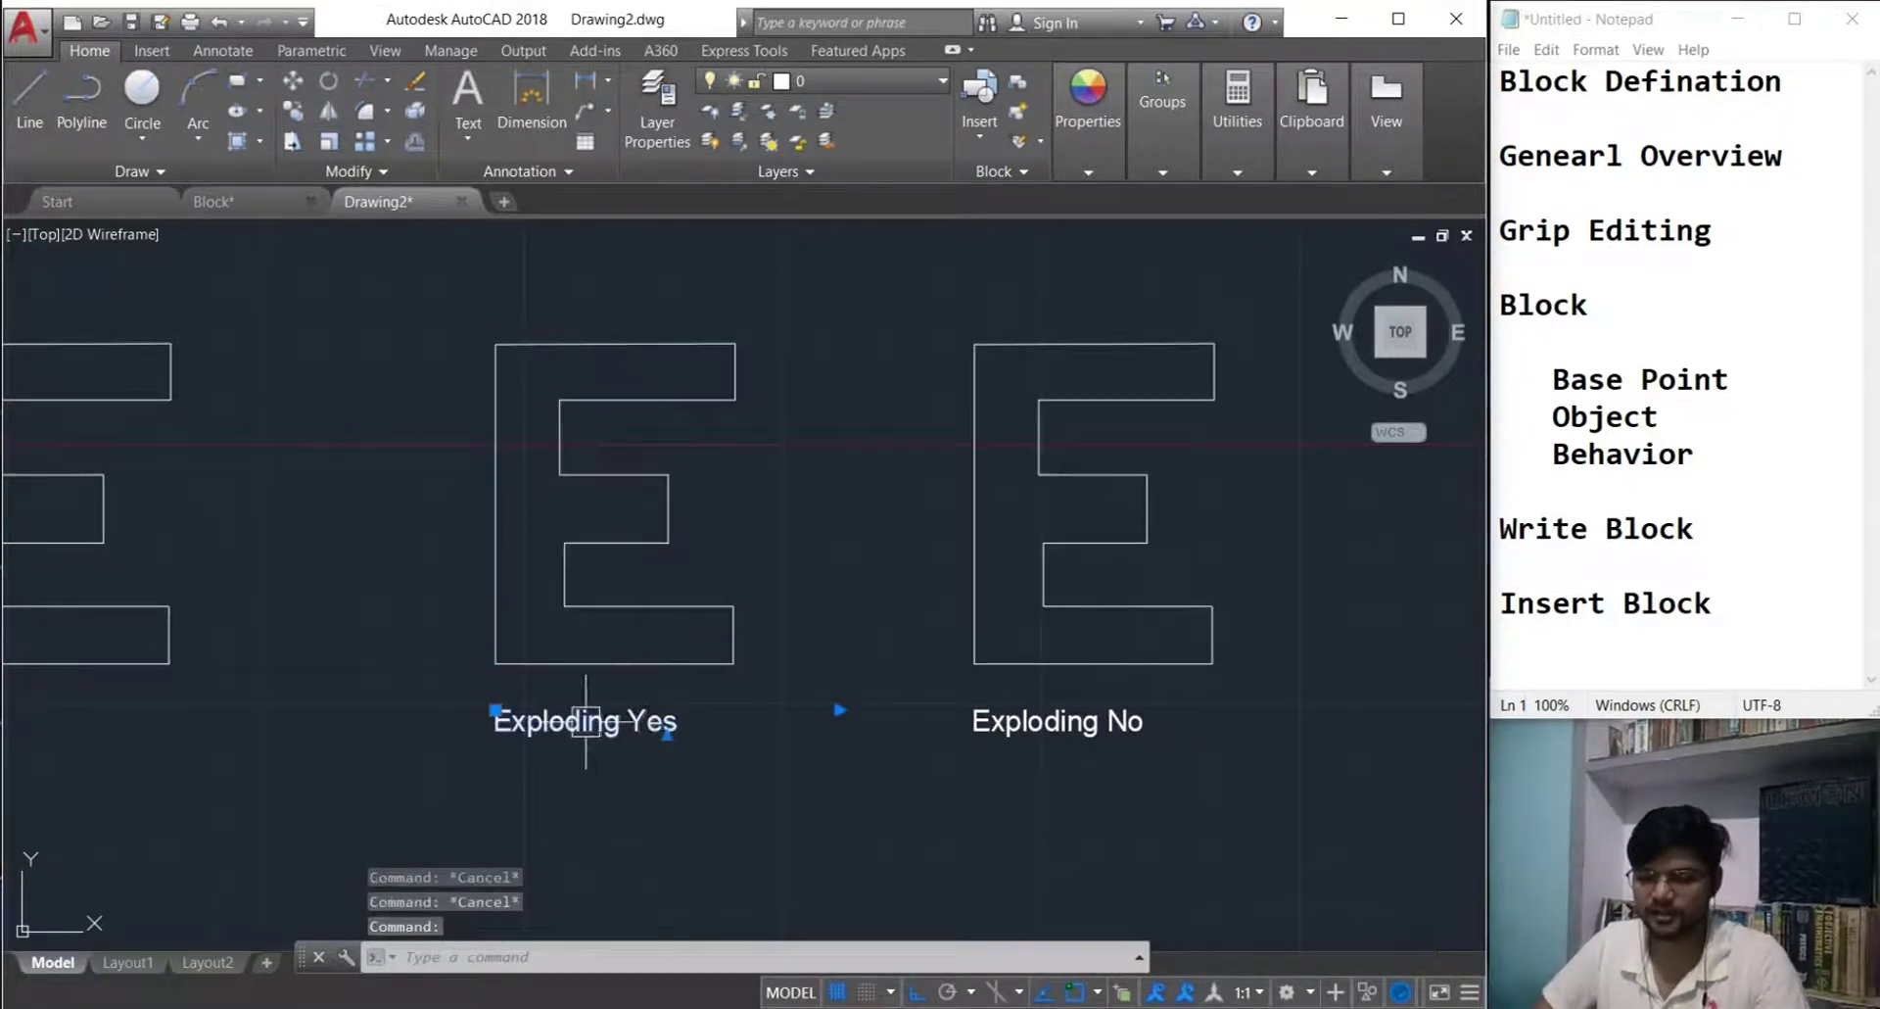
pyautogui.press('Escape')
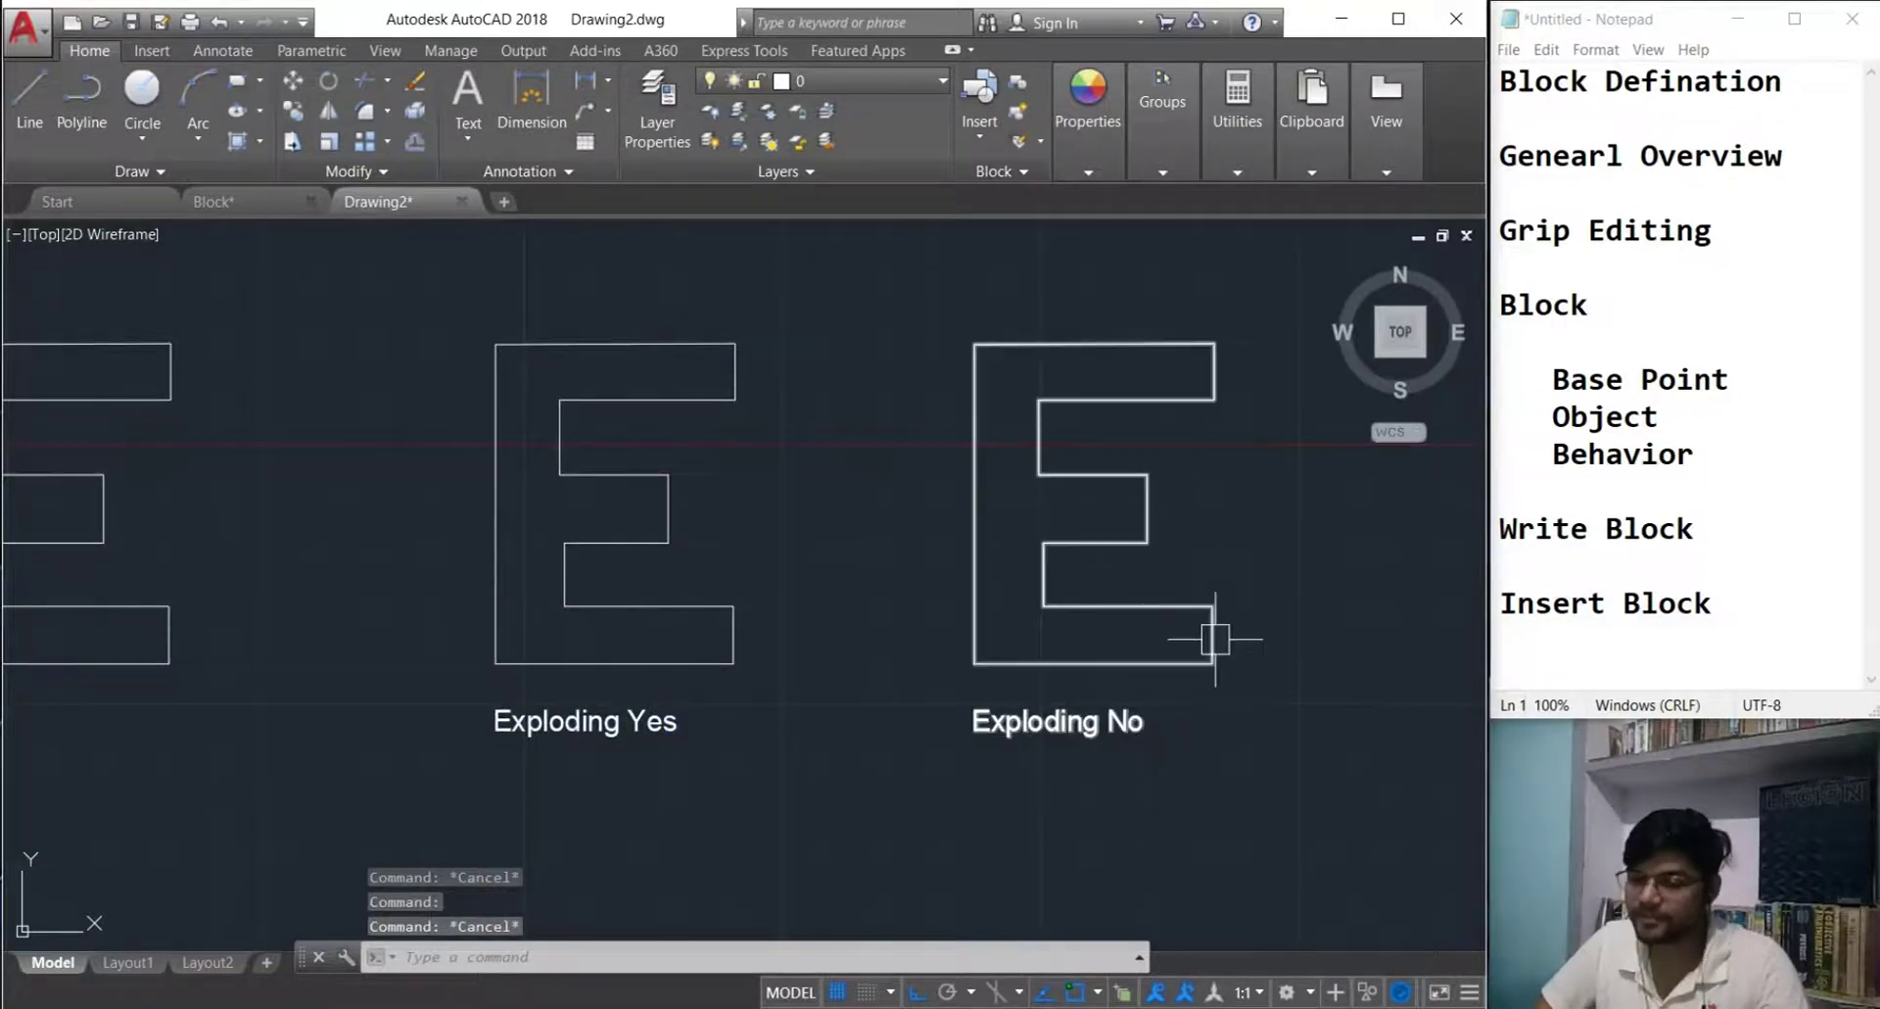
# - Try exploding the Exploding No E with X; it cannot be exploded
pyautogui.write('x')
pyautogui.press('Return')
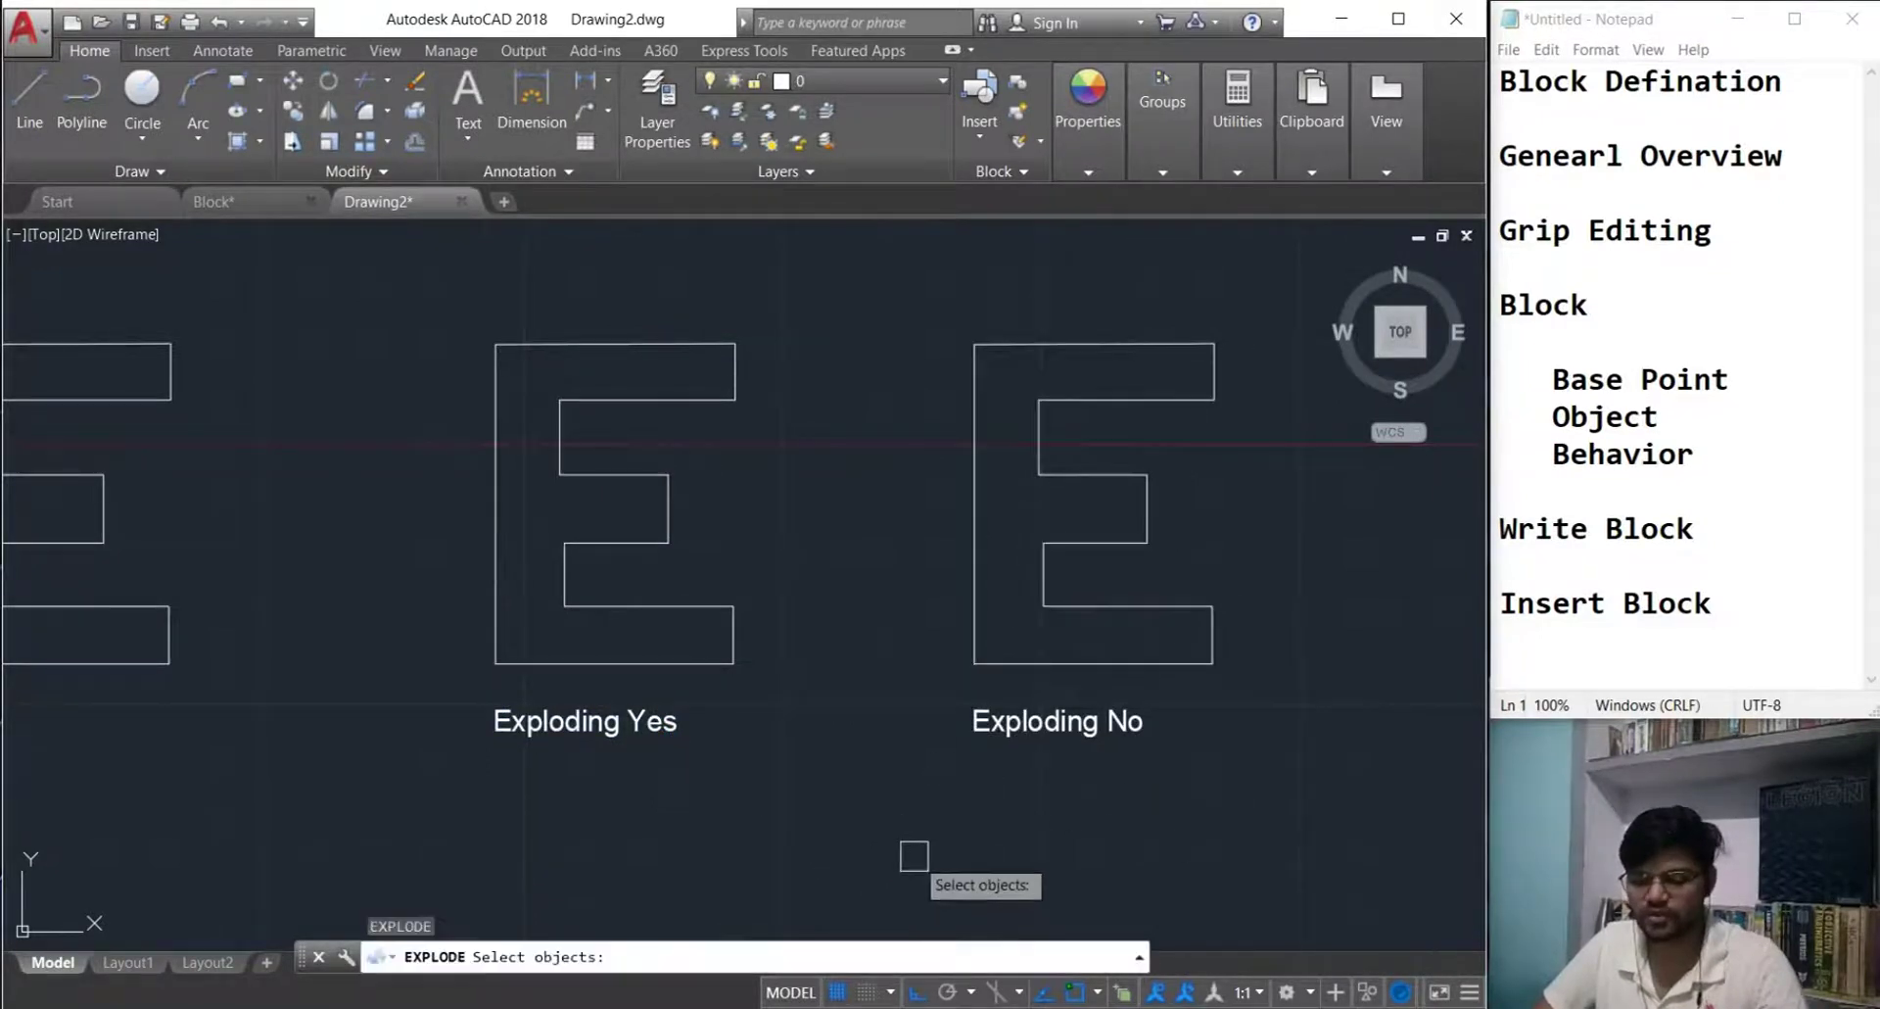
pyautogui.click(1093, 656)
pyautogui.press('Return')
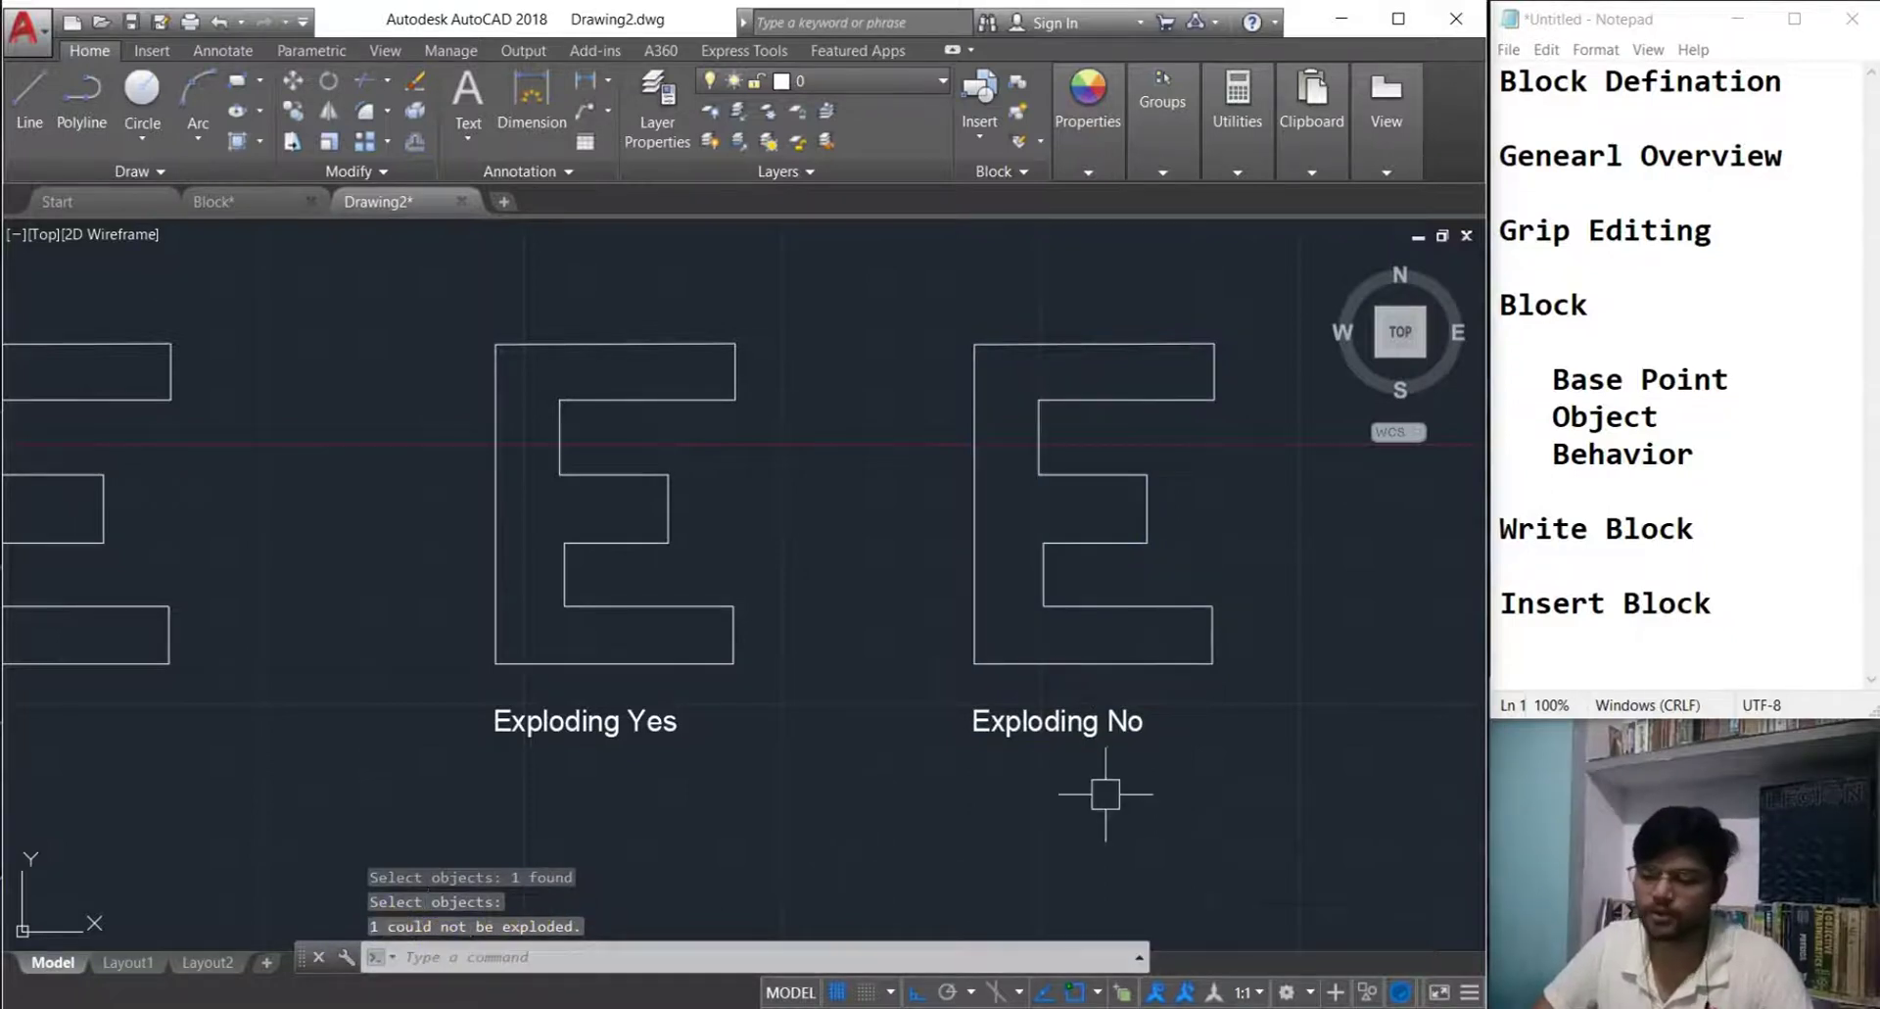
pyautogui.press('Escape')
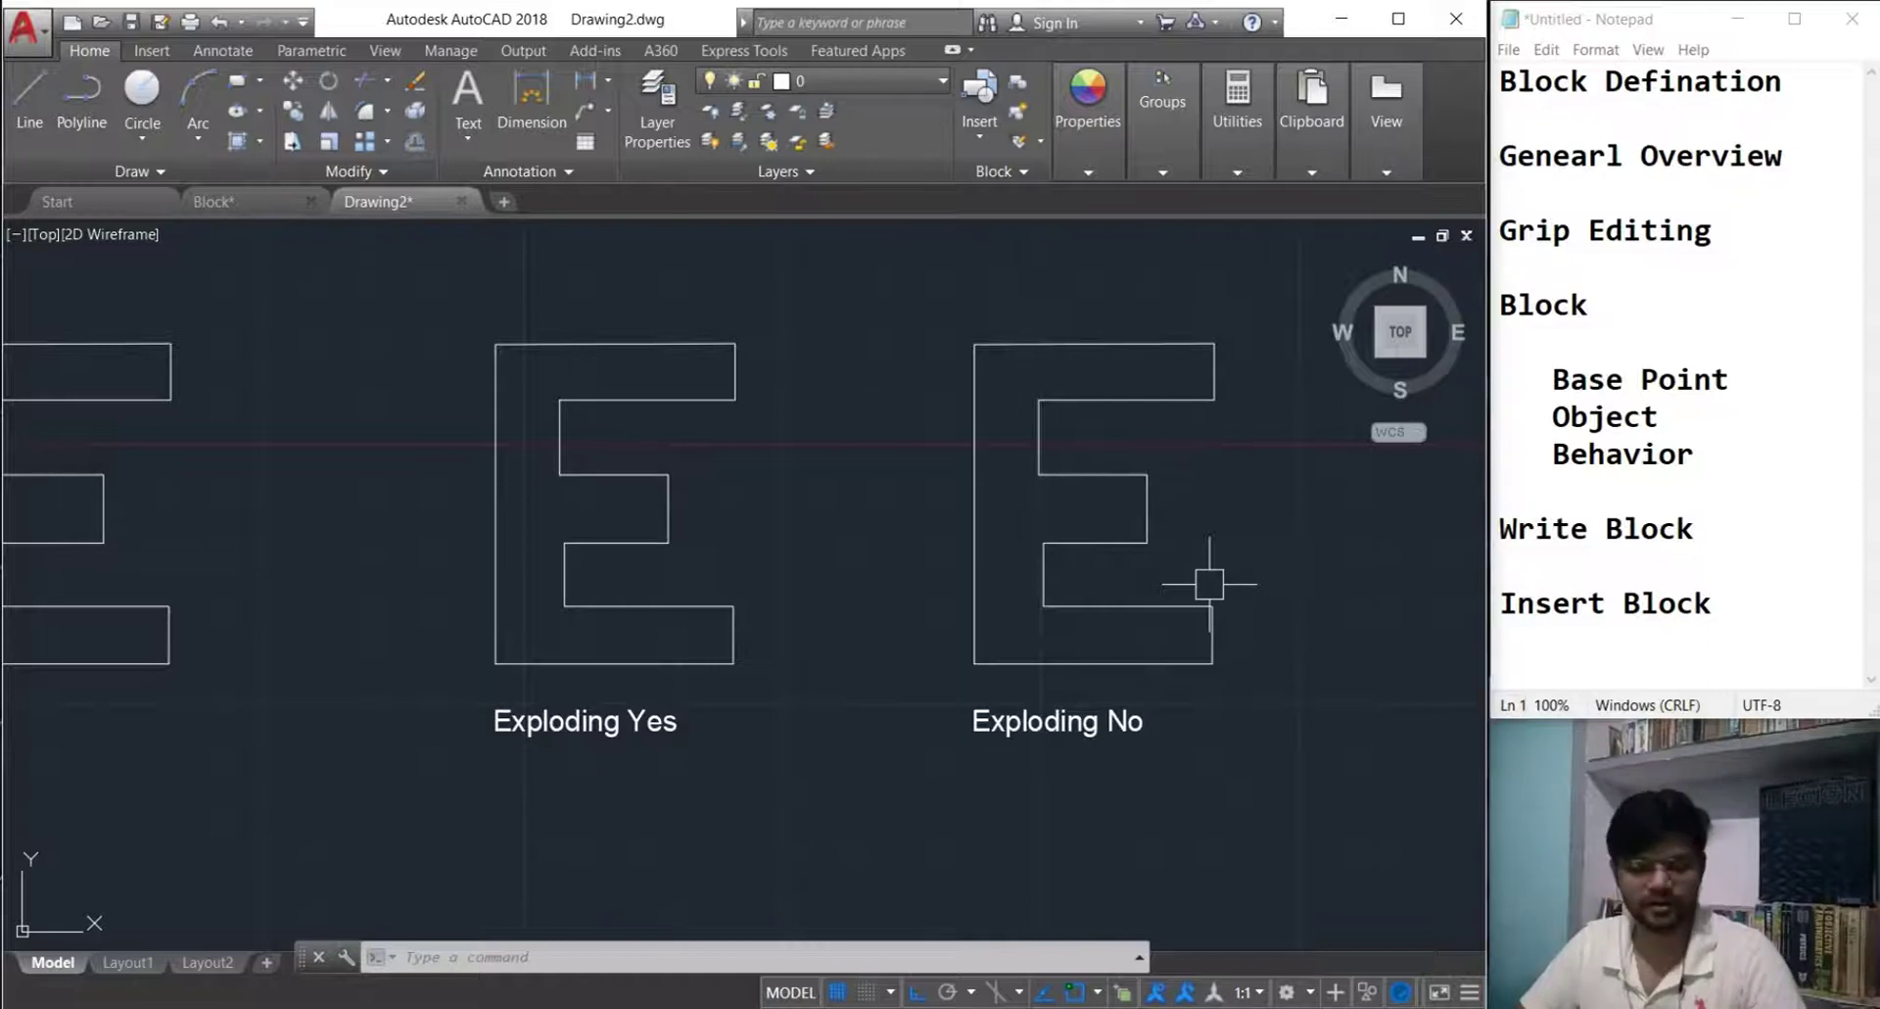
# - Erase the old E shapes with a selection window
pyautogui.scroll(-4, 1062, 624)
pyautogui.click(1125, 666)
pyautogui.click(772, 406)
pyautogui.press('Delete')
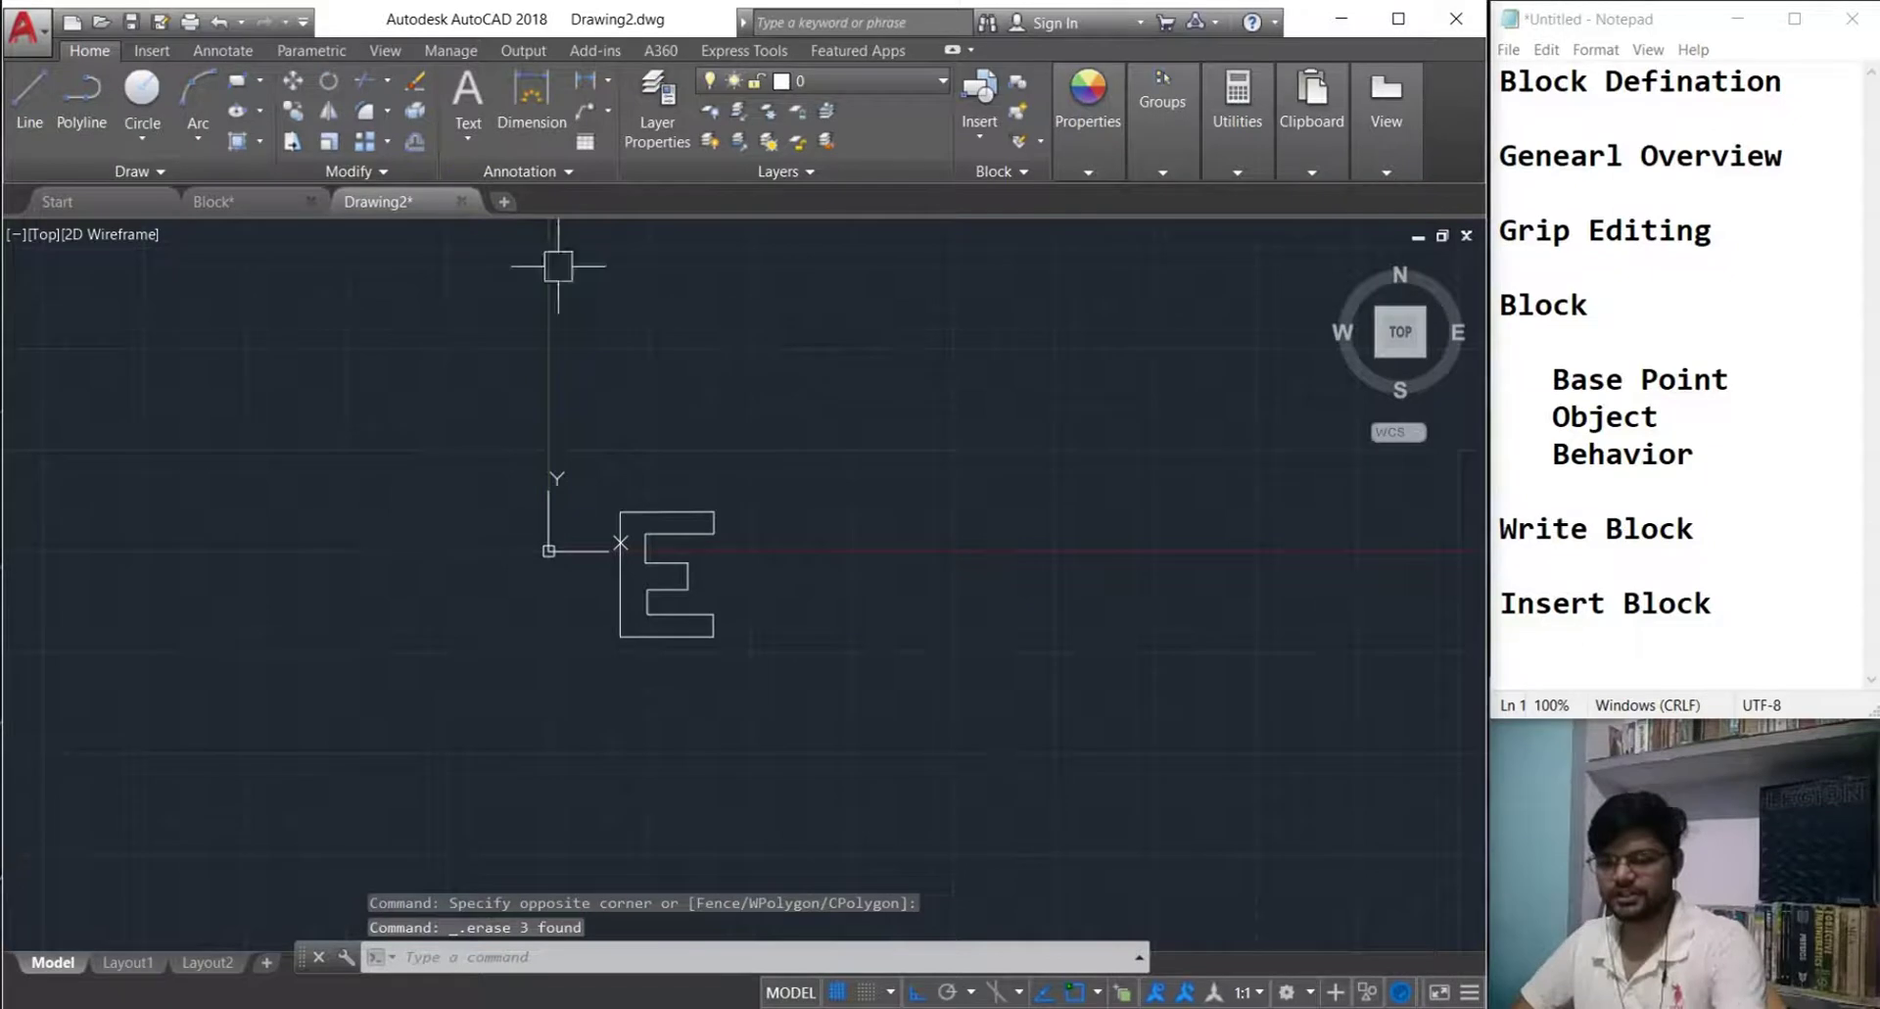
# - Write a multiline text label 'Sclae Yes' under the E
pyautogui.click(466, 143)
pyautogui.click(497, 184)
pyautogui.scroll(3, 562, 617)
pyautogui.scroll(3, 314, 508)
pyautogui.click(314, 508)
pyautogui.click(452, 589)
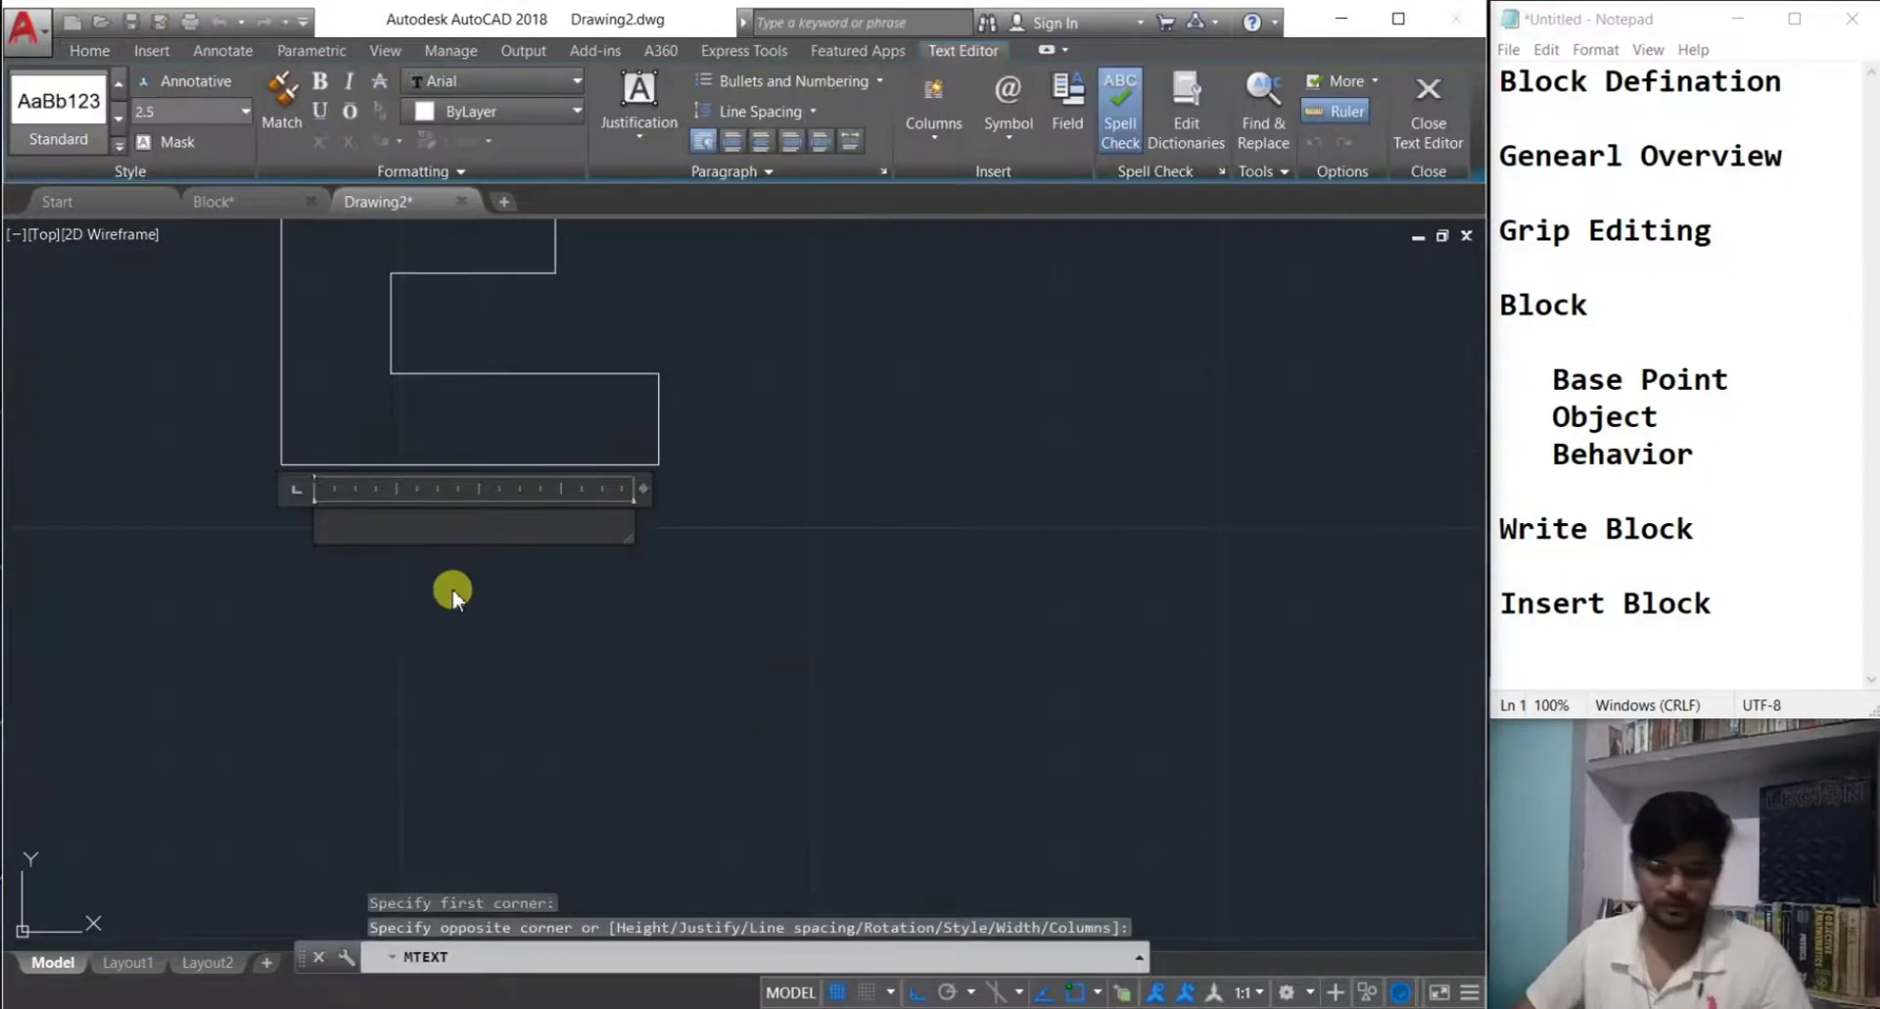
pyautogui.write('Sclae')
pyautogui.press('capslock')
pyautogui.write('Y')
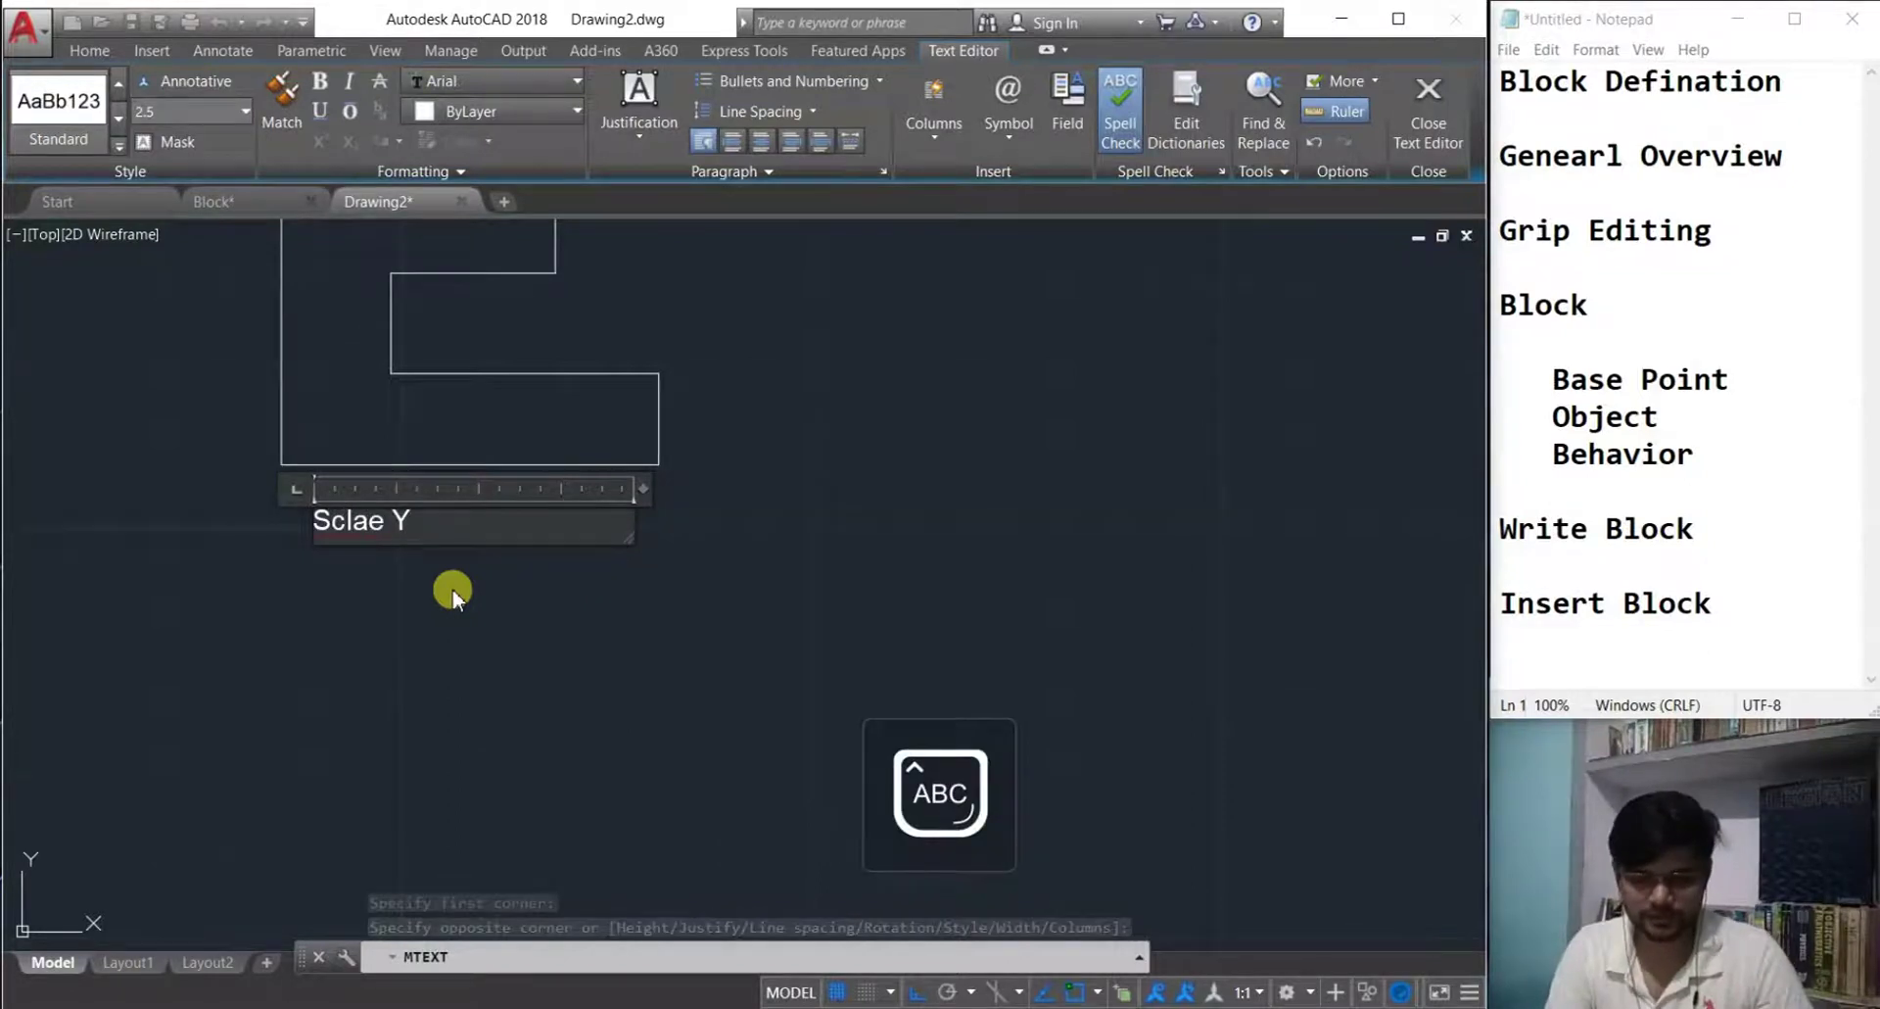
pyautogui.press('capslock')
pyautogui.write('es')
pyautogui.click(461, 589)
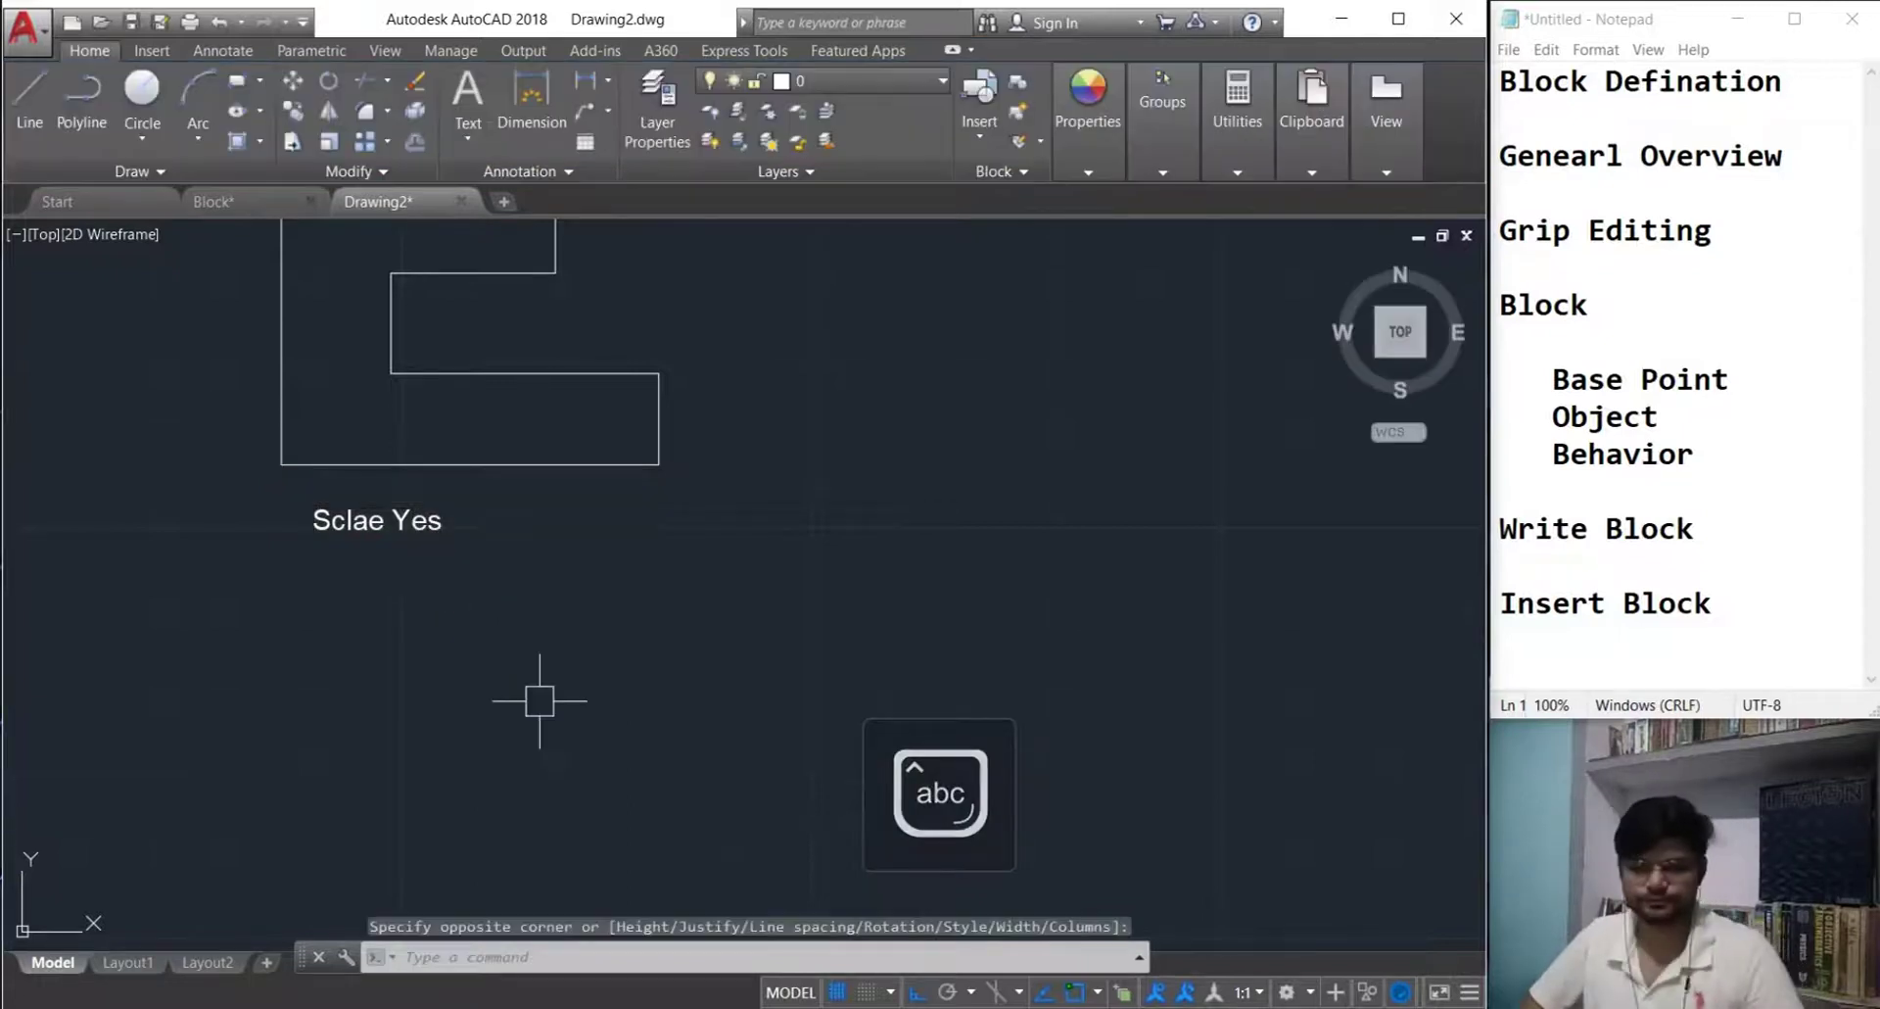
pyautogui.scroll(-6, 553, 517)
pyautogui.scroll(2, 553, 517)
pyautogui.scroll(2, 548, 509)
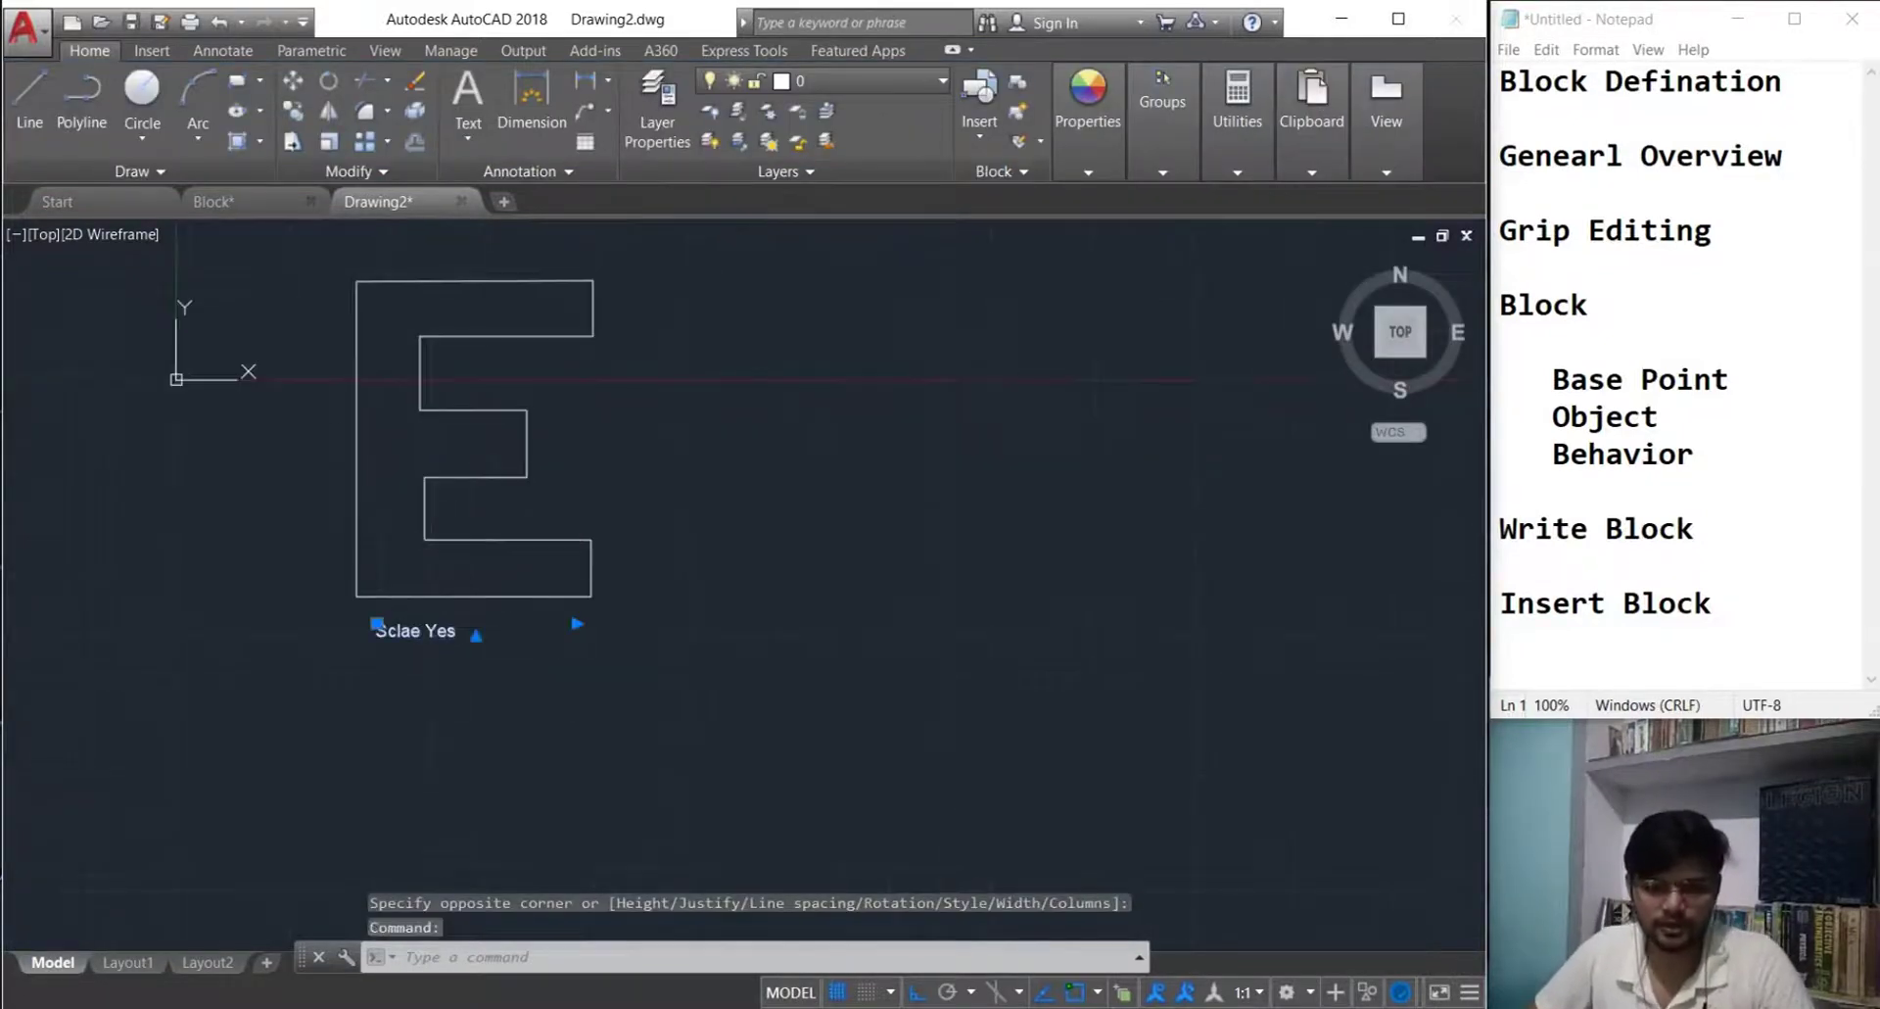
# - Set the 'Sclae Yes' label's text height to 4
pyautogui.doubleClick(478, 627)
pyautogui.click(173, 114)
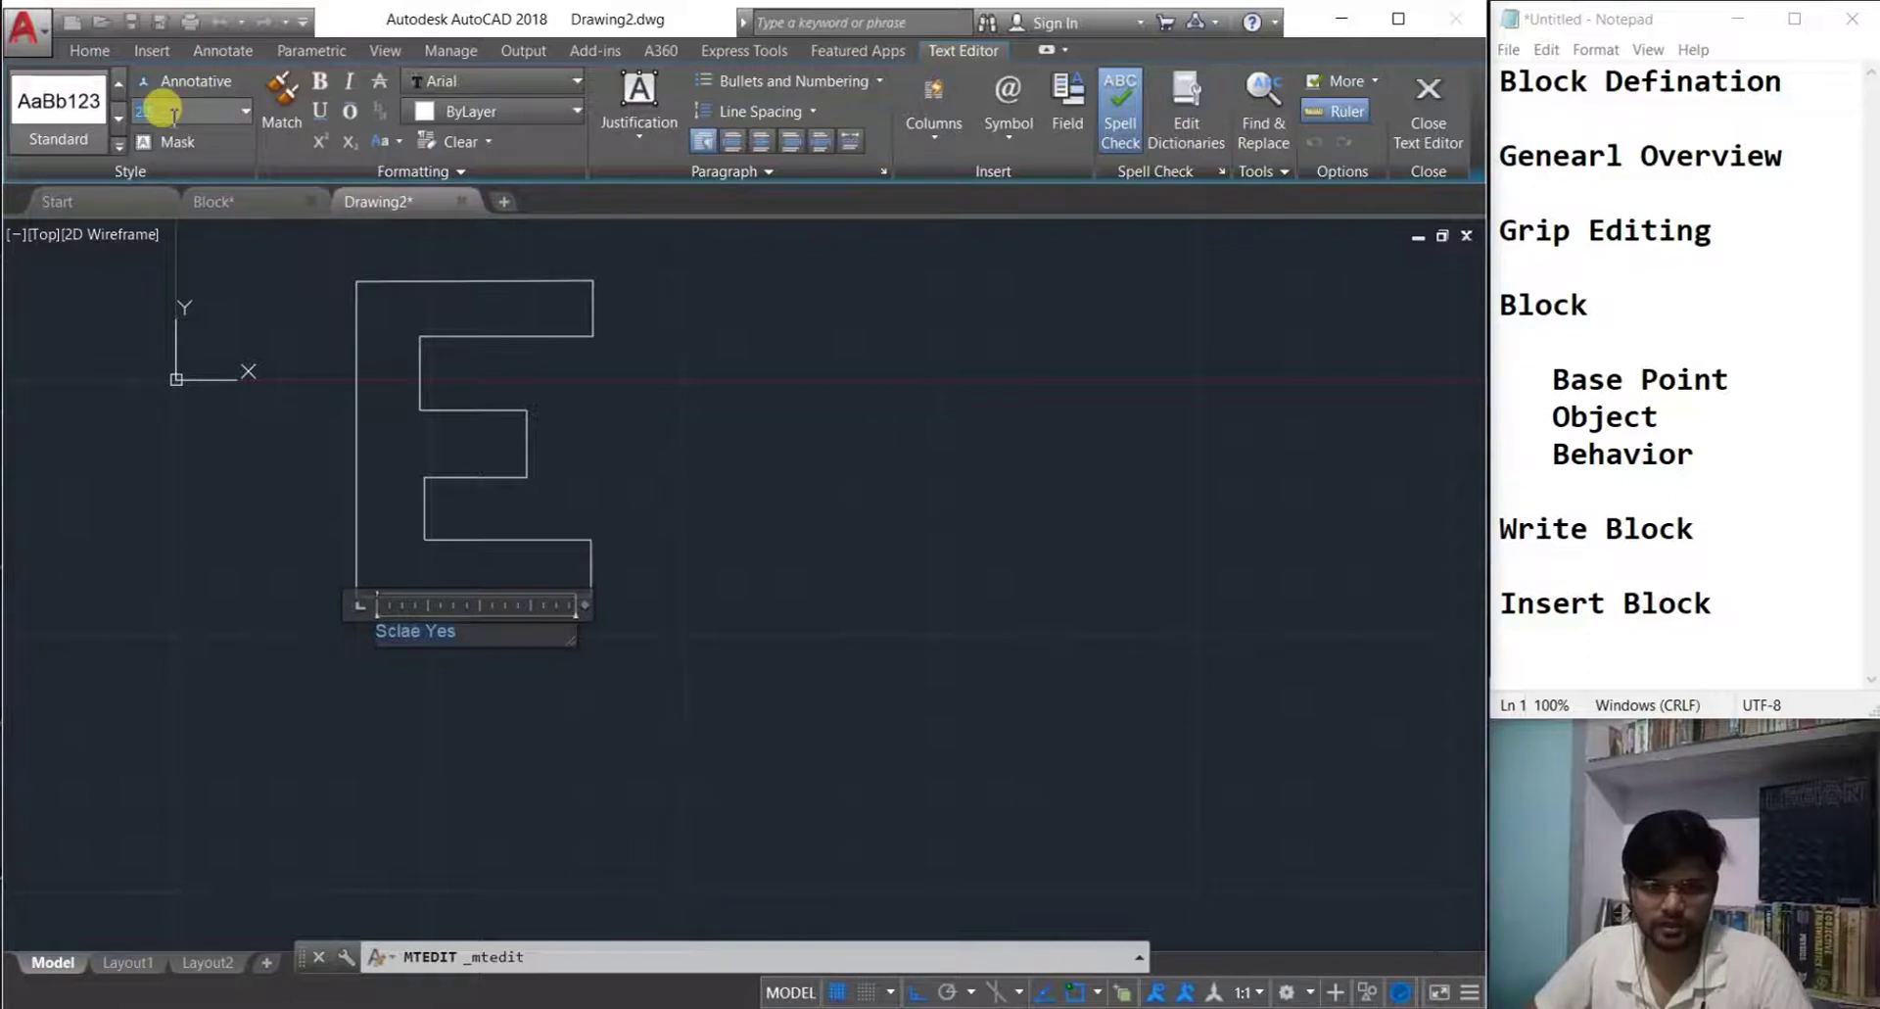
pyautogui.write('4')
pyautogui.press('Return')
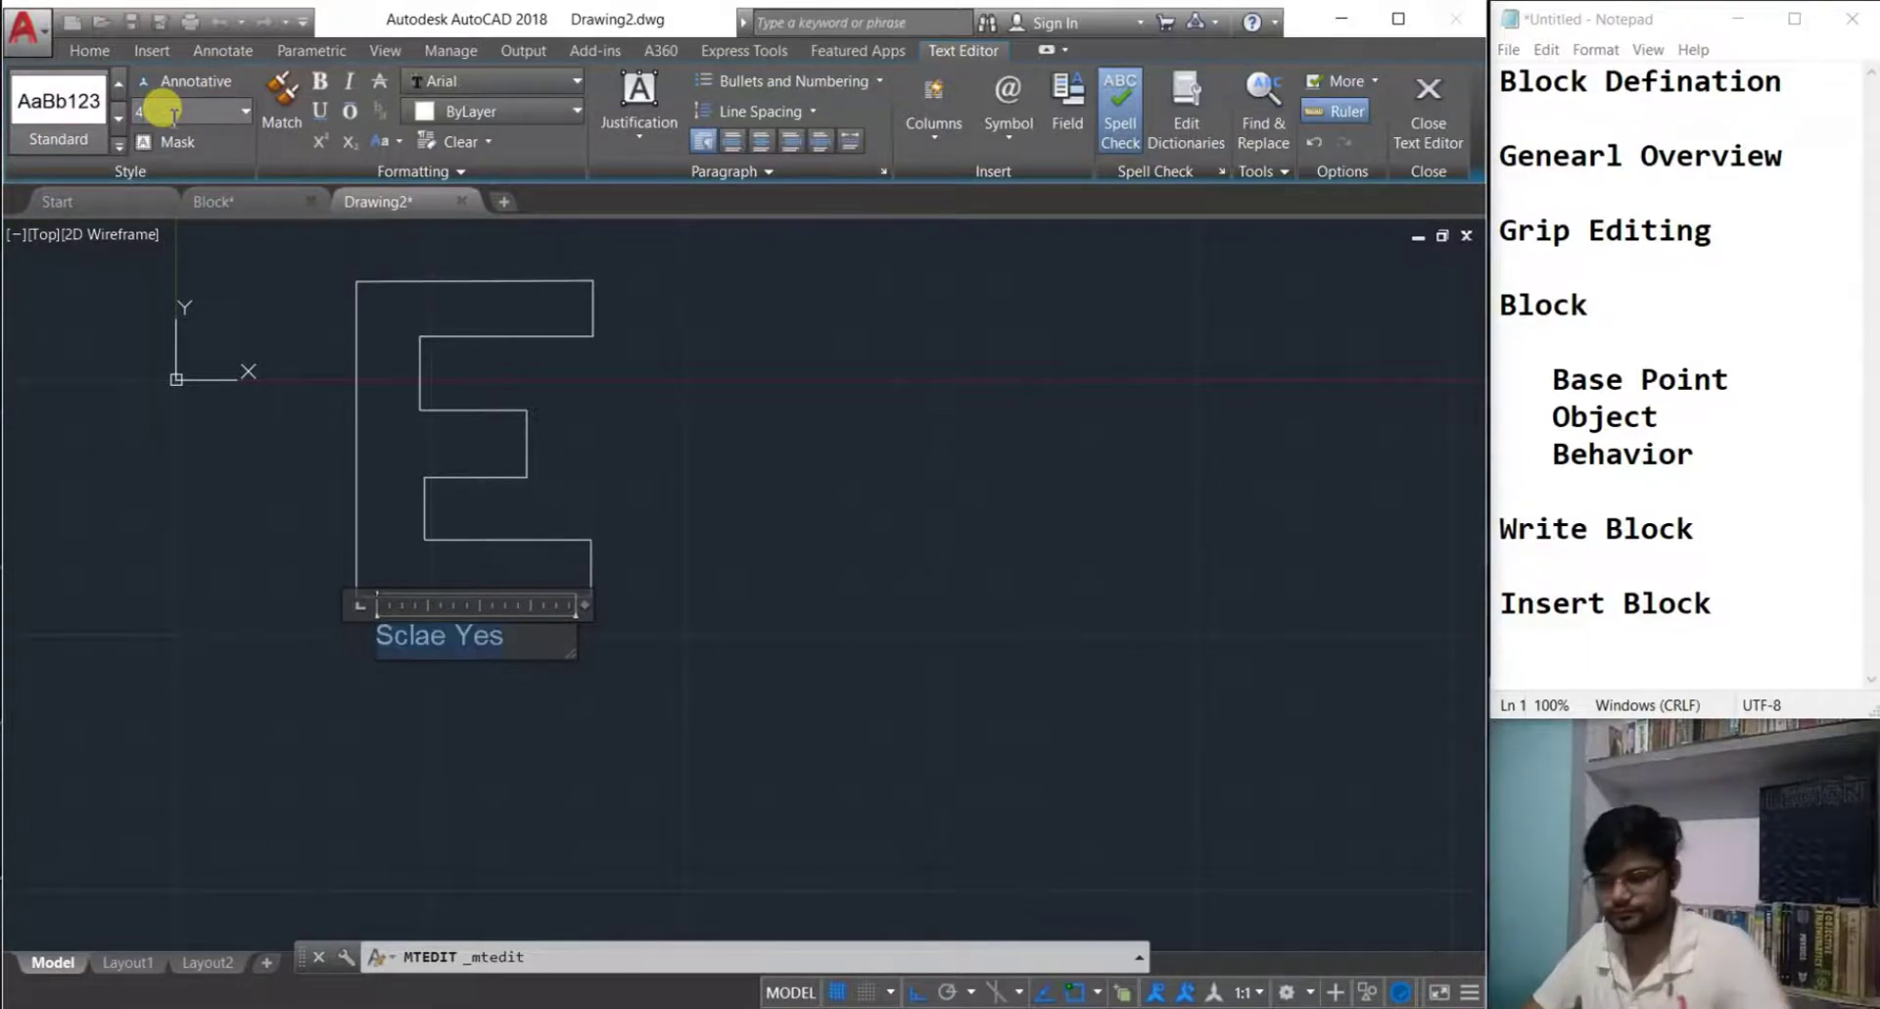
pyautogui.click(646, 578)
# - Copy the E with its label twice to the right, making three in a row
pyautogui.scroll(-2, 647, 664)
pyautogui.moveTo(648, 663); pyautogui.dragTo(574, 680, button='middle')
pyautogui.click(686, 734)
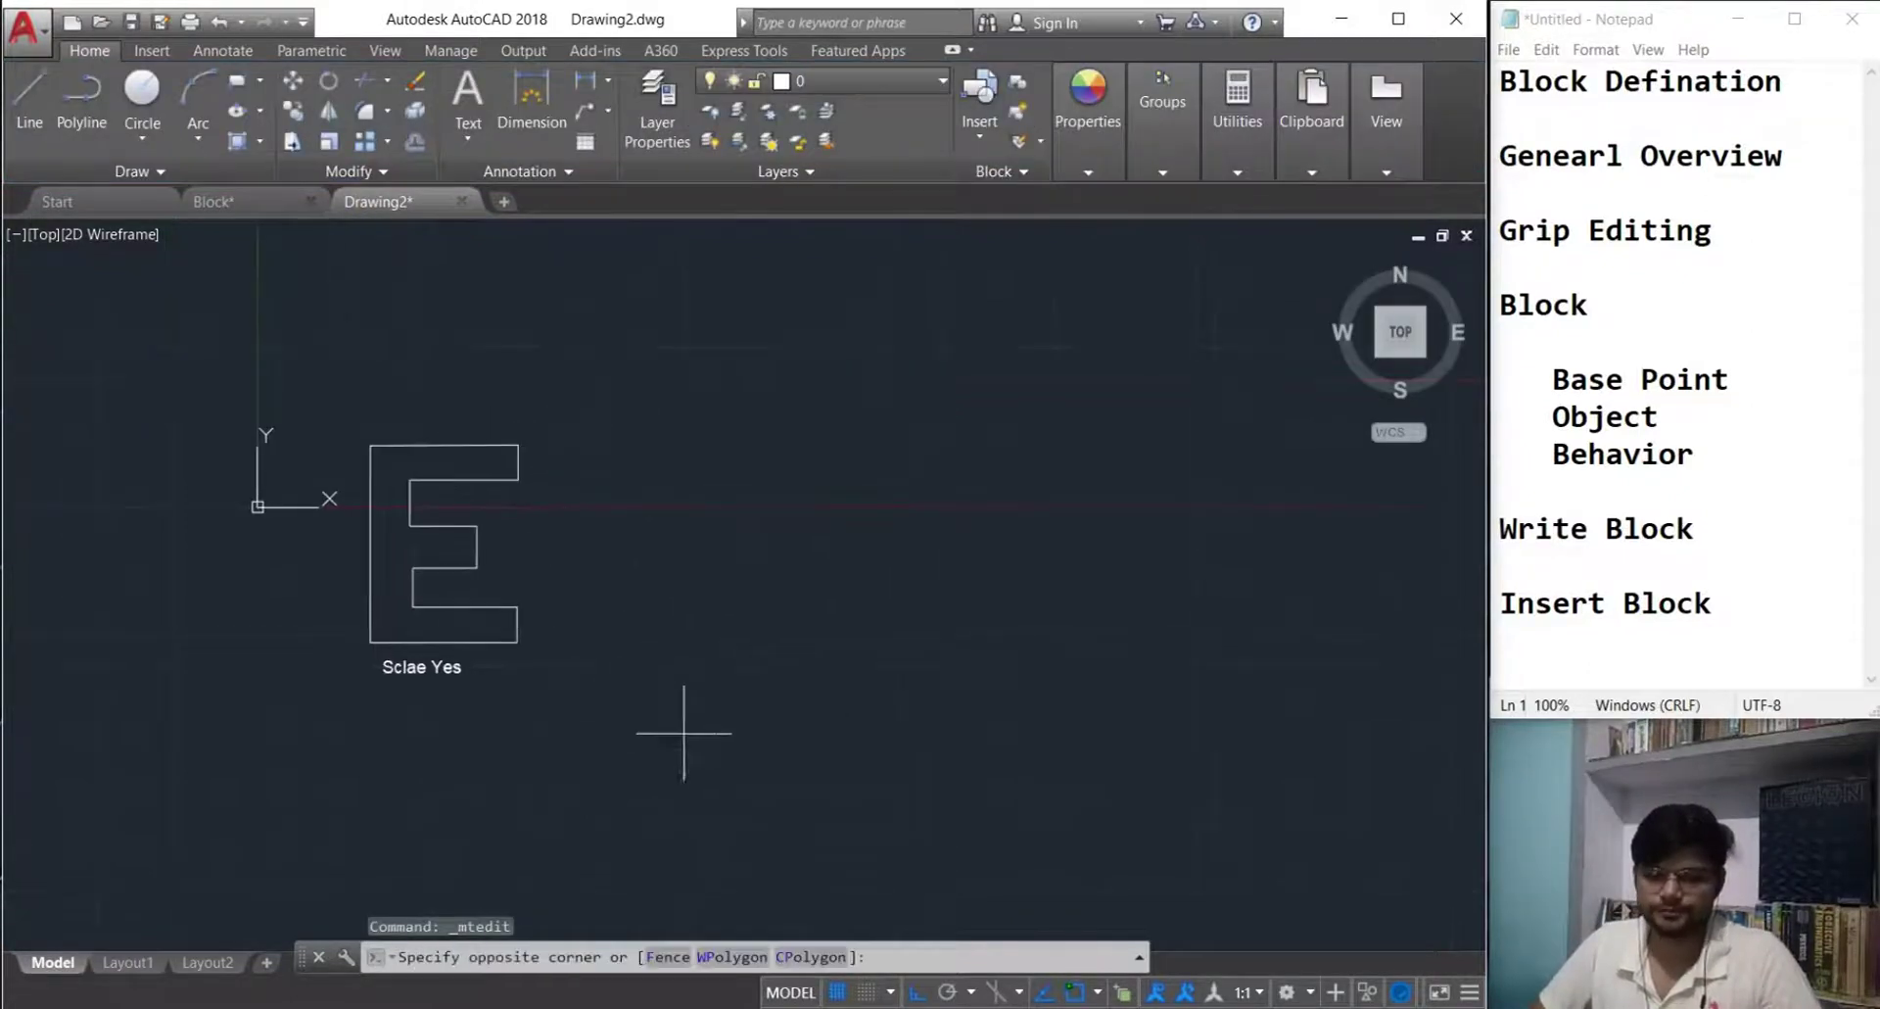
pyautogui.click(281, 379)
pyautogui.press('Return')
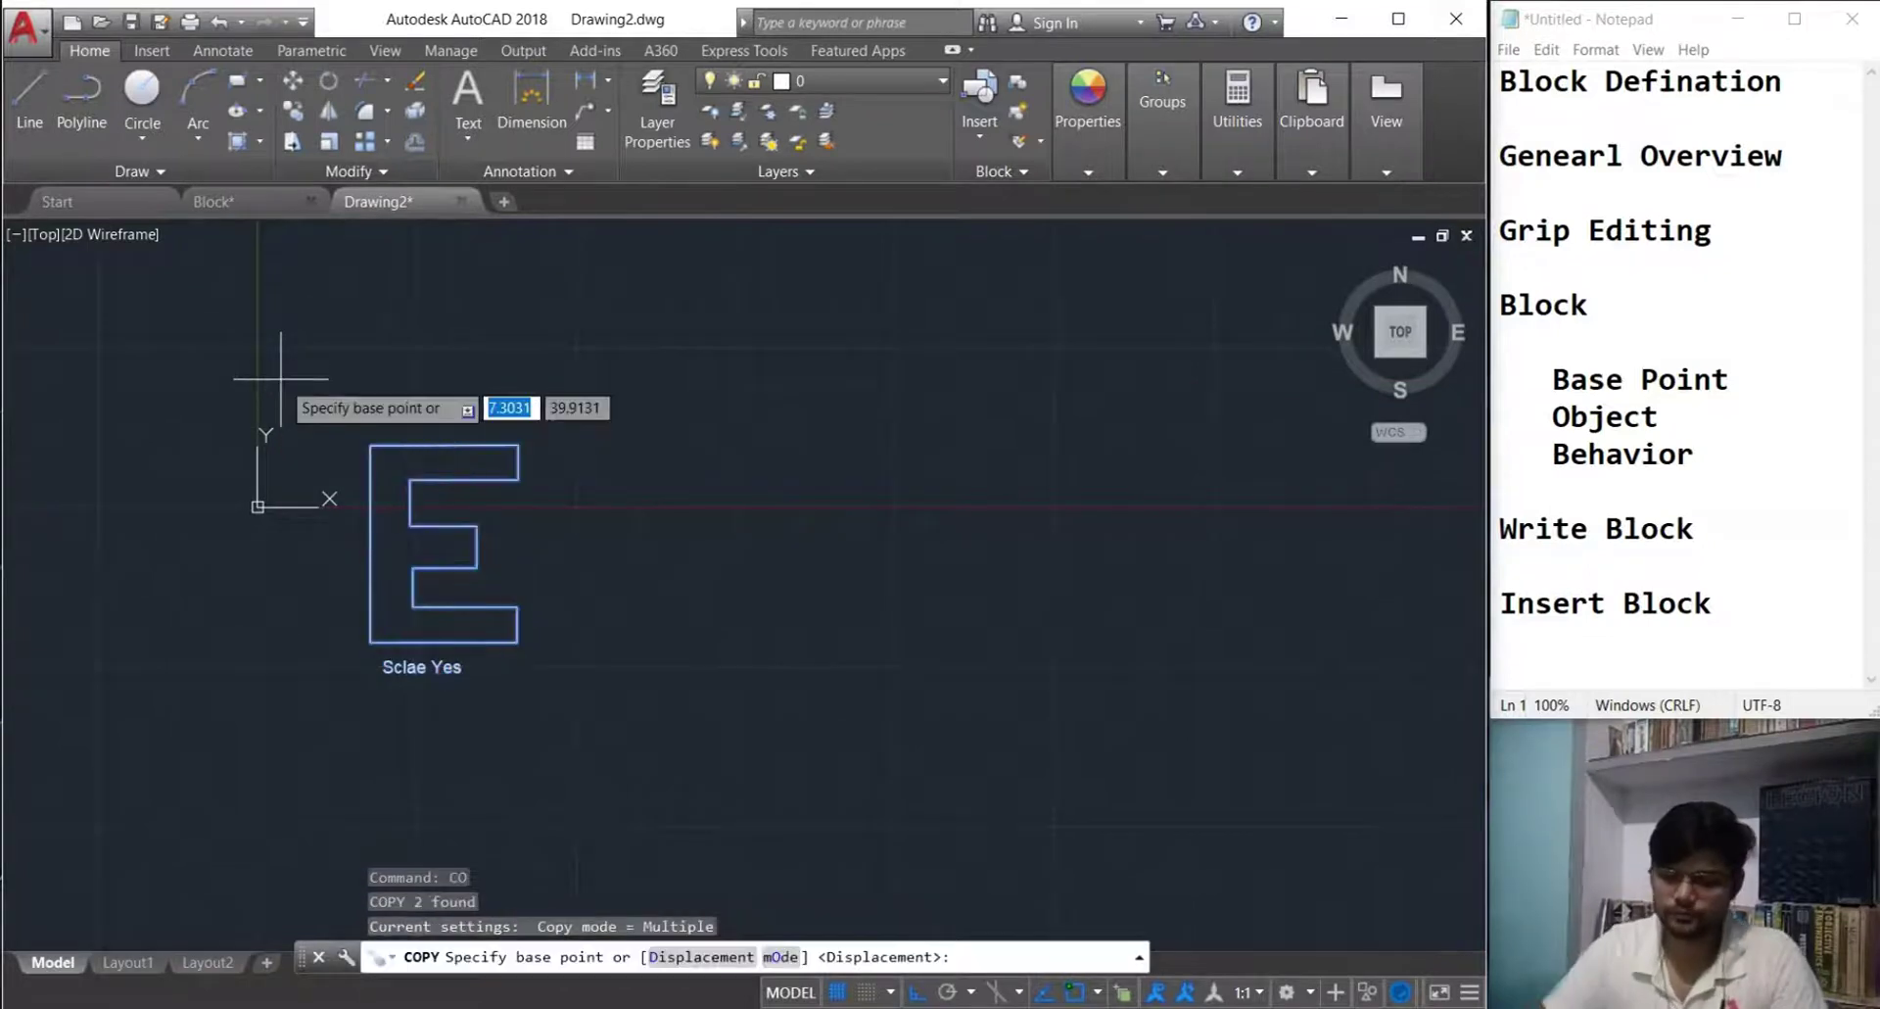
pyautogui.click(370, 642)
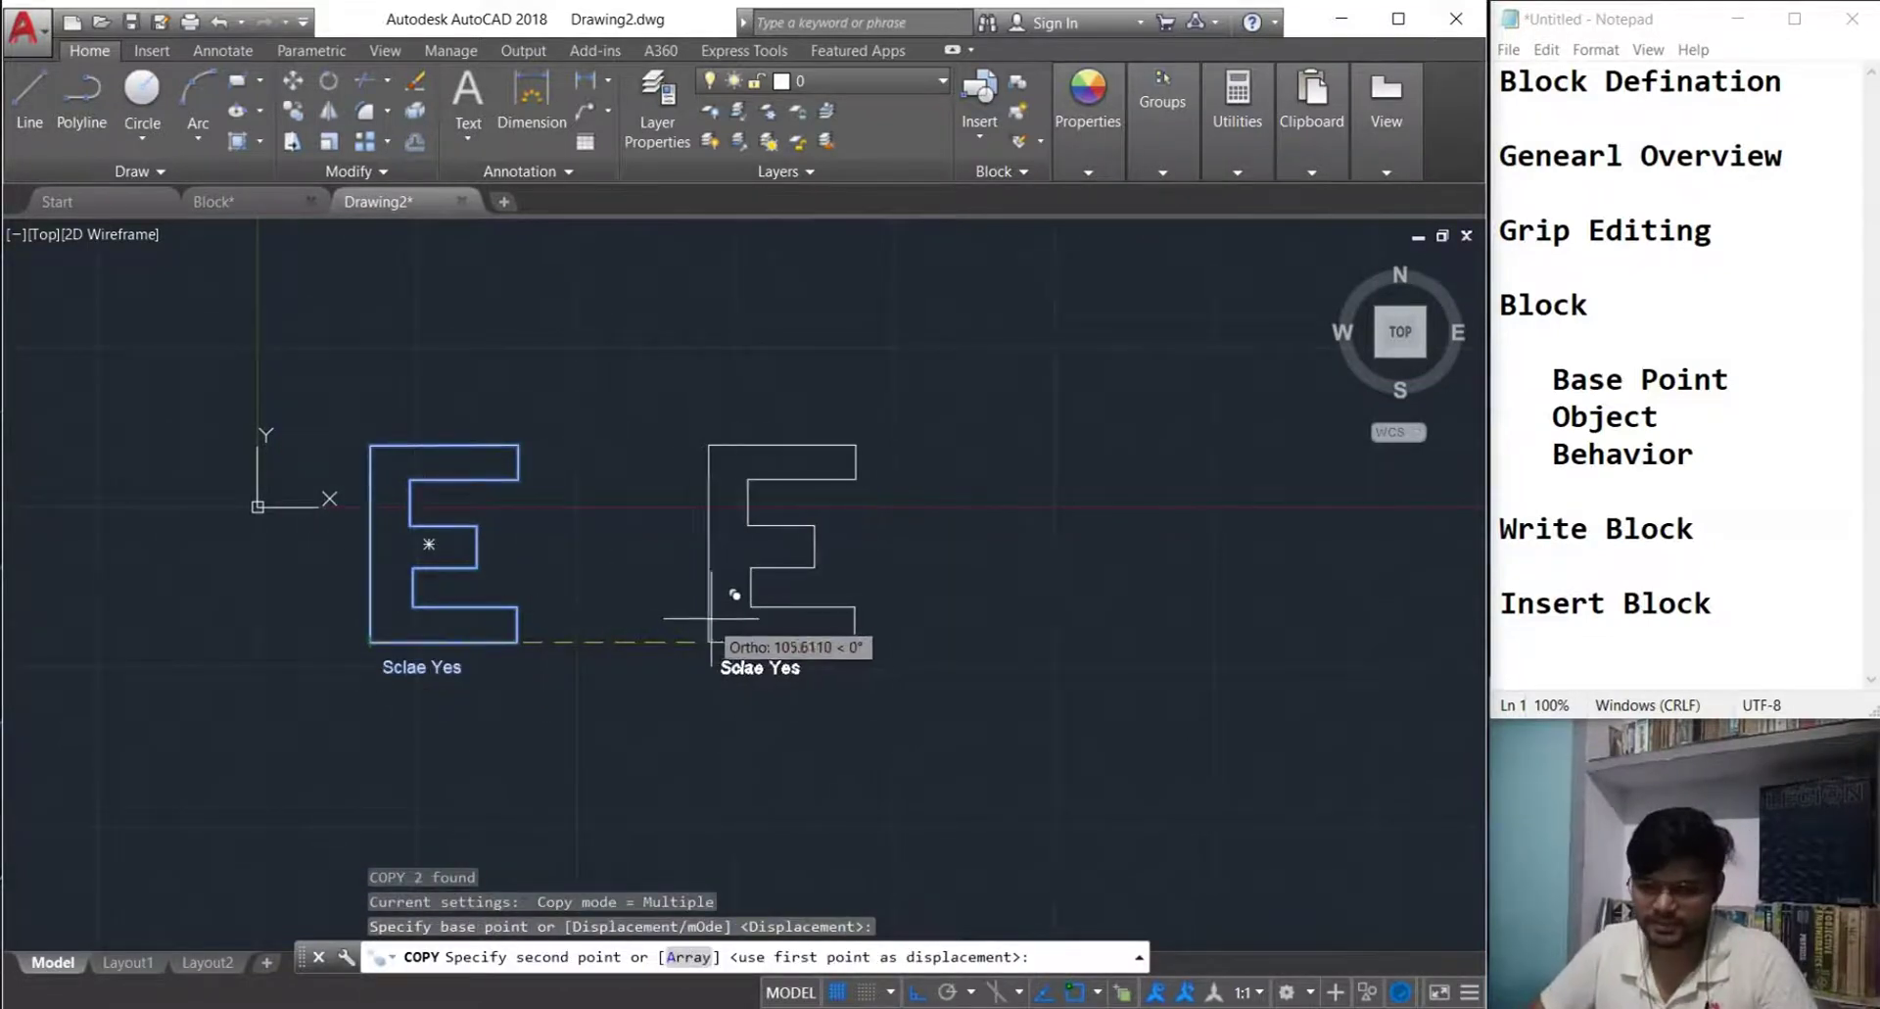
pyautogui.click(752, 641)
pyautogui.click(1039, 642)
pyautogui.press('Escape')
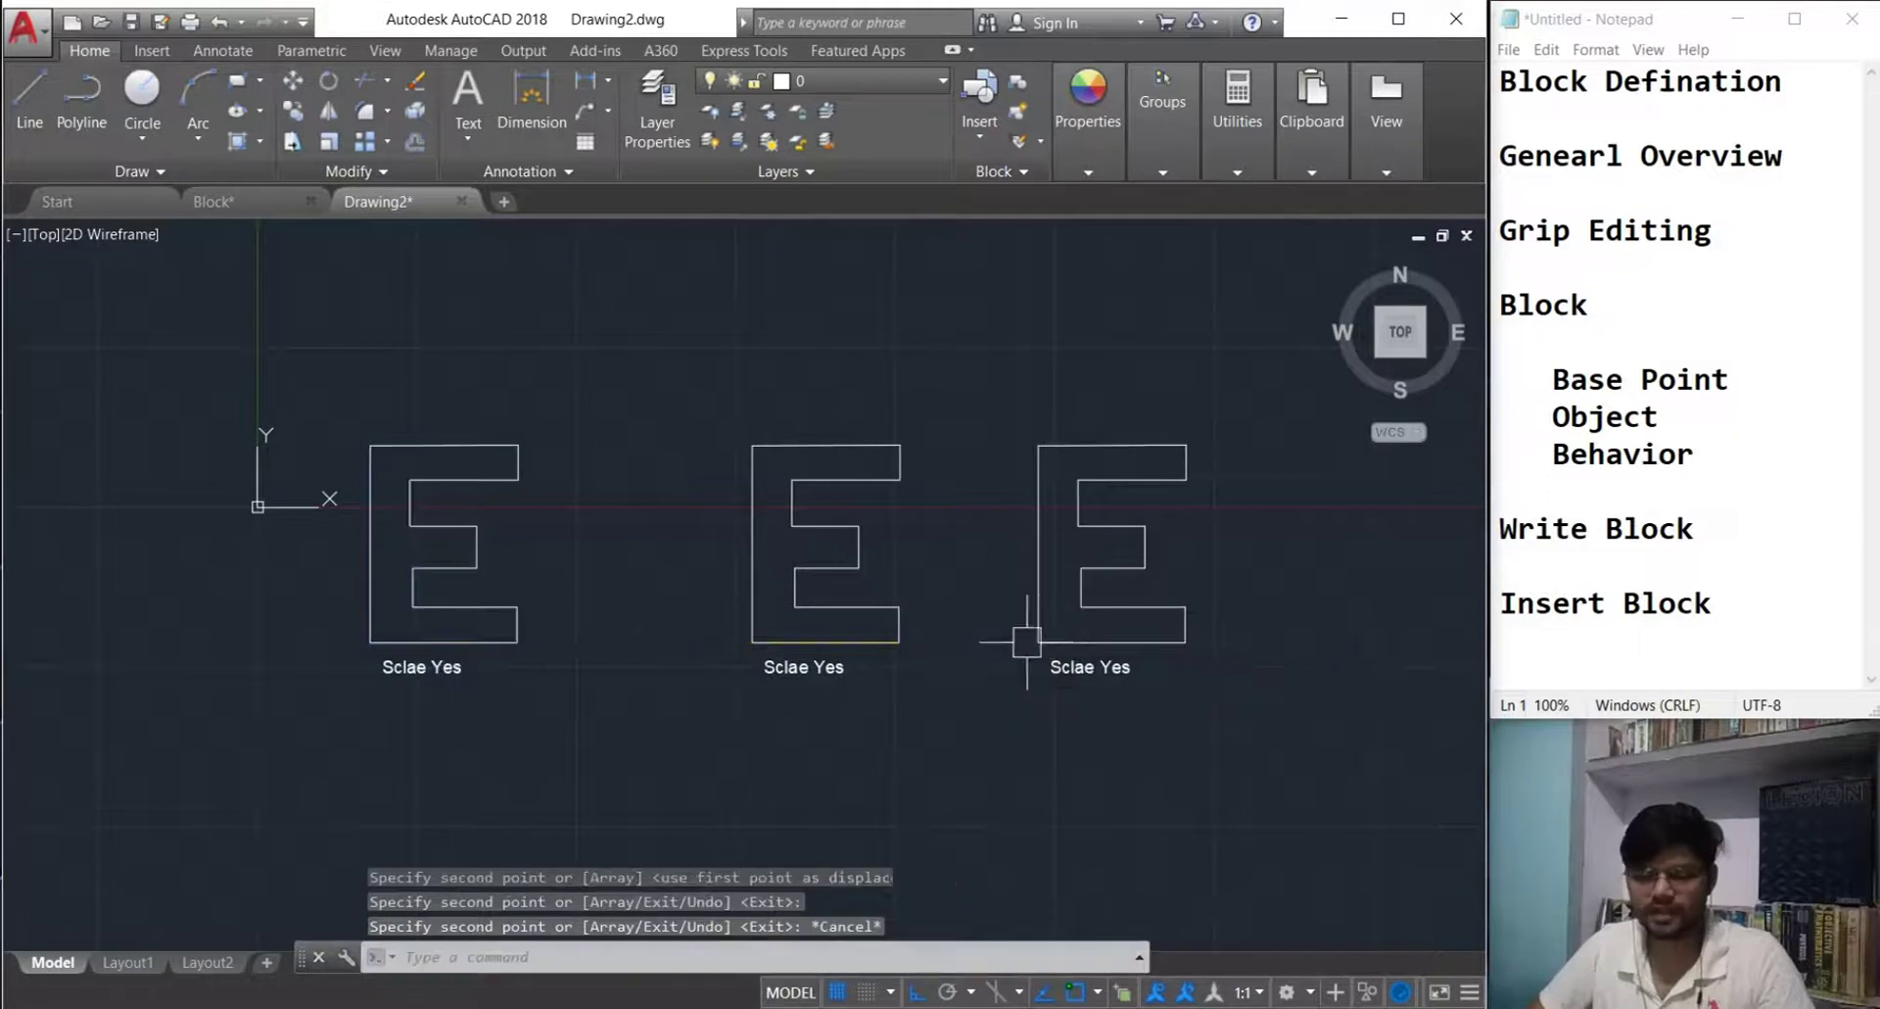
pyautogui.press('Escape')
pyautogui.scroll(5, 902, 575)
pyautogui.scroll(-2, 747, 637)
pyautogui.scroll(-2, 1066, 725)
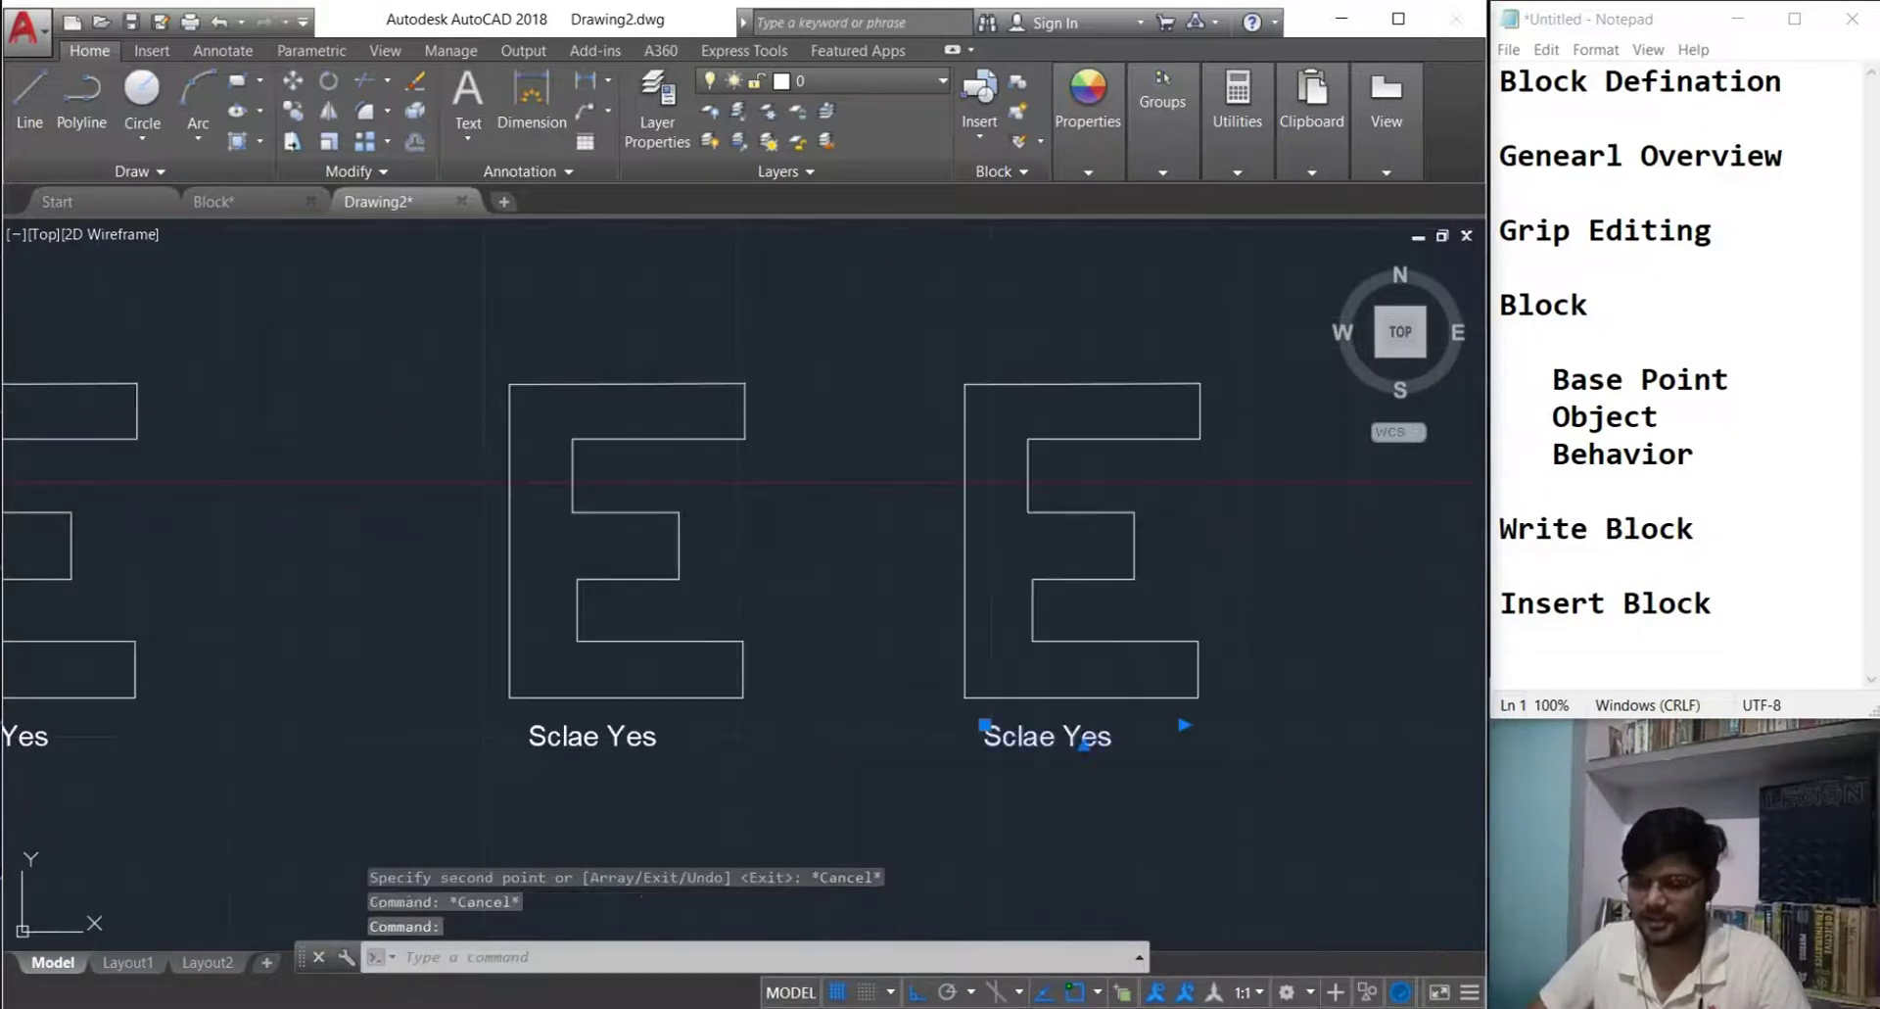
# - Change the third label's text to 'Sclae No'
pyautogui.doubleClick(1066, 733)
pyautogui.moveTo(1125, 739); pyautogui.dragTo(1069, 738)
pyautogui.press('capslock')
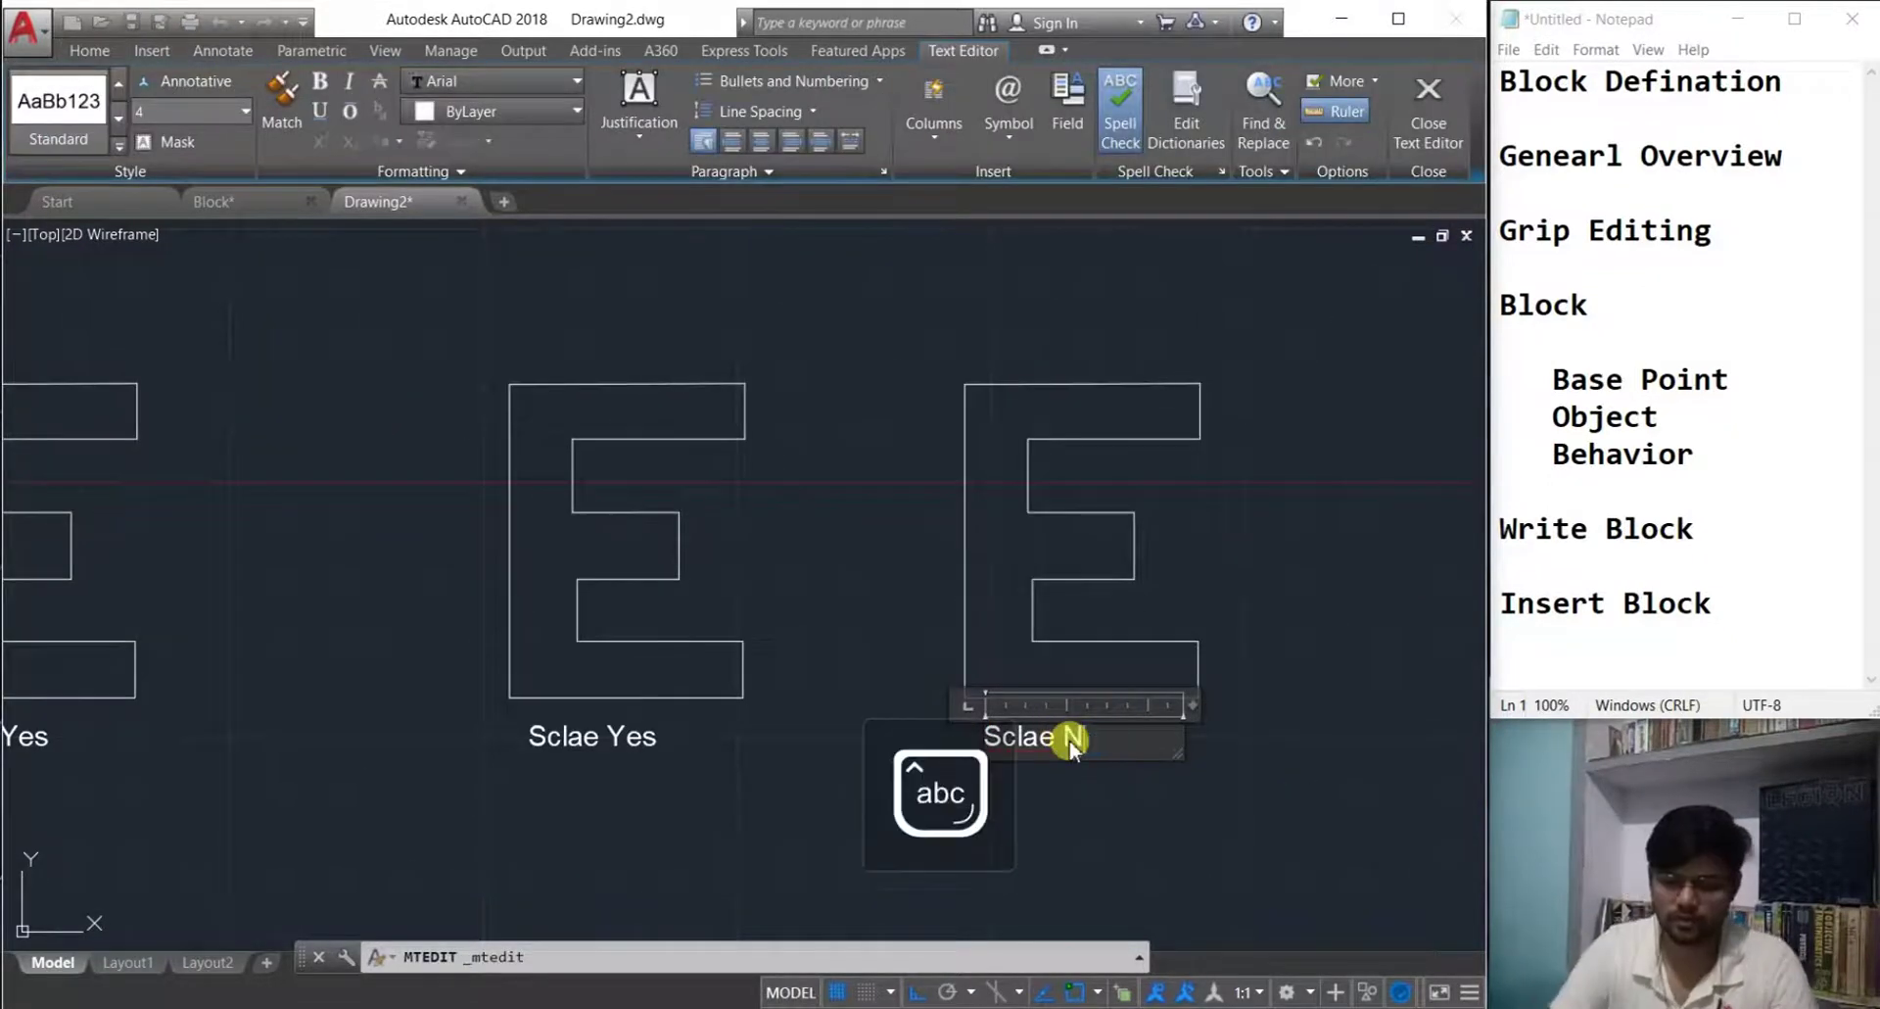
pyautogui.write('No')
pyautogui.click(1160, 803)
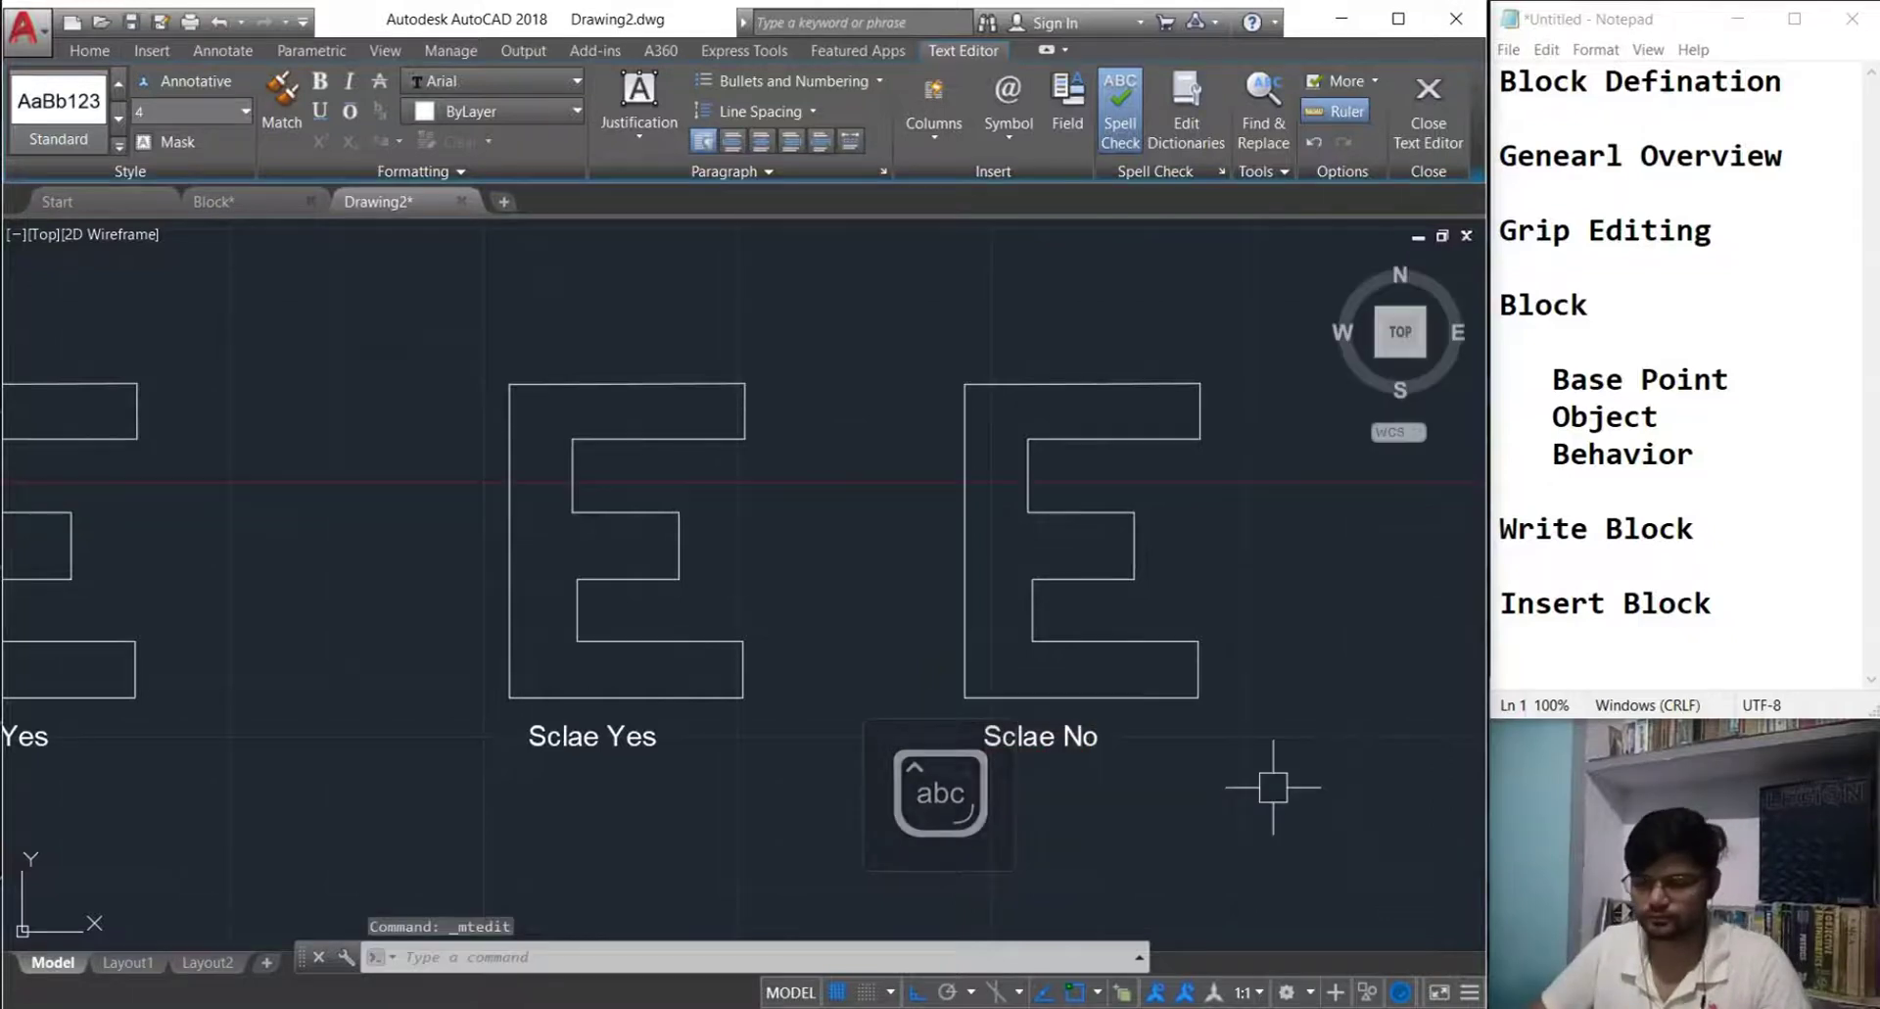
pyautogui.scroll(-2, 1040, 744)
# - Make the middle E and its label a uniformly scaling block named starting 'Scale'
pyautogui.write('B')
pyautogui.press('Return')
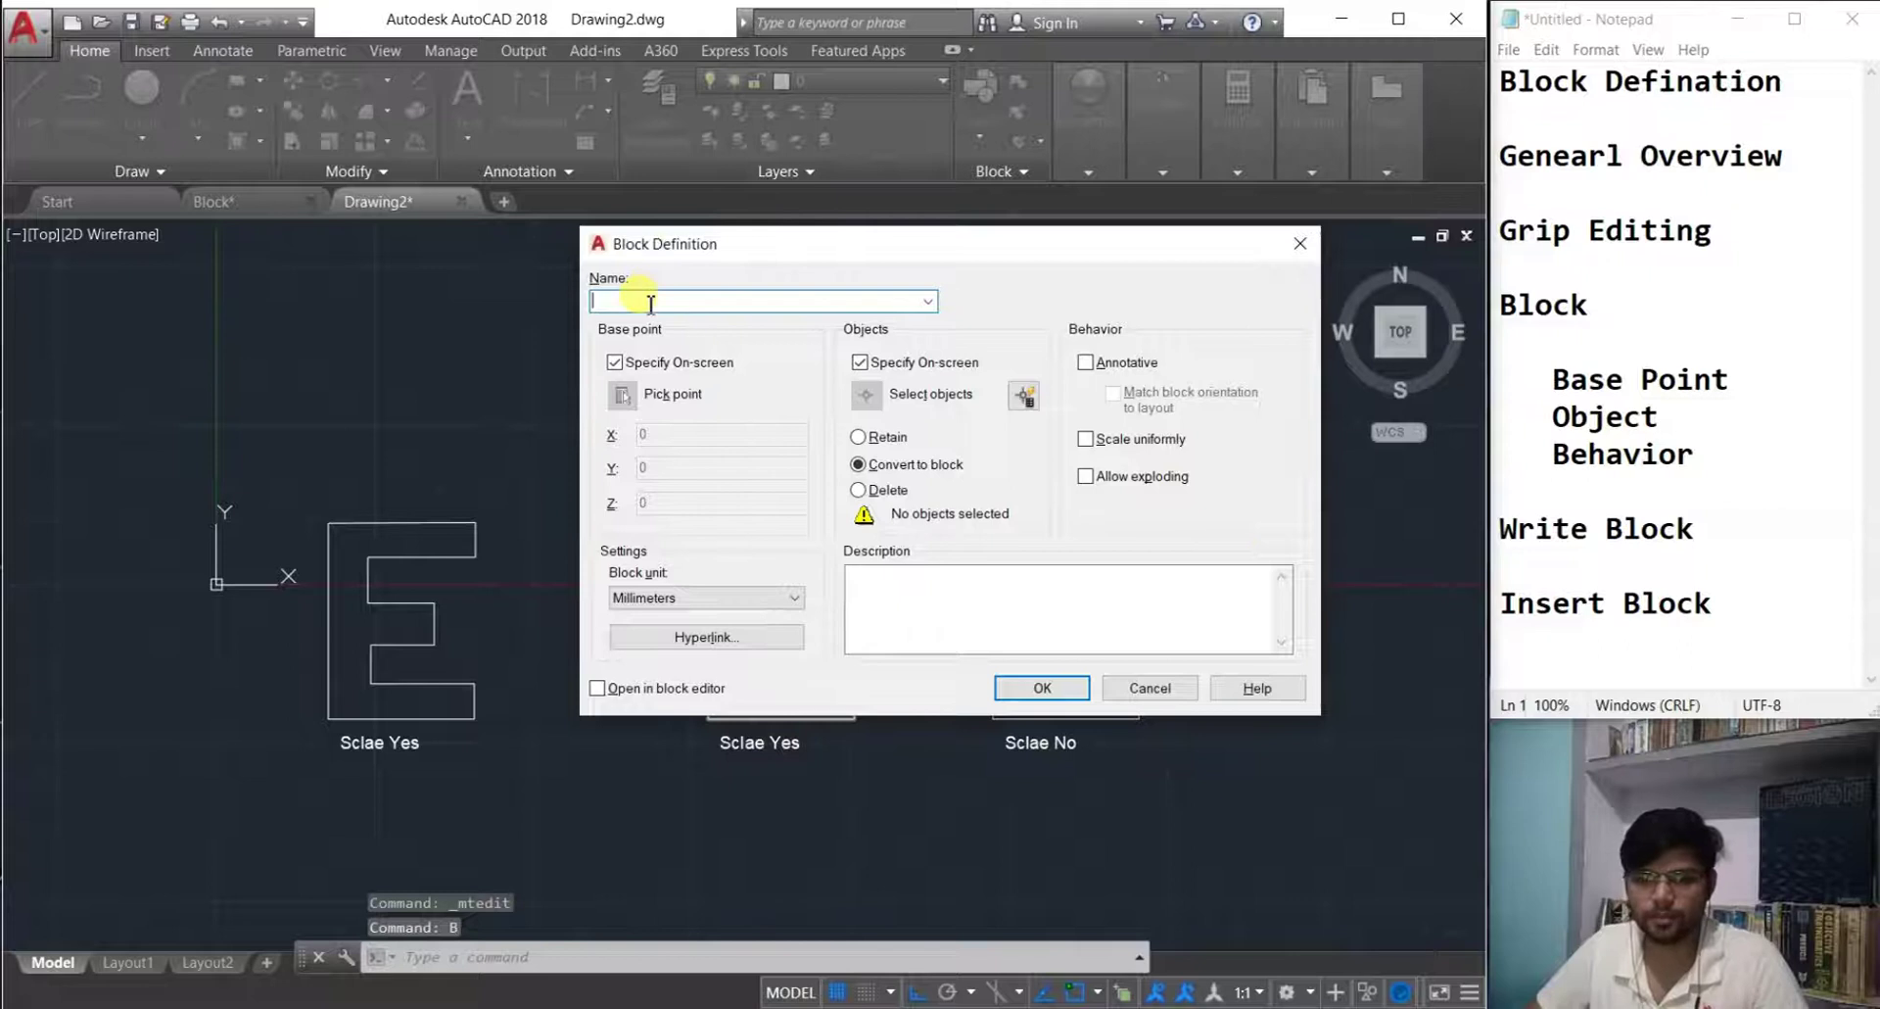
pyautogui.press('capslock')
pyautogui.write('S')
pyautogui.press('capslock')
pyautogui.write('cale Yes')
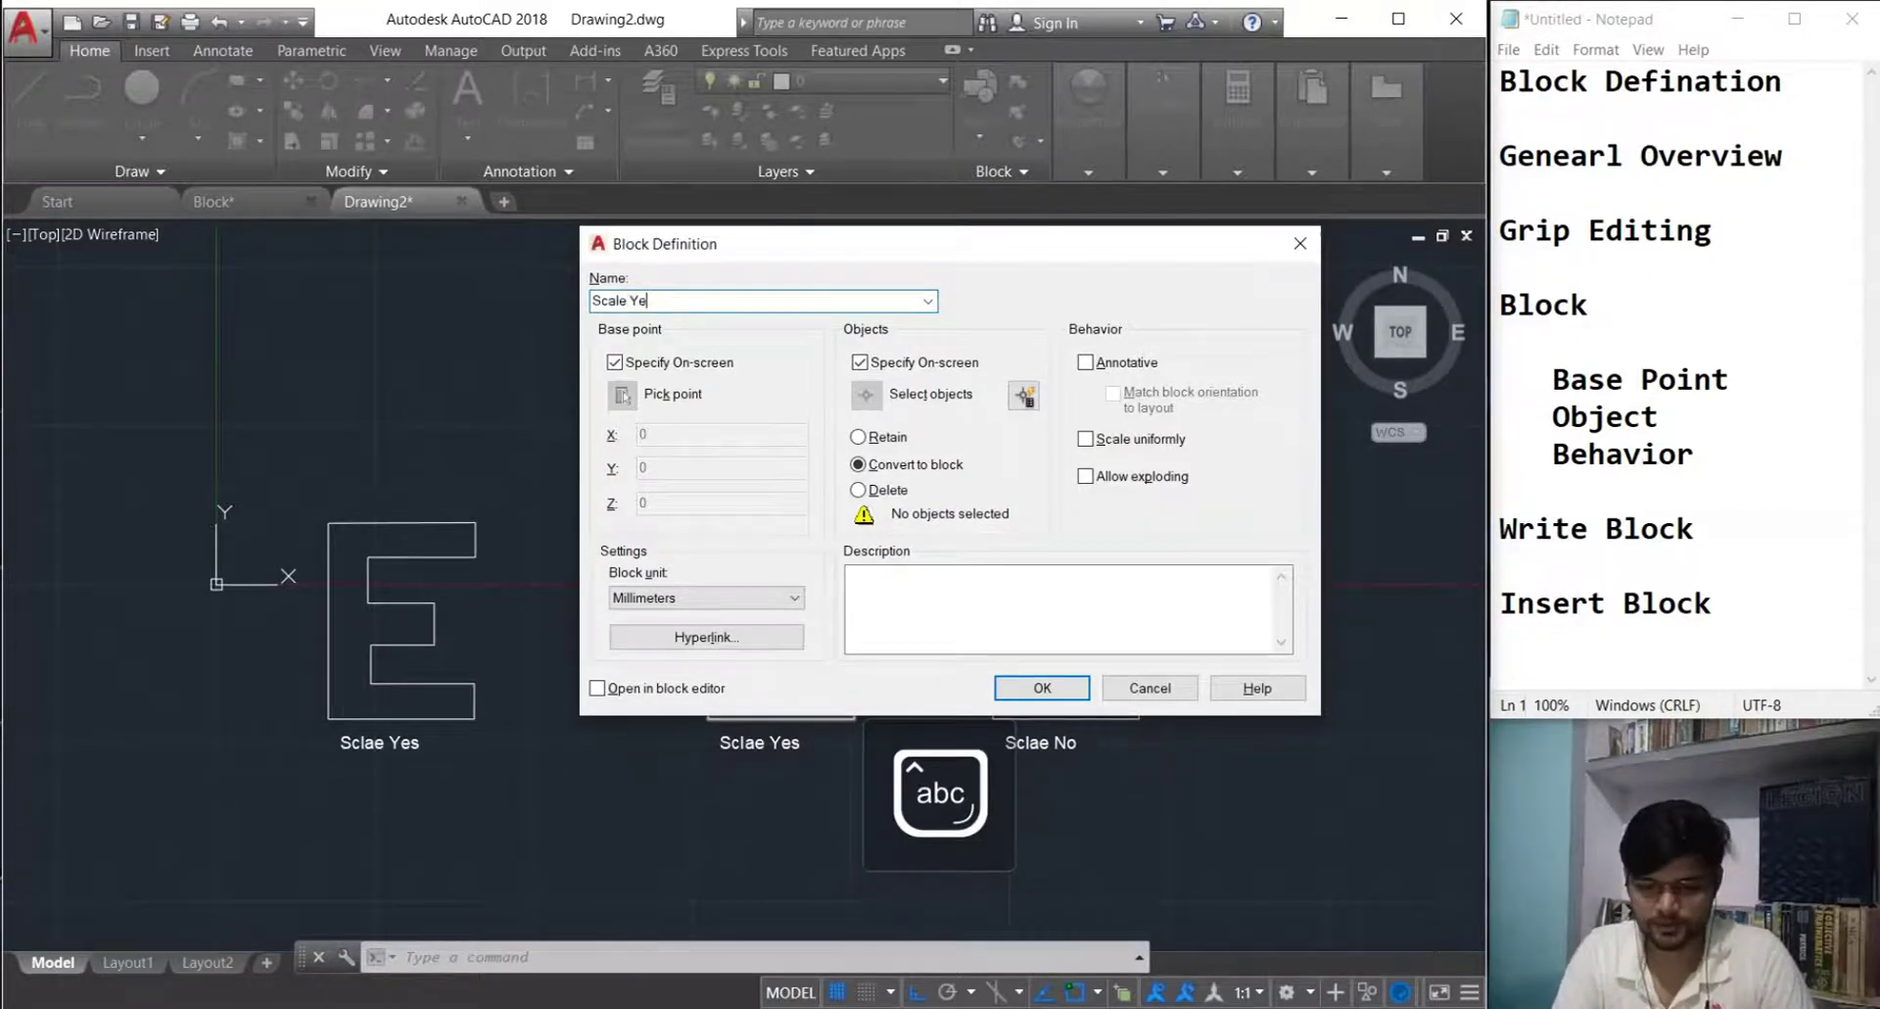
pyautogui.click(1085, 438)
pyautogui.click(1053, 696)
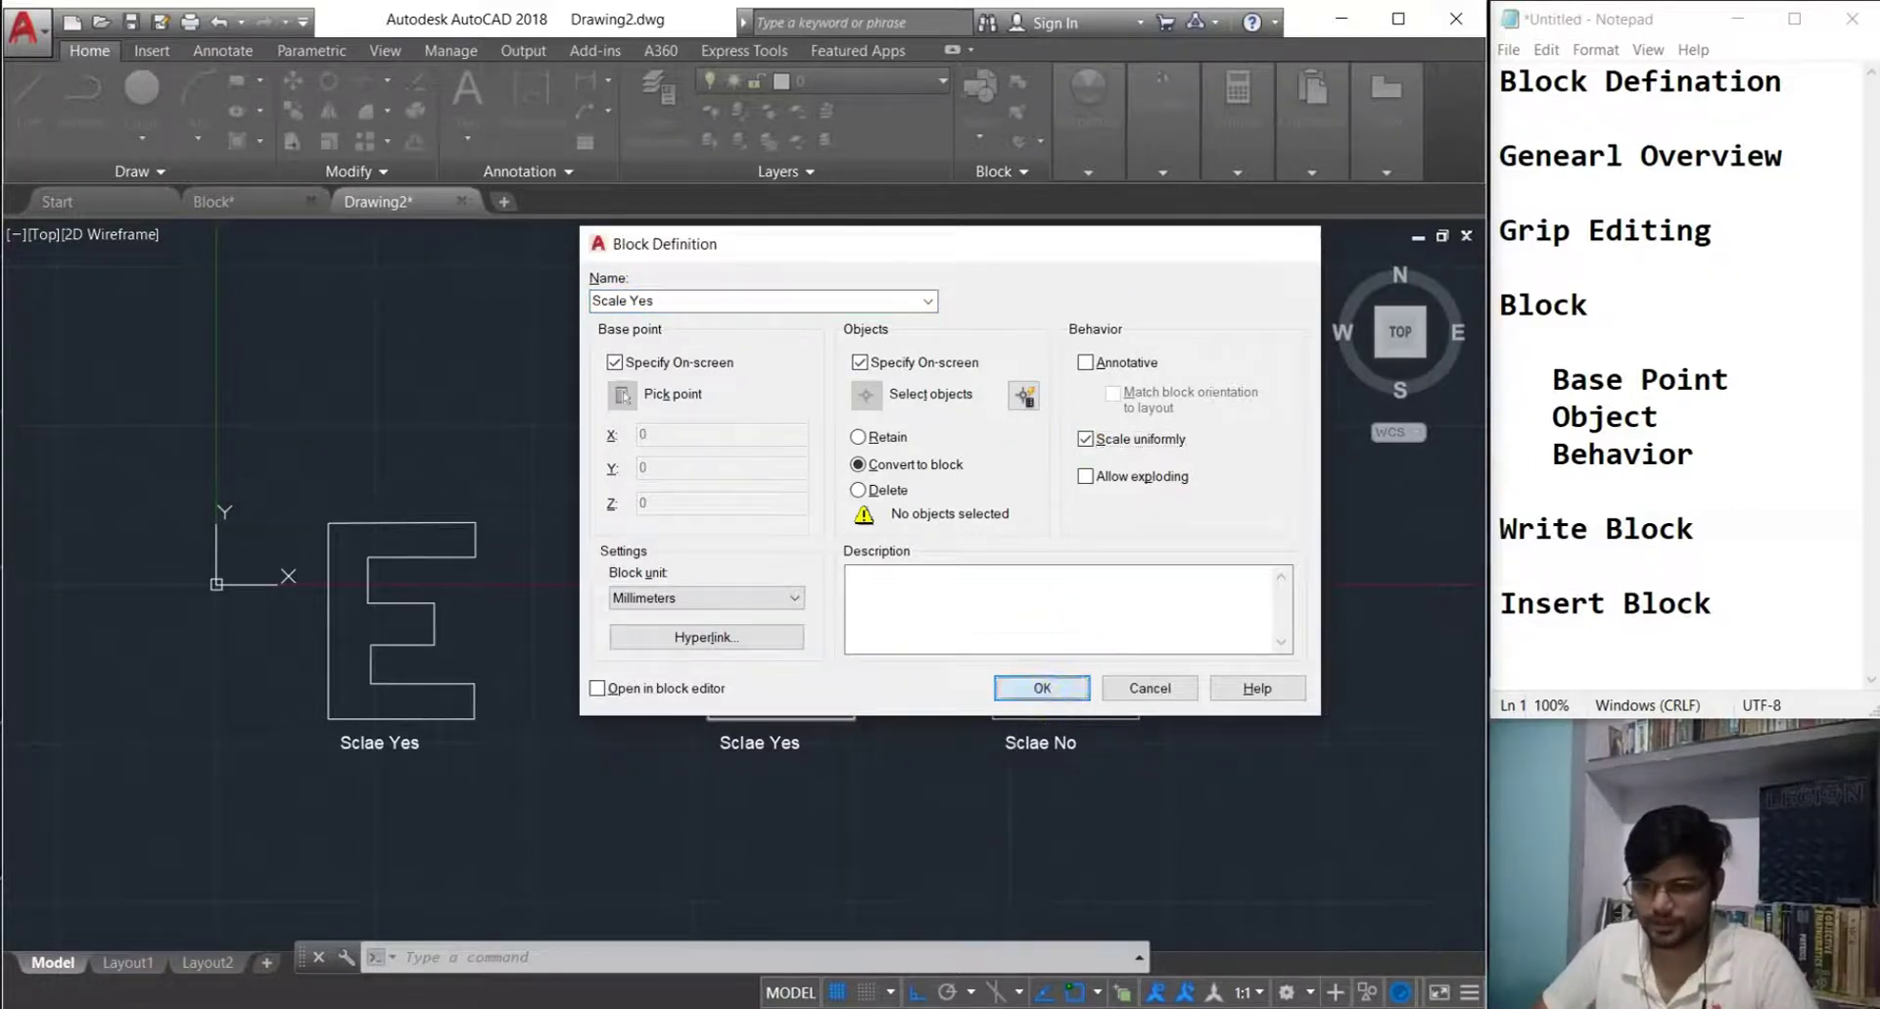
pyautogui.click(708, 718)
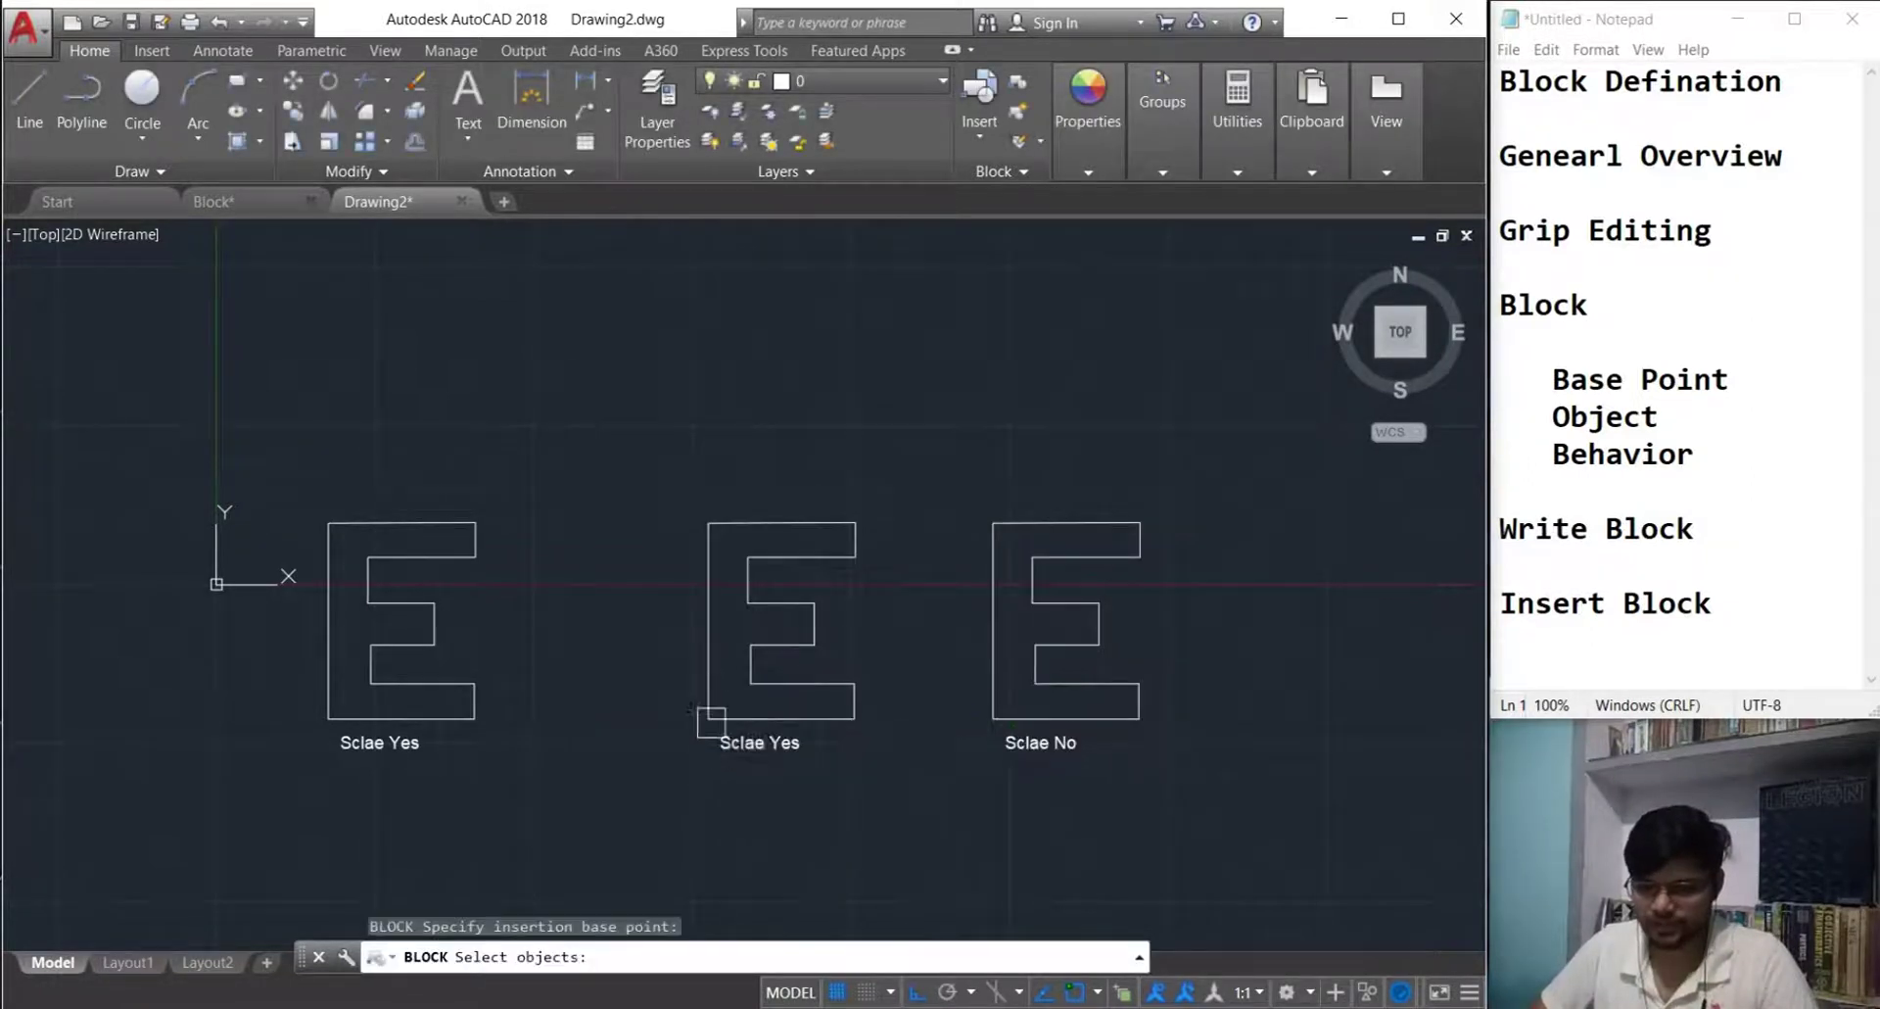
pyautogui.click(870, 789)
pyautogui.click(665, 483)
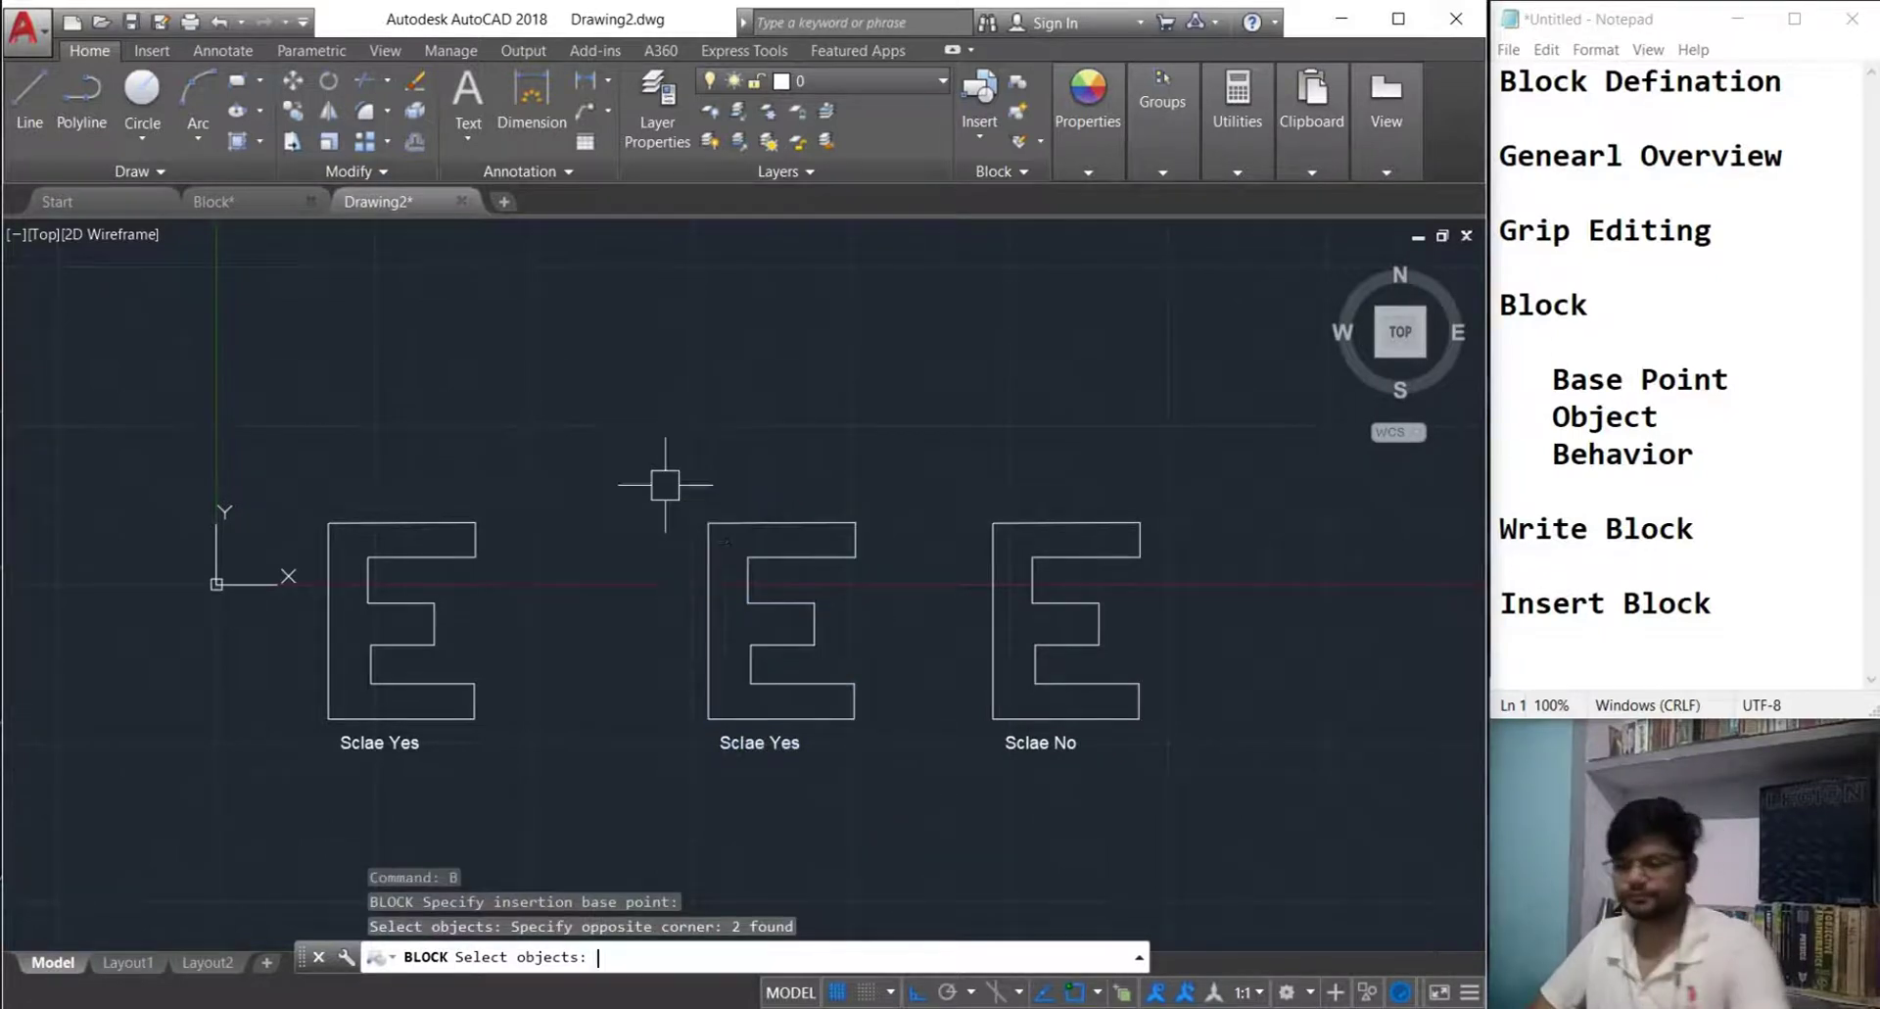
pyautogui.press('Return')
# - Define the third E and its label as block 'Sclae No', based at its lower-left corner
pyautogui.write('B')
pyautogui.press('Return')
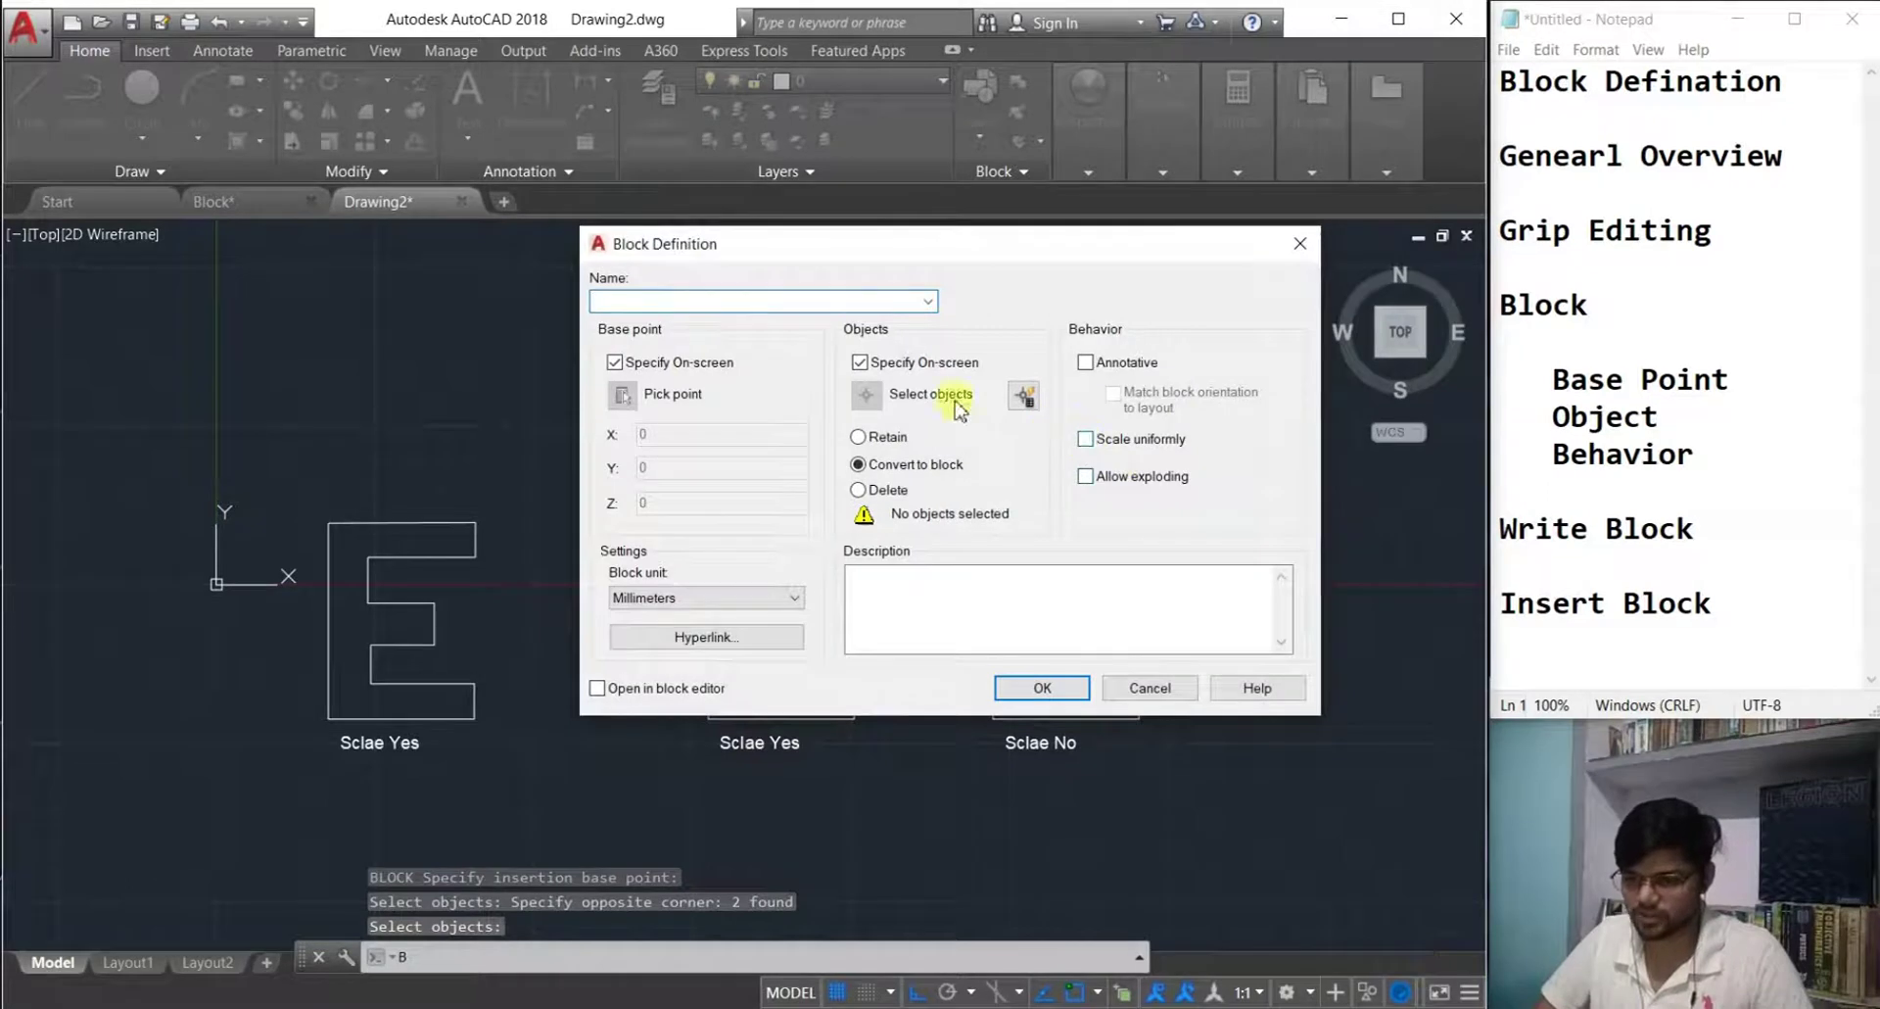
pyautogui.press('capslock')
pyautogui.write('S')
pyautogui.press('capslock')
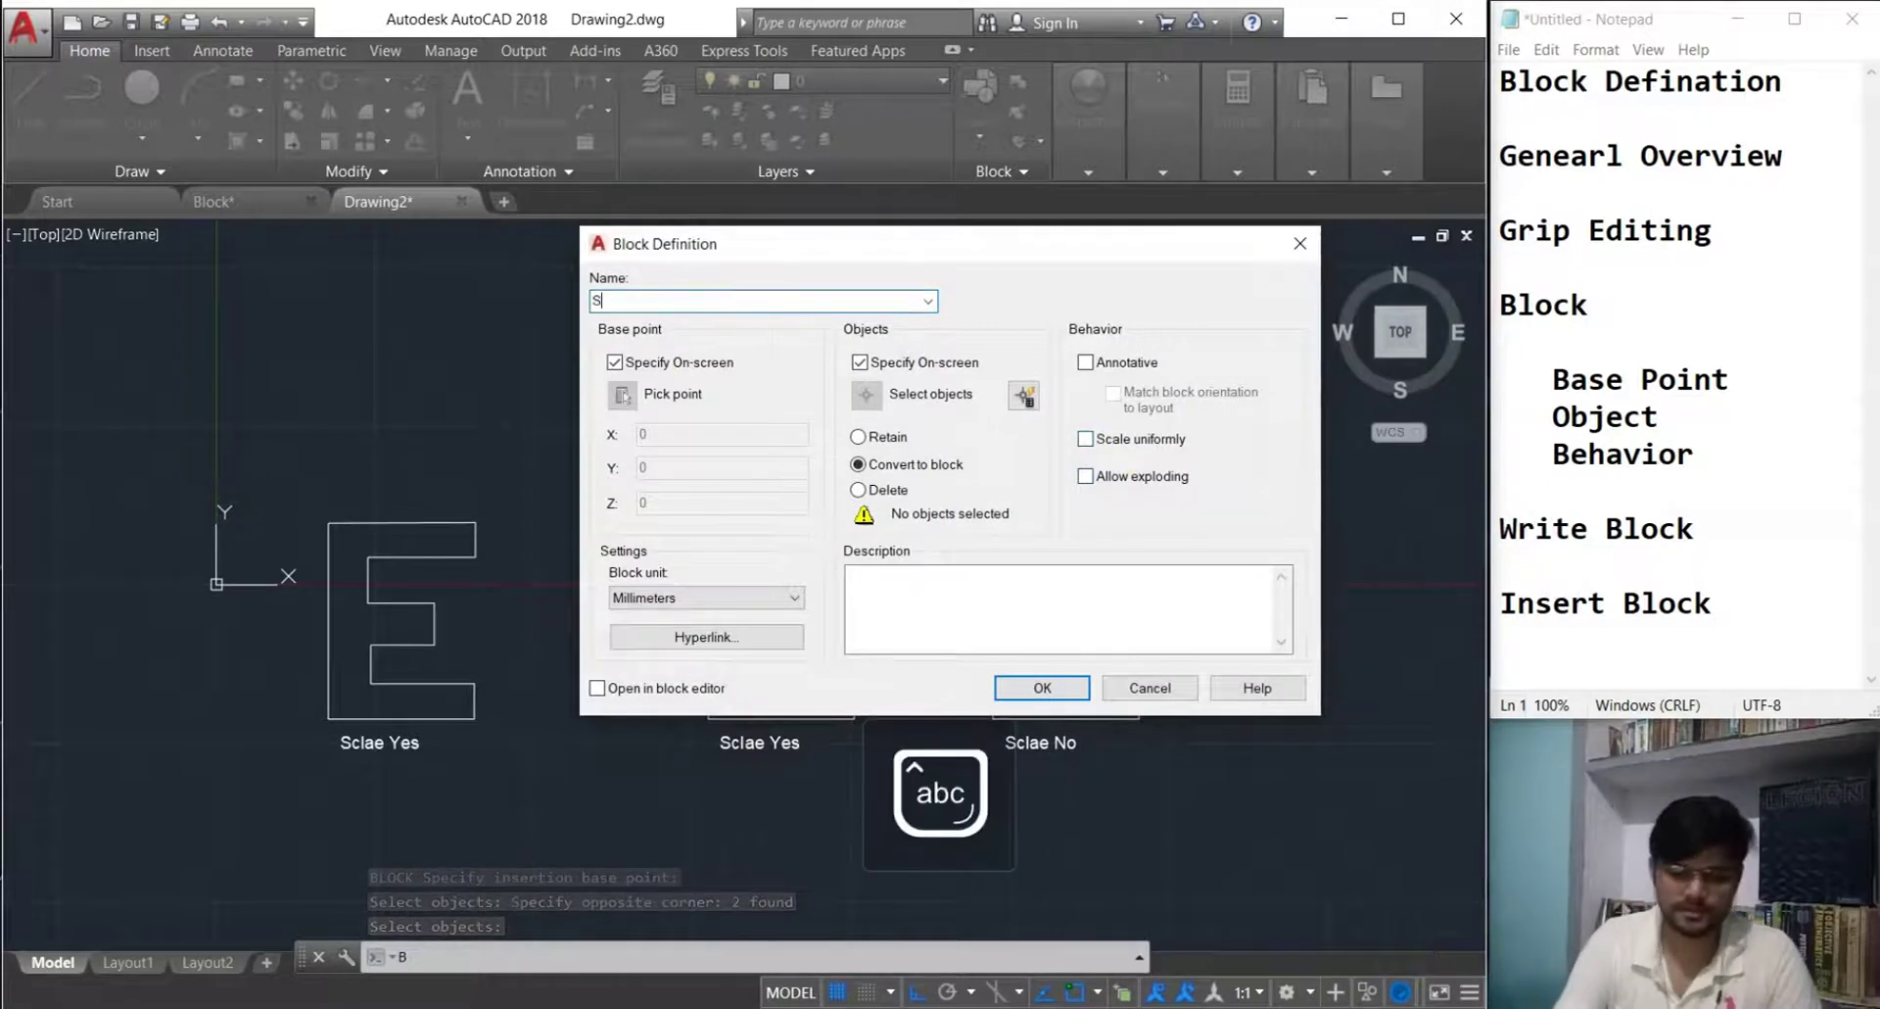
pyautogui.write('clae No')
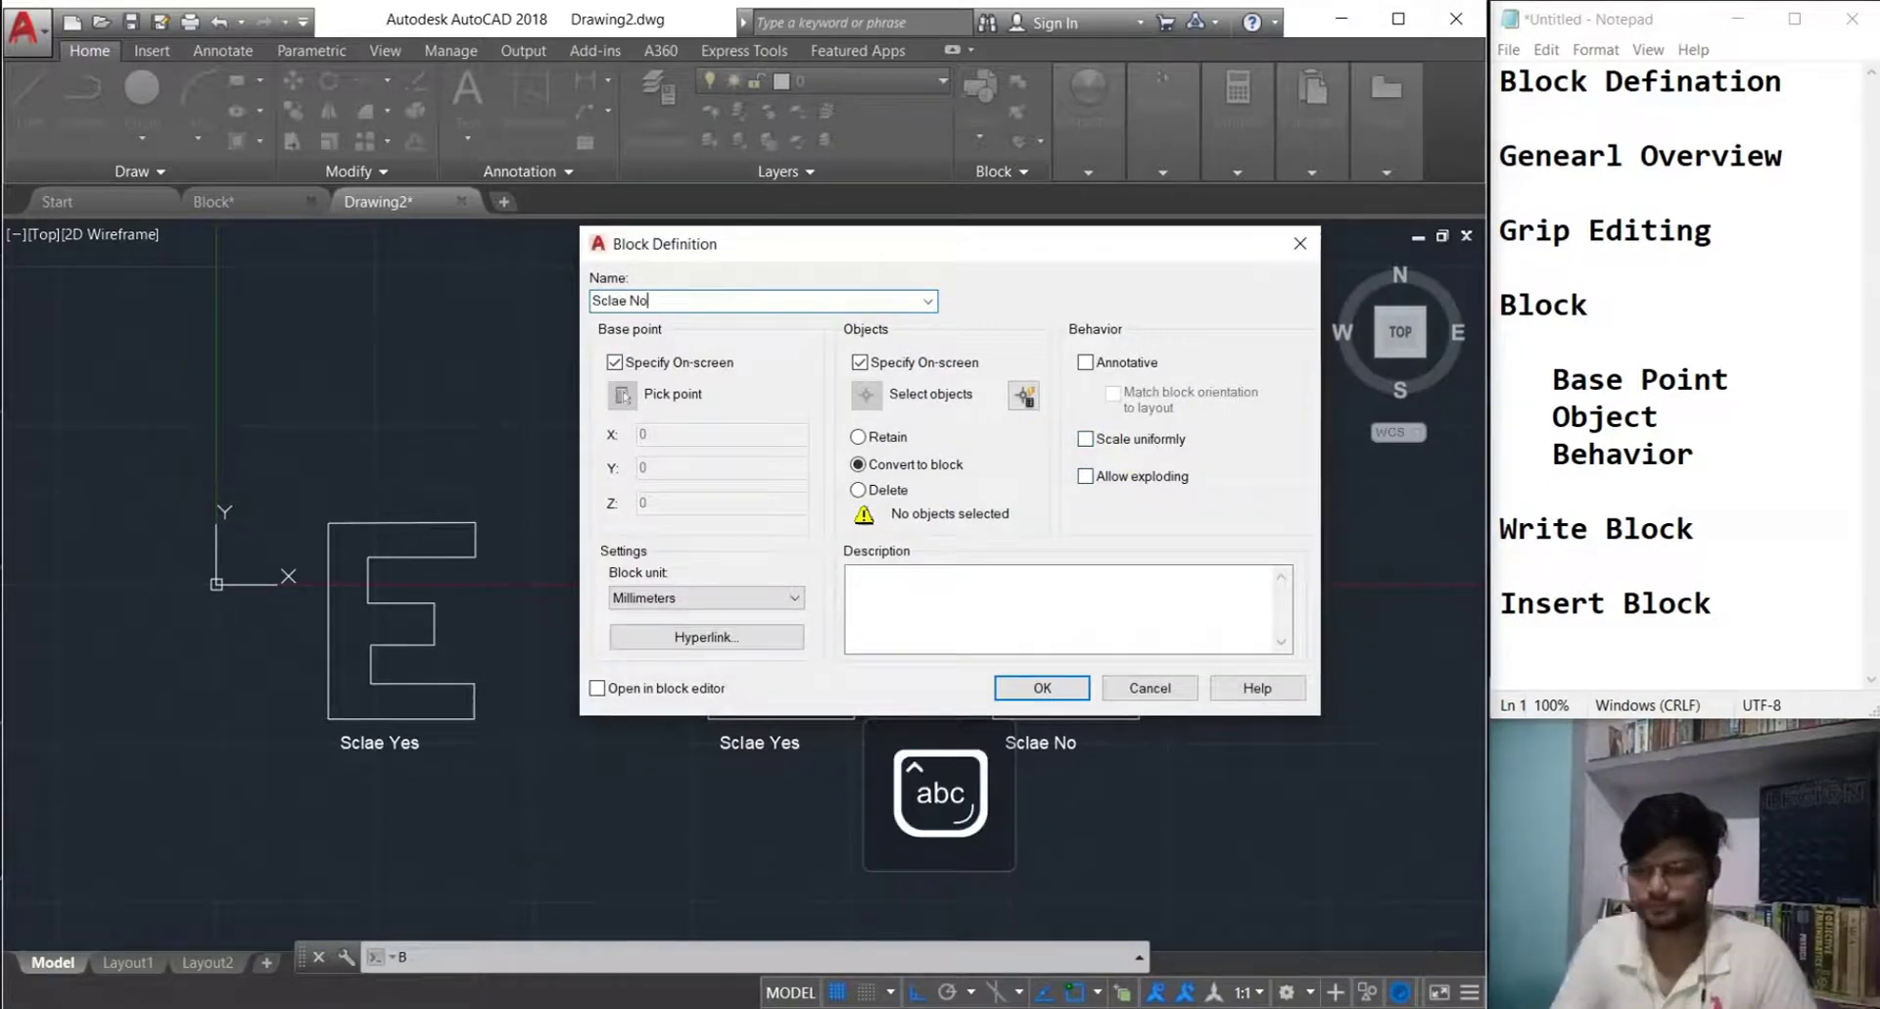
pyautogui.click(1032, 698)
pyautogui.click(993, 718)
pyautogui.click(1241, 802)
pyautogui.click(870, 445)
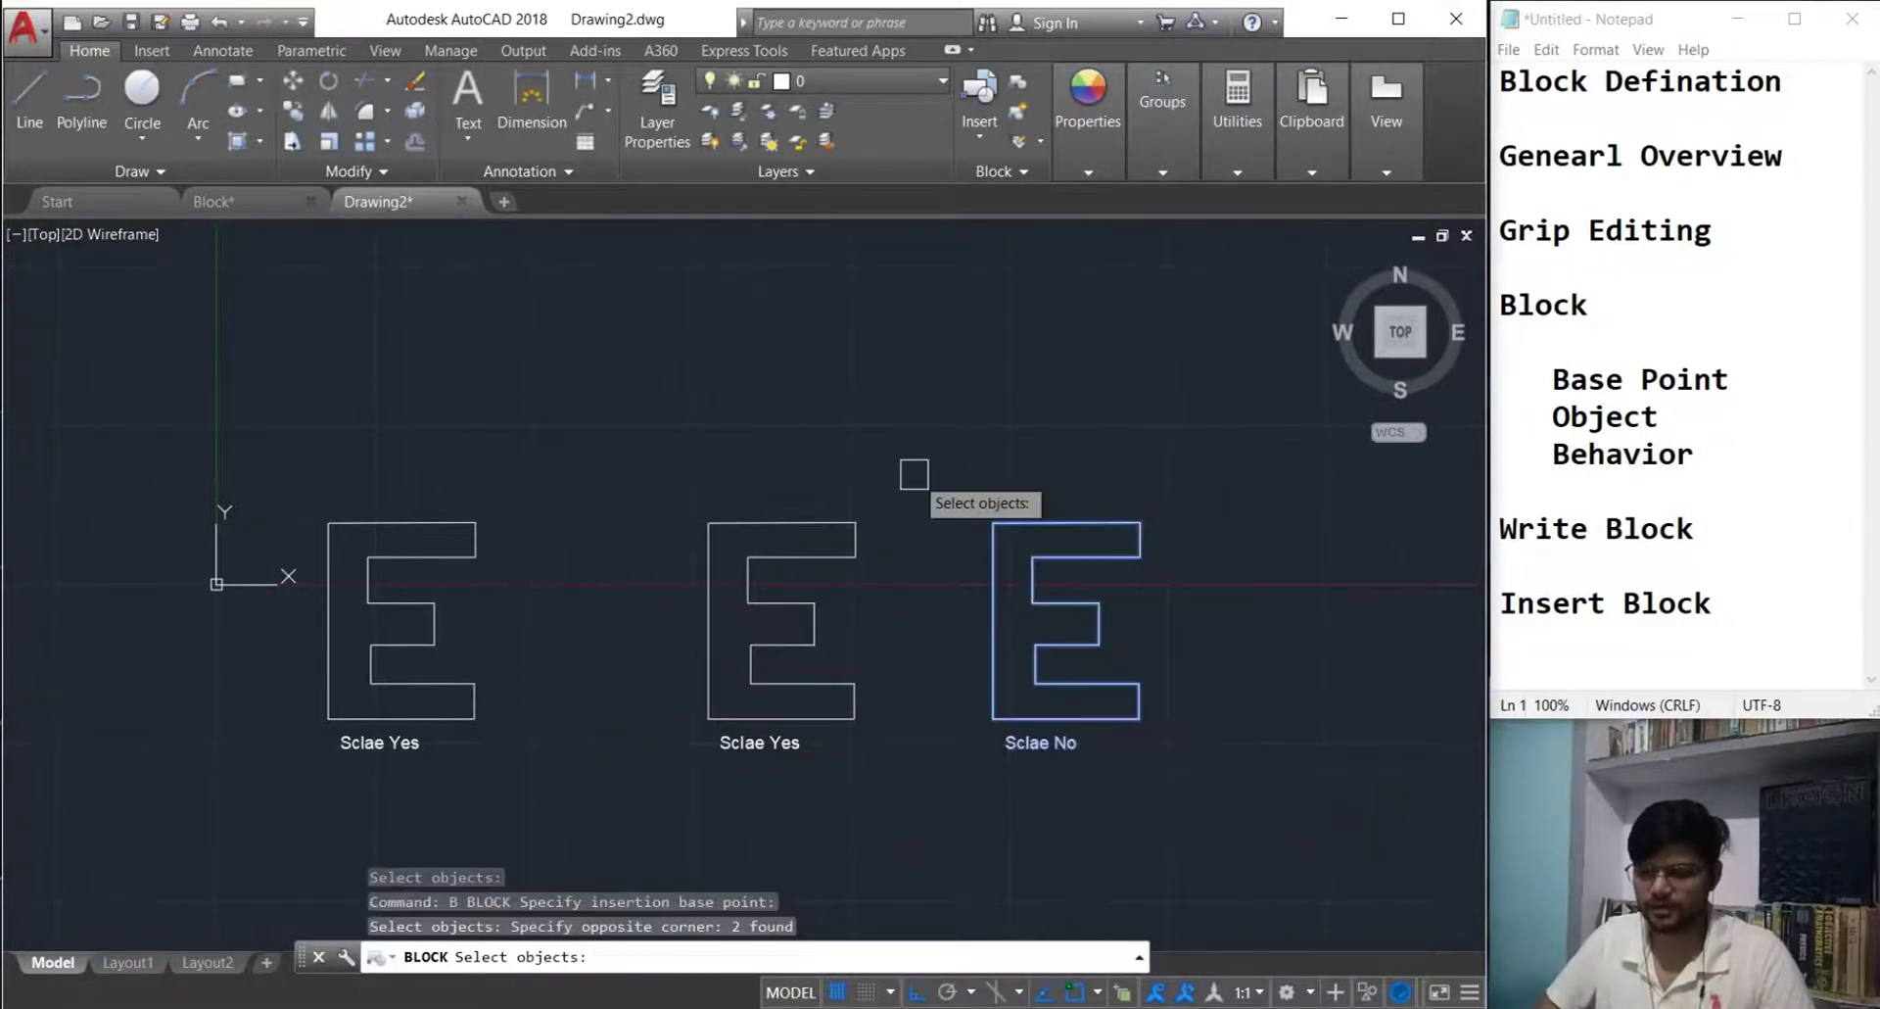
pyautogui.press('Return')
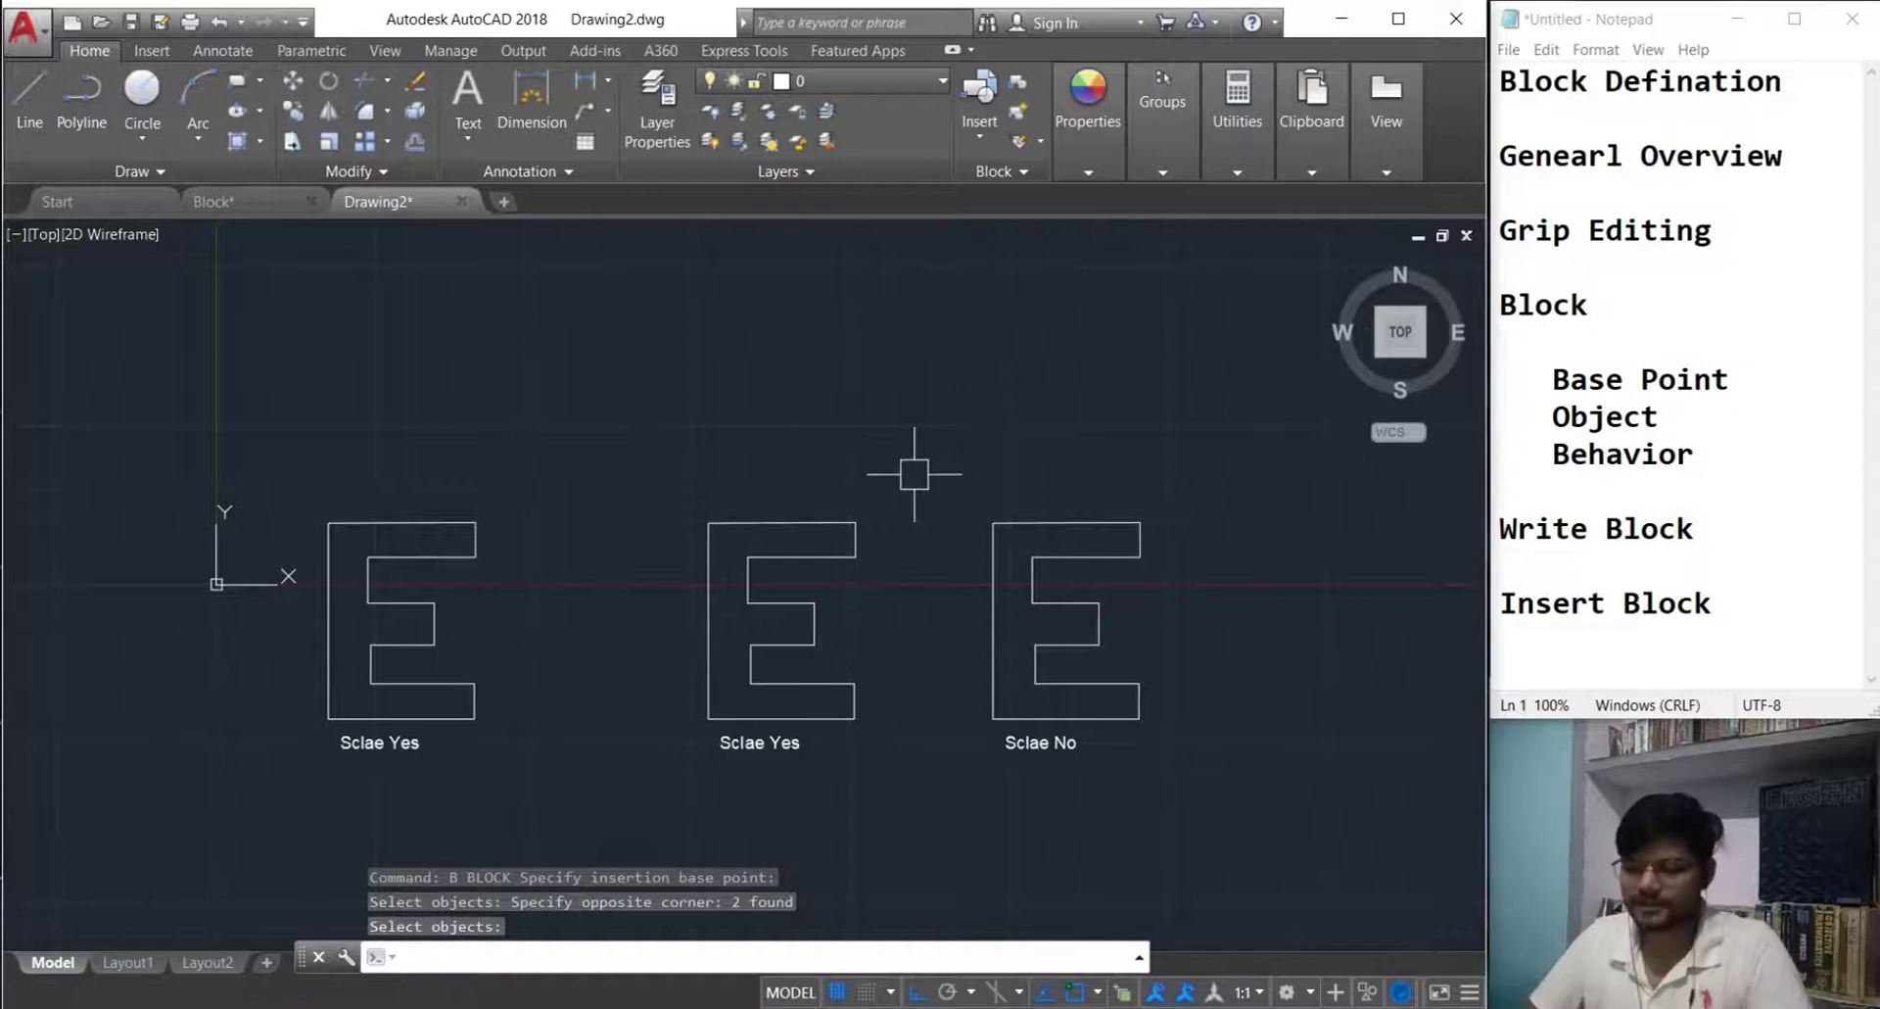
# - Check that the middle and third E's are each a single block
pyautogui.click(840, 699)
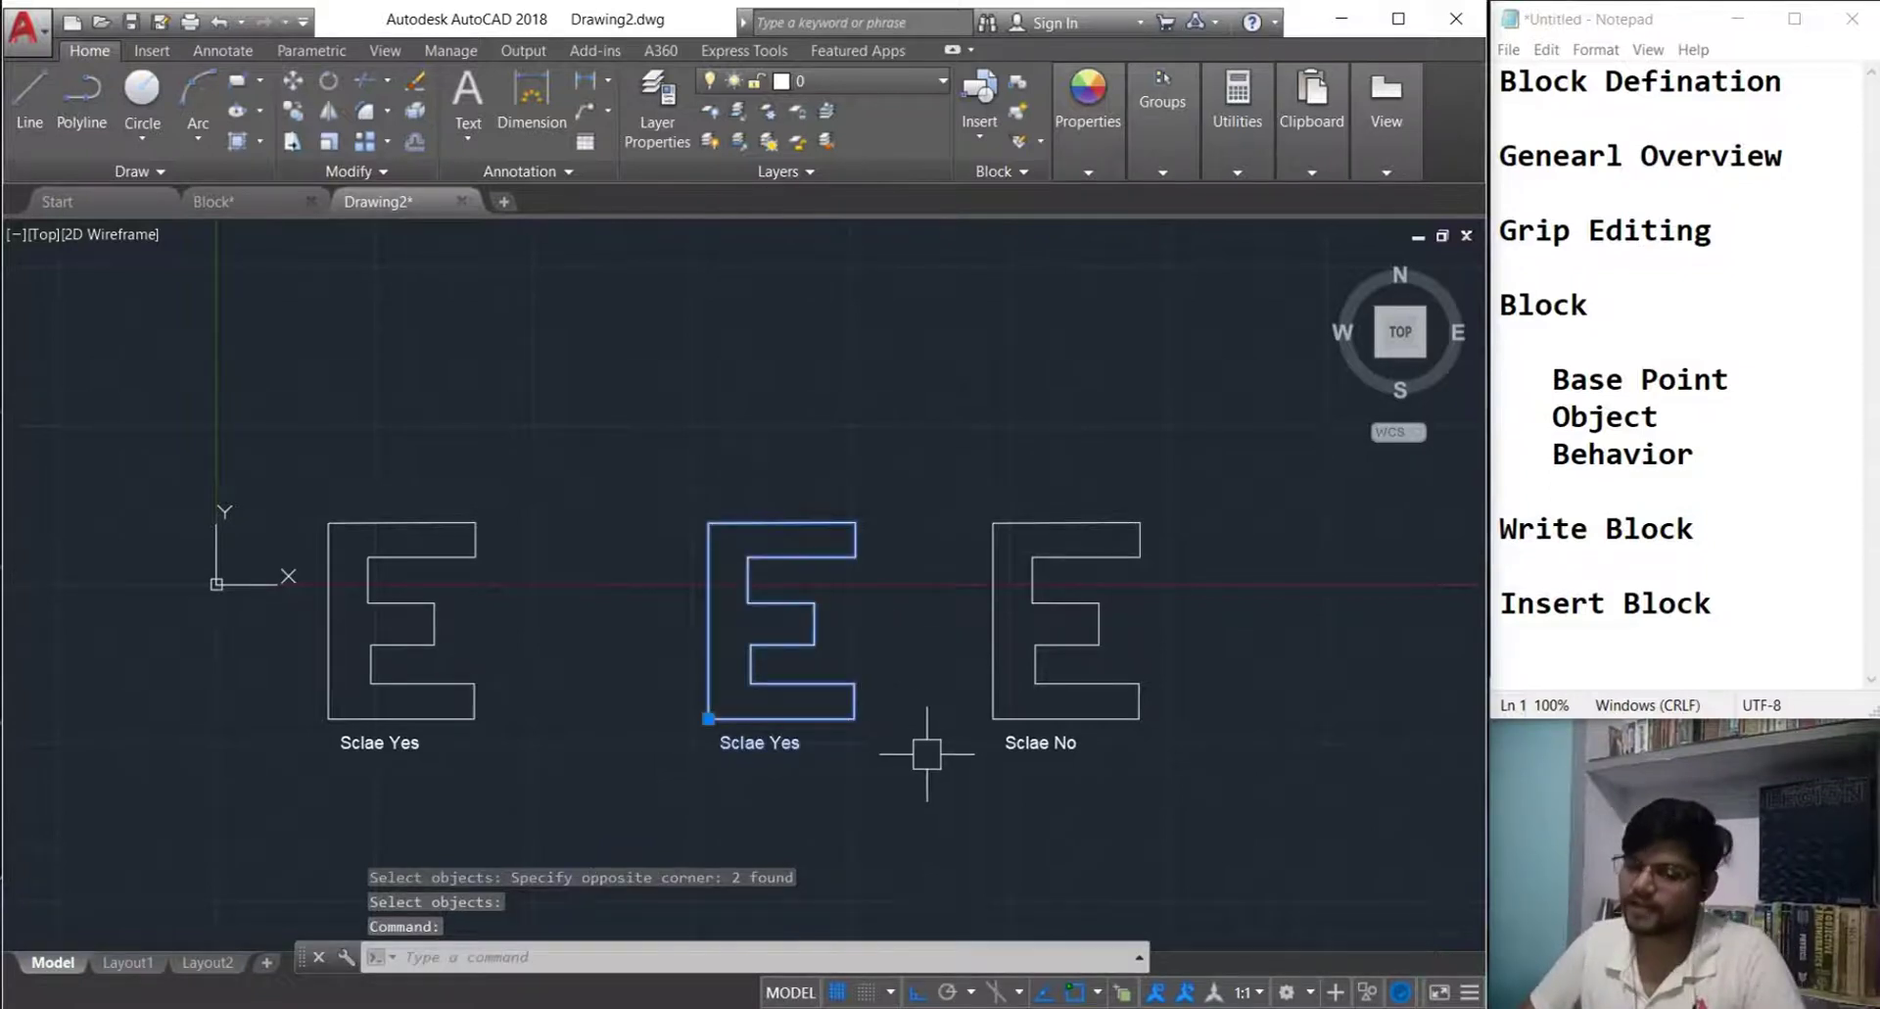
pyautogui.press('Escape')
pyautogui.click(1126, 710)
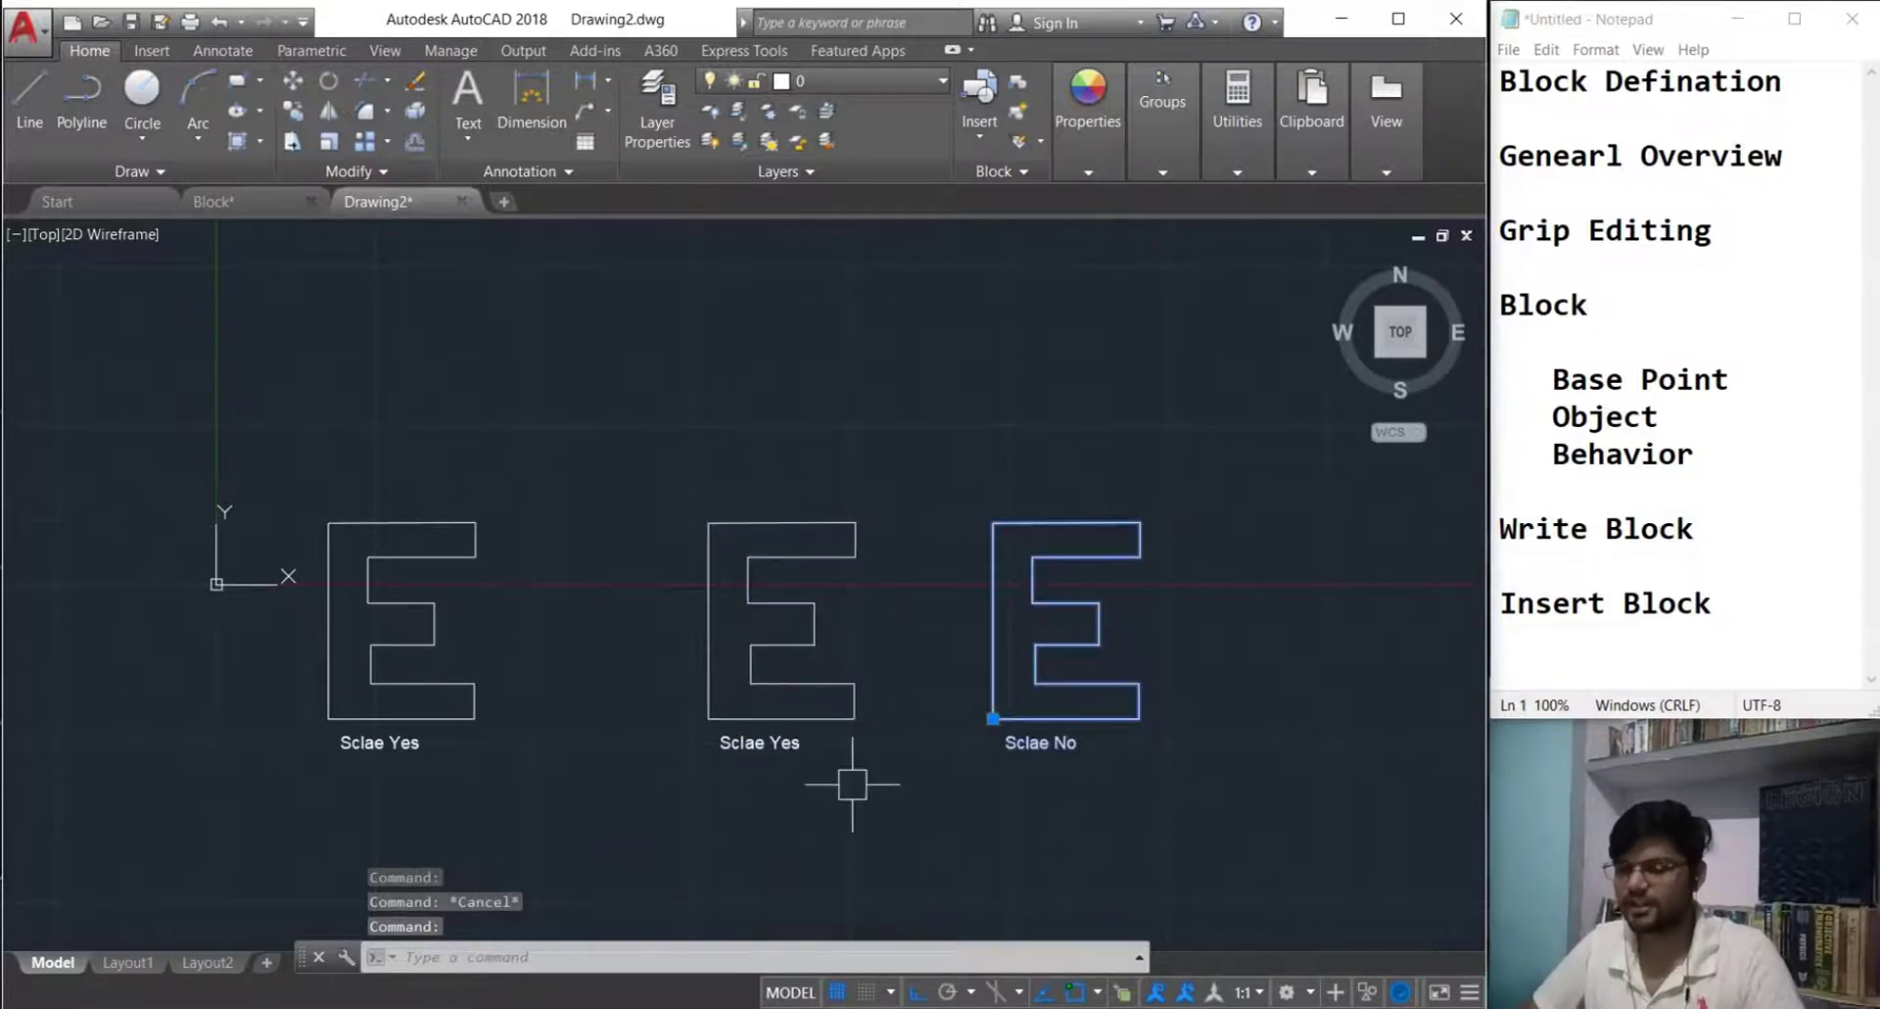
pyautogui.press('Escape')
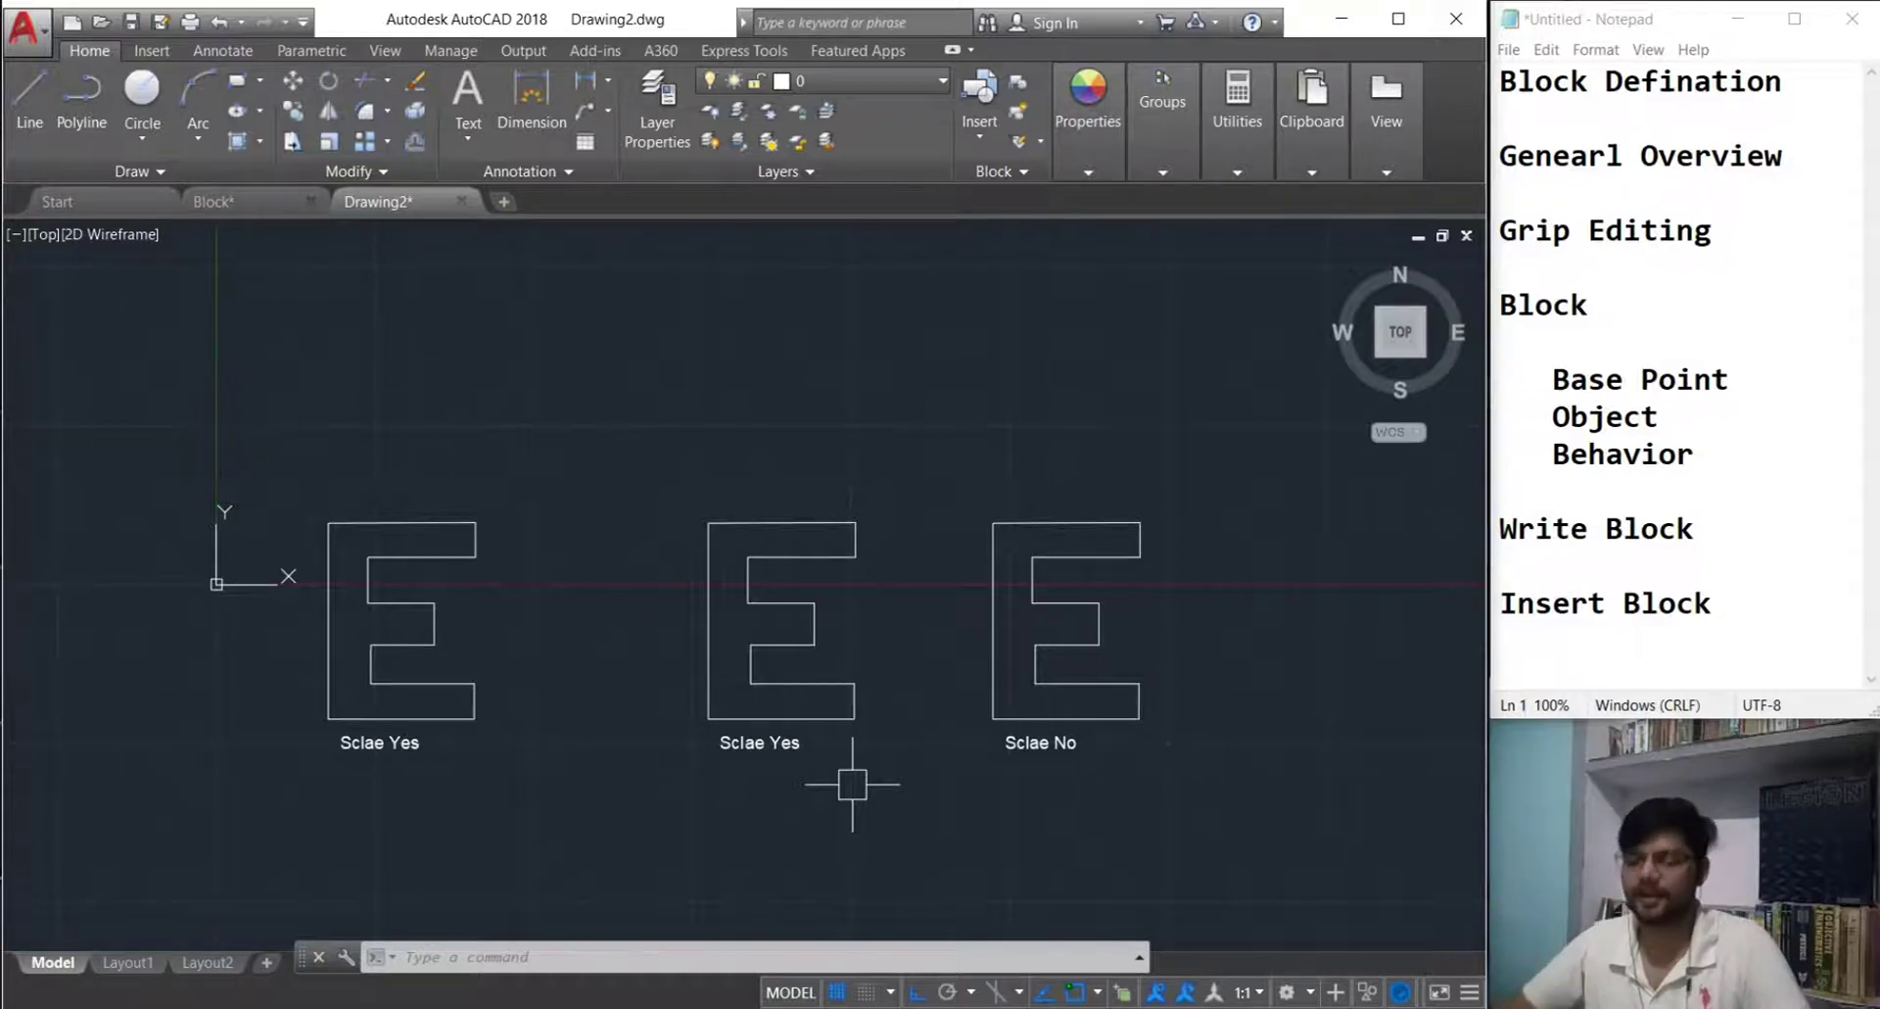
# - Set up insertion of the Scale Yes block at X scale 2
pyautogui.write('I')
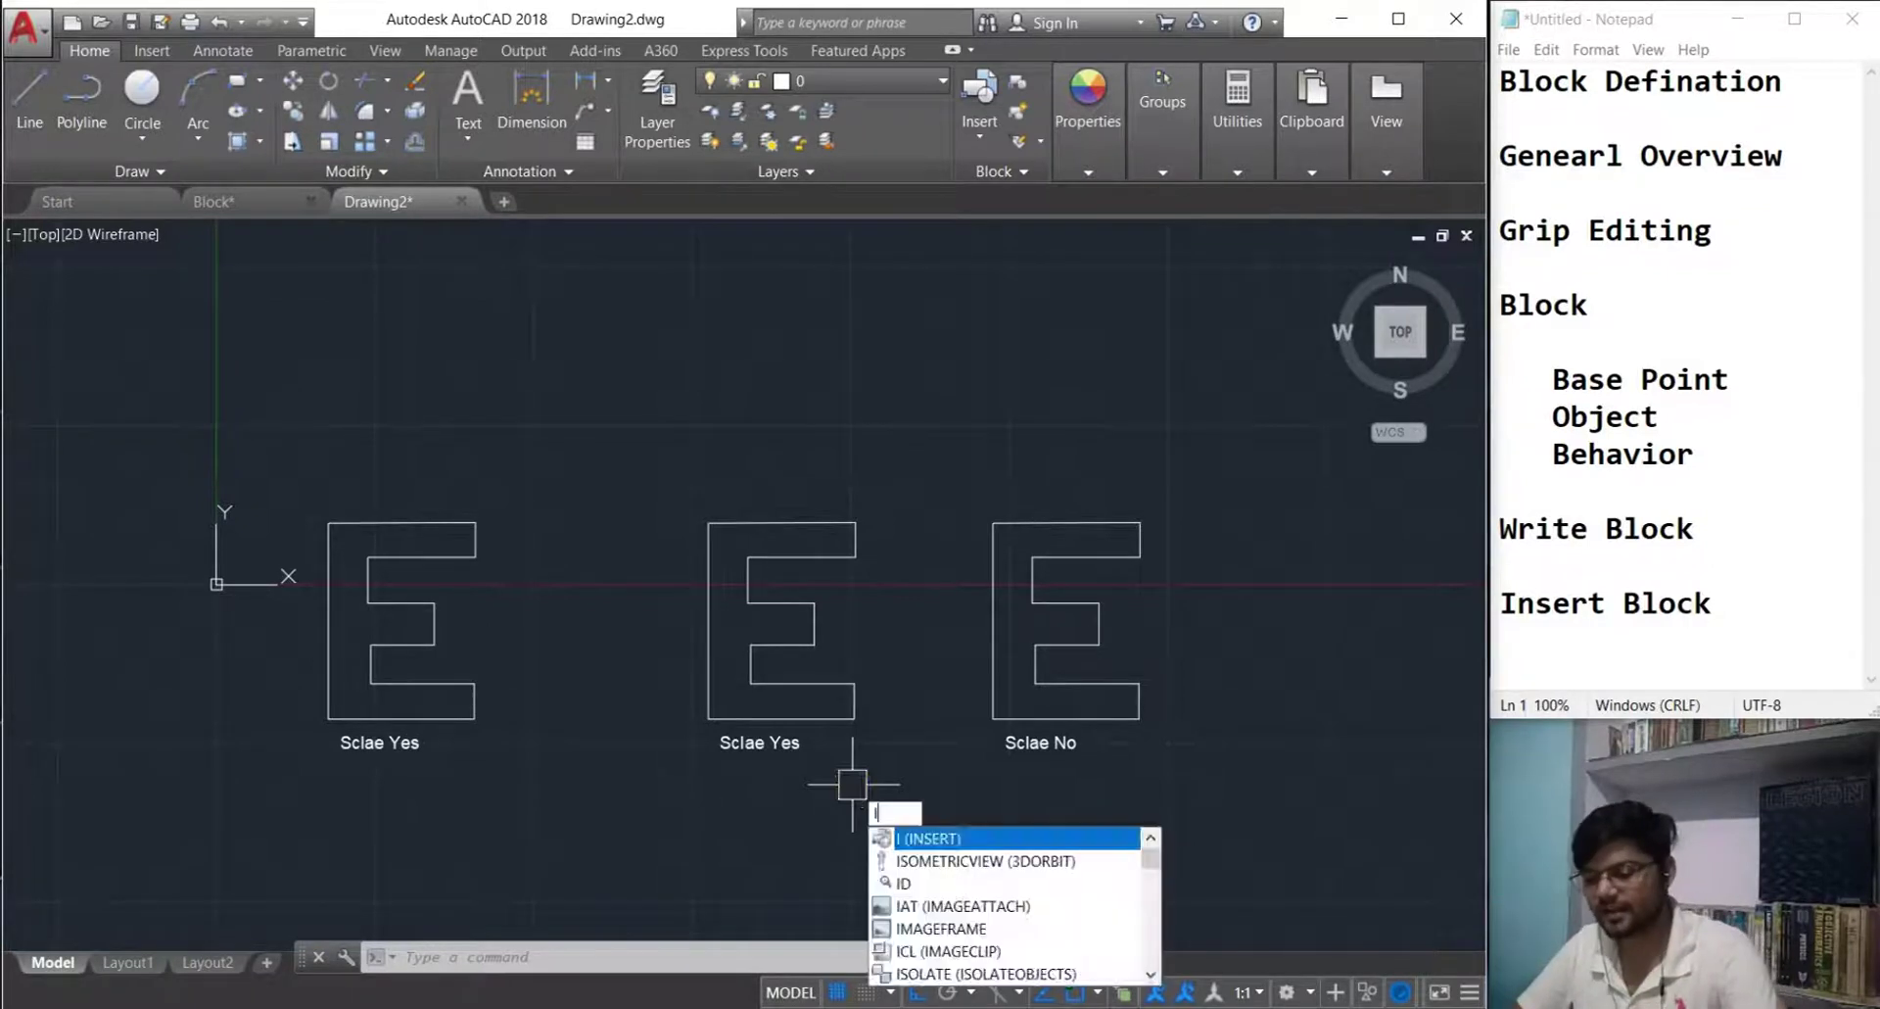
pyautogui.press('Return')
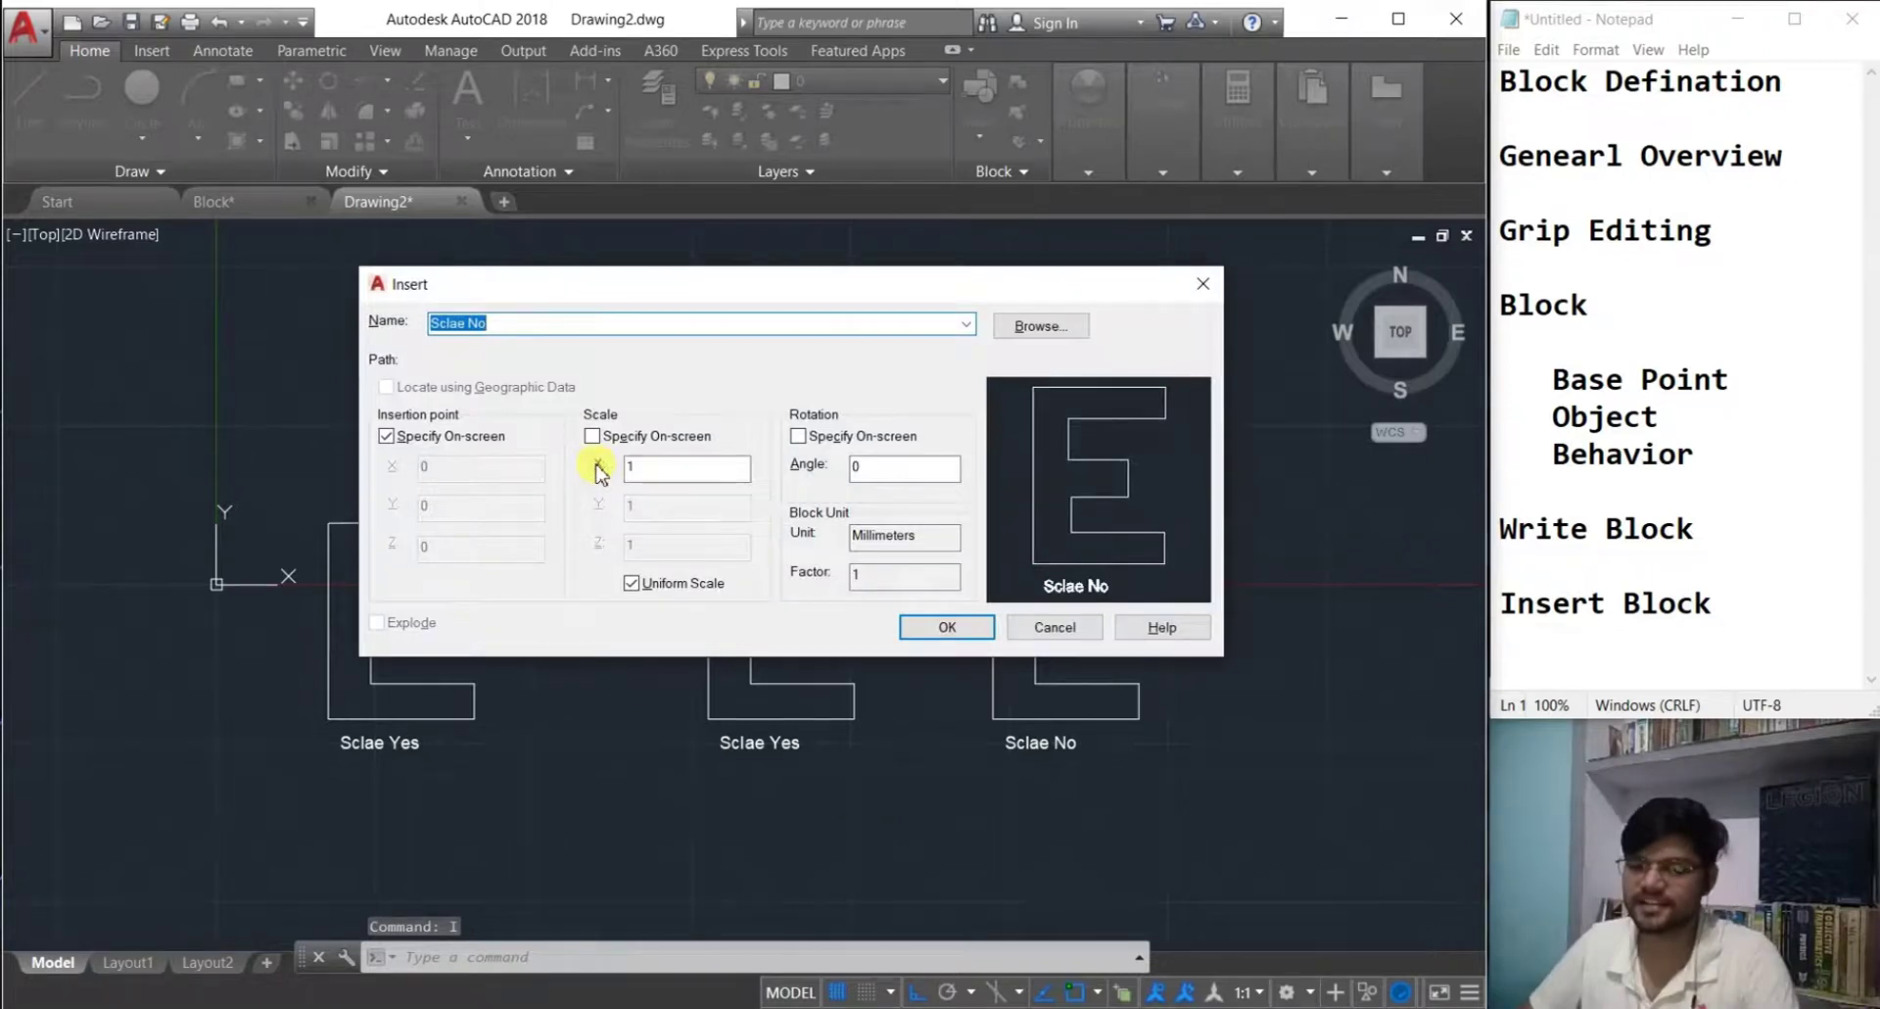
pyautogui.click(966, 324)
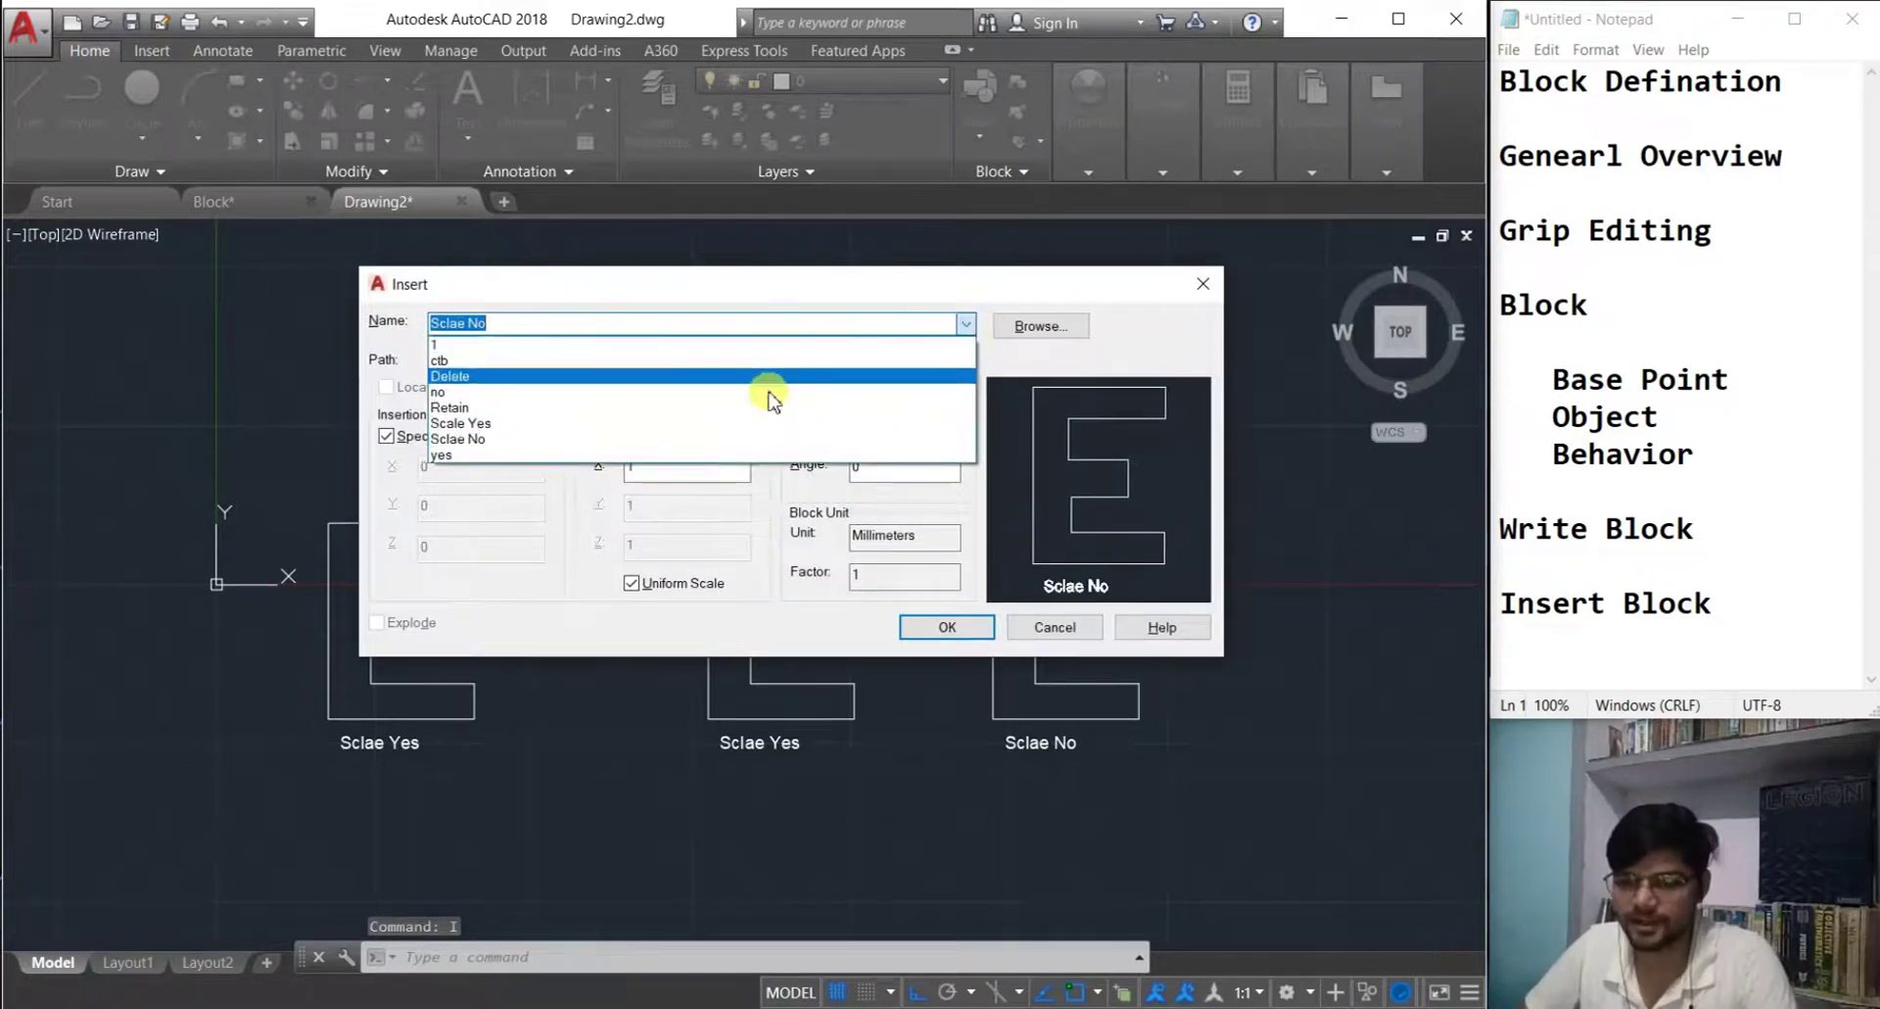
pyautogui.click(580, 422)
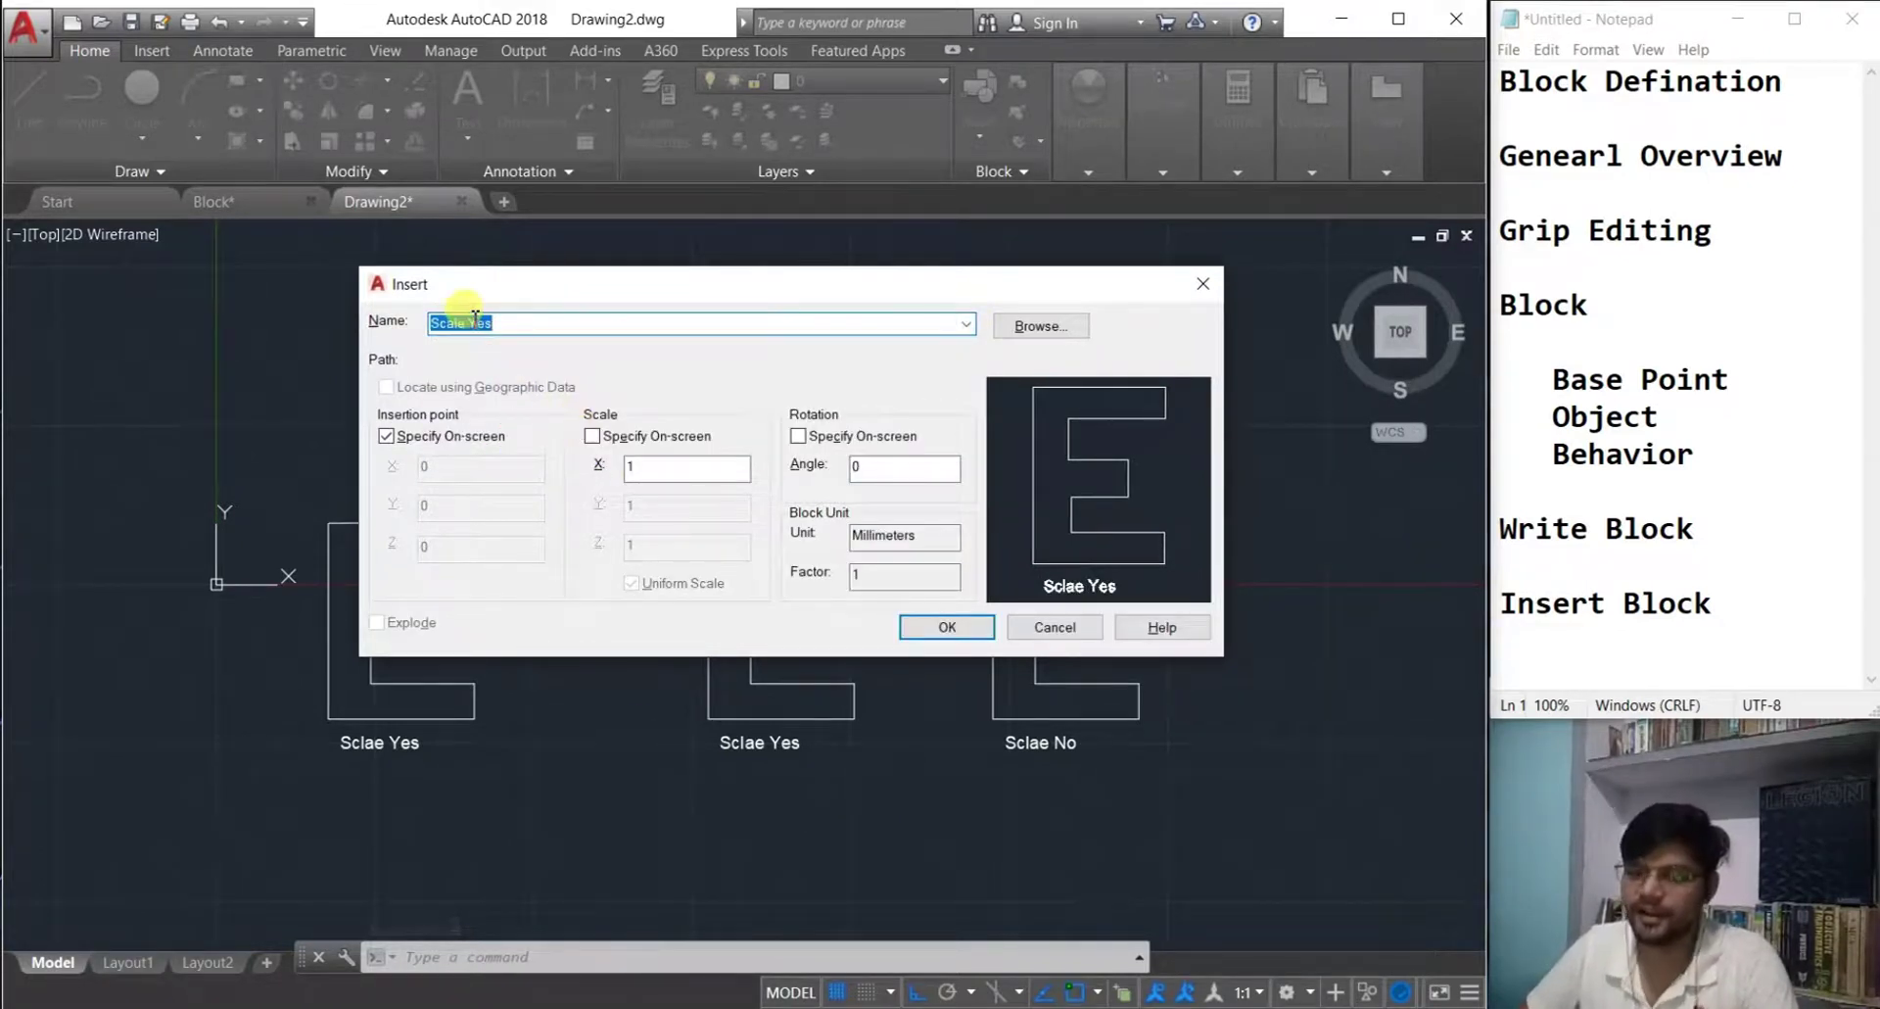
pyautogui.moveTo(495, 285); pyautogui.dragTo(443, 283)
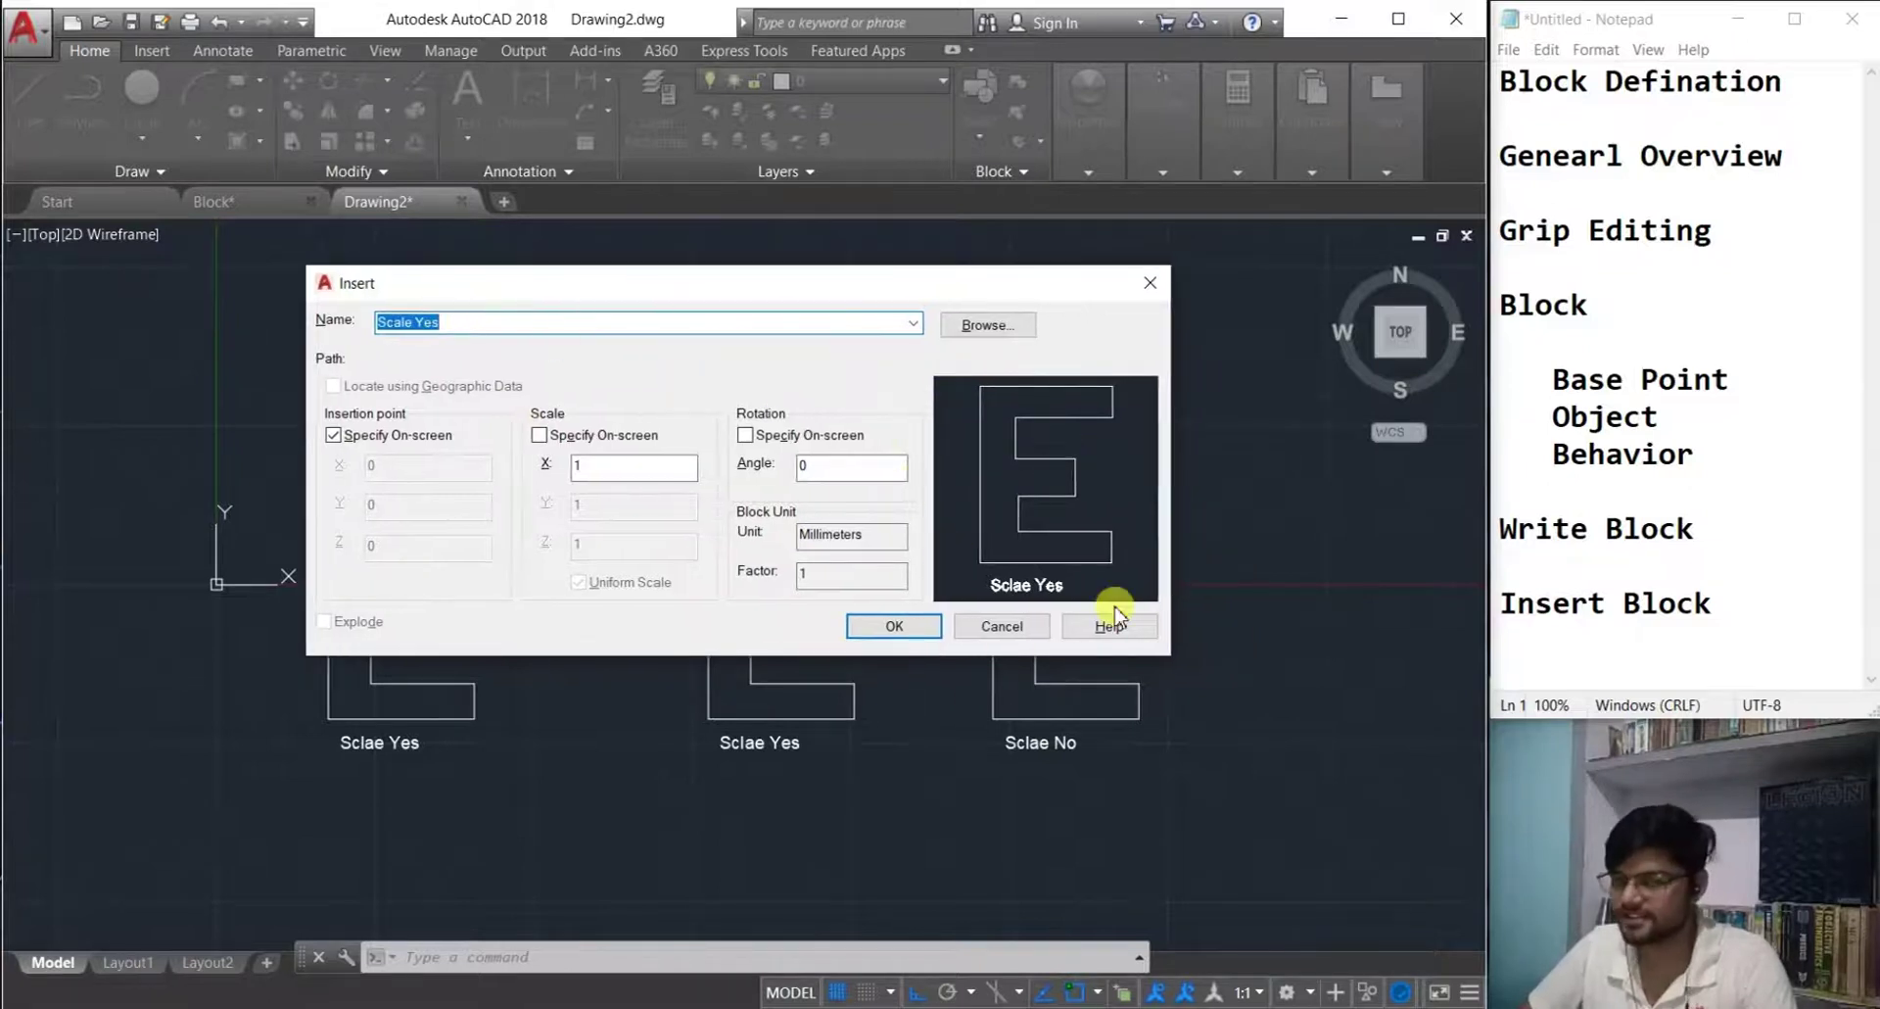
pyautogui.doubleClick(588, 466)
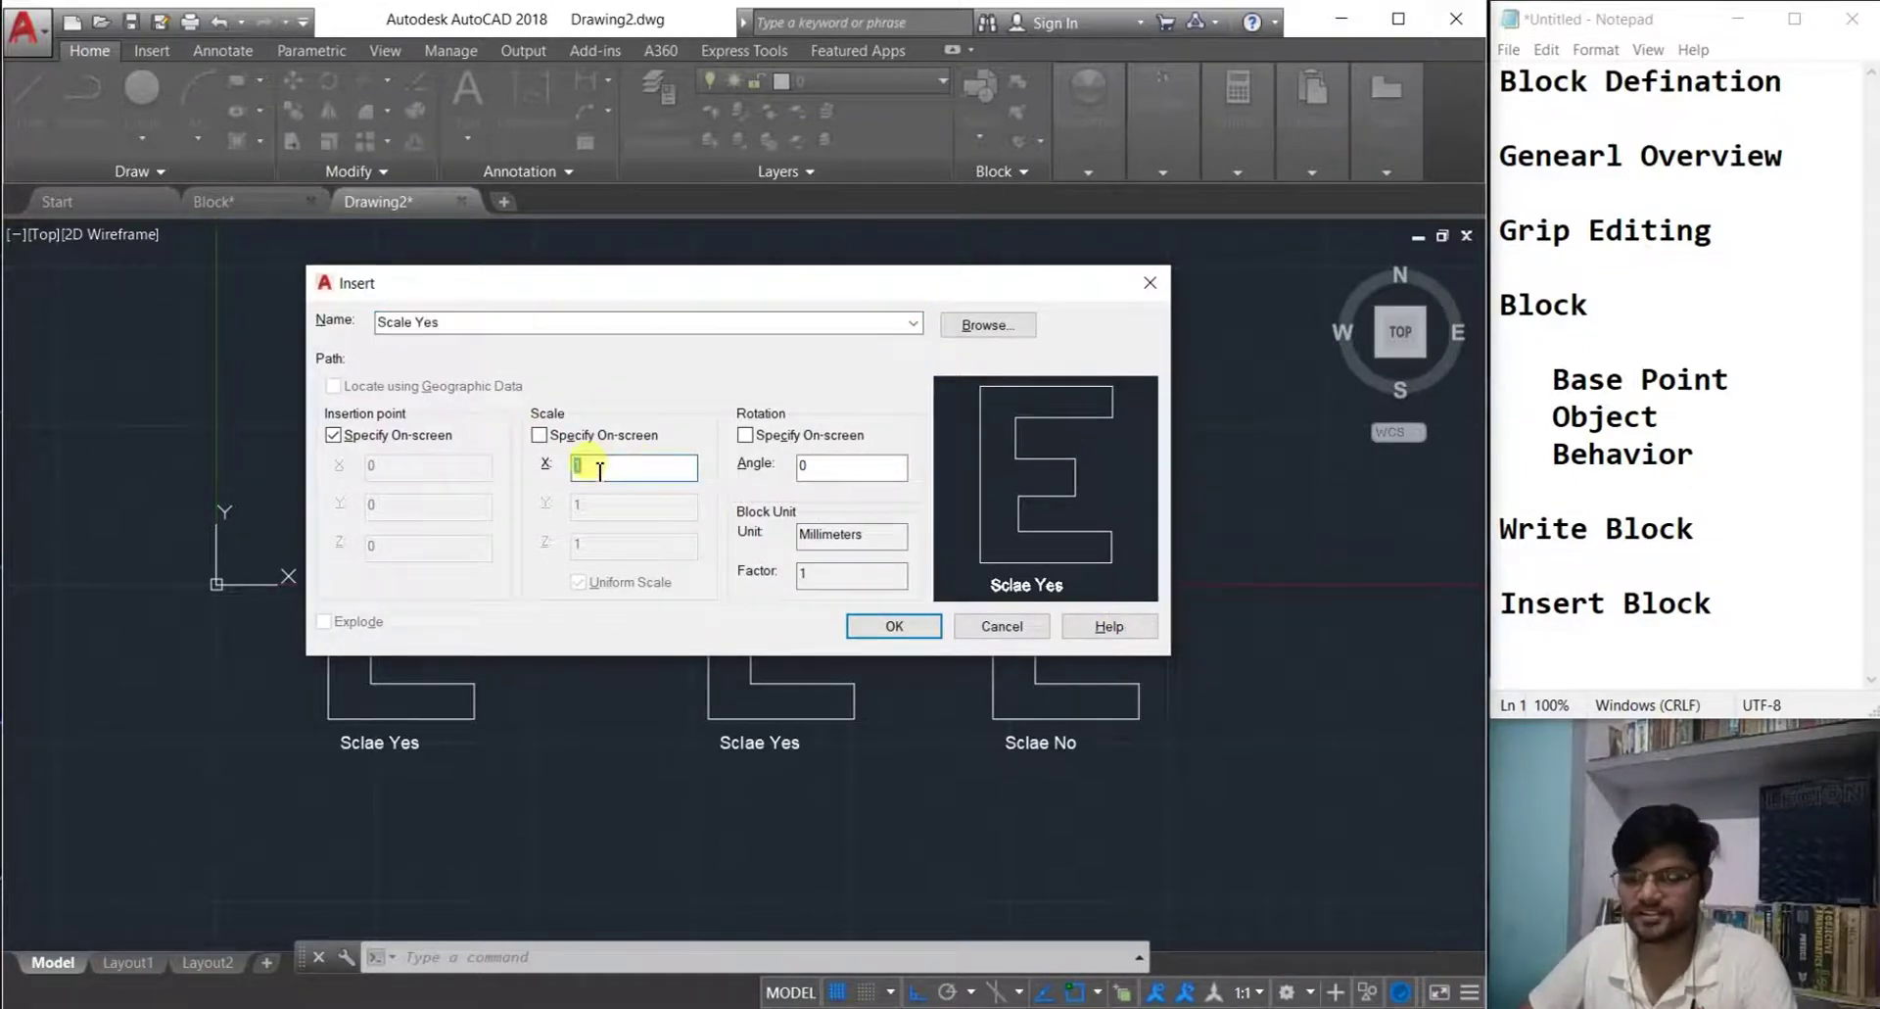
pyautogui.write('2')
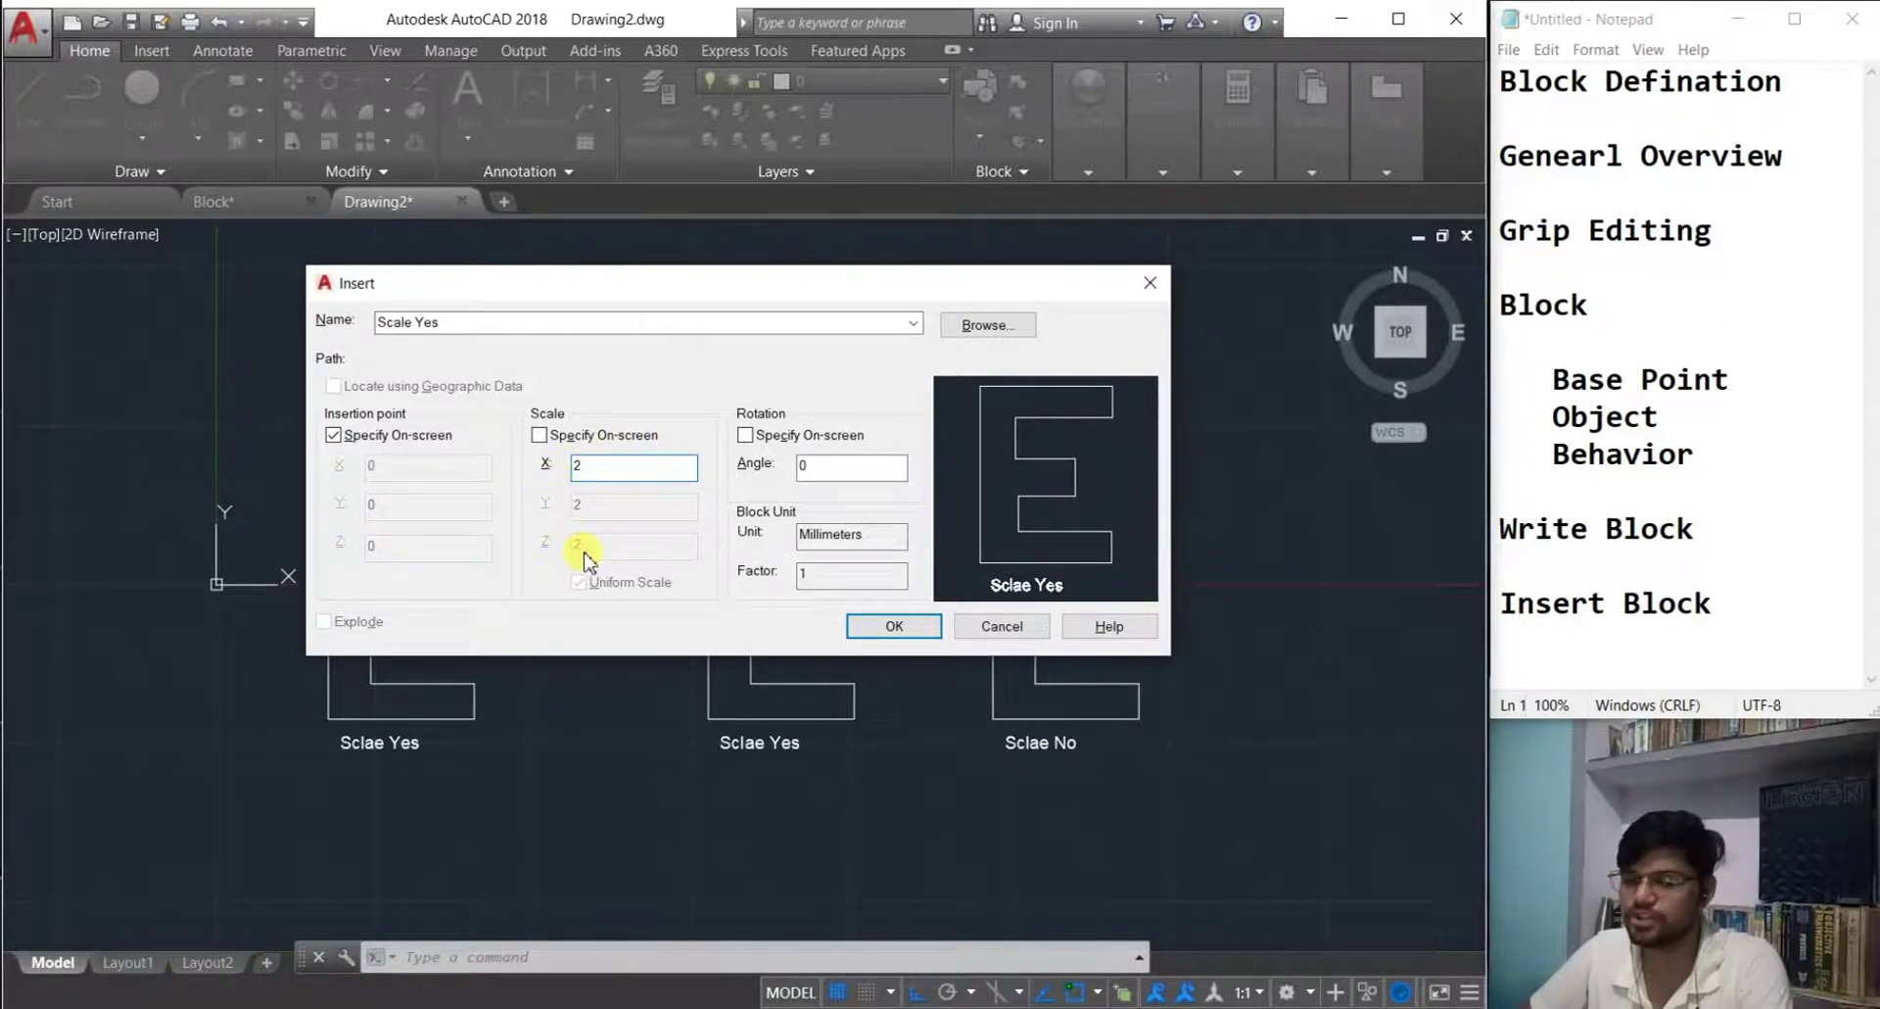
pyautogui.click(917, 627)
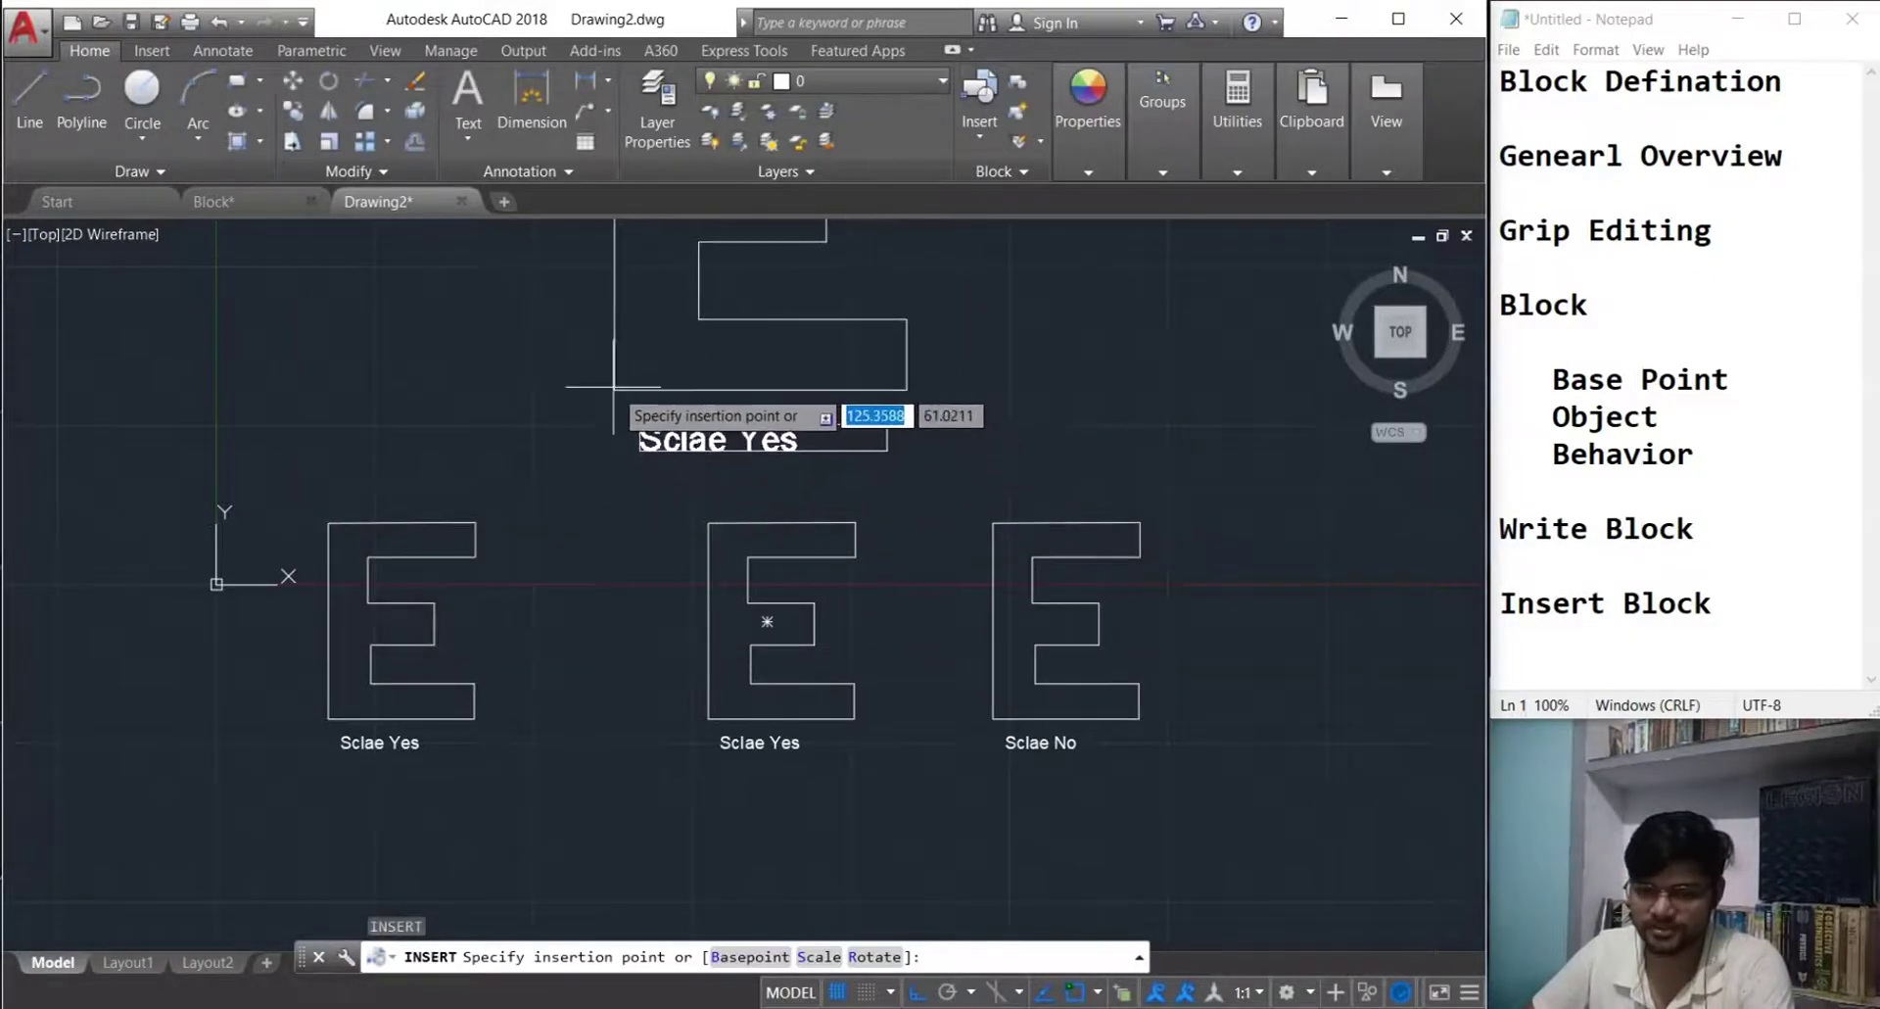
# - Place the enlarged Scale Yes E above the row and reopen the Insert dialog
pyautogui.scroll(-3, 685, 612)
pyautogui.scroll(-2, 720, 619)
pyautogui.scroll(2, 720, 619)
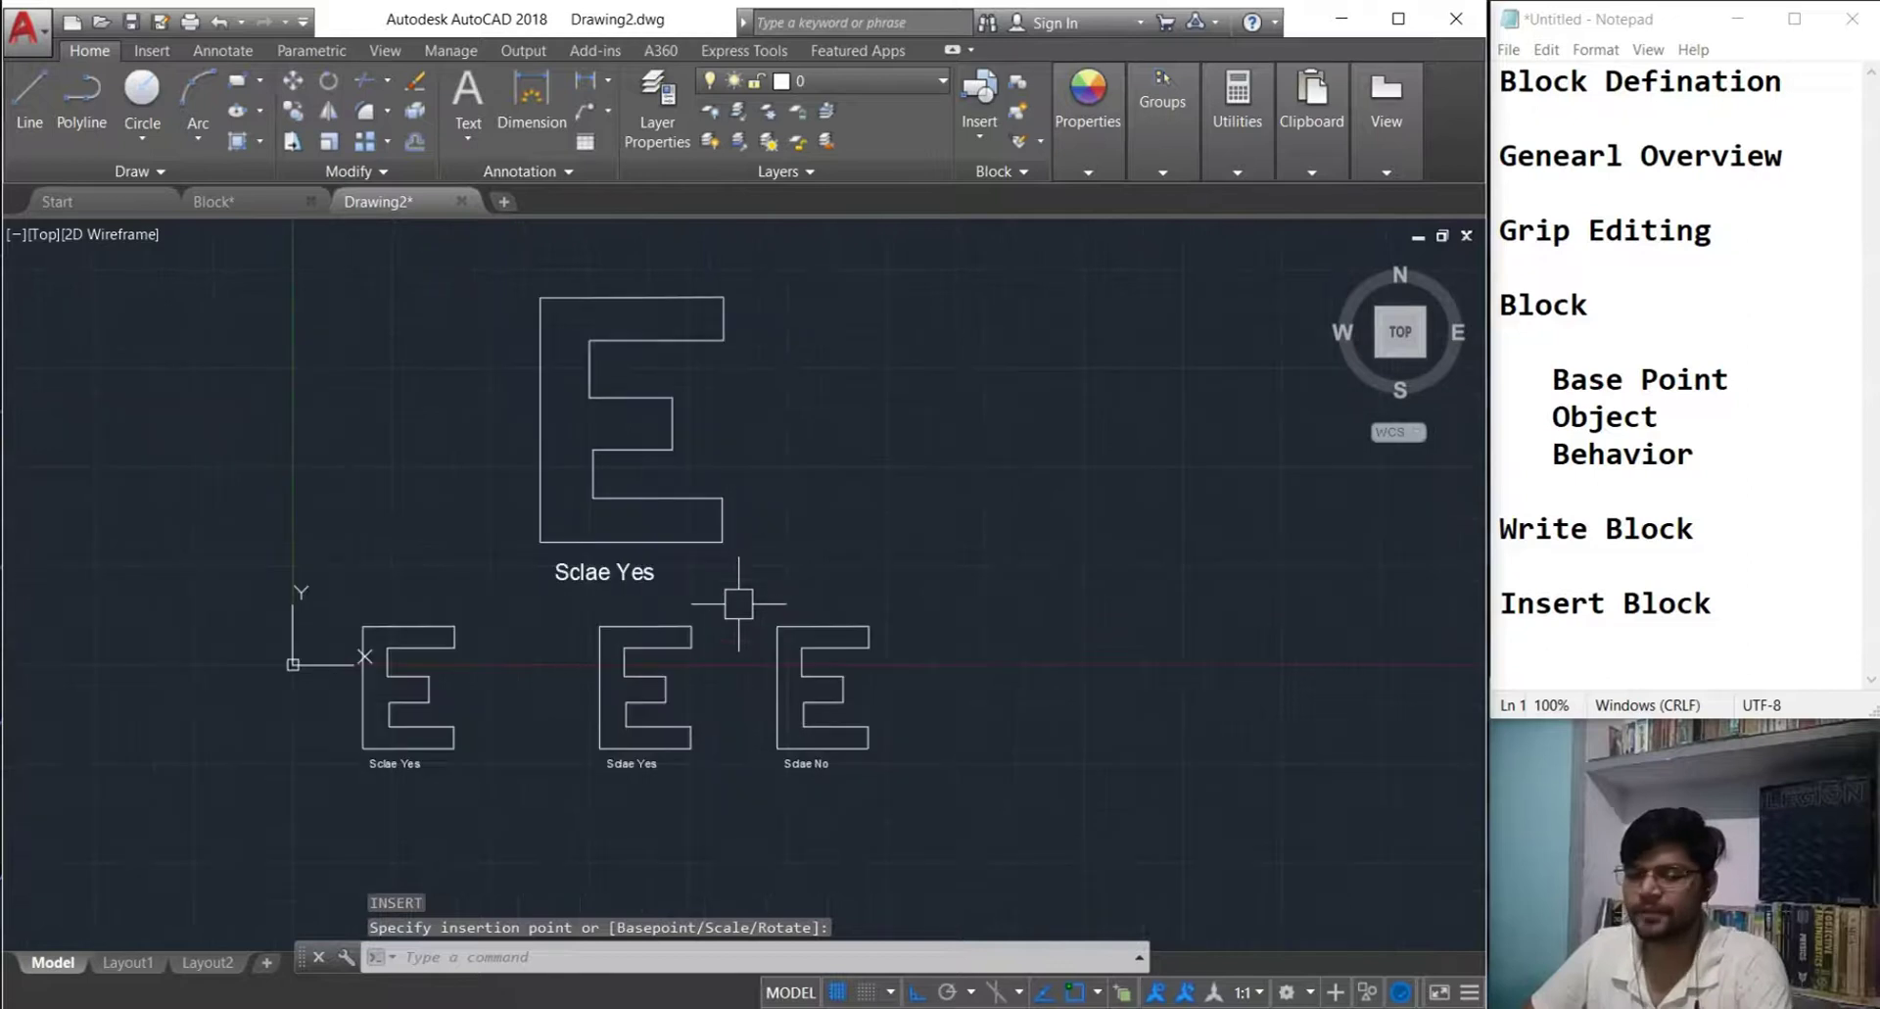
pyautogui.press('Escape')
pyautogui.write('I')
pyautogui.press('Return')
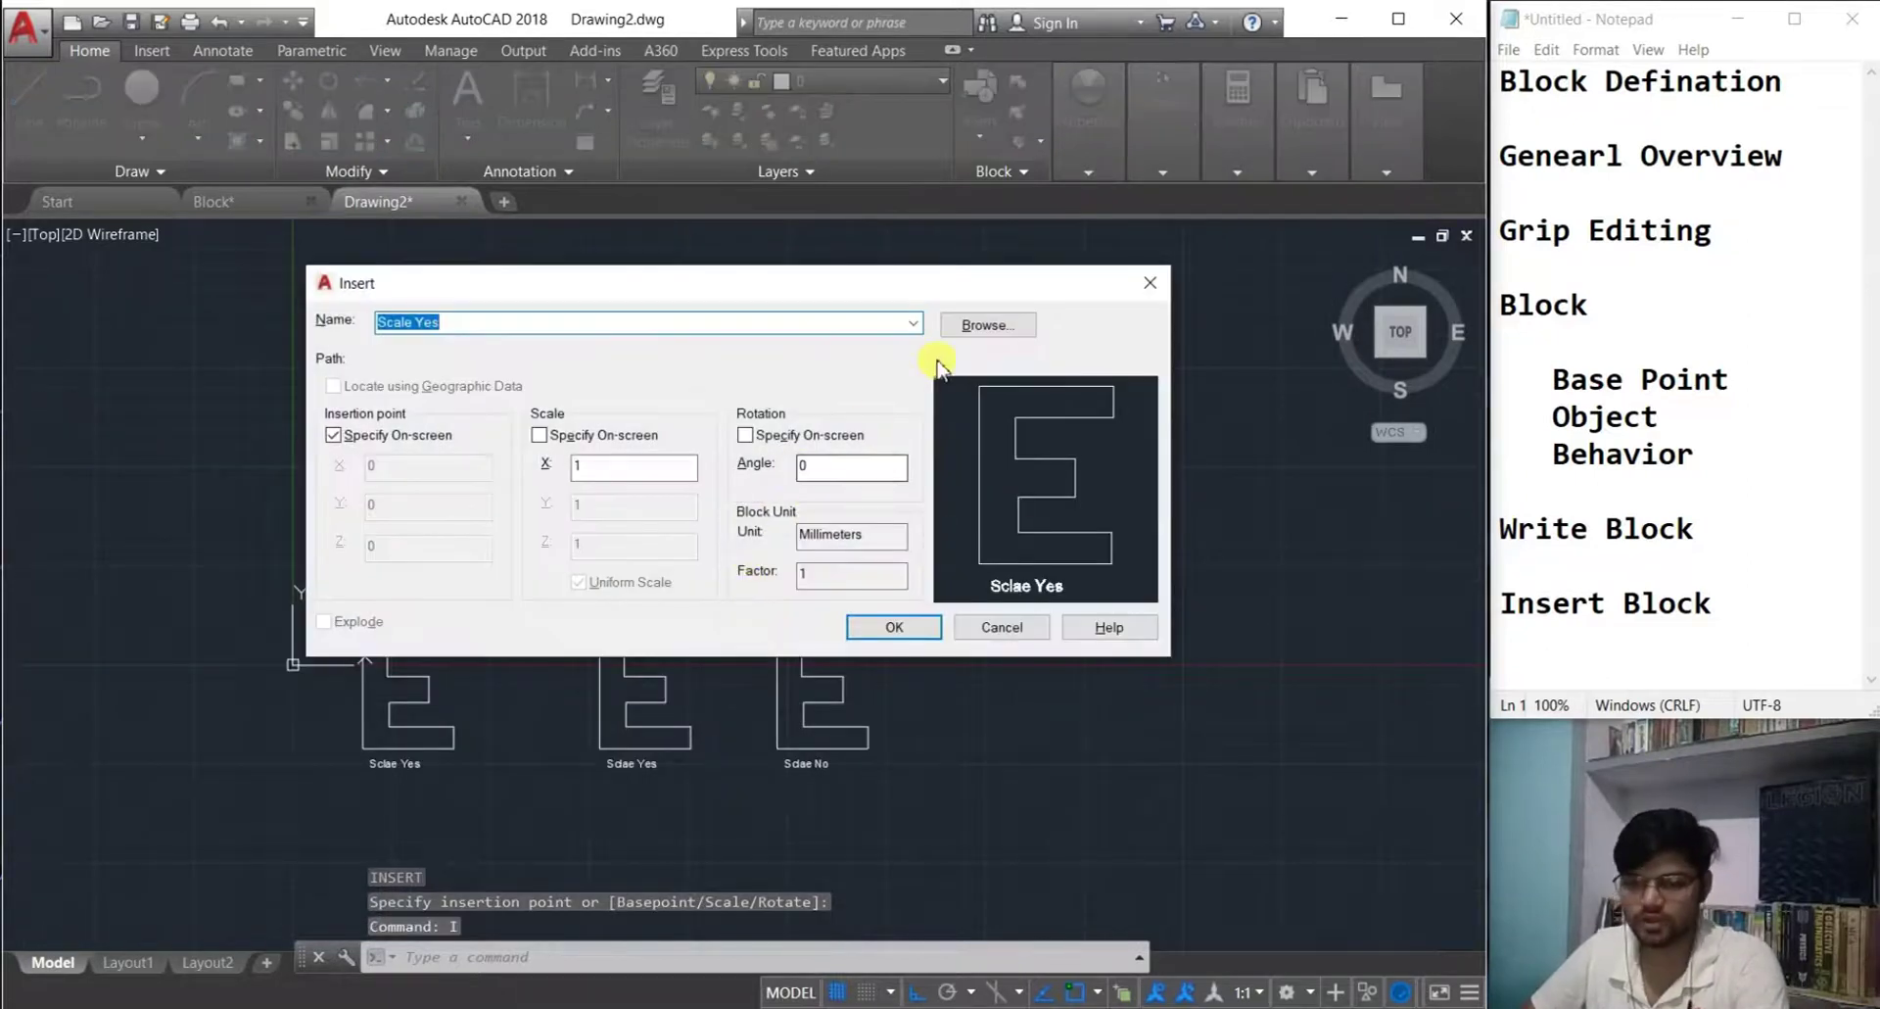
# - Insert Sclae No at X scale 2 with Uniform Scale off, right of the large E
pyautogui.click(915, 323)
pyautogui.click(630, 432)
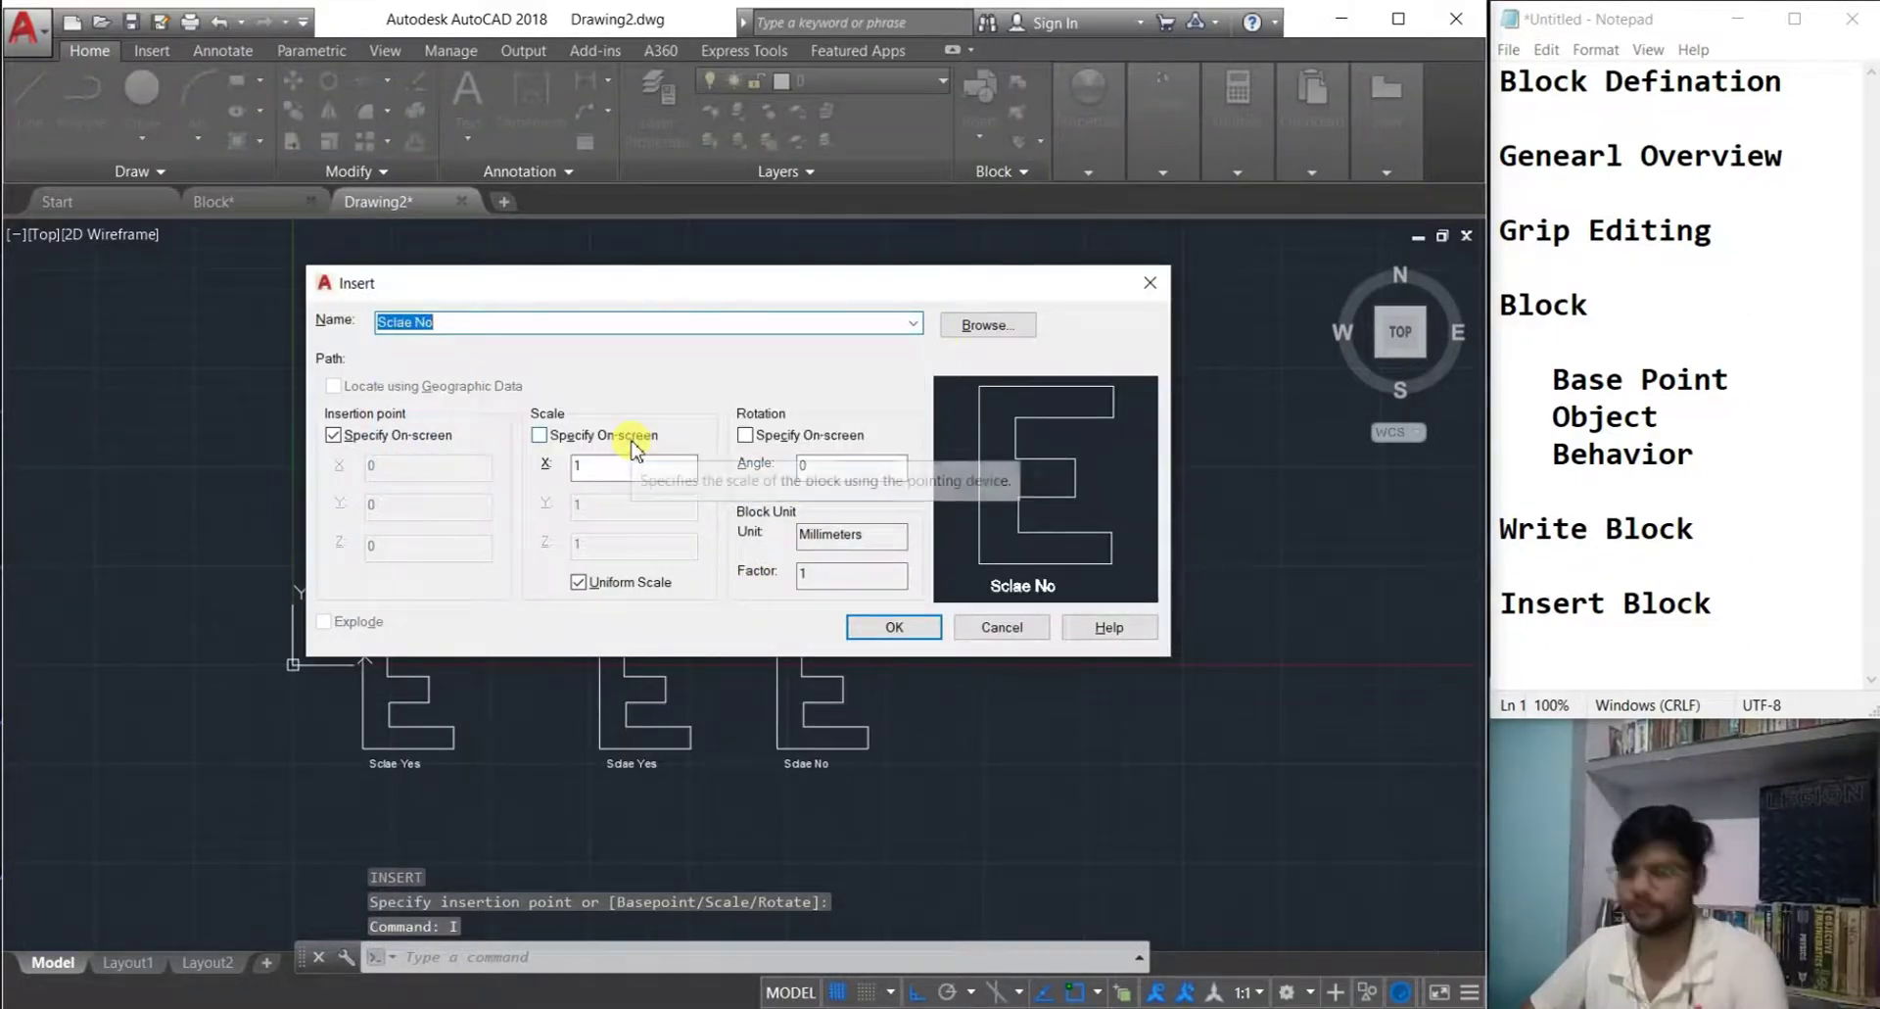
pyautogui.doubleClick(593, 468)
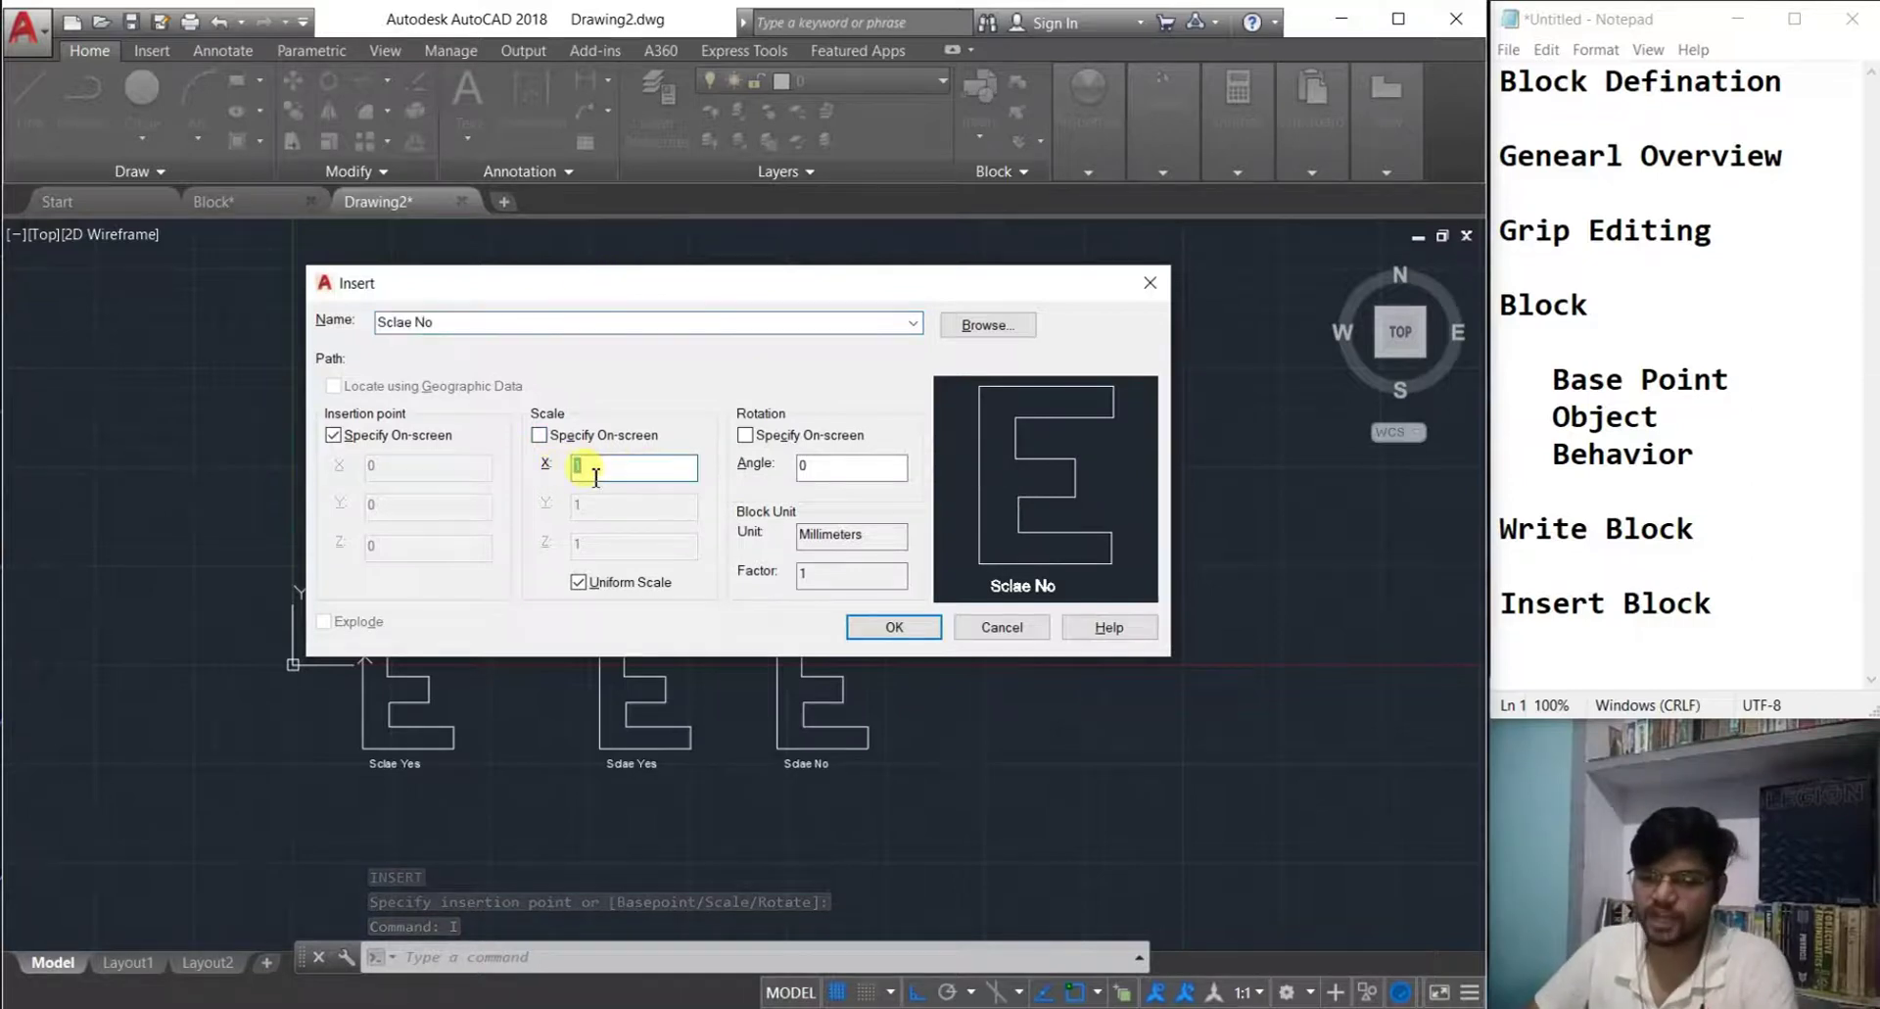
pyautogui.write('2')
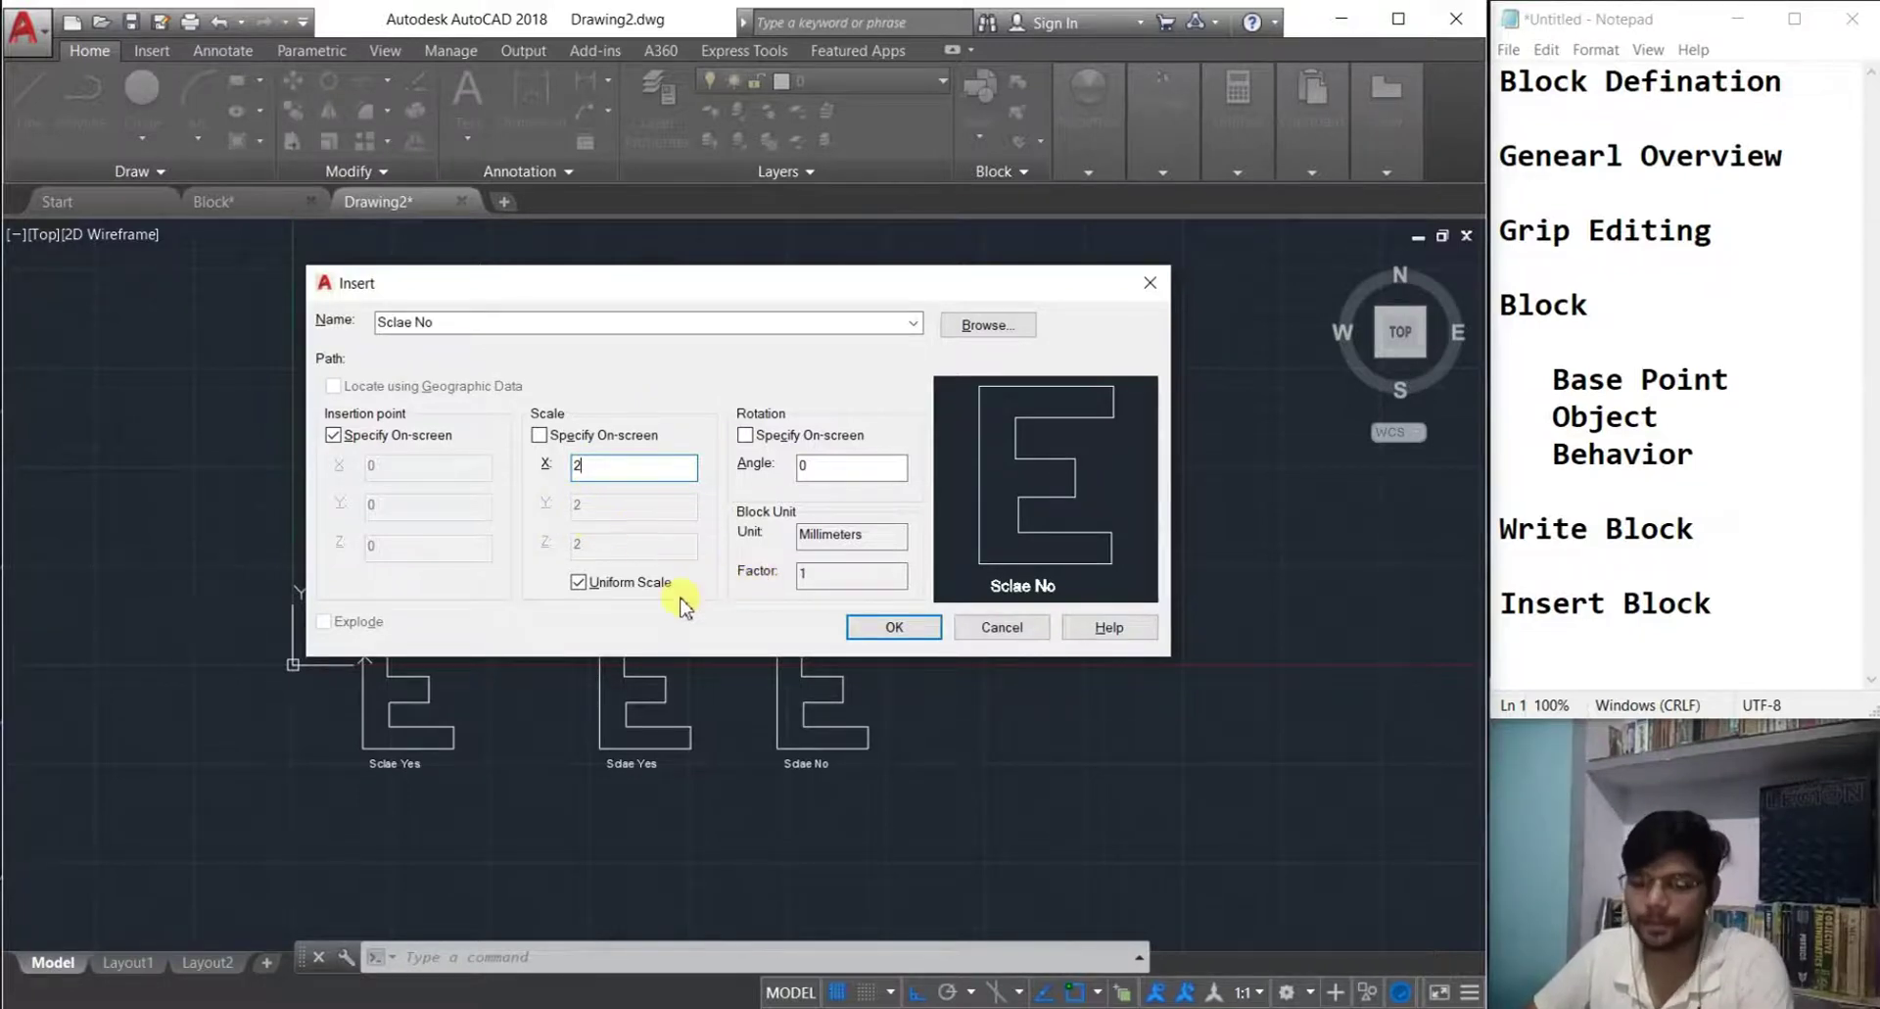
pyautogui.click(578, 586)
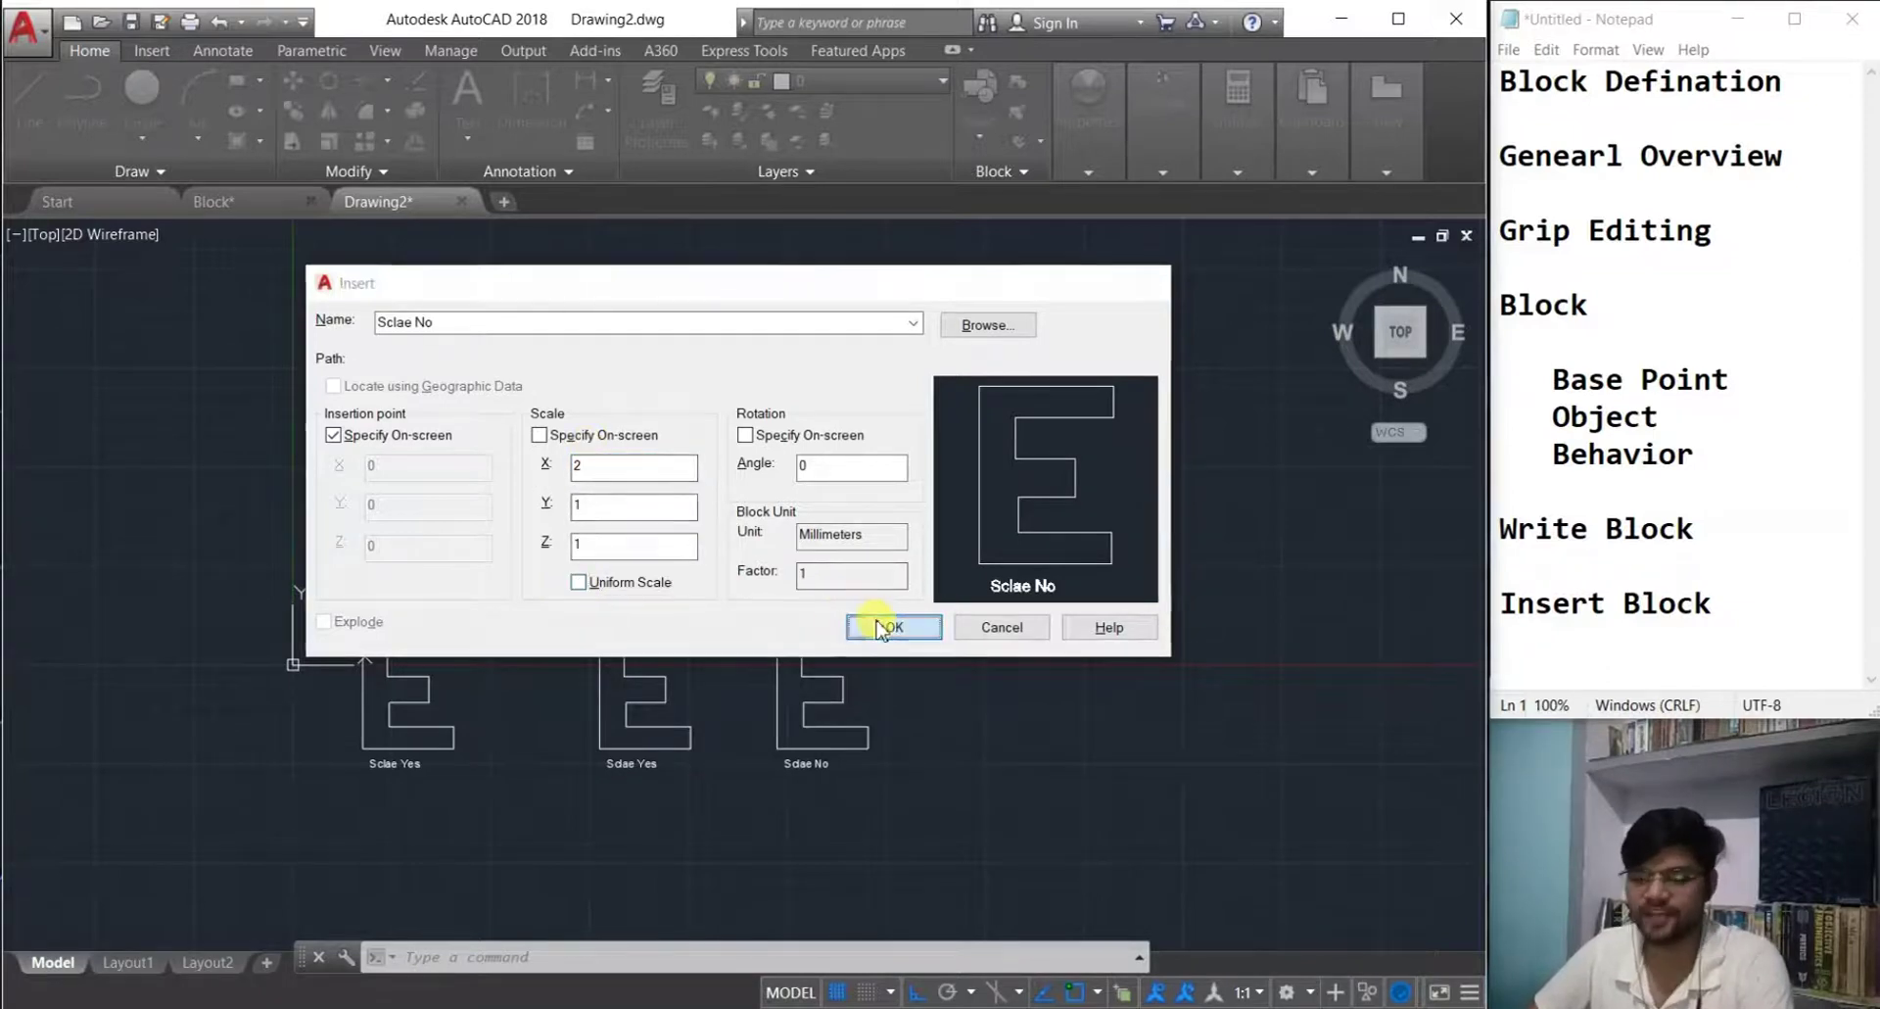
pyautogui.click(875, 625)
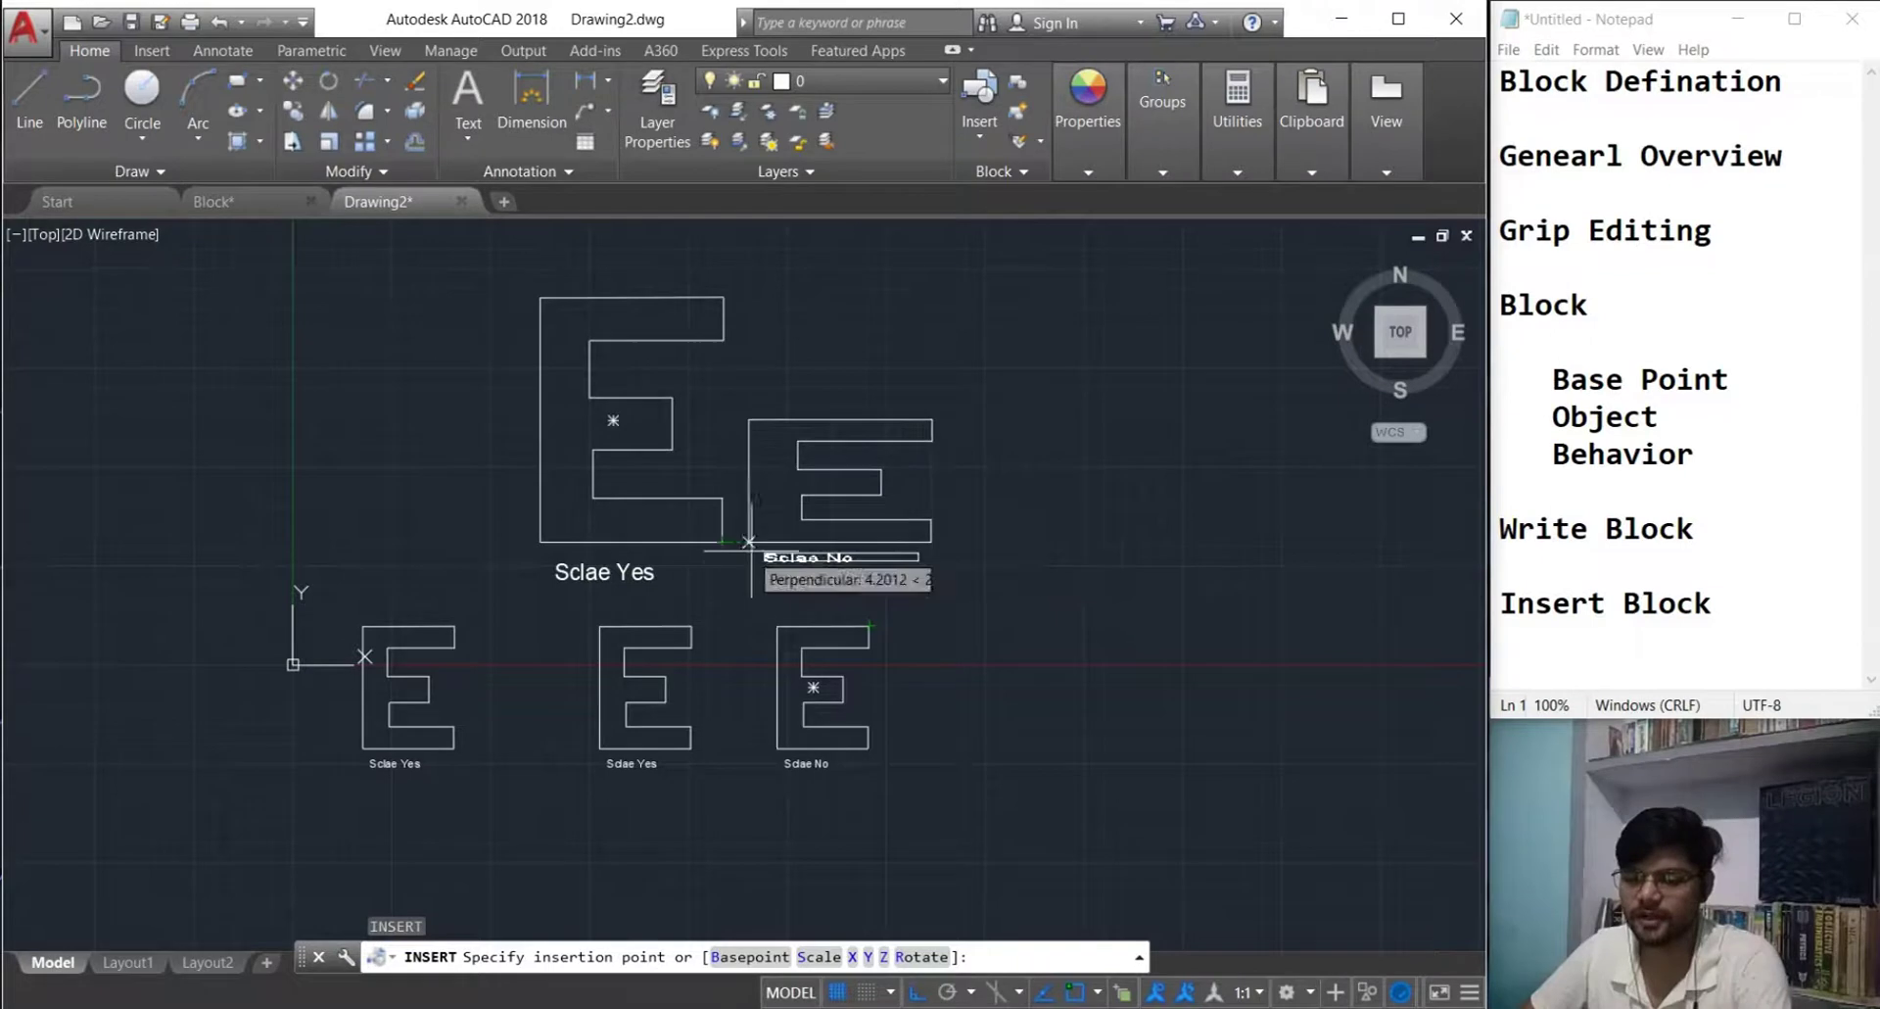
pyautogui.click(796, 541)
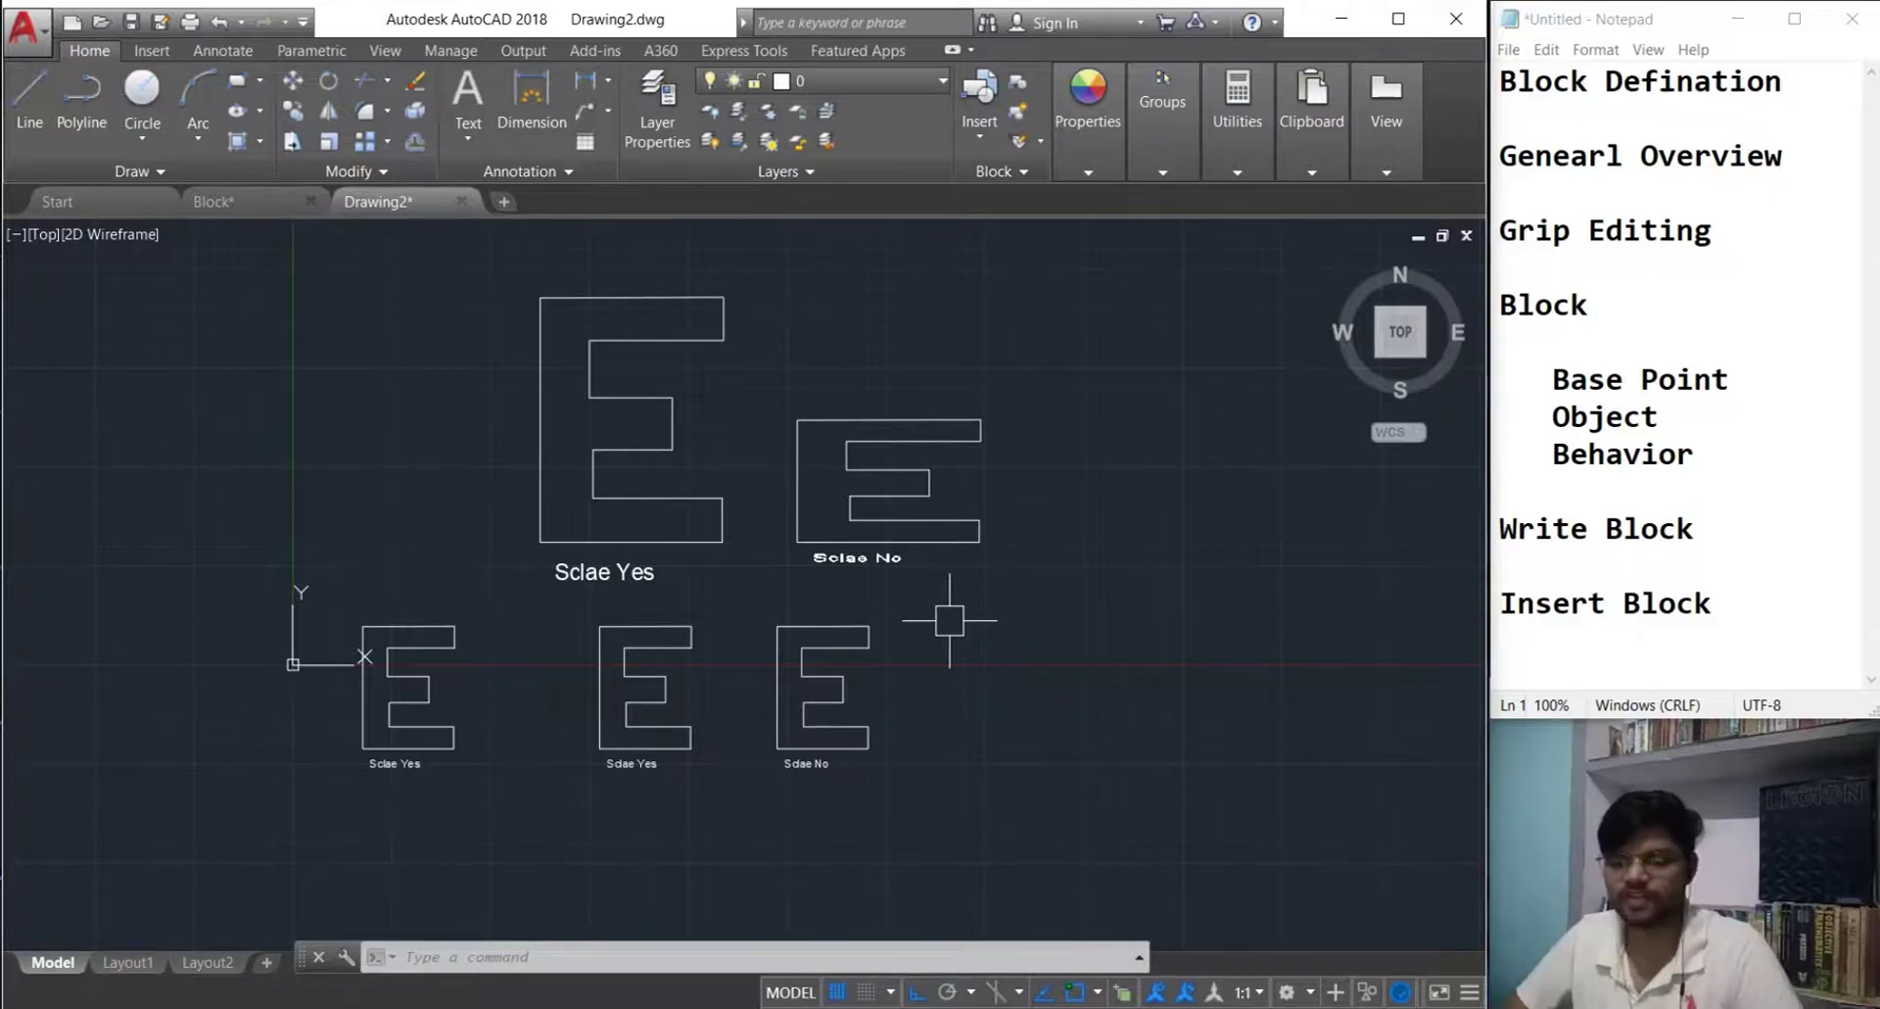
# - Delete the two inserted E's and the two right-hand E's
pyautogui.click(1071, 598)
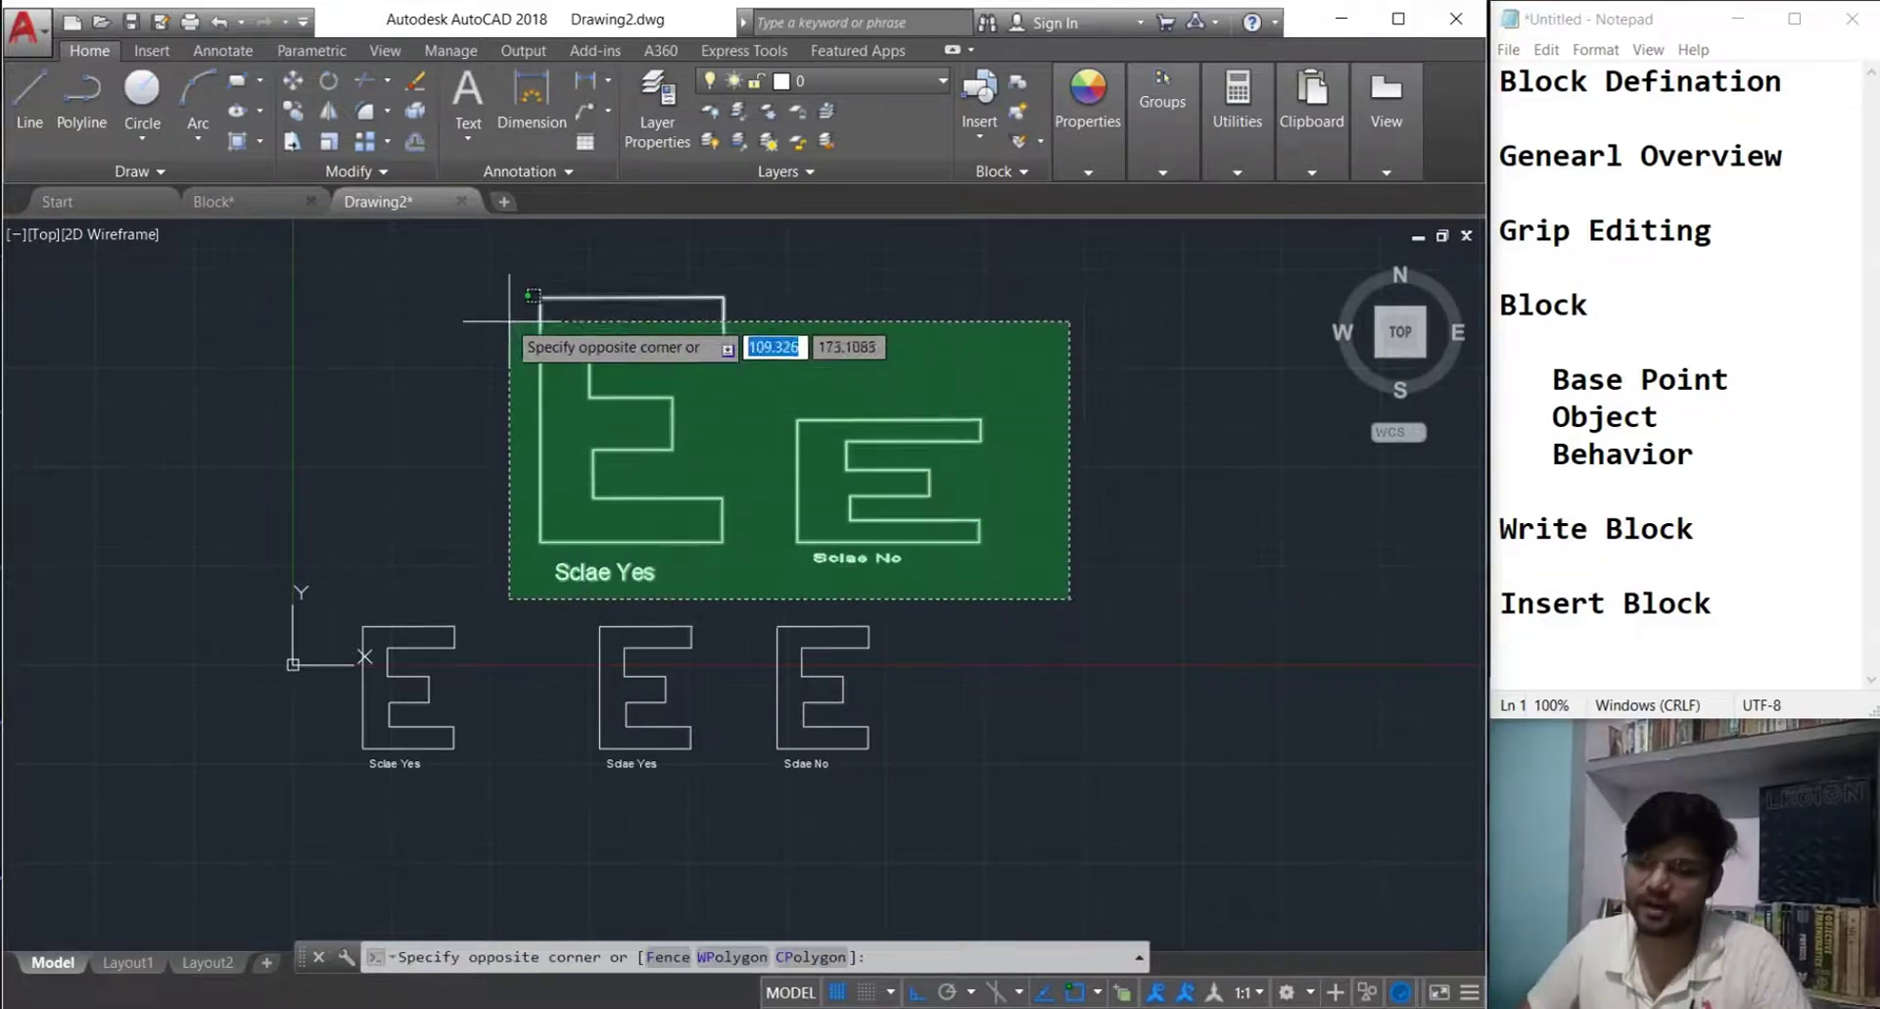
pyautogui.click(454, 240)
pyautogui.press('Delete')
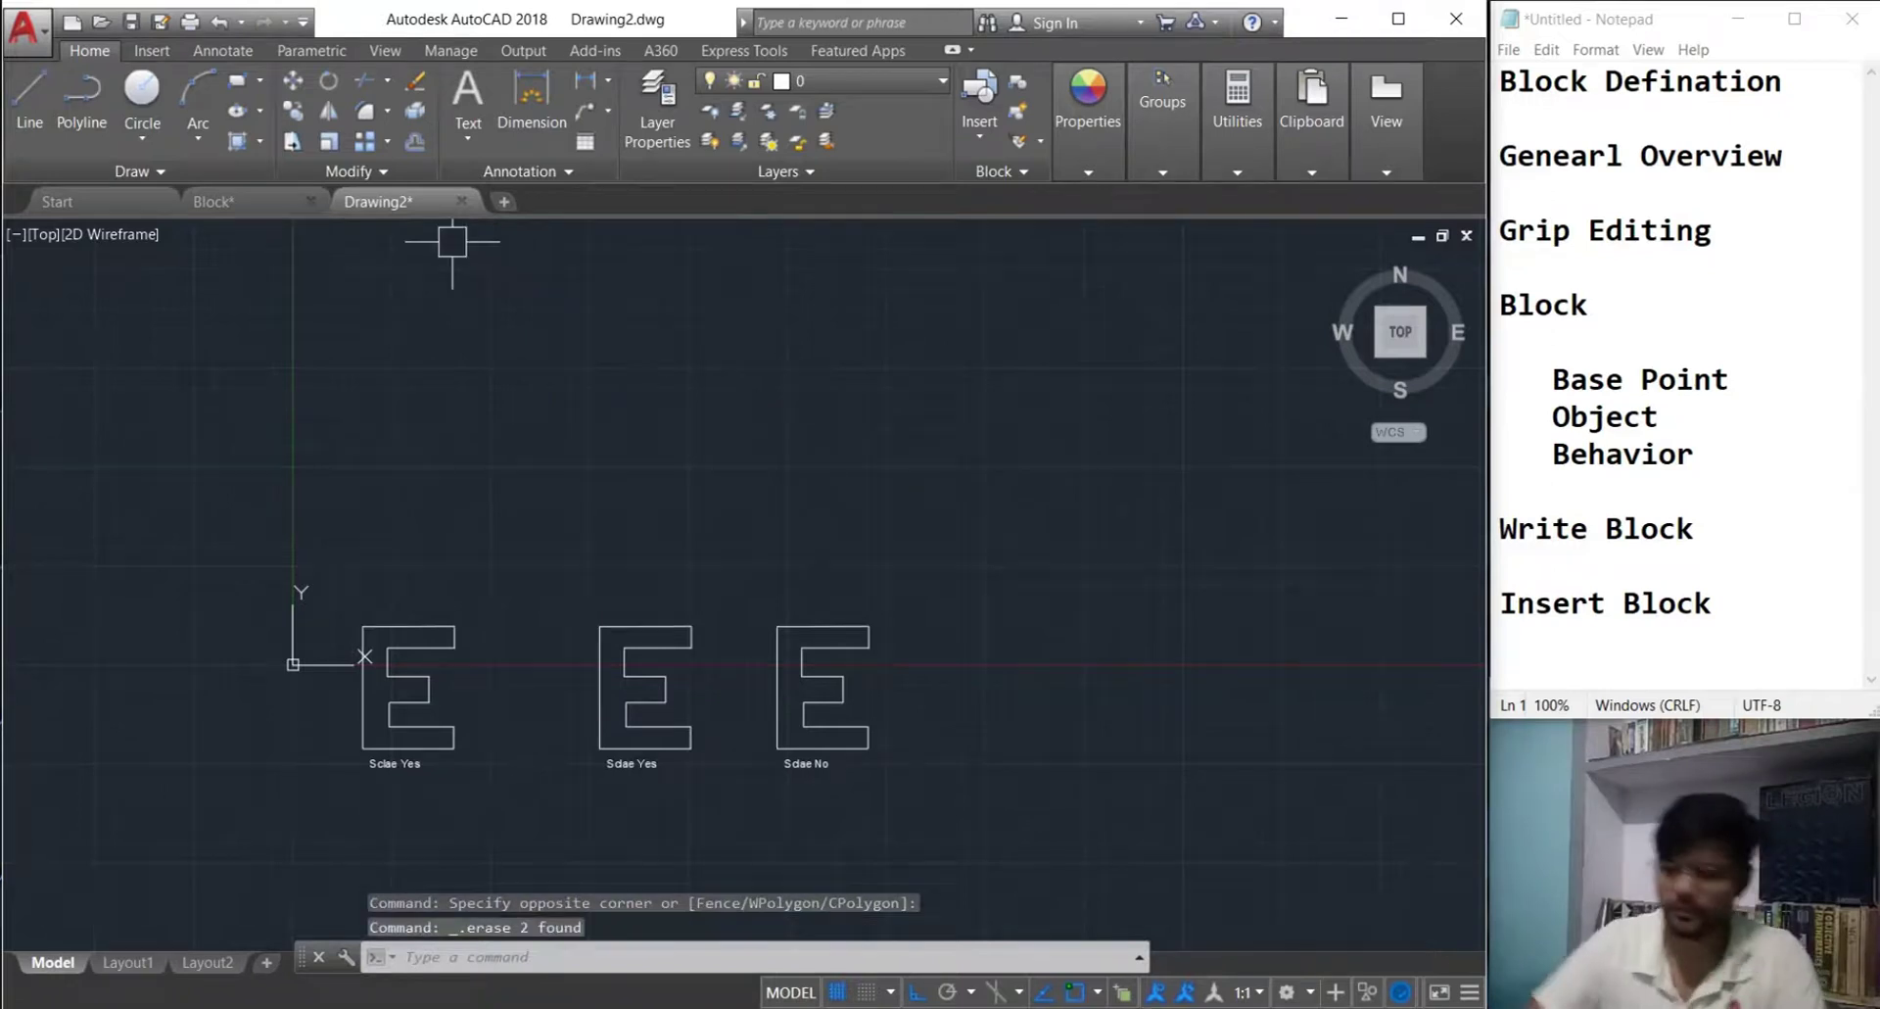
pyautogui.click(1013, 786)
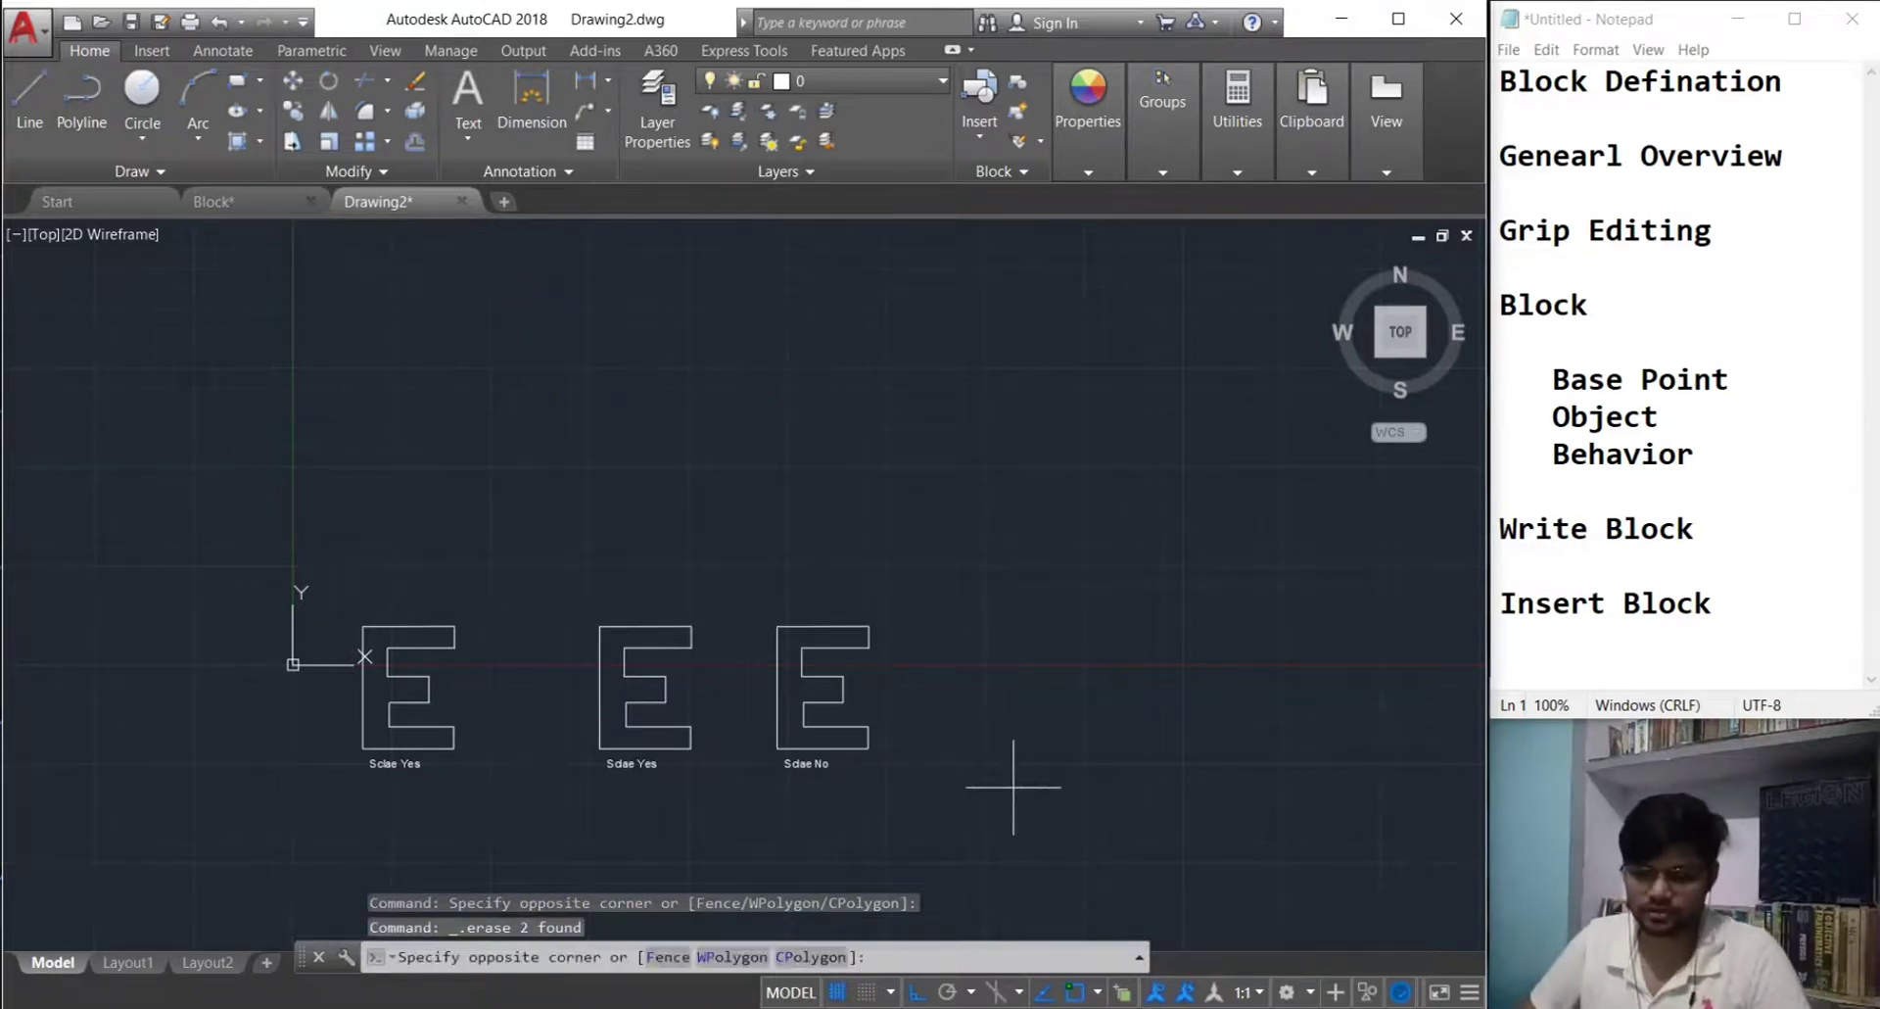
pyautogui.click(521, 571)
pyautogui.press('Delete')
# - Copy the remaining E and its label twice to the right
pyautogui.write('co')
pyautogui.press('Return')
pyautogui.click(563, 783)
pyautogui.click(339, 572)
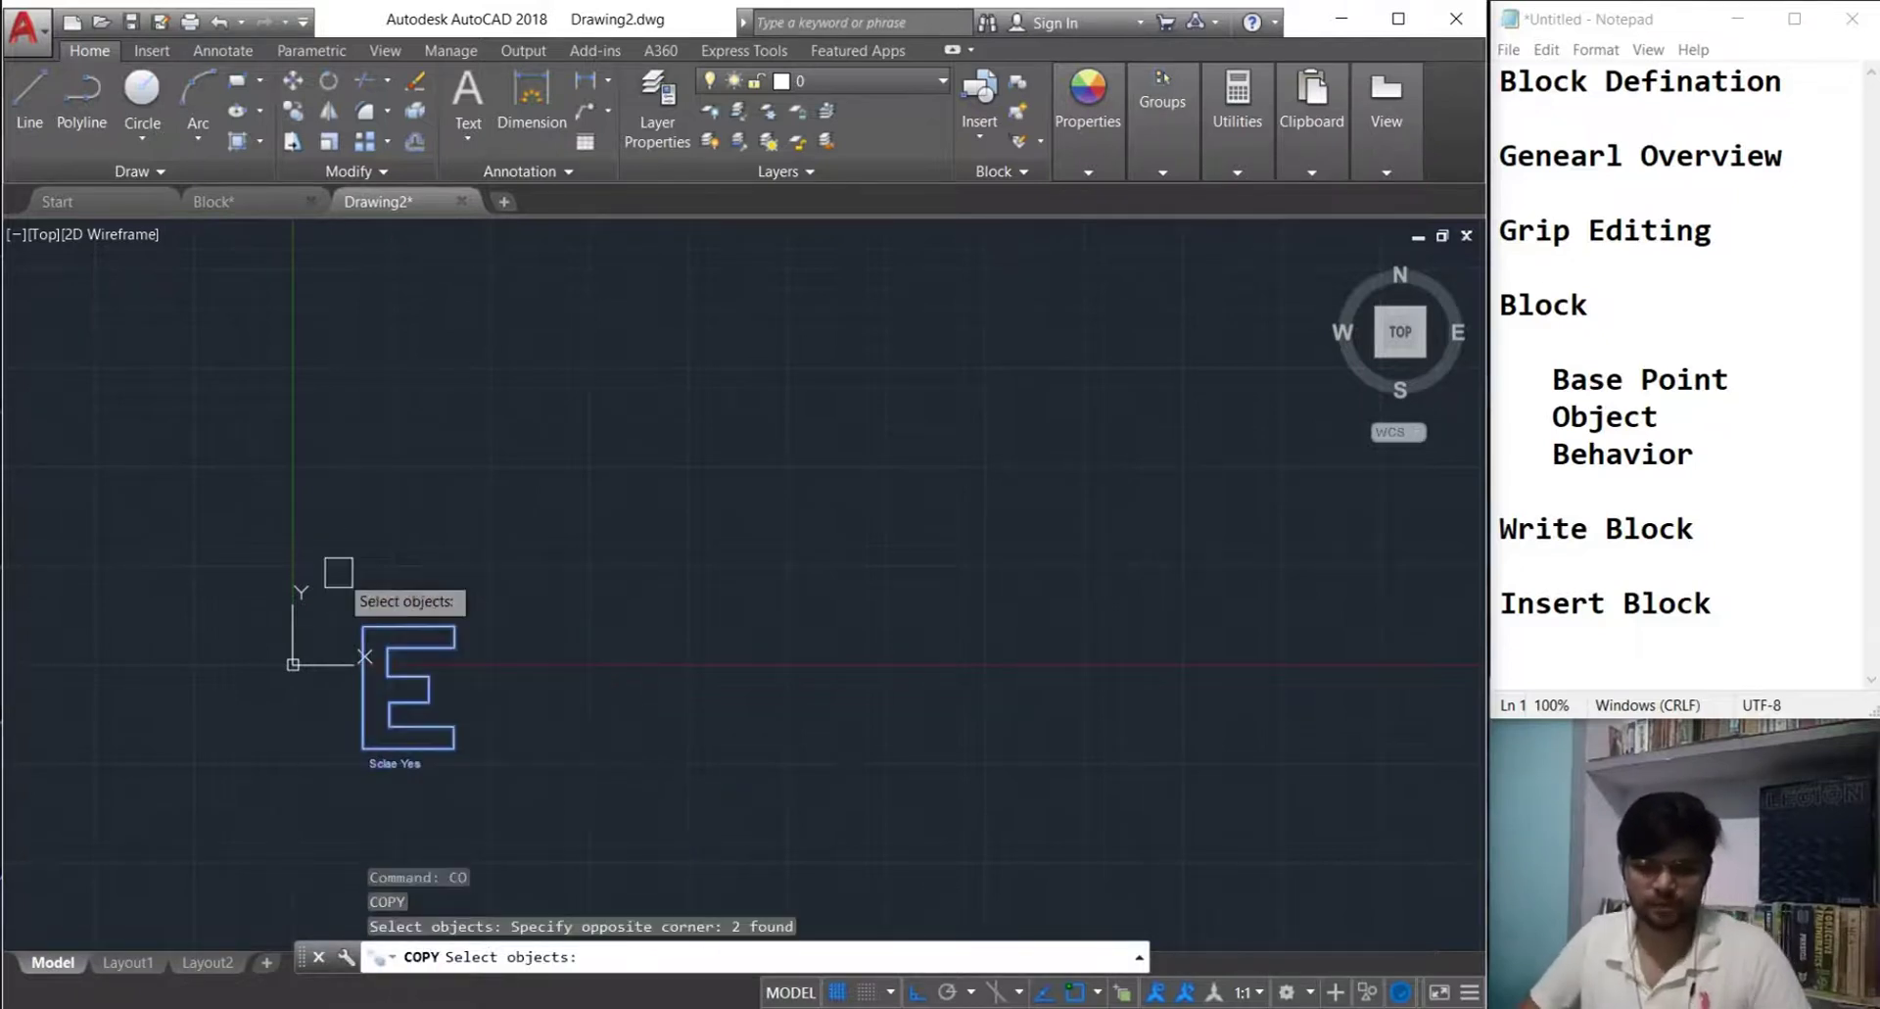
pyautogui.press('Return')
pyautogui.click(363, 747)
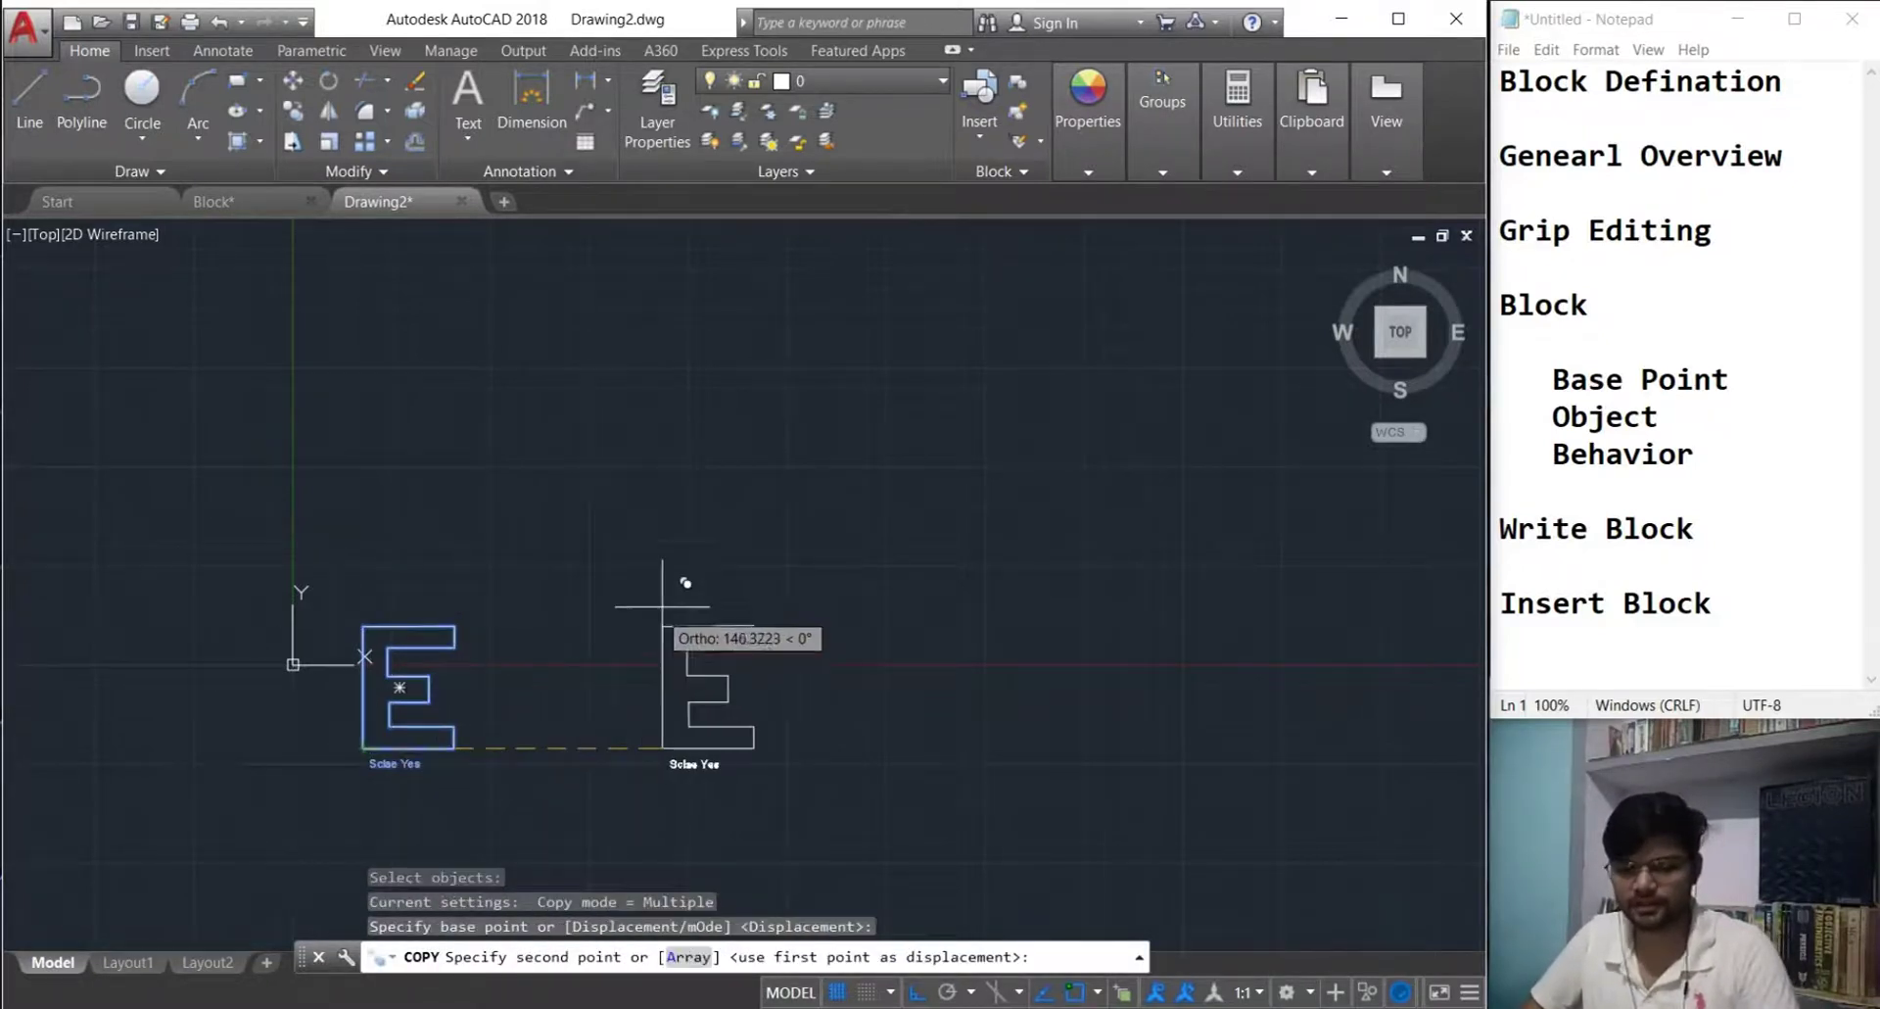
pyautogui.click(712, 622)
pyautogui.click(942, 637)
pyautogui.press('Escape')
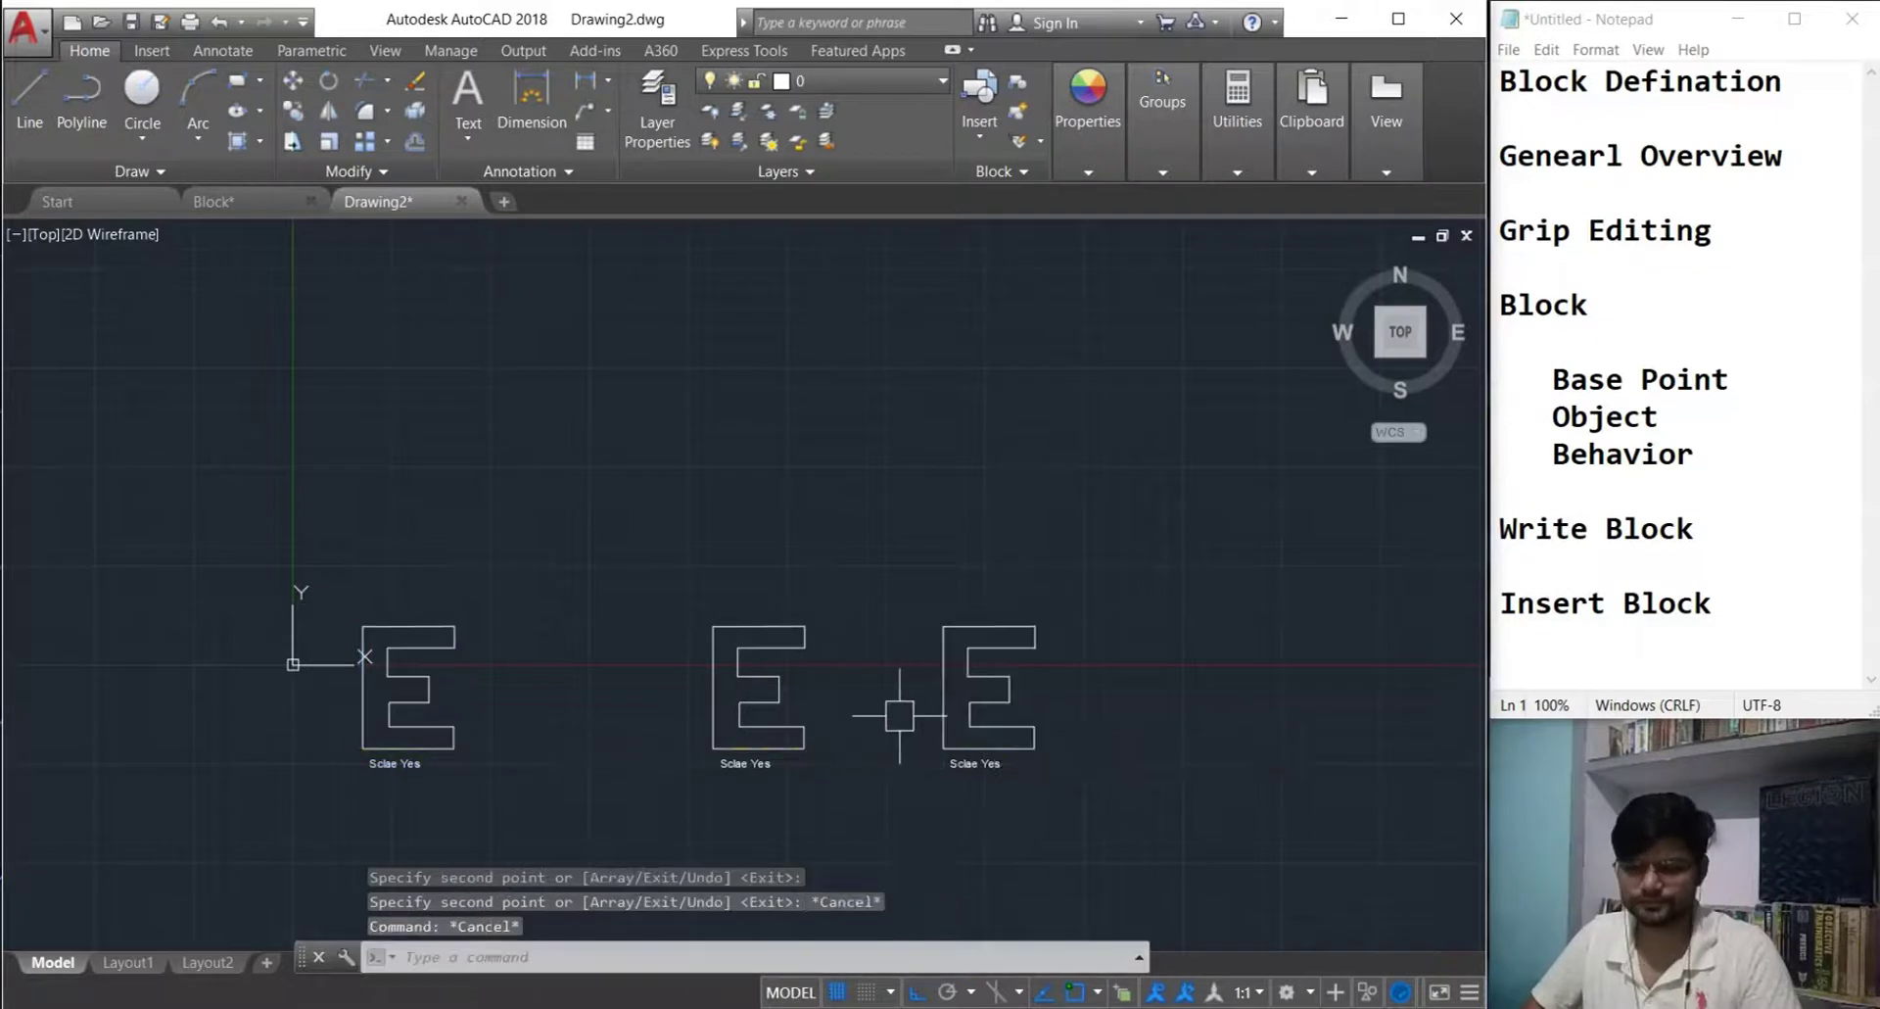
pyautogui.scroll(5, 813, 762)
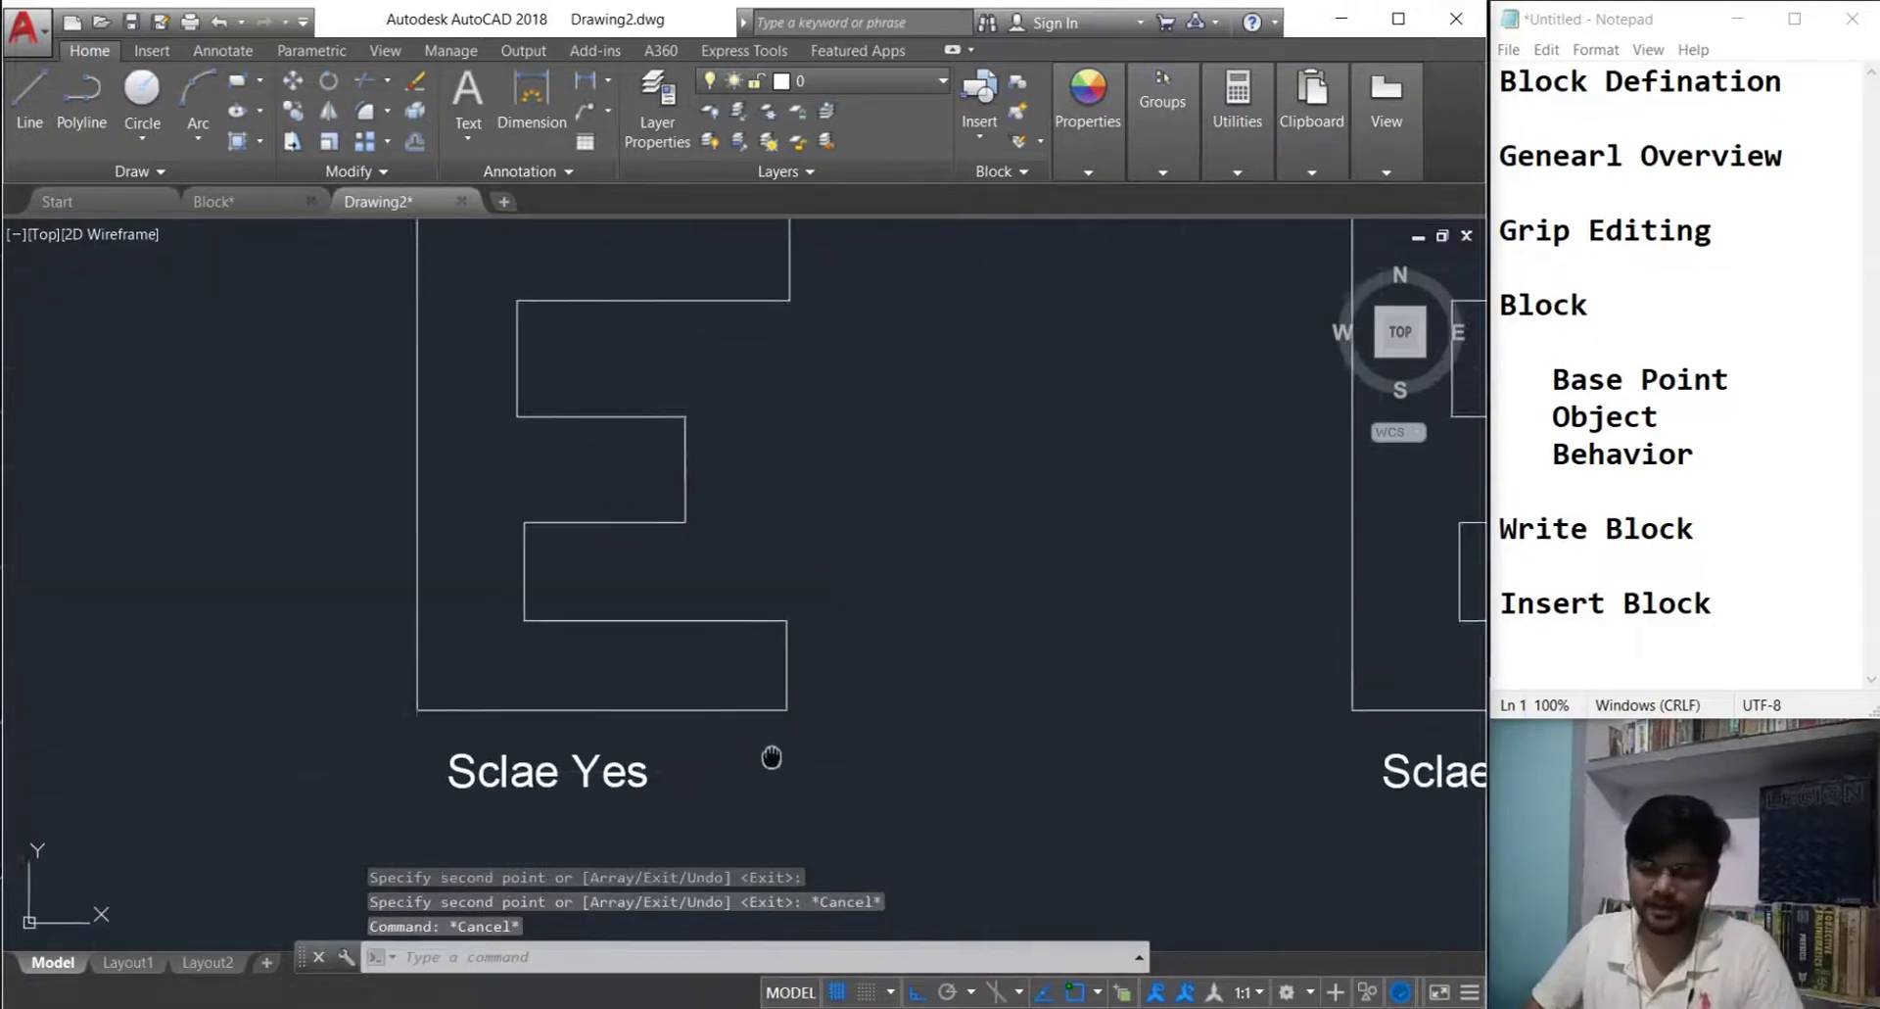
pyautogui.scroll(-2, 773, 749)
# - Change the left E's label from 'Sclae Yes' to 'Annotative yes'
pyautogui.doubleClick(619, 747)
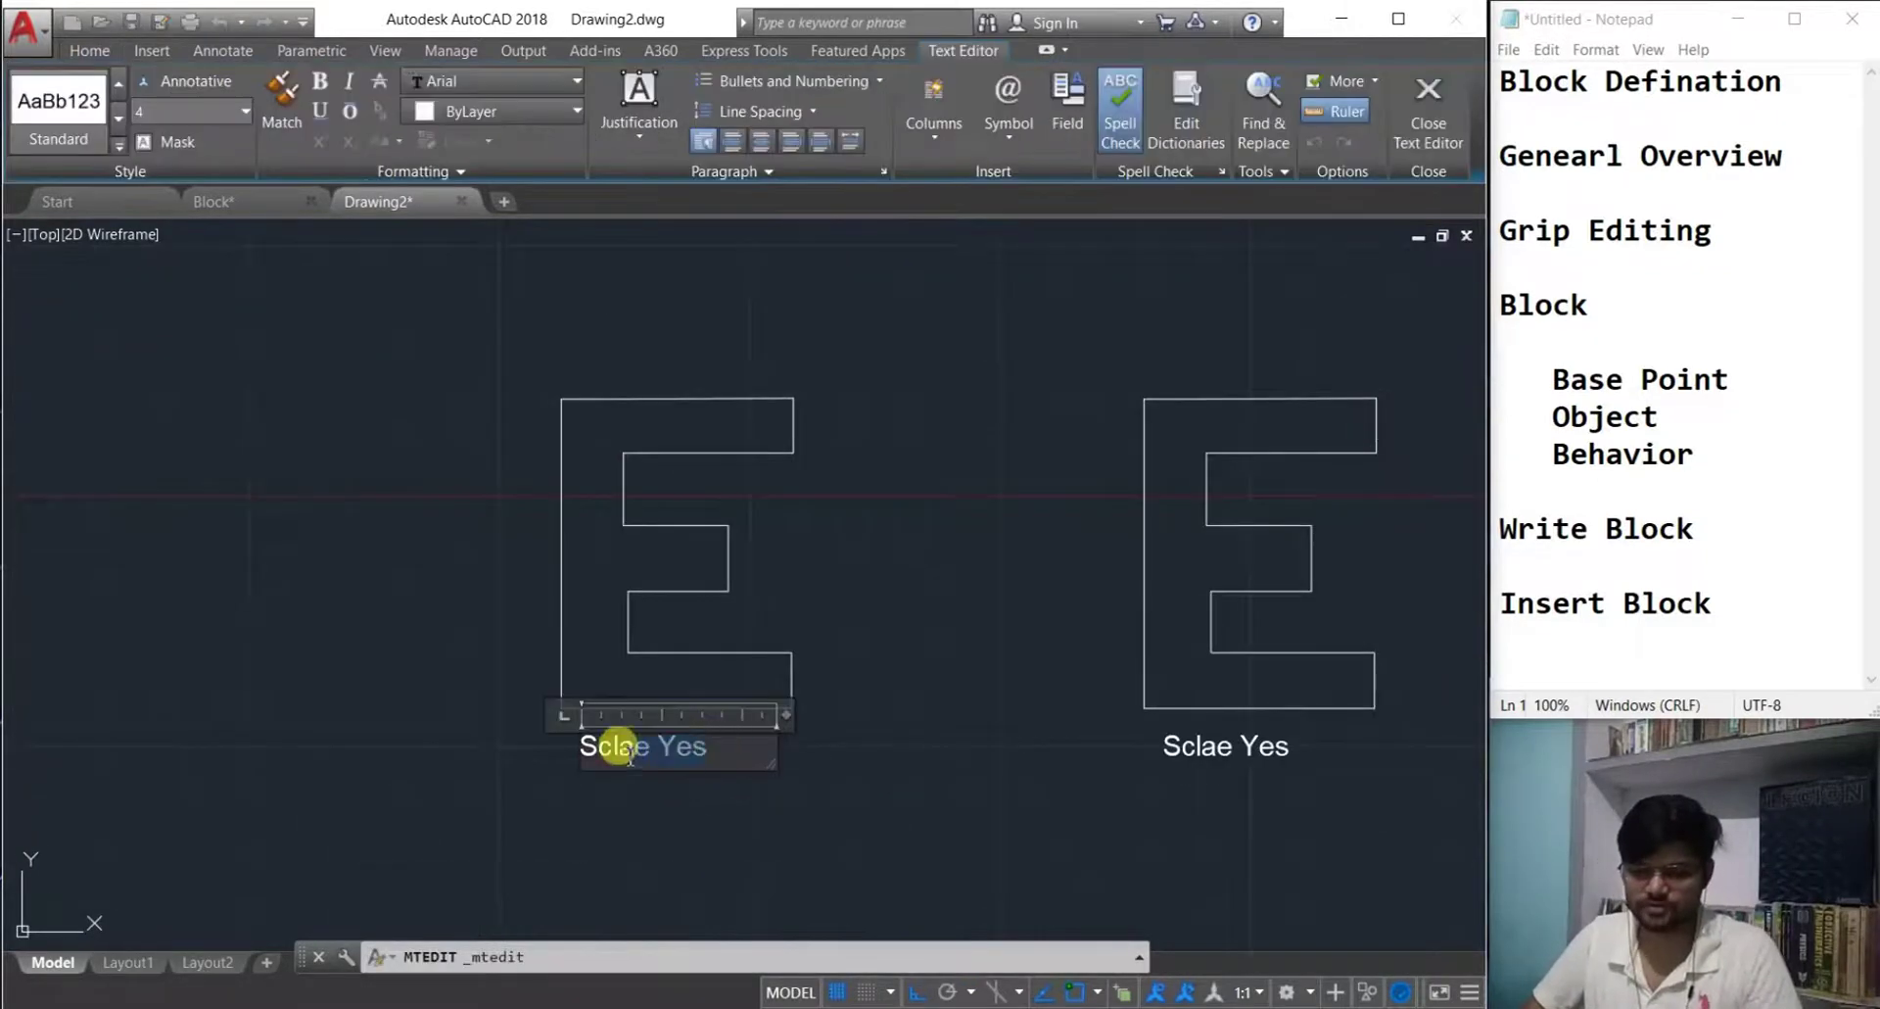
pyautogui.click(529, 743)
pyautogui.press('capslock')
pyautogui.write('A')
pyautogui.press('capslock')
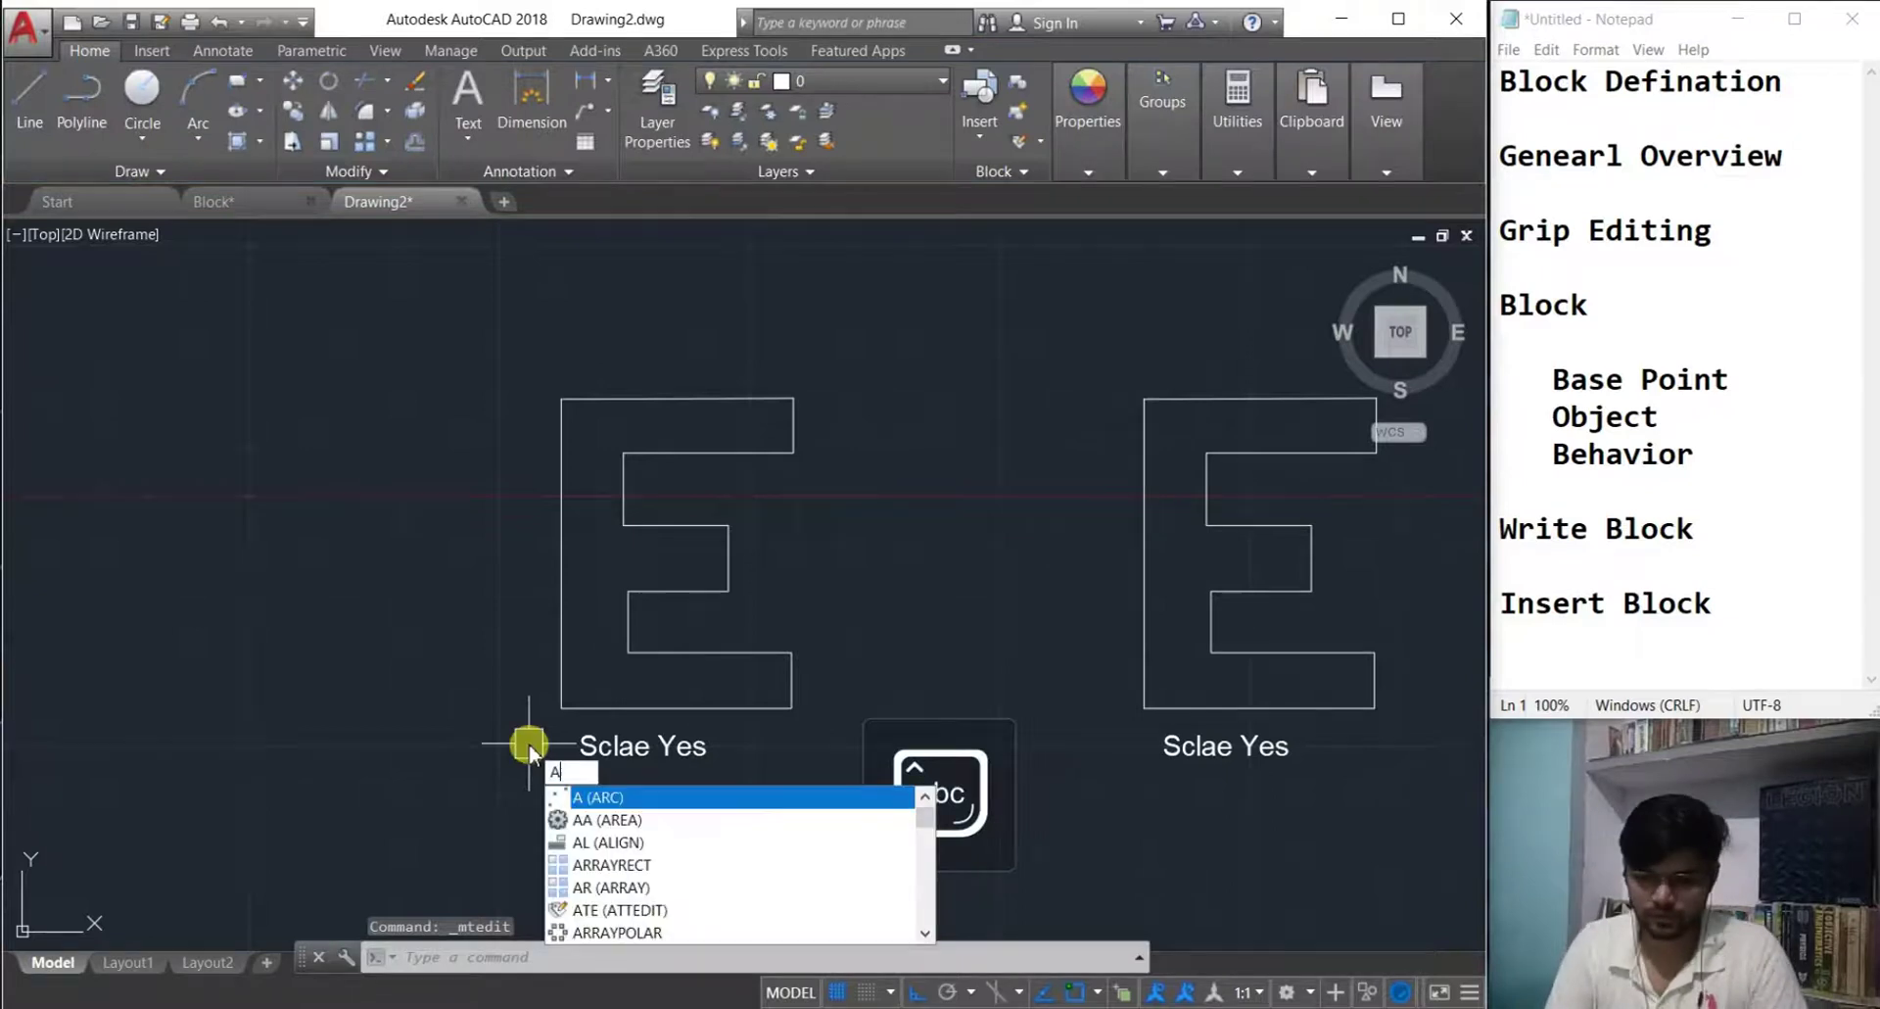
pyautogui.press('Escape')
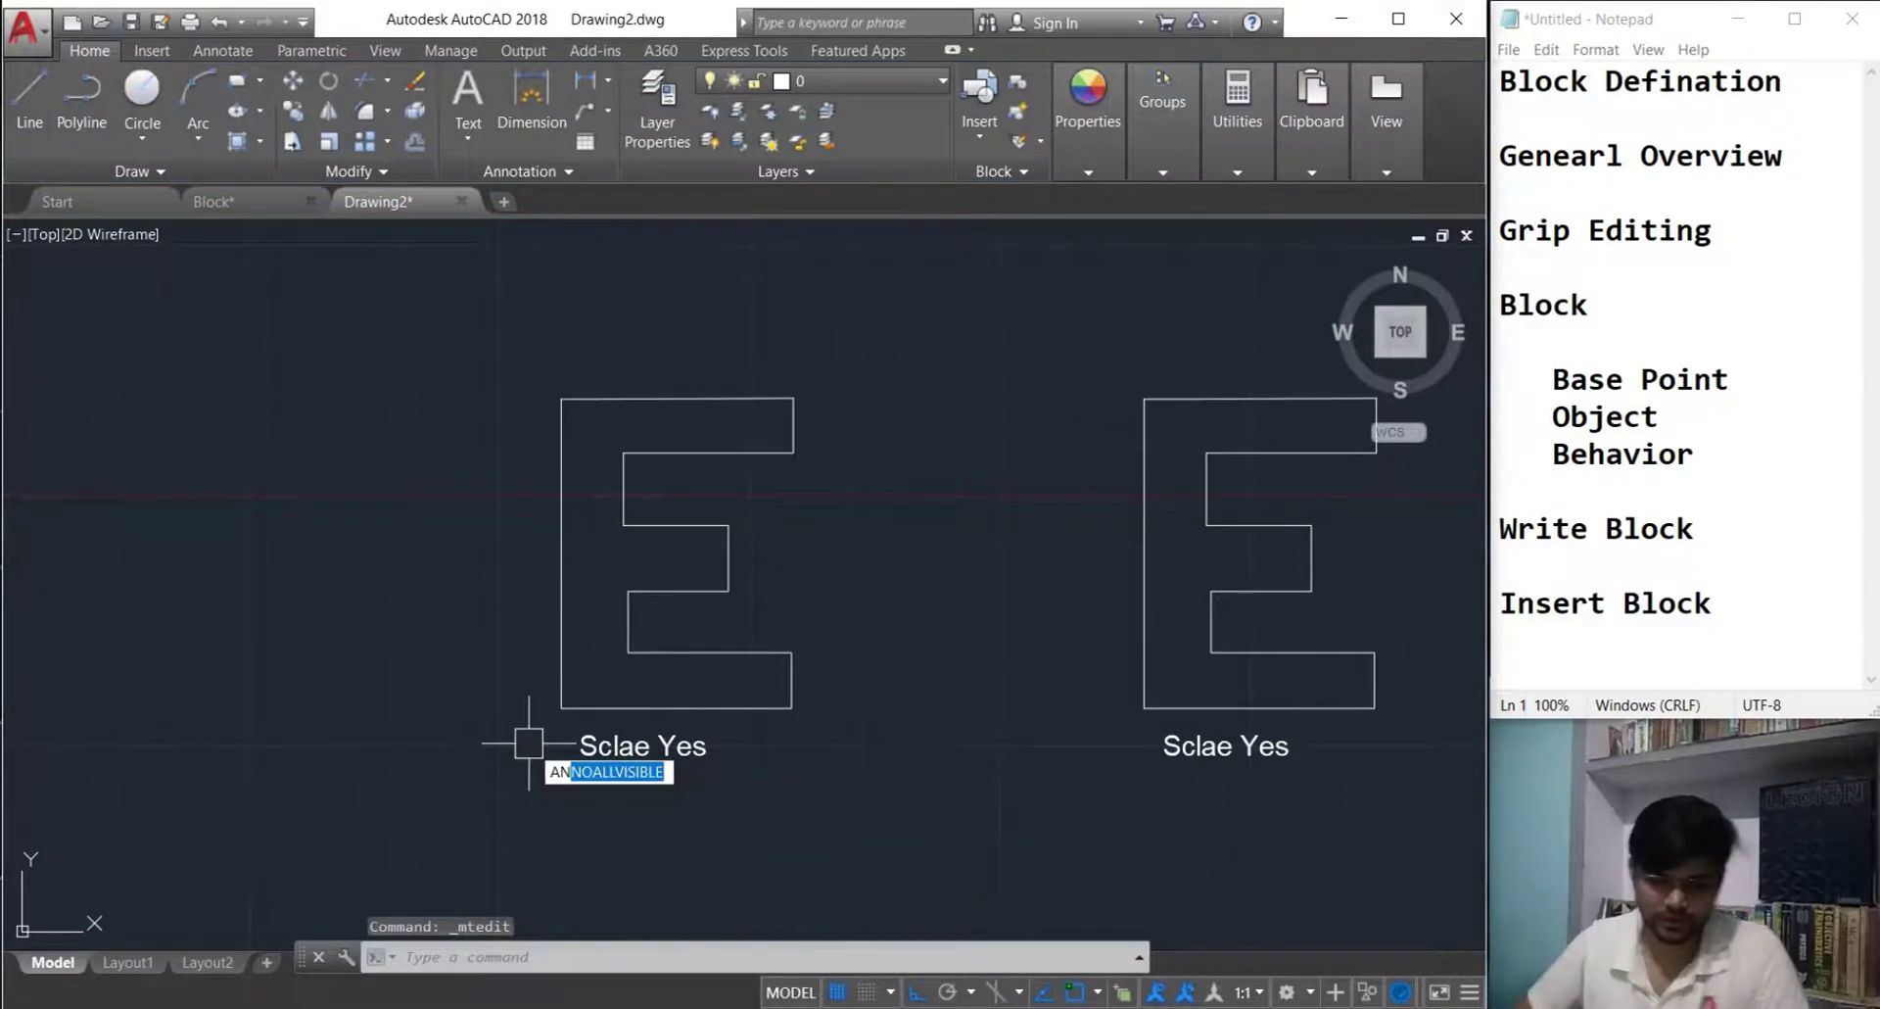
pyautogui.press('Escape')
pyautogui.doubleClick(650, 749)
pyautogui.click(586, 749)
pyautogui.press('Delete')
pyautogui.press('capslock')
pyautogui.write('Ann')
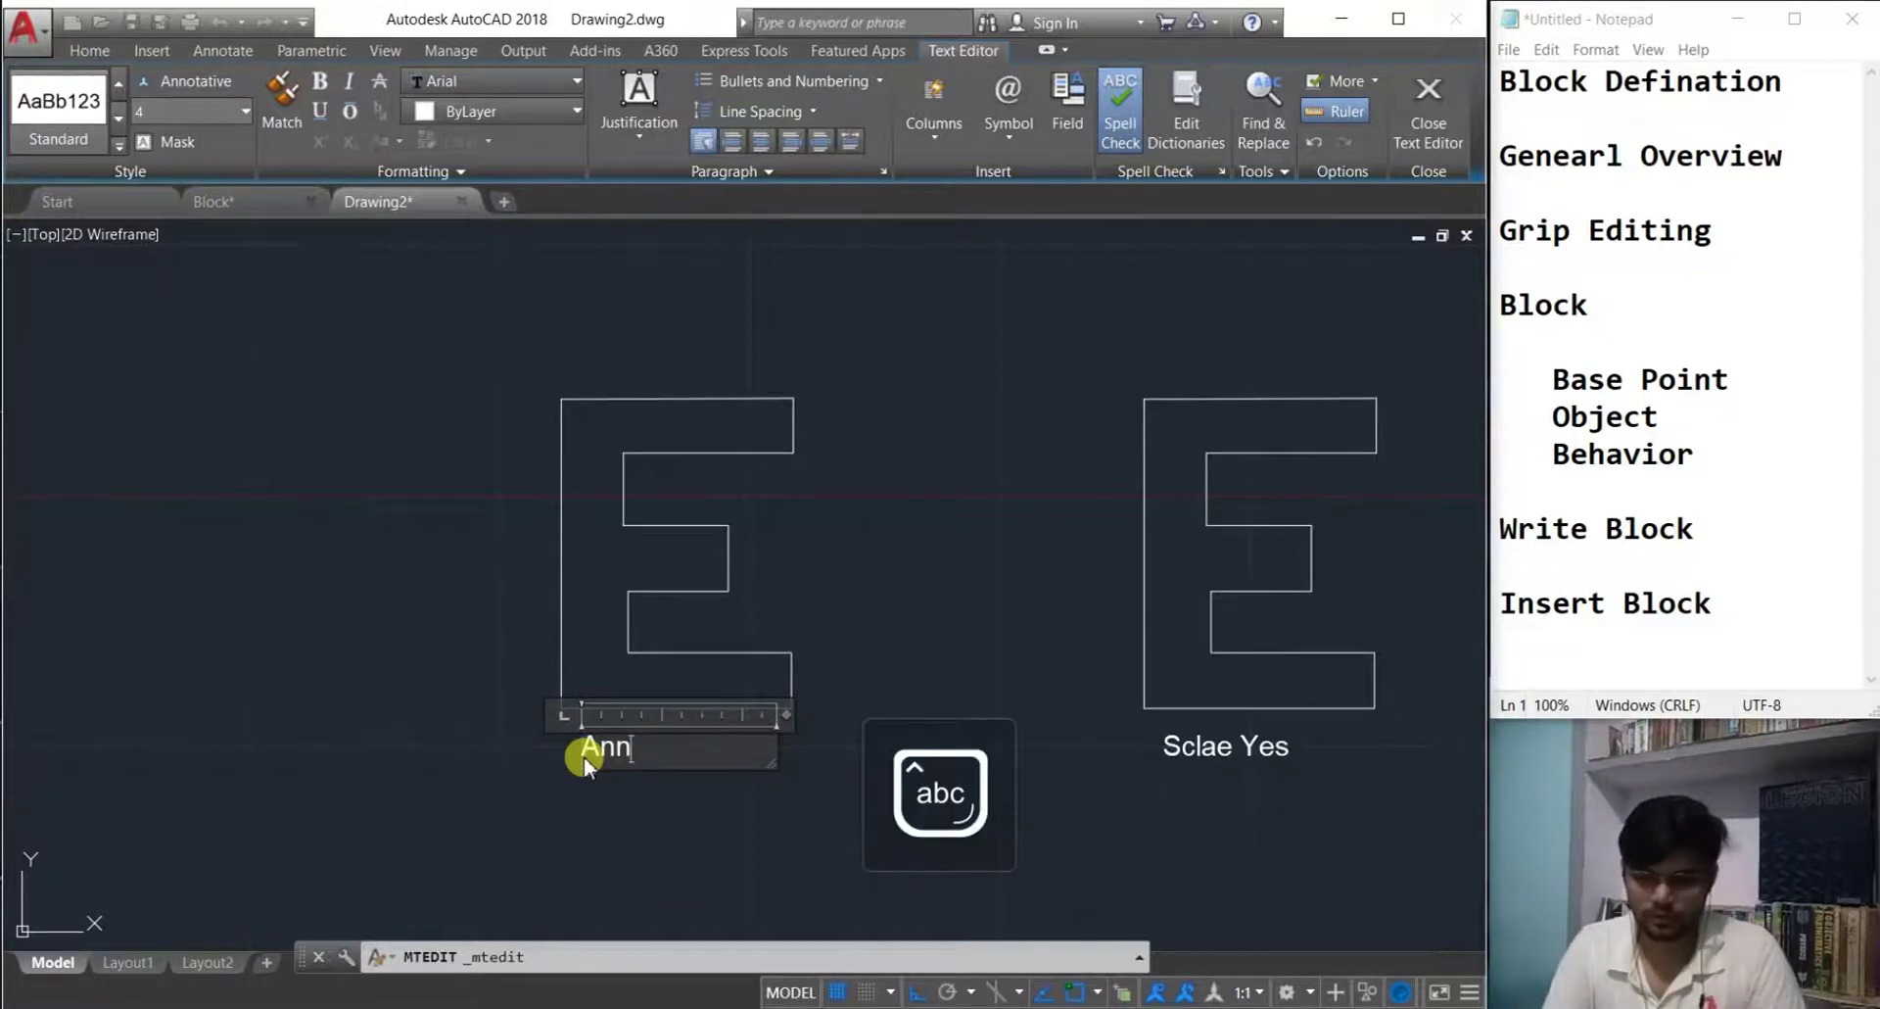
pyautogui.write('otative')
pyautogui.press('capslock')
pyautogui.write('T')
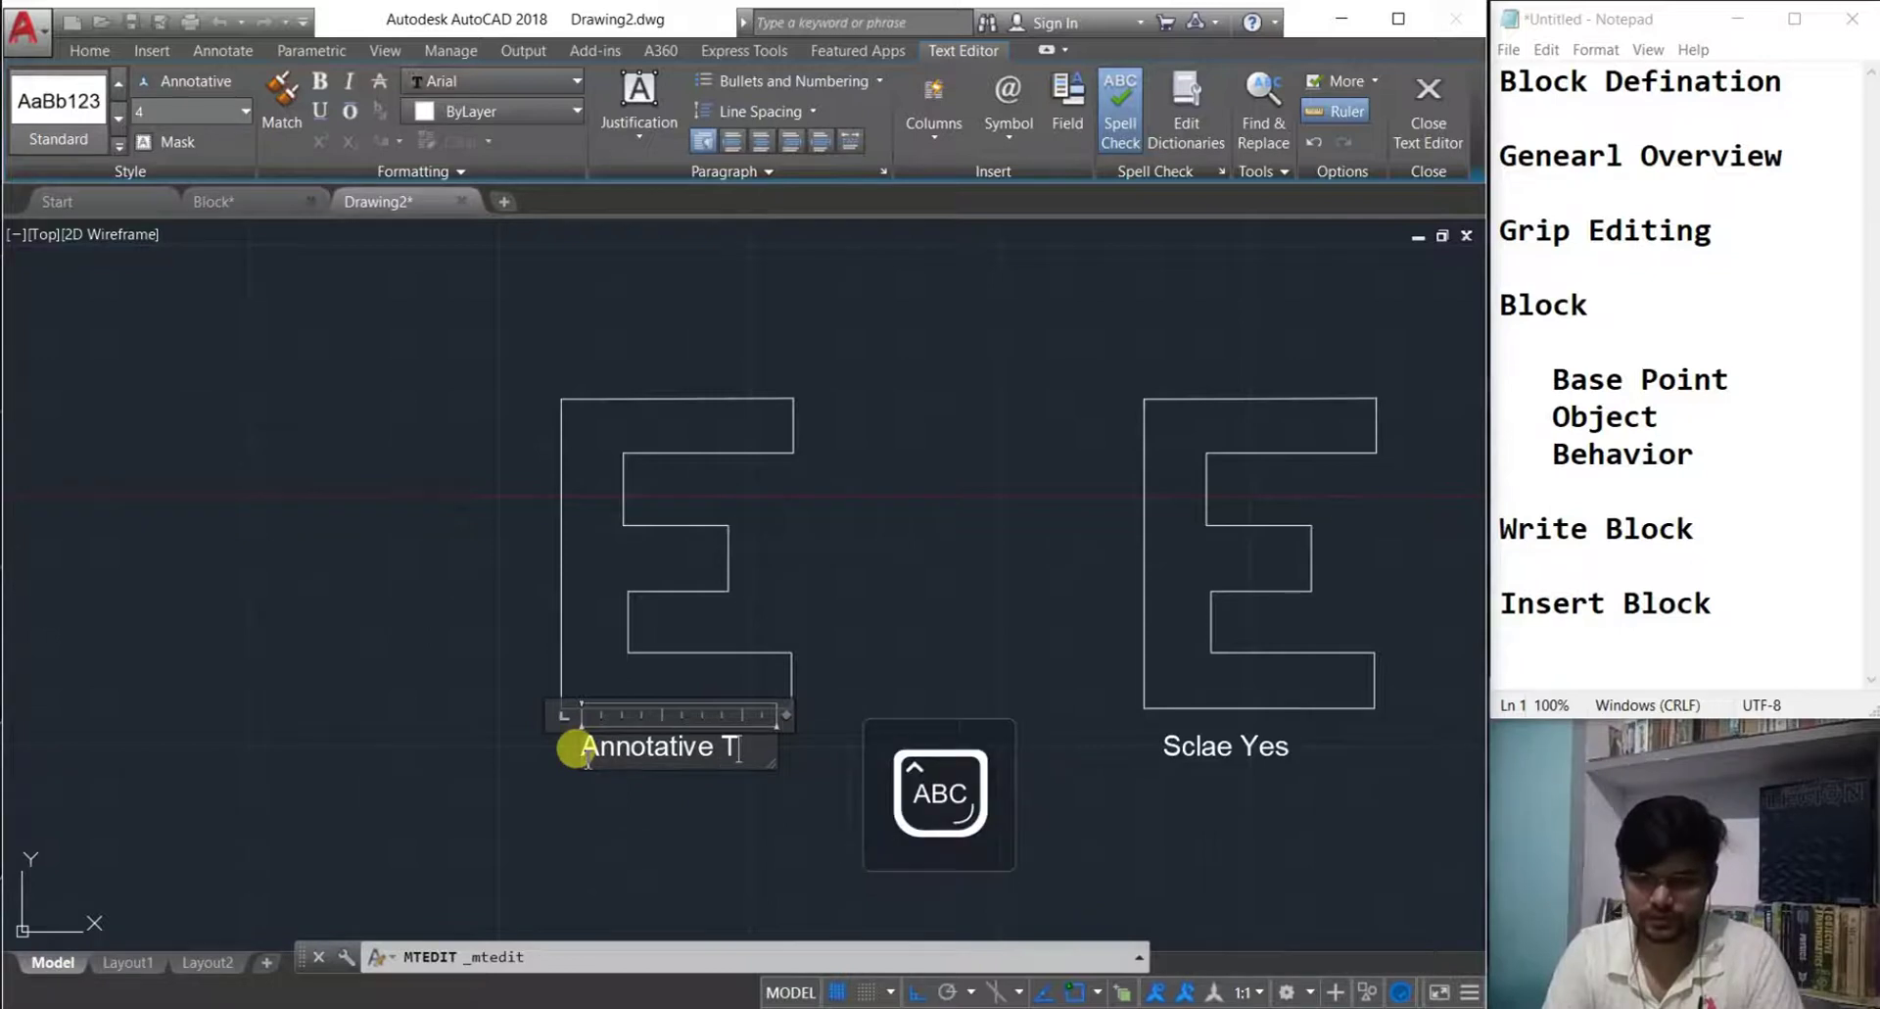
pyautogui.press('BackSpace')
pyautogui.press('capslock')
pyautogui.write('y')
pyautogui.press('capslock')
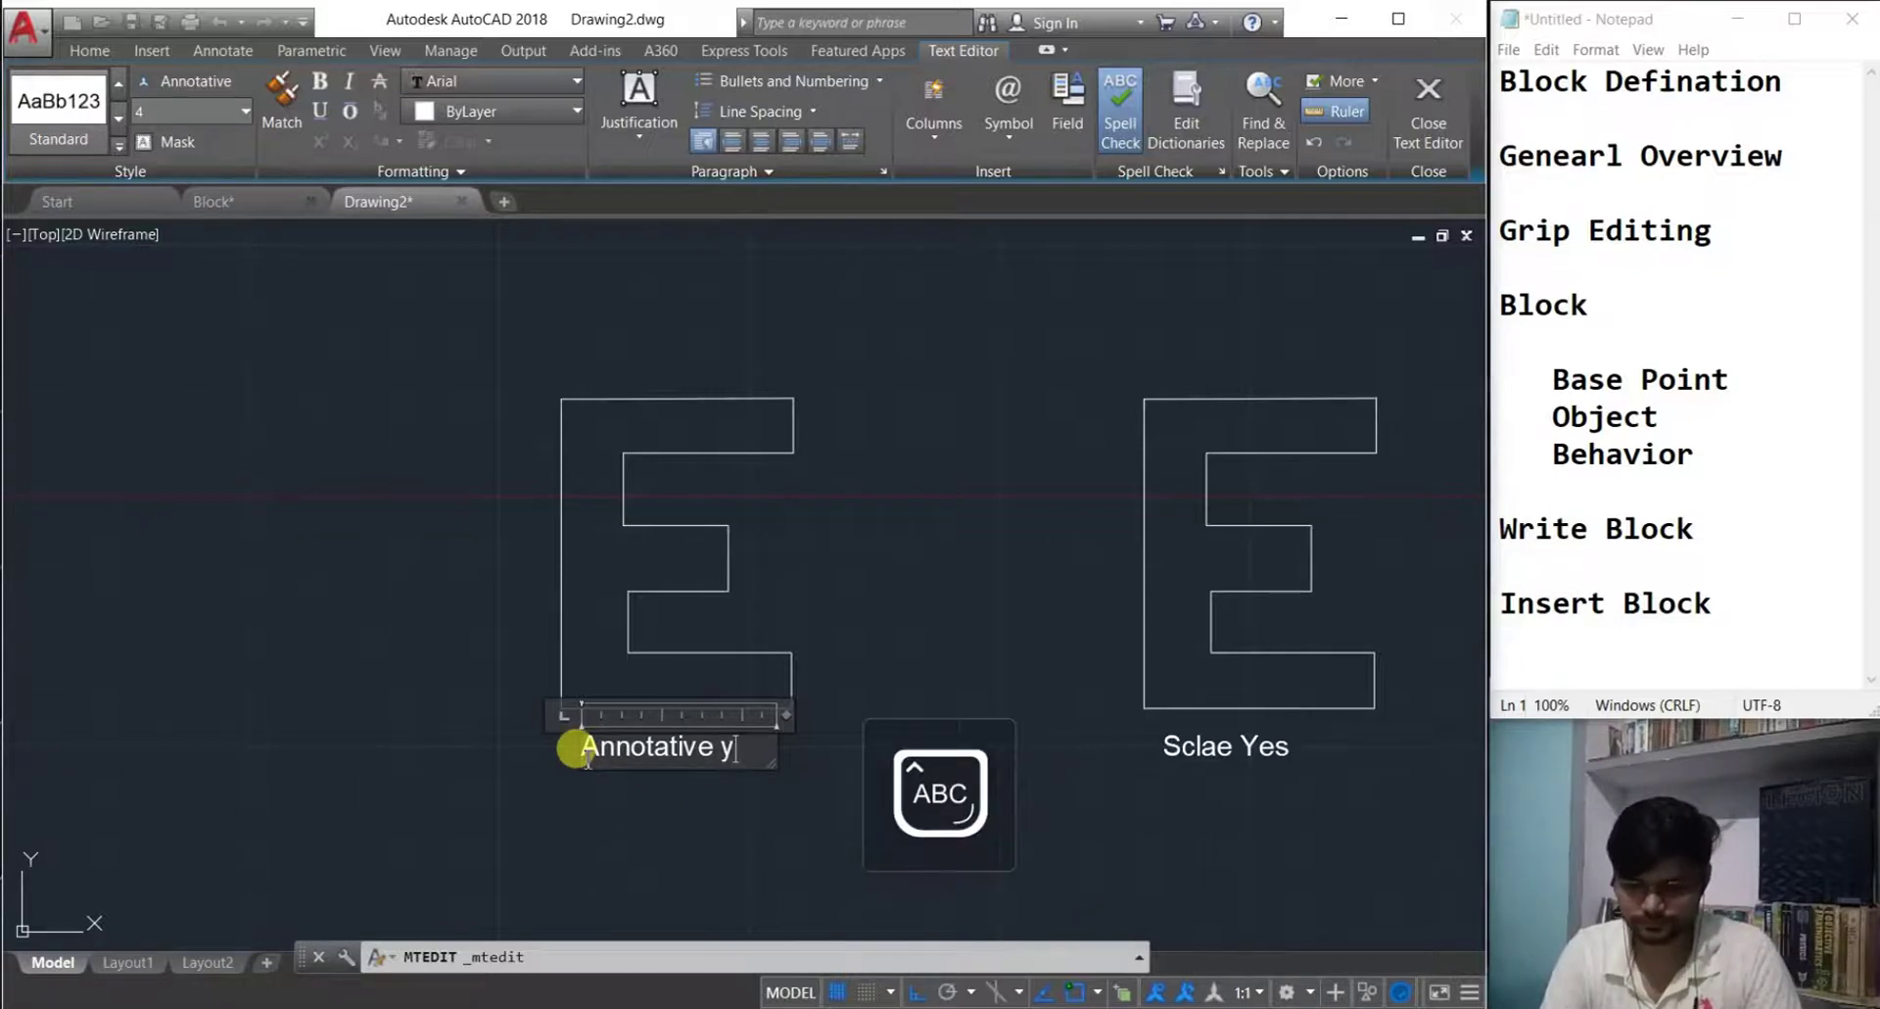
pyautogui.press('capslock')
pyautogui.write('es')
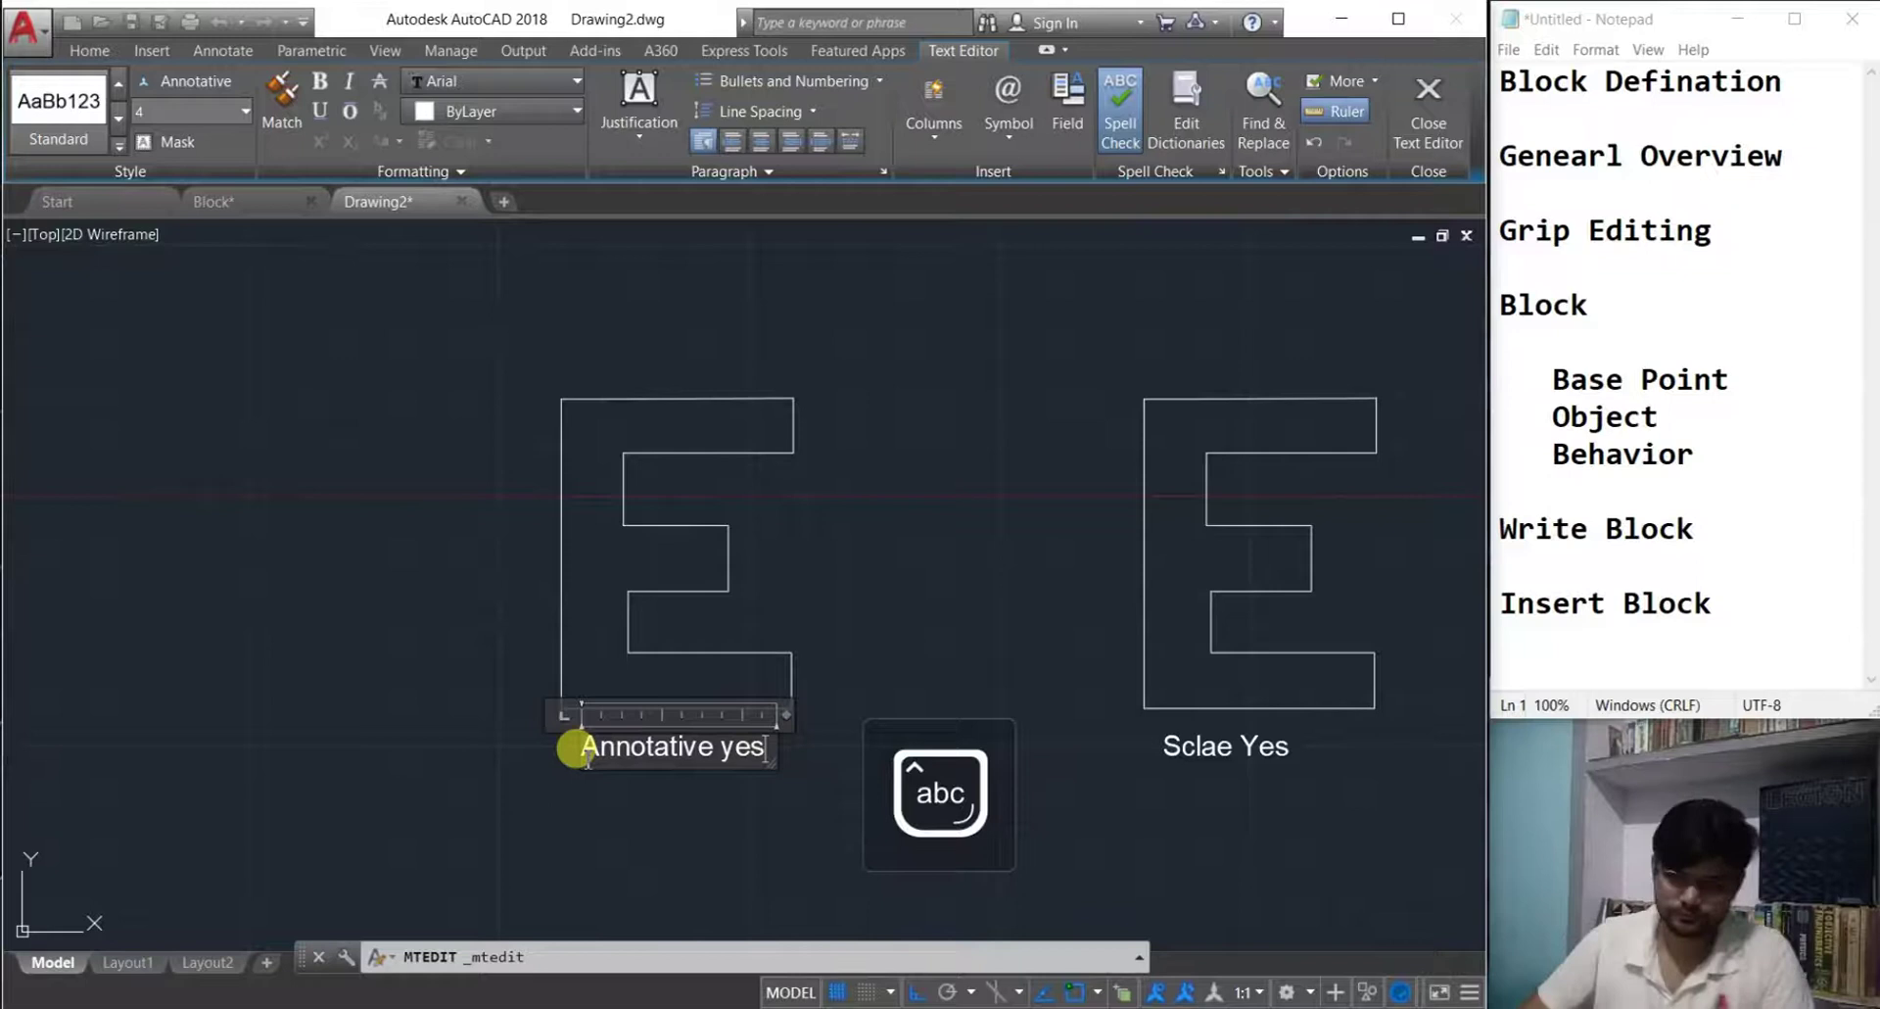
pyautogui.click(617, 783)
# - Change the right E's label to 'Annotative No'
pyautogui.doubleClick(1264, 746)
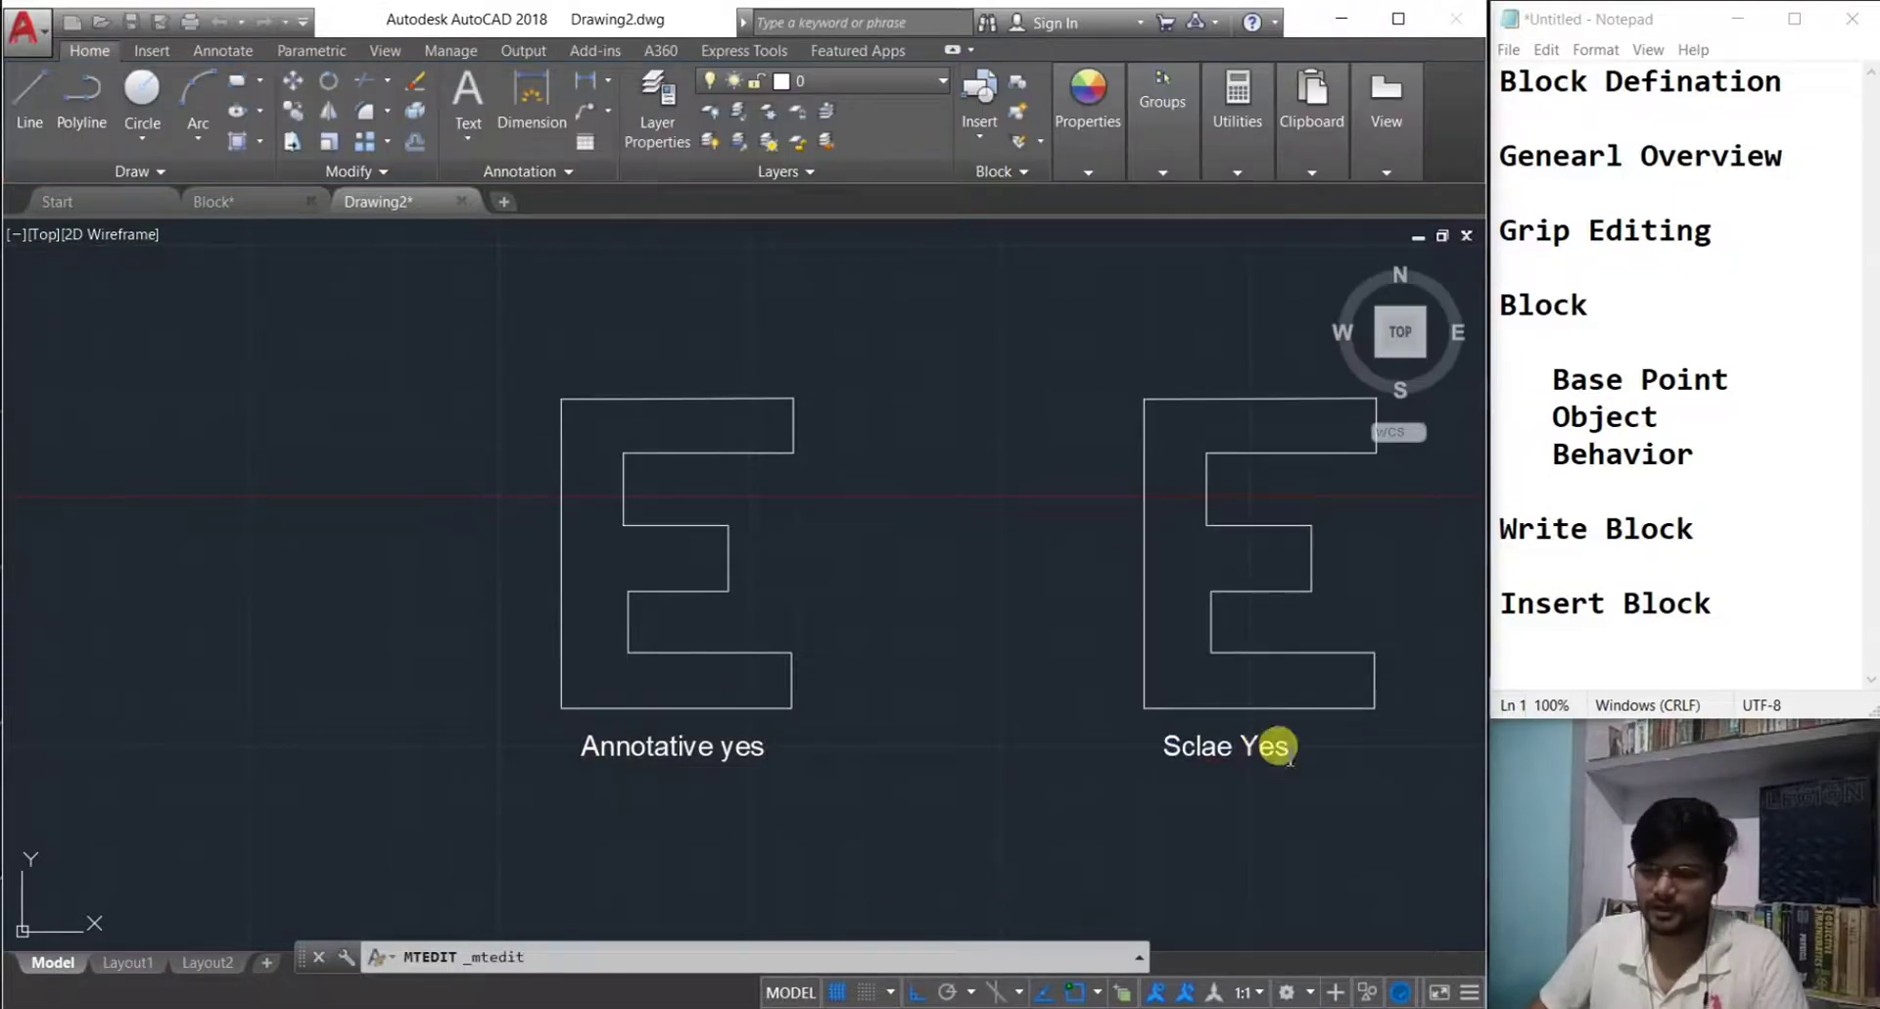
pyautogui.press('capslock')
pyautogui.write('A')
pyautogui.press('capslock')
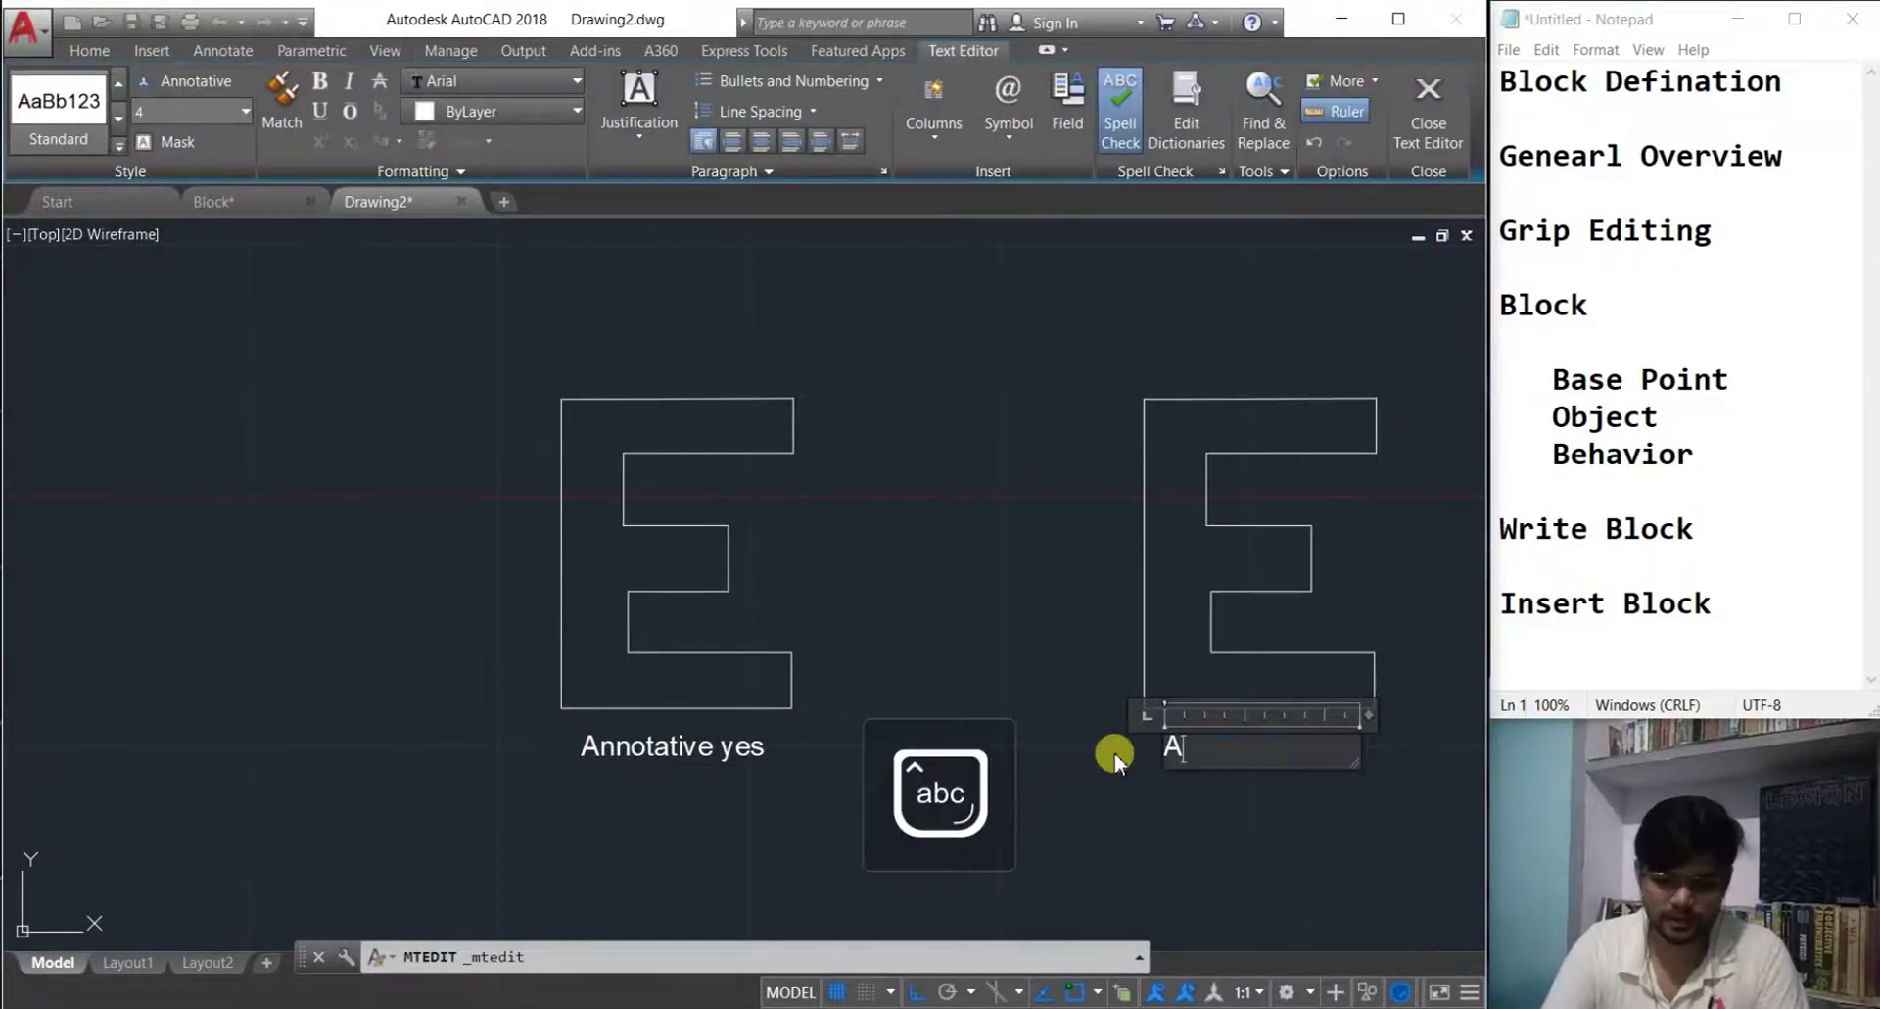
pyautogui.write('nno')
pyautogui.press('capslock')
pyautogui.write('AT')
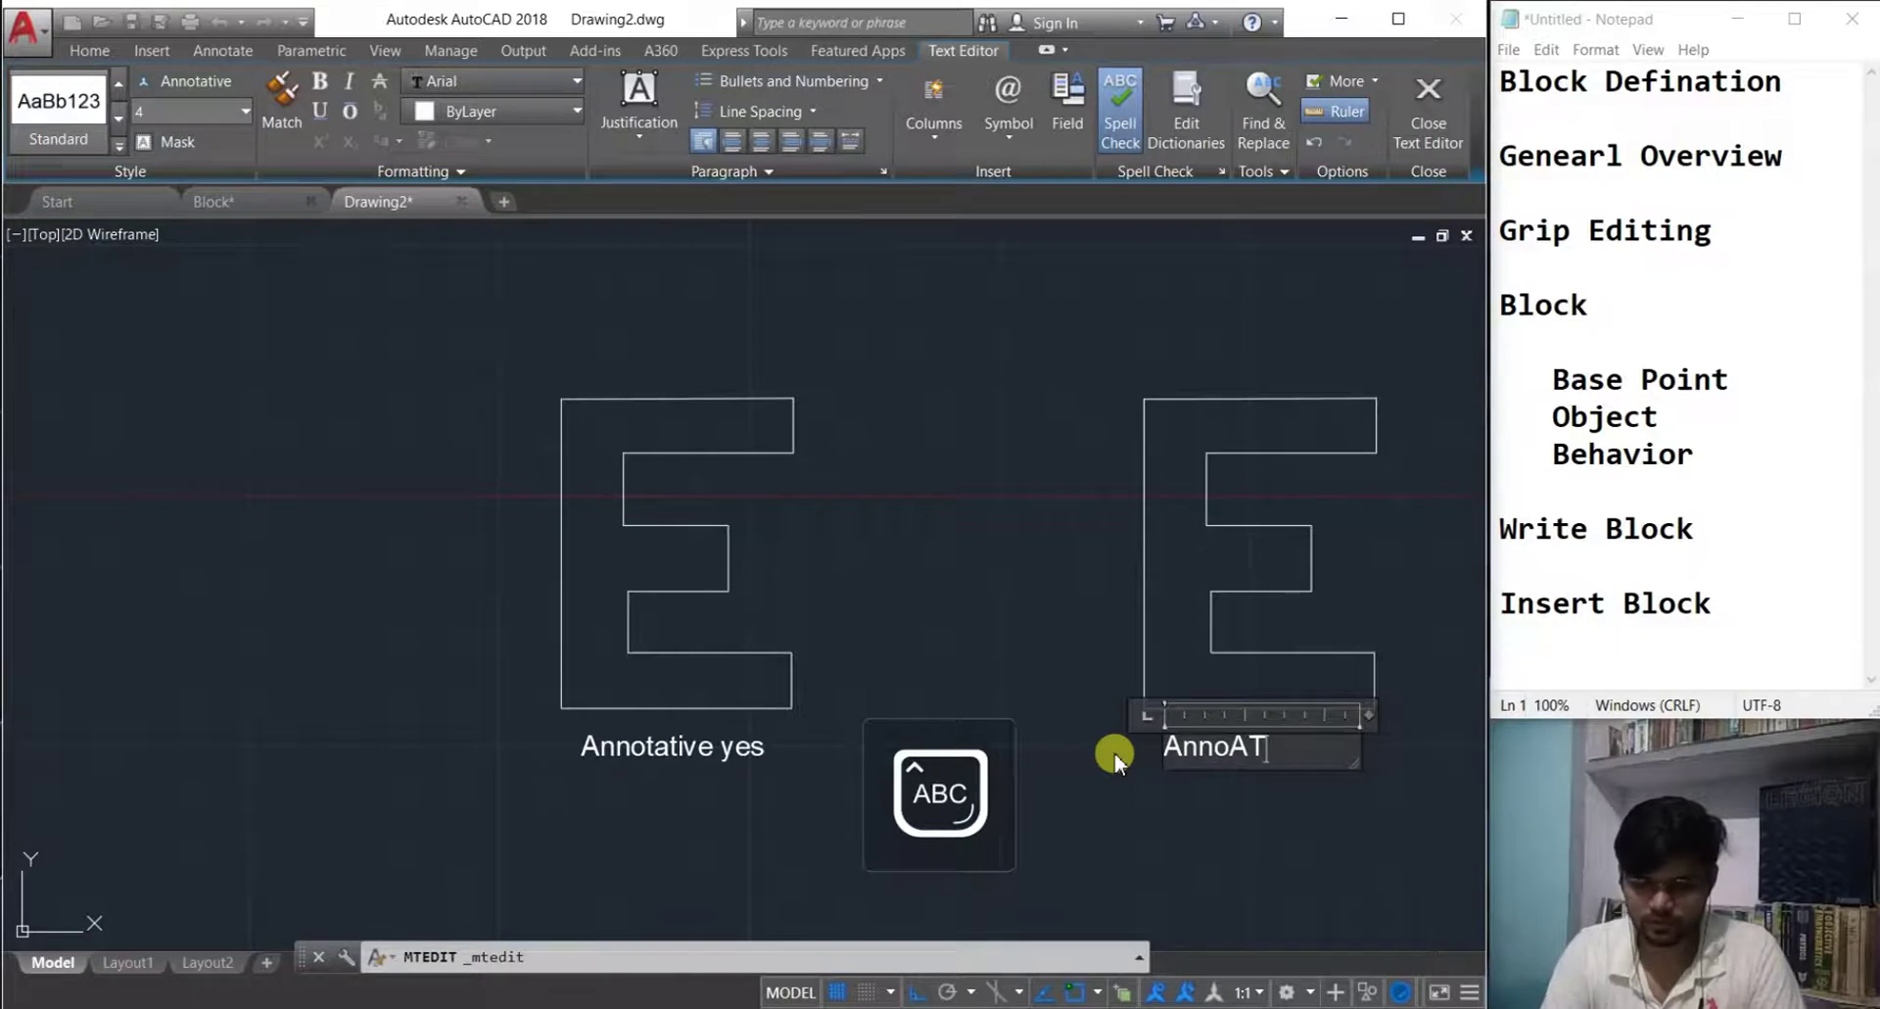
pyautogui.press('BackSpace')
pyautogui.press('BackSpace')
pyautogui.press('capslock')
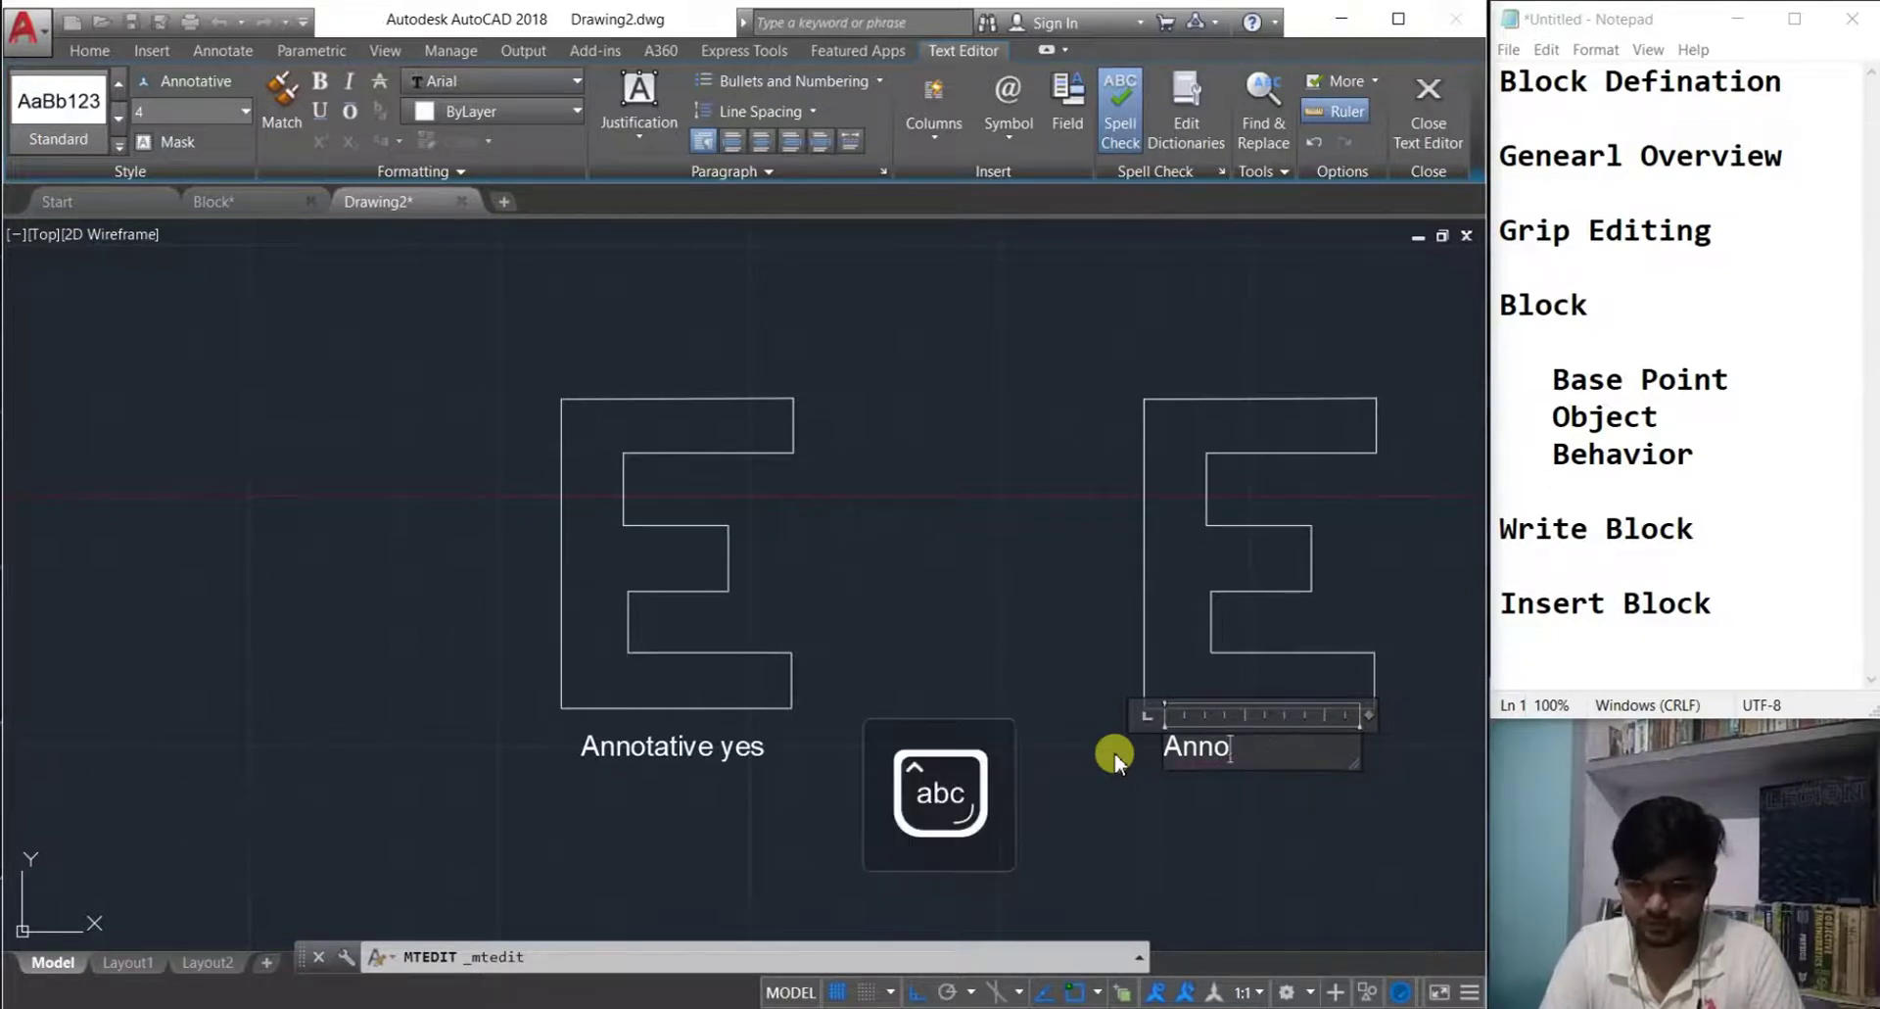
pyautogui.press('capslock')
pyautogui.write('A')
pyautogui.press('BackSpace')
pyautogui.press('capslock')
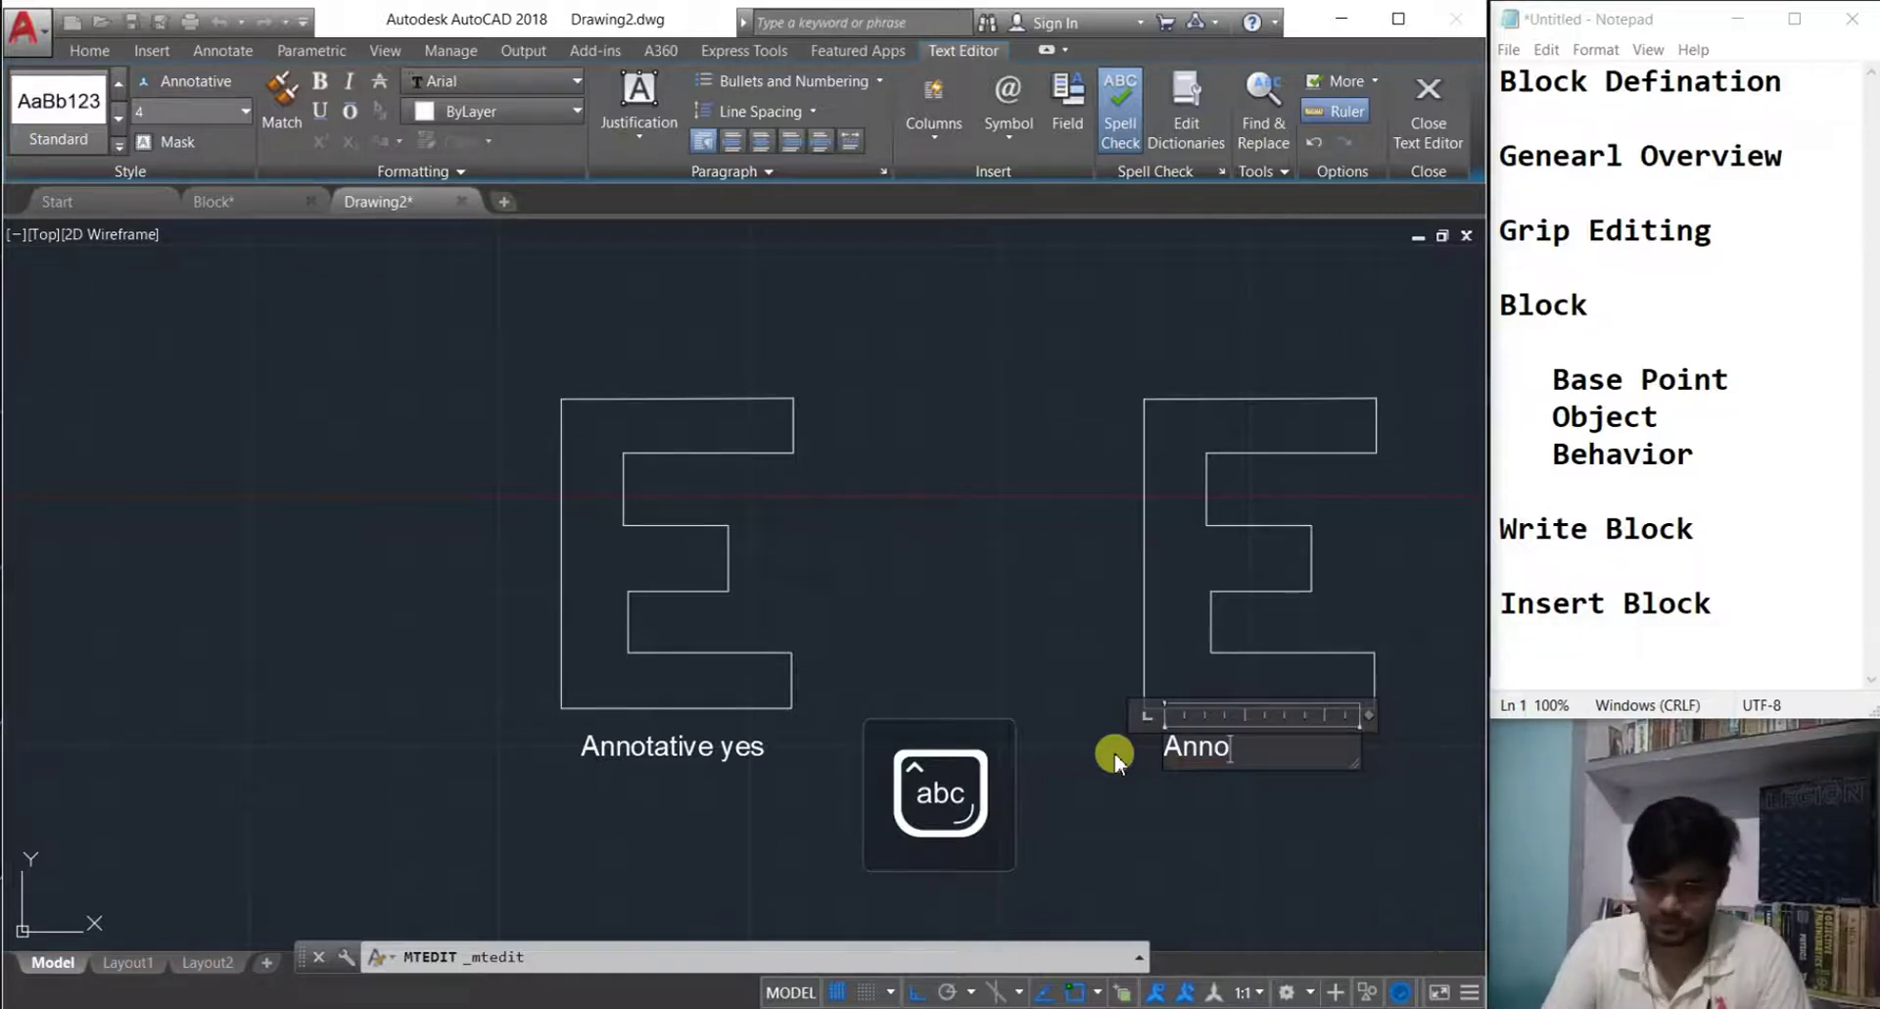
pyautogui.write('tative')
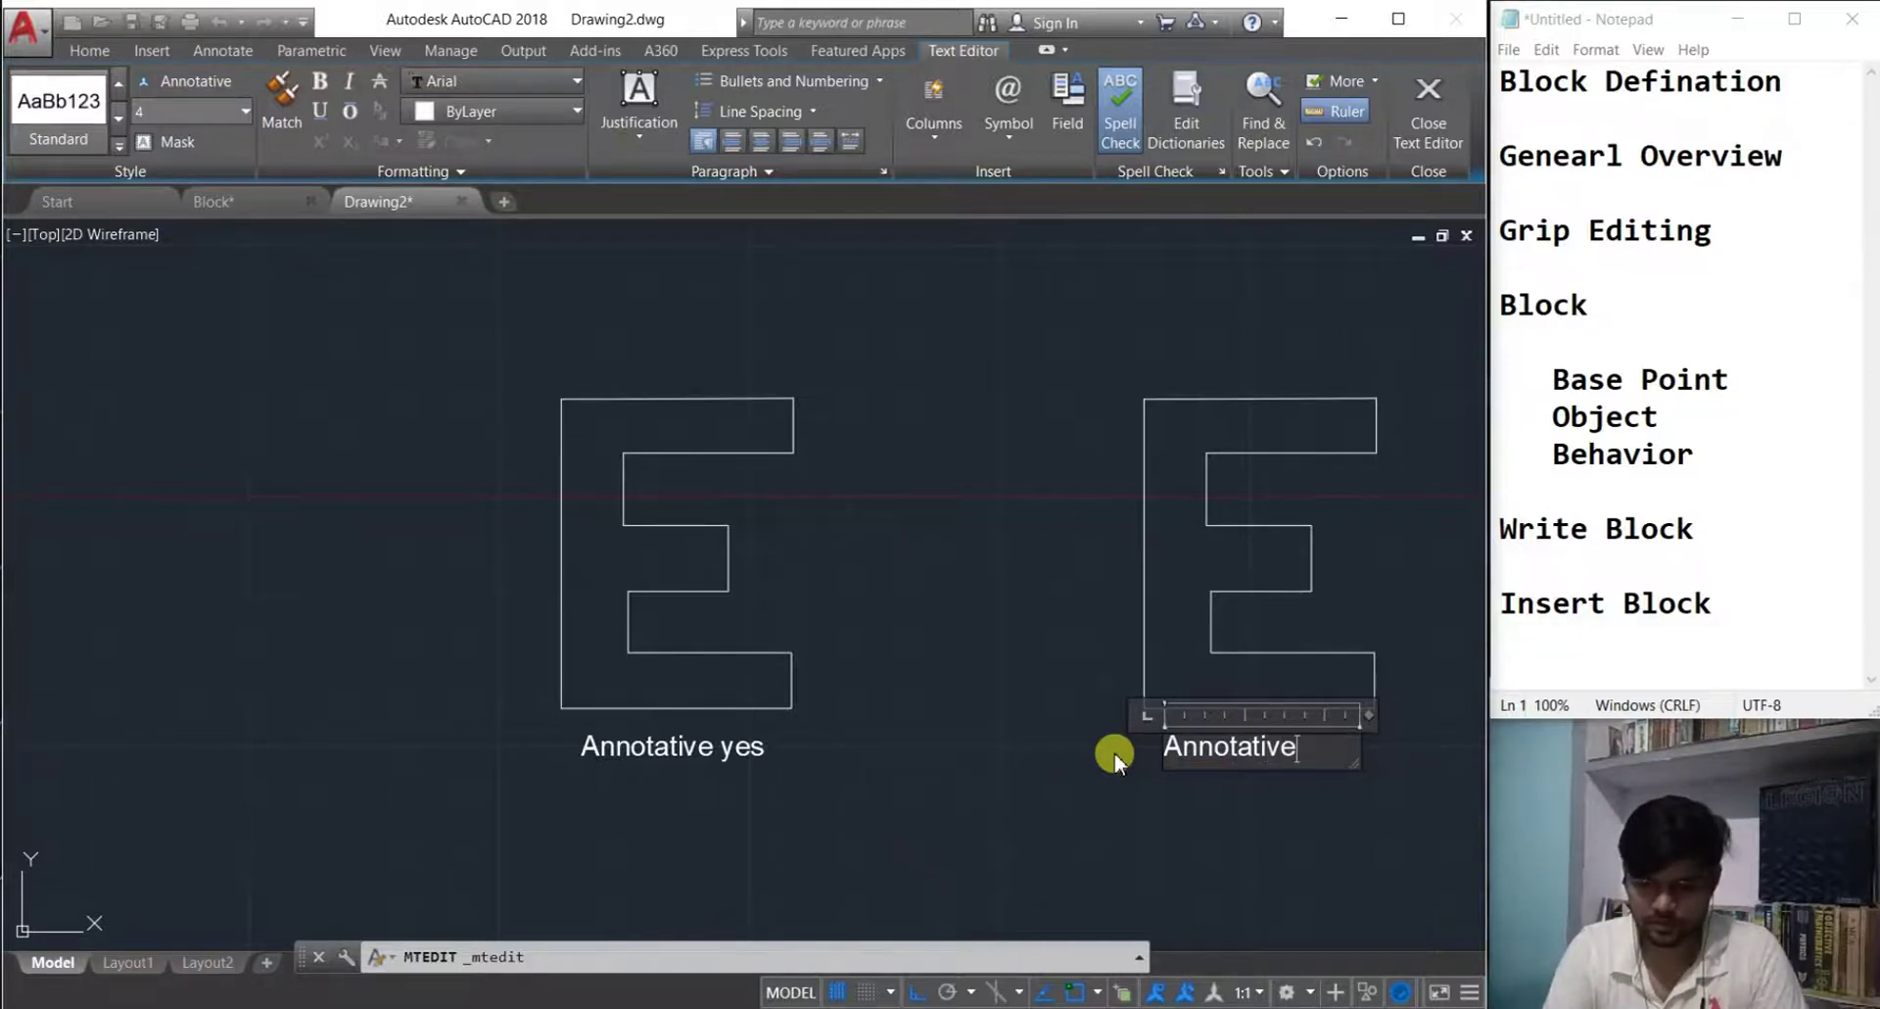
pyautogui.write(' No')
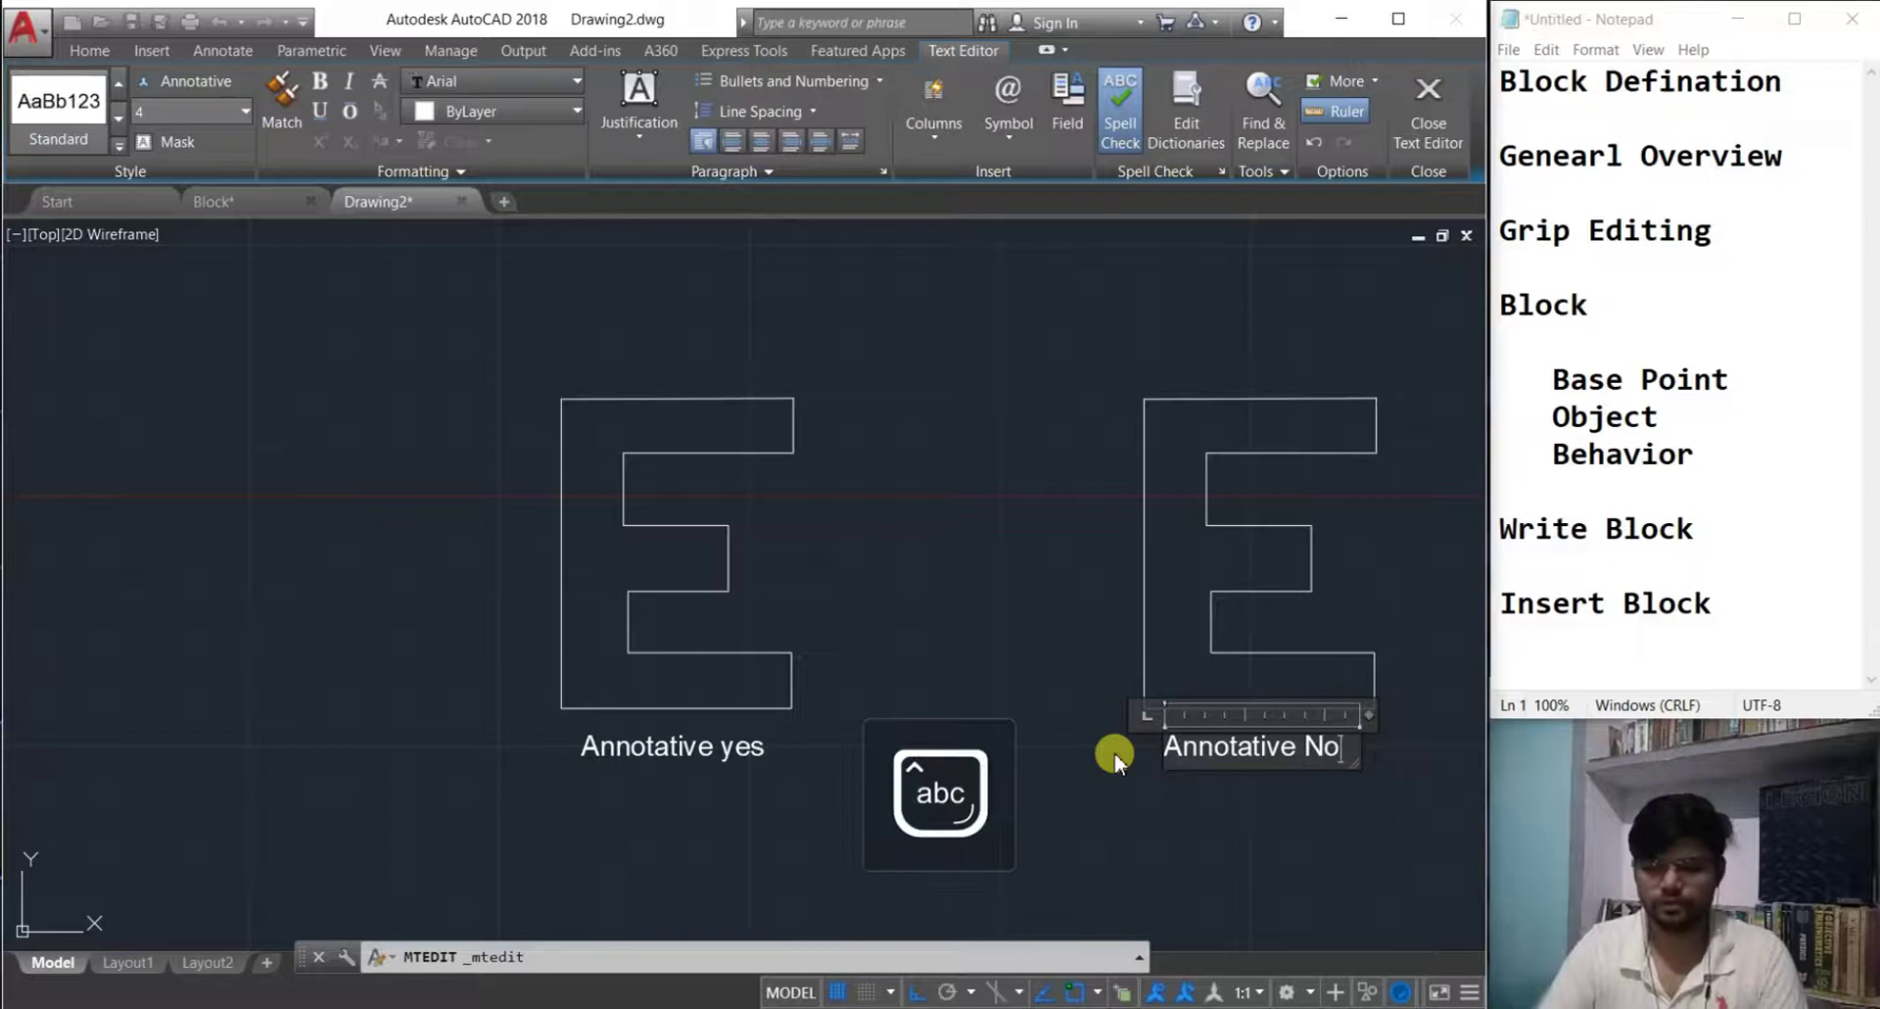
pyautogui.click(1159, 826)
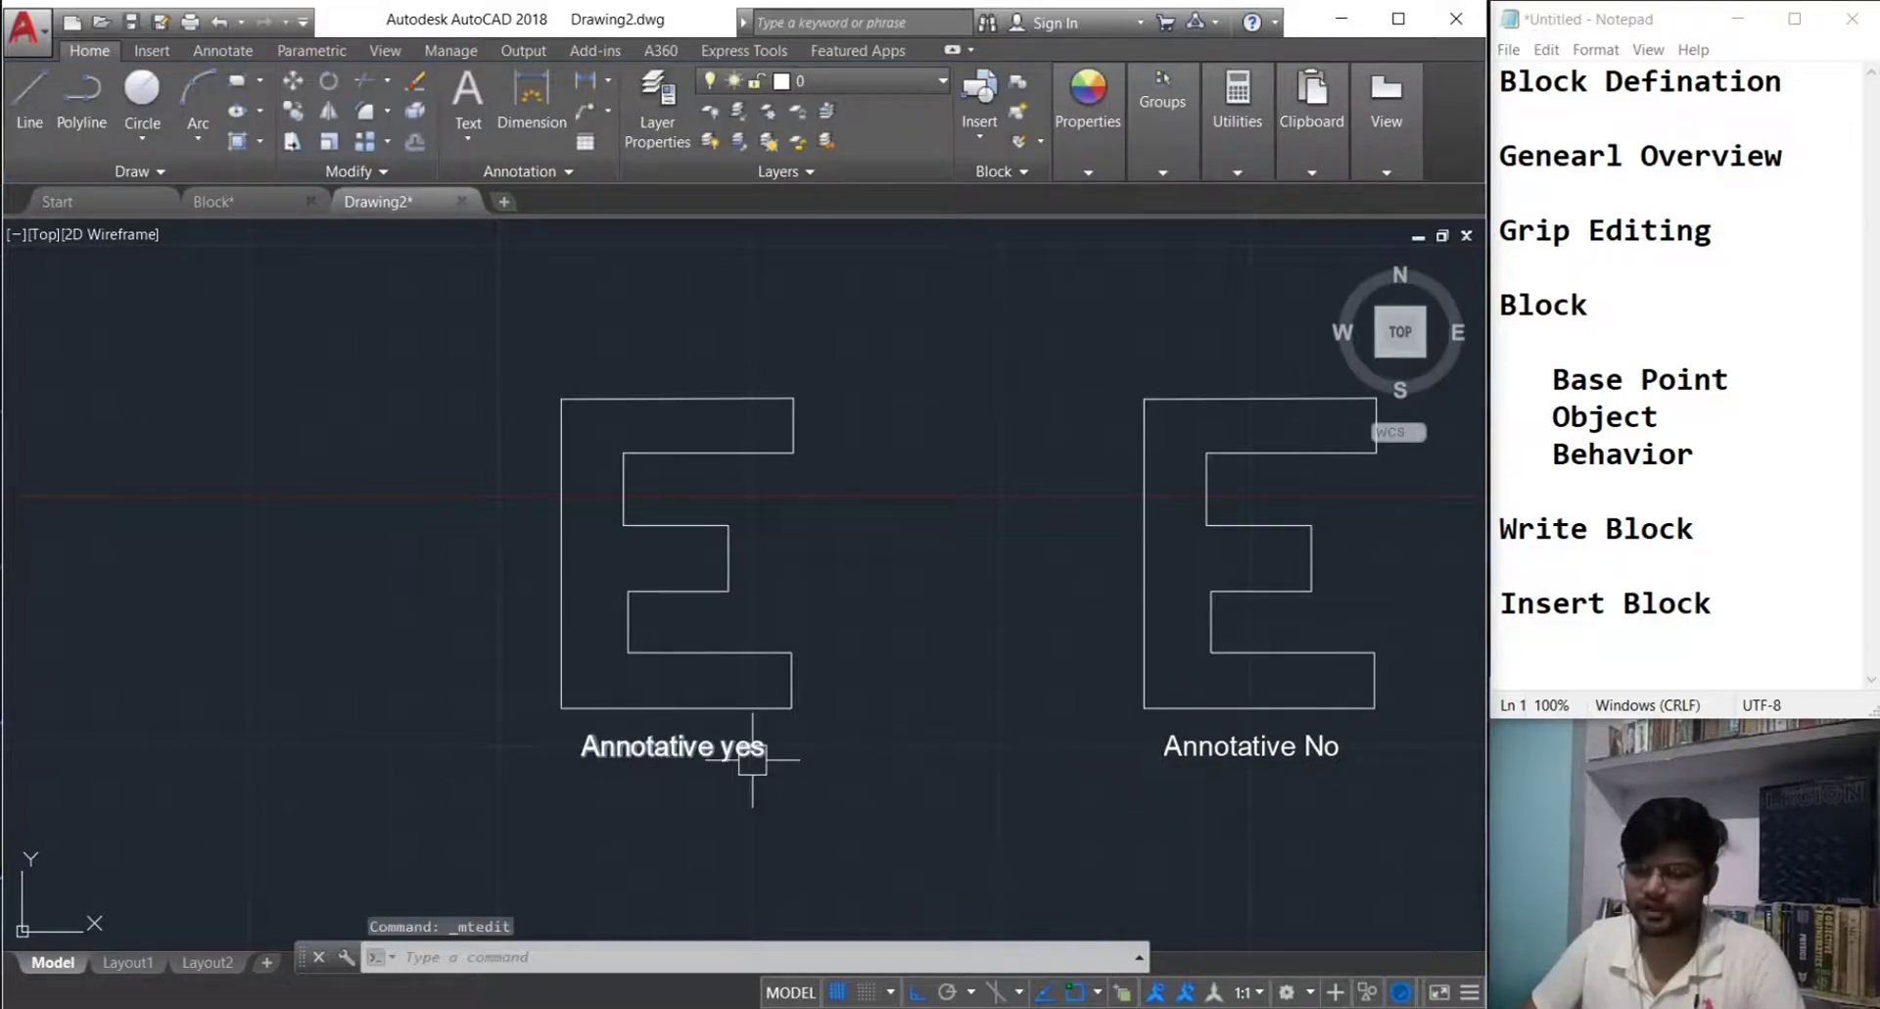
# - Make the left E and its label an annotative block 'An Yes', based at its lower-left corner
pyautogui.write('b')
pyautogui.press('Return')
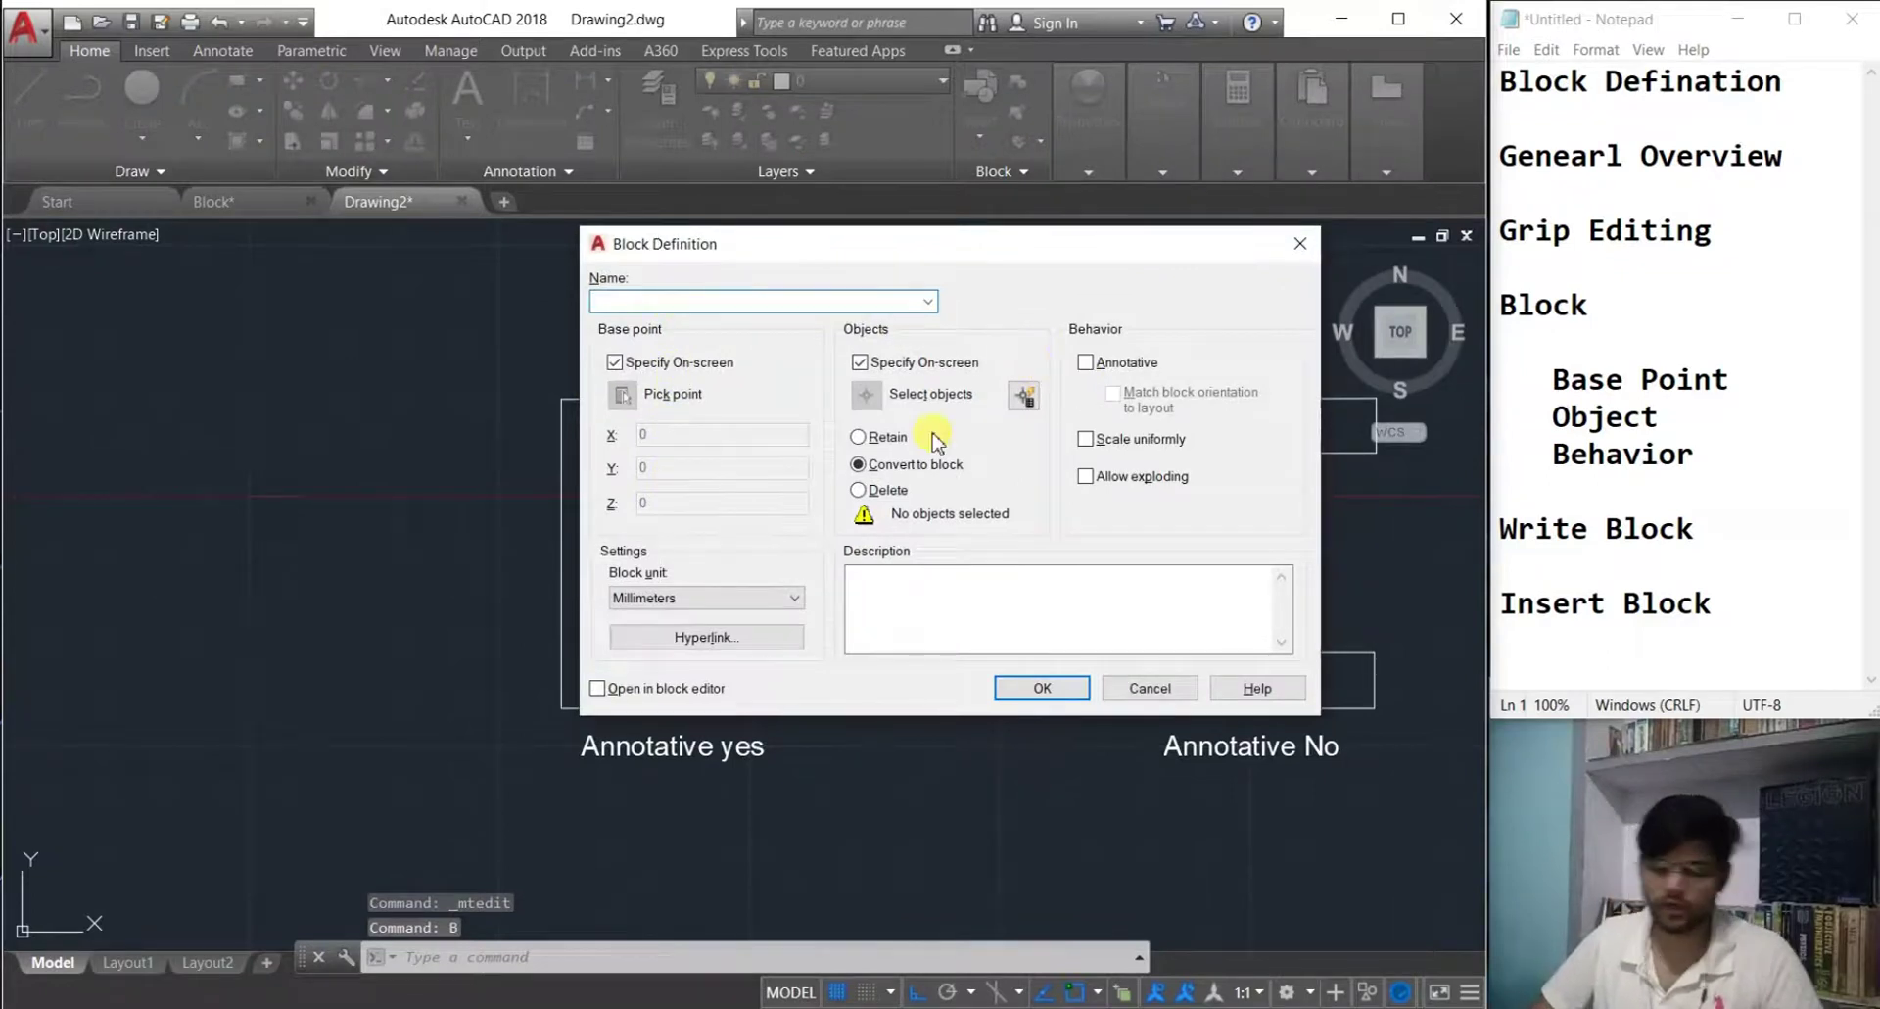
pyautogui.write('An Yes')
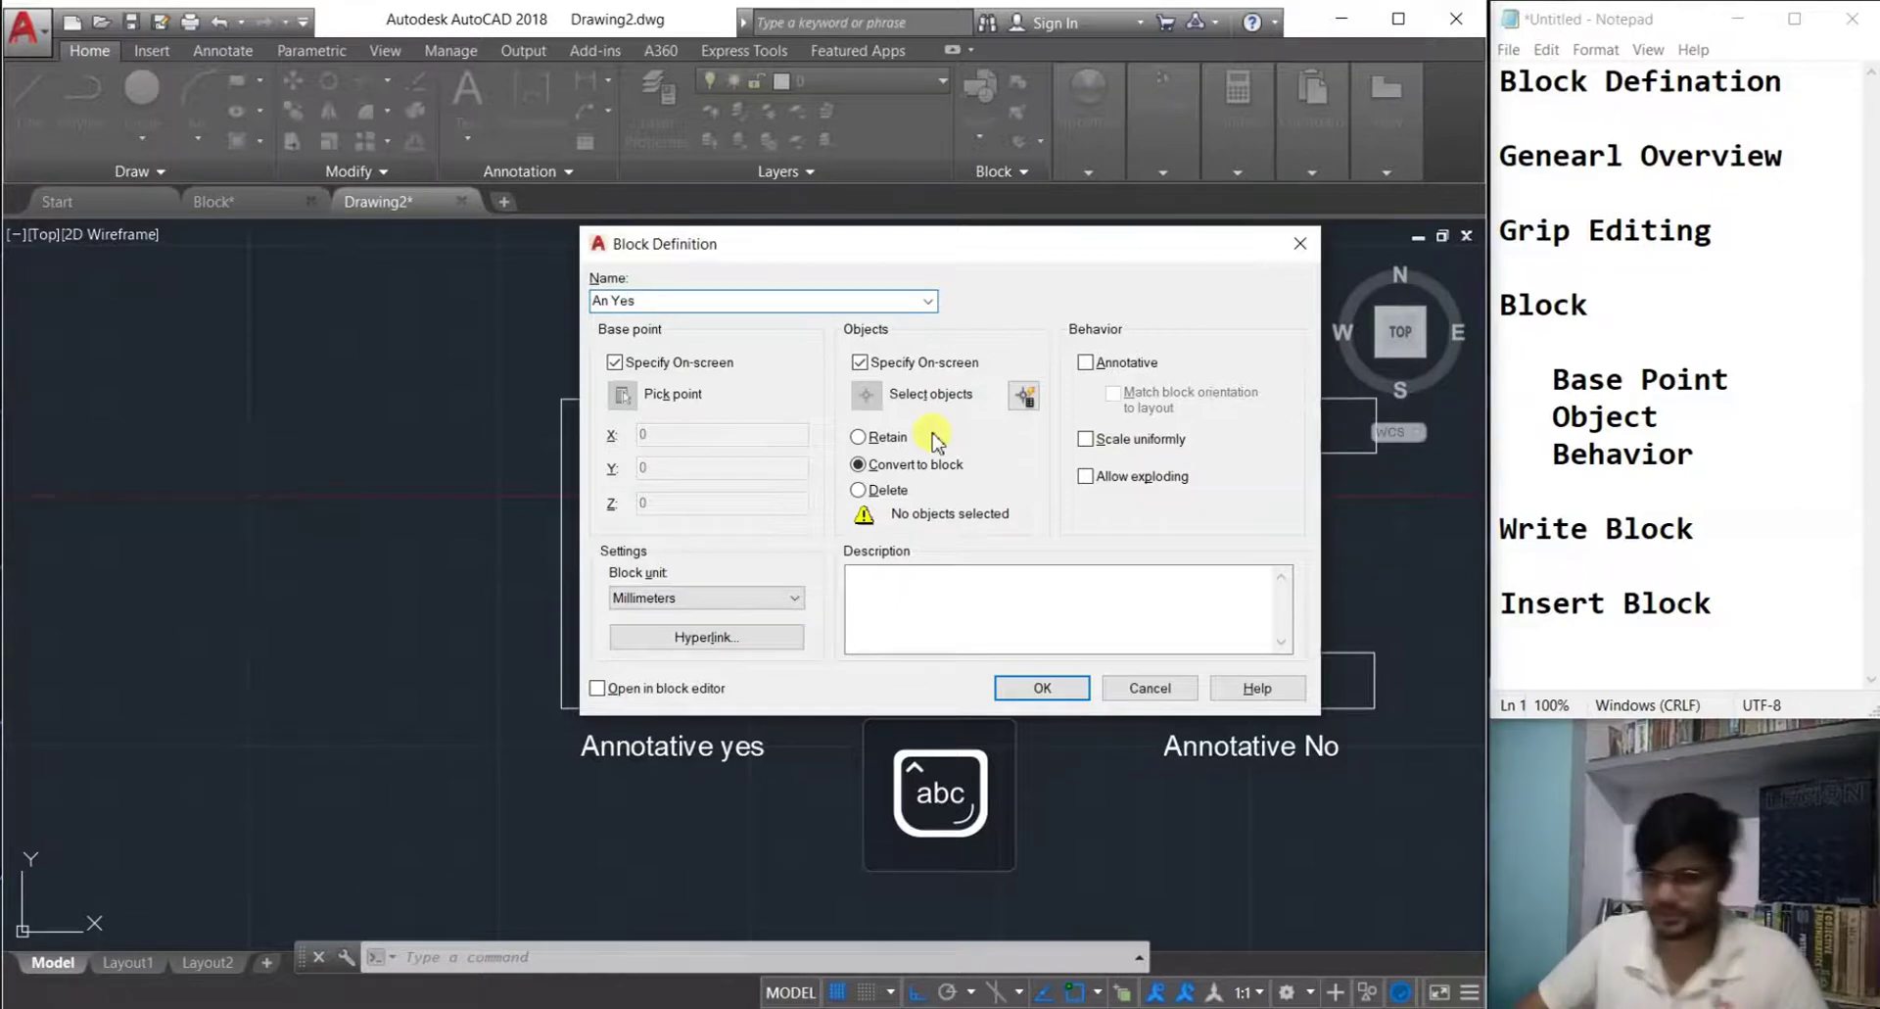
pyautogui.click(1087, 362)
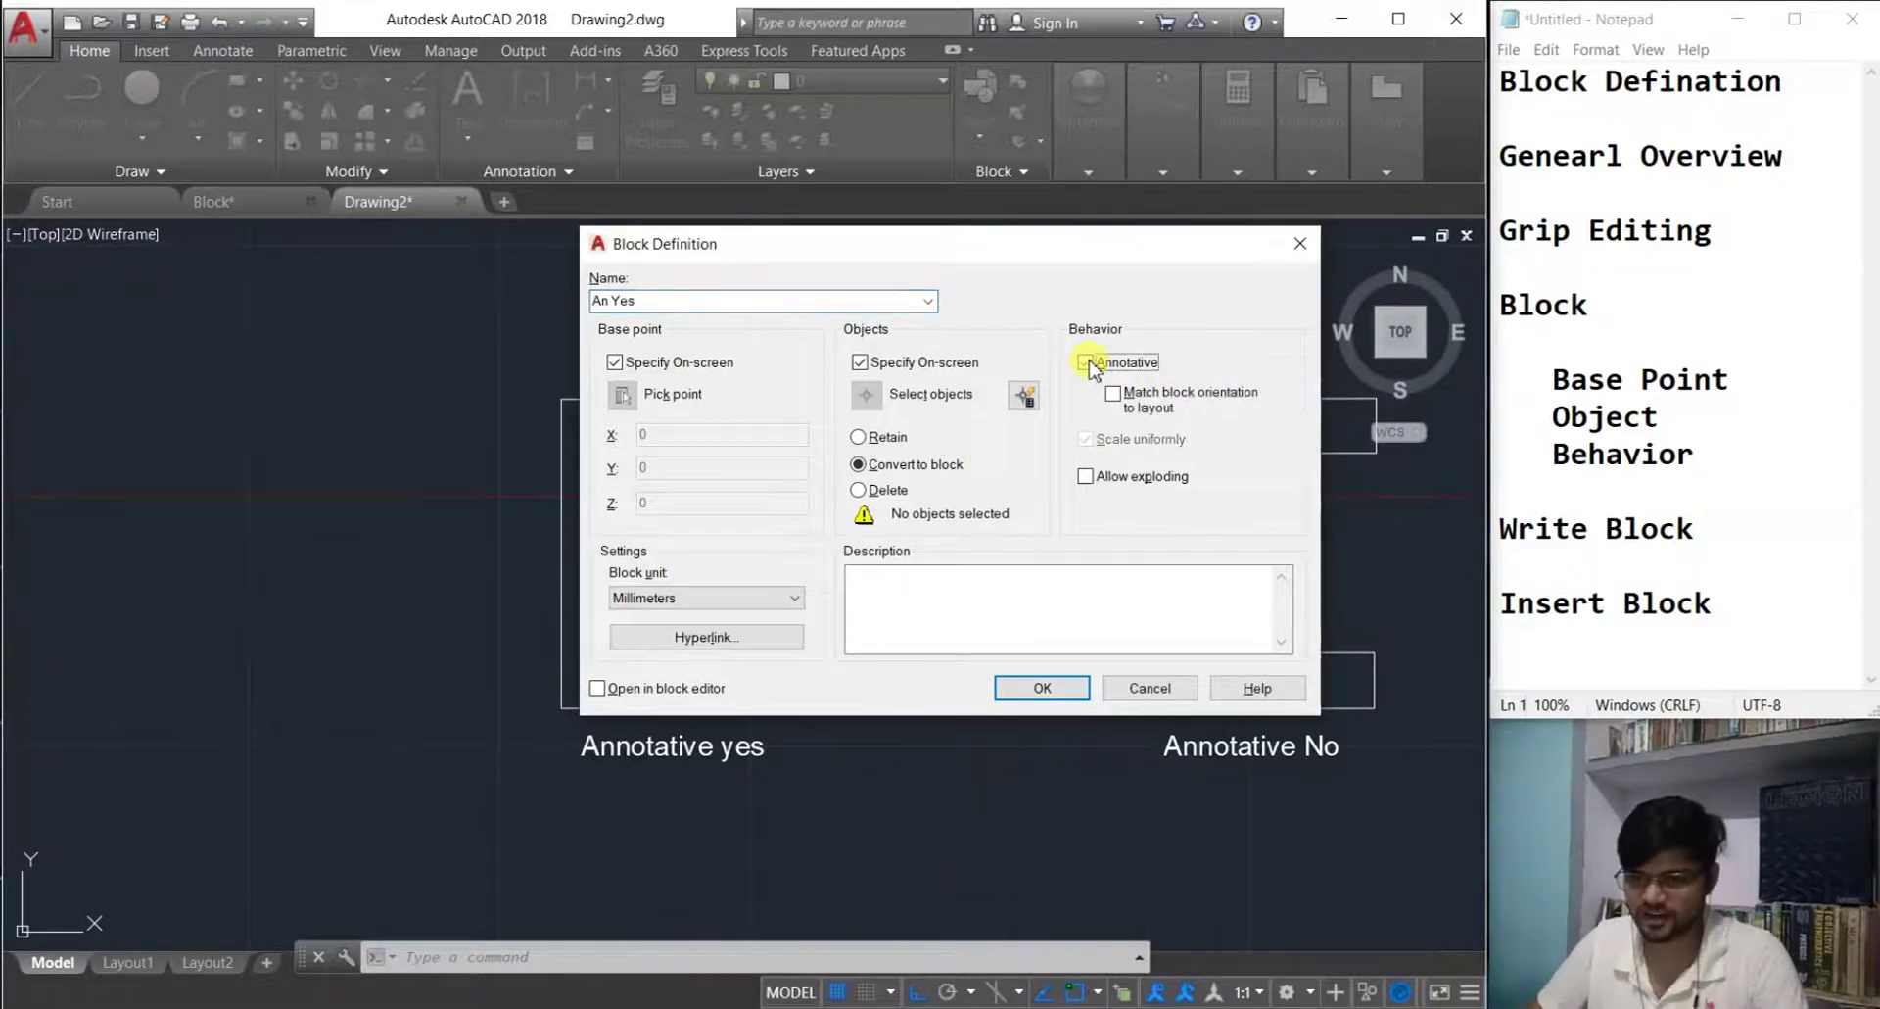
pyautogui.click(1042, 697)
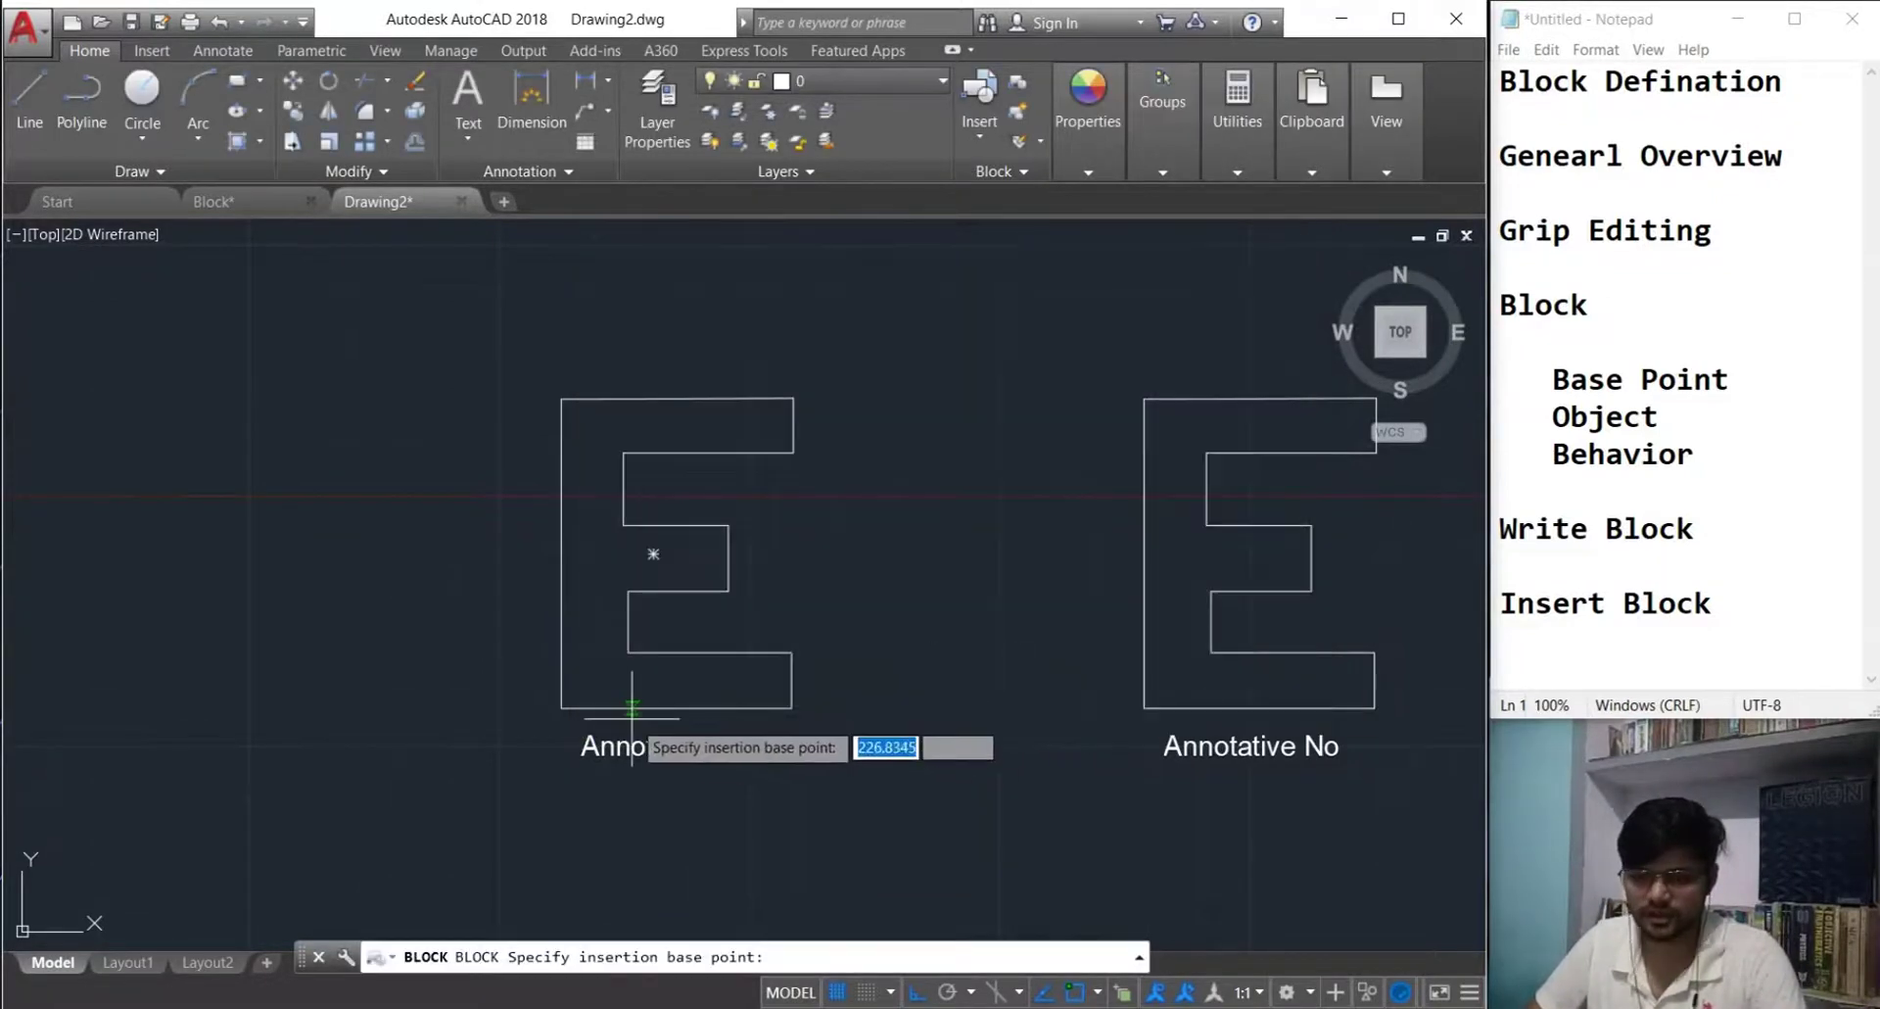
pyautogui.click(561, 707)
pyautogui.click(834, 783)
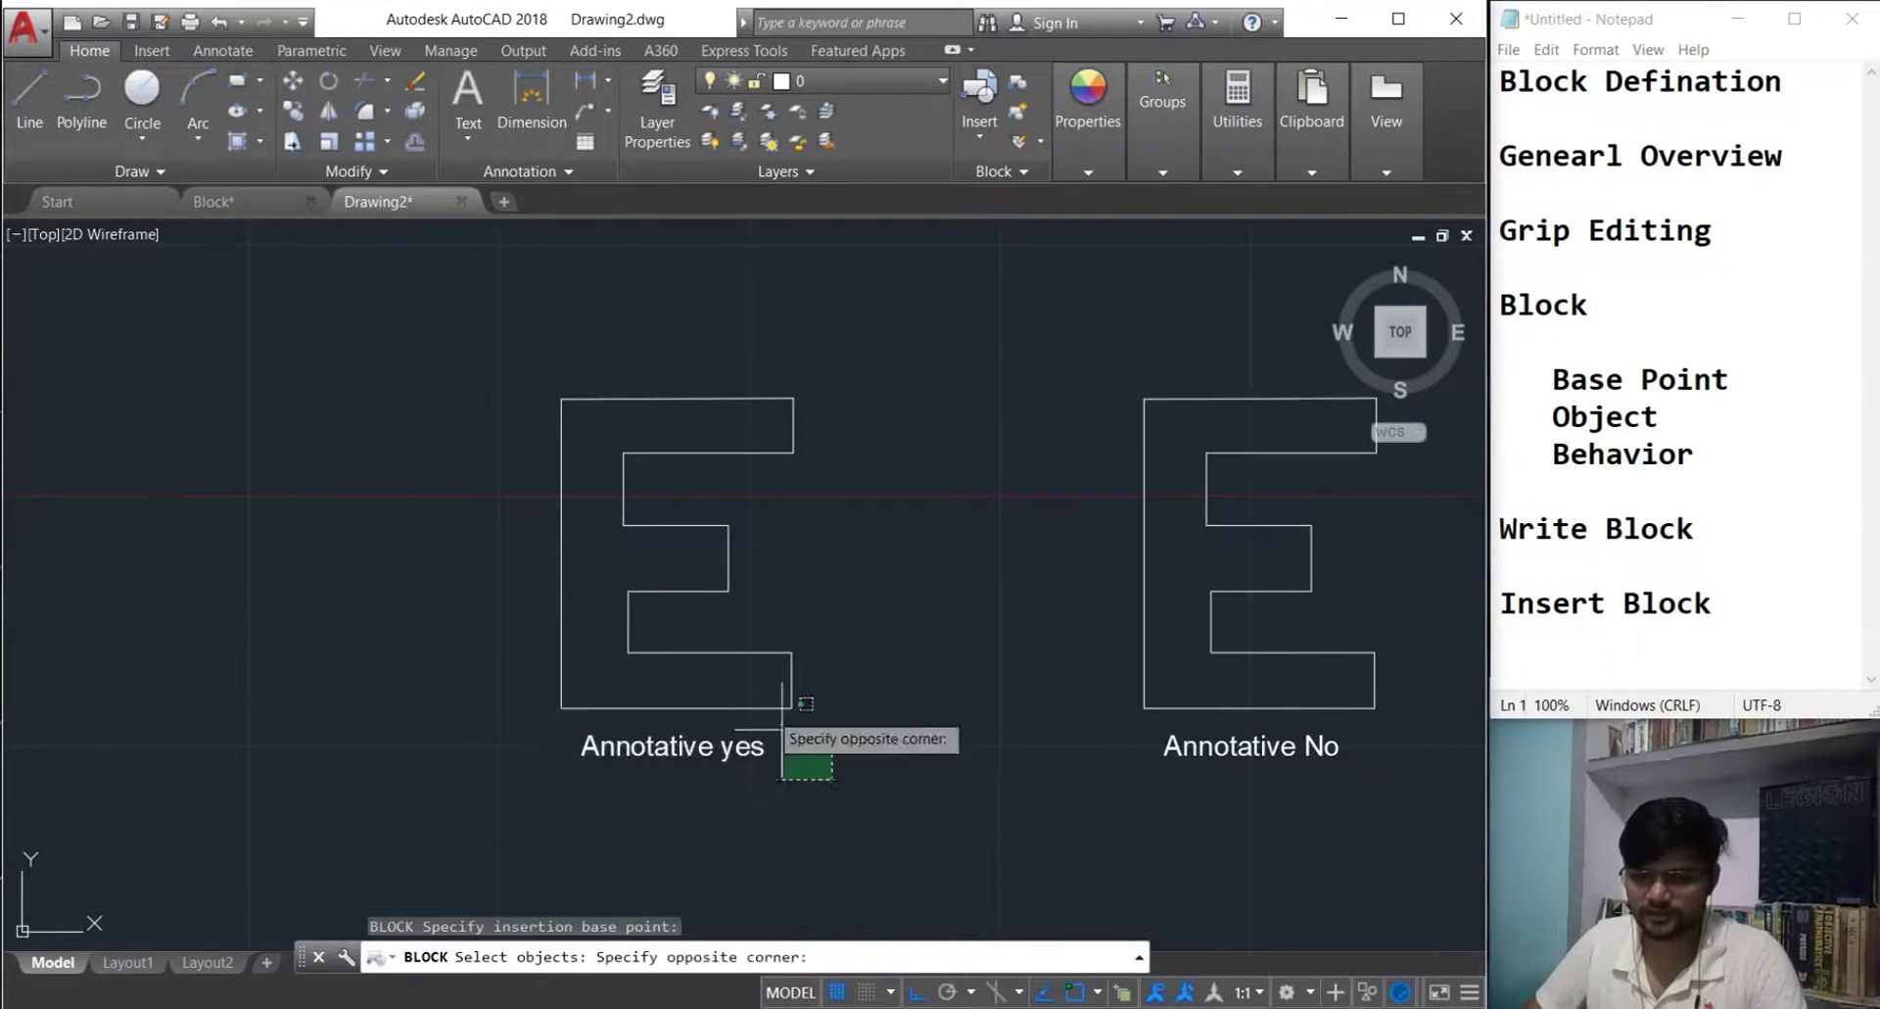
pyautogui.click(496, 344)
pyautogui.press('Escape')
# - Define the right E and its 'Annotative No' label as block 'An No'
pyautogui.write('B')
pyautogui.press('Return')
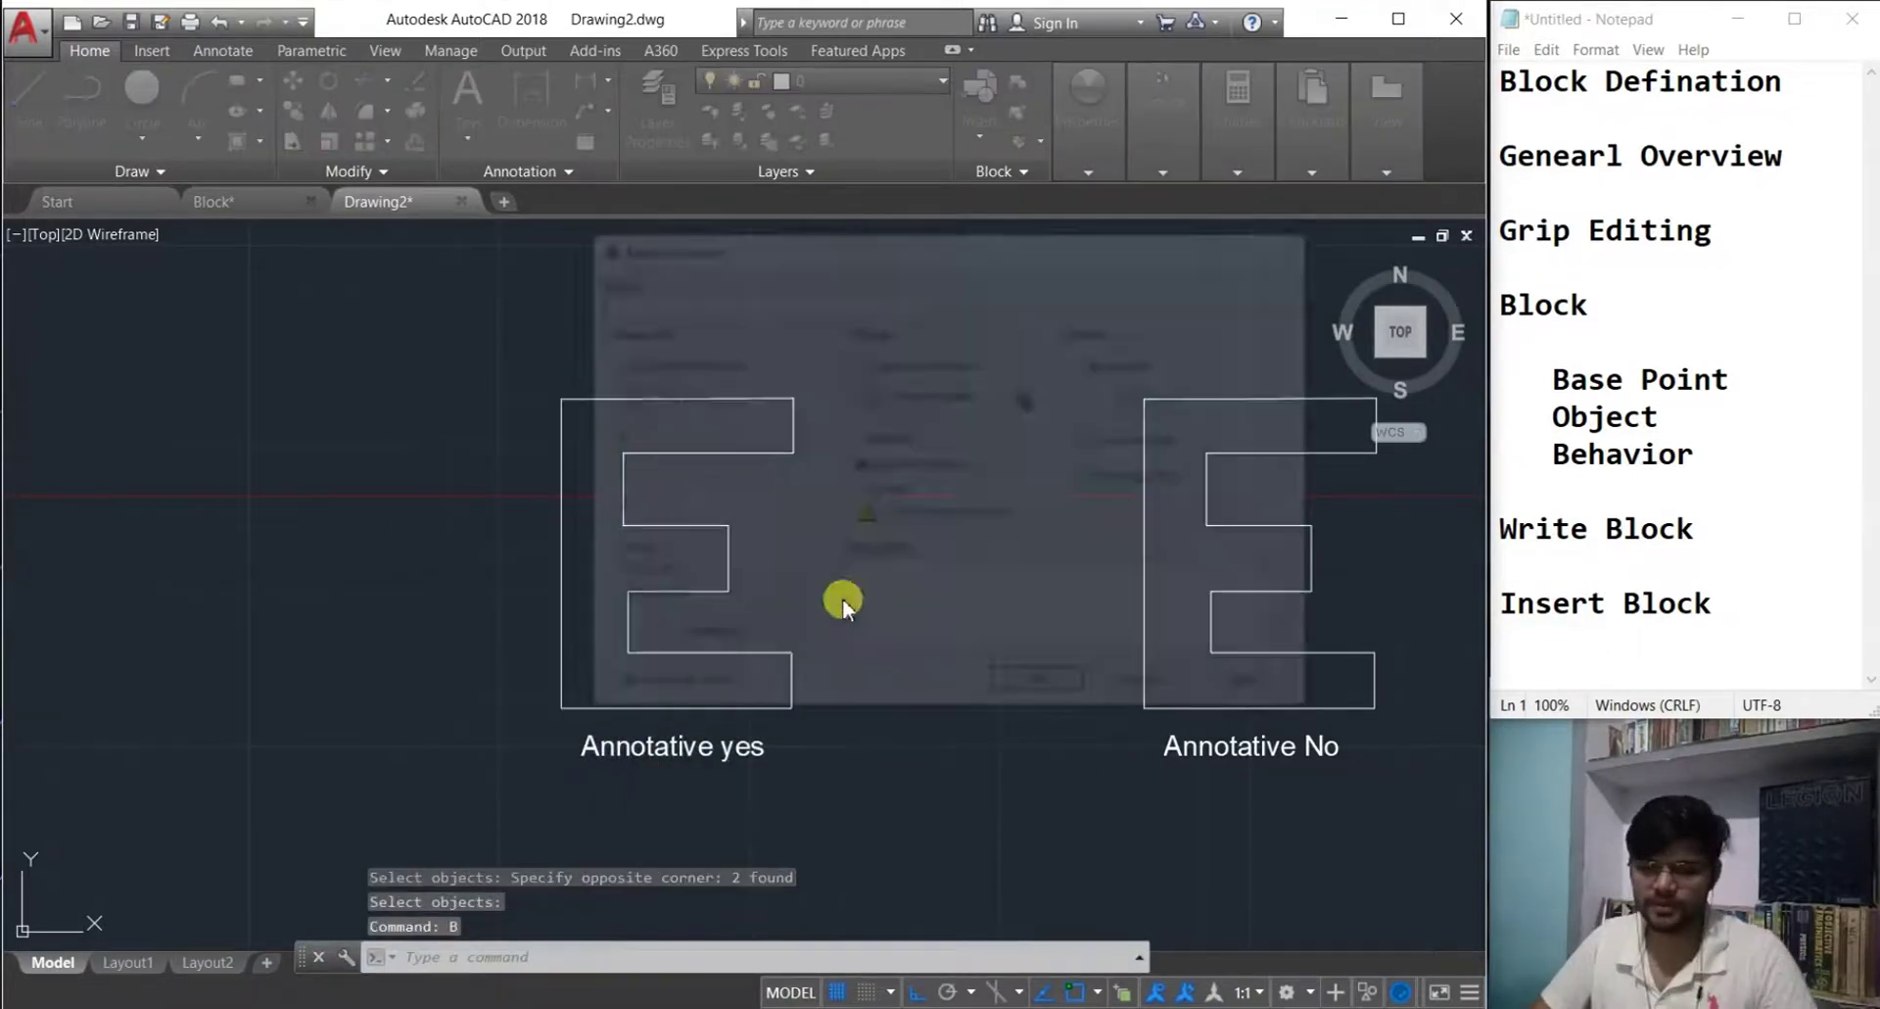
pyautogui.write('An N')
pyautogui.press('capslock')
pyautogui.write('o')
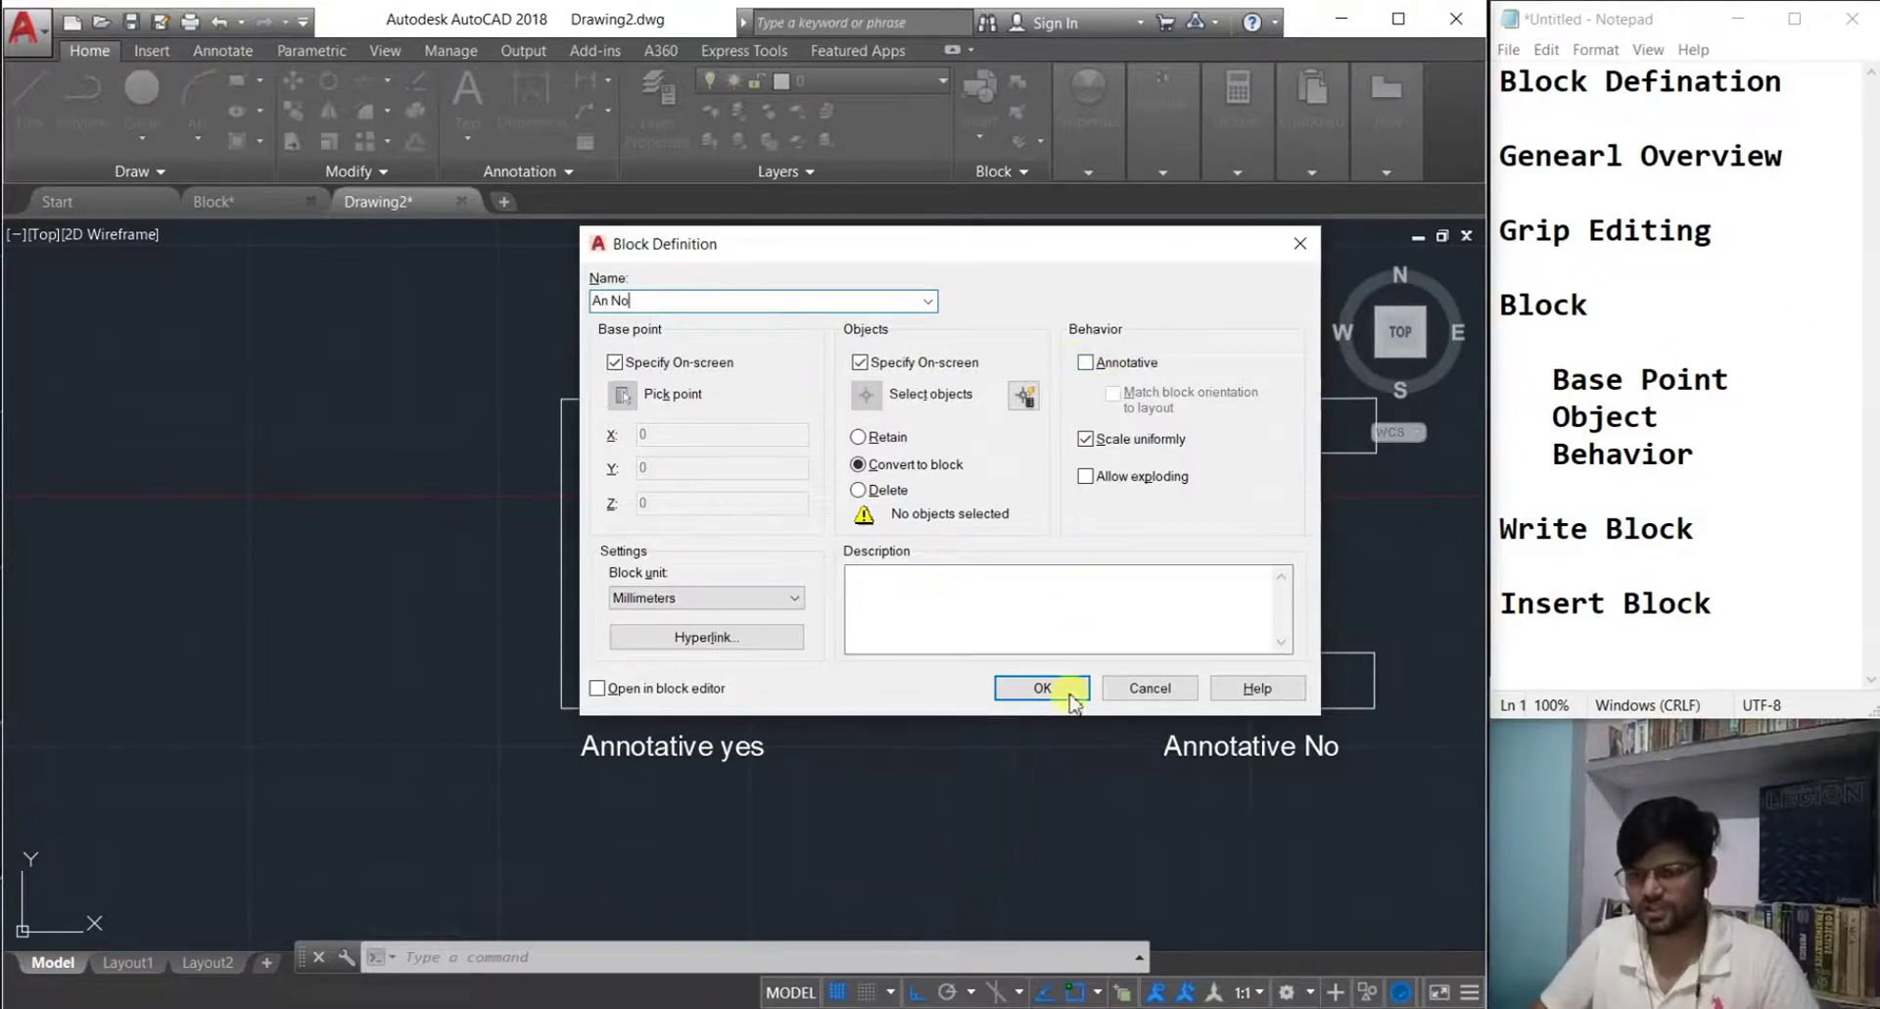
pyautogui.click(1041, 688)
pyautogui.click(1143, 707)
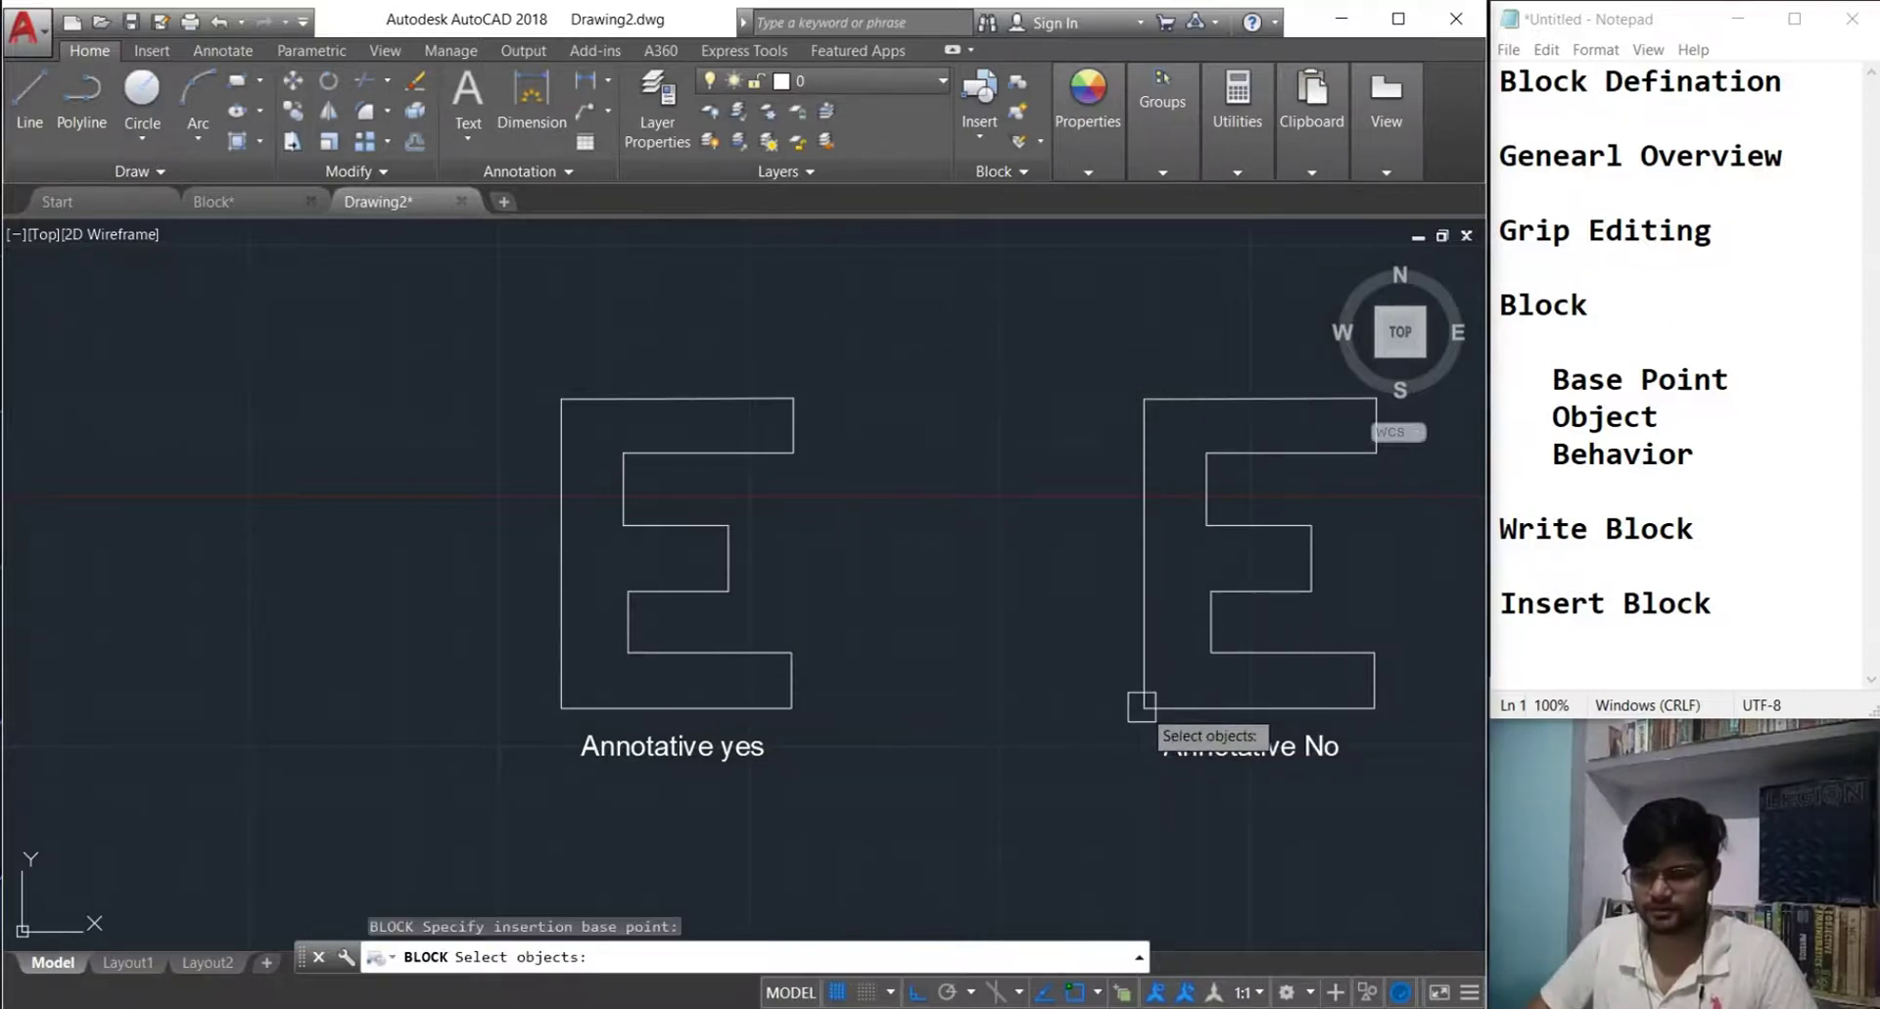
pyautogui.scroll(-3, 1047, 719)
pyautogui.click(1214, 752)
pyautogui.click(1151, 703)
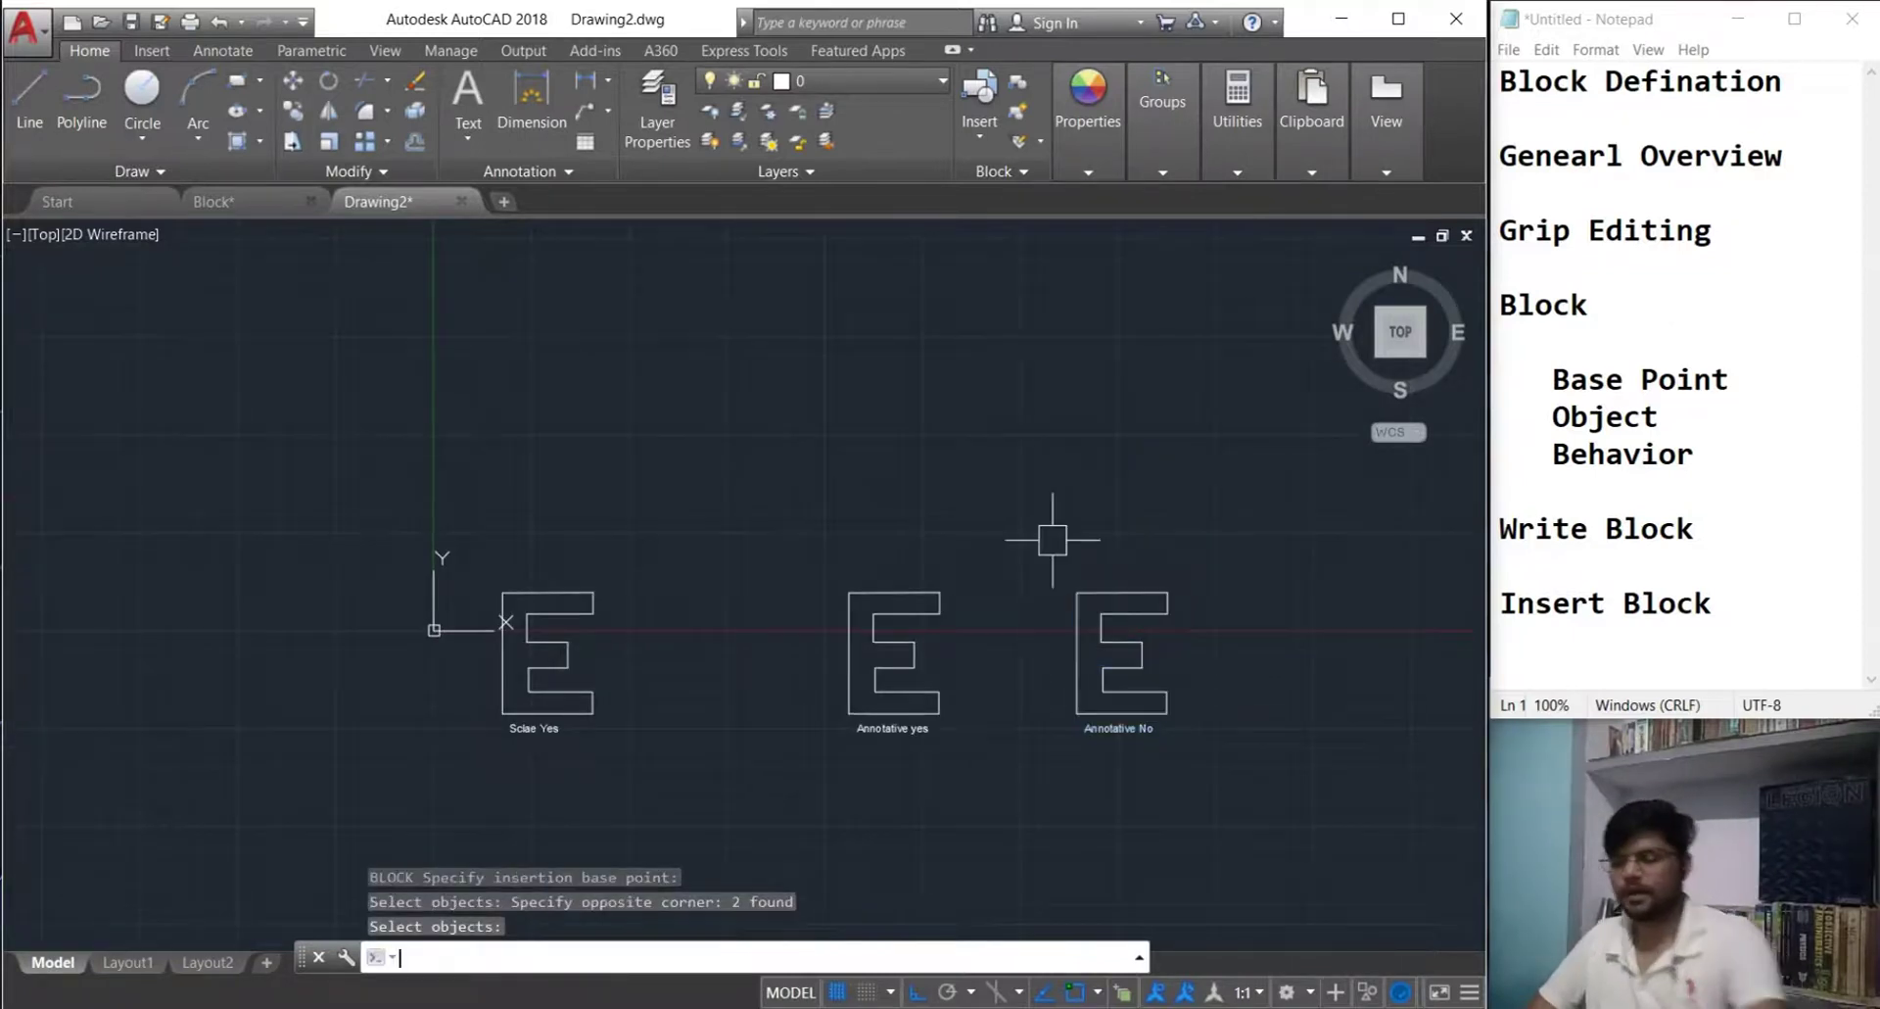
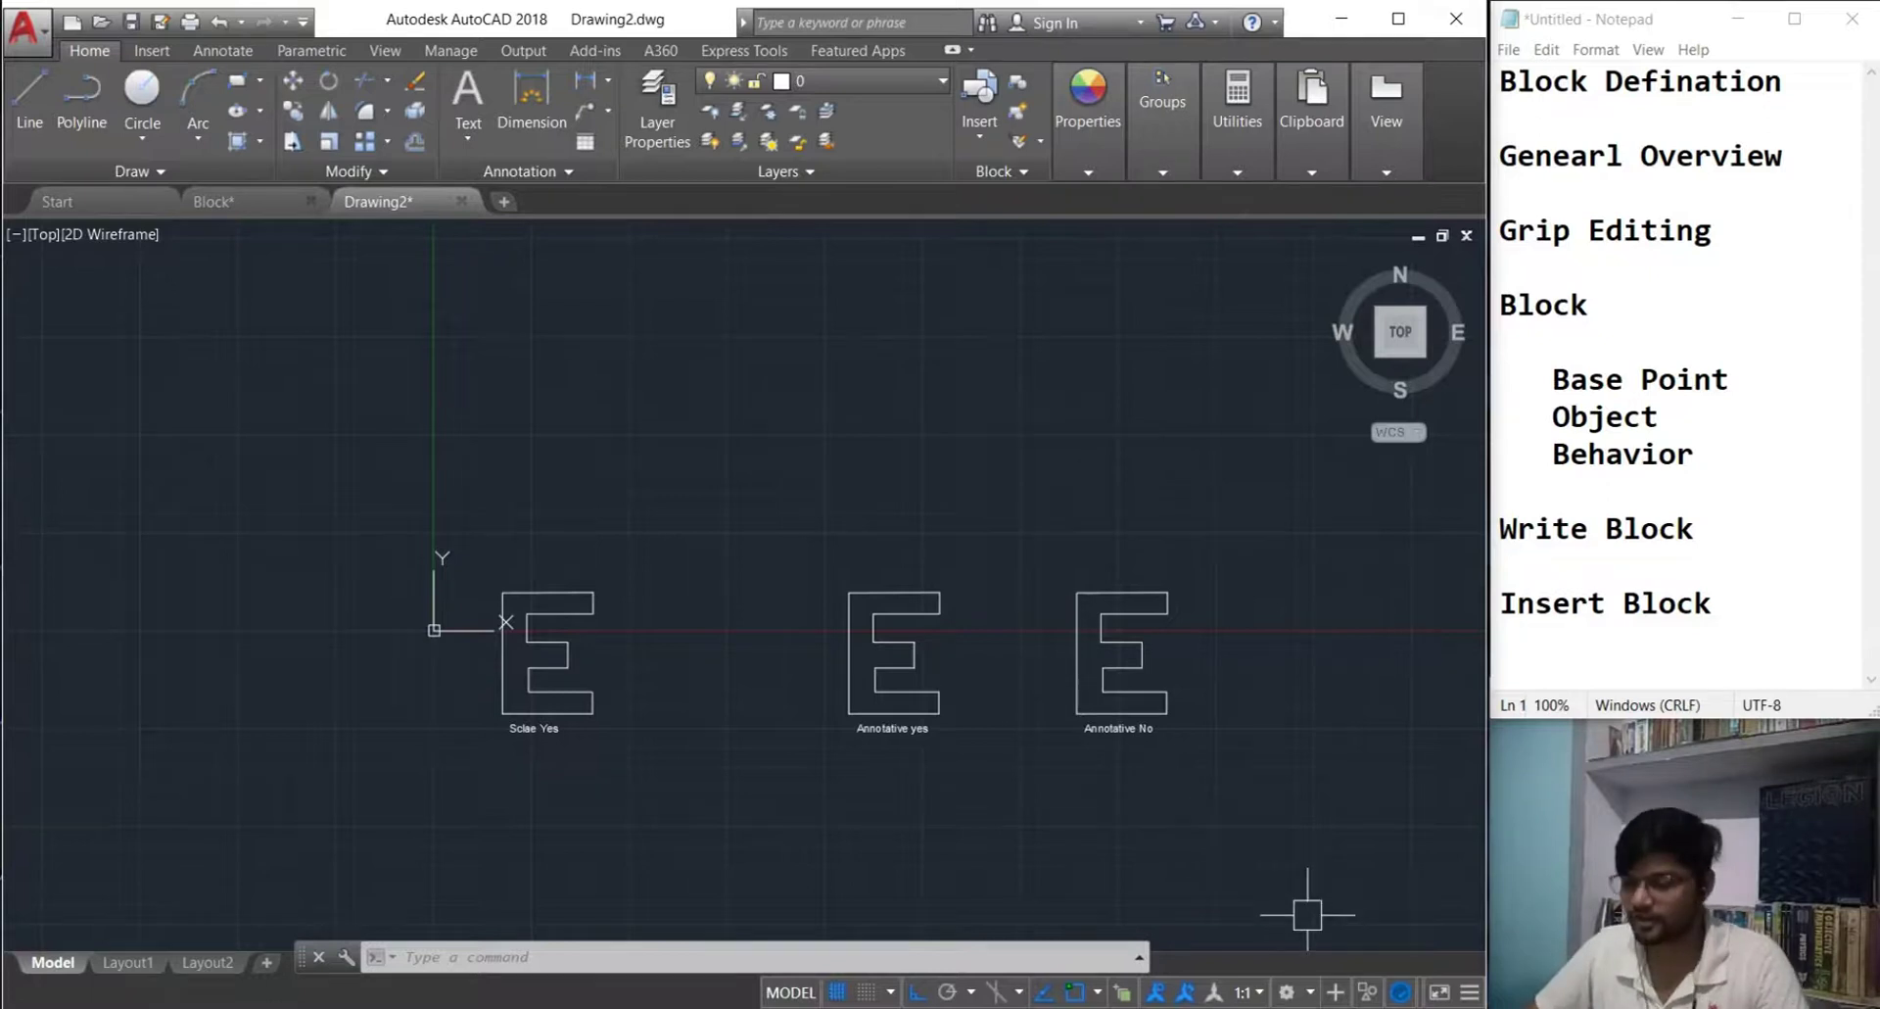
# - Look over the annotation scales, then set the annotation scale to 1:2
pyautogui.click(1257, 994)
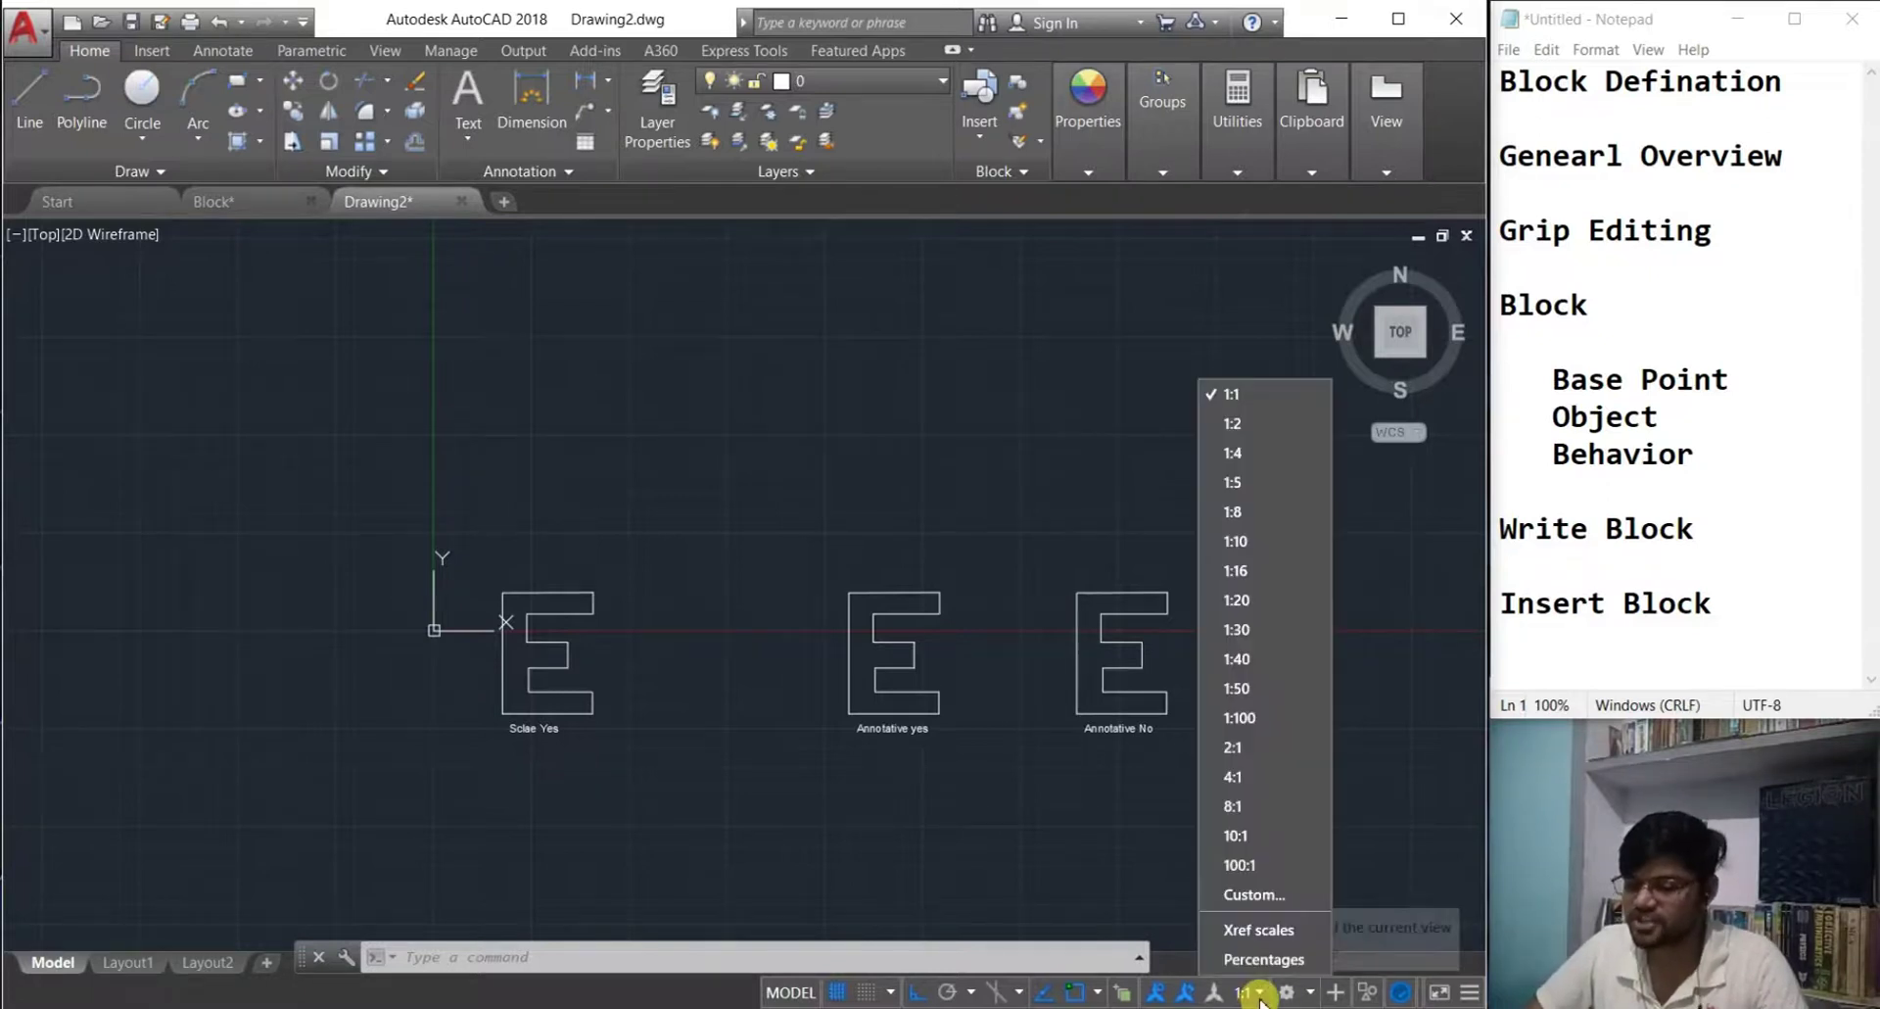
pyautogui.click(1081, 925)
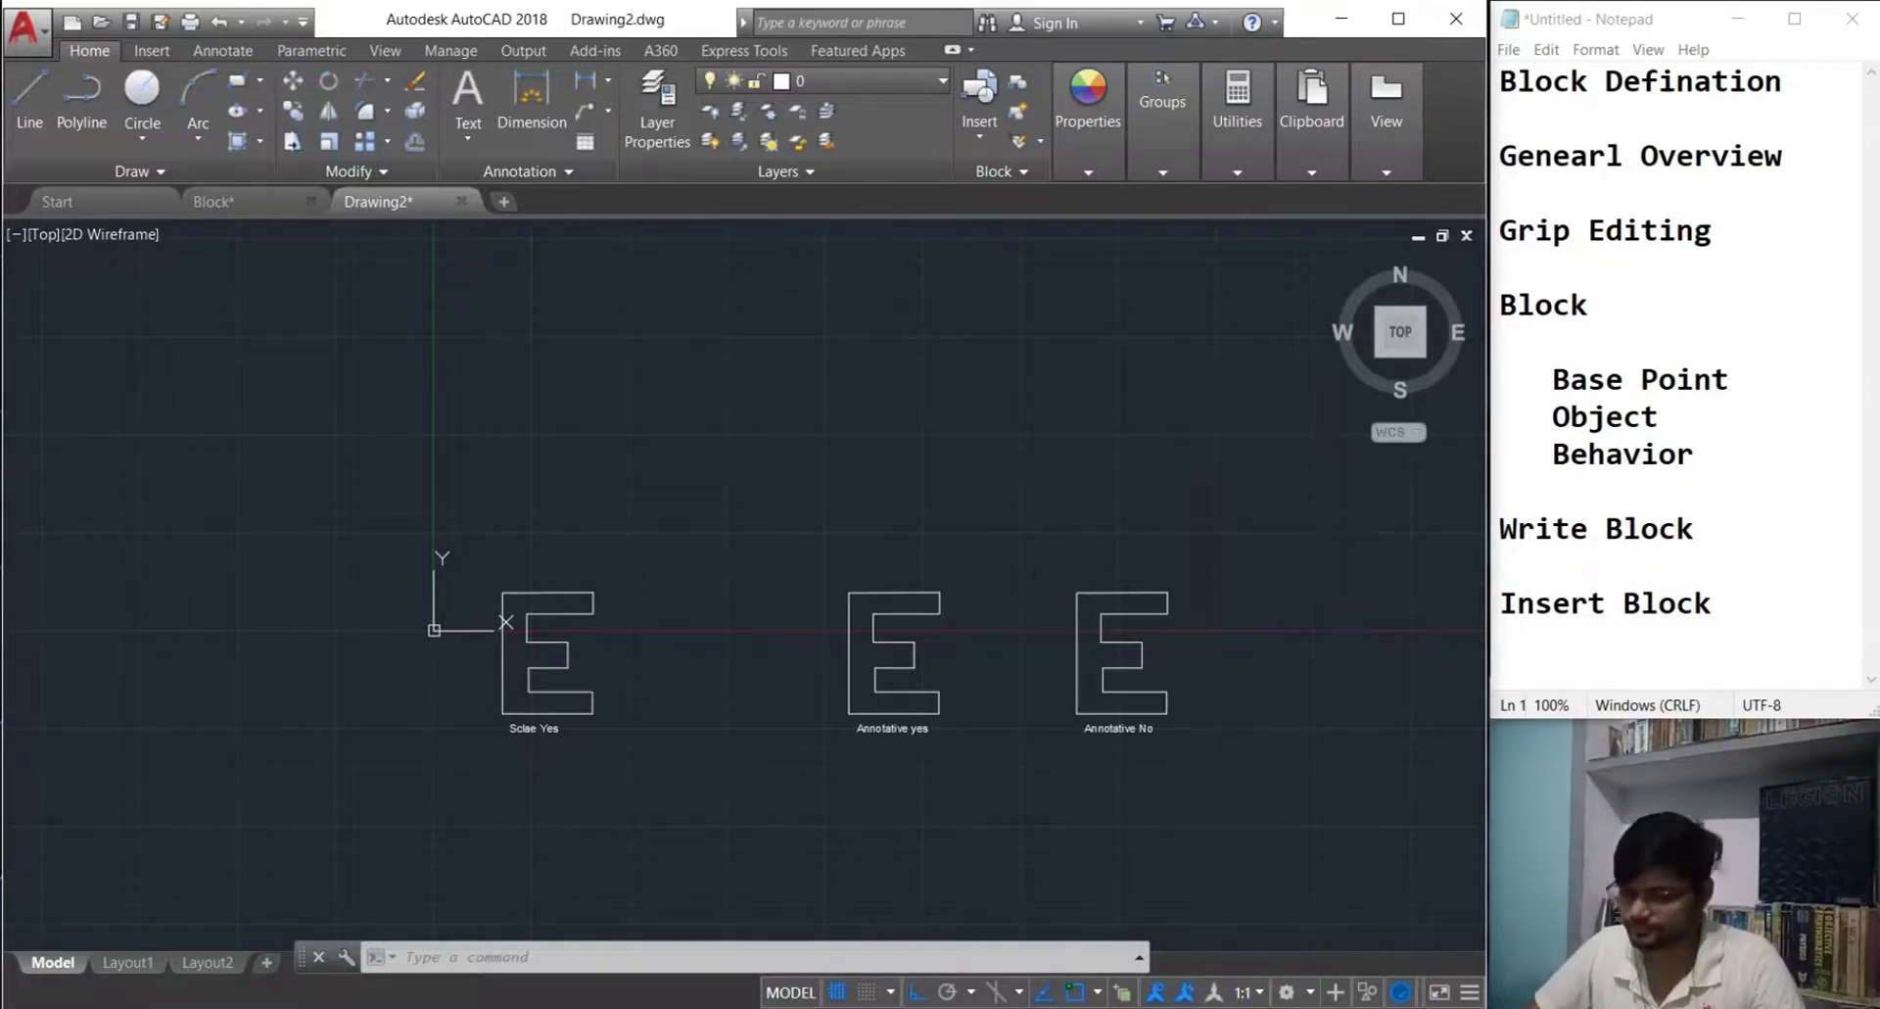
pyautogui.scroll(2, 948, 659)
pyautogui.scroll(-1, 809, 660)
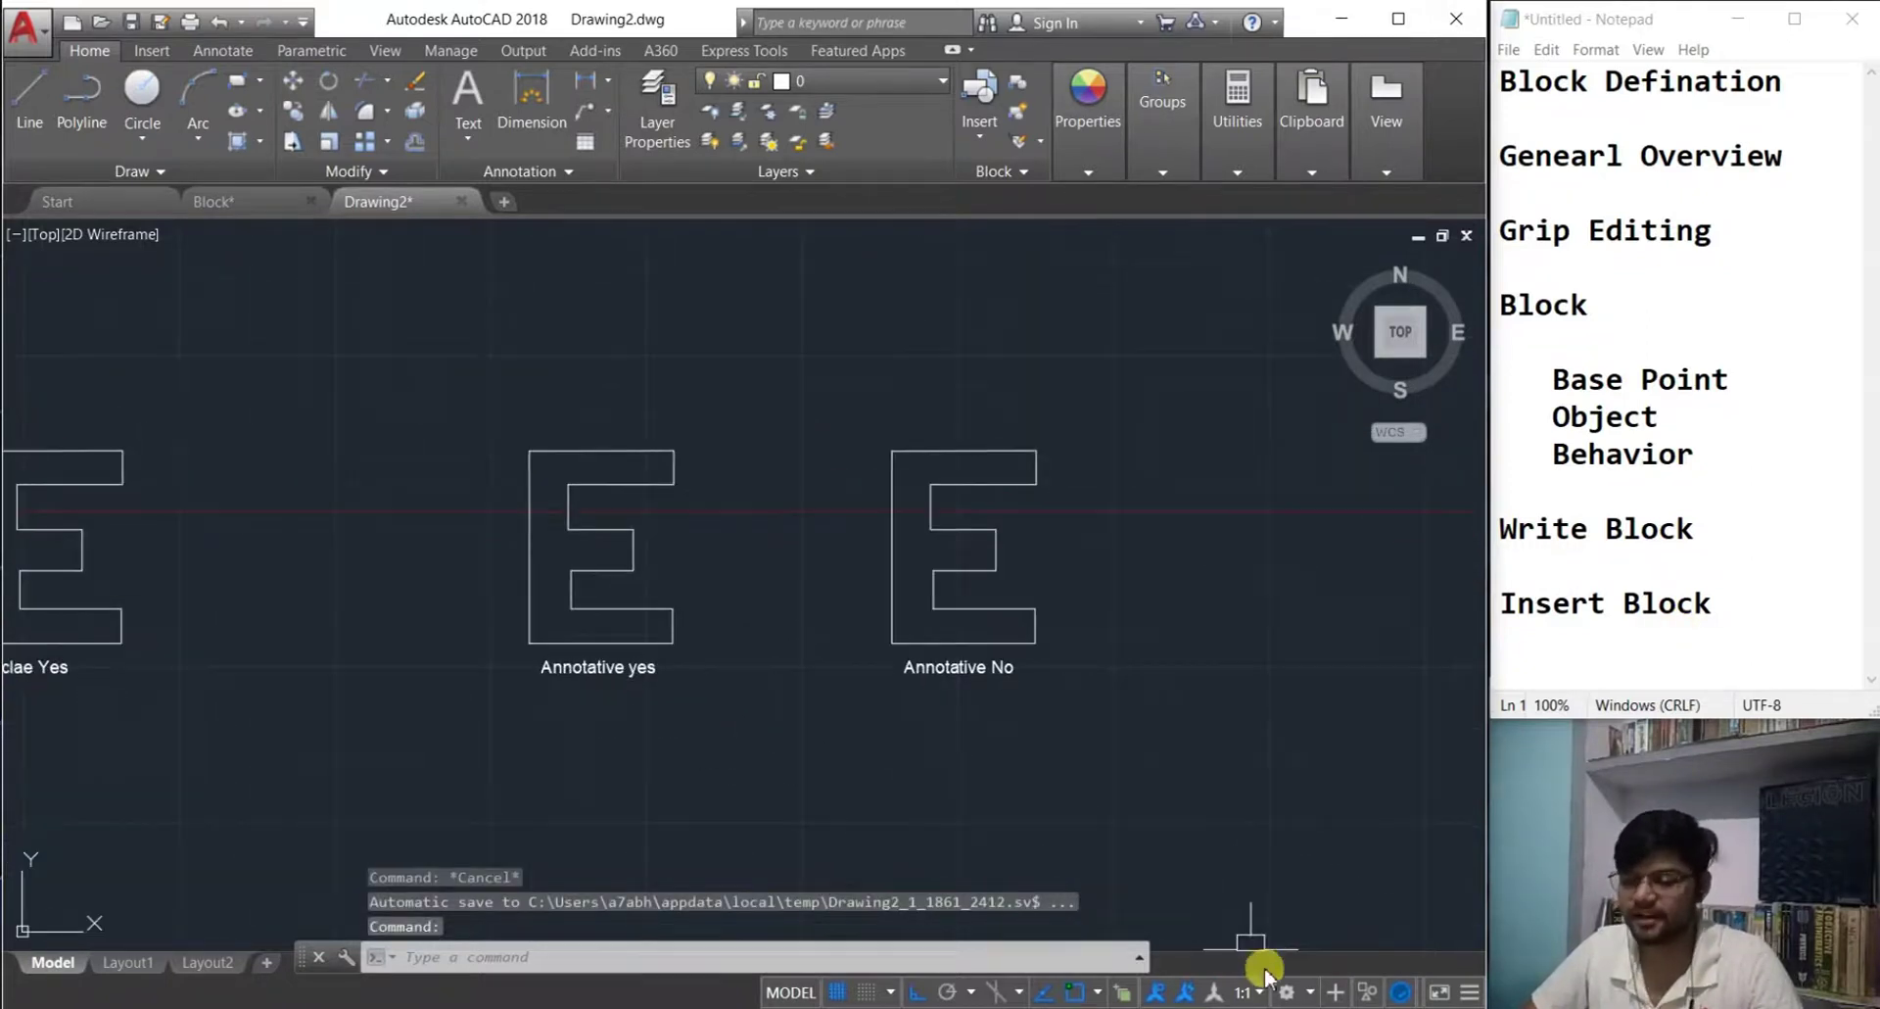
pyautogui.click(1245, 992)
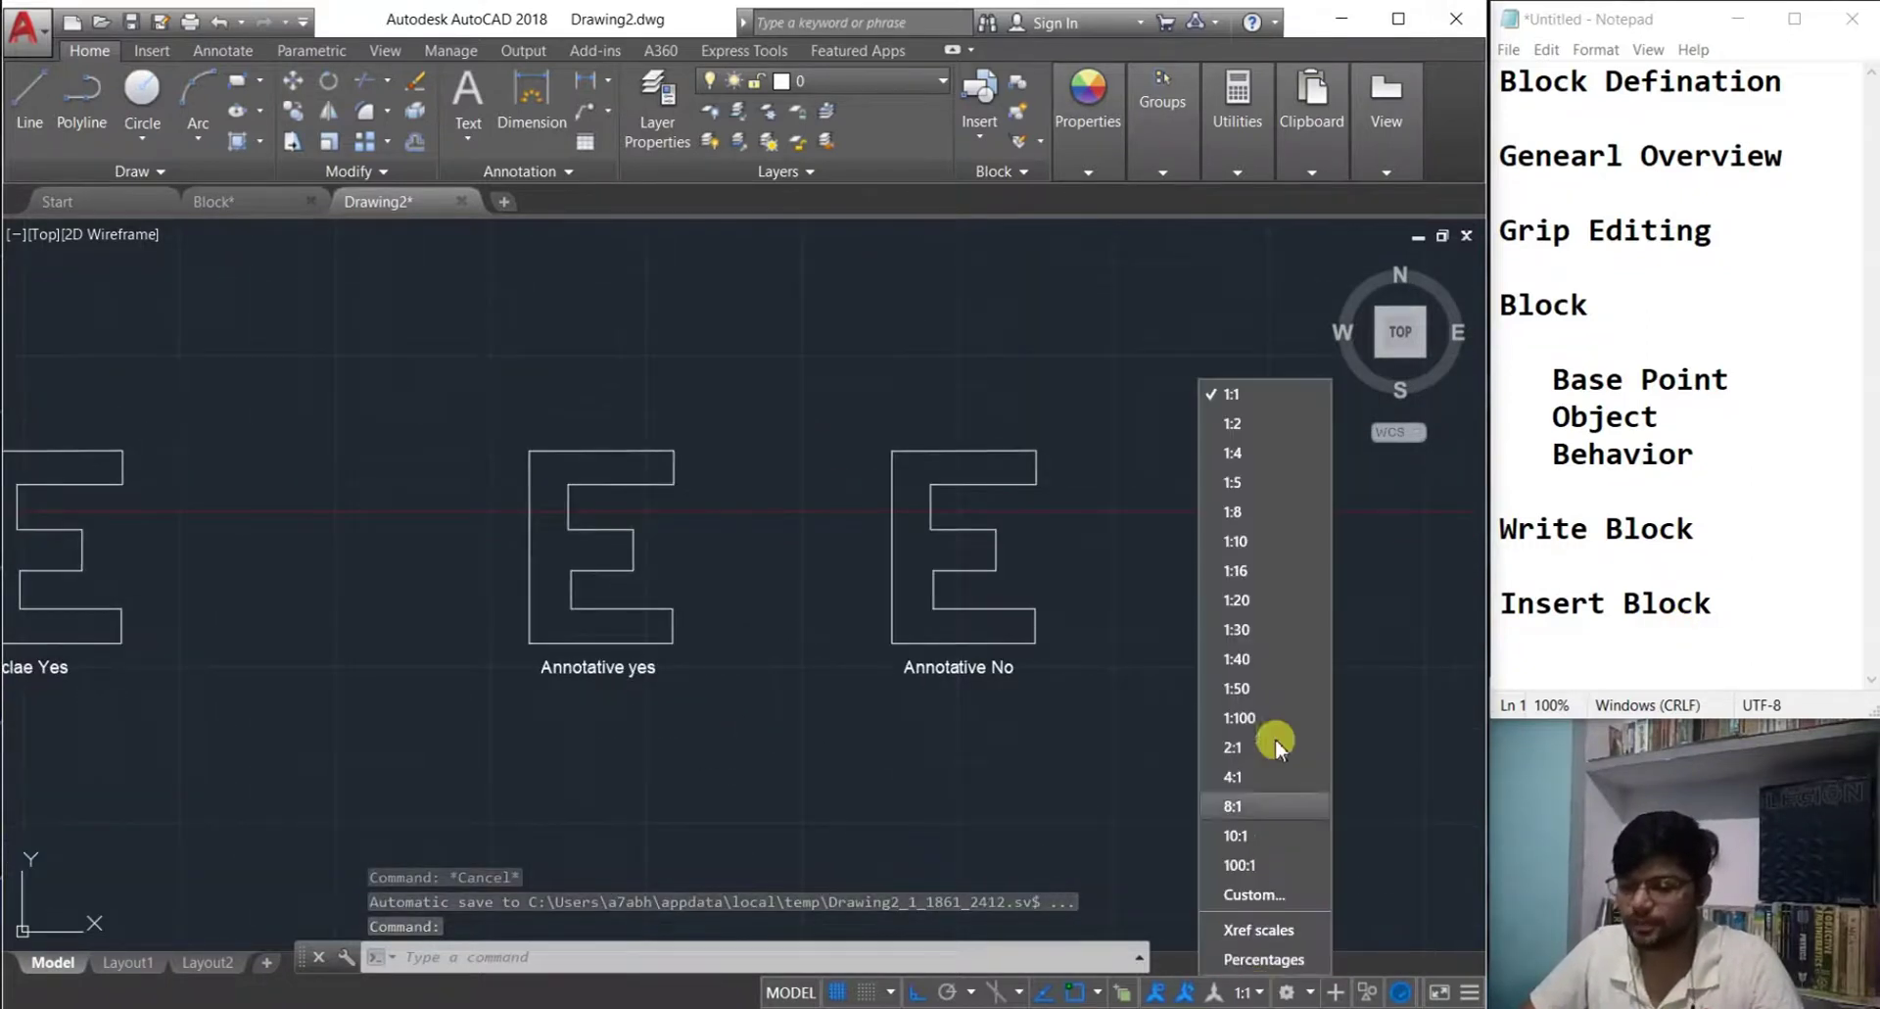
pyautogui.click(1243, 425)
pyautogui.scroll(-2, 1070, 692)
pyautogui.scroll(1, 1113, 744)
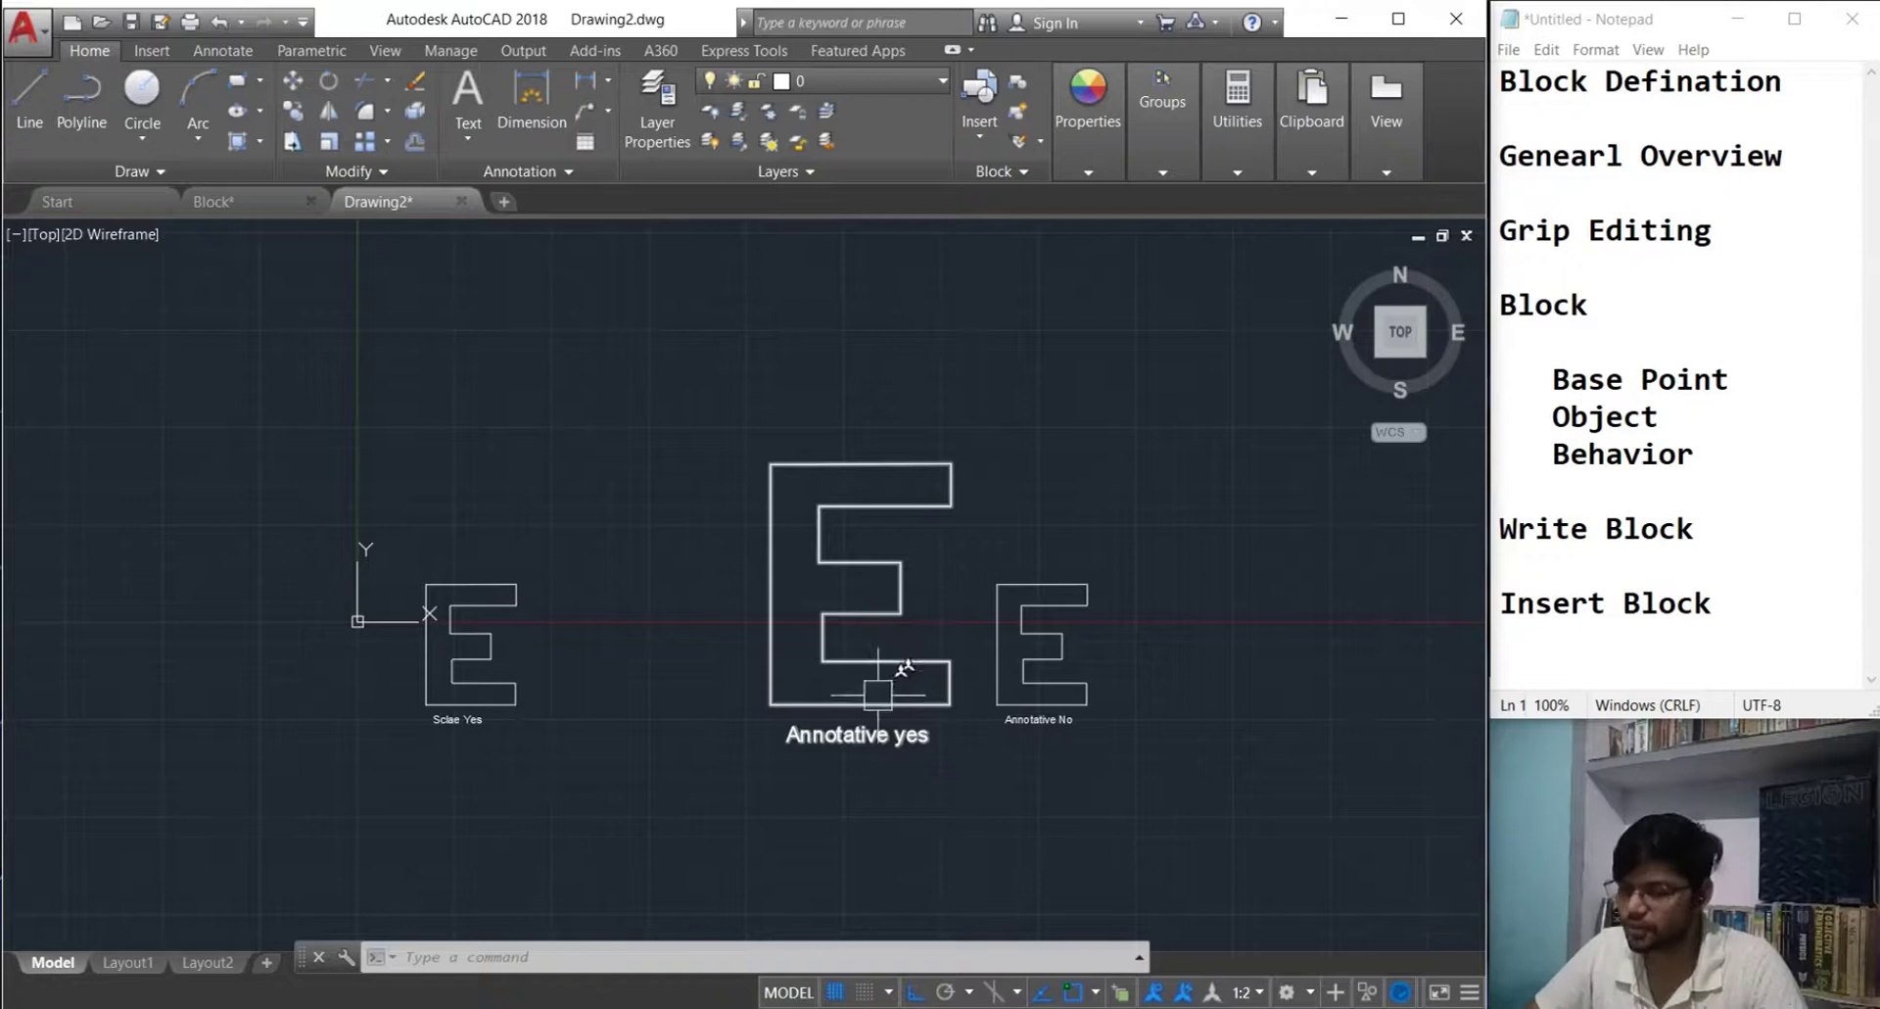
# - Cancel editing the Annotative No block, try scales 1:8 and 2:1, then return to 1:1
pyautogui.doubleClick(1047, 689)
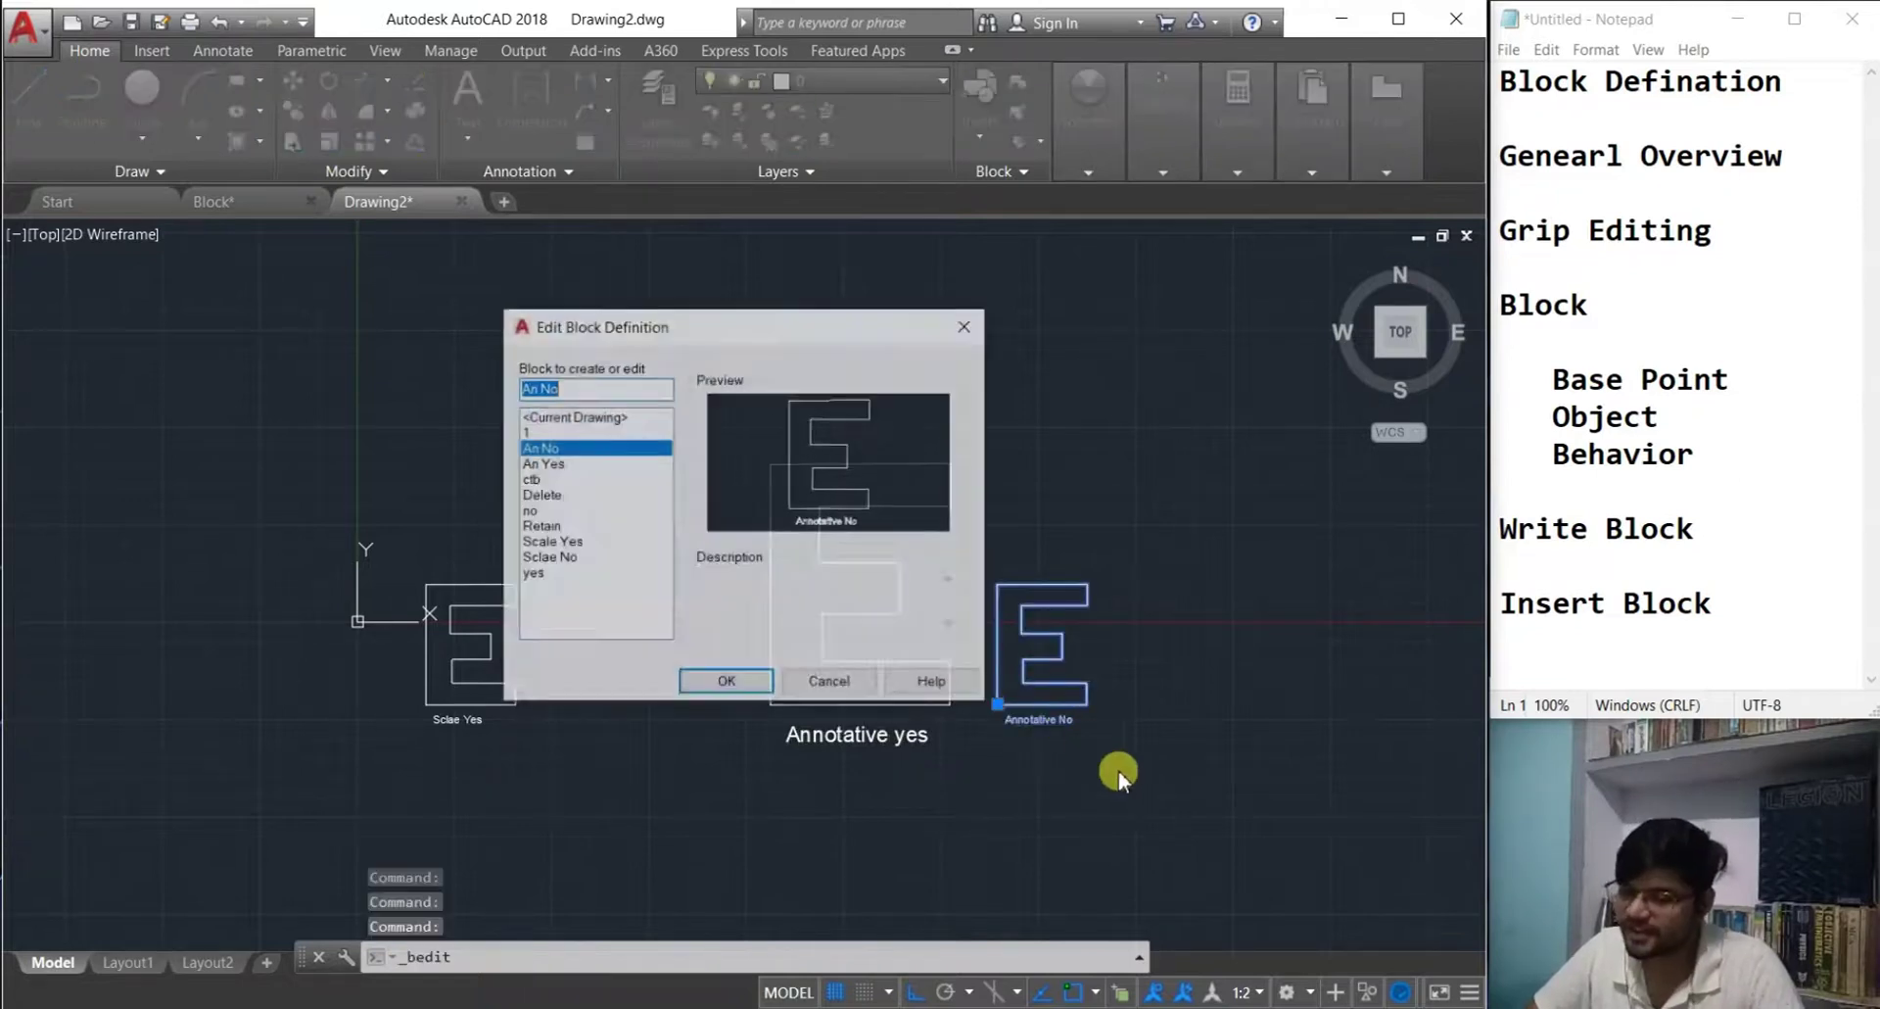
pyautogui.click(967, 324)
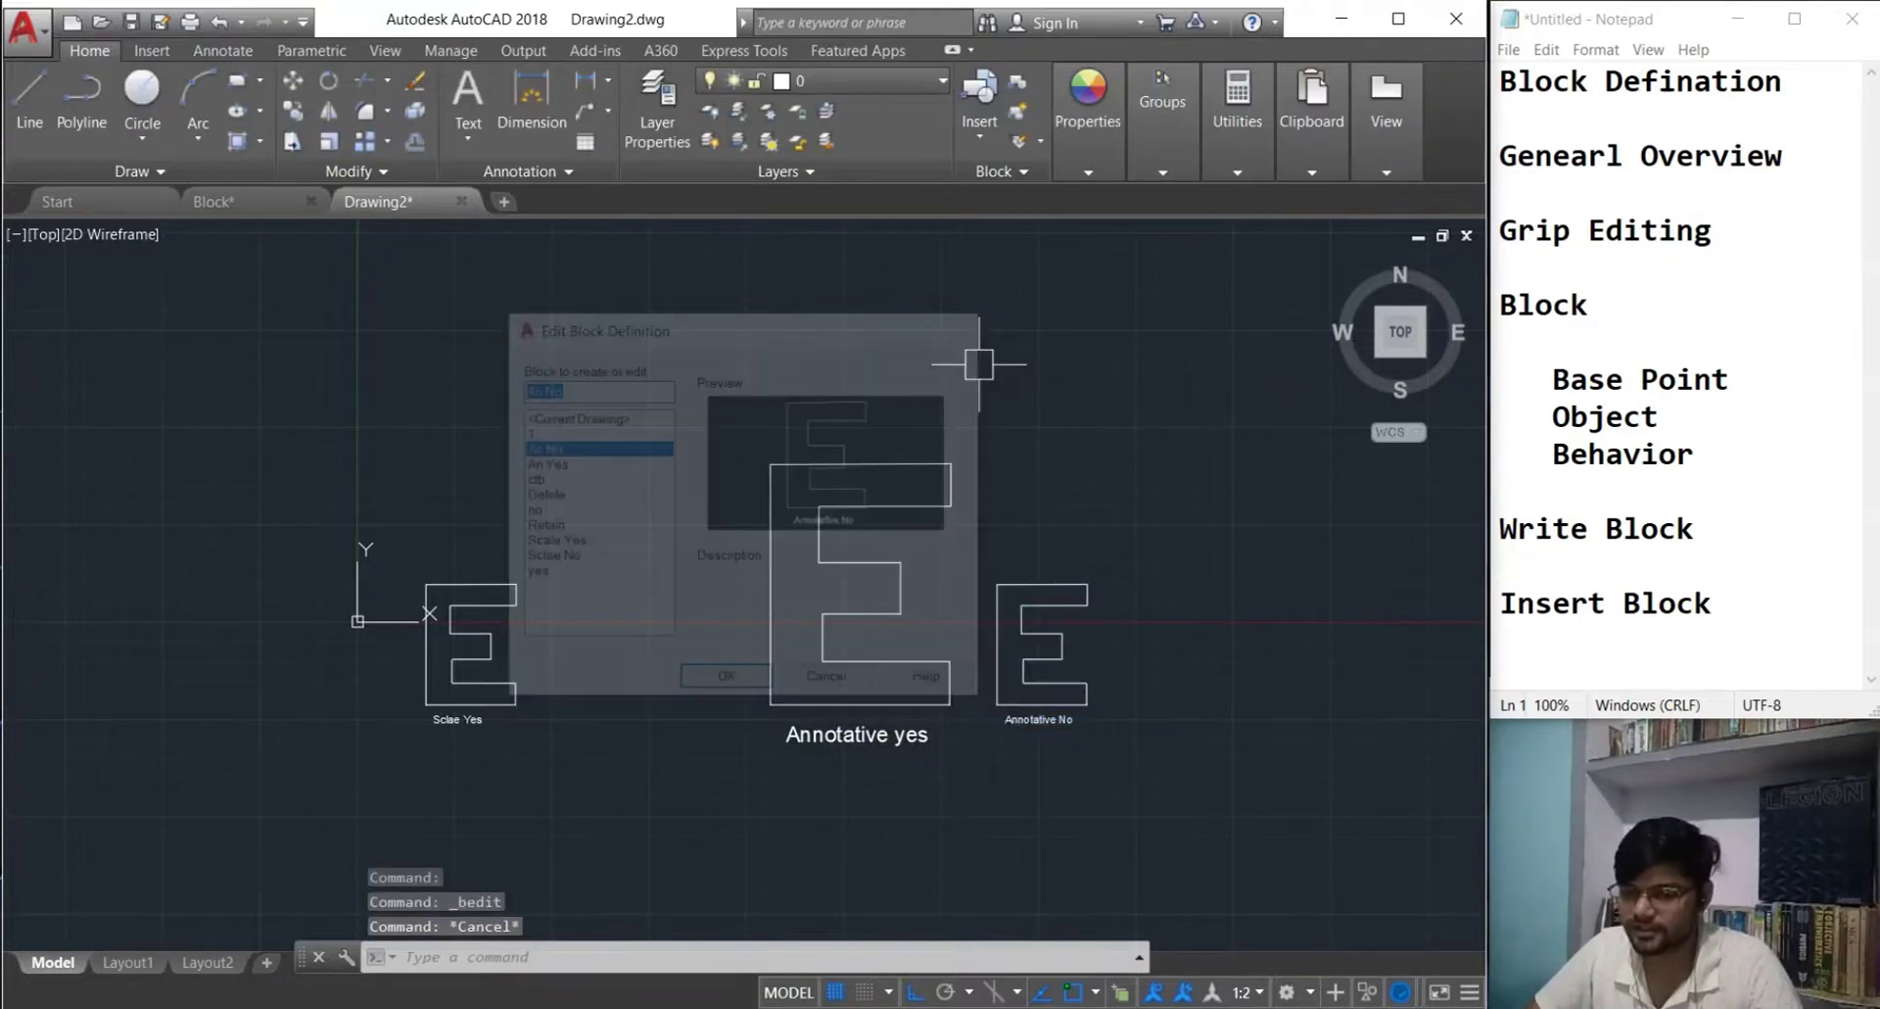
pyautogui.press('Escape')
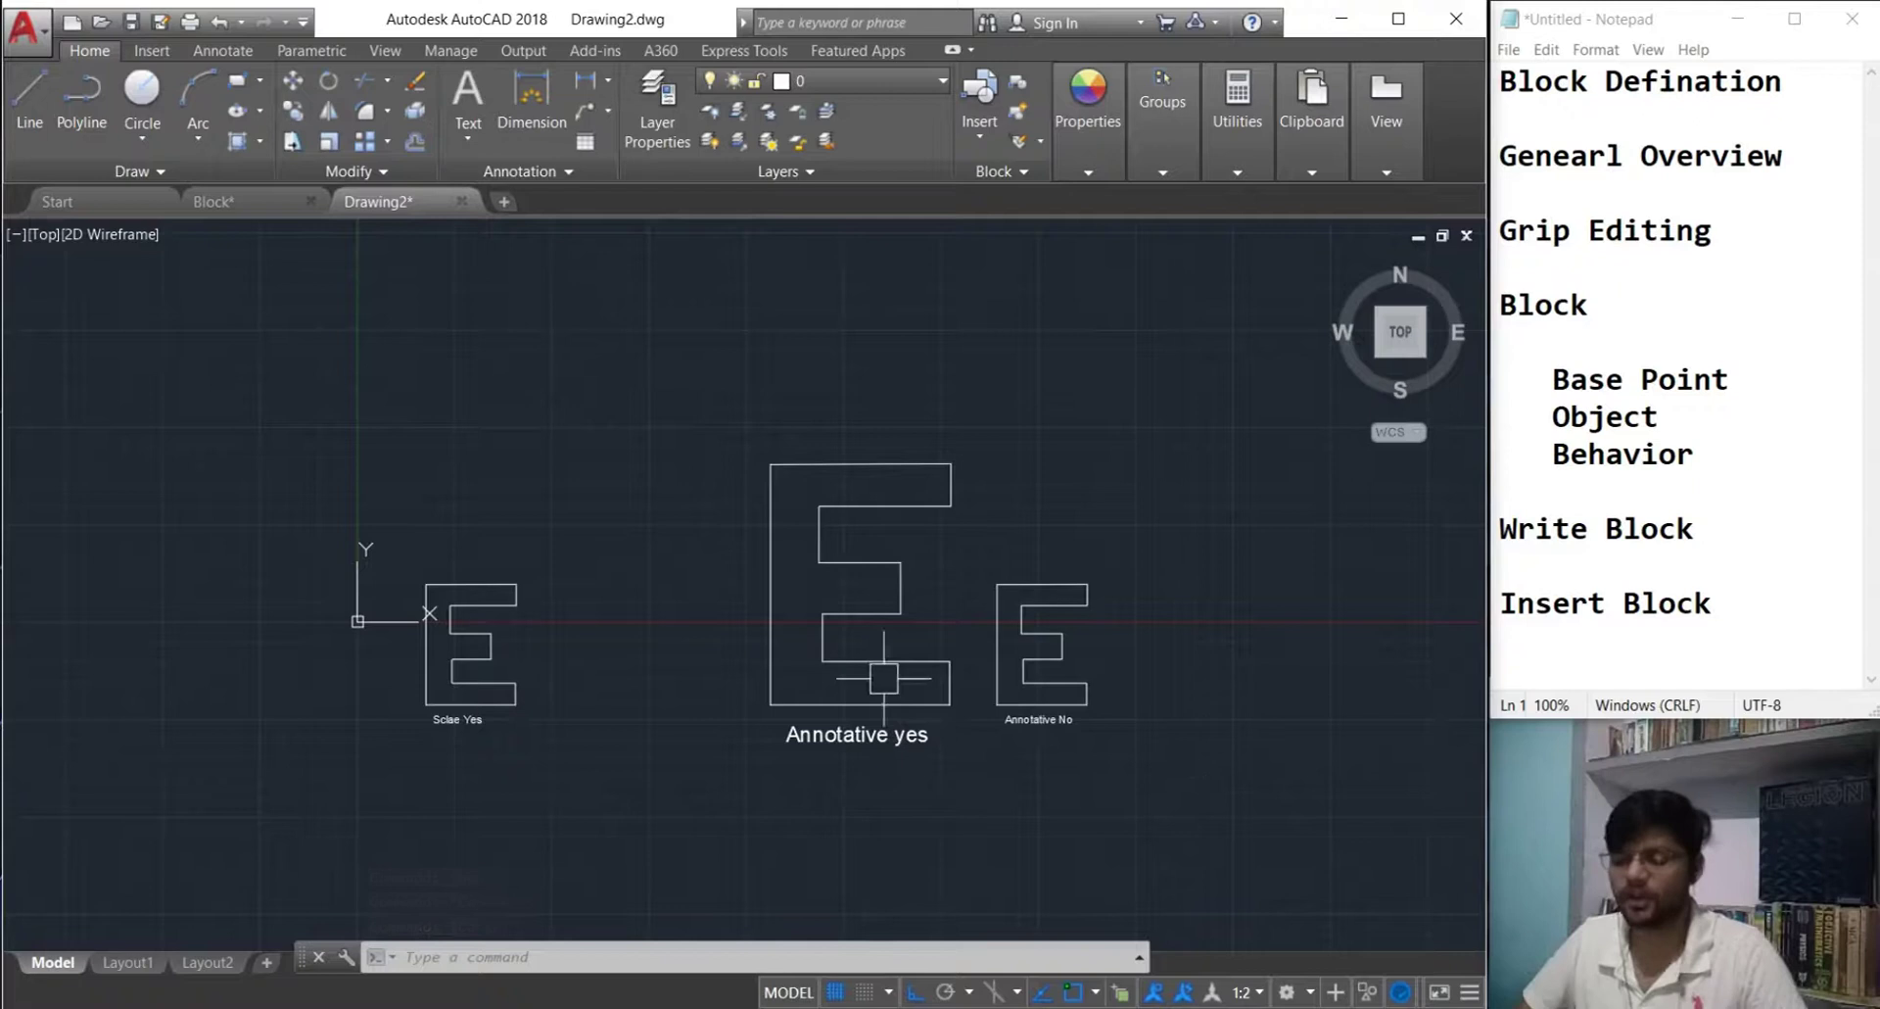
pyautogui.click(1261, 991)
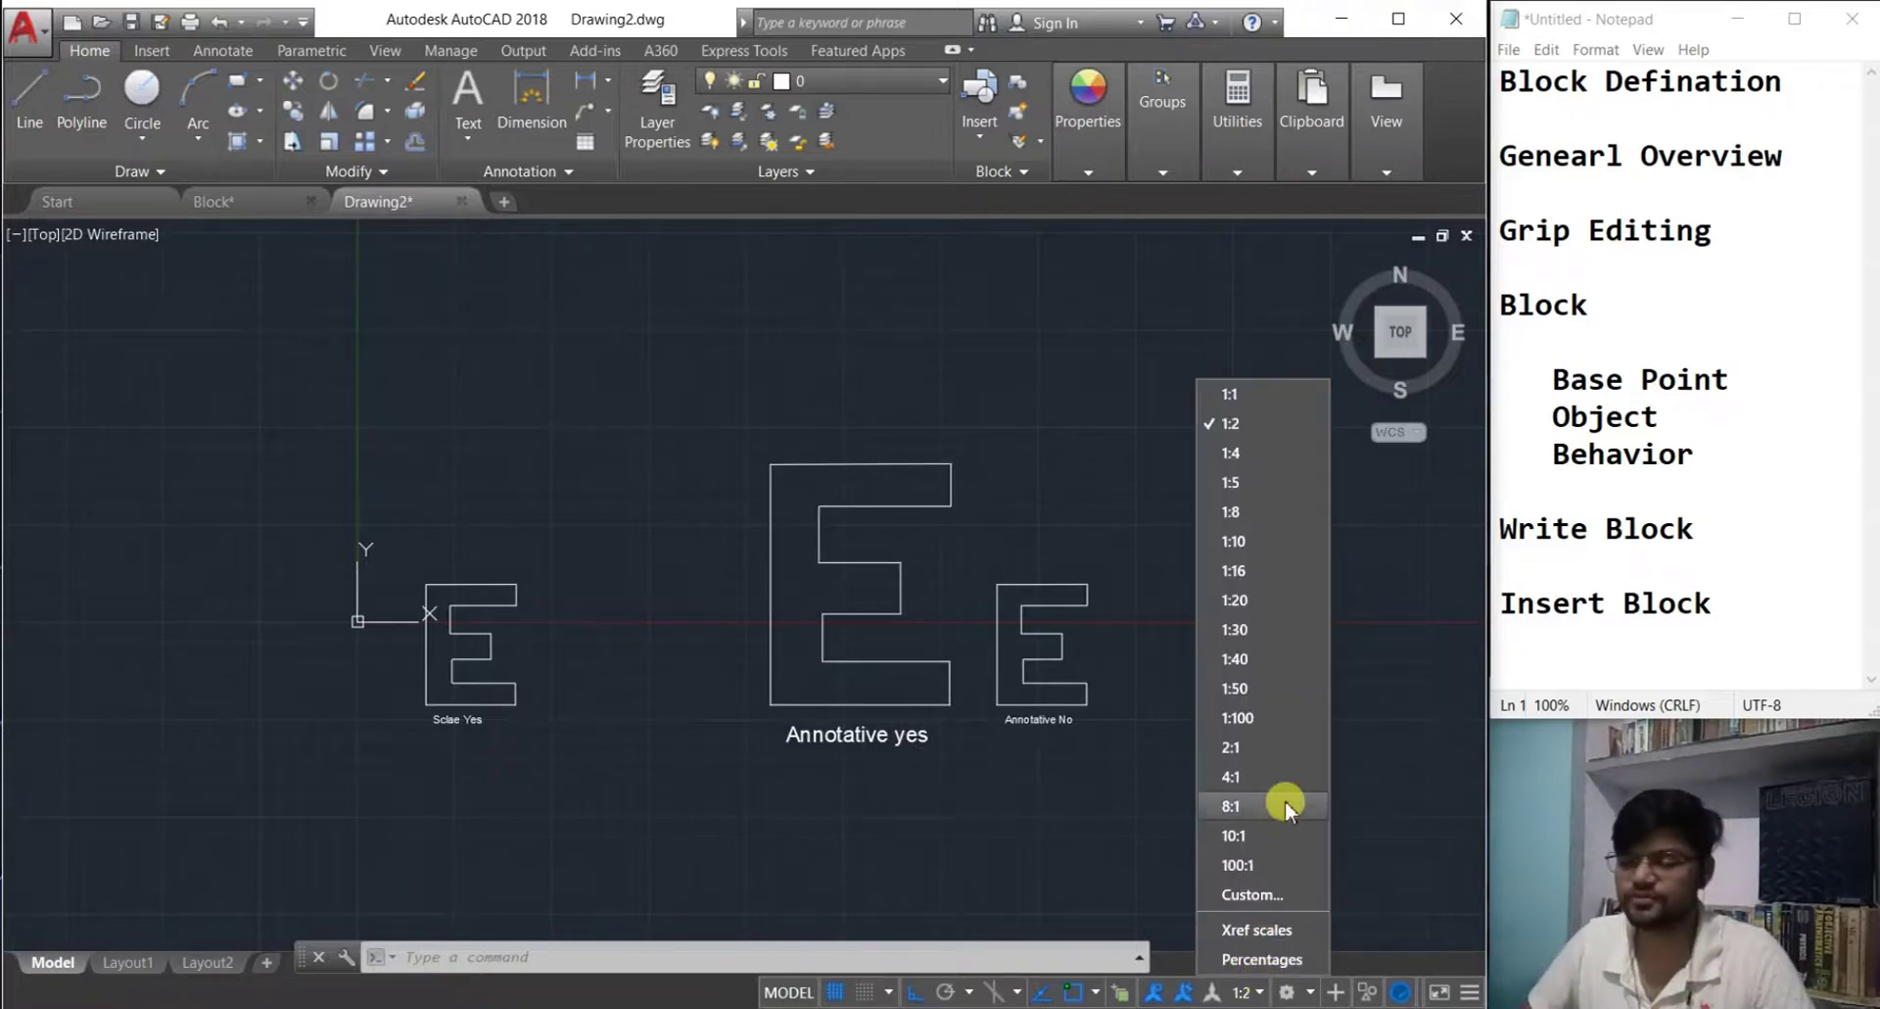
pyautogui.click(1232, 513)
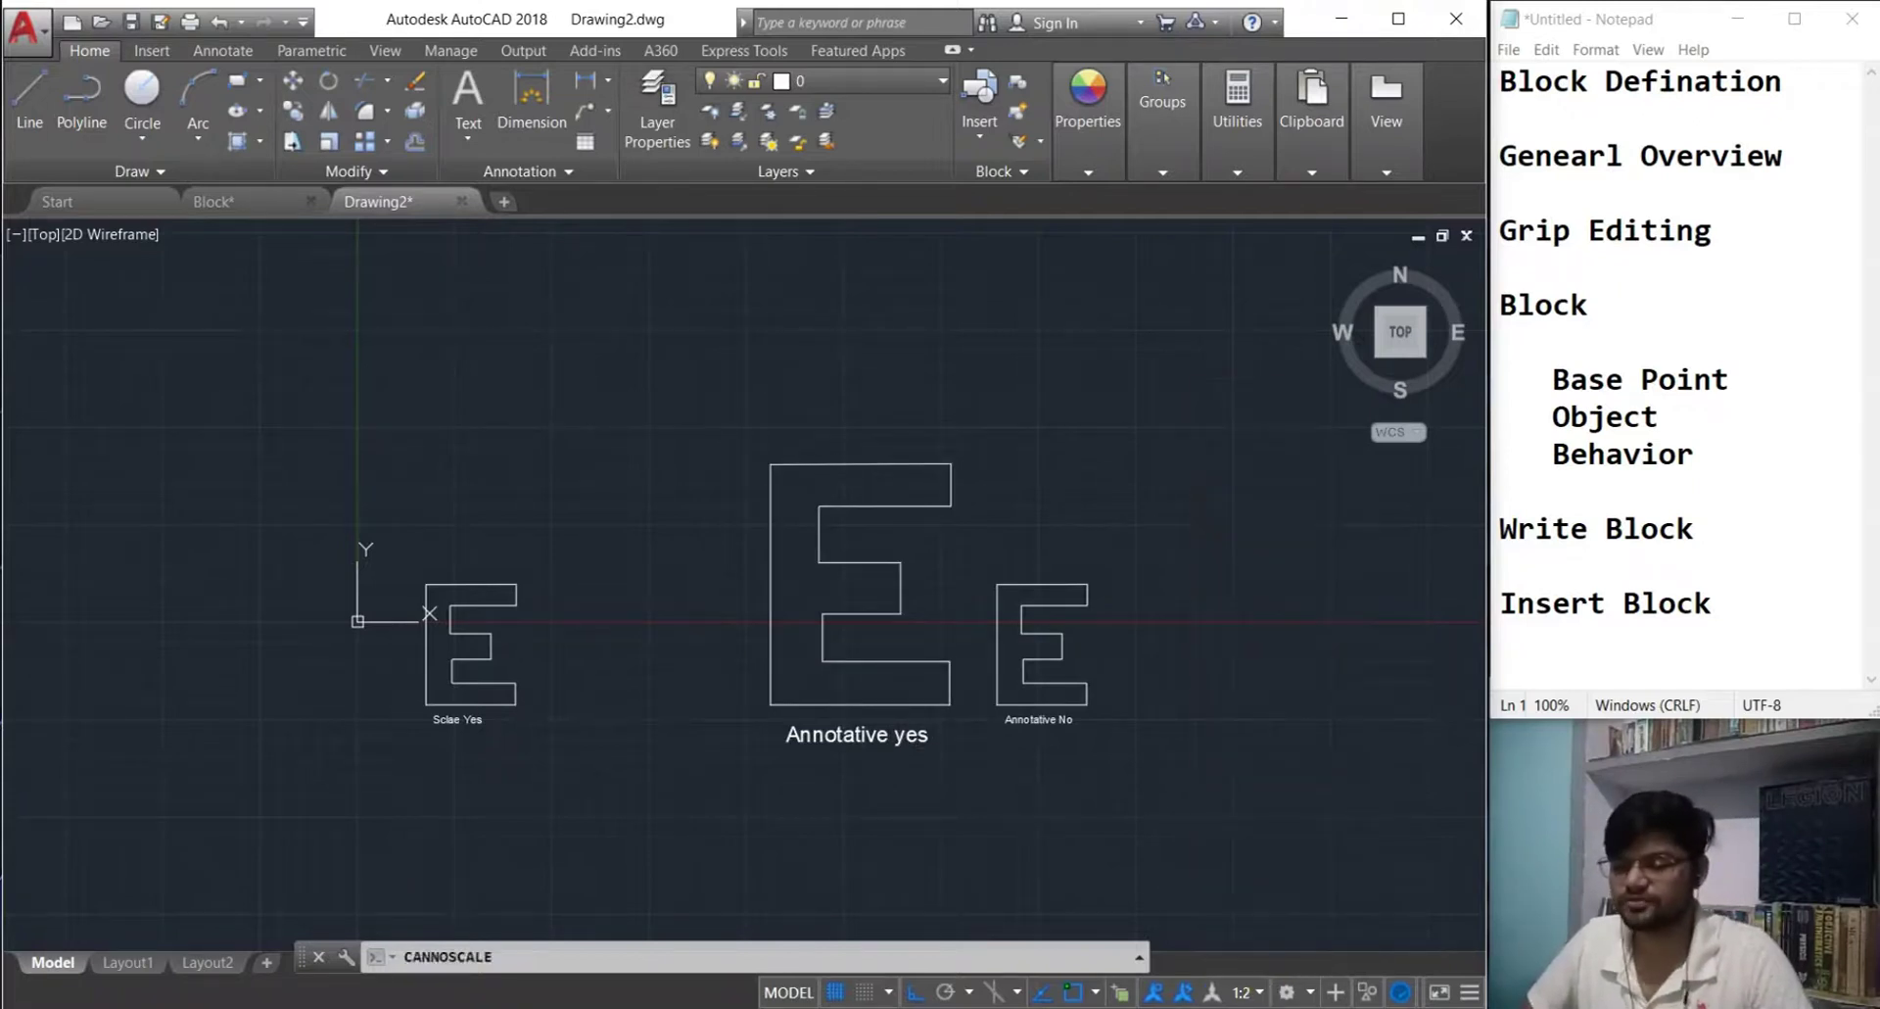
pyautogui.click(1258, 997)
pyautogui.click(1229, 756)
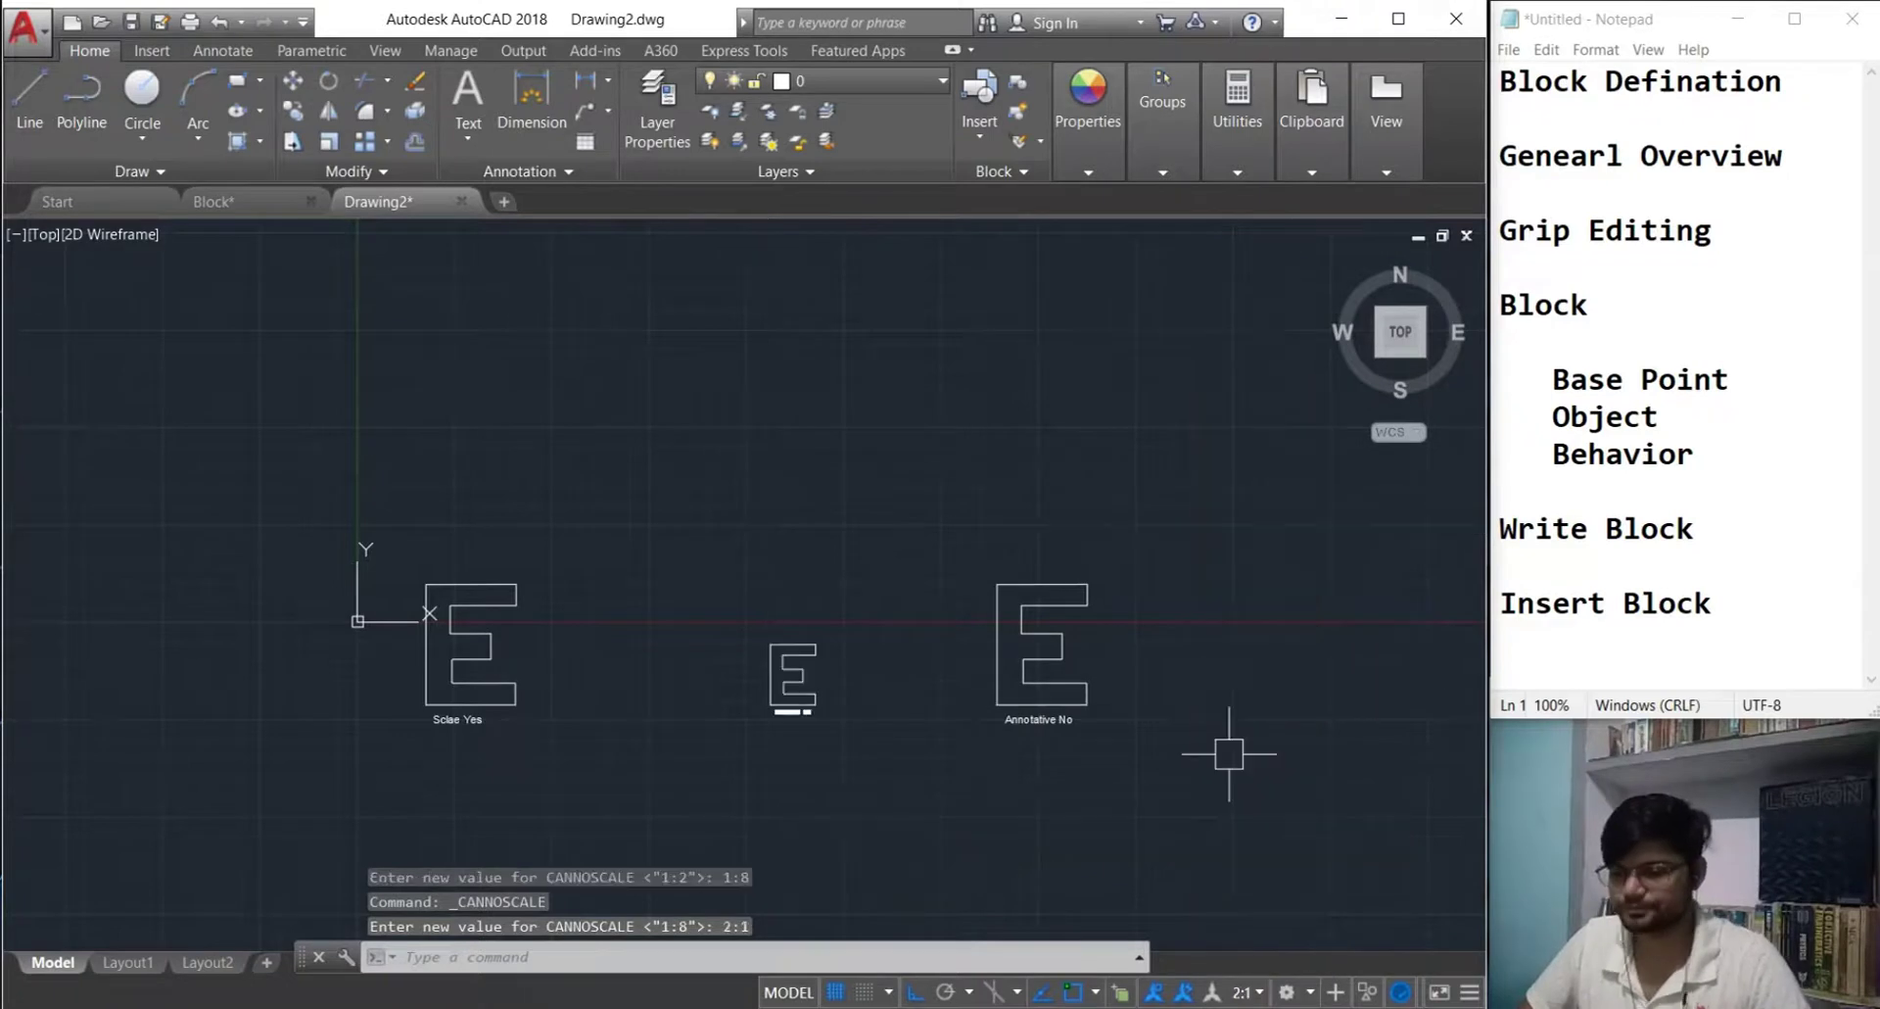
pyautogui.click(1244, 991)
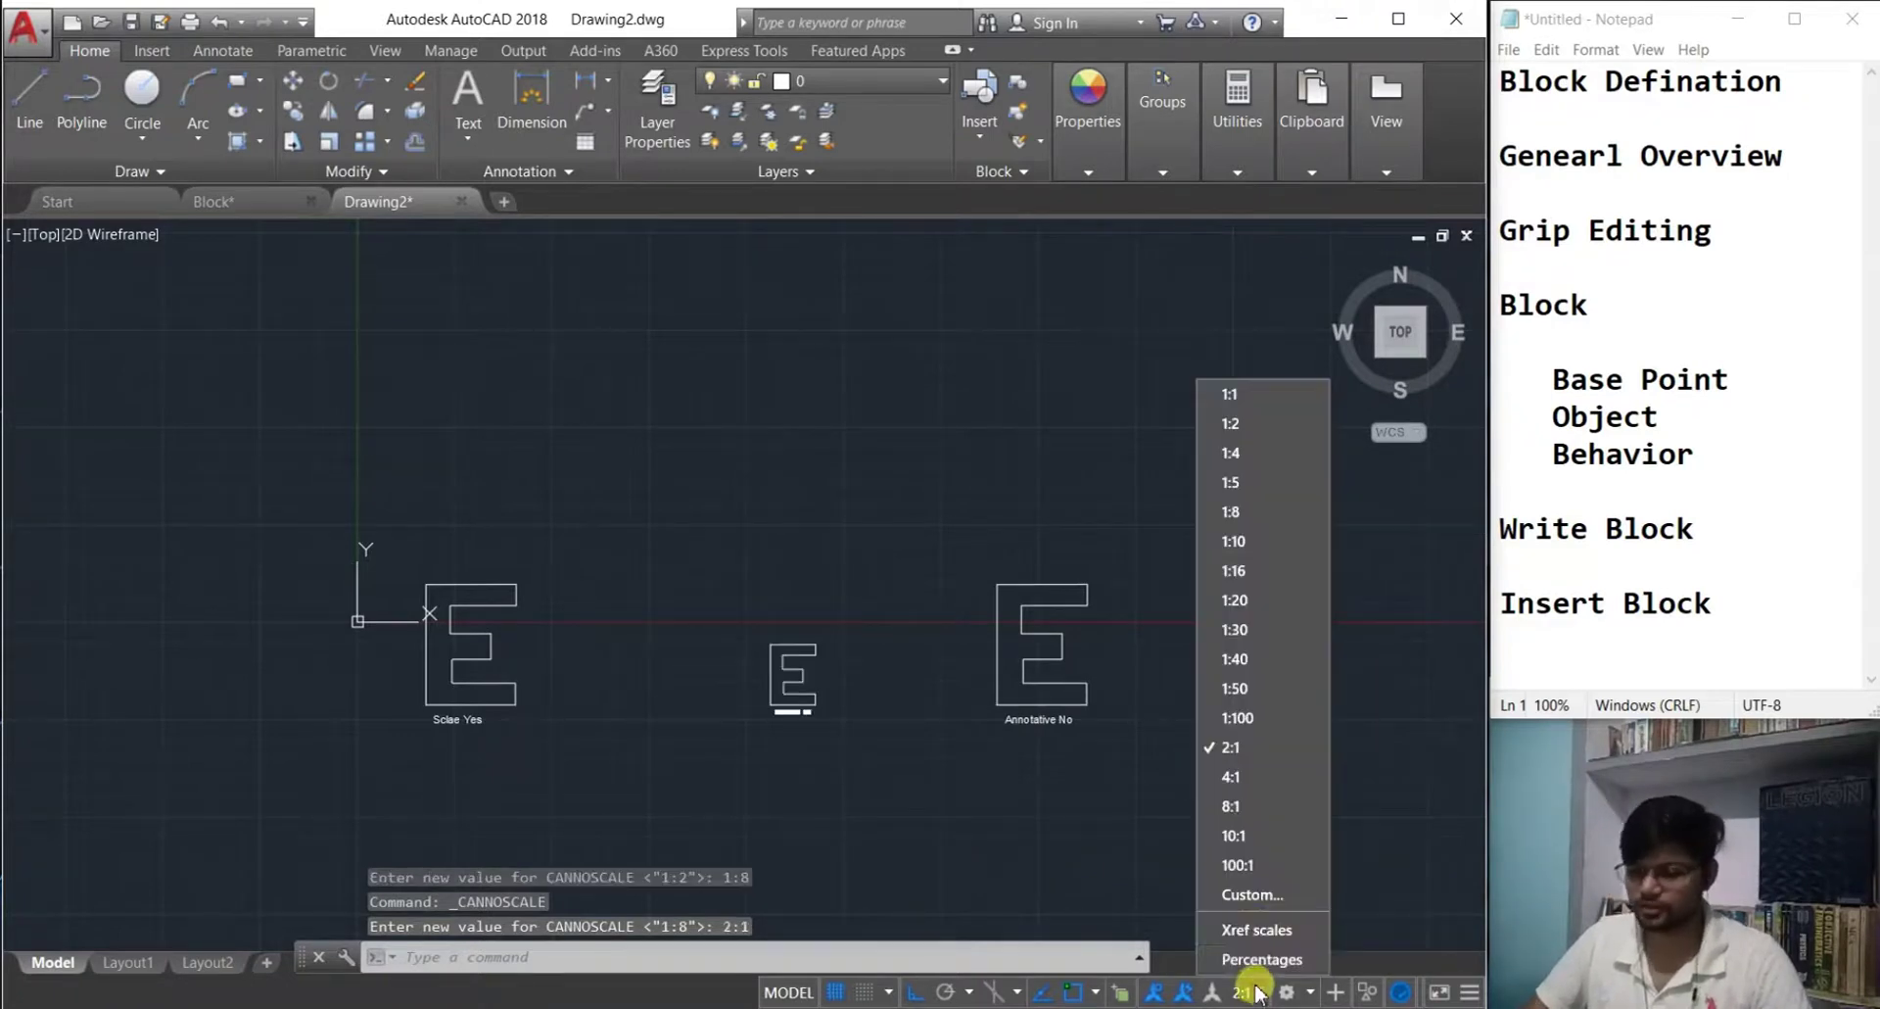
pyautogui.click(1230, 394)
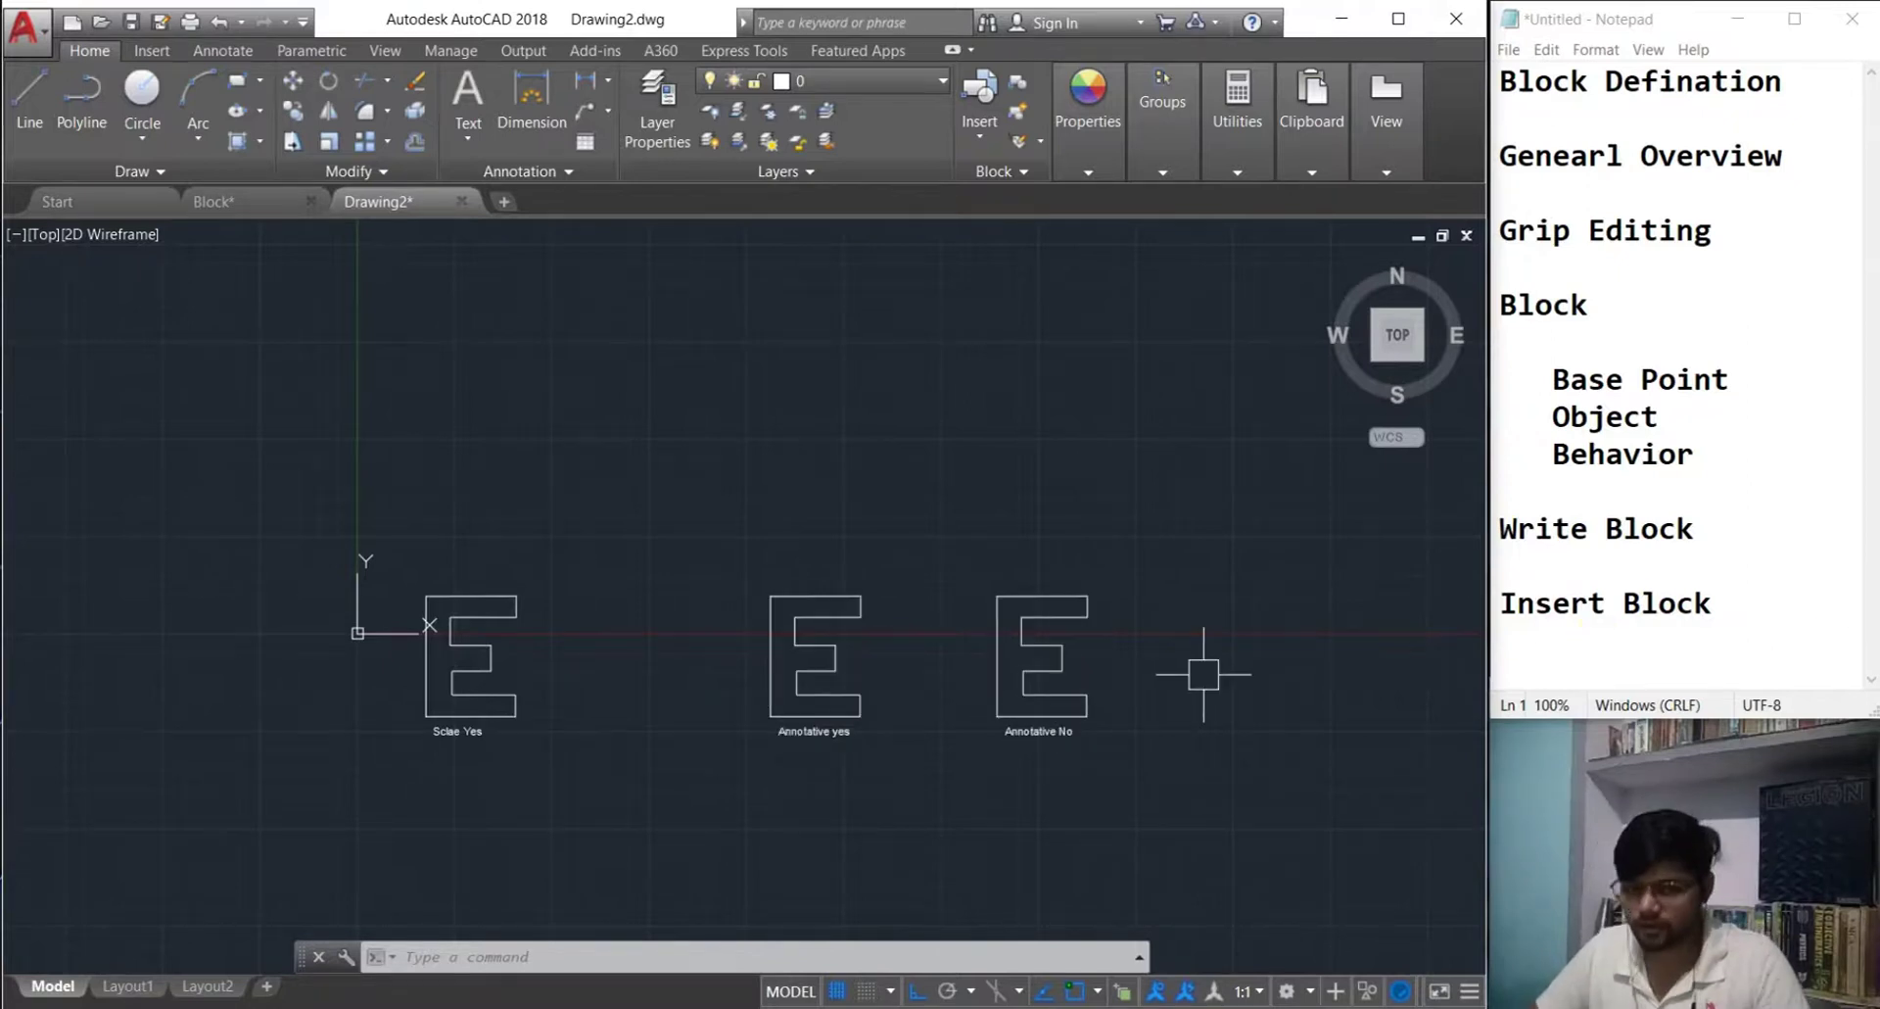
# - Create blank Drawing3, then in Drawing2 start inserting the yes block and cancel placement
pyautogui.click(505, 201)
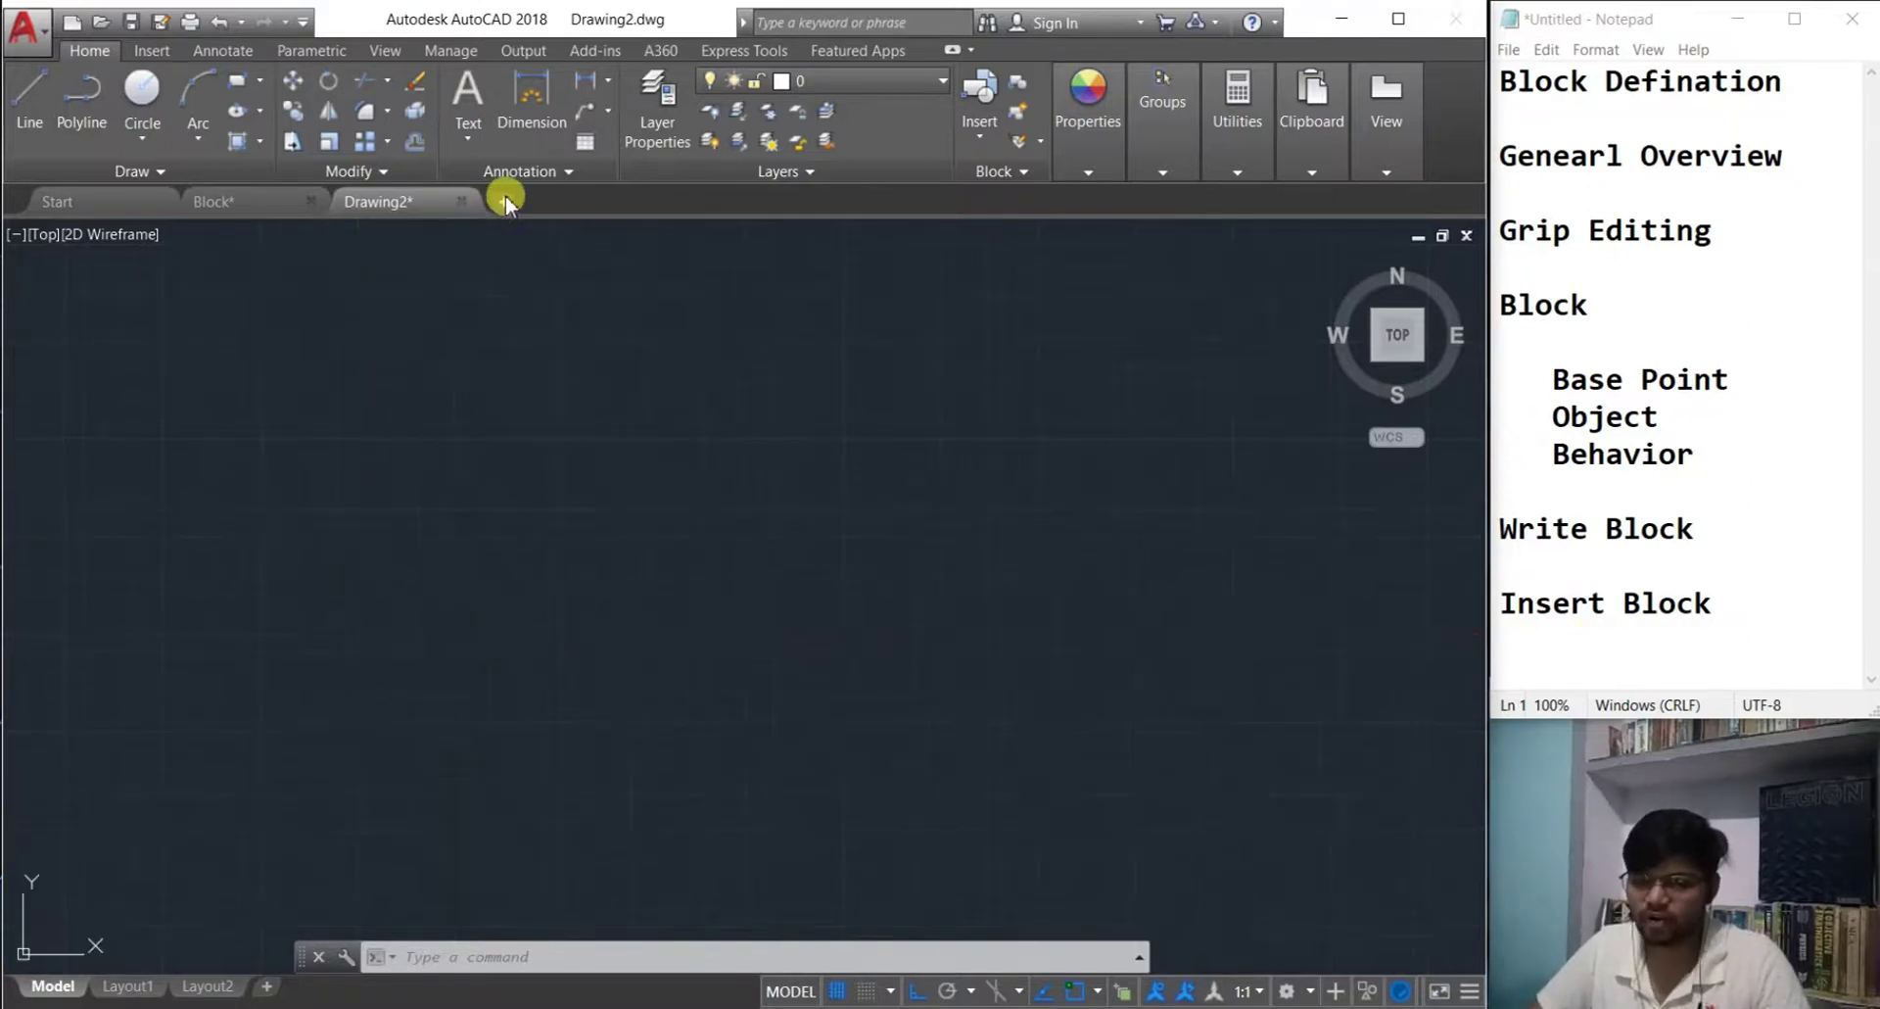
pyautogui.click(392, 201)
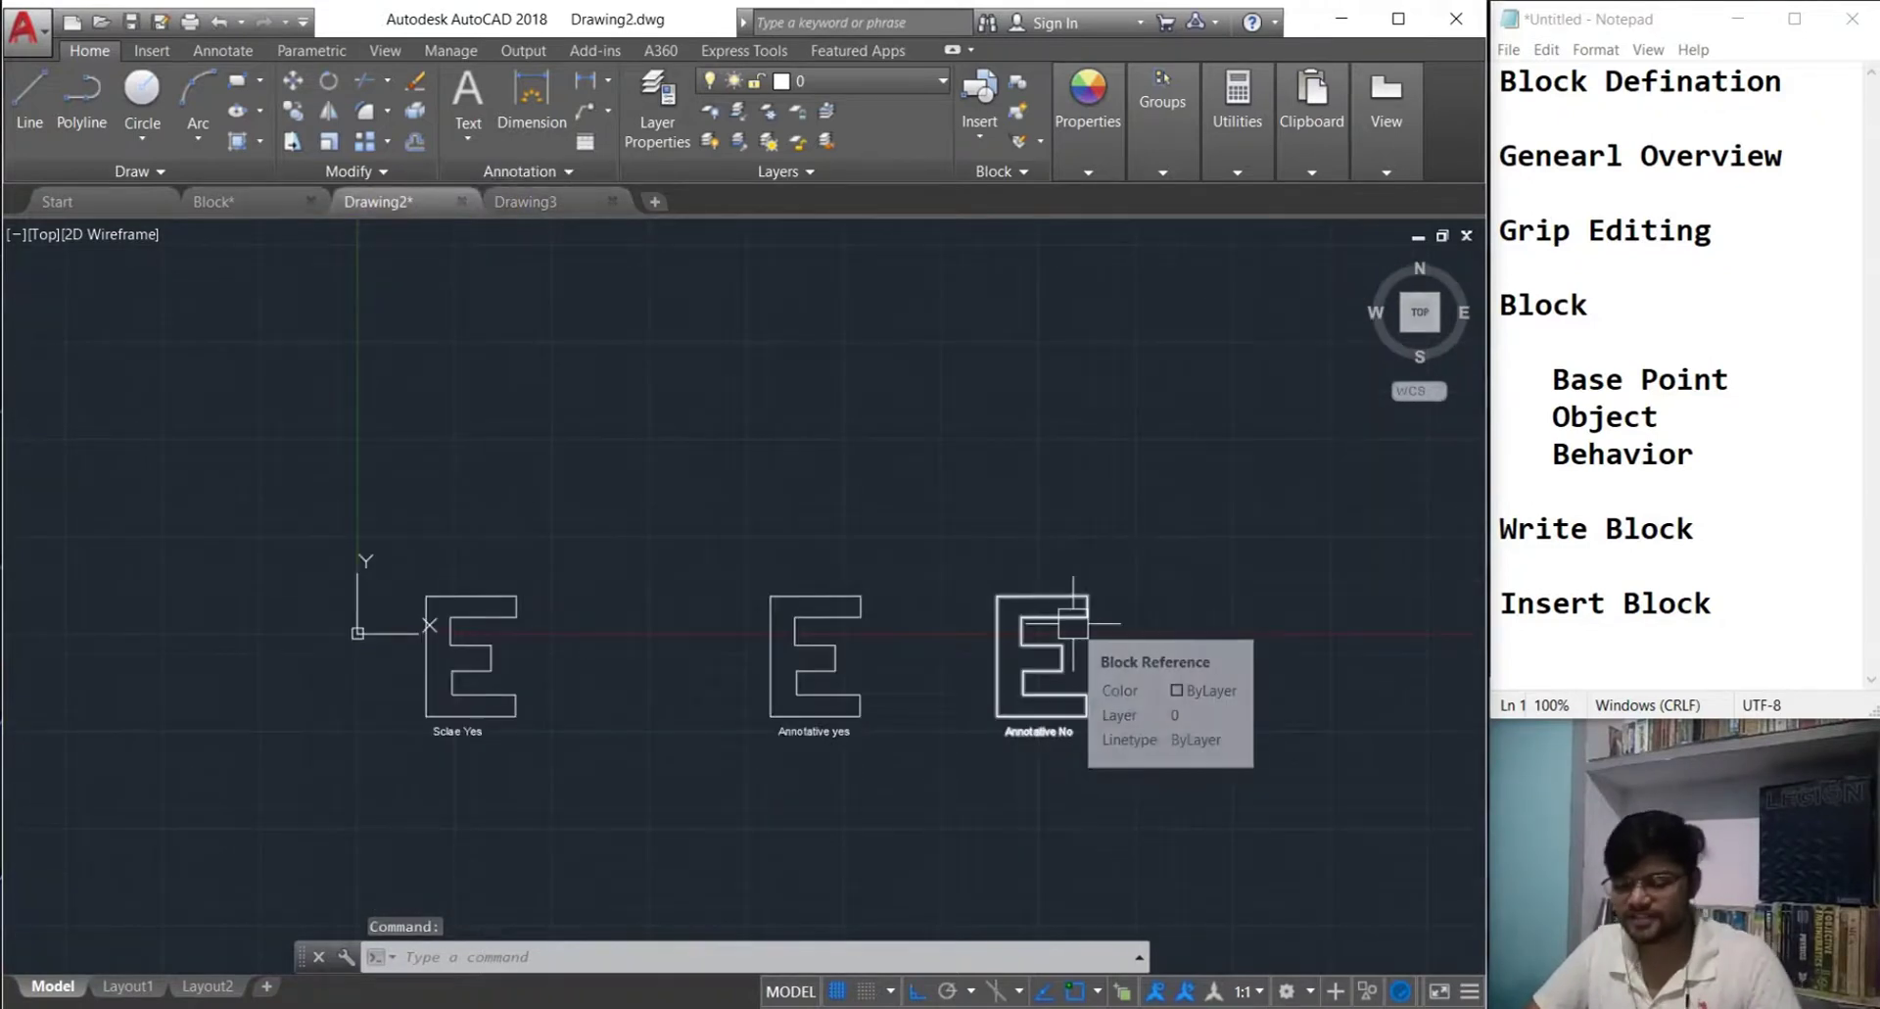
pyautogui.write('i')
pyautogui.press('Return')
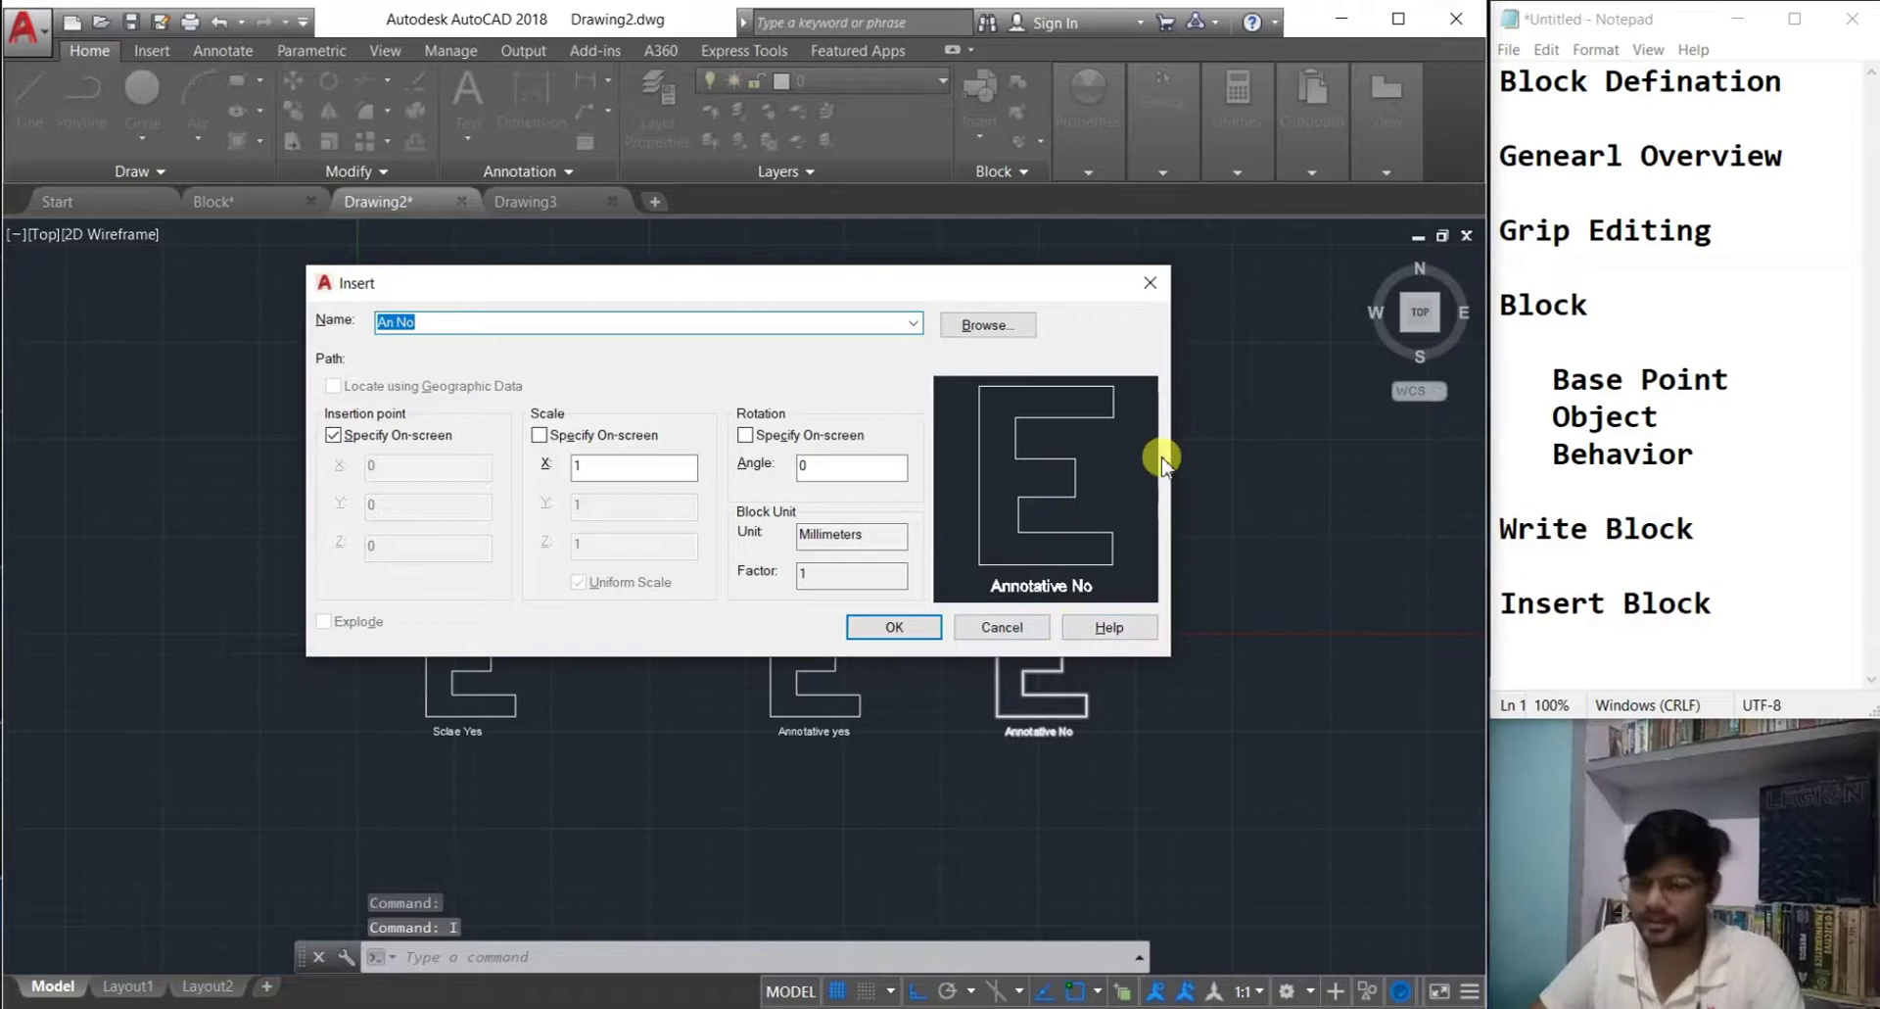
pyautogui.click(913, 324)
pyautogui.click(912, 325)
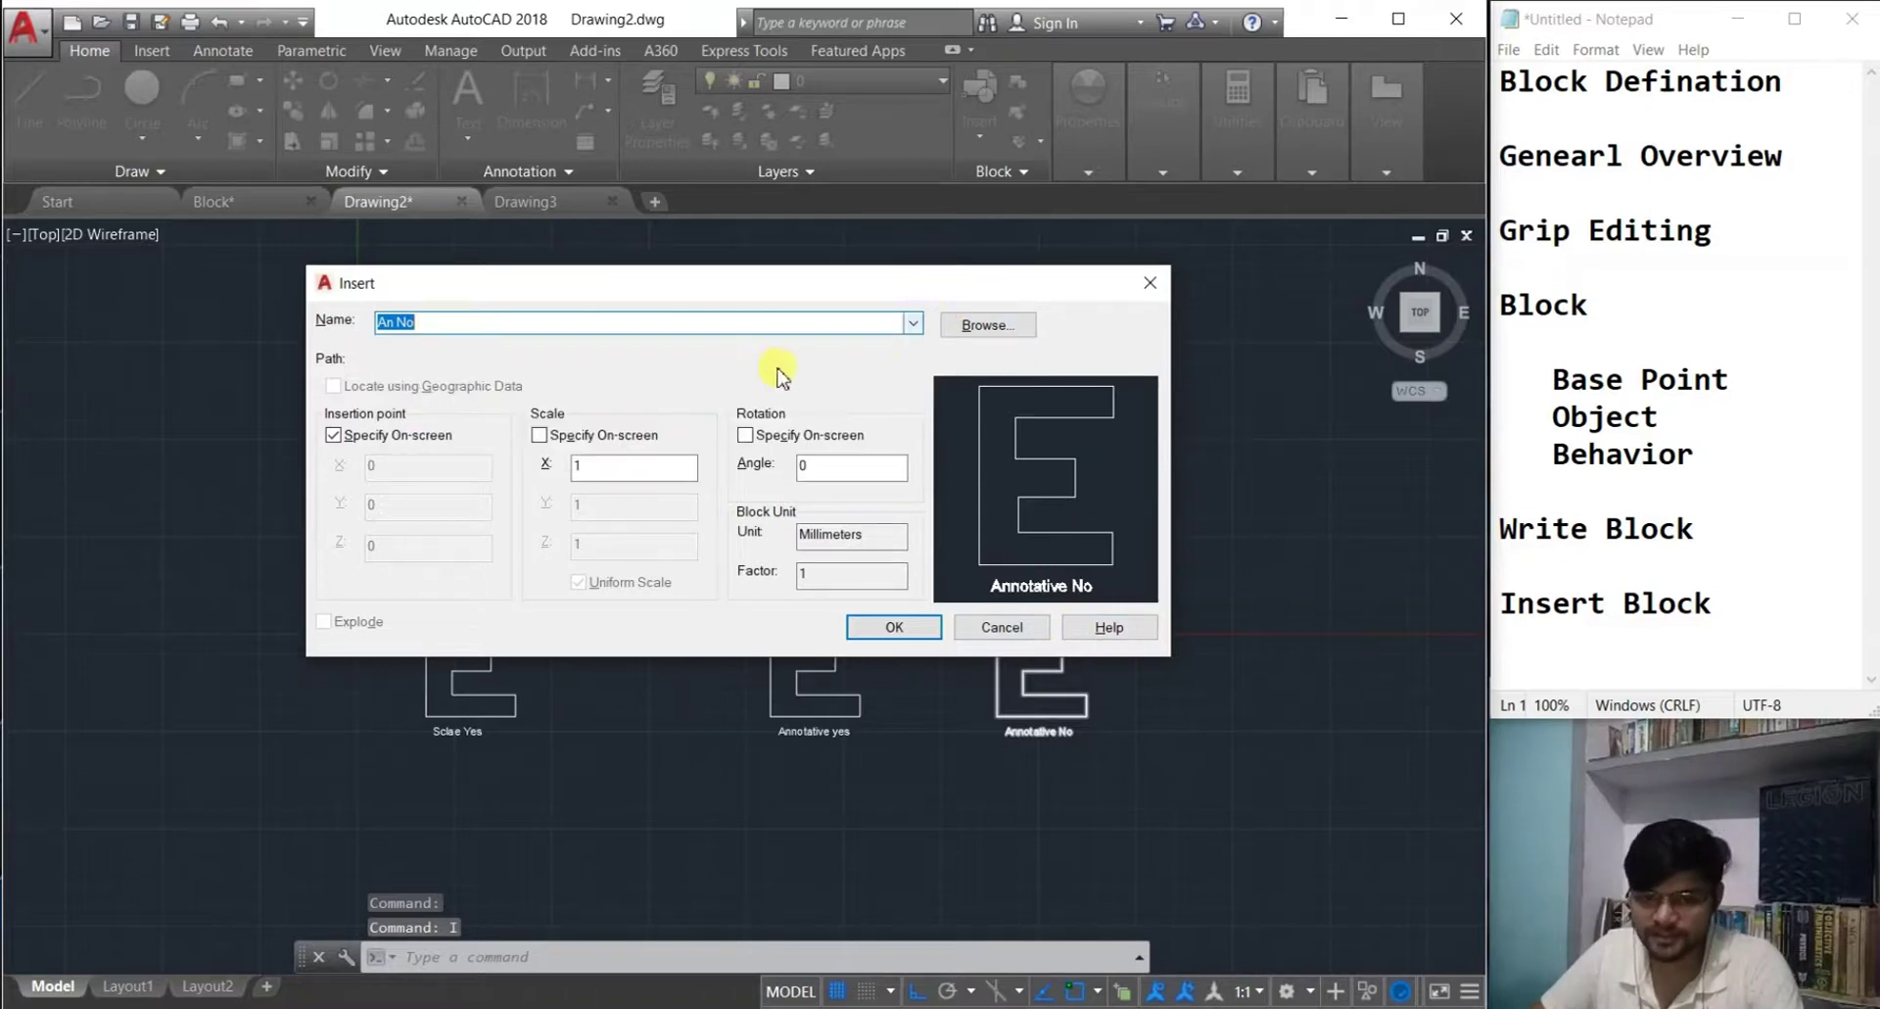
pyautogui.click(914, 325)
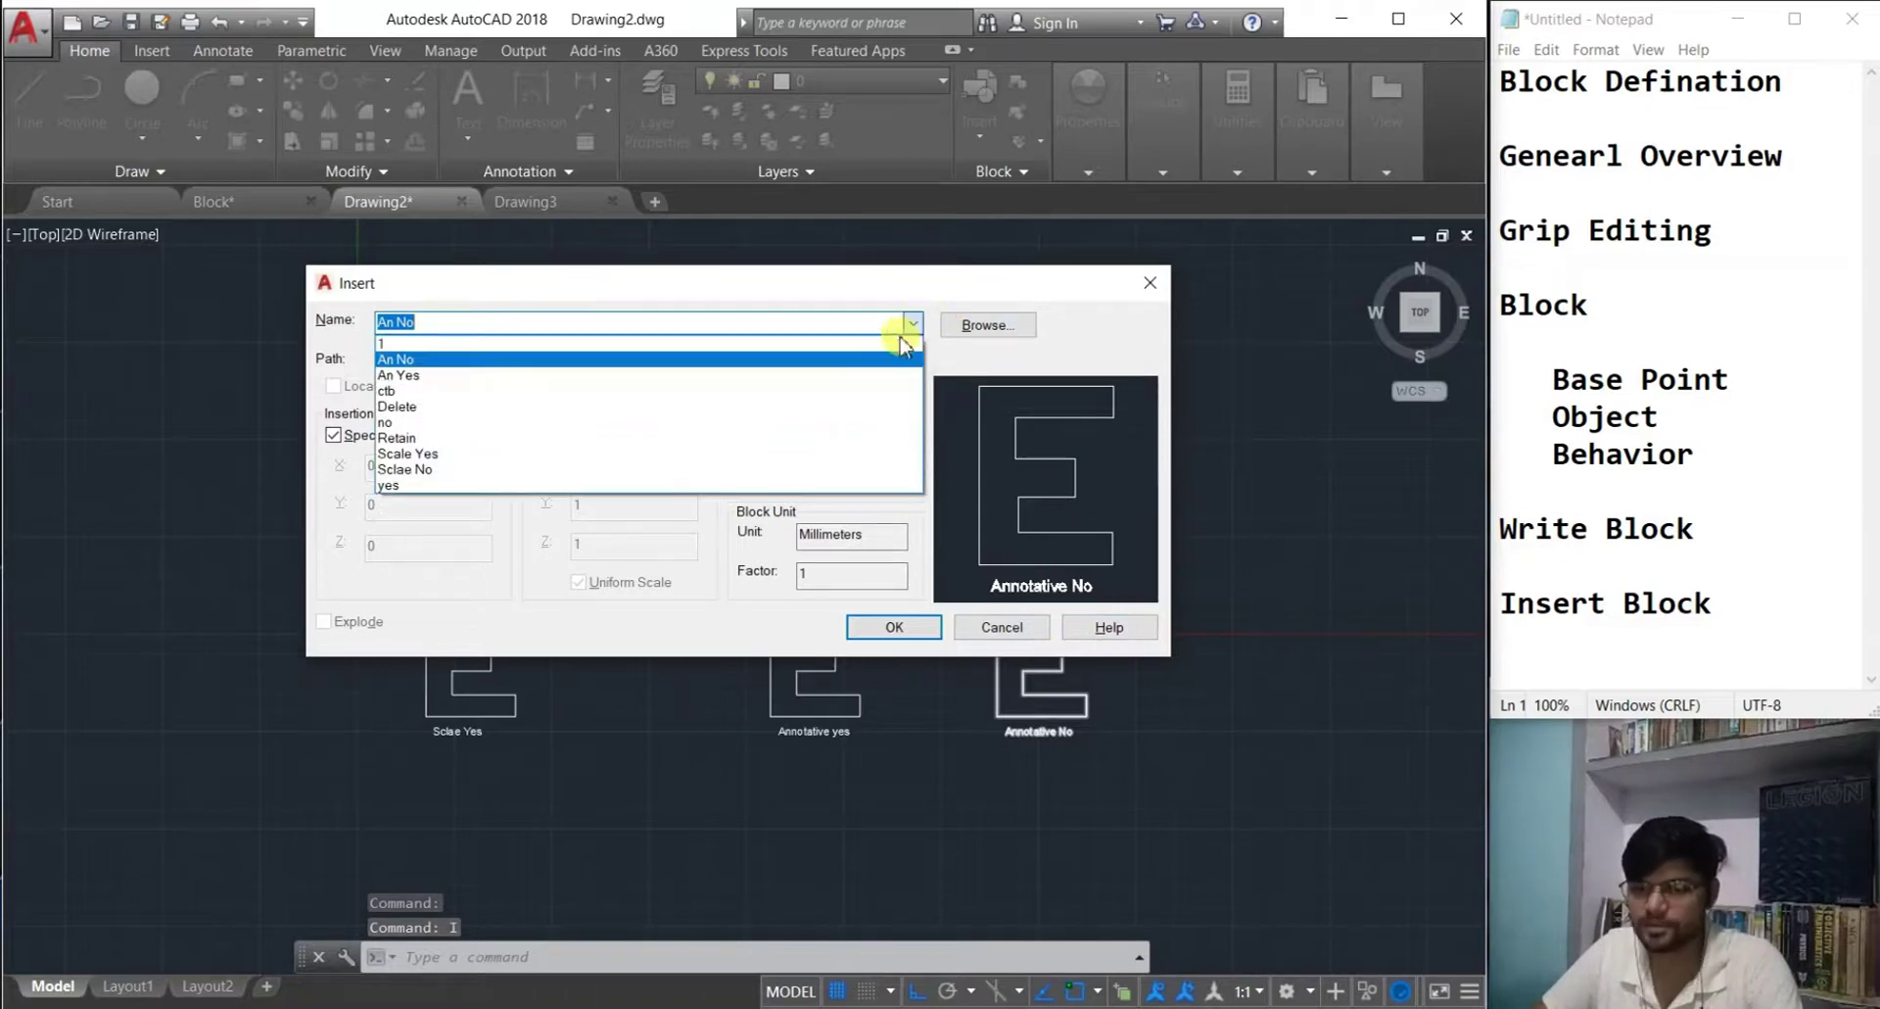
pyautogui.click(982, 654)
pyautogui.press('Return')
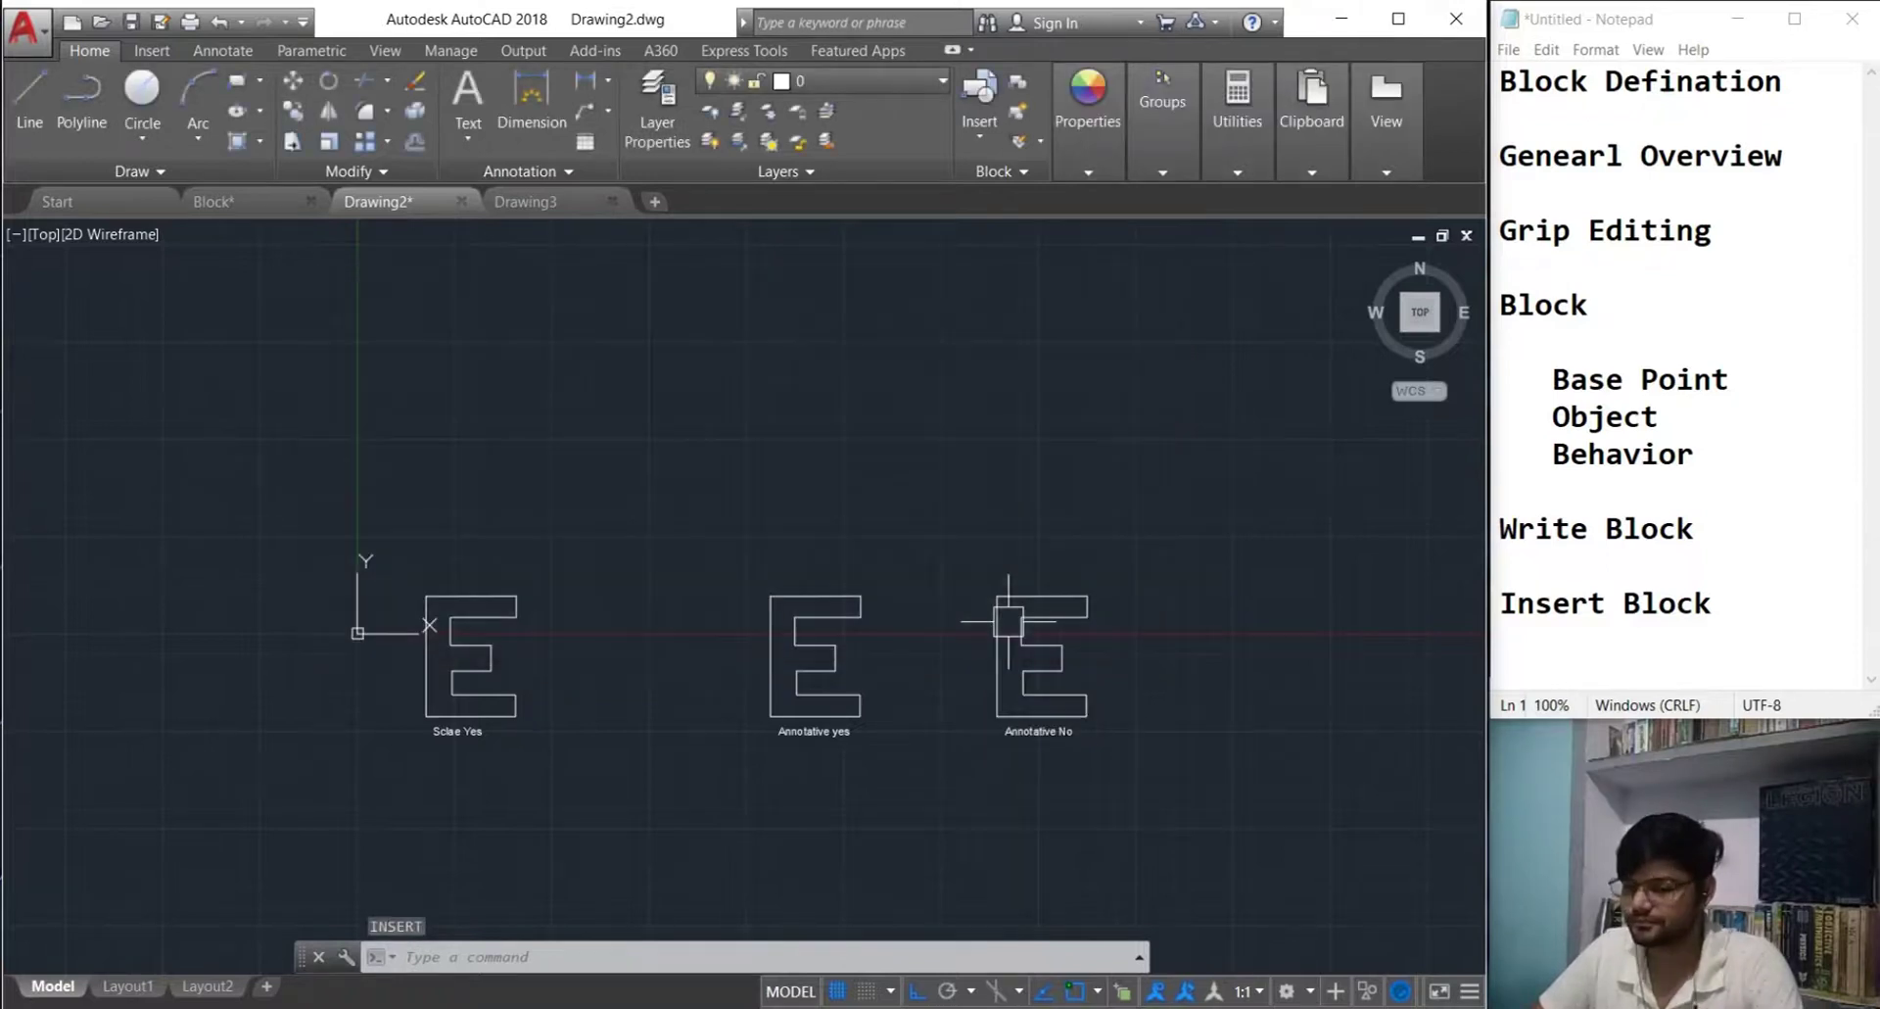
# - Check that Drawing3 has no blocks to insert, cancel, and return to Drawing2
pyautogui.click(516, 203)
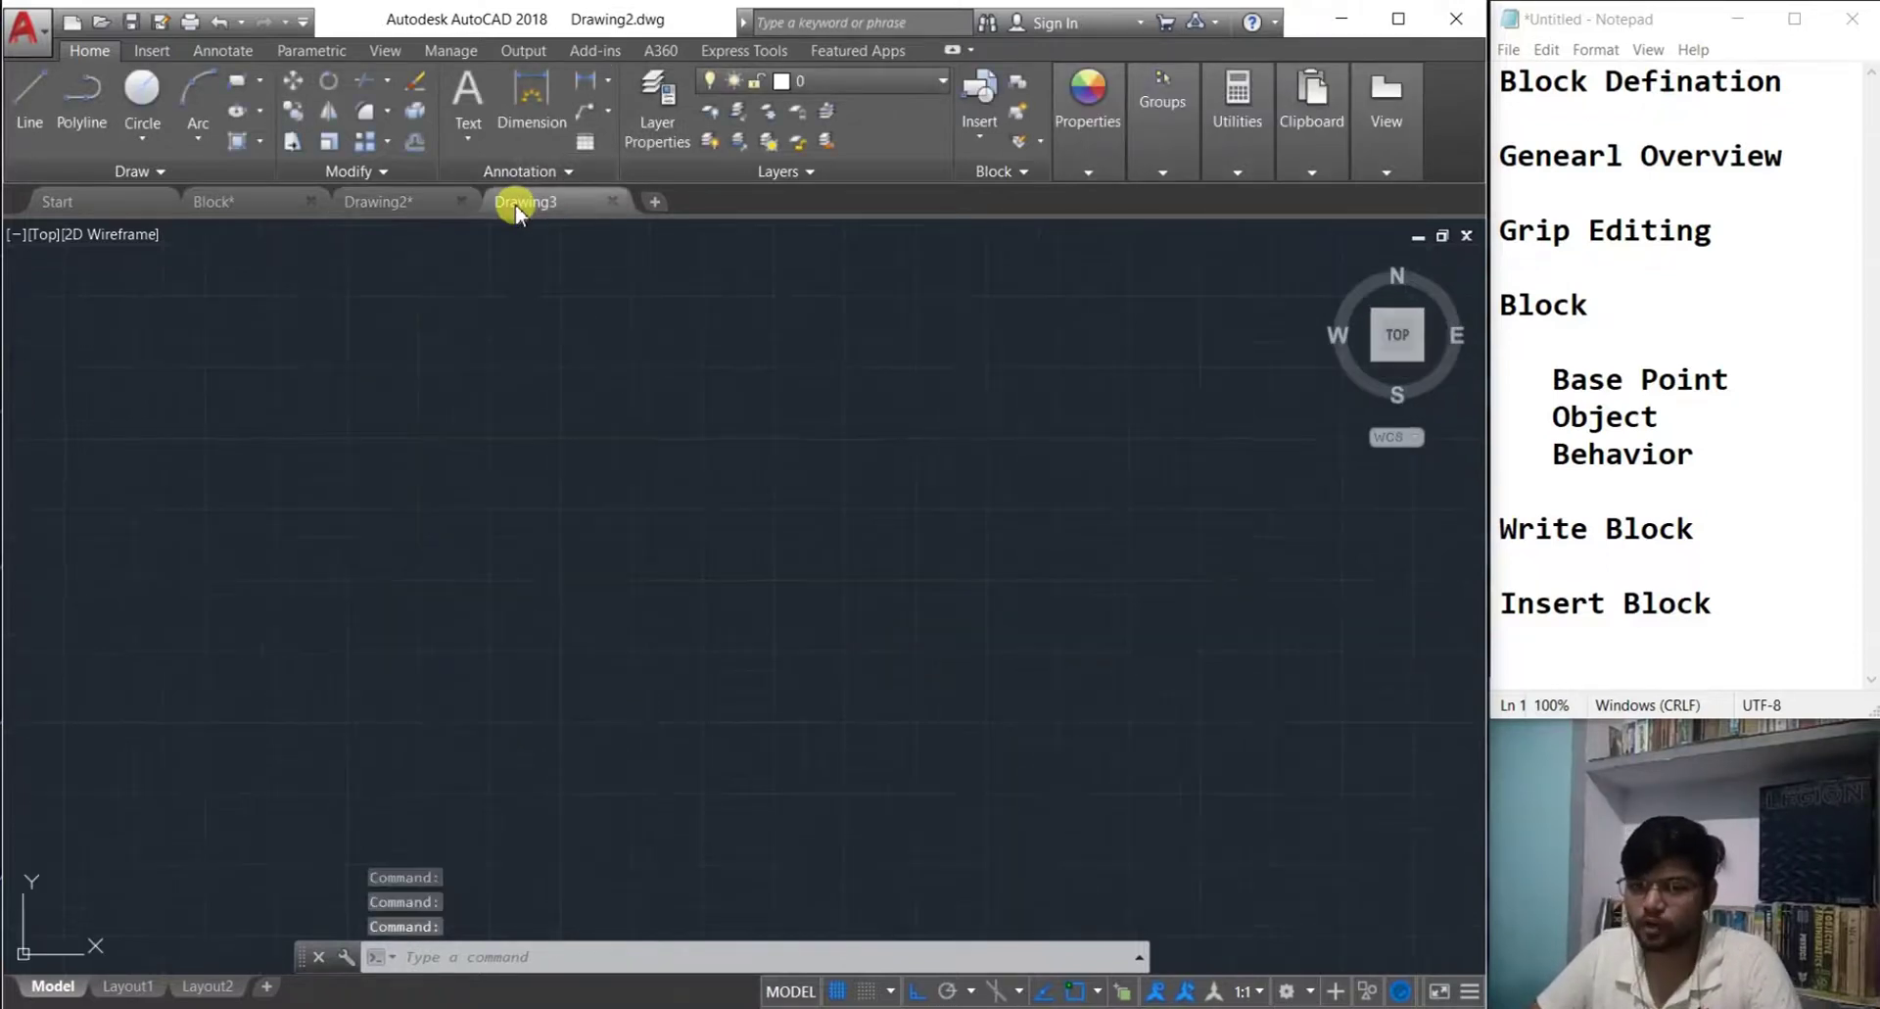
pyautogui.write('I')
pyautogui.press('Return')
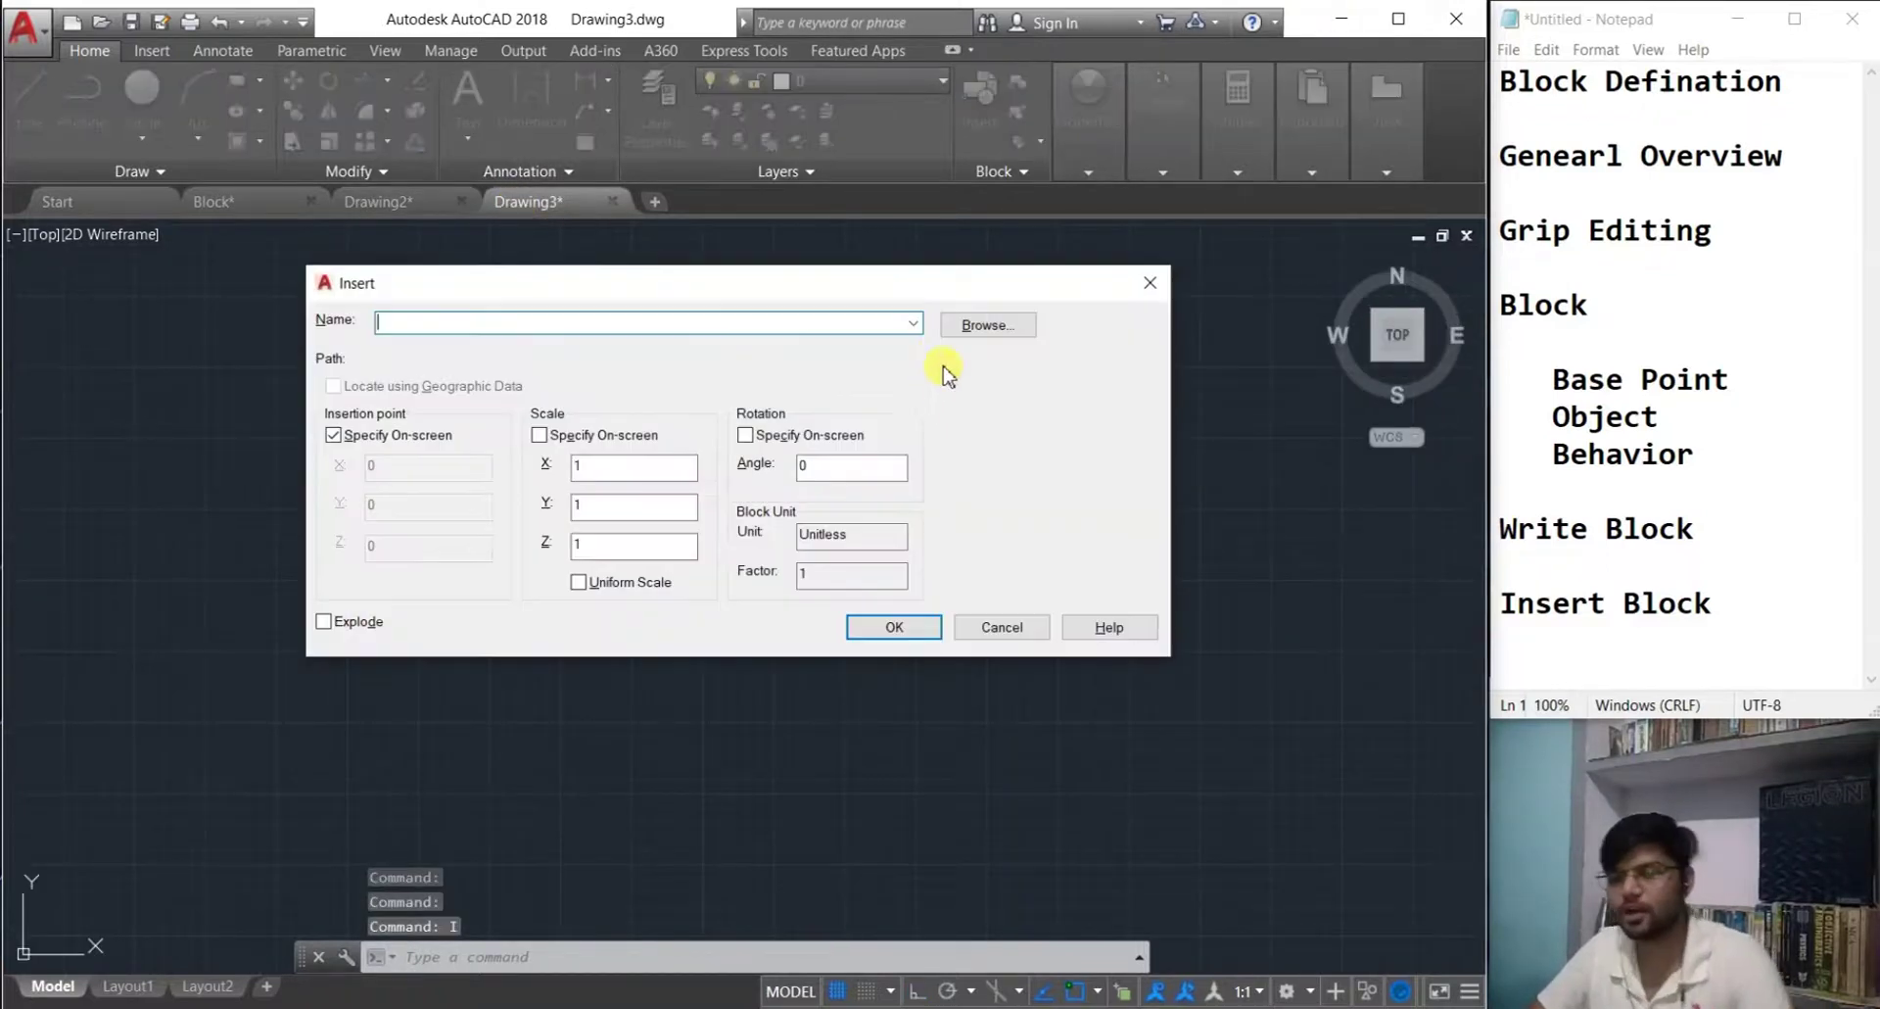
pyautogui.click(913, 323)
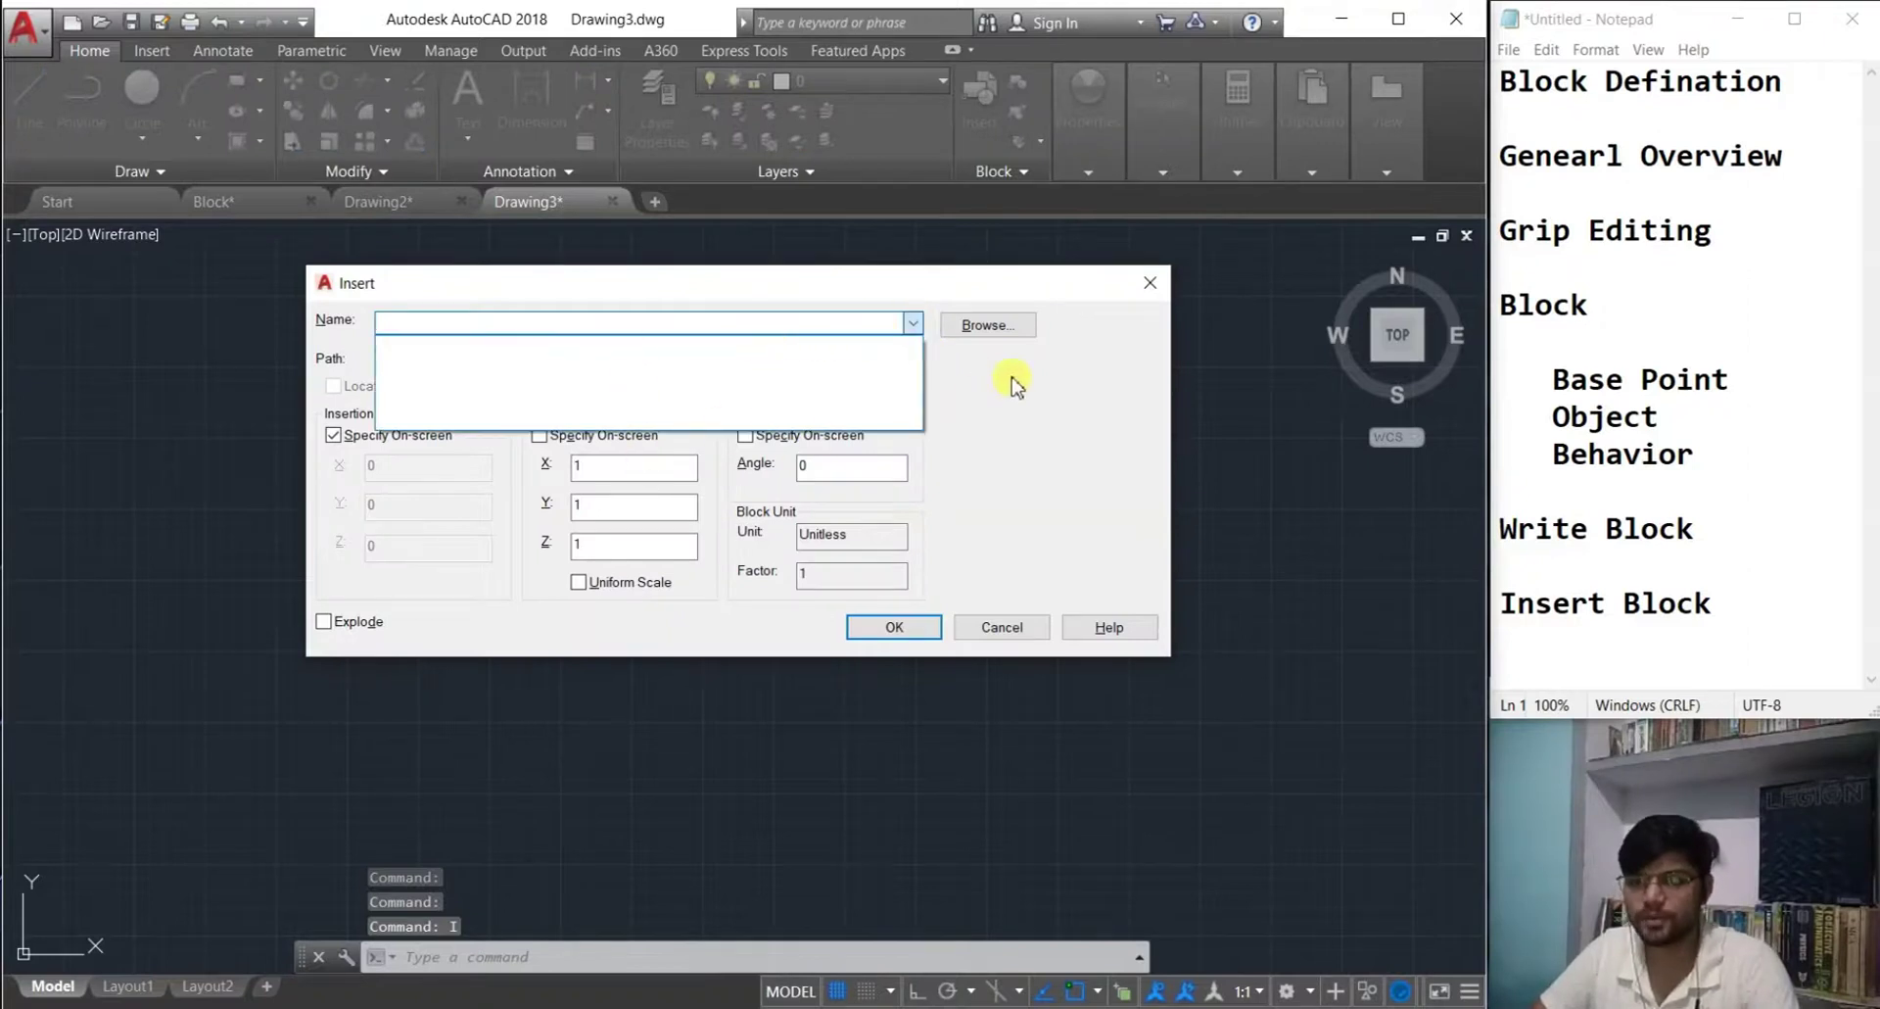
pyautogui.click(1152, 291)
pyautogui.click(1152, 287)
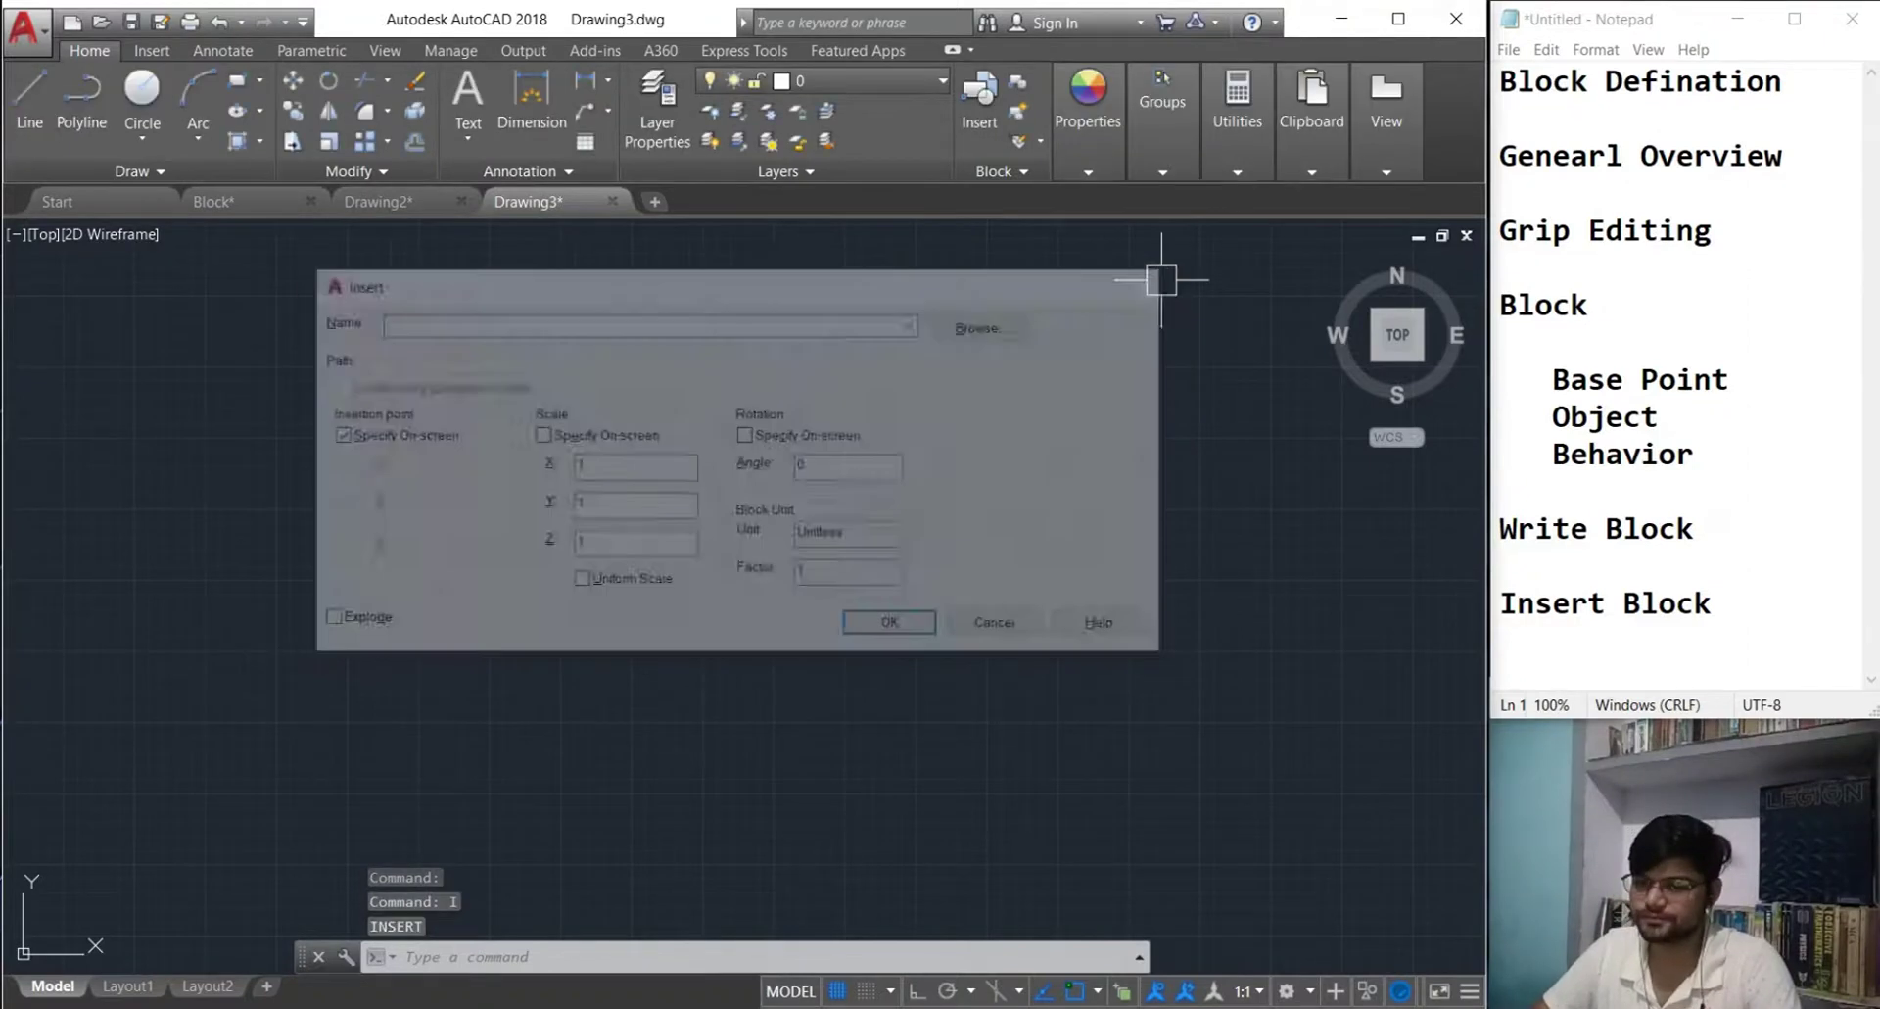
pyautogui.click(417, 203)
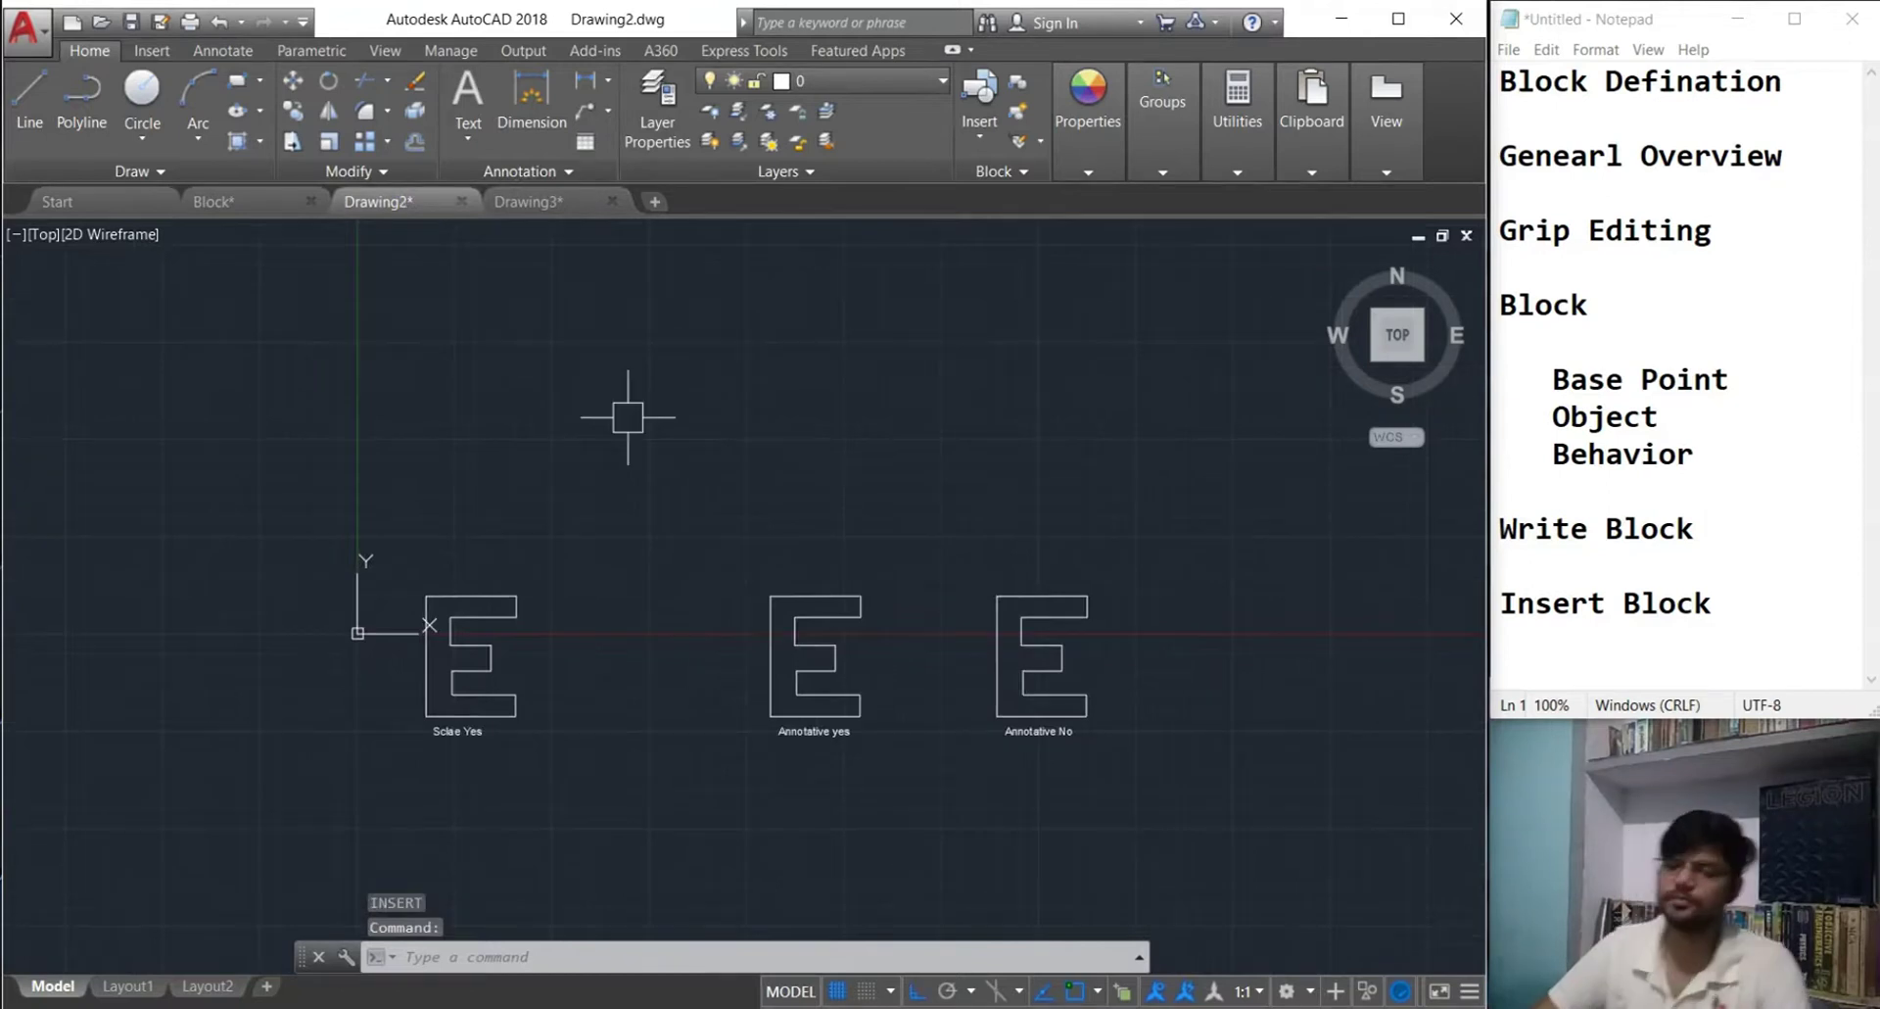
pyautogui.scroll(2, 779, 822)
pyautogui.scroll(-2, 691, 783)
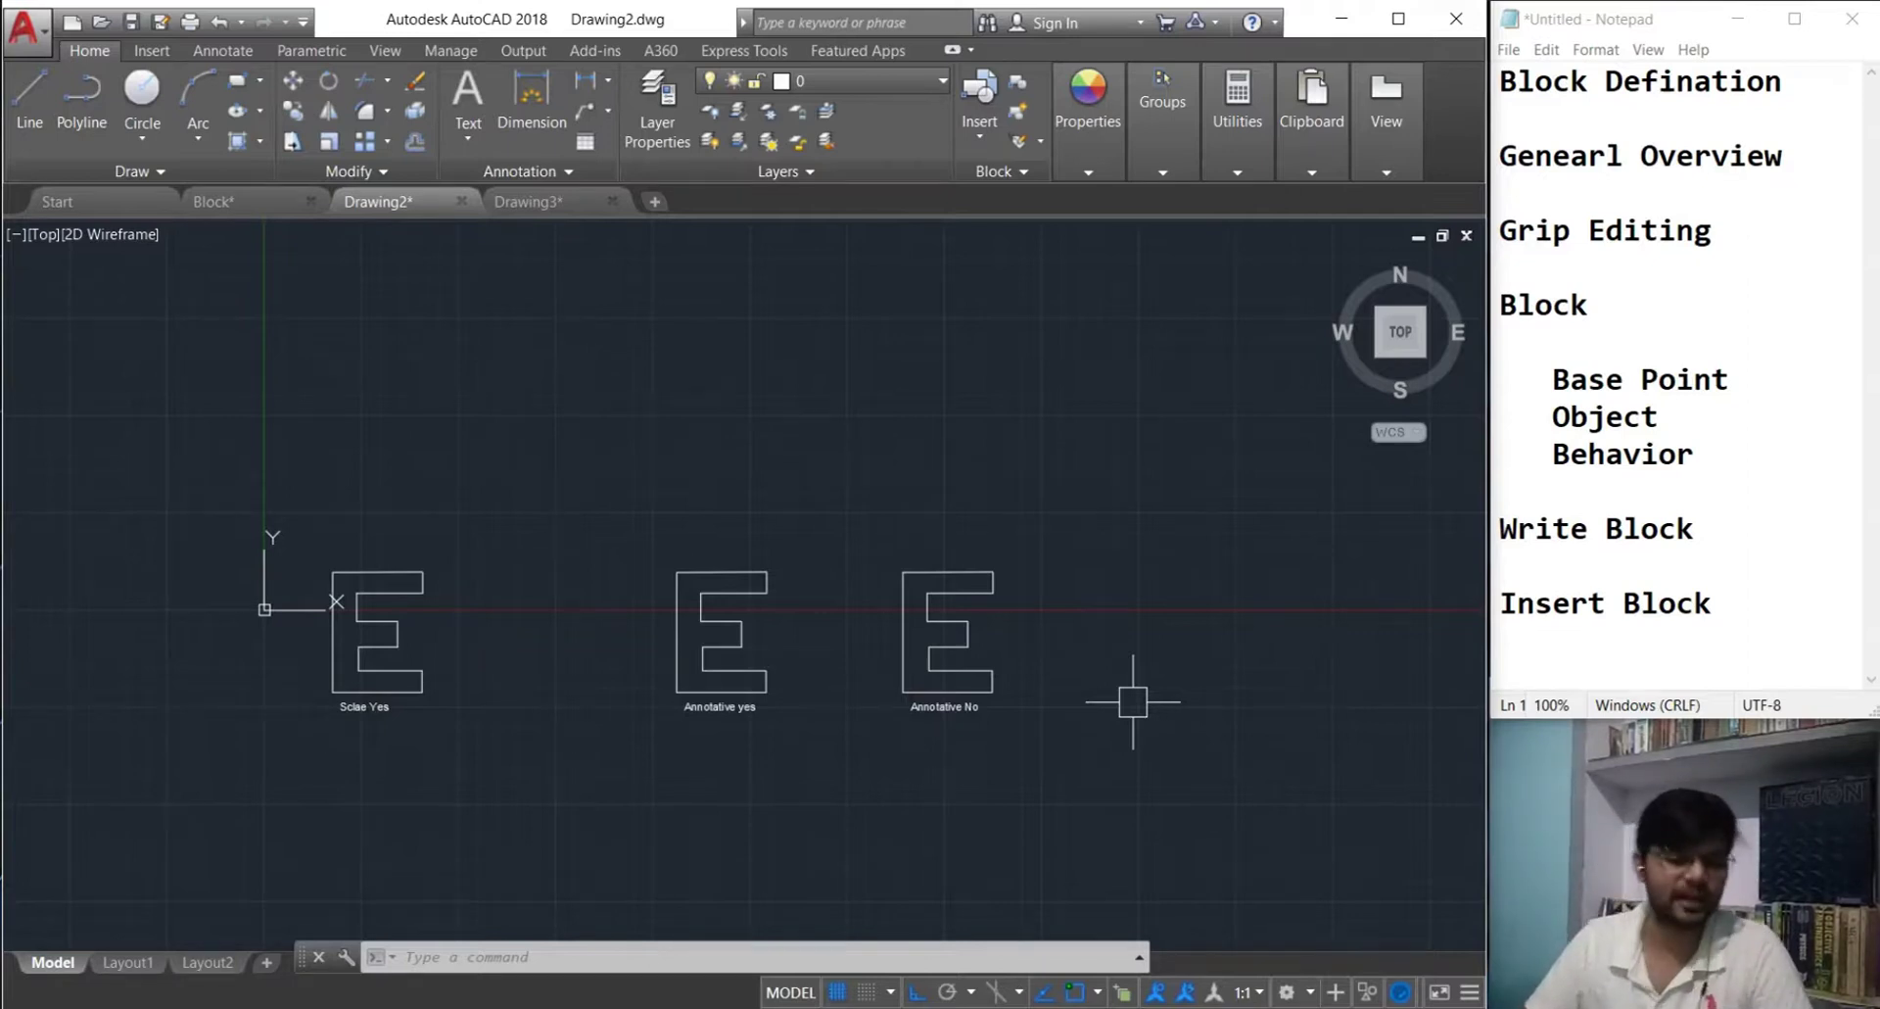
pyautogui.moveTo(389, 723); pyautogui.dragTo(461, 701, button='middle')
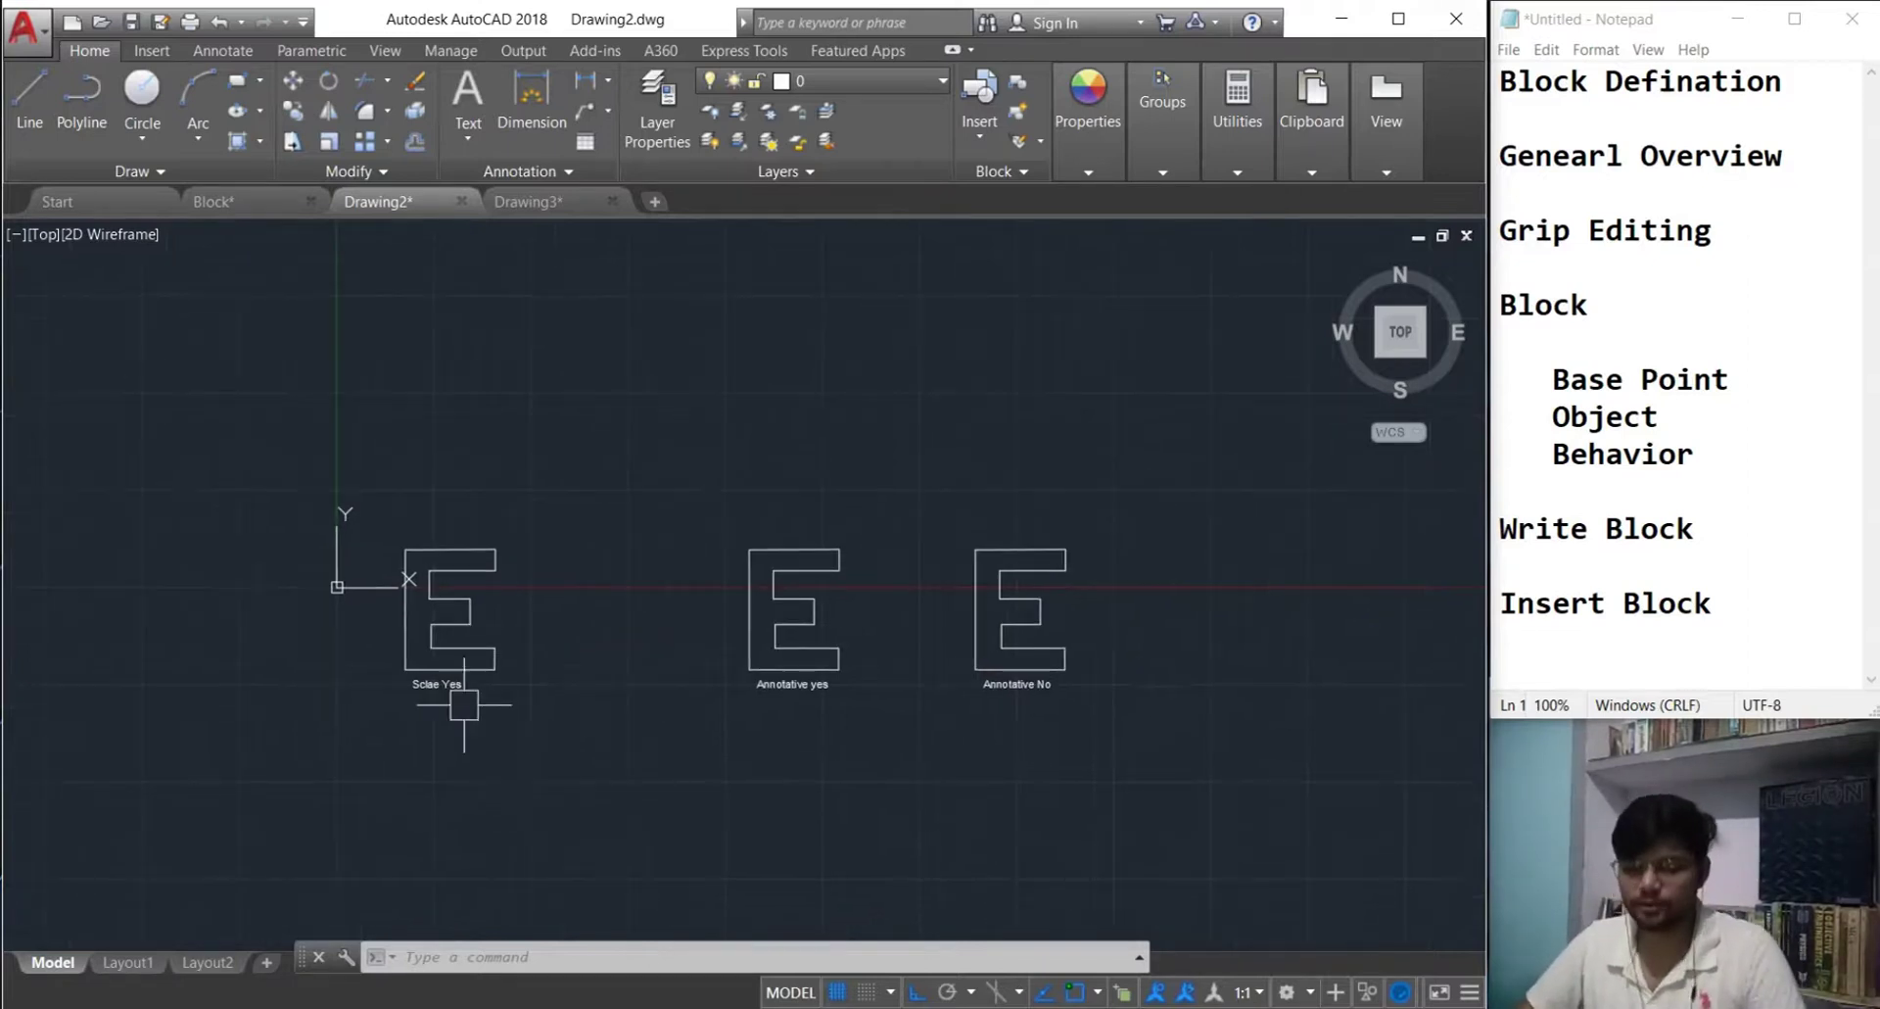
pyautogui.moveTo(601, 754); pyautogui.dragTo(349, 434)
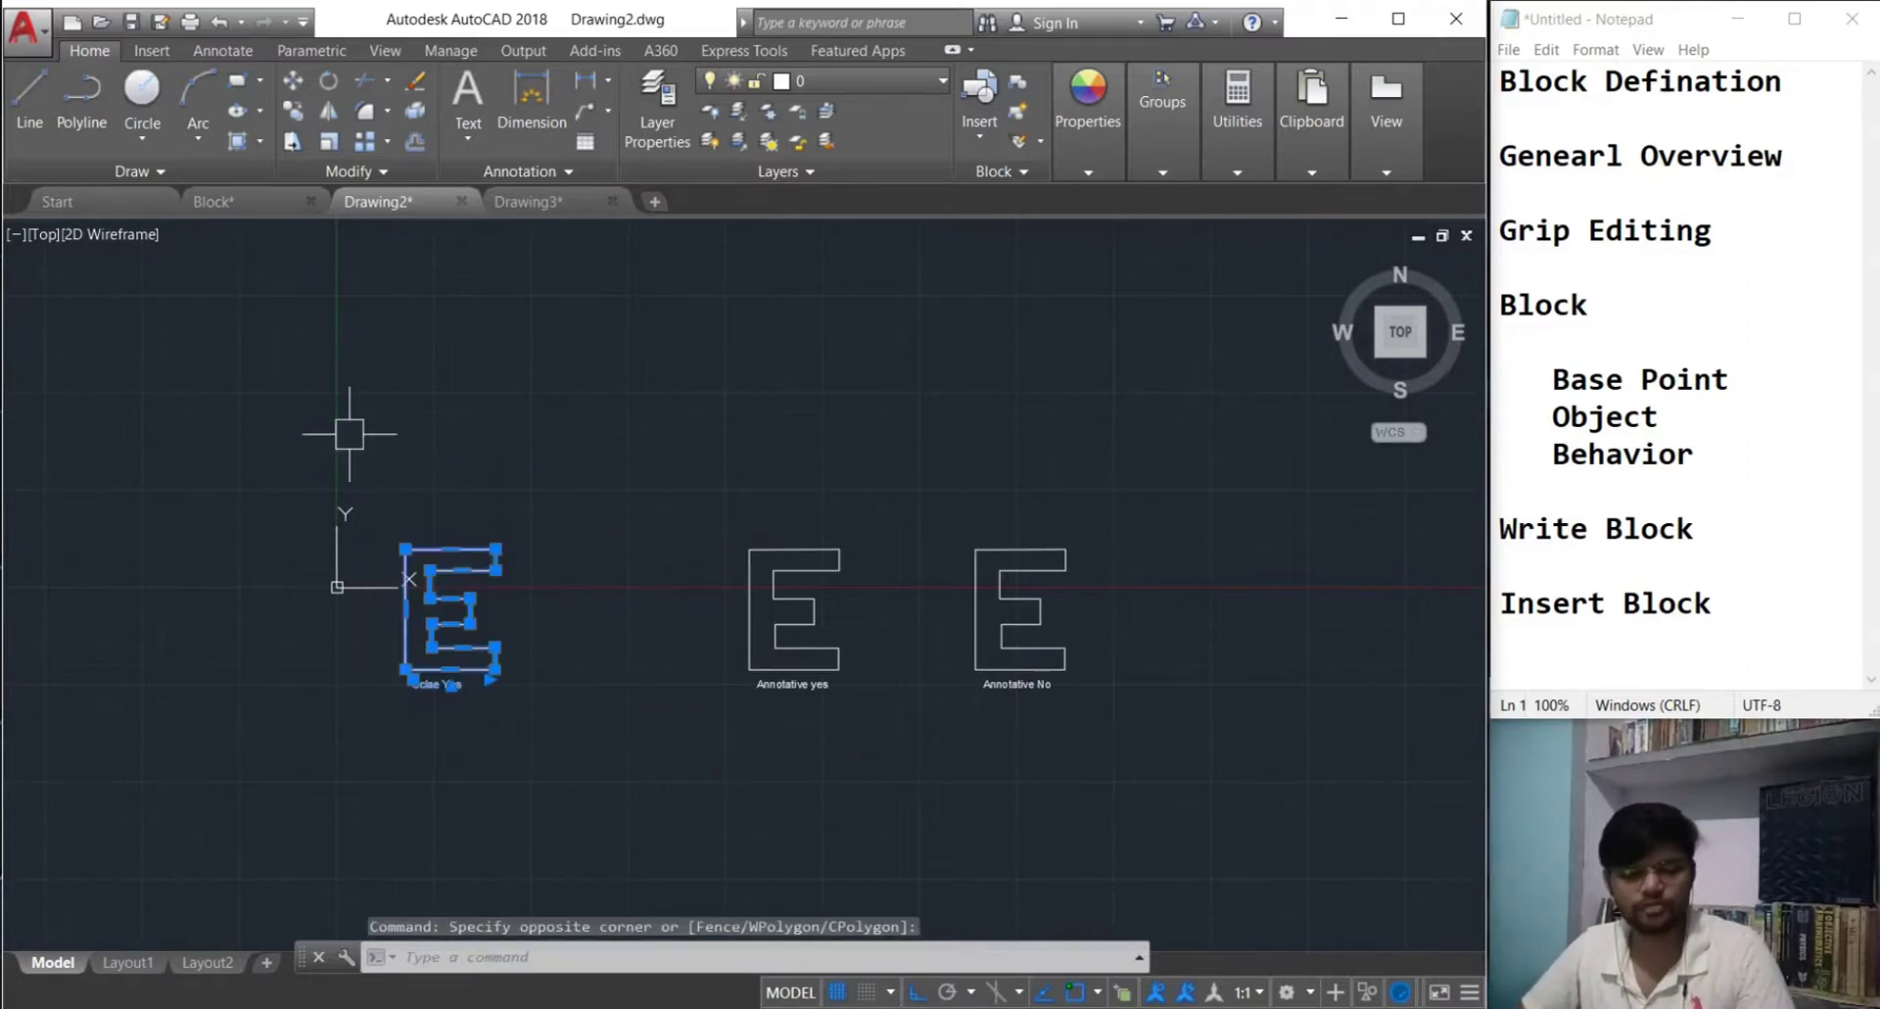
pyautogui.press('Escape')
pyautogui.click(607, 808)
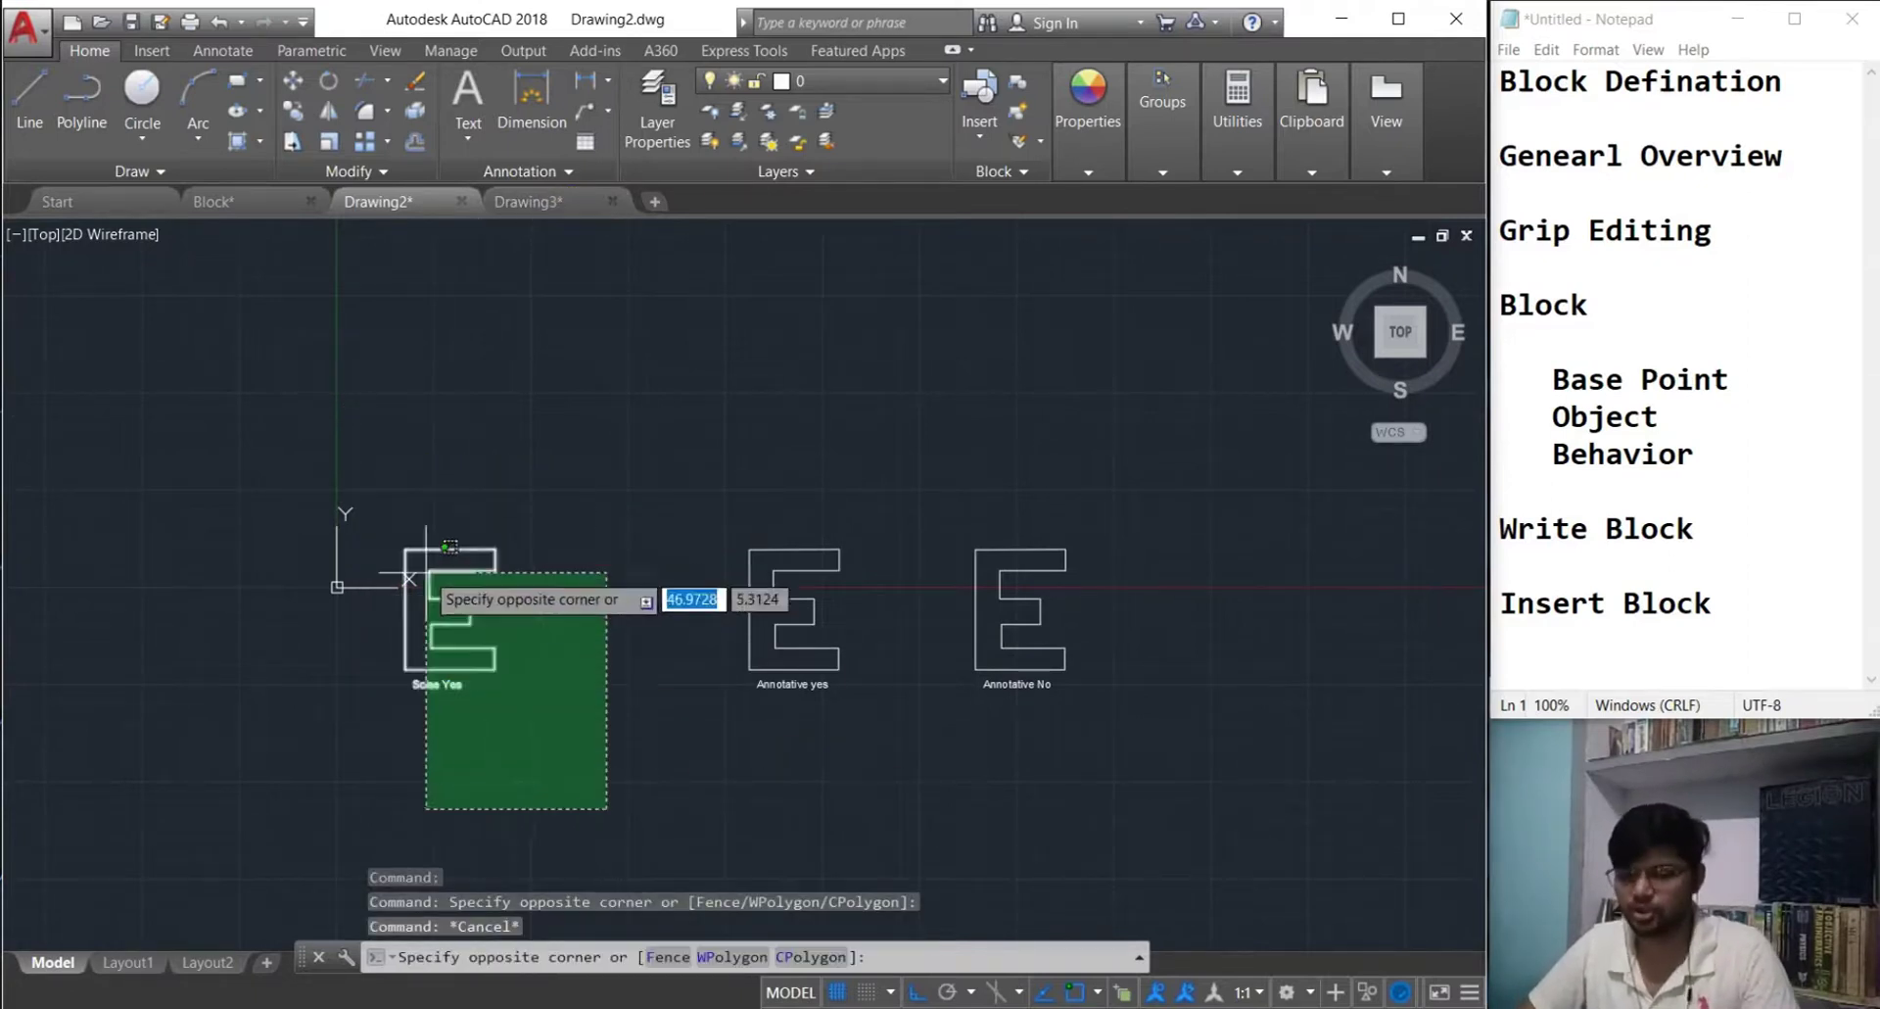
pyautogui.write('b')
pyautogui.press('Return')
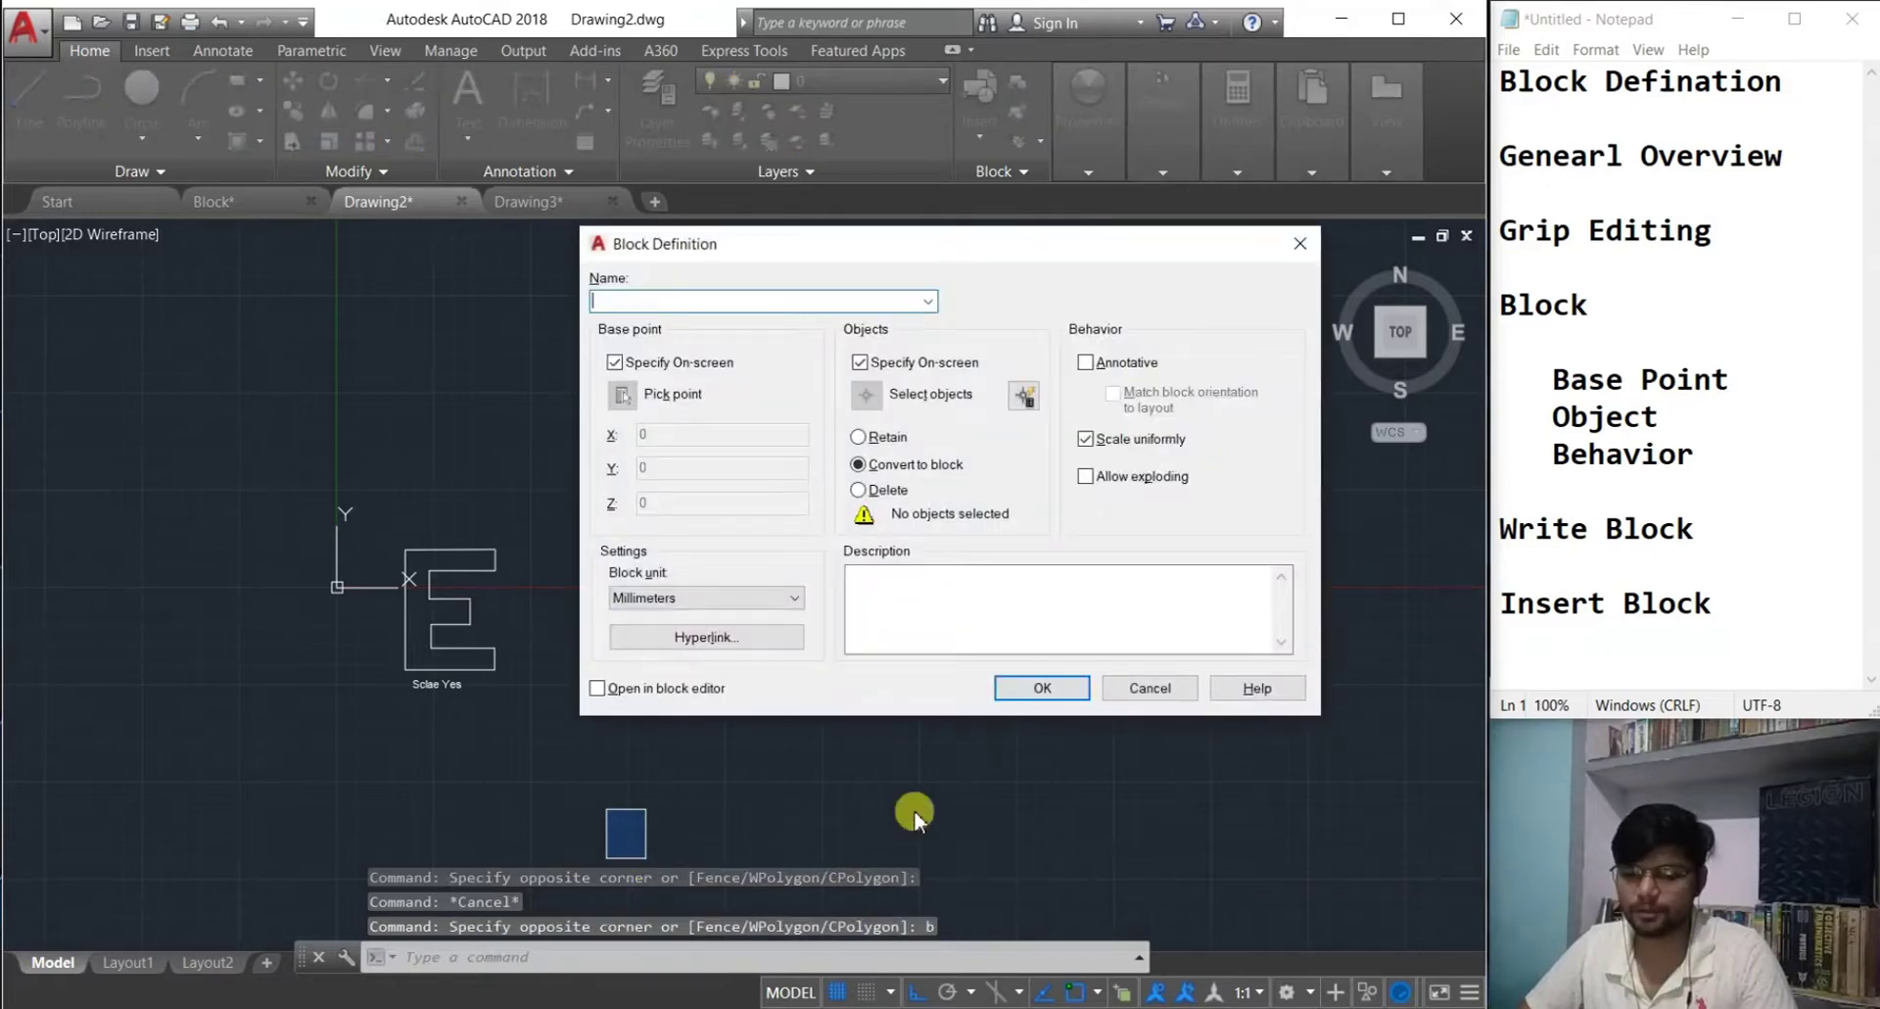
pyautogui.press('Escape')
pyautogui.write('wb')
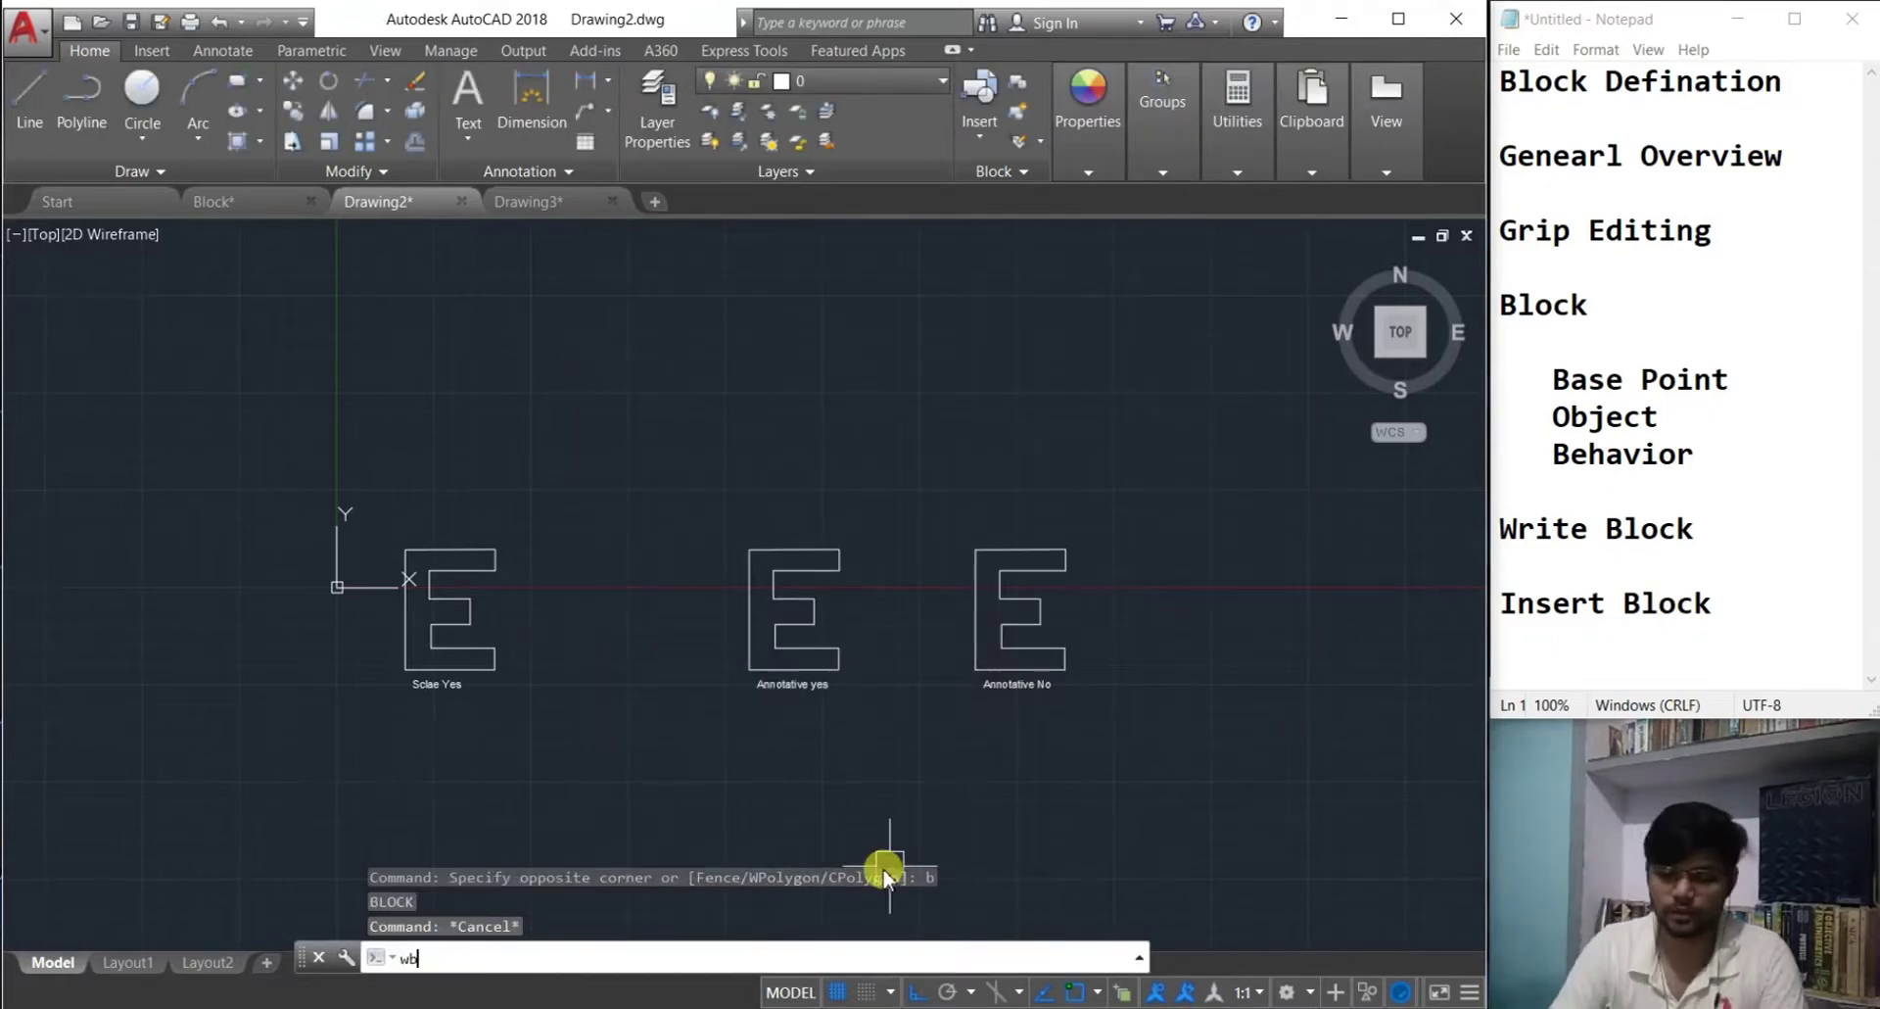
pyautogui.press('Escape')
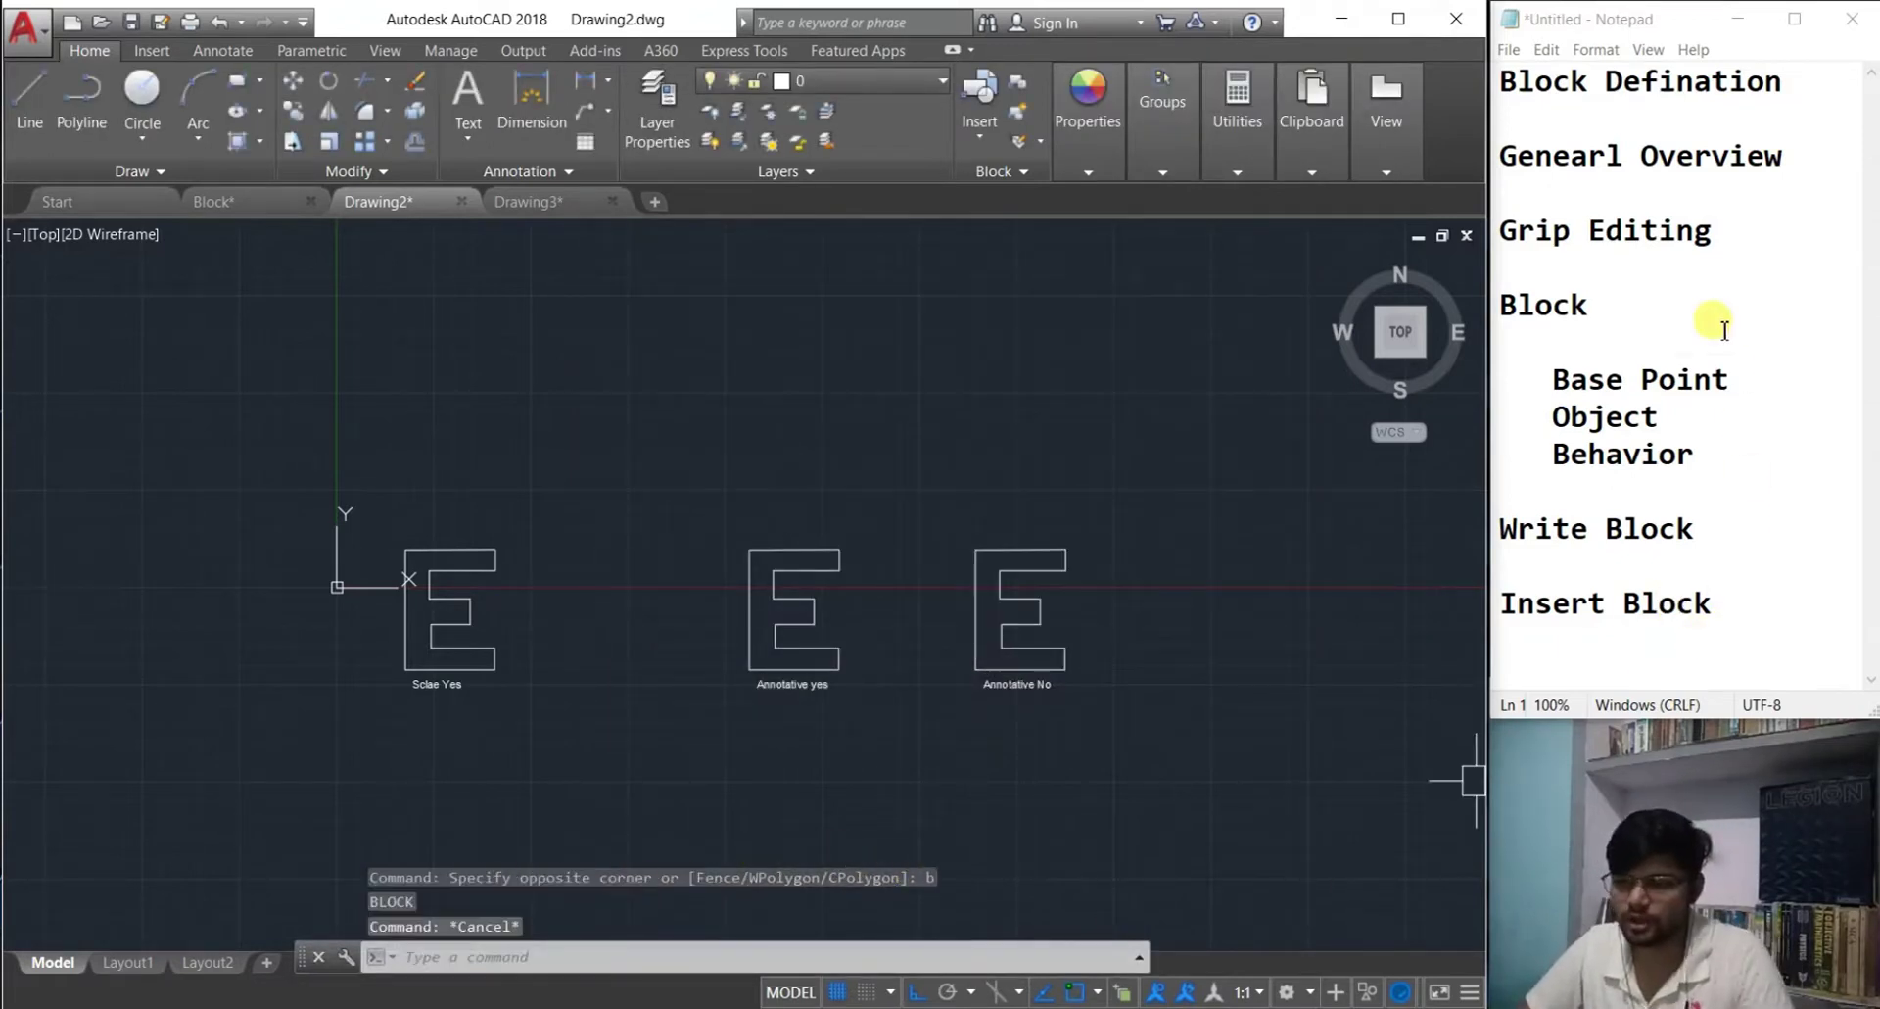
# - Add the shortcuts (B), (WB) and (I) after Block, Write Block and Insert Block in the notes
pyautogui.click(1649, 304)
pyautogui.write('()')
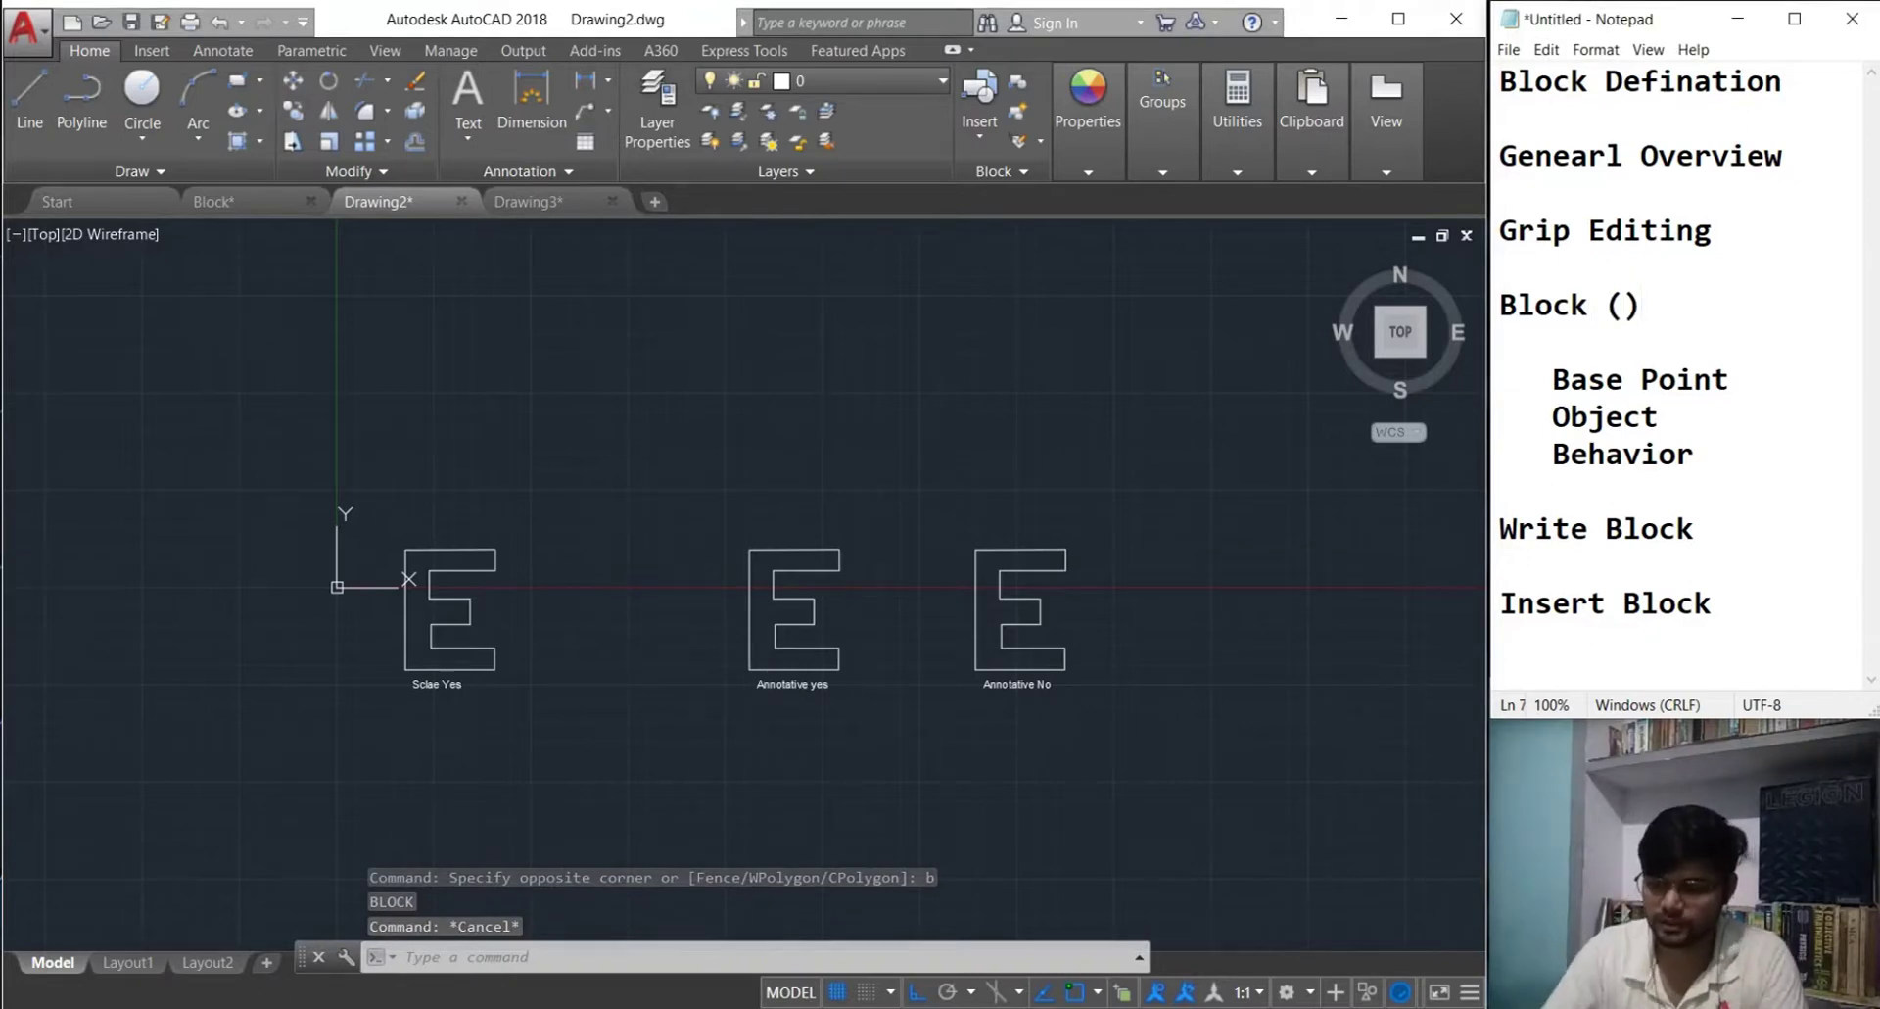
pyautogui.press('Left')
pyautogui.press('capslock')
pyautogui.write('B')
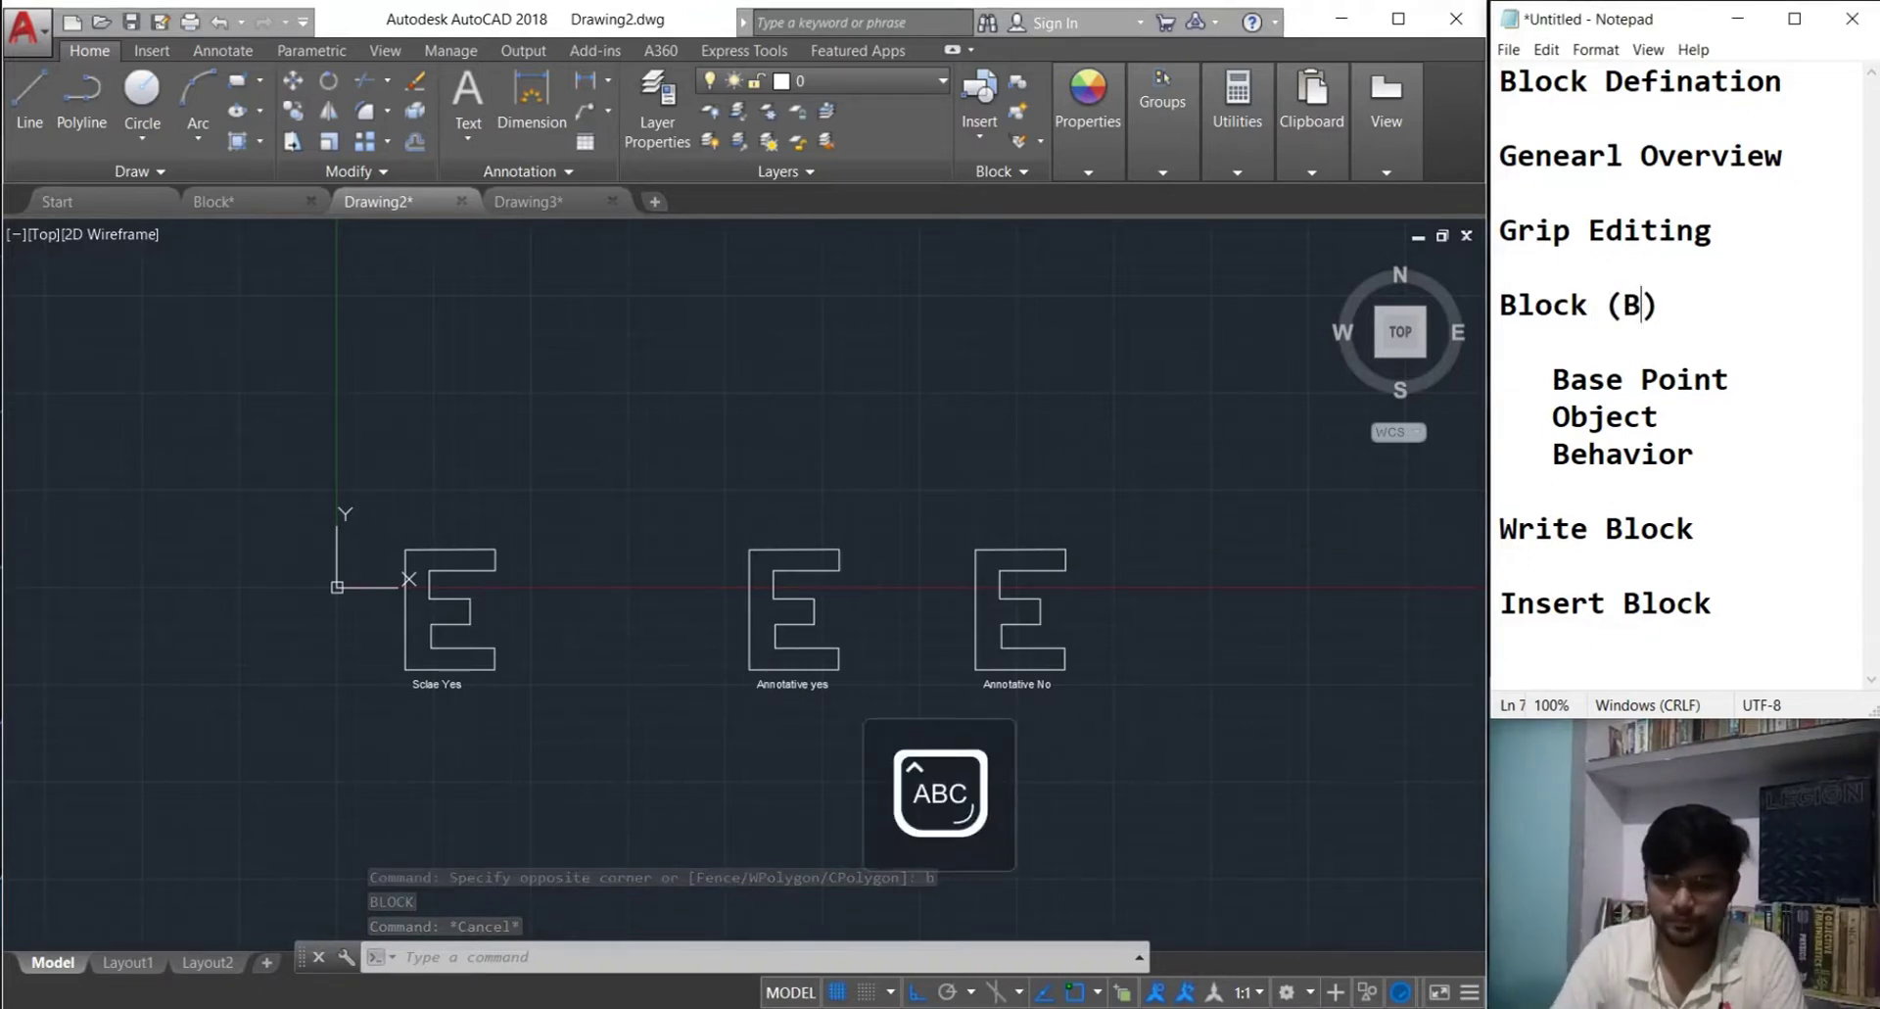
pyautogui.click(1724, 528)
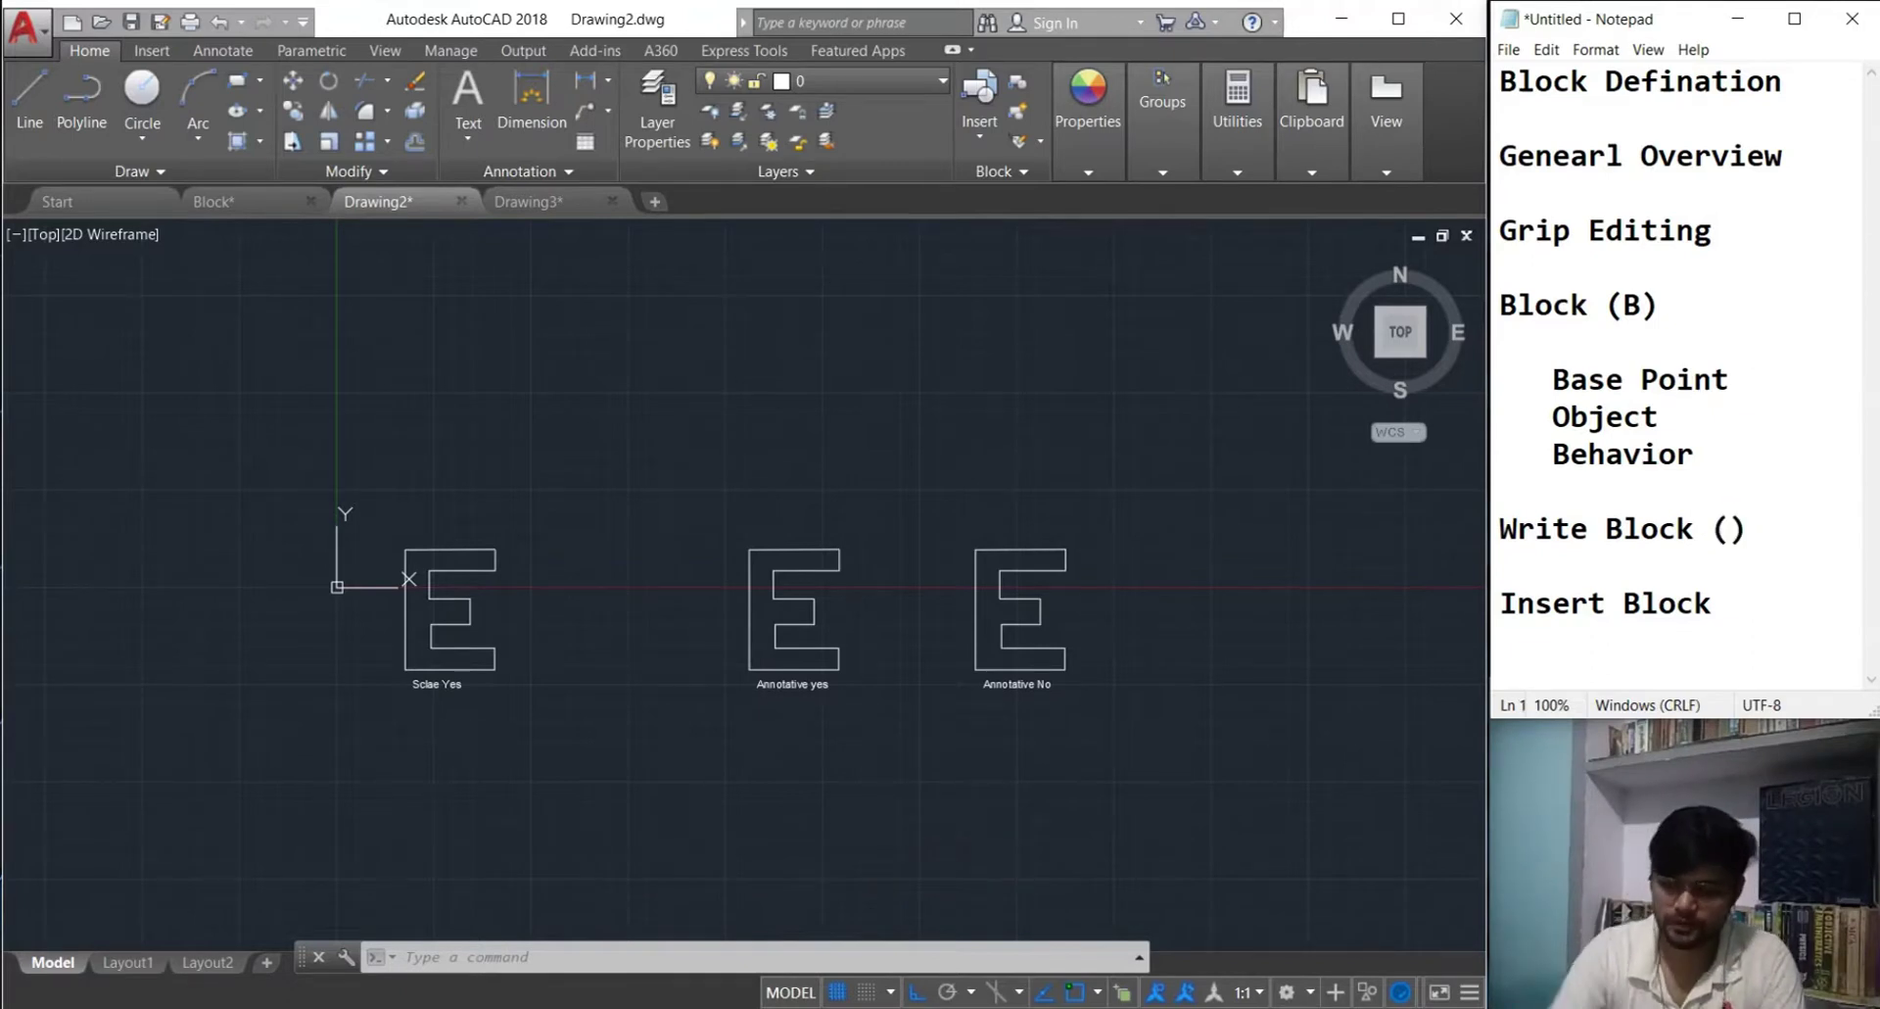
pyautogui.press('capslock')
pyautogui.write('W')
pyautogui.click(1779, 606)
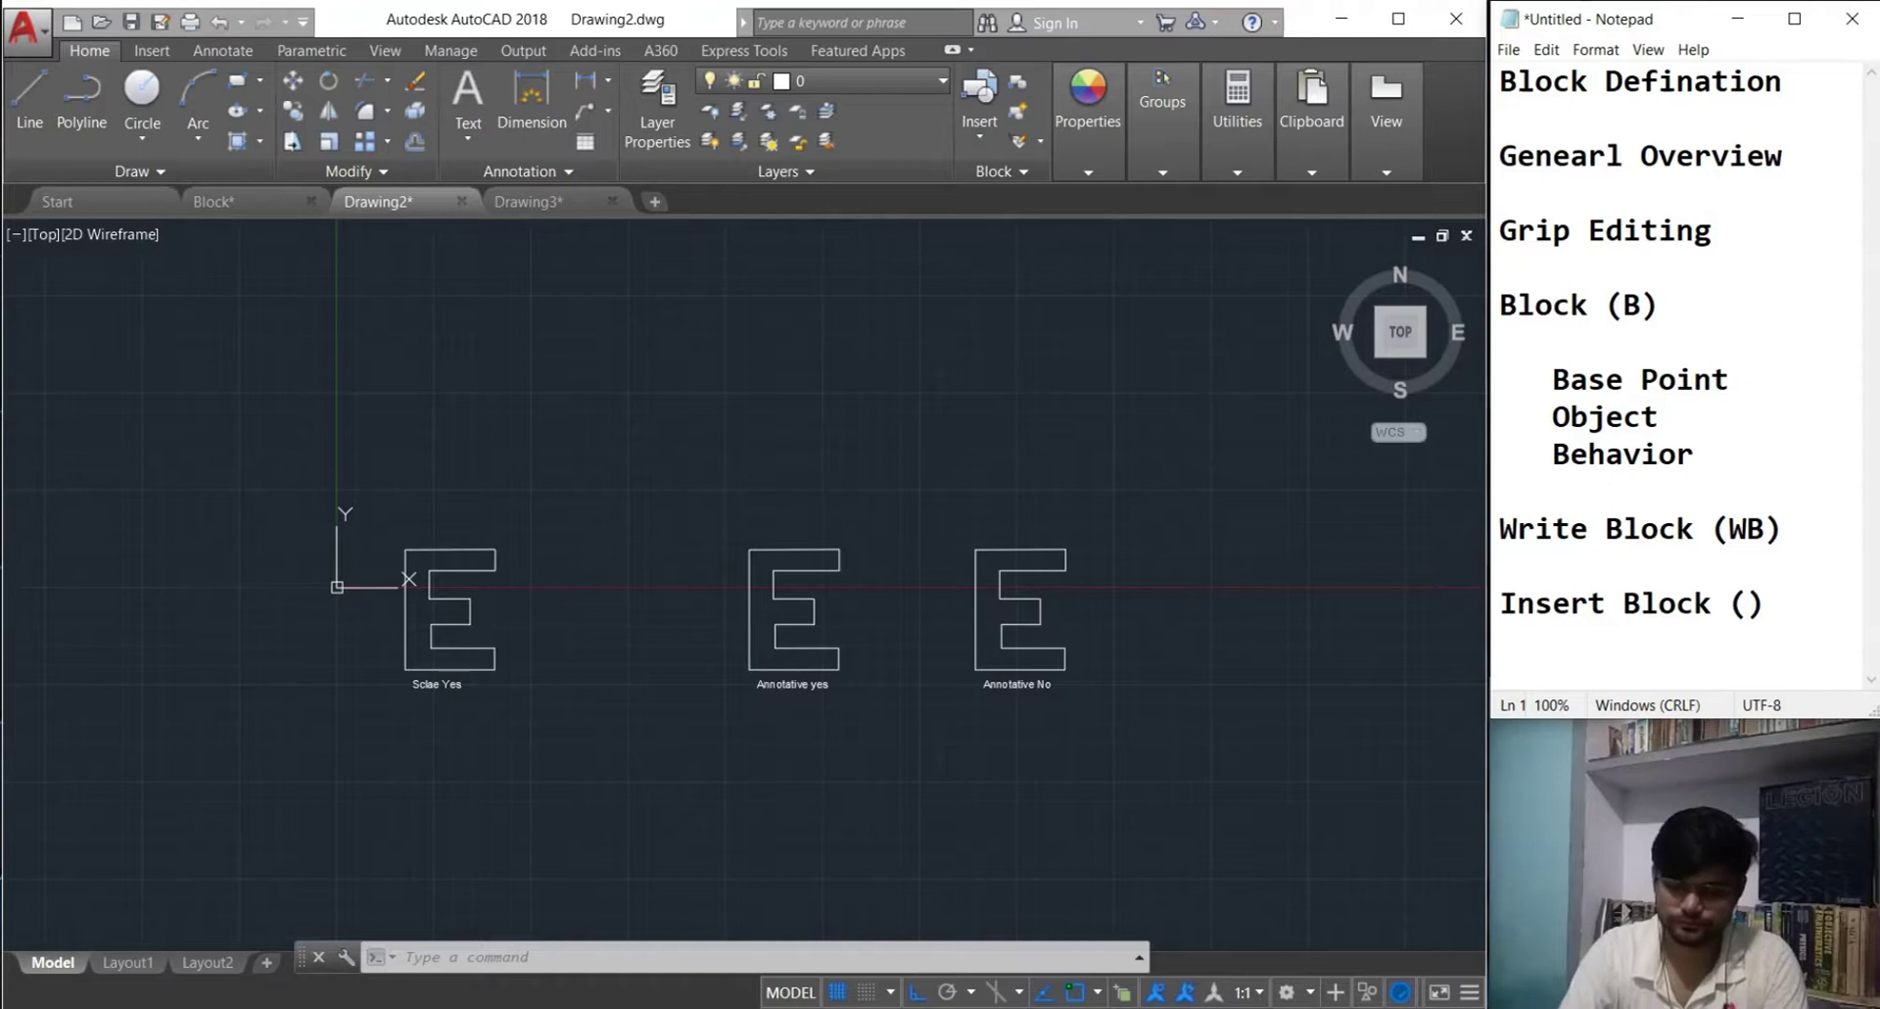
pyautogui.press('capslock')
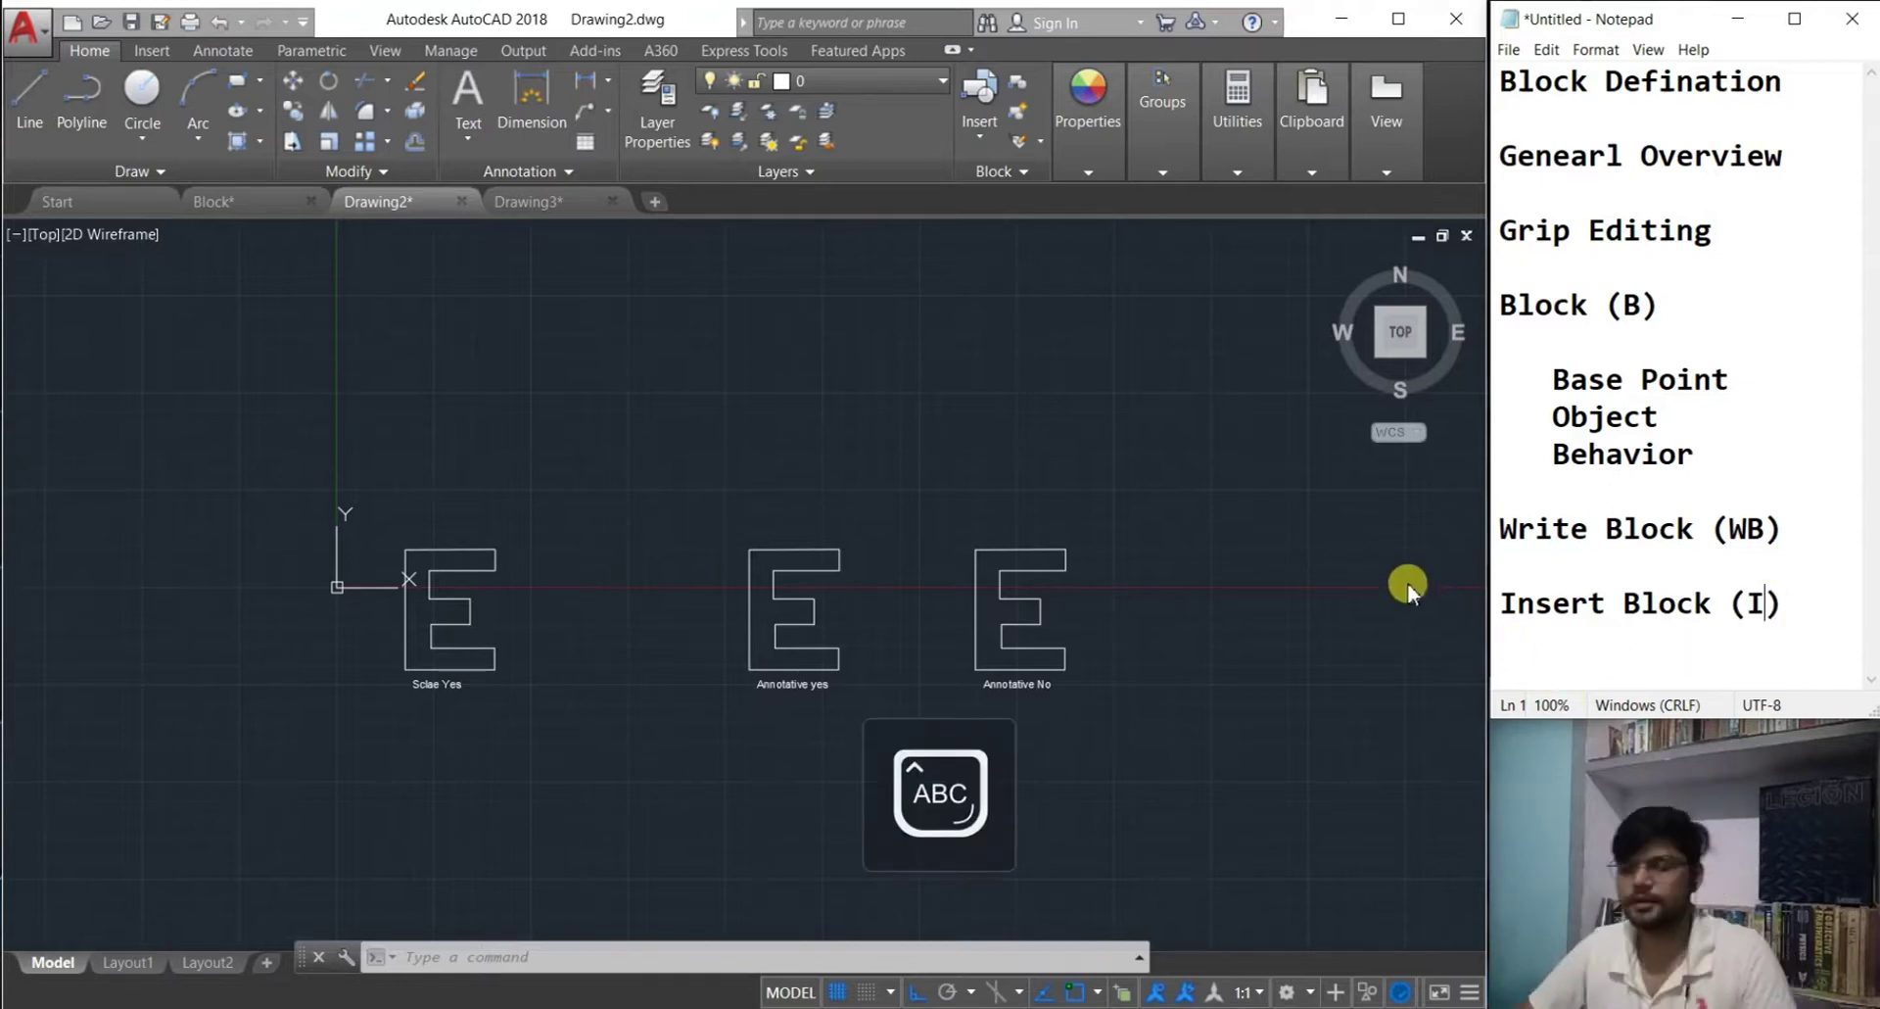
pyautogui.click(1224, 666)
# - Start WBLOCK with the base point at the left E's corner, selecting that E and its label
pyautogui.write('WB')
pyautogui.press('Return')
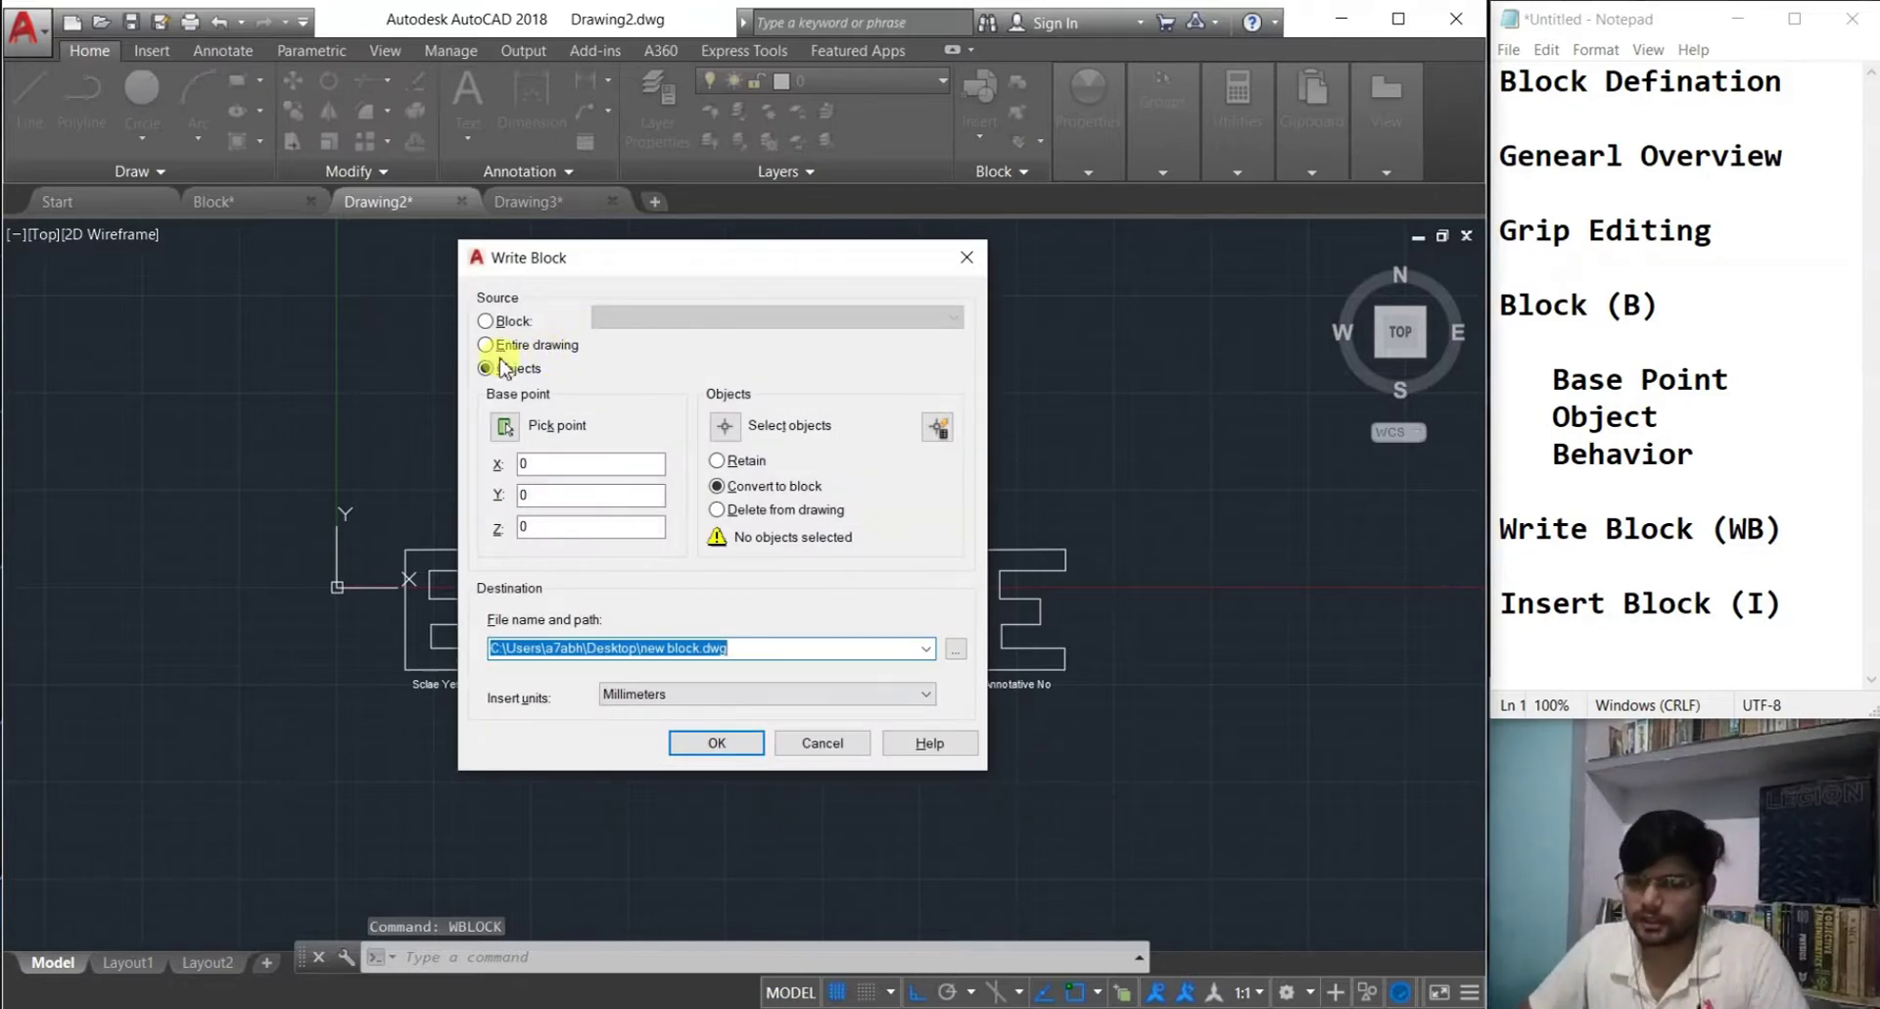
pyautogui.click(506, 426)
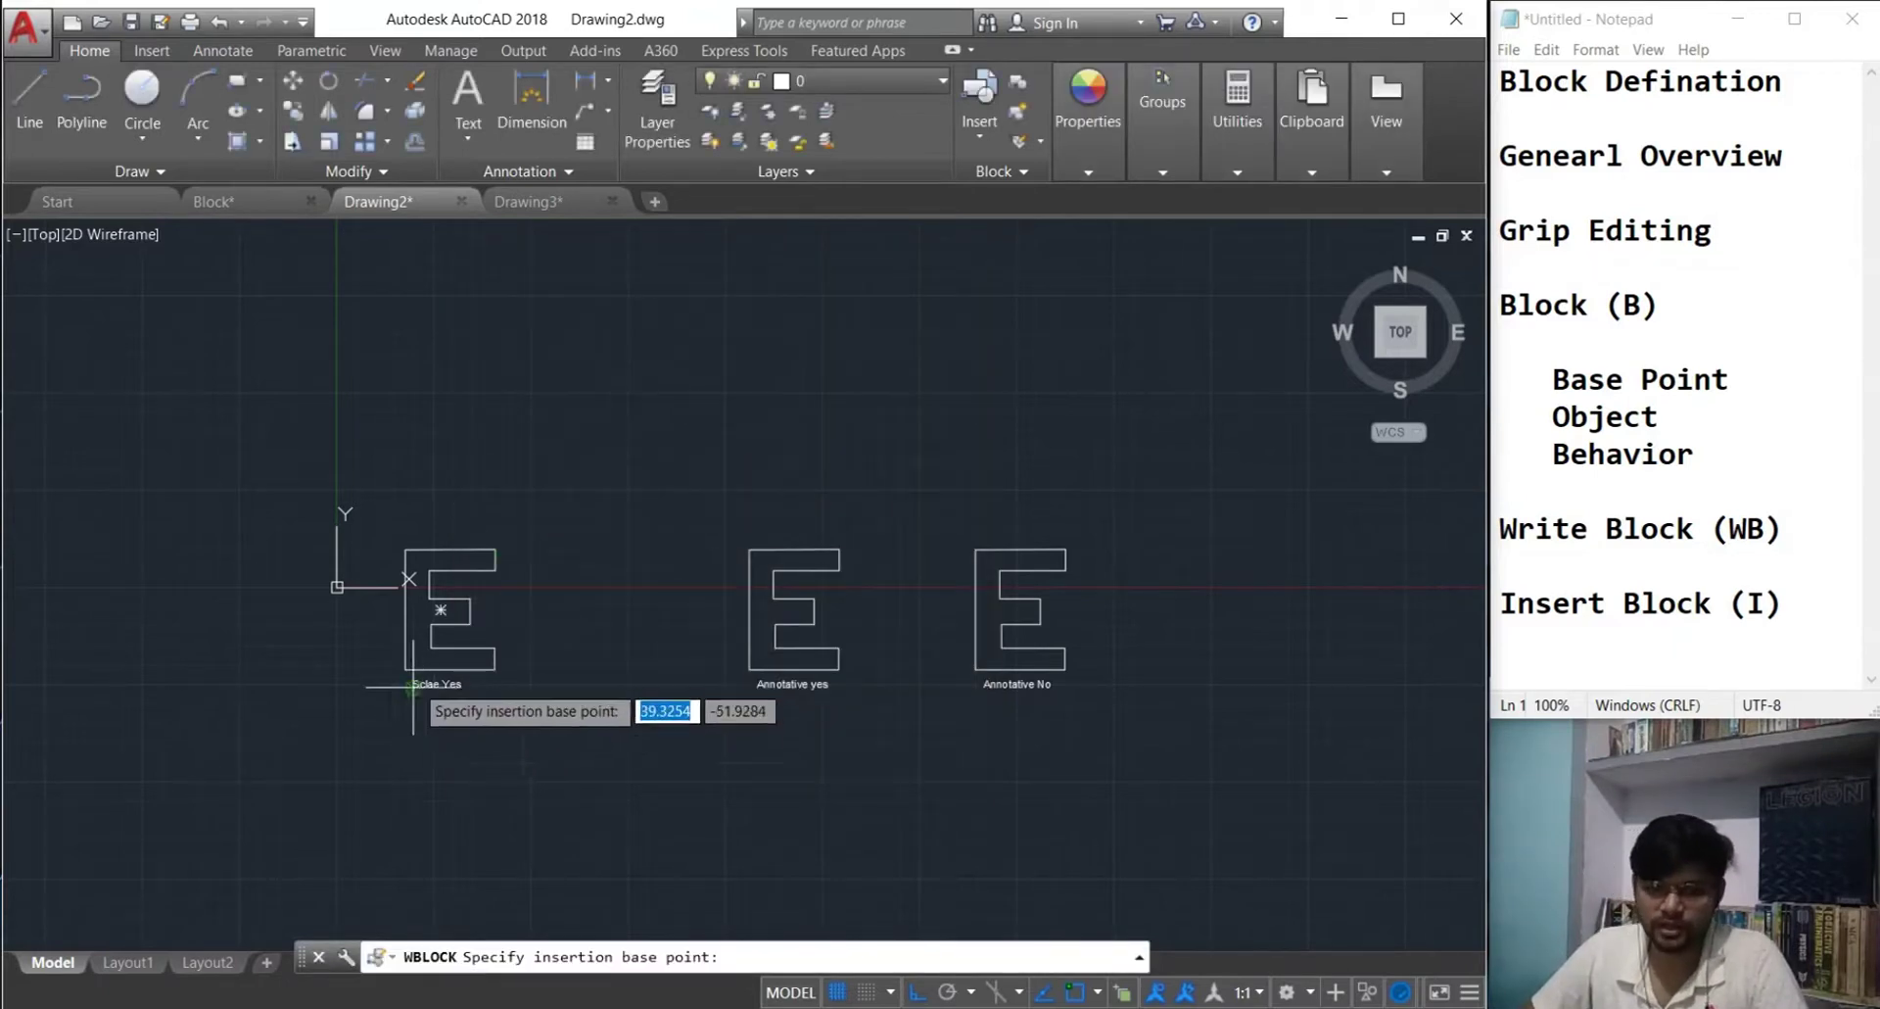
pyautogui.click(406, 669)
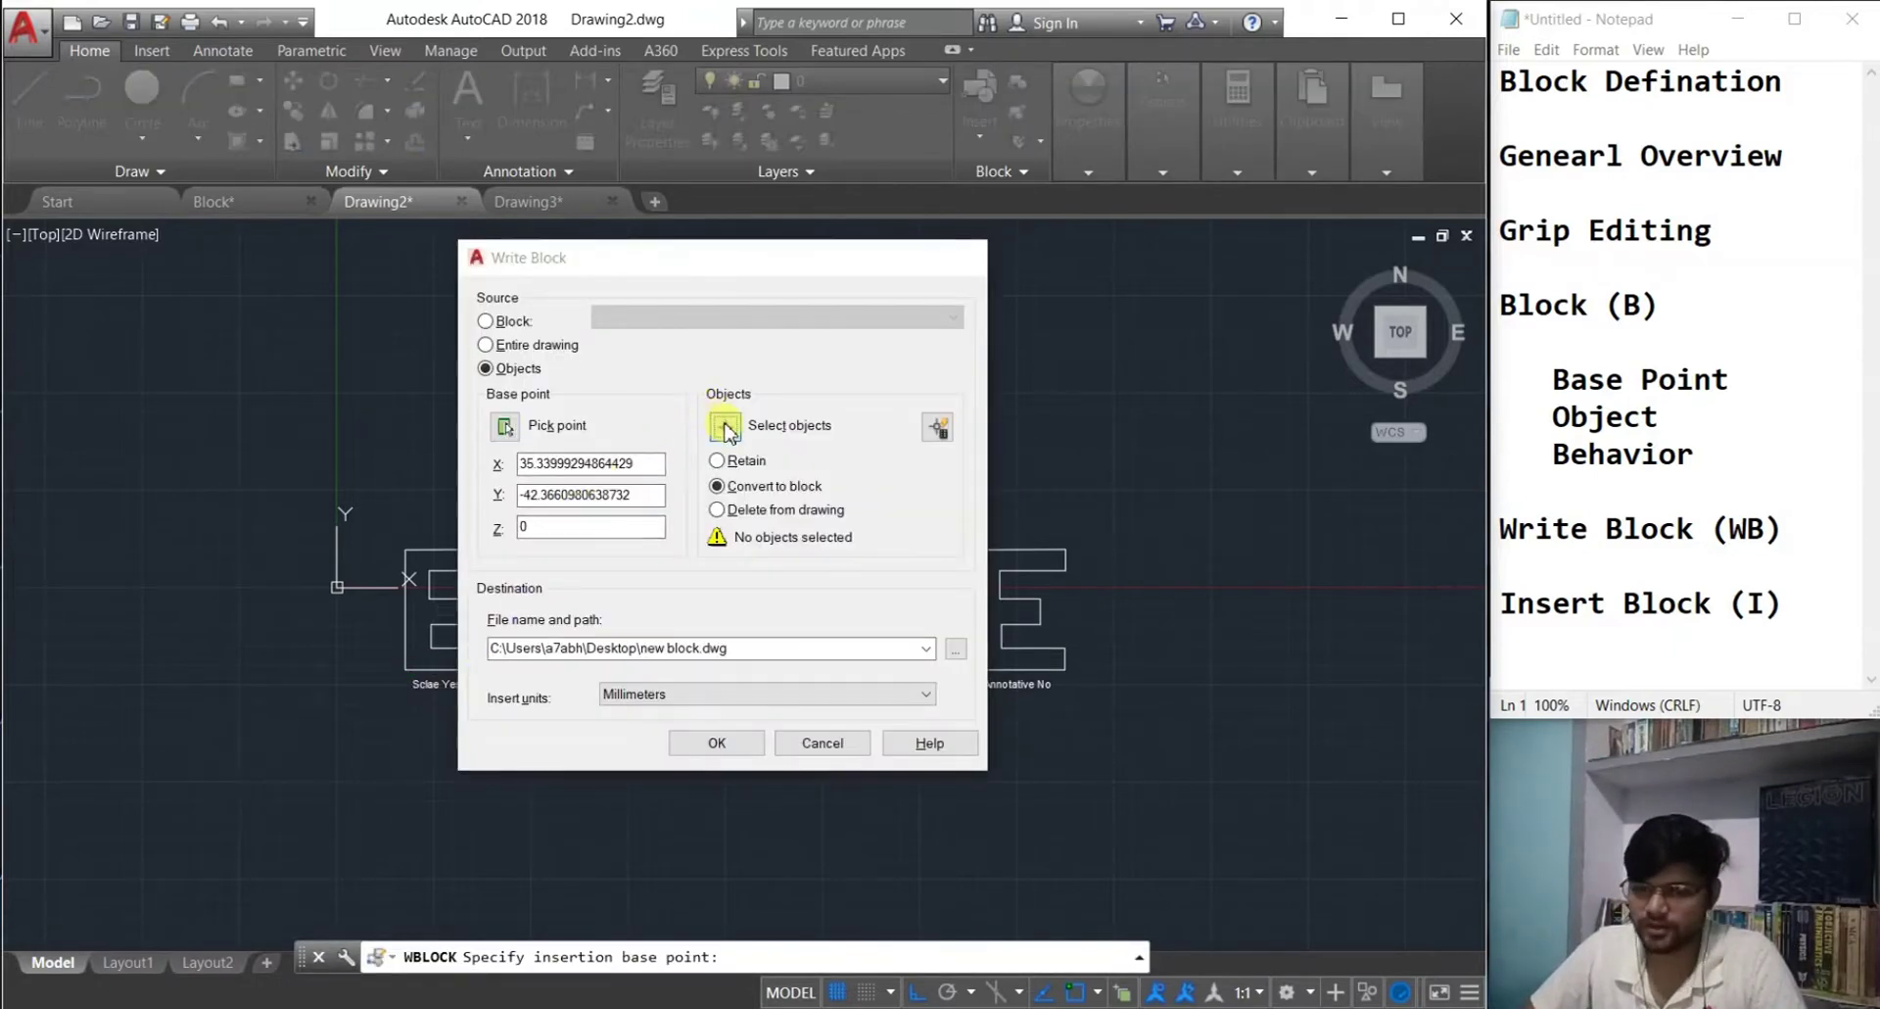
pyautogui.click(723, 424)
pyautogui.click(602, 754)
pyautogui.click(347, 441)
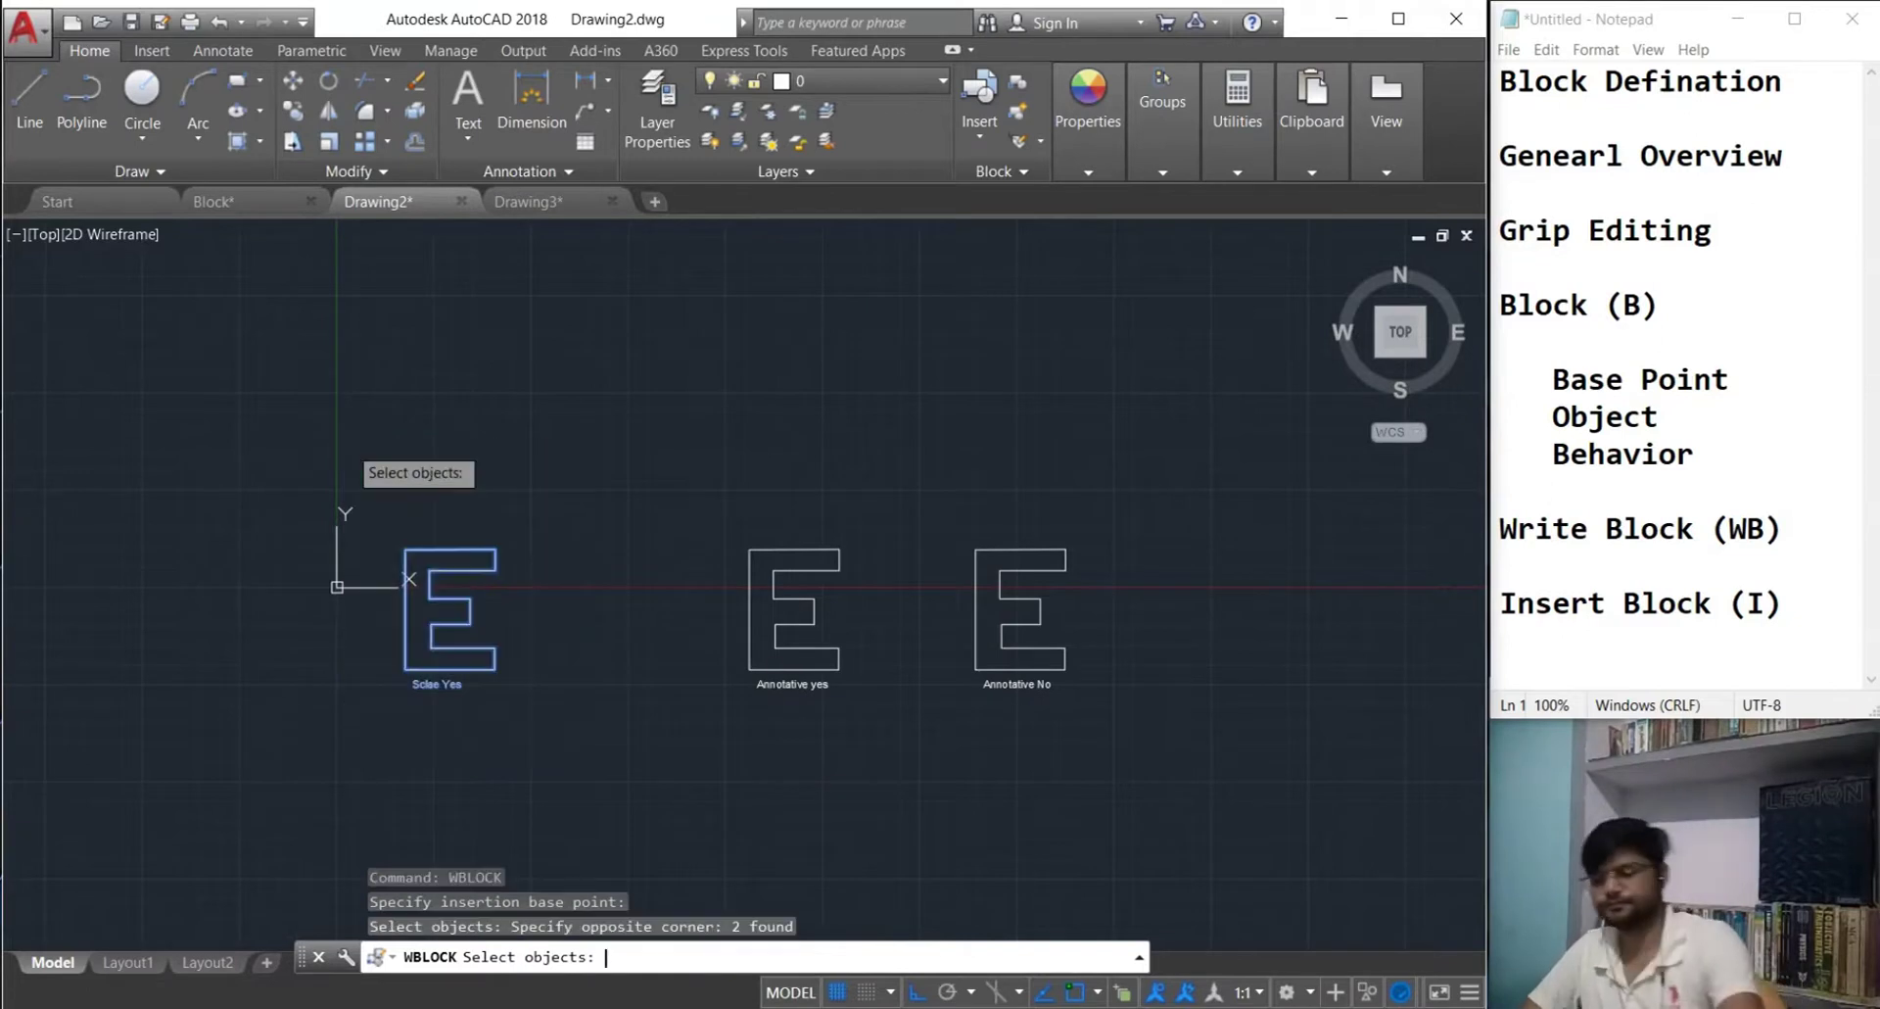
pyautogui.rightClick(371, 457)
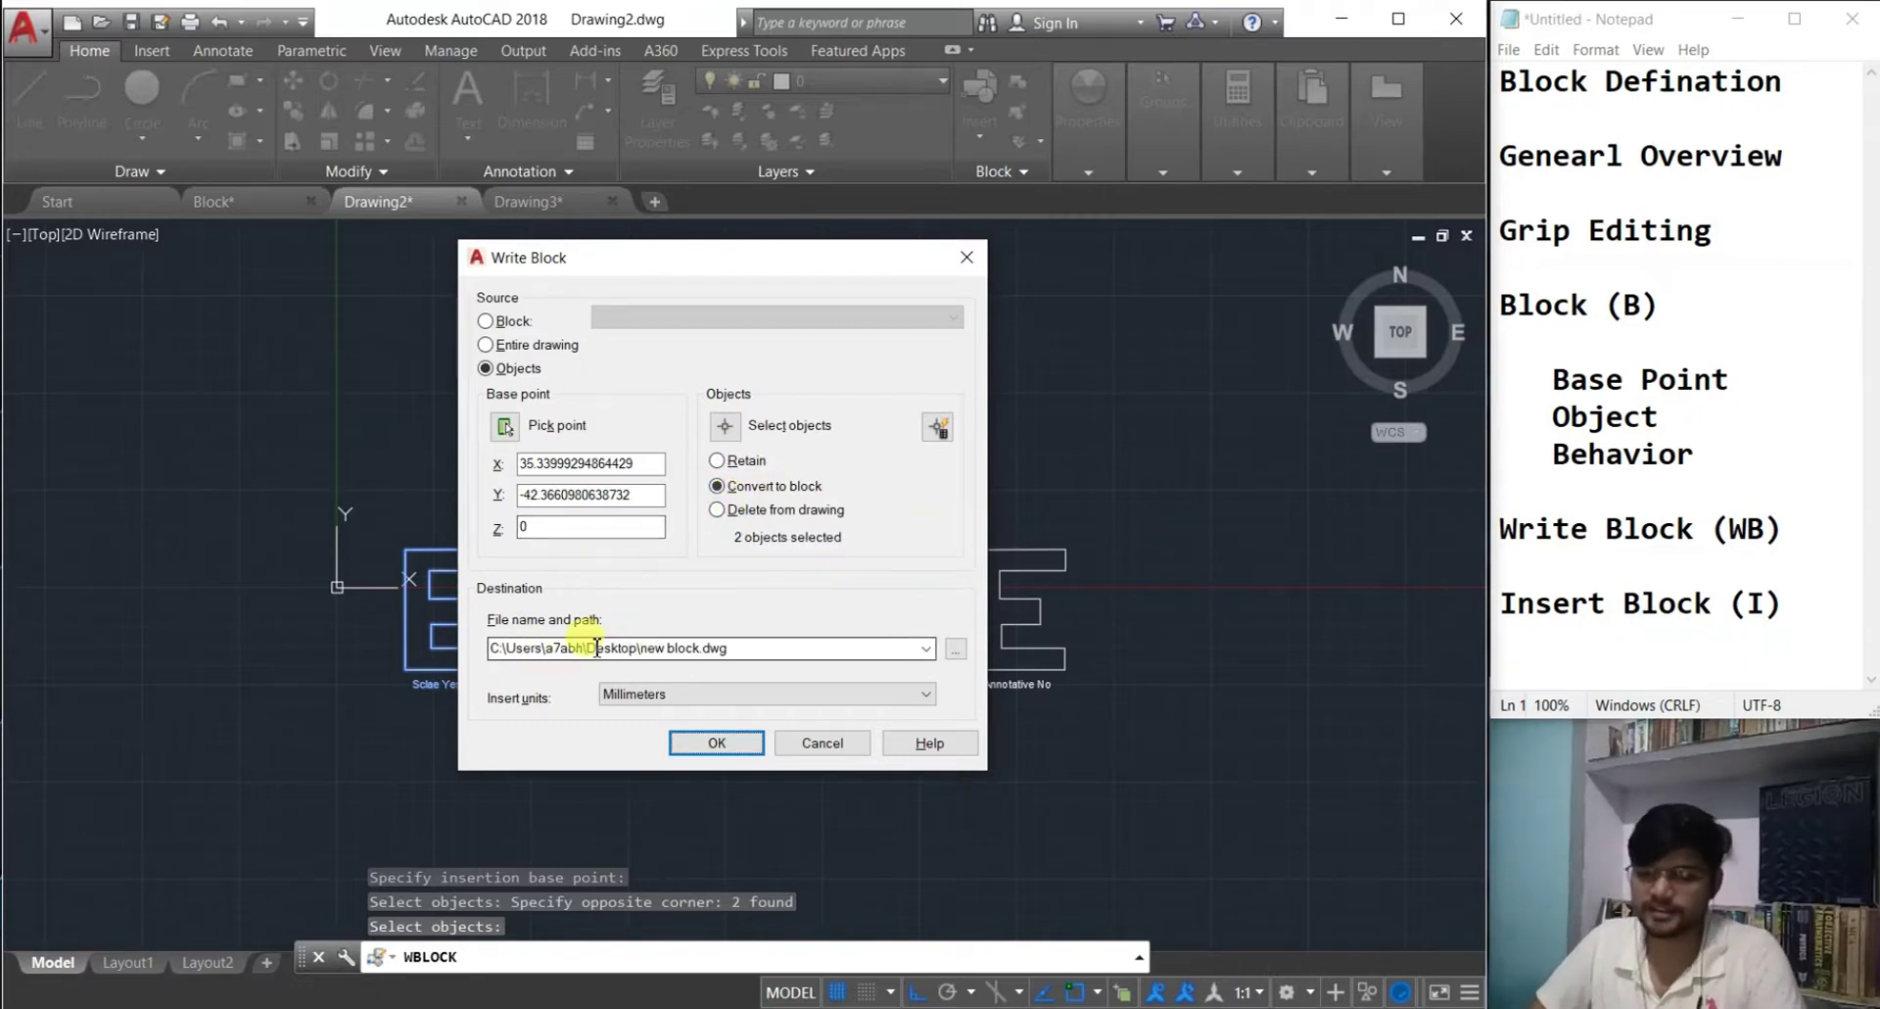
# - Write the block out as new block.dwg on the Desktop
pyautogui.click(955, 648)
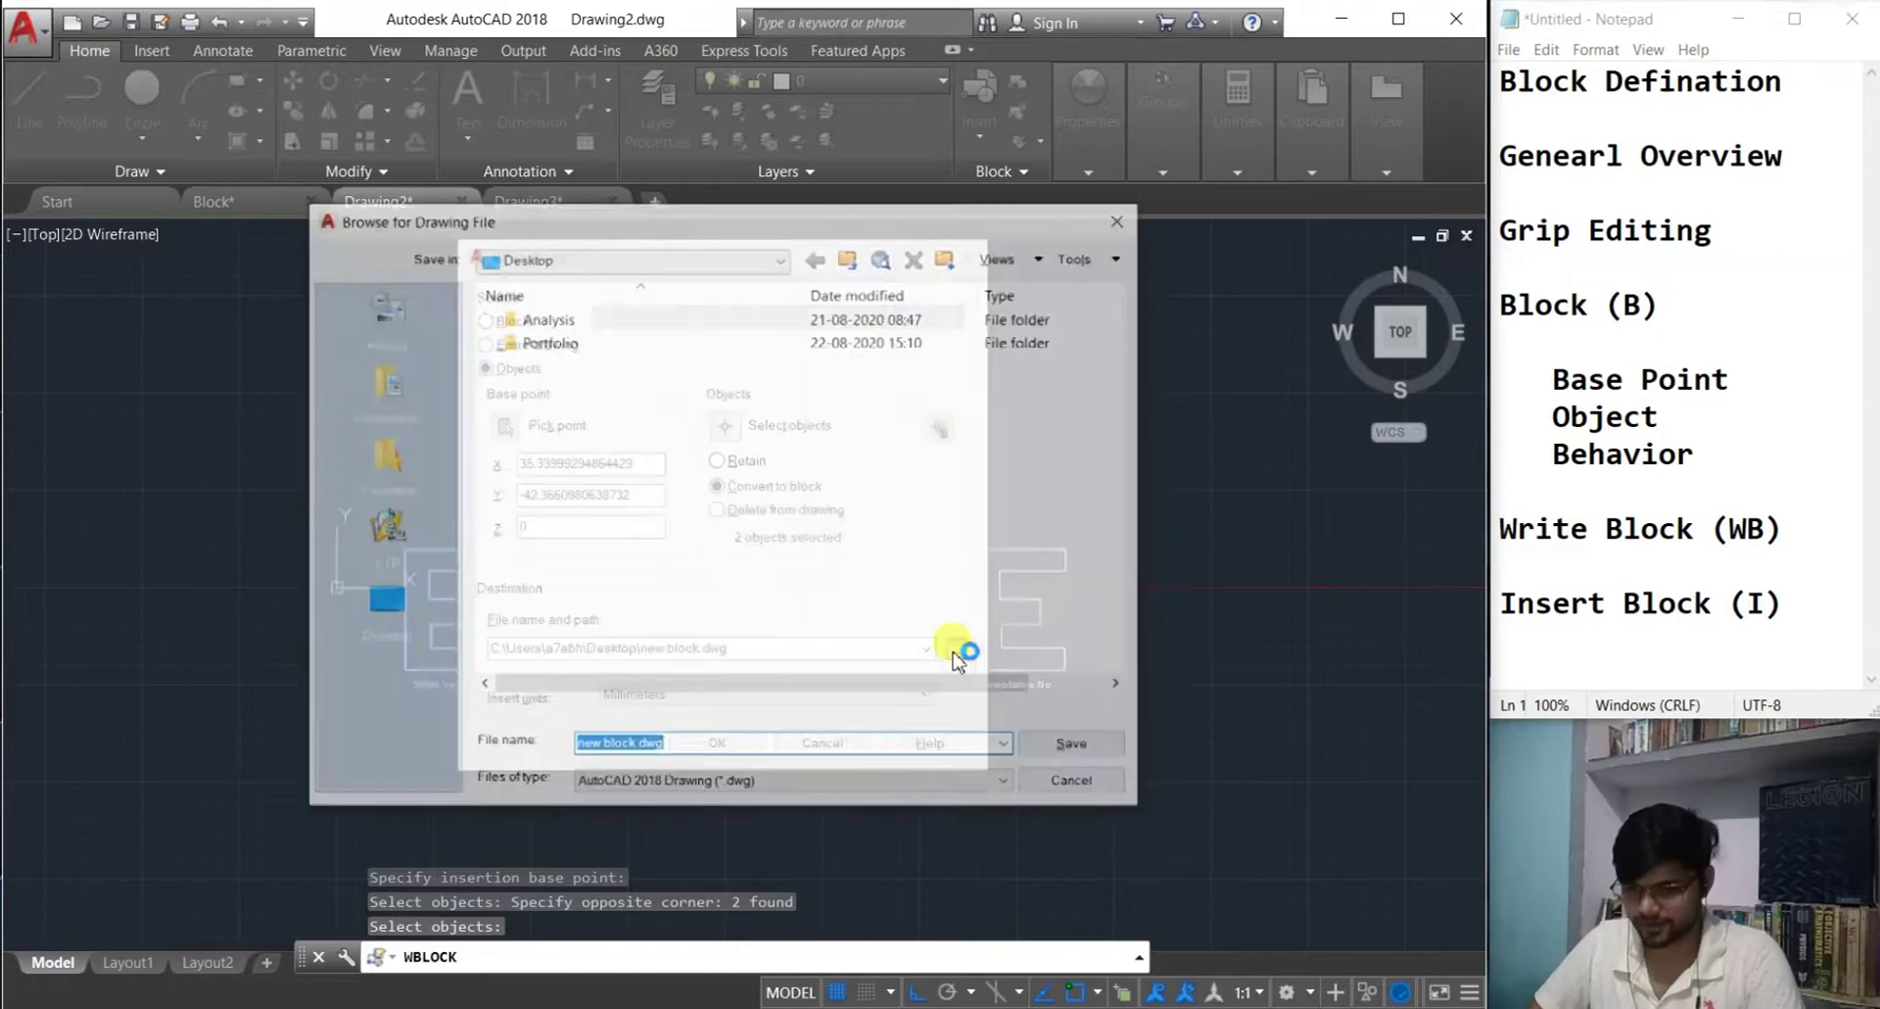
pyautogui.click(383, 602)
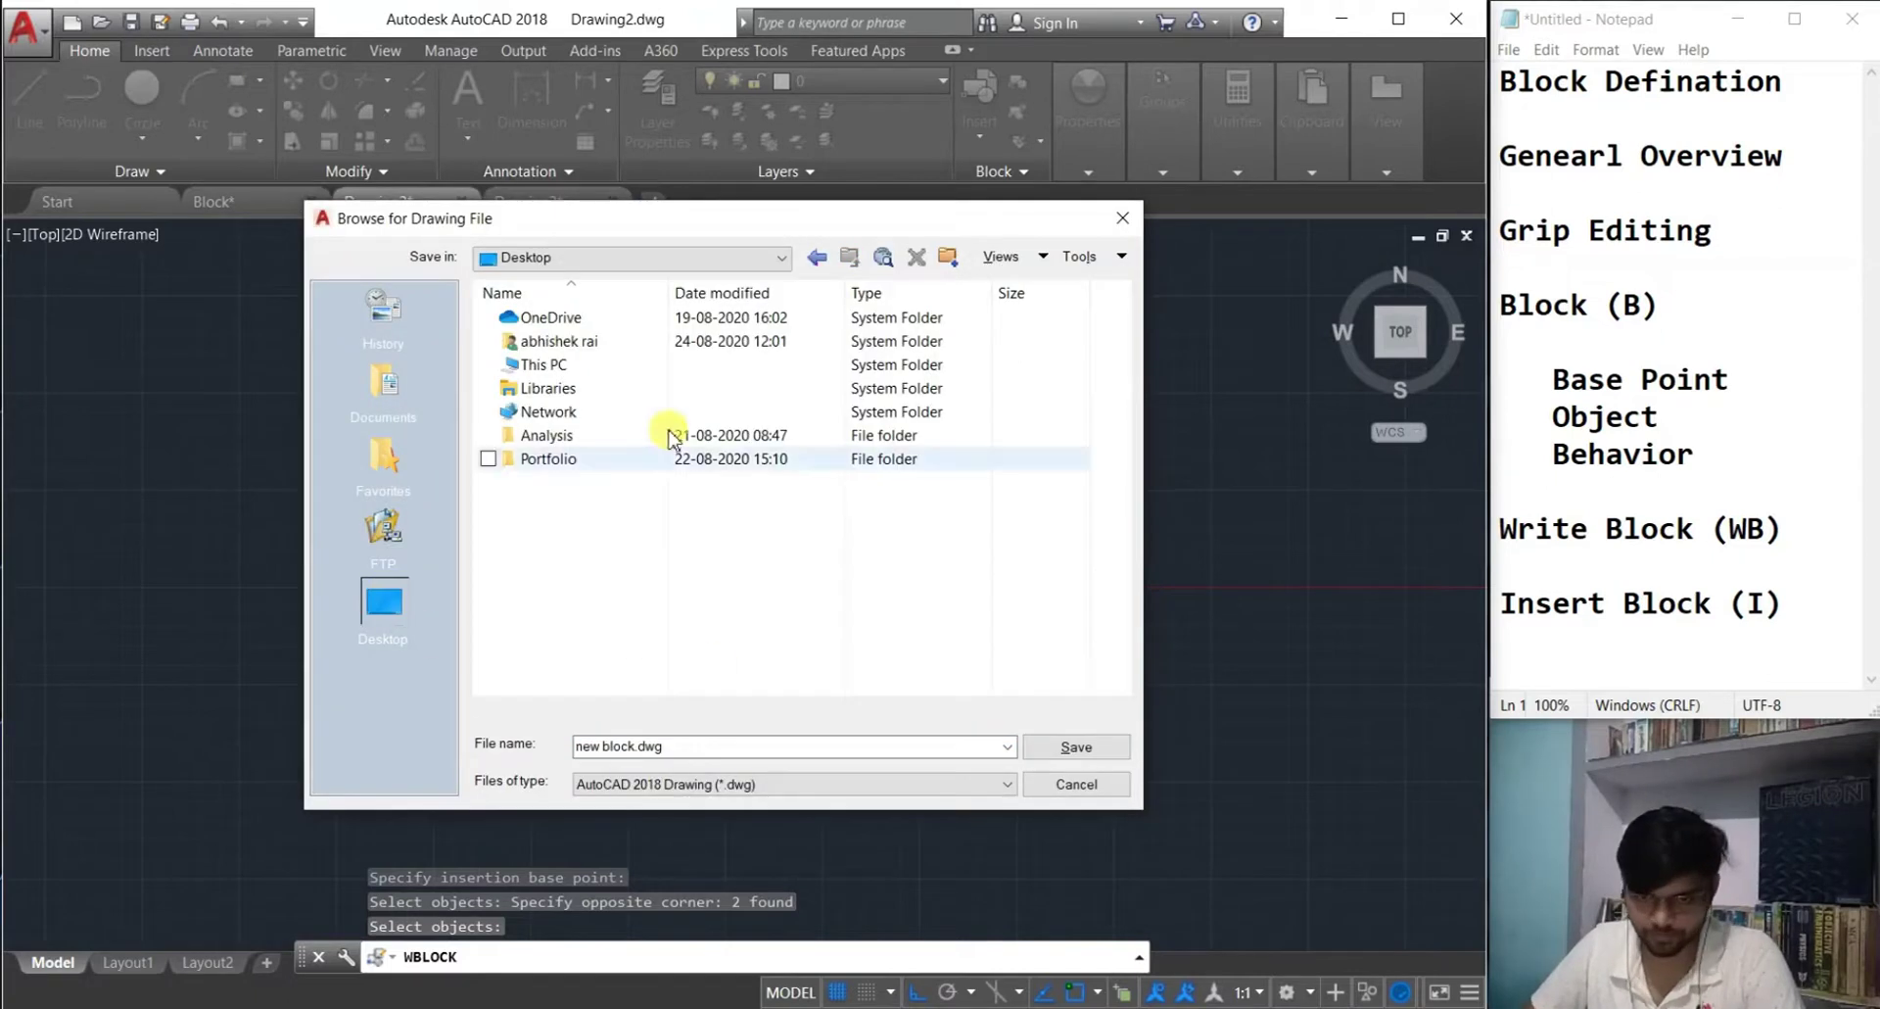
pyautogui.click(1082, 747)
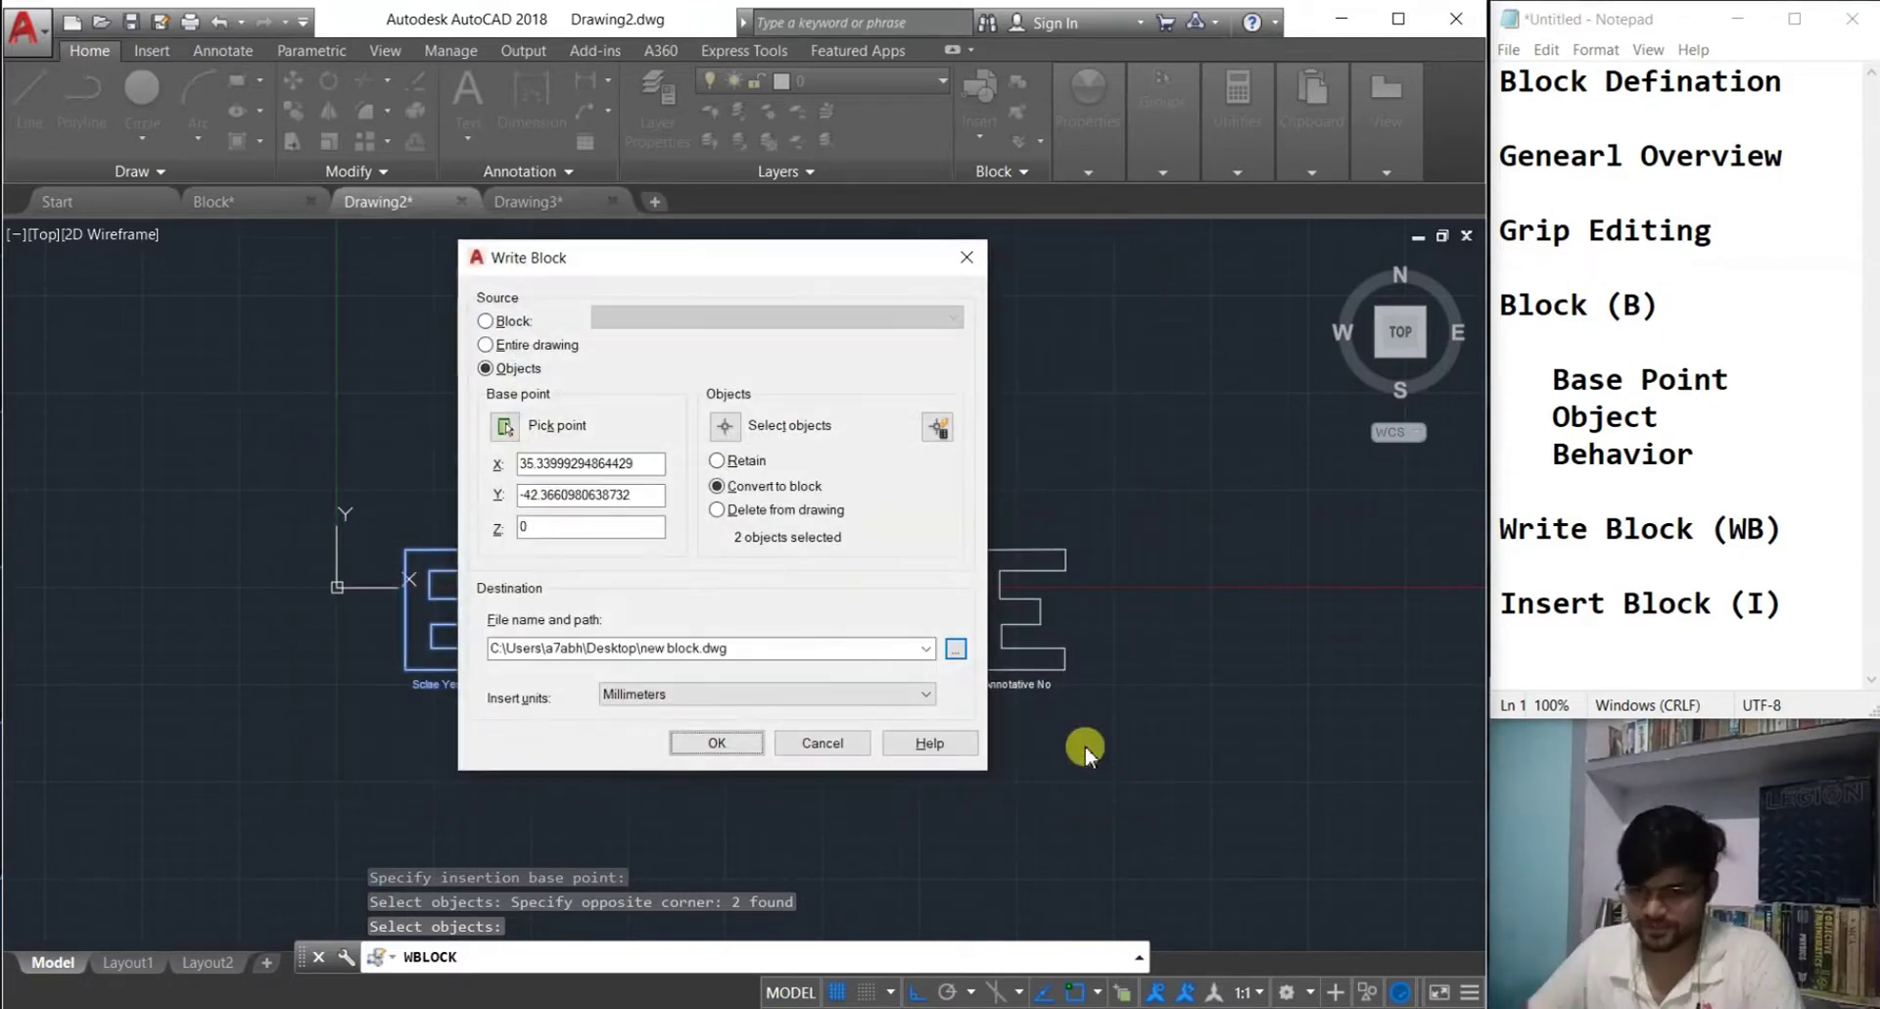
pyautogui.click(721, 742)
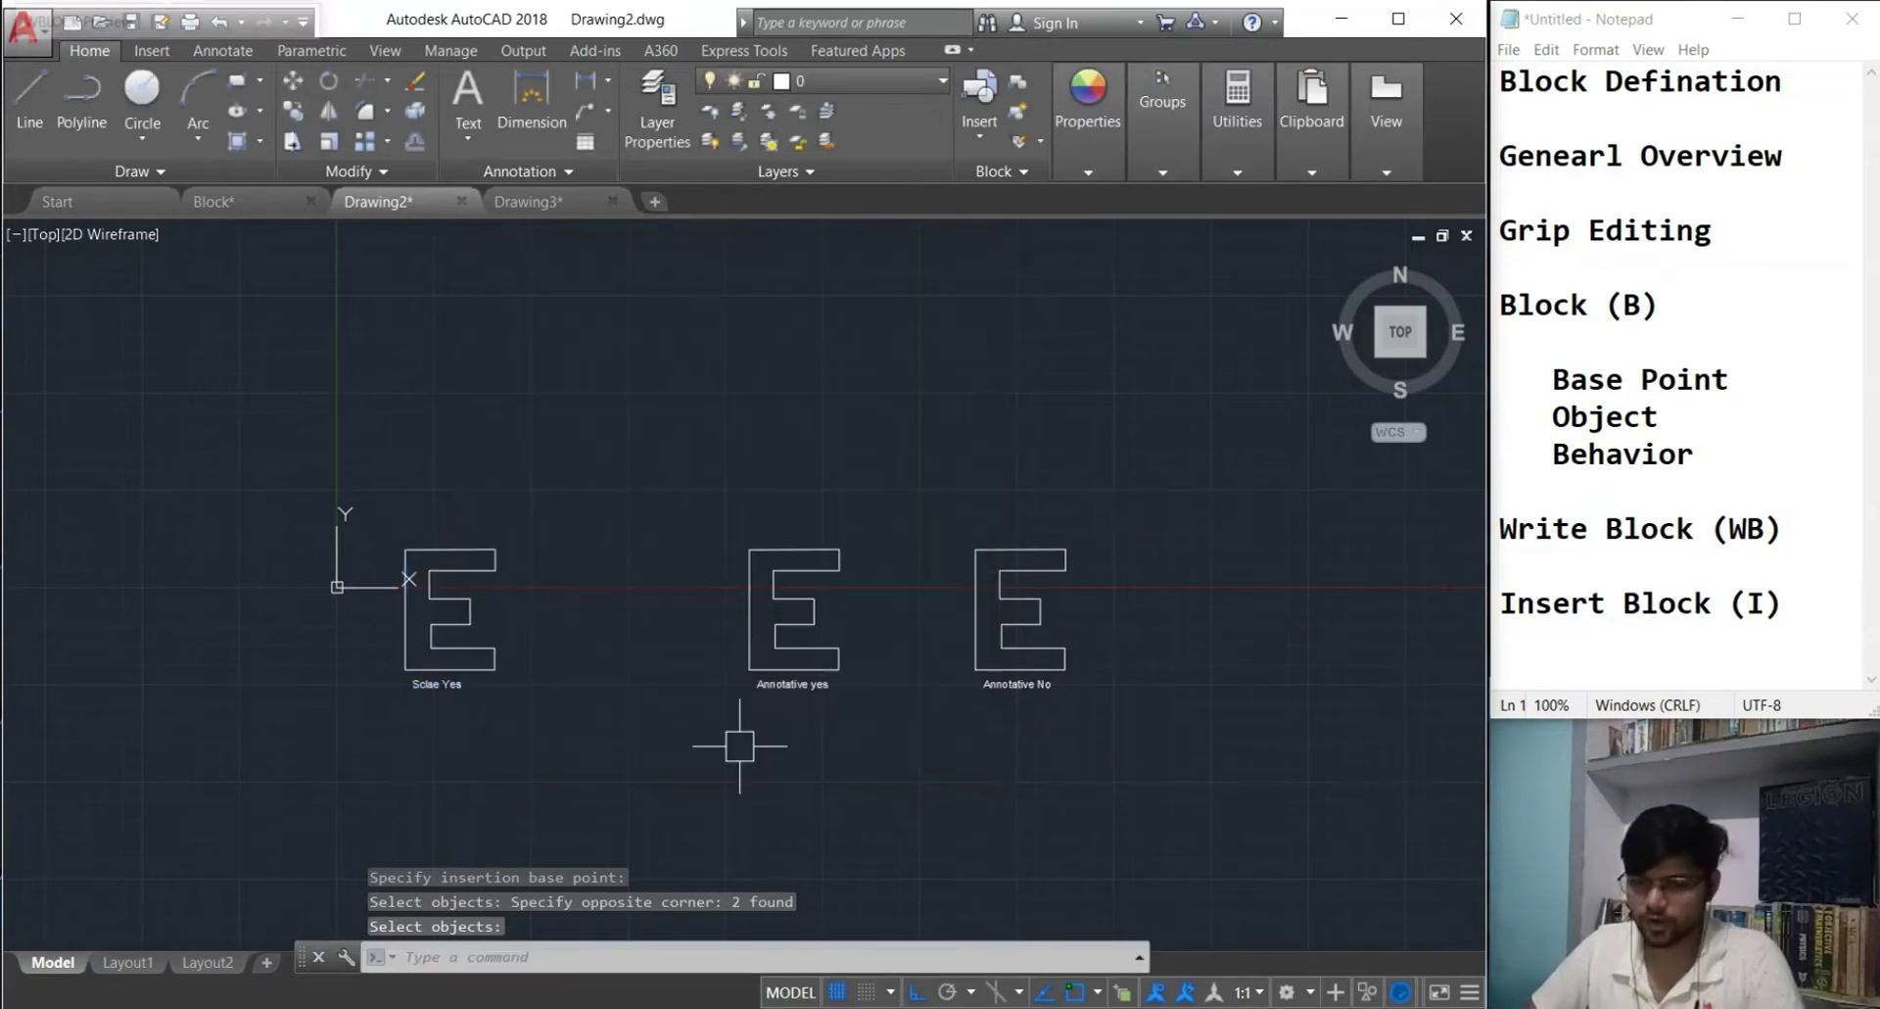
# - Clear the selection in Drawing2, then start the Insert command and cancel it
pyautogui.click(474, 666)
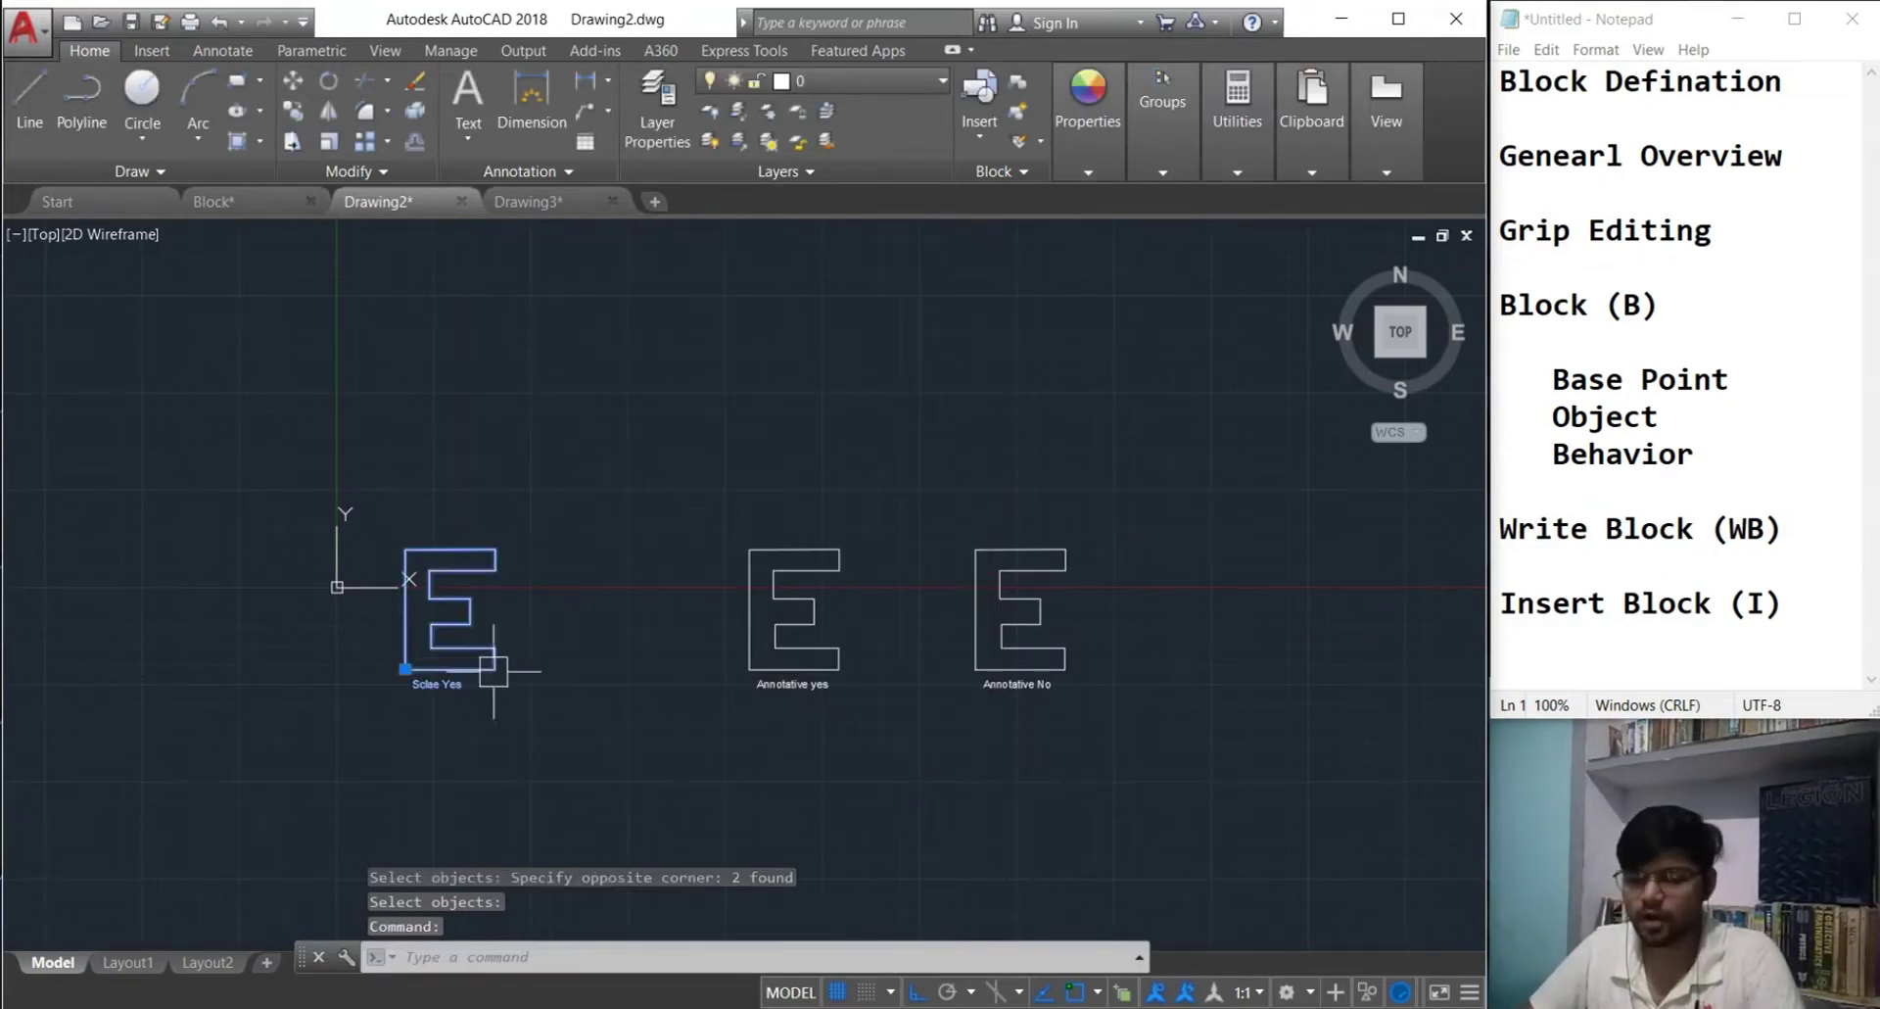
pyautogui.press('Escape')
pyautogui.write('i')
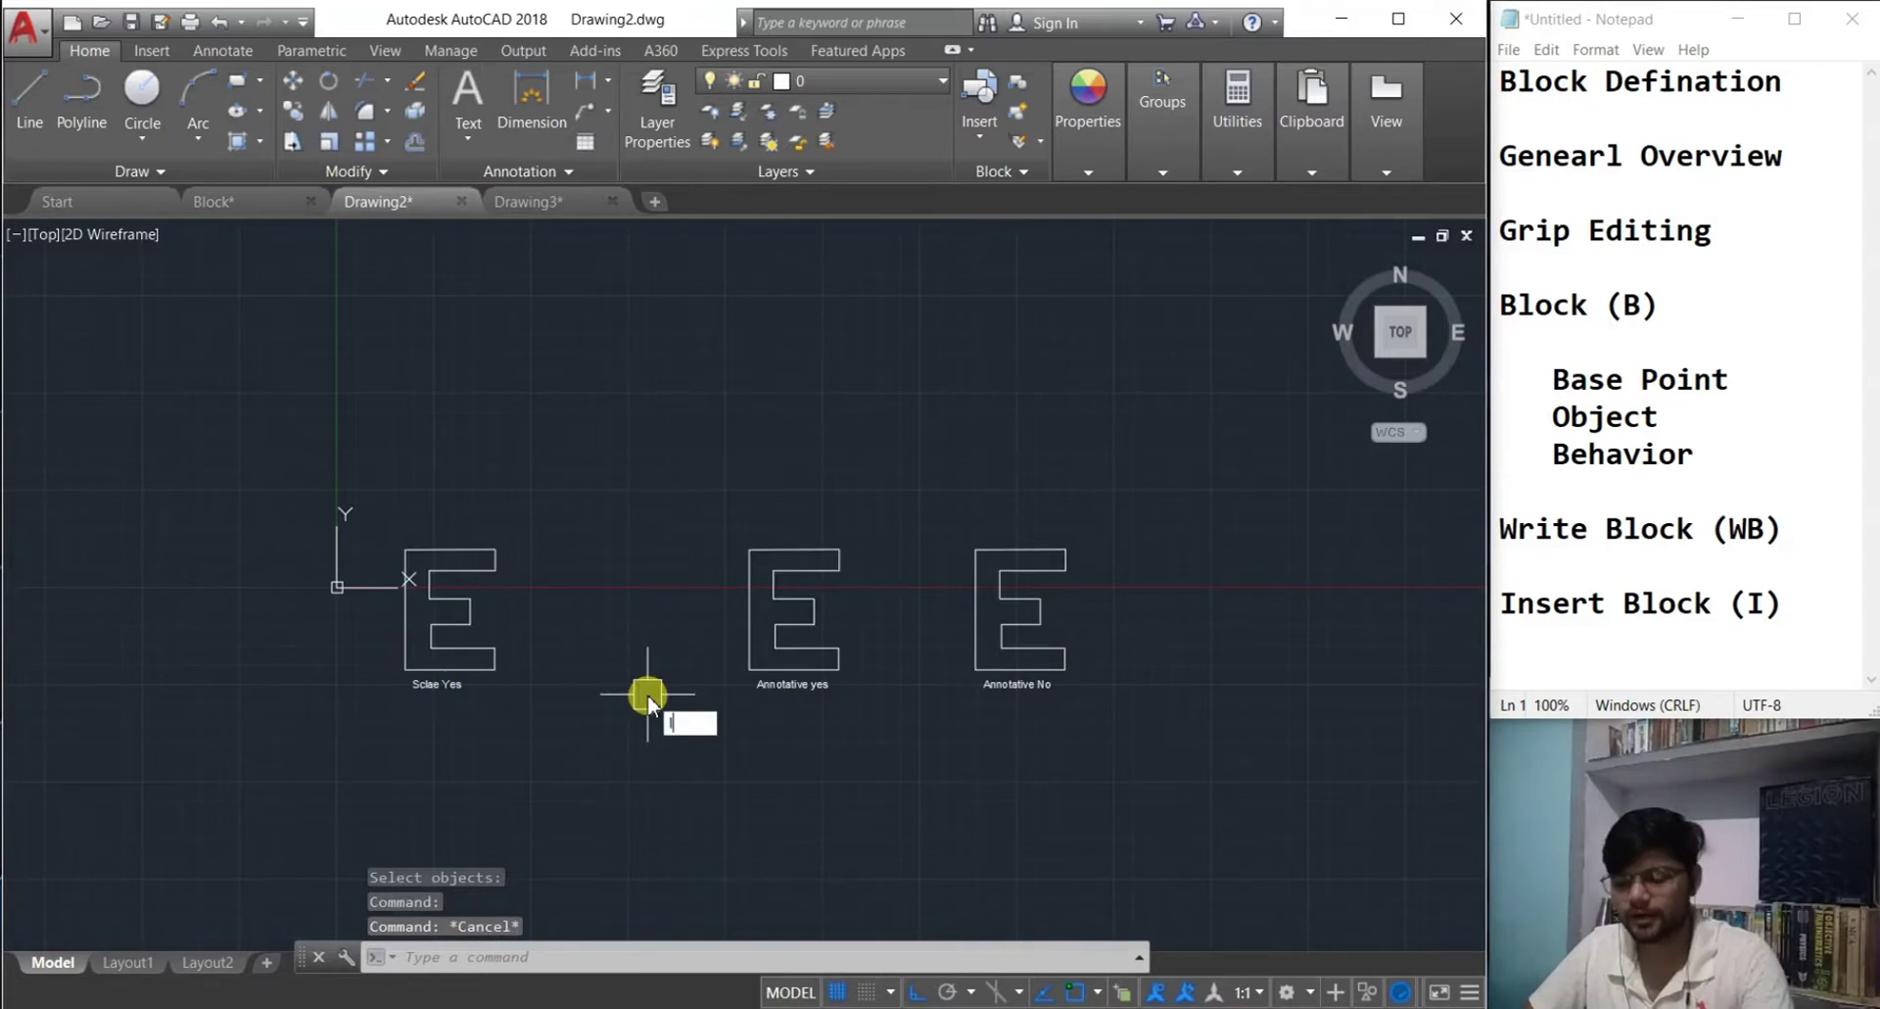
pyautogui.press('Return')
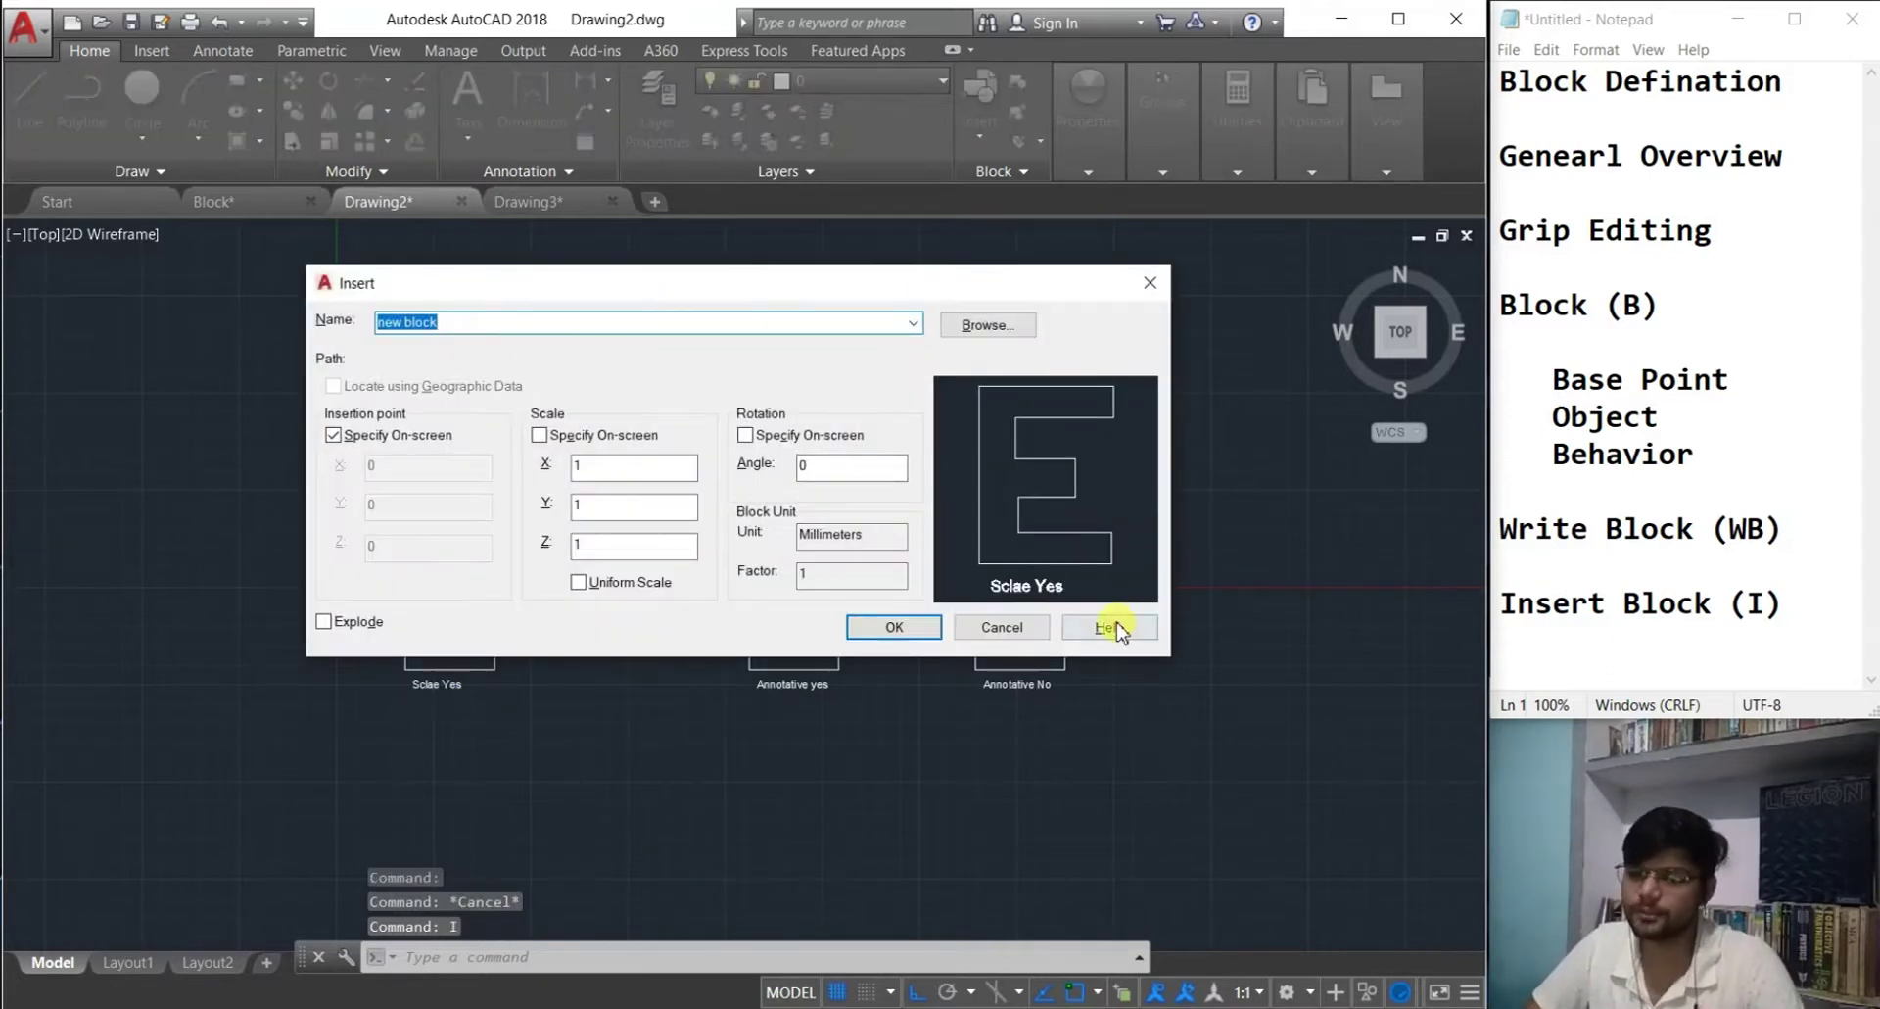
pyautogui.click(1019, 629)
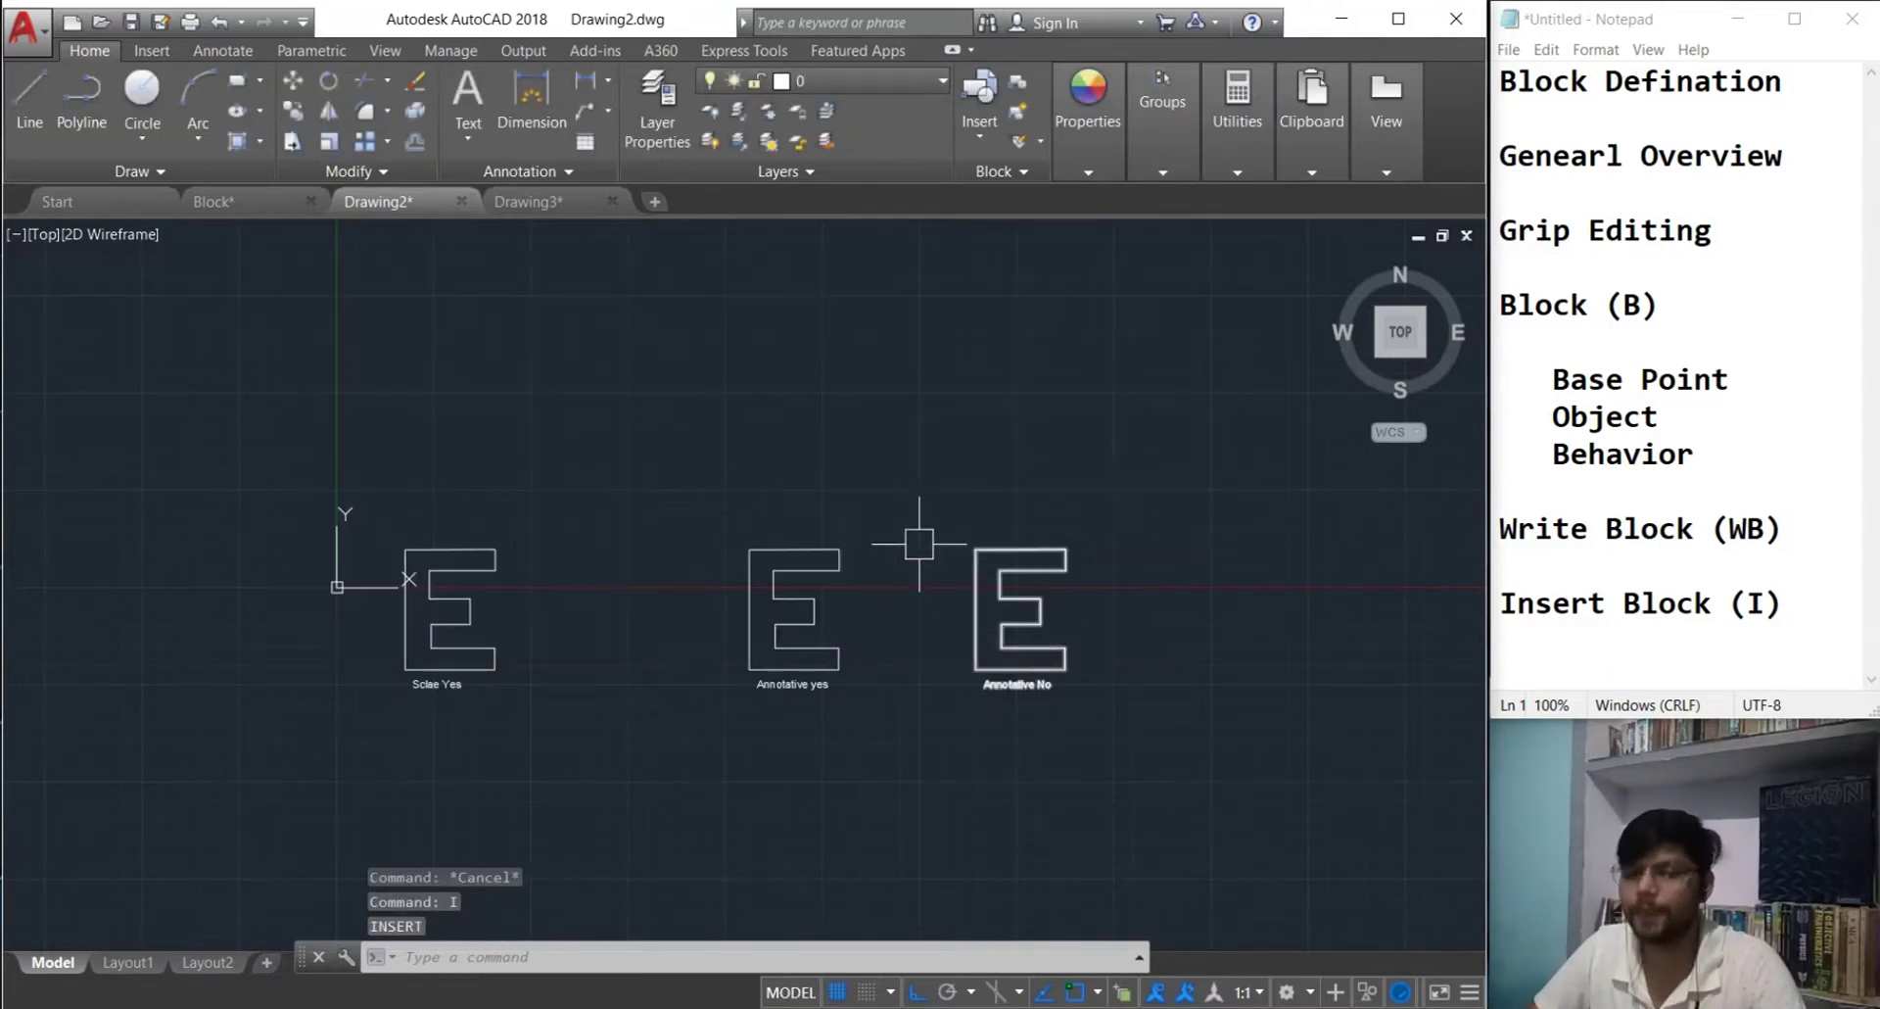
# - In Drawing3, insert new block.dwg from the Desktop, ready to place the Sclae Yes E
pyautogui.click(534, 207)
pyautogui.write('I')
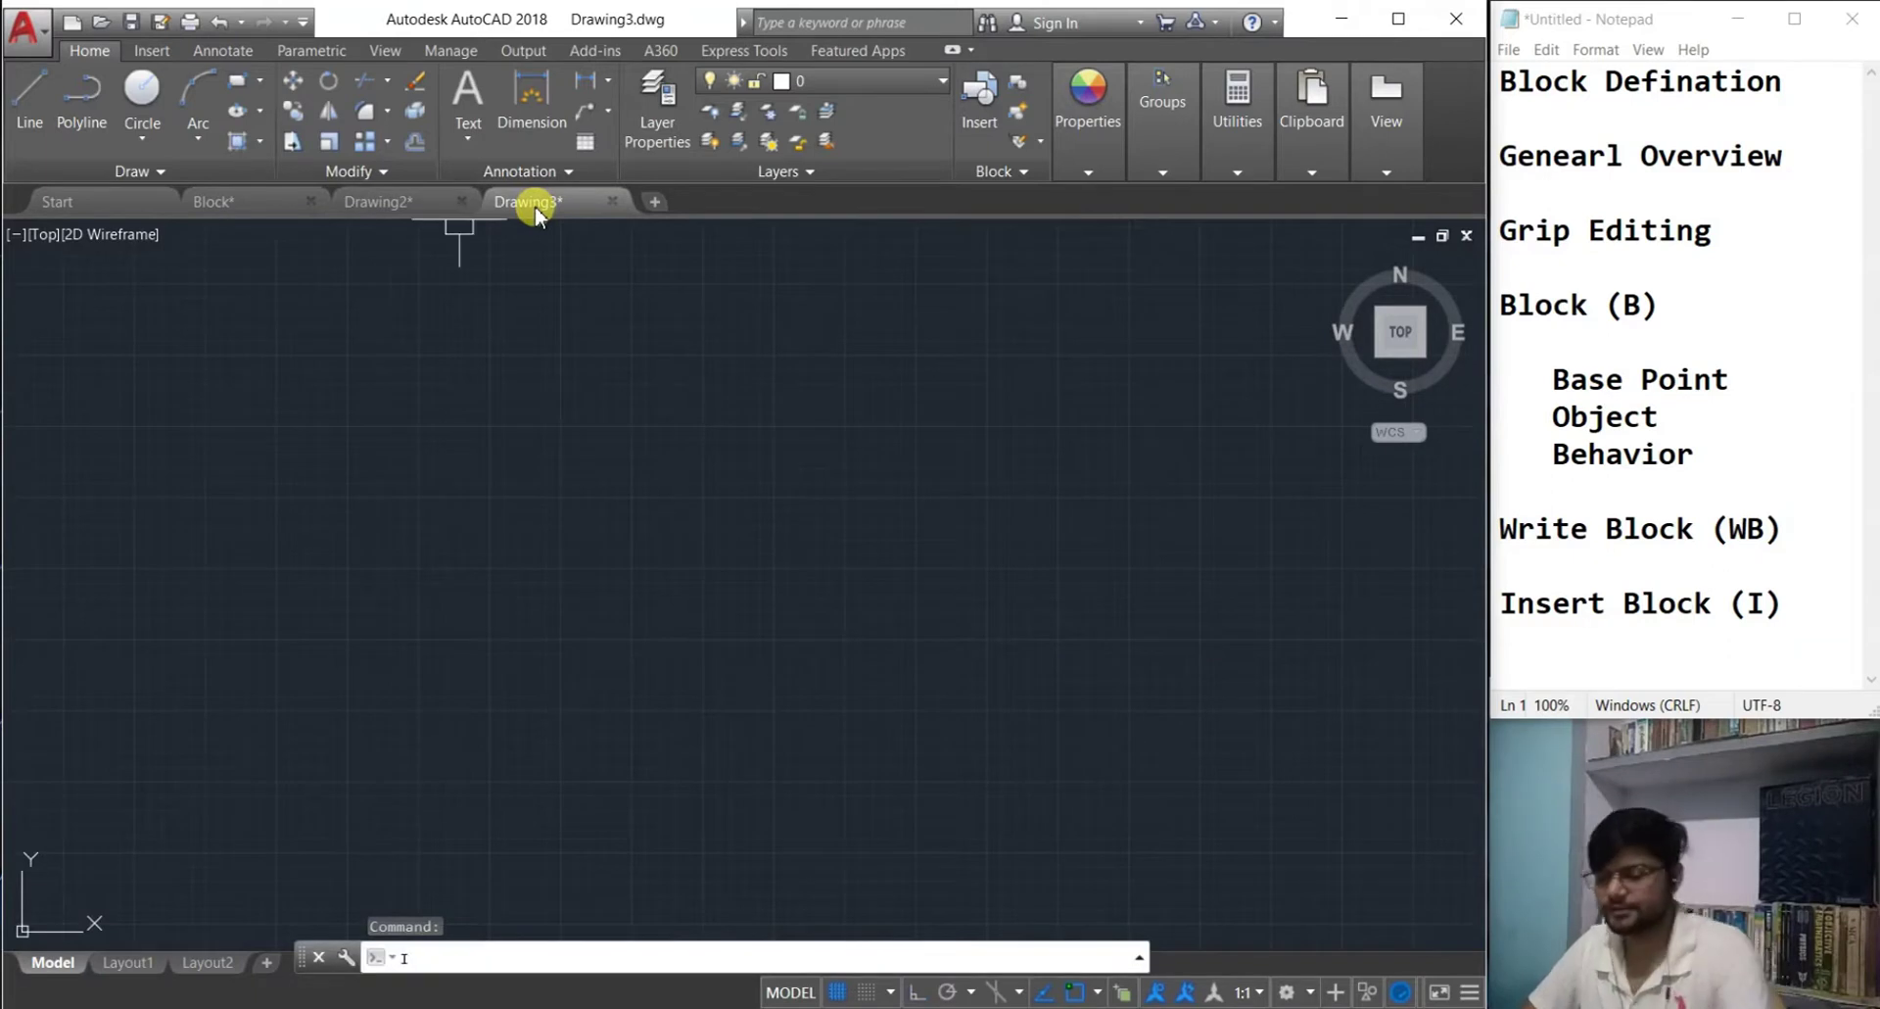
pyautogui.press('Return')
pyautogui.click(912, 323)
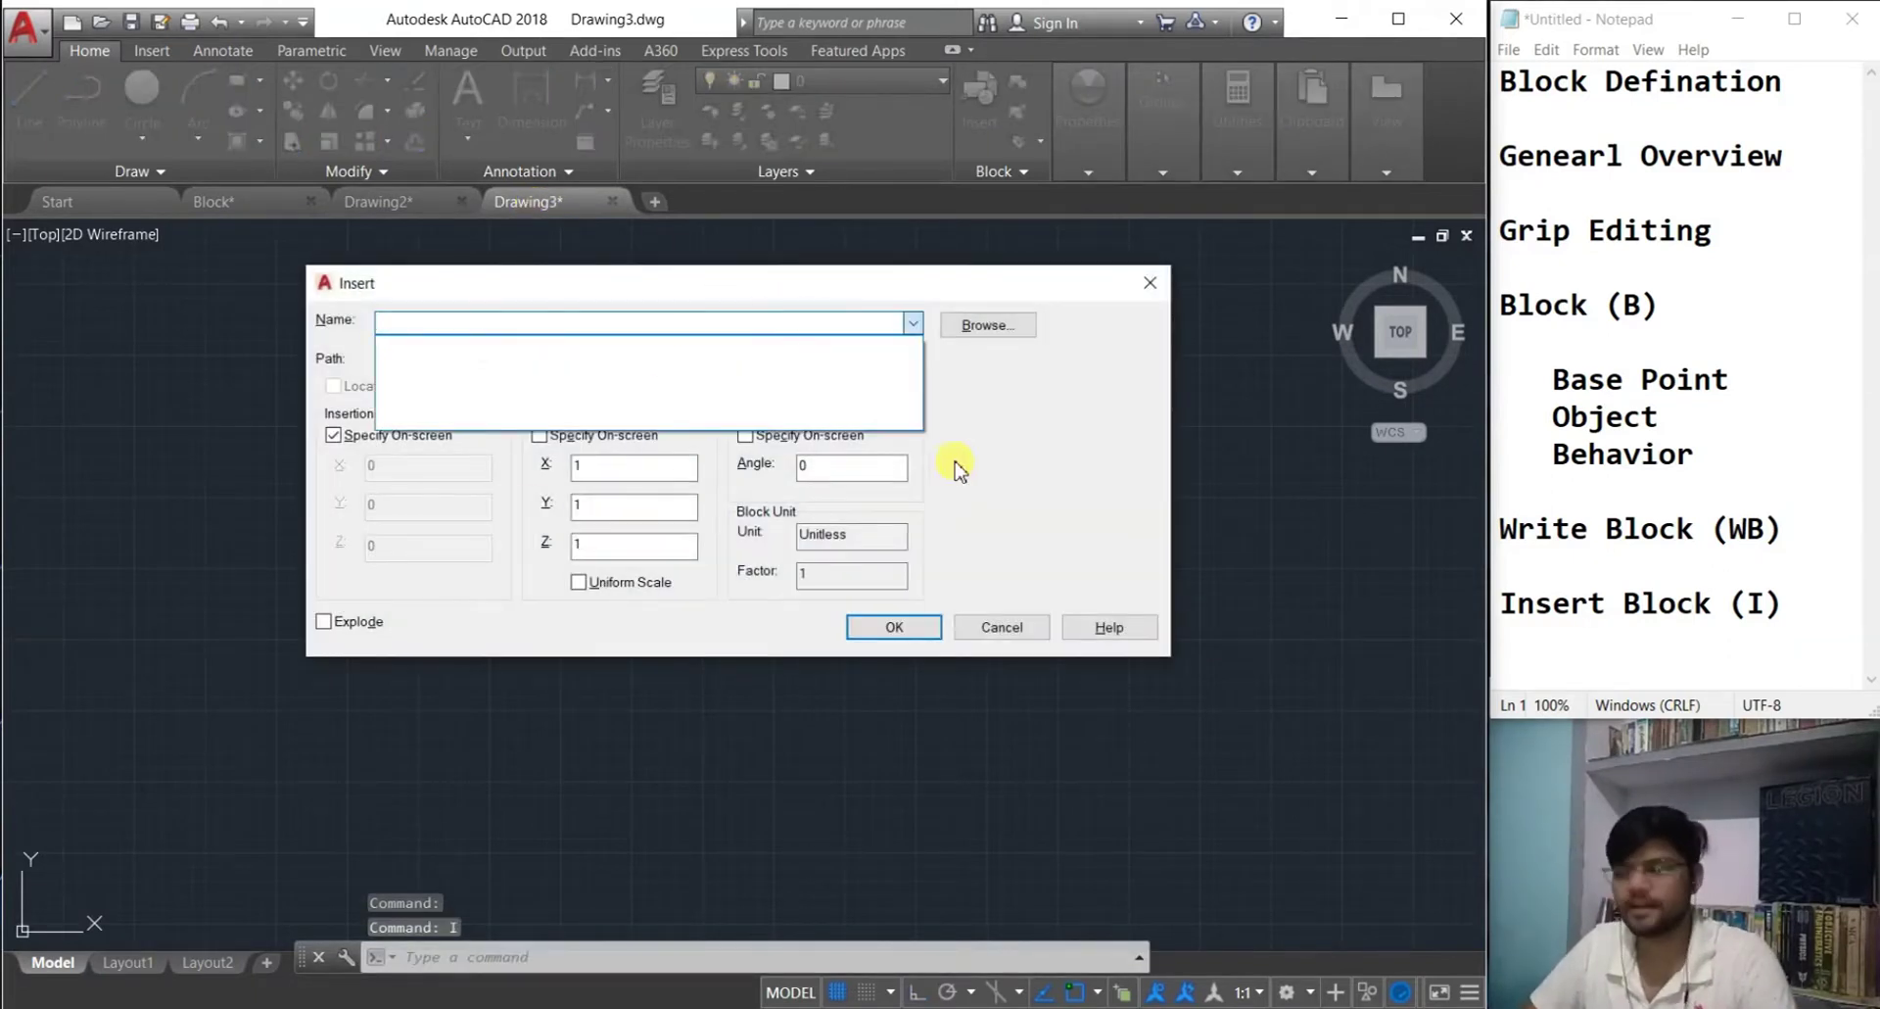
pyautogui.click(1028, 497)
pyautogui.click(997, 328)
pyautogui.click(650, 441)
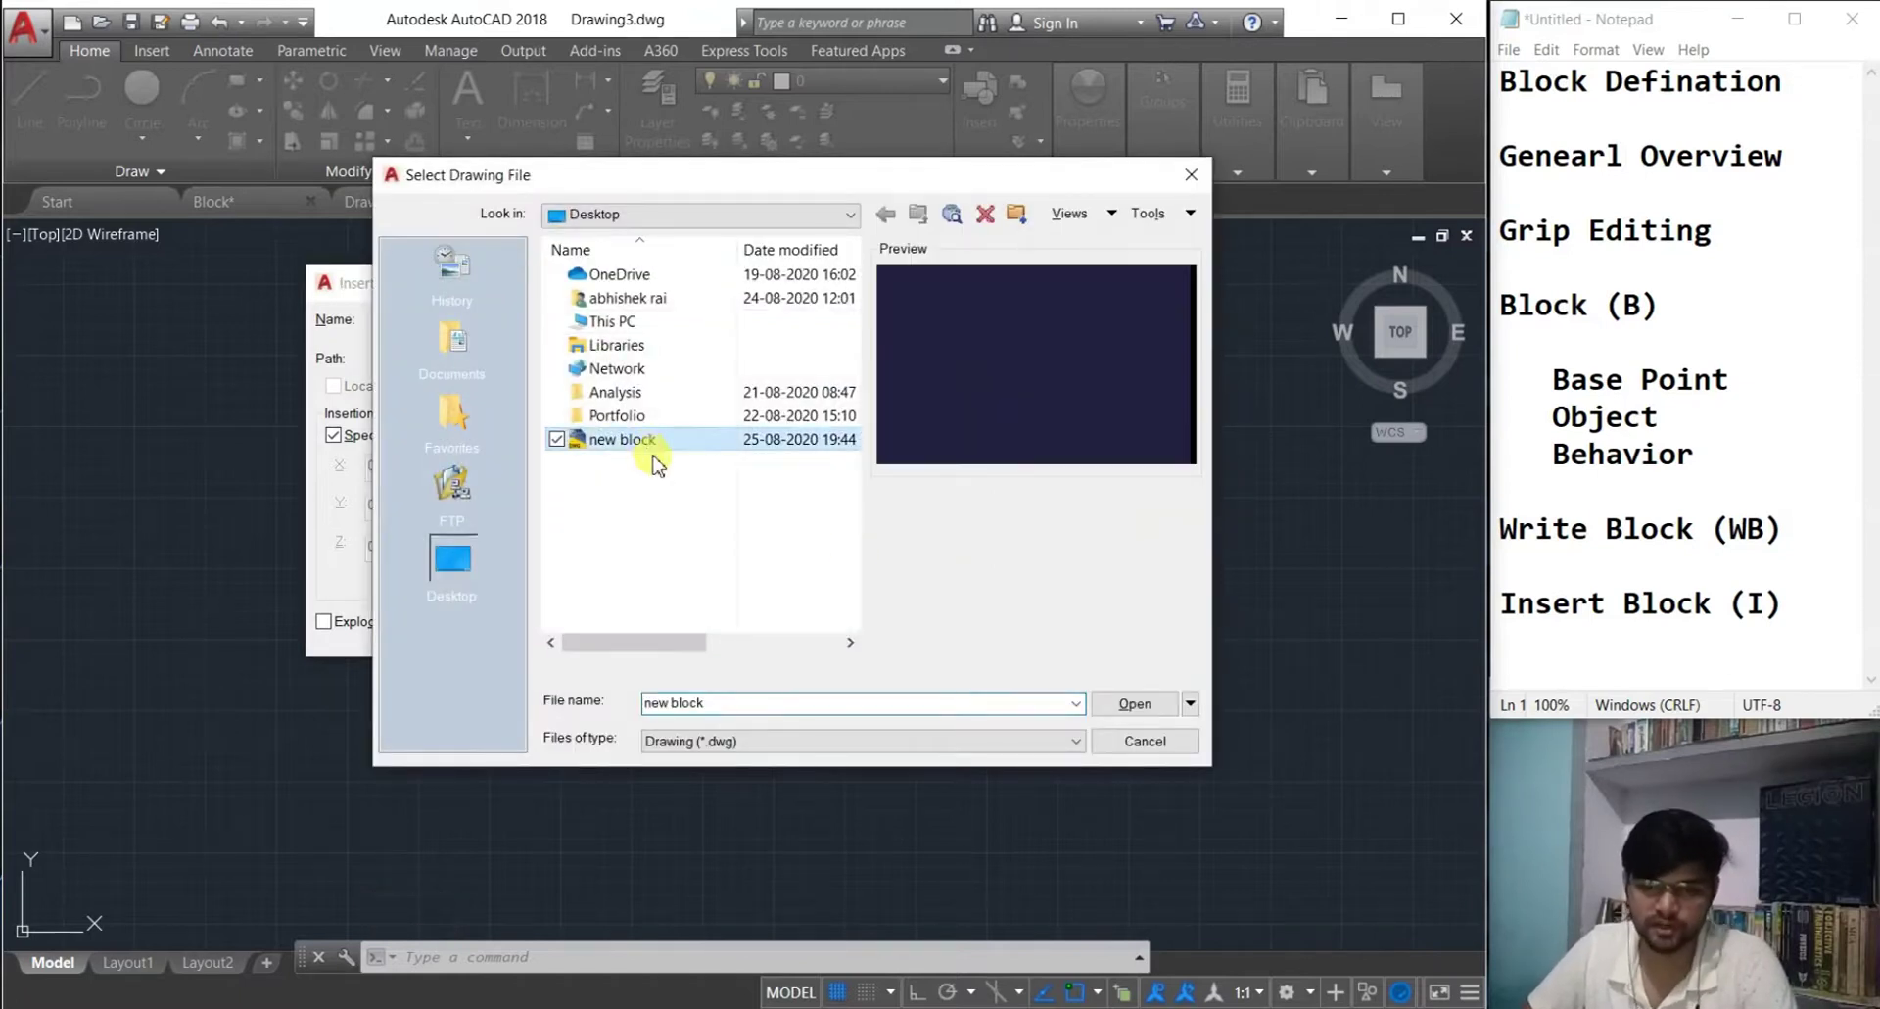
pyautogui.click(1135, 703)
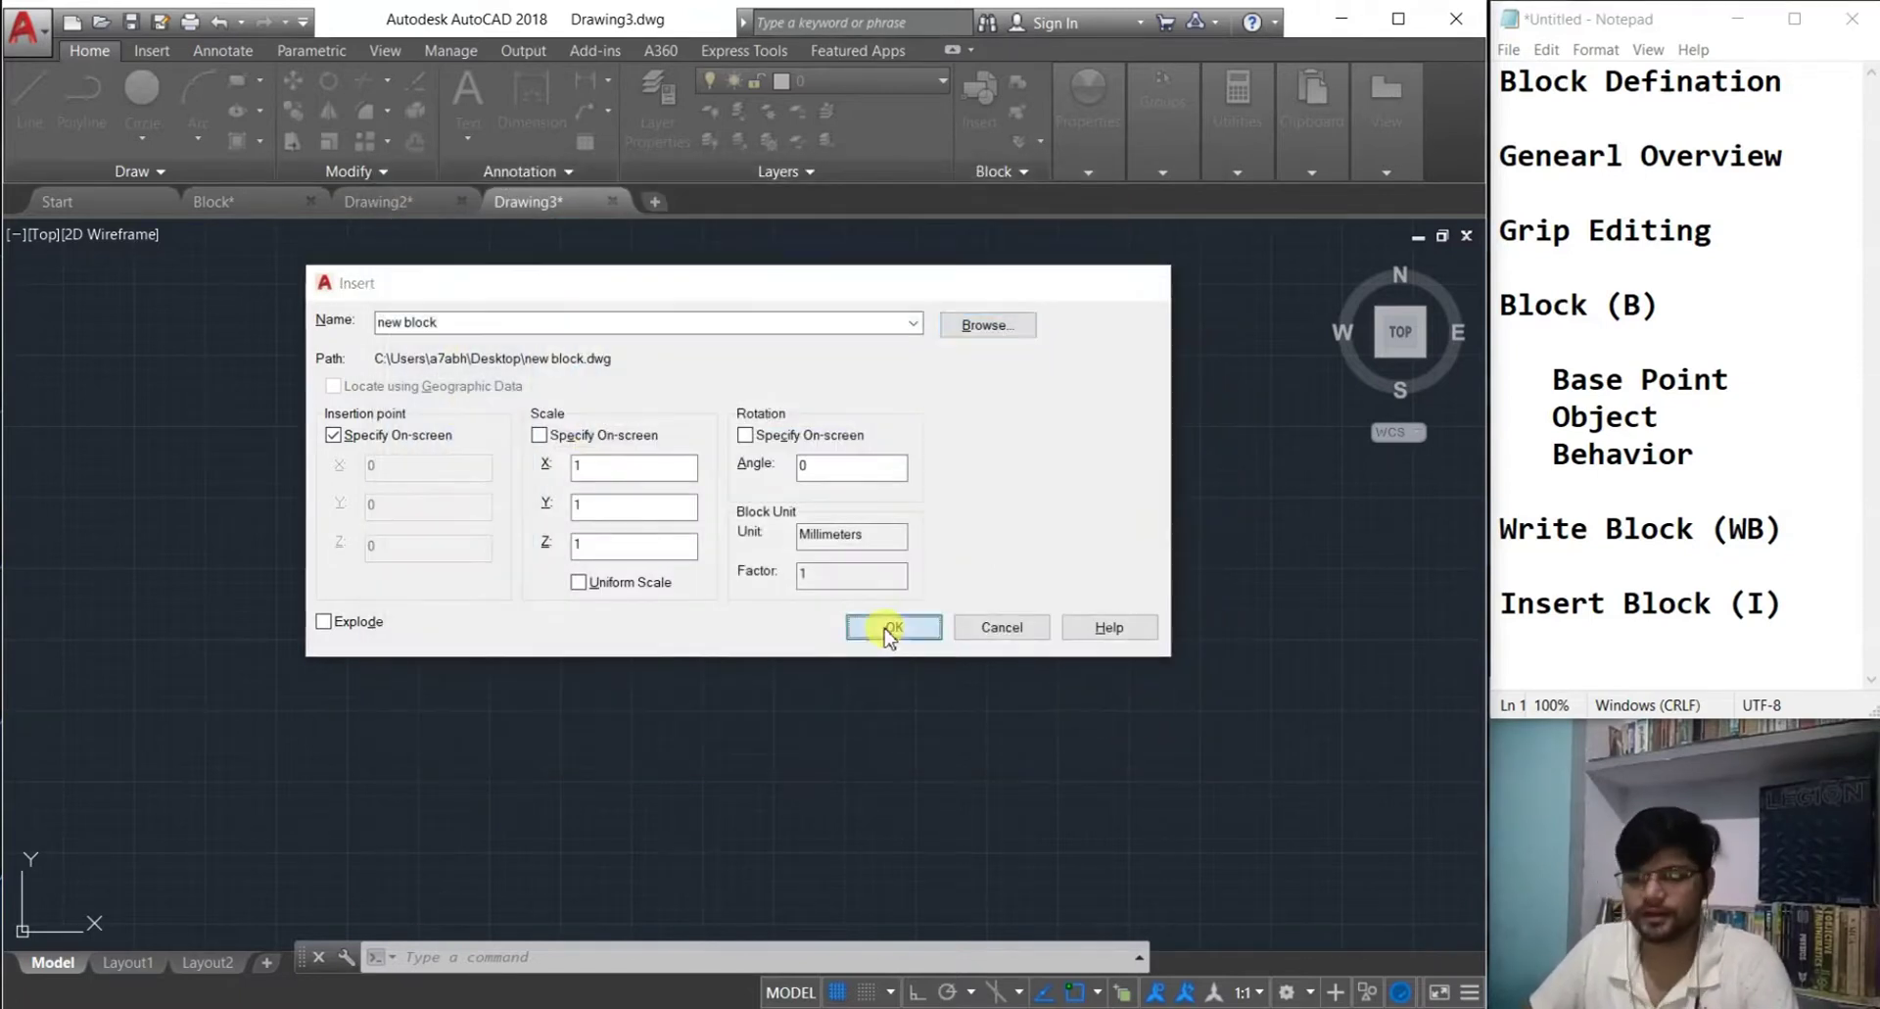
pyautogui.click(890, 629)
pyautogui.scroll(5, 379, 572)
pyautogui.scroll(-4, 392, 568)
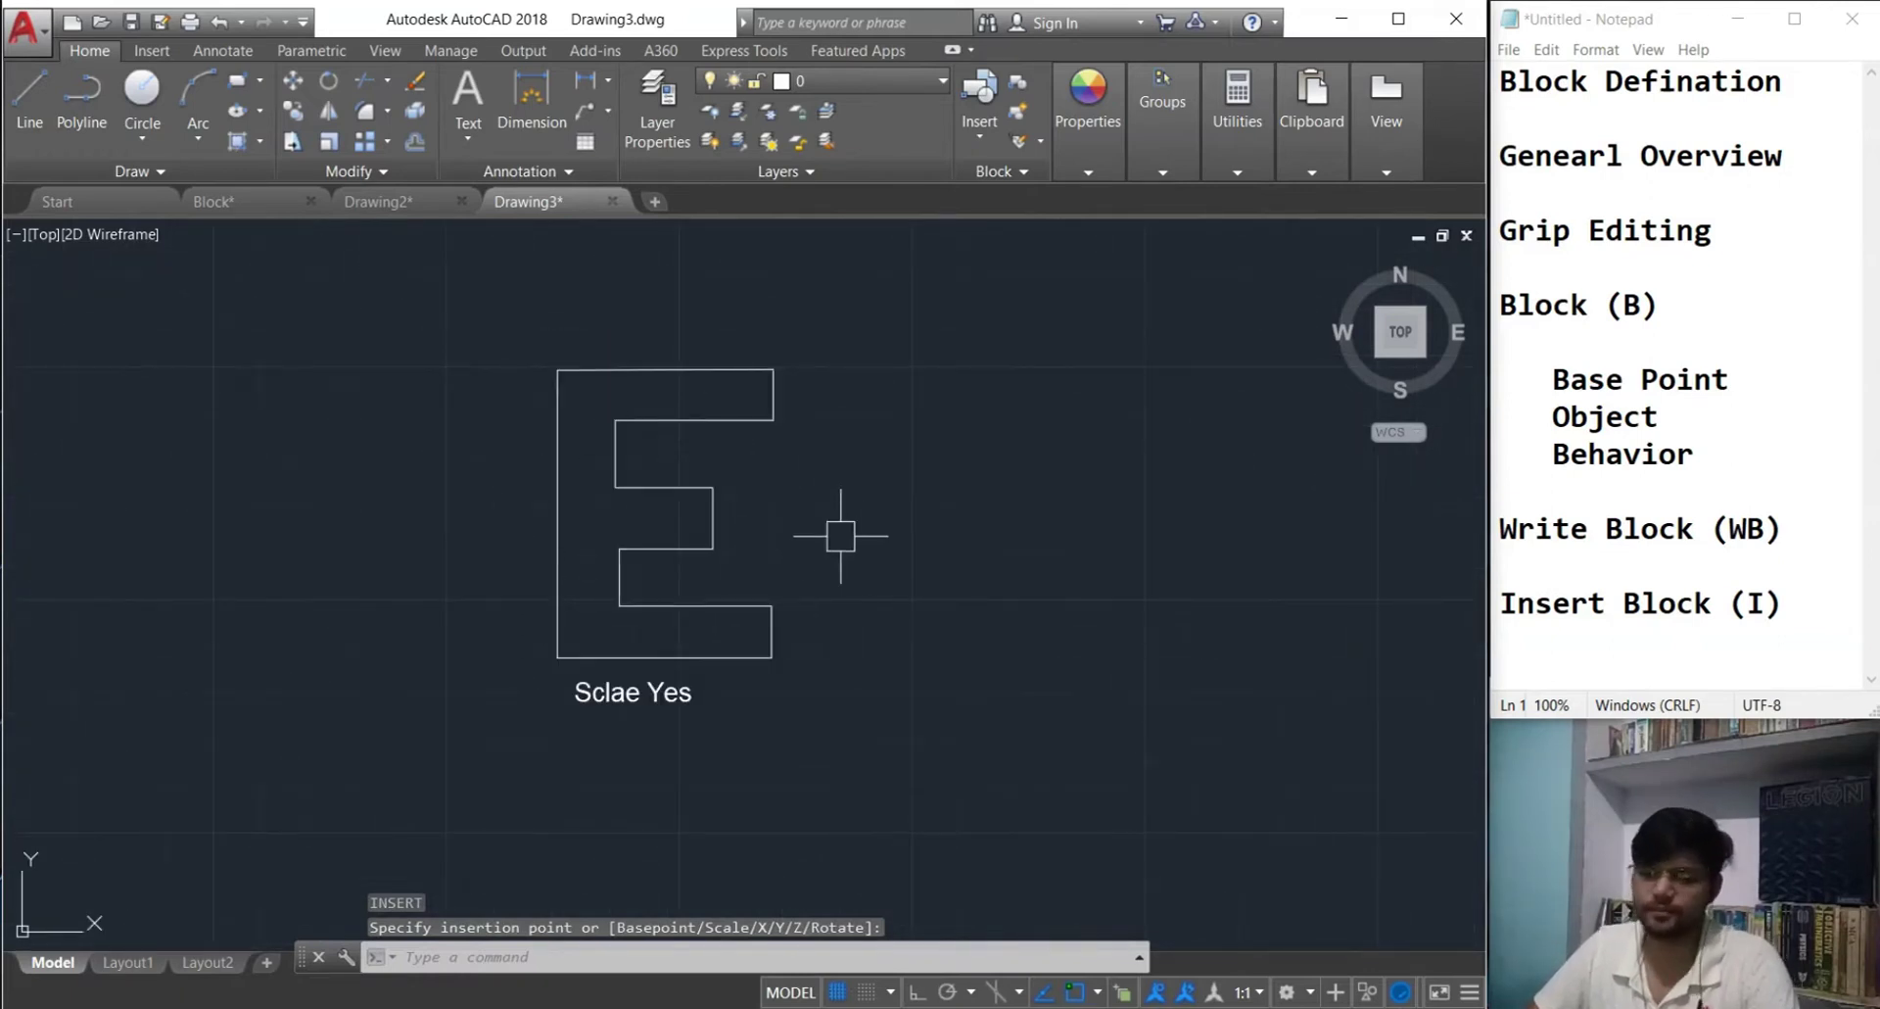